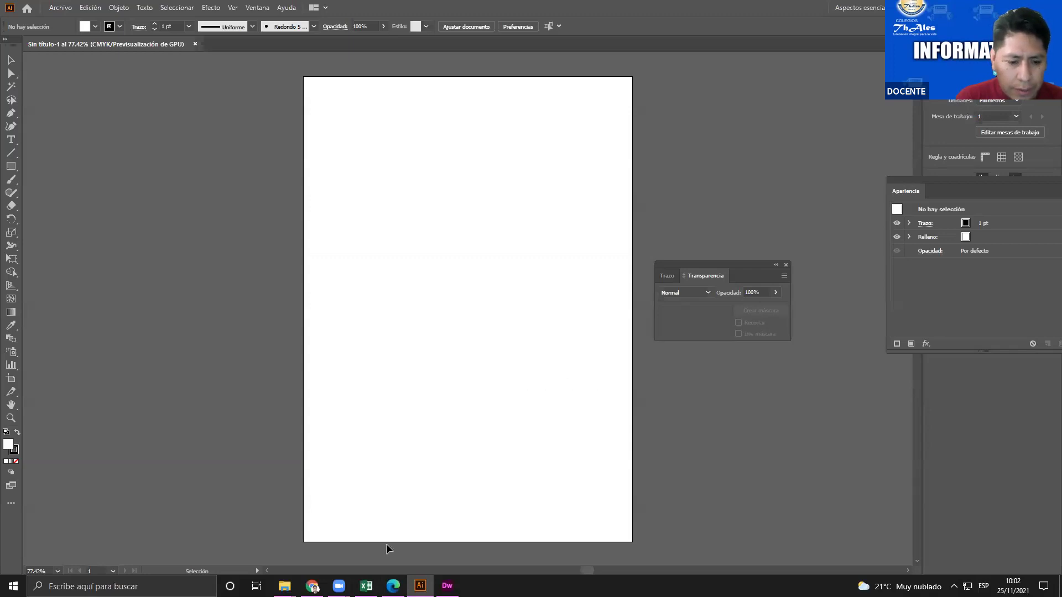
Switch to Chrome and review the Illustrator exercise instructions on workbook pages 121 to 124, returning to page 122
click(313, 586)
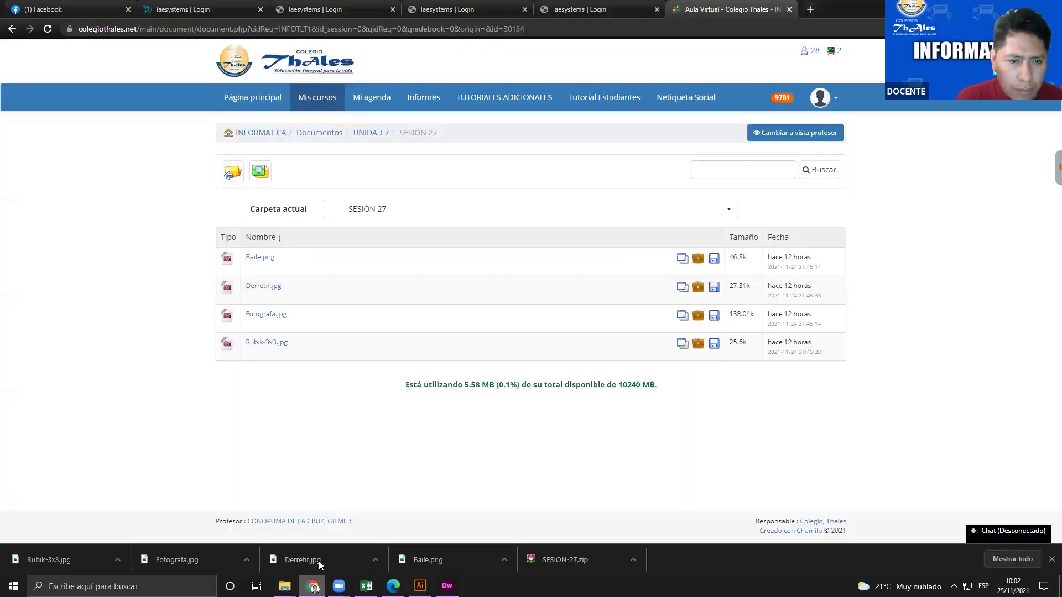
click(359, 4)
click(454, 9)
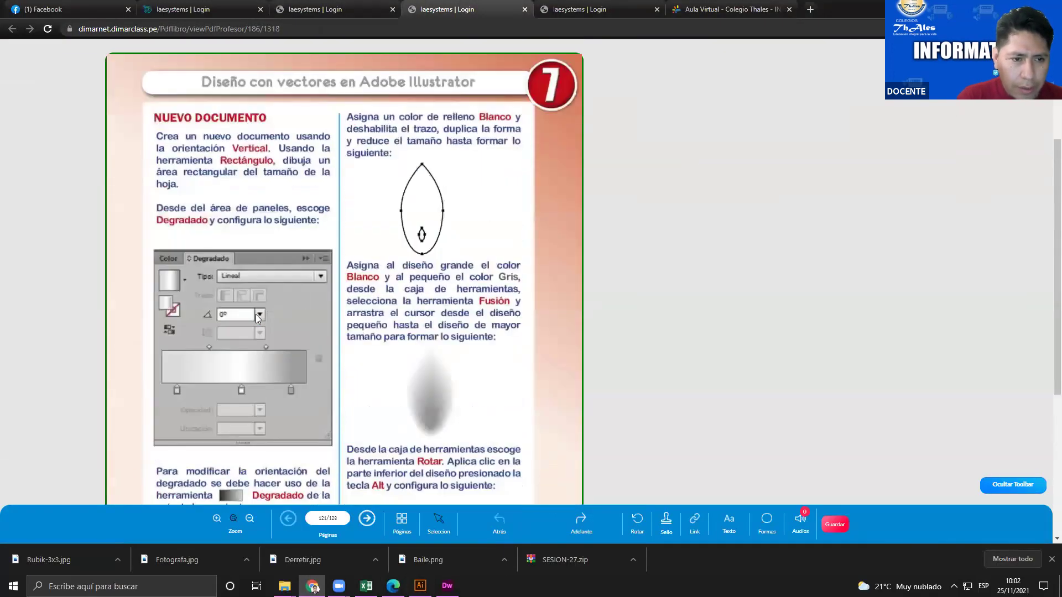
scroll(405, 442, down, 4)
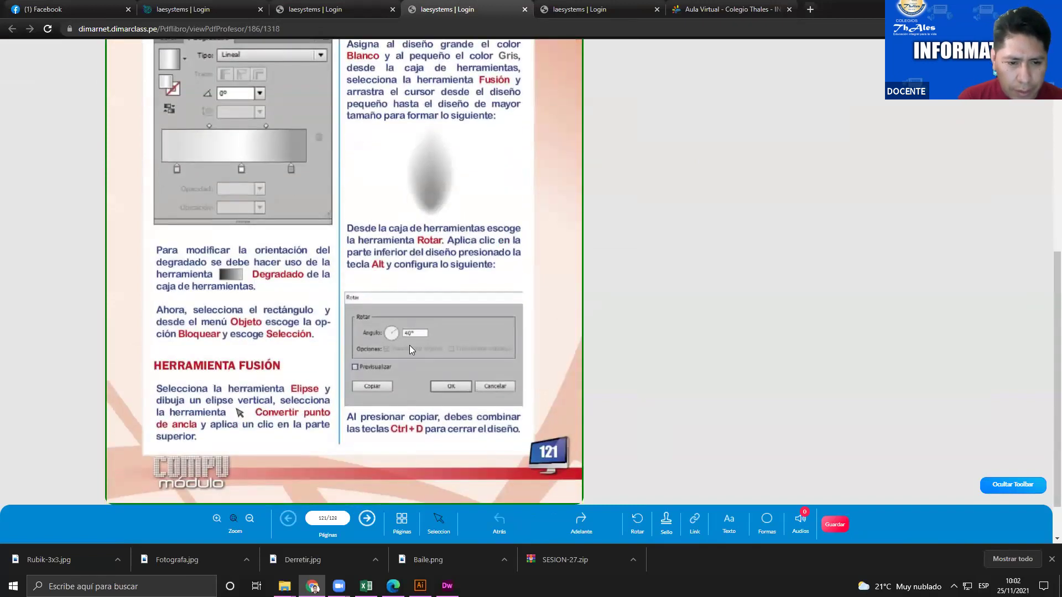
click(373, 517)
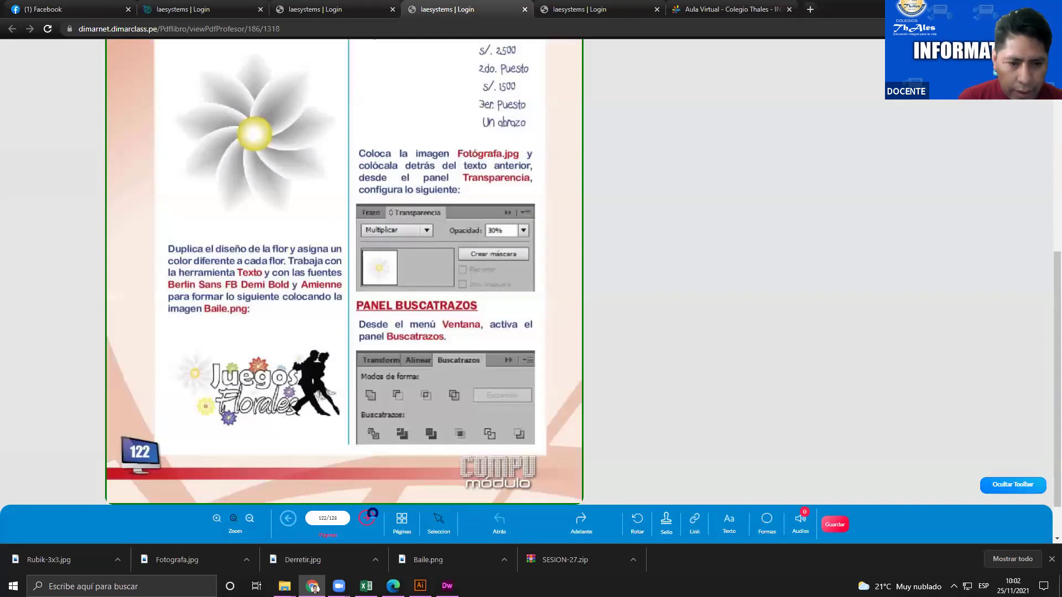
click(367, 518)
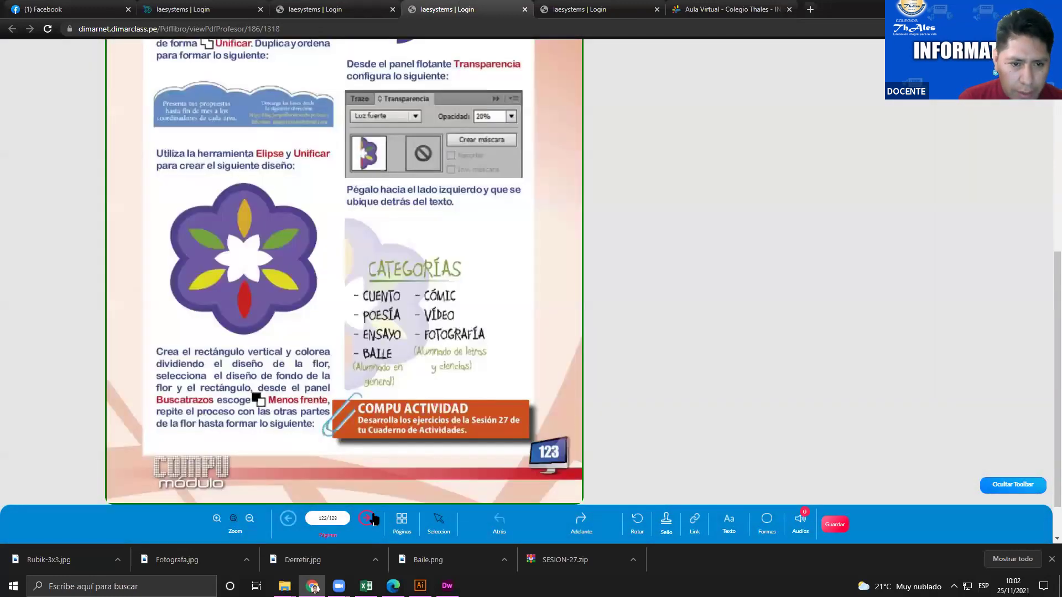
scroll(376, 415, up, 3)
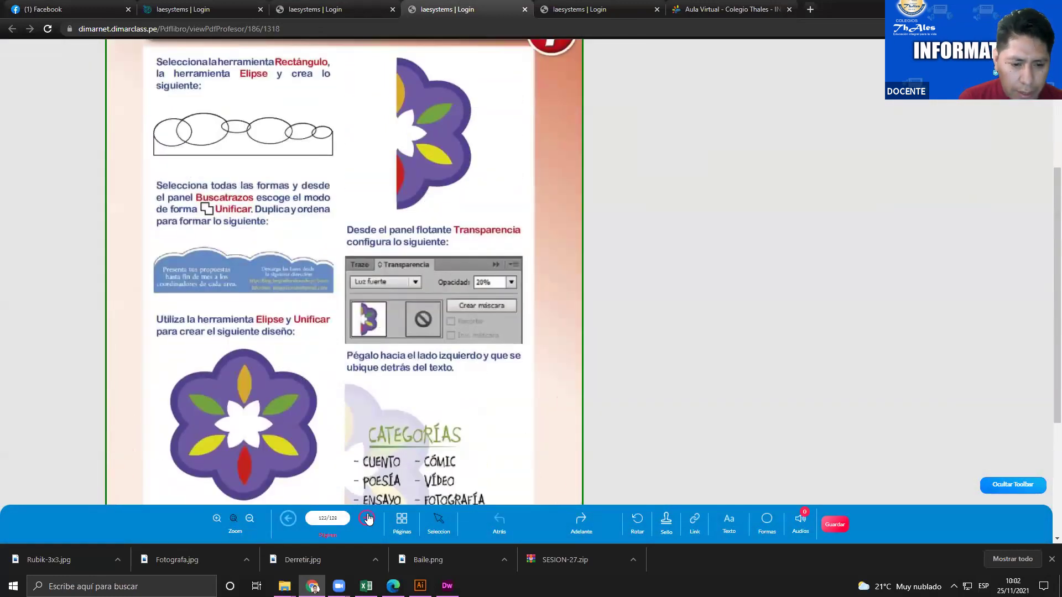
click(368, 518)
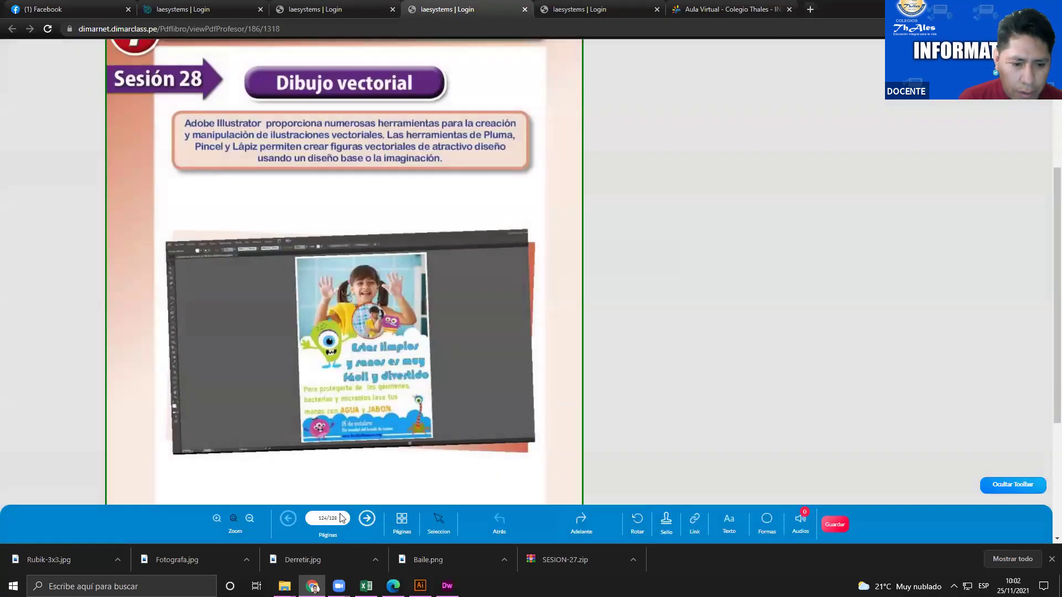
click(295, 511)
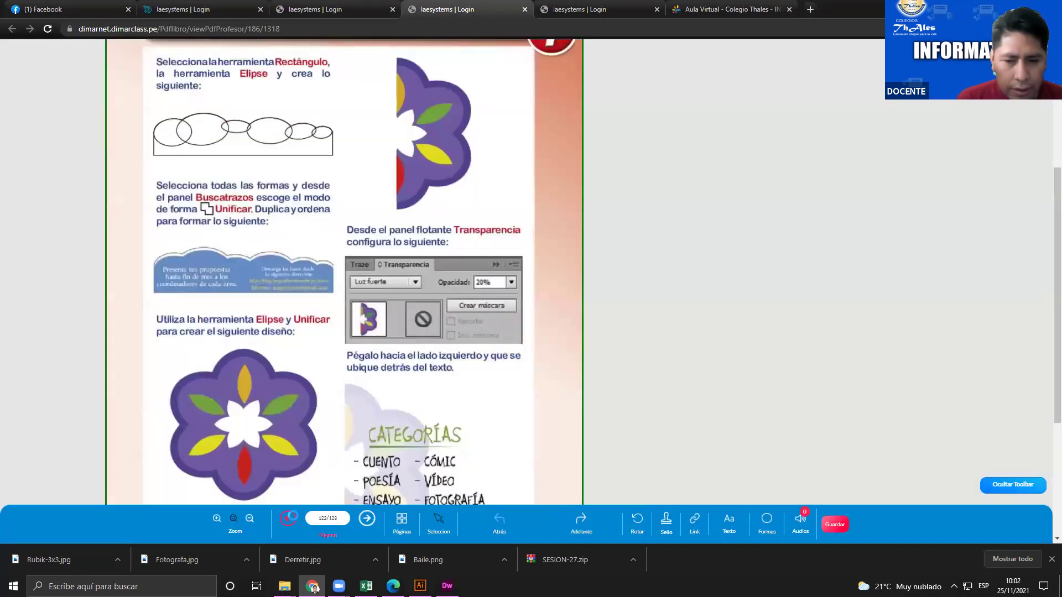
click(292, 515)
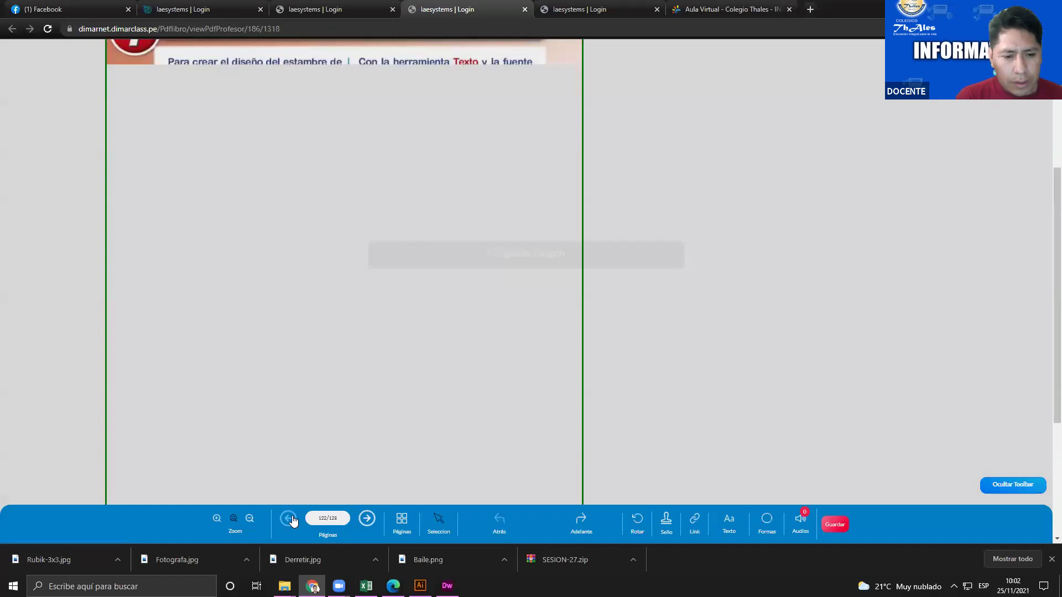
scroll(530, 351, up, 1)
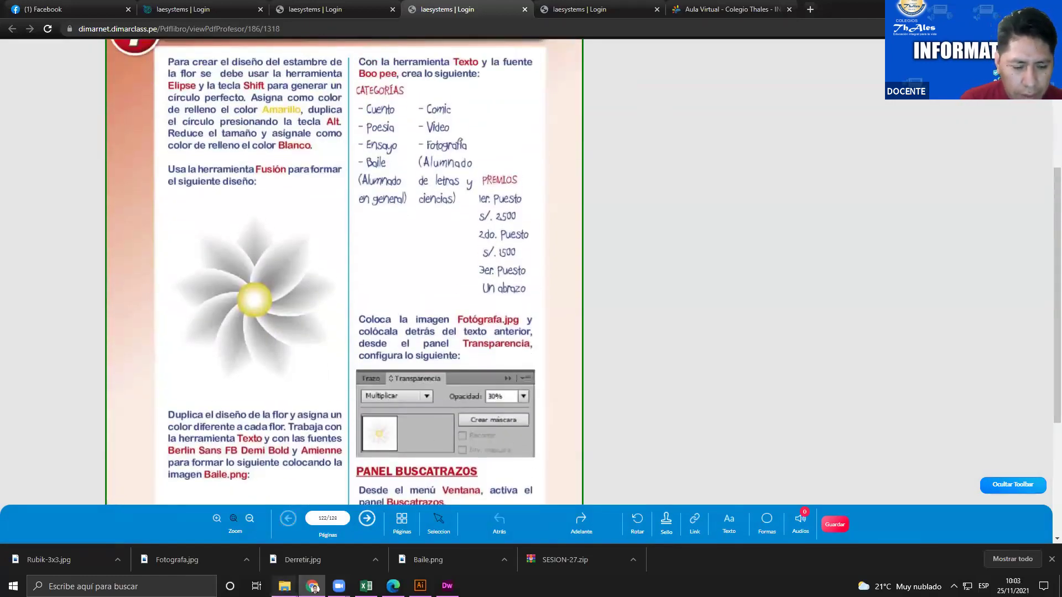
Look through the Downloads folder for the exercise images, select Fotografa.jpg, and return to the workbook in Chrome
mouse_move(284, 586)
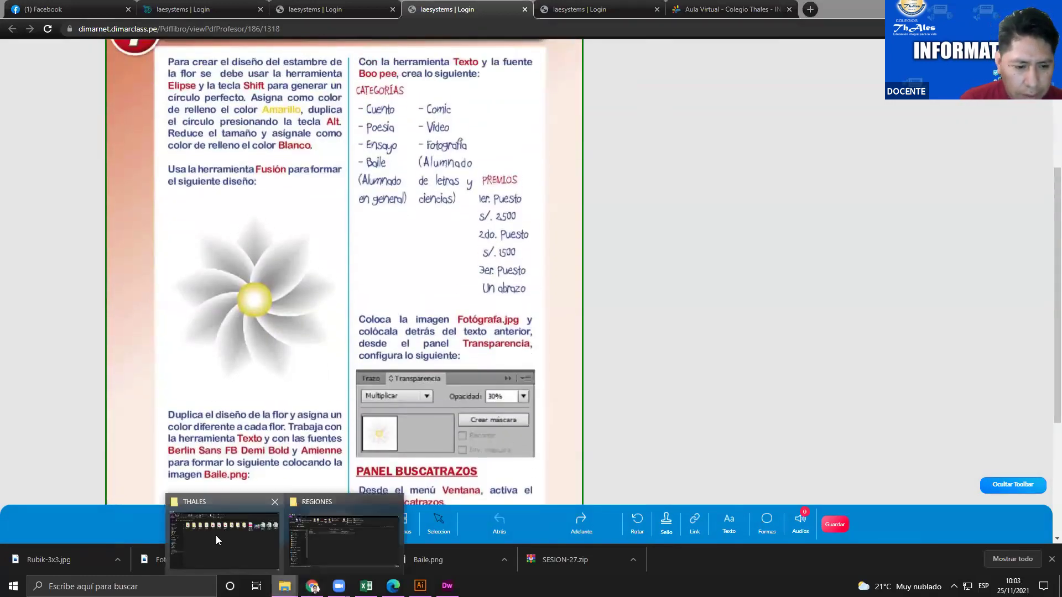
click(247, 535)
click(57, 290)
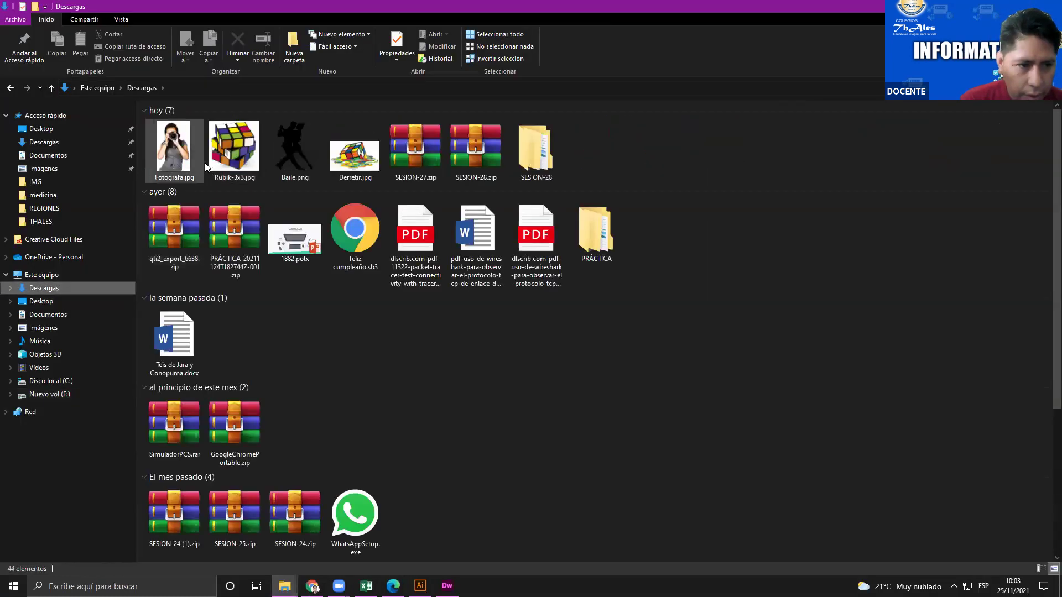
click(172, 155)
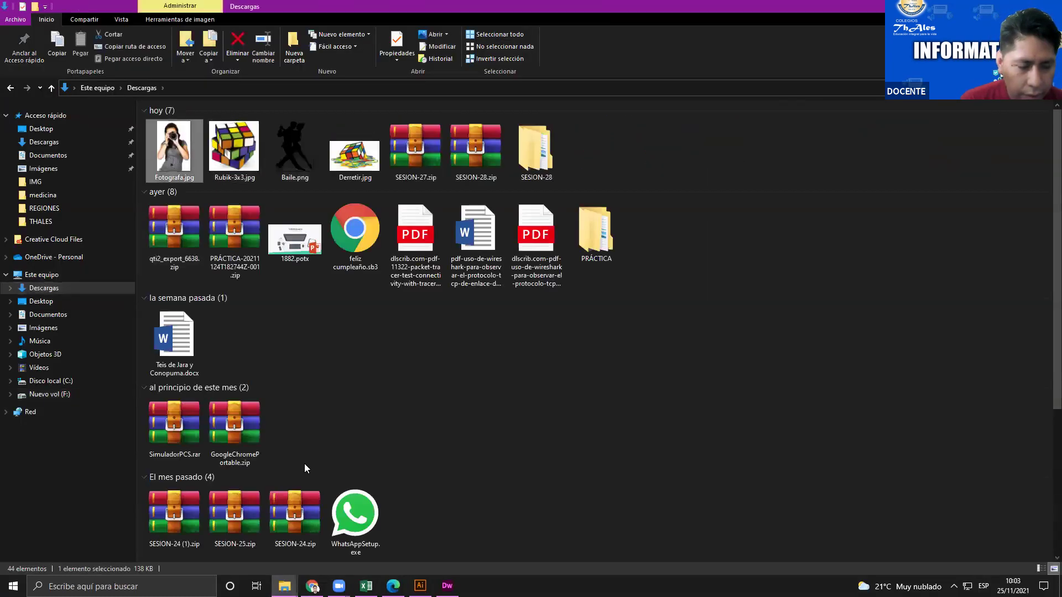
click(313, 587)
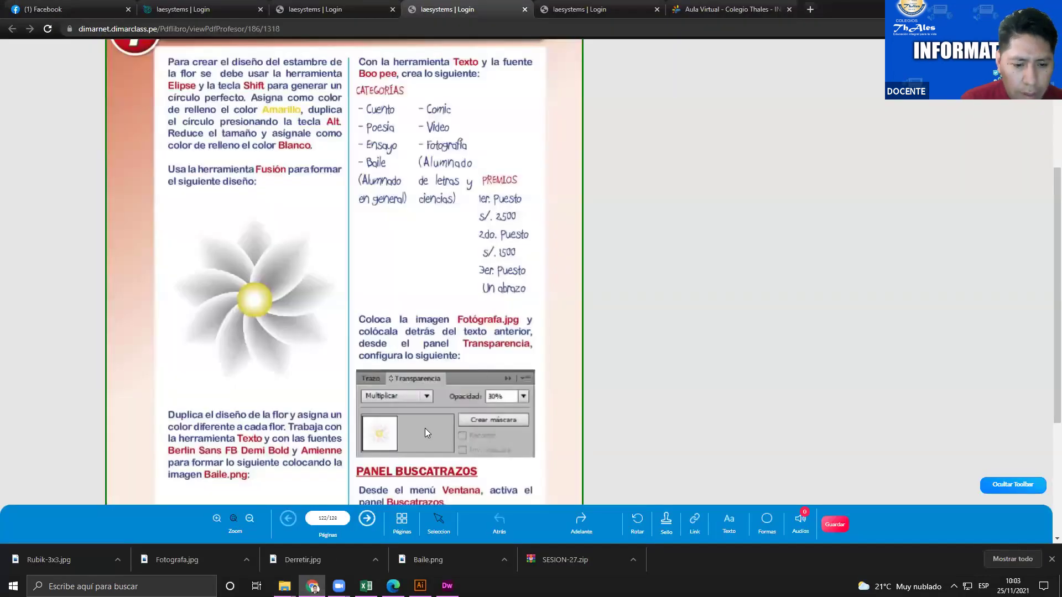
Switch to Illustrator and draw a 210 × 297 mm rectangle covering the whole artboard, with its stroke set to none
click(421, 586)
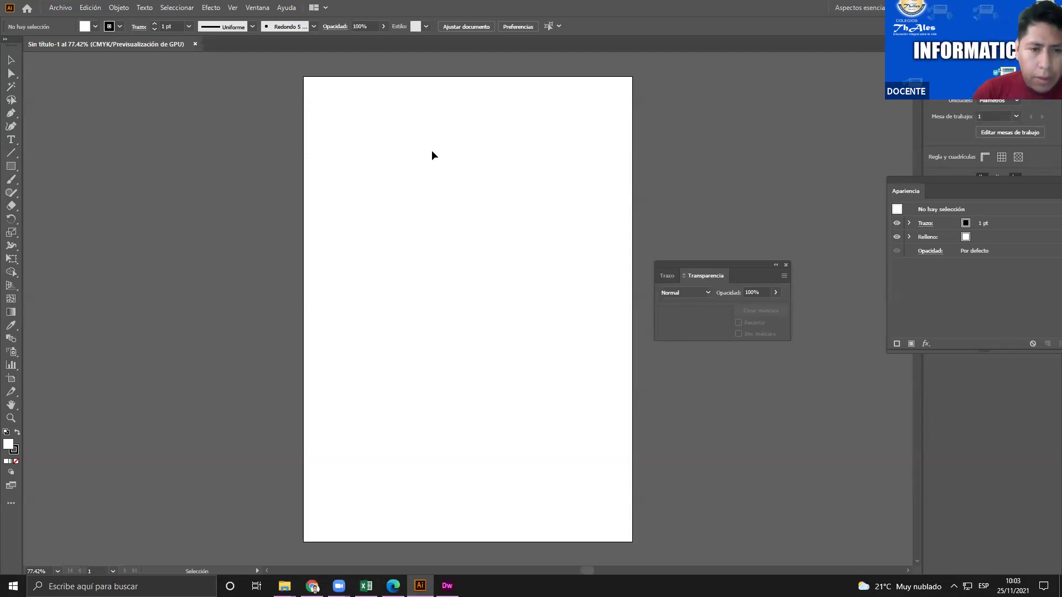
click(11, 166)
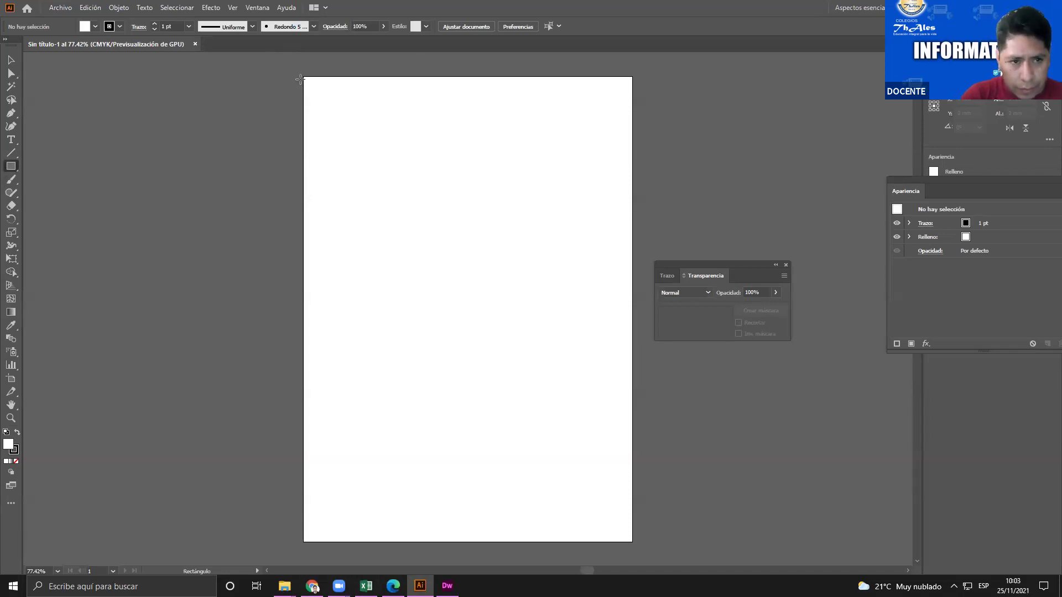
drag(302, 77, 626, 530)
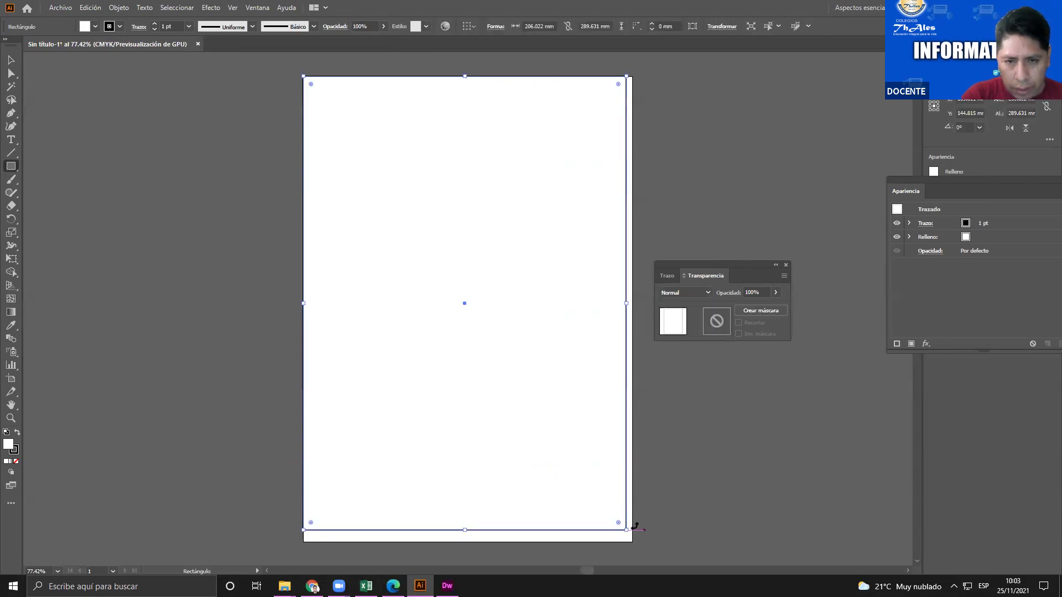
drag(627, 530, 630, 541)
click(120, 26)
click(7, 45)
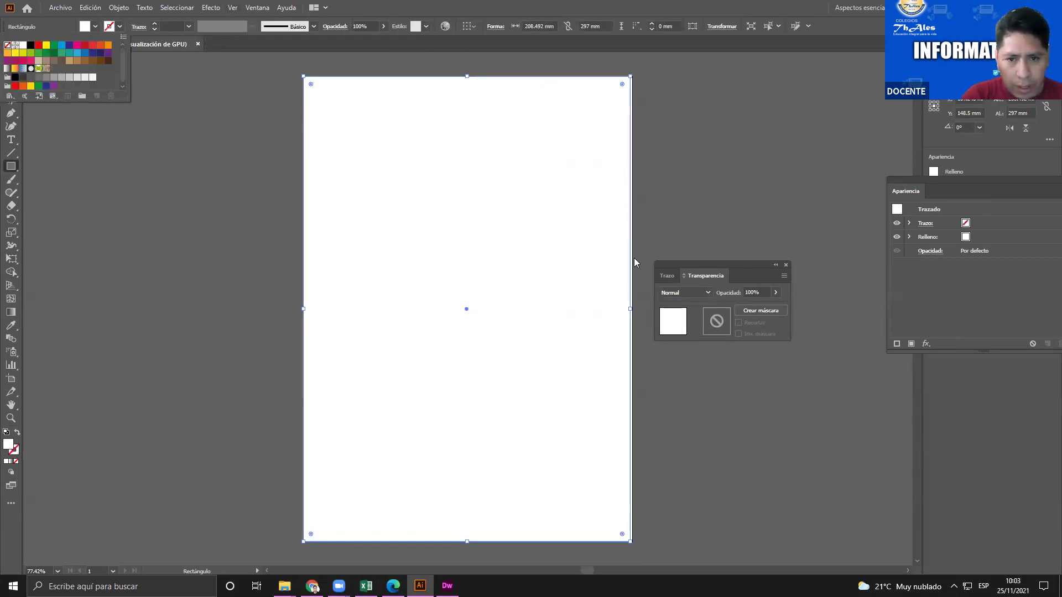
click(631, 311)
drag(630, 312, 632, 308)
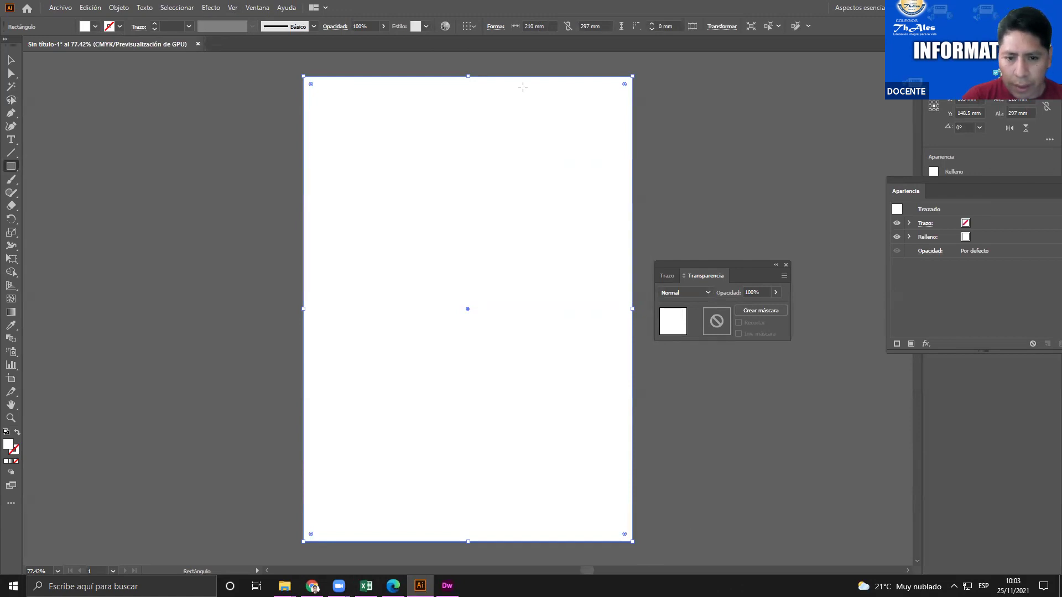
Show the gradient settings, apply a linear white-to-black gradient to the rectangle's fill, and close the transparency settings
click(258, 7)
click(323, 240)
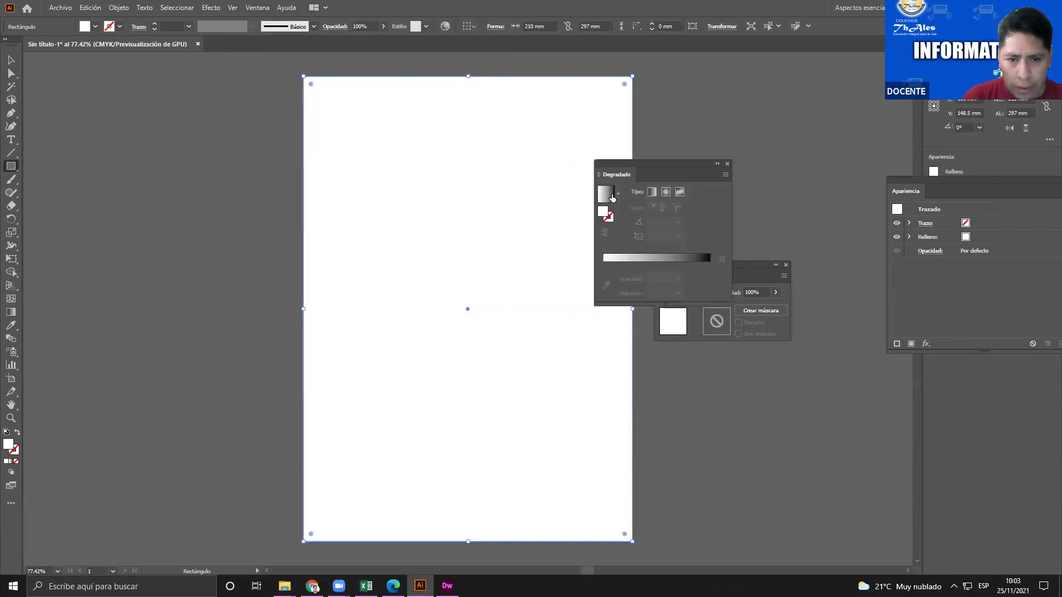
click(612, 194)
drag(654, 170, 745, 108)
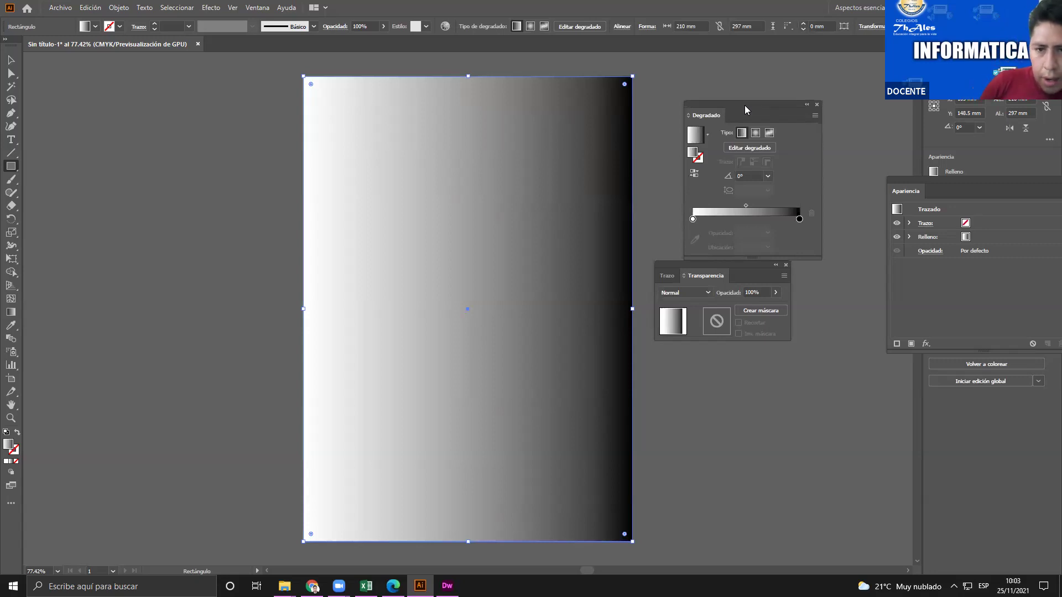
click(786, 264)
drag(744, 104, 726, 108)
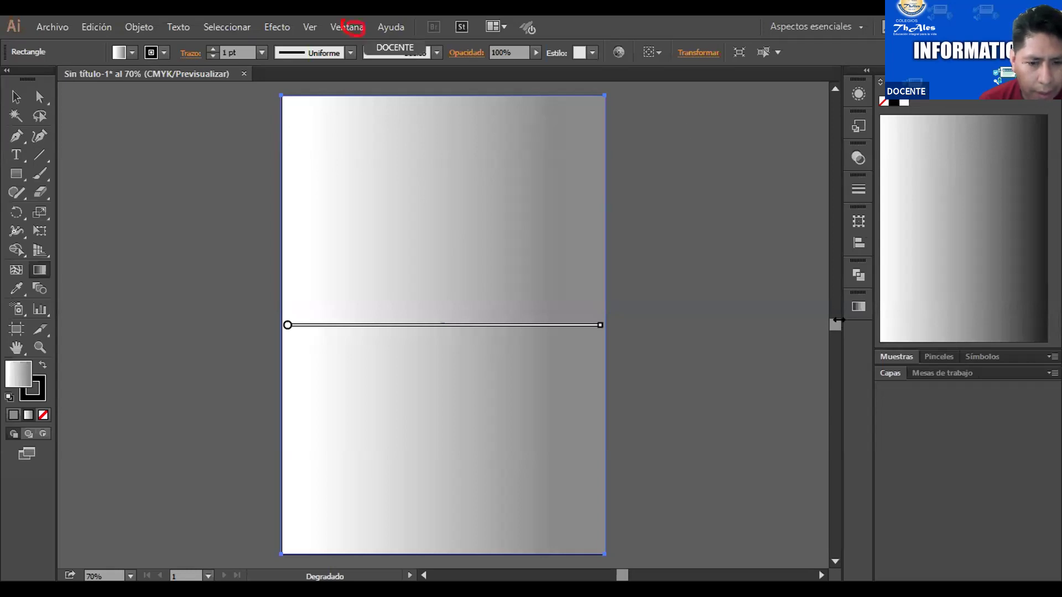
click(859, 306)
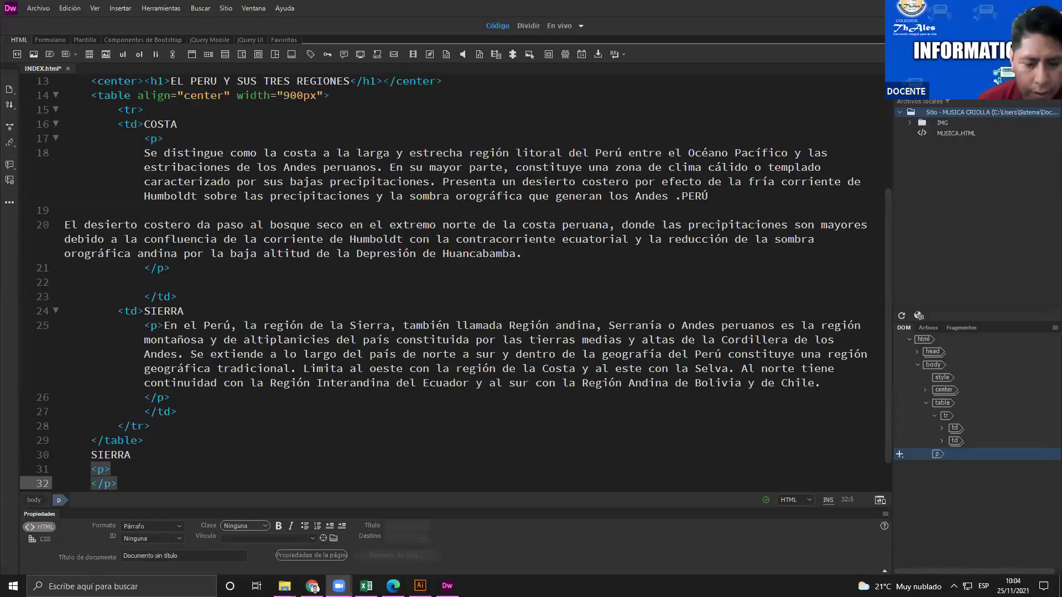
click(420, 585)
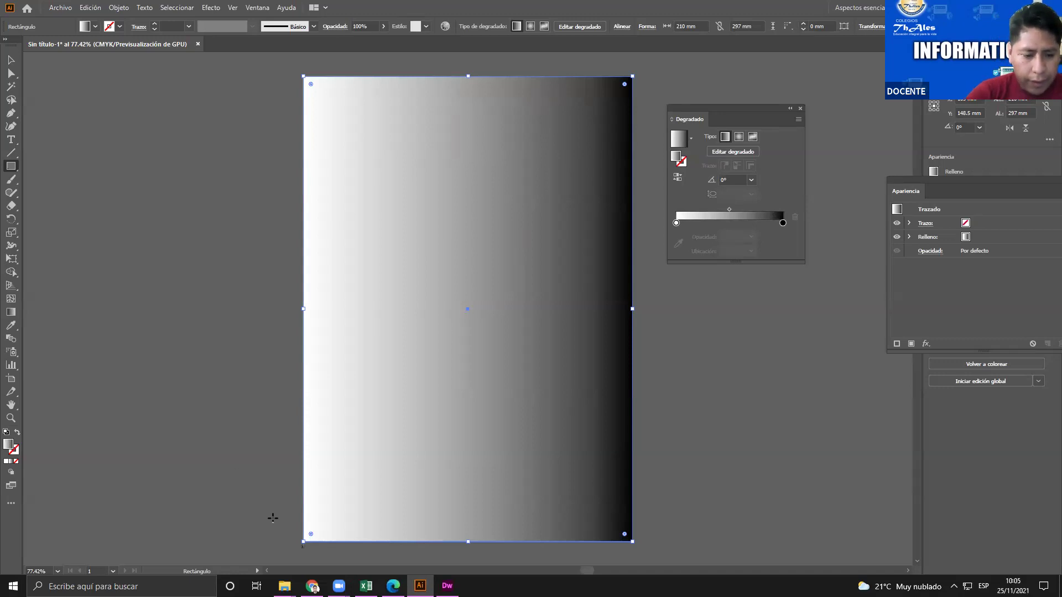
Check the gradient example on workbook page 121, then add a white stop at about 53% to the rectangle's gradient in Illustrator
click(311, 586)
click(288, 519)
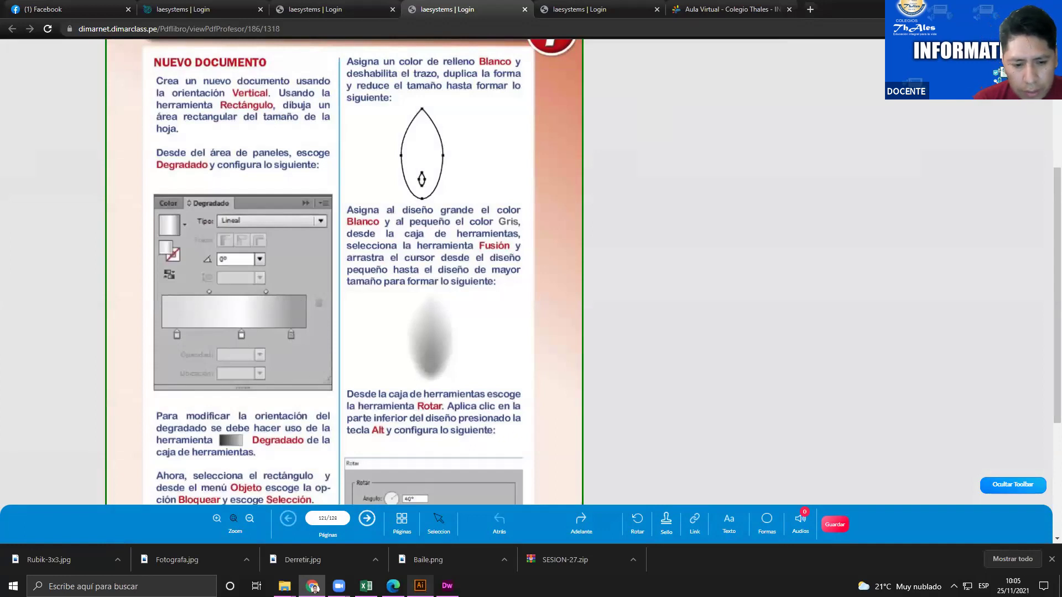
click(420, 586)
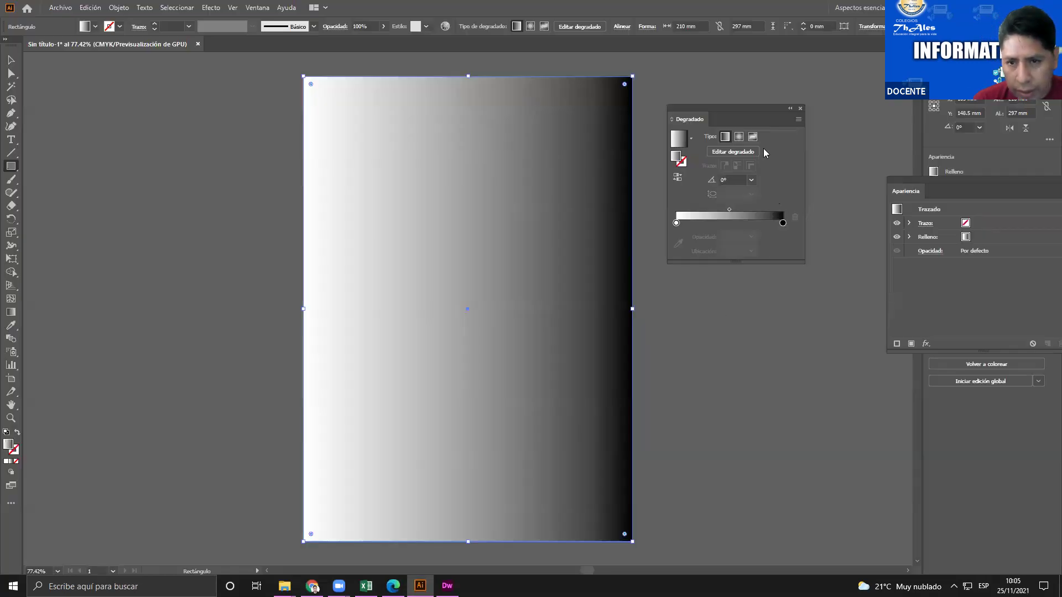
drag(756, 108, 741, 140)
click(717, 255)
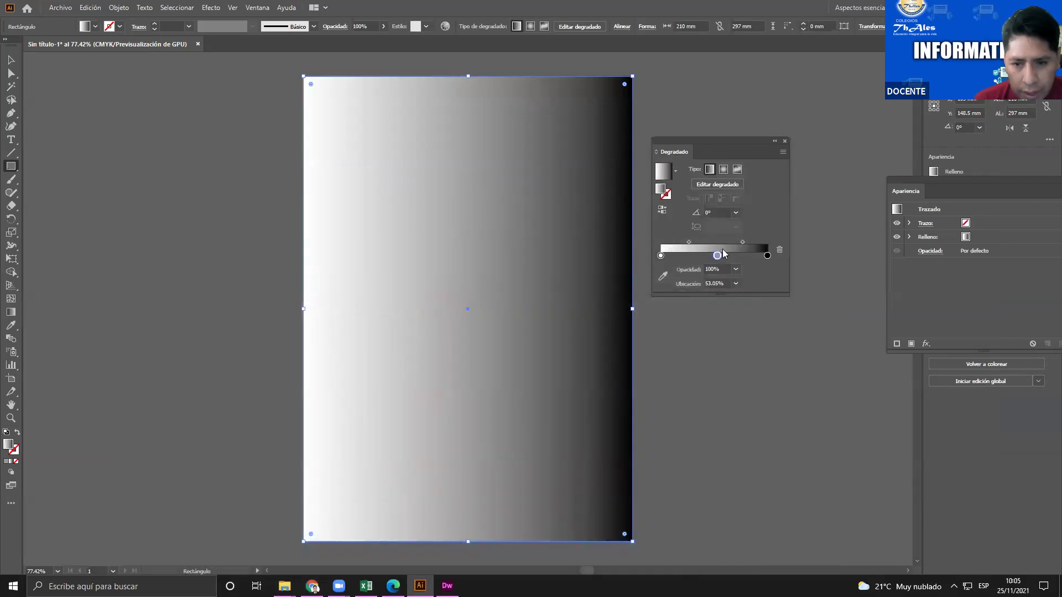
double_click(717, 255)
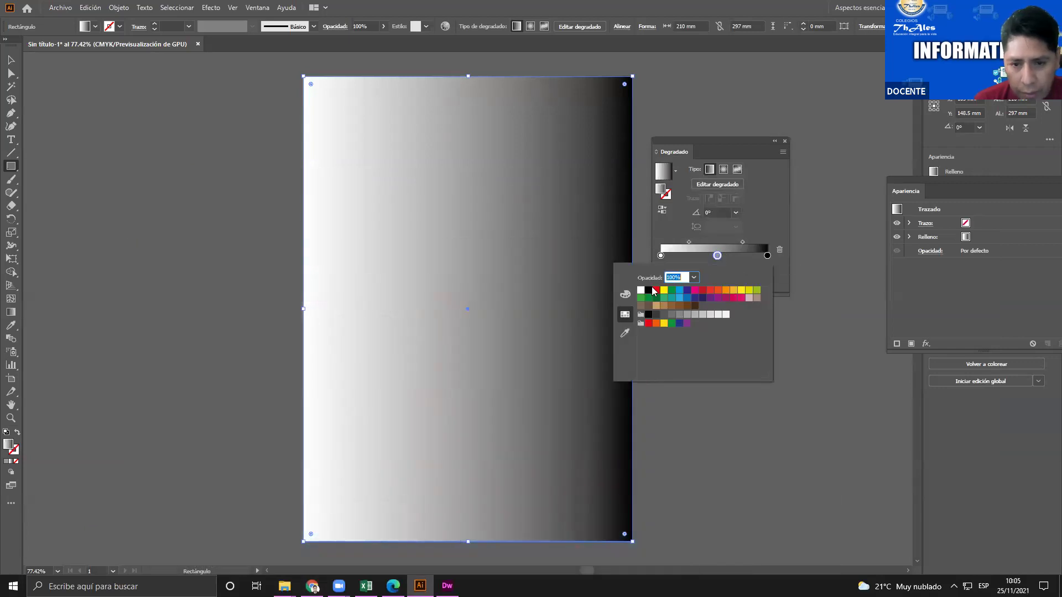
click(642, 290)
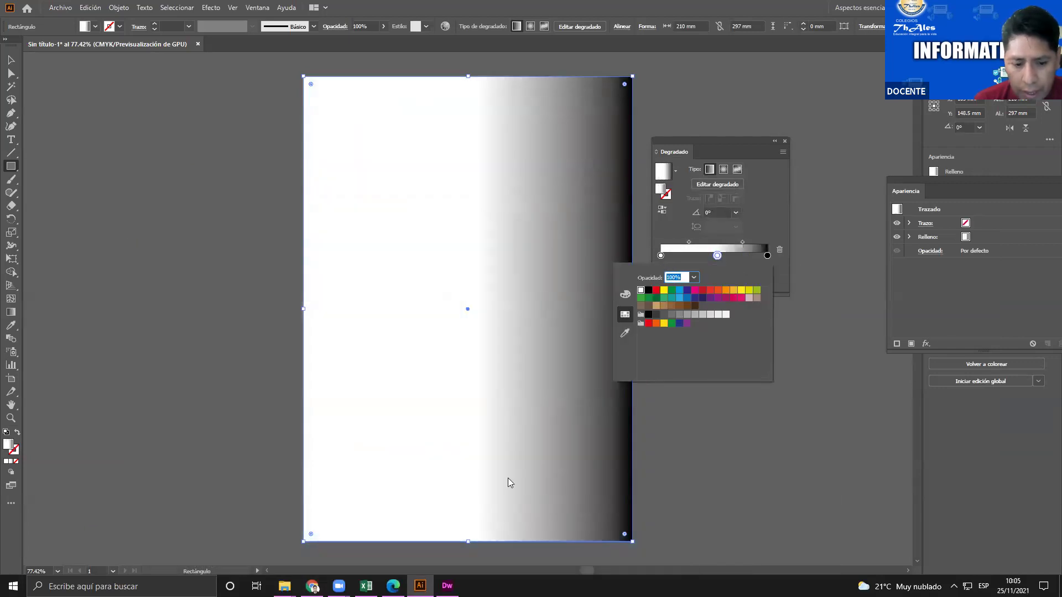
Following the workbook example, move the gradient's starting stop to about 5.6% and color it light gray
click(312, 586)
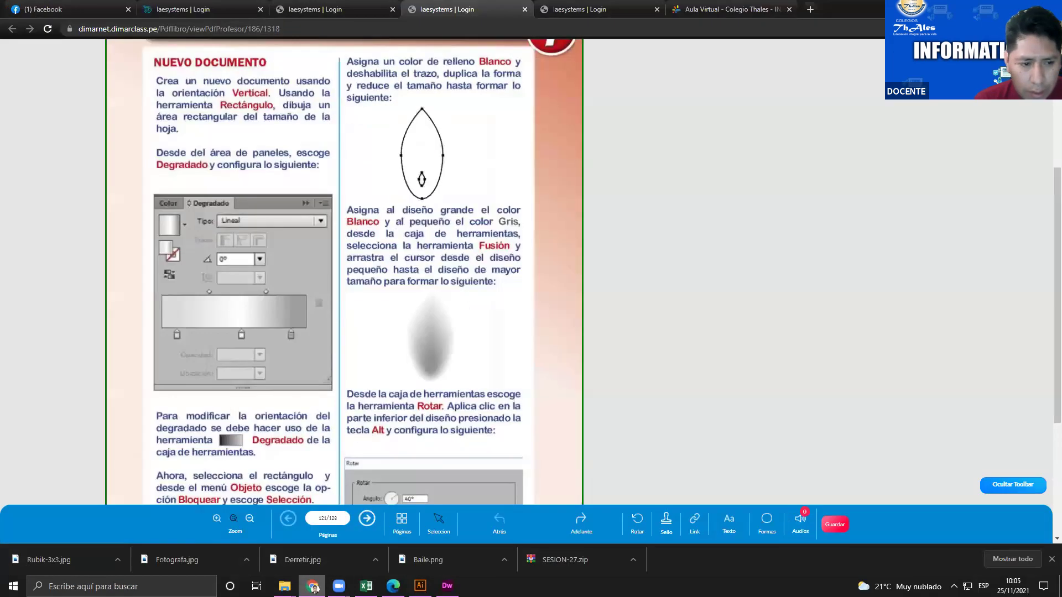
click(313, 586)
click(666, 256)
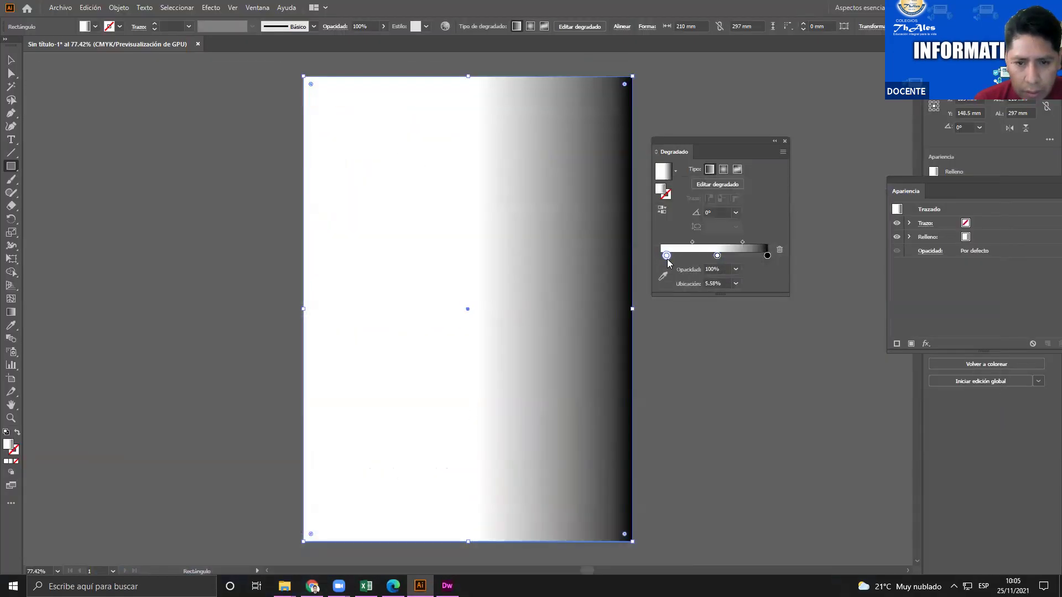
double_click(667, 255)
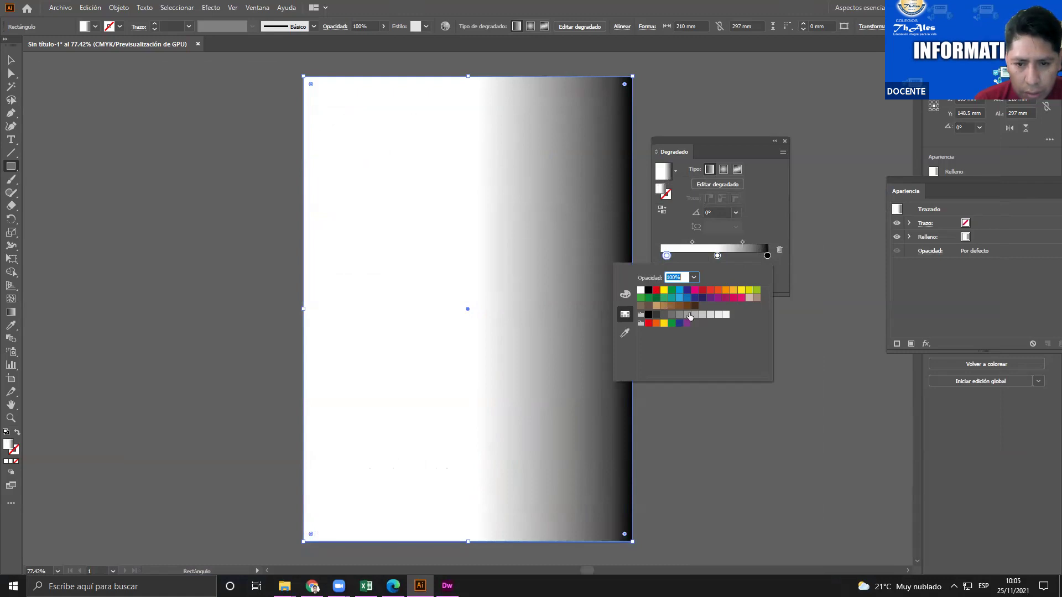
click(710, 314)
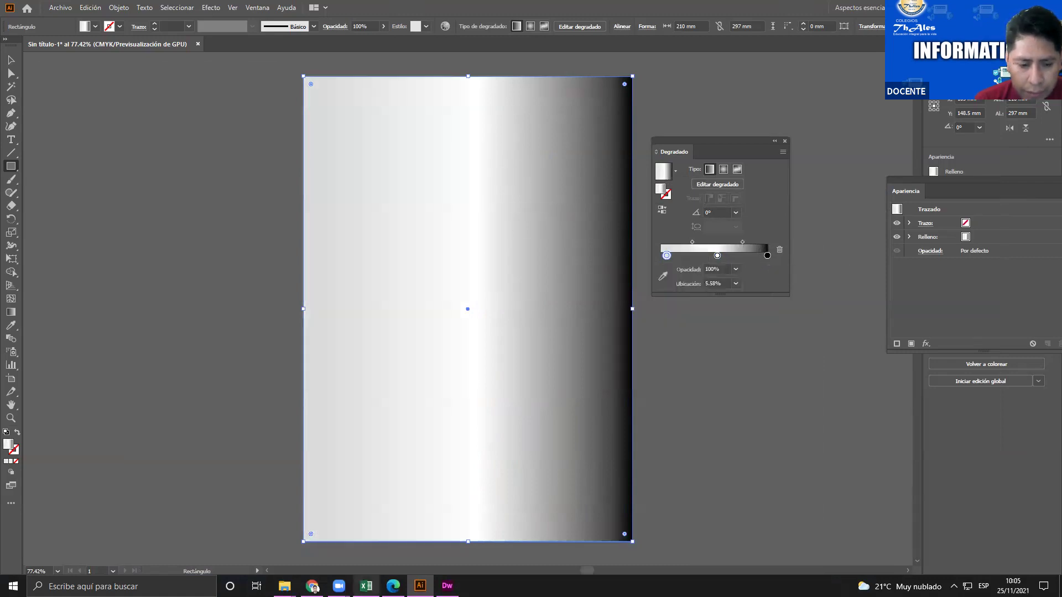
Following the workbook's gradient example, color the gradient's black end stop medium gray in Illustrator and move it to about 83%
click(313, 586)
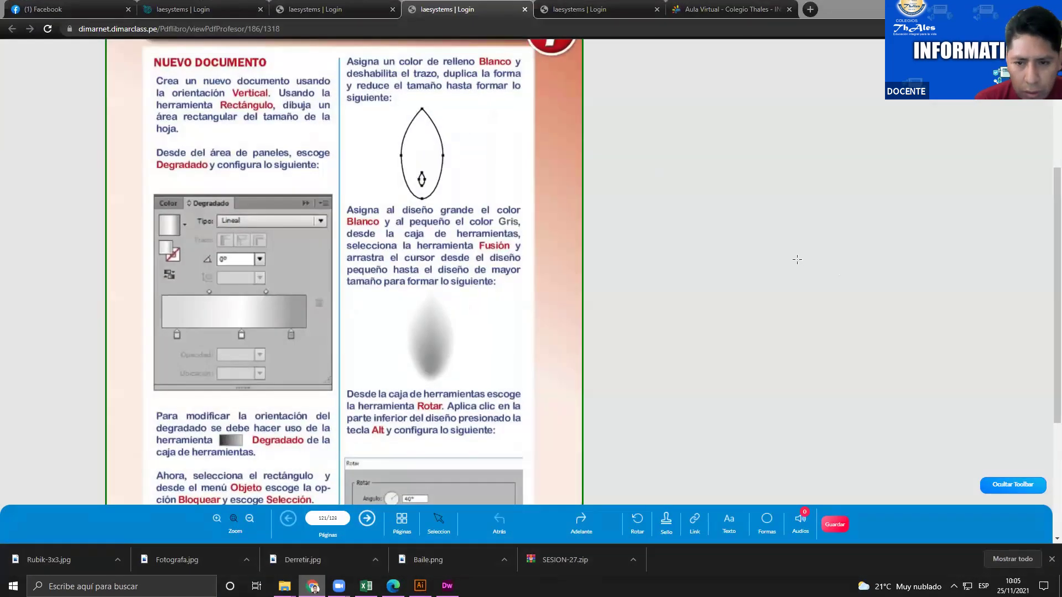
key(alt+Tab)
click(767, 256)
double_click(767, 255)
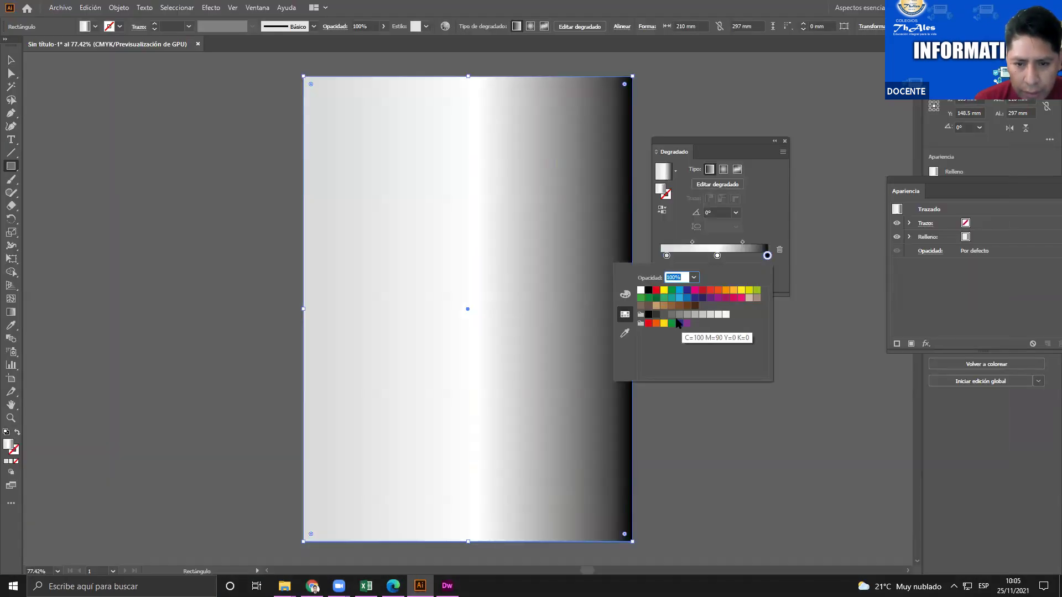
click(670, 315)
click(767, 256)
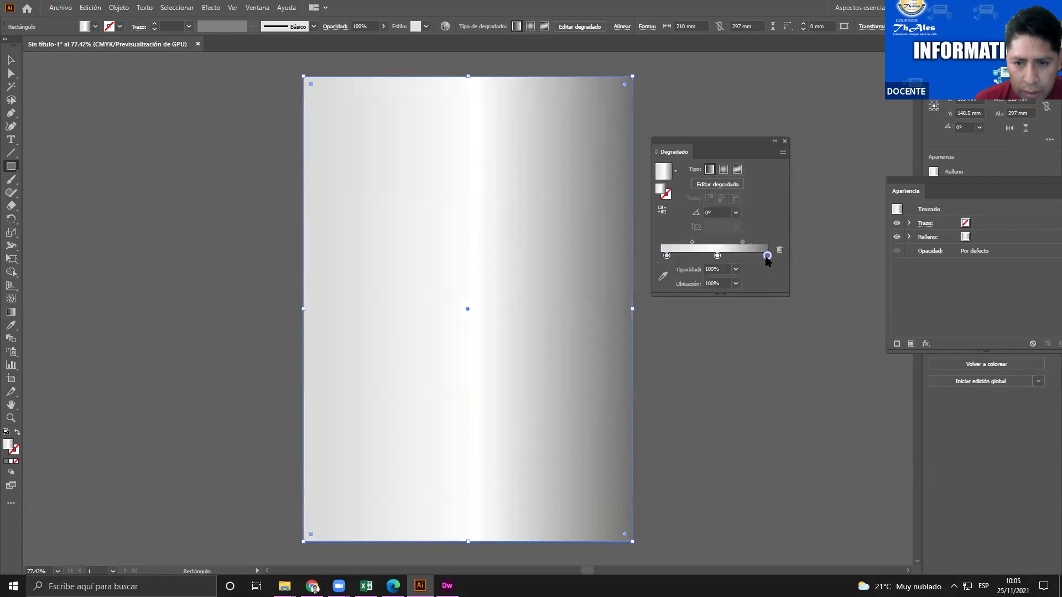
mouse_move(767, 256)
mouse_down()
mouse_move(745, 256)
mouse_move(752, 301)
mouse_move(749, 256)
mouse_up()
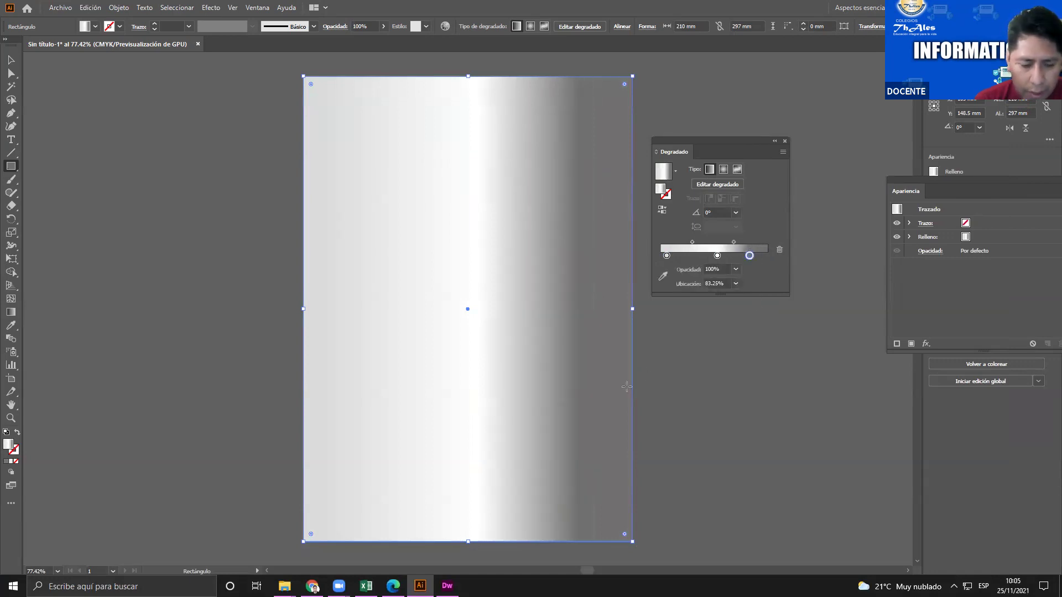
Compare with the workbook example, then shift the end stop slightly outward and move the gradient's white middle stop to about 47.5%
click(313, 586)
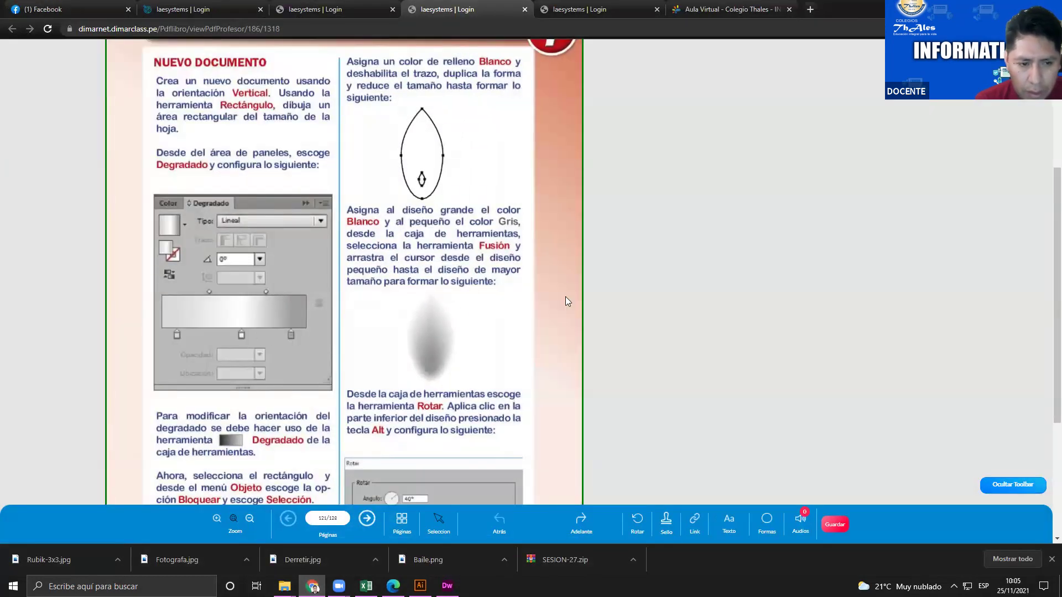
key(alt+Tab)
drag(748, 255, 710, 256)
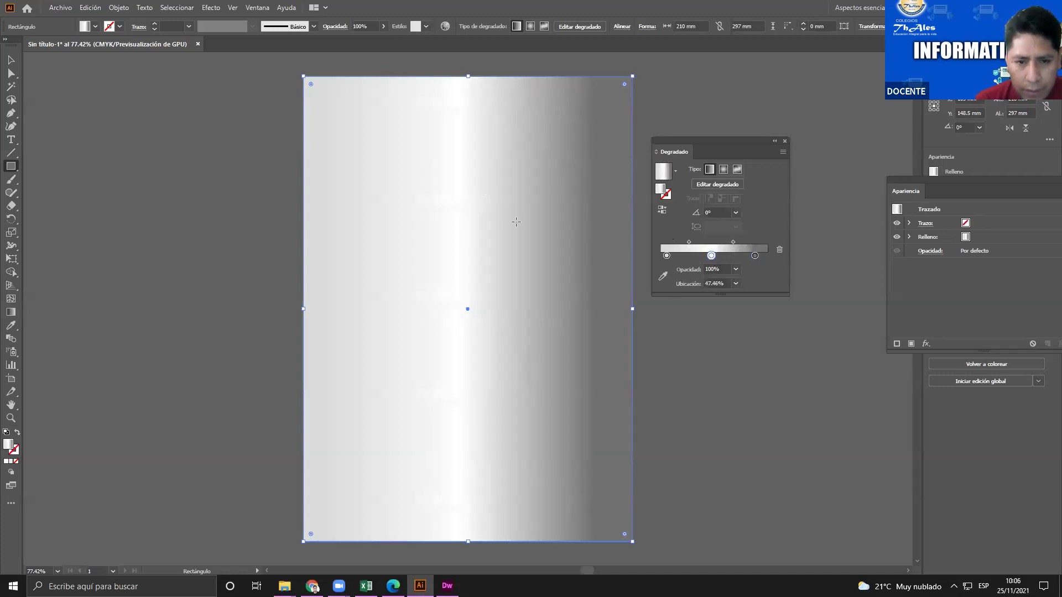
scroll(608, 442, down, 2)
scroll(620, 491, up, 1)
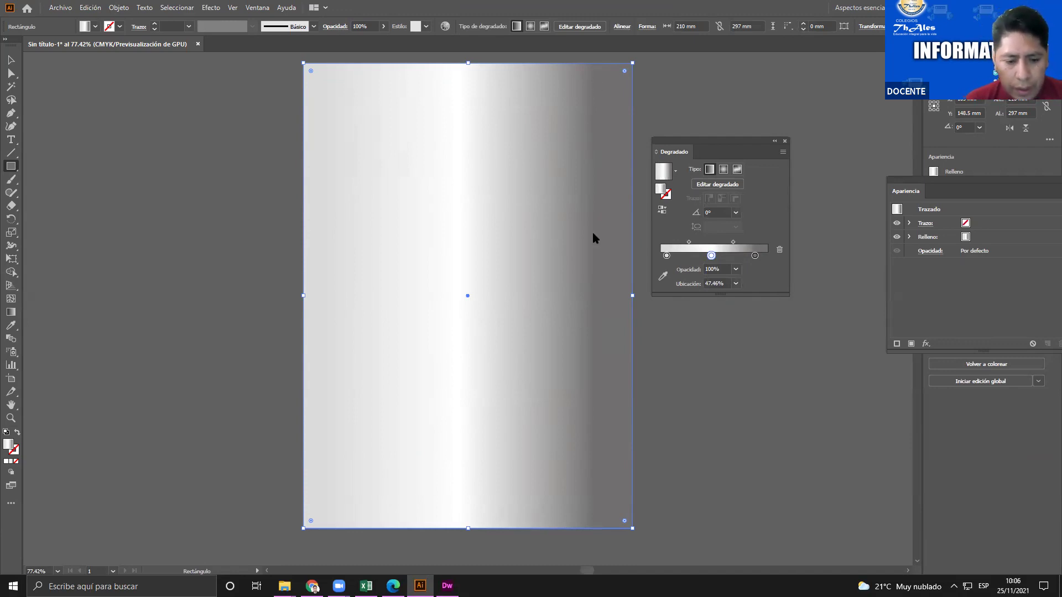
Read the workbook's page 121 instructions on changing the gradient's orientation and locking the rectangle, then return to Illustrator
key(alt+Tab)
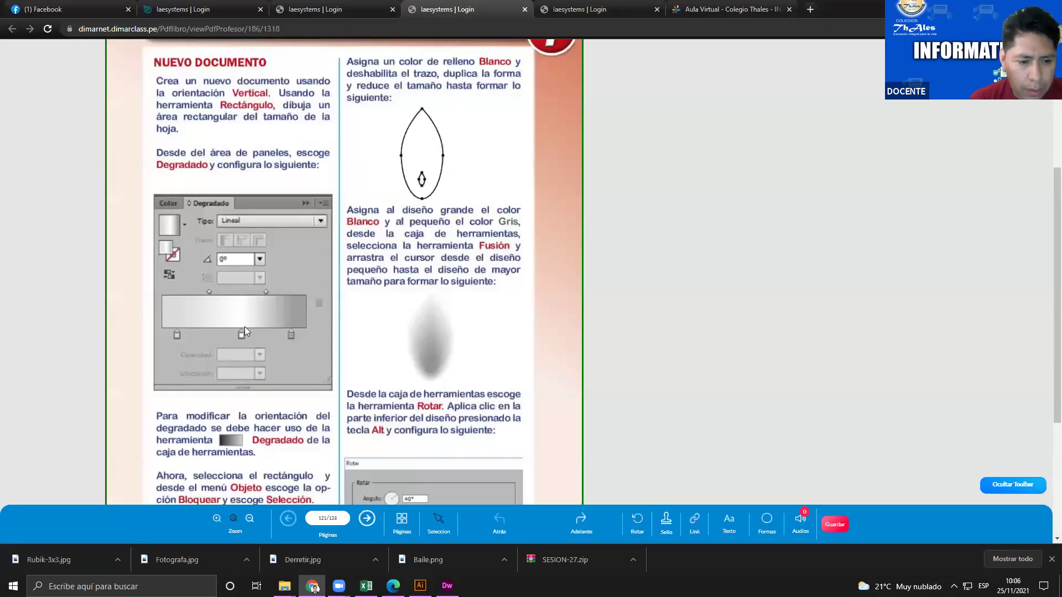
scroll(245, 330, down, 1)
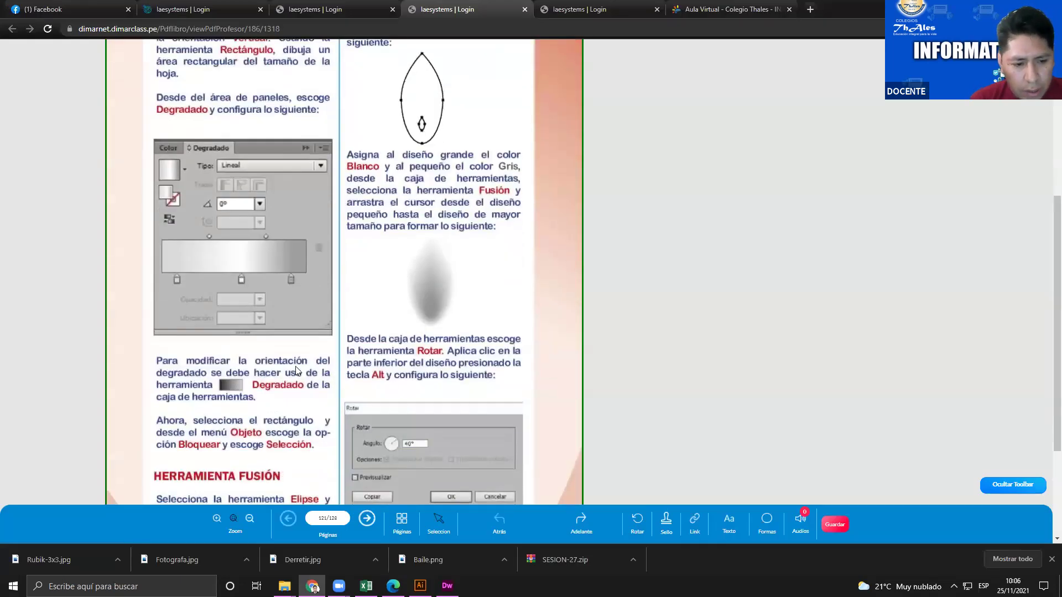
scroll(278, 388, down, 1)
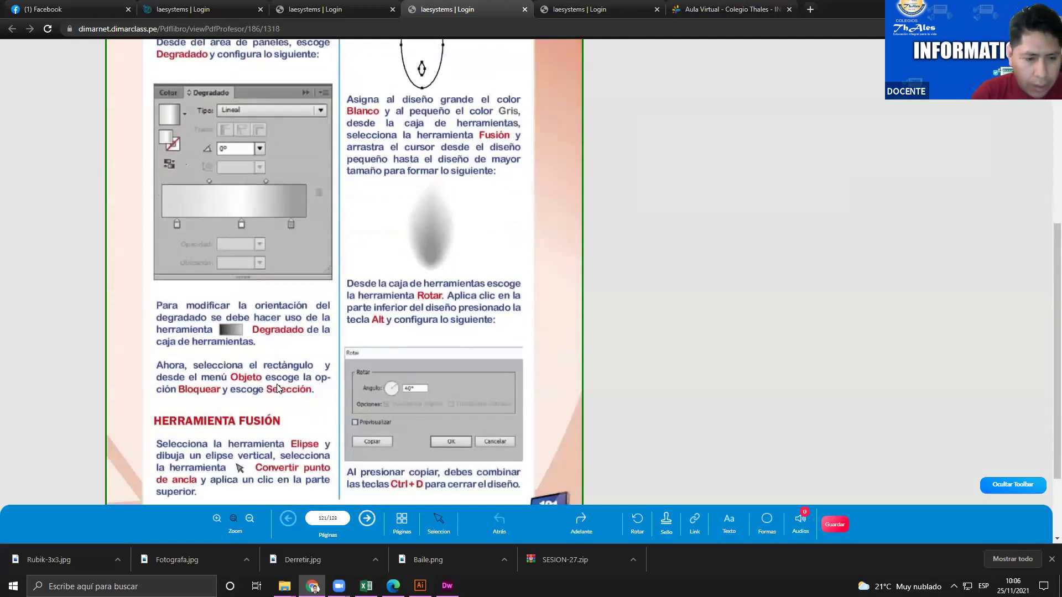
key(alt+Tab)
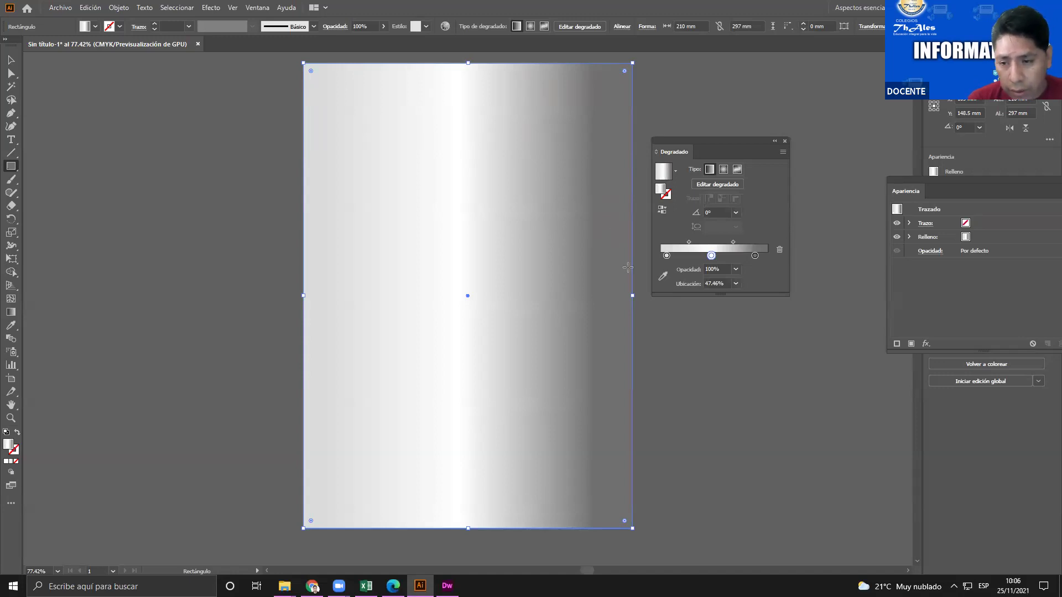
key(v)
key(ctrl+1)
mouse_move(600, 141)
mouse_down()
mouse_move(614, 277)
mouse_move(628, 188)
mouse_up()
scroll(628, 188, down, 6)
mouse_move(628, 267)
mouse_down()
mouse_move(546, 160)
mouse_move(437, 87)
mouse_move(445, 82)
mouse_up()
key(Escape)
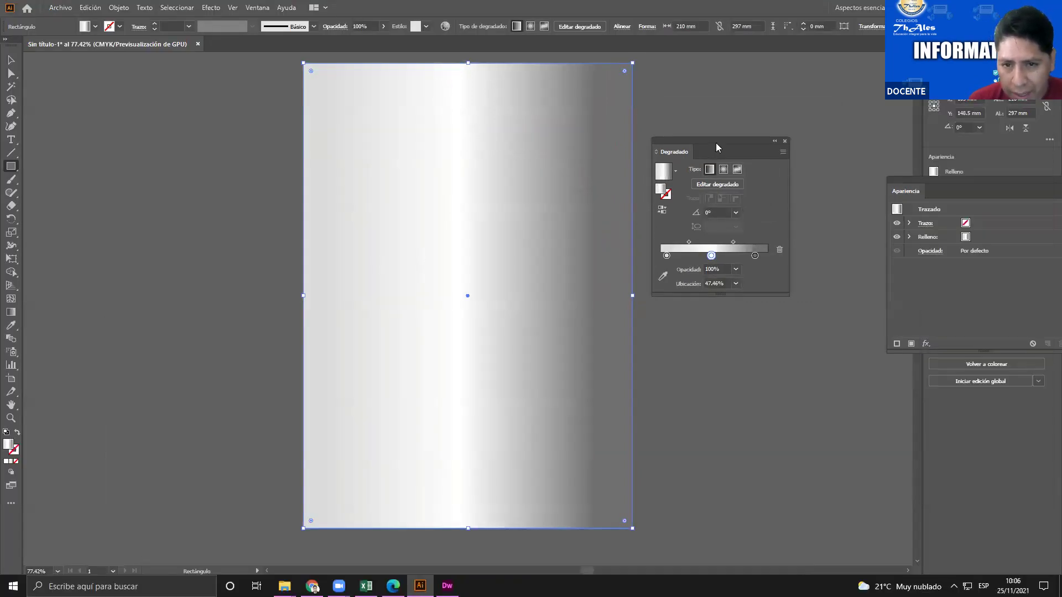
Try redirecting the rectangle's gradient with the Gradient tool, shortening it, then running it vertically downward and upward
drag(716, 143, 707, 149)
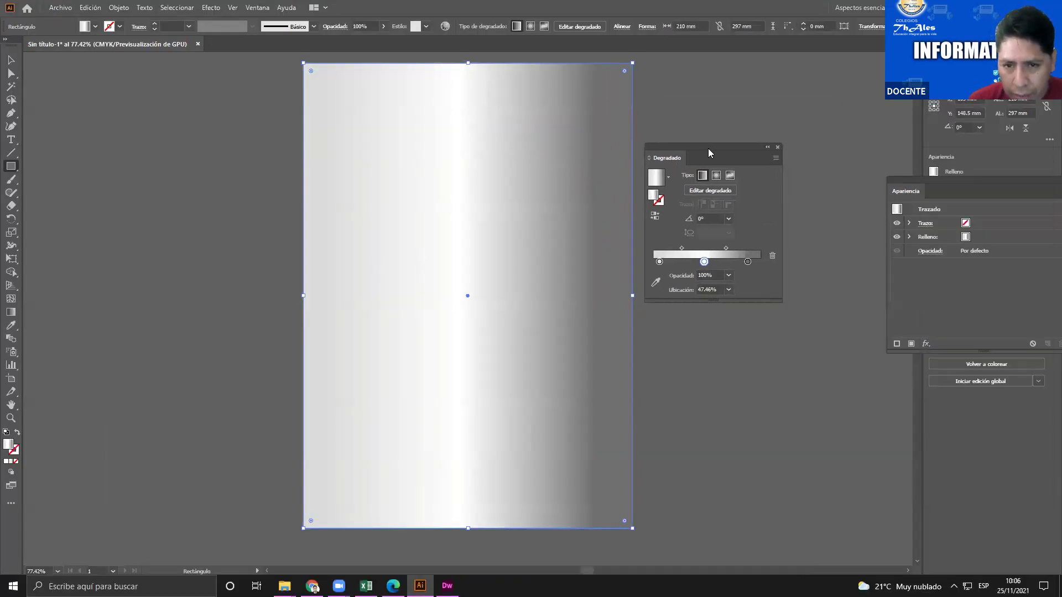
click(10, 313)
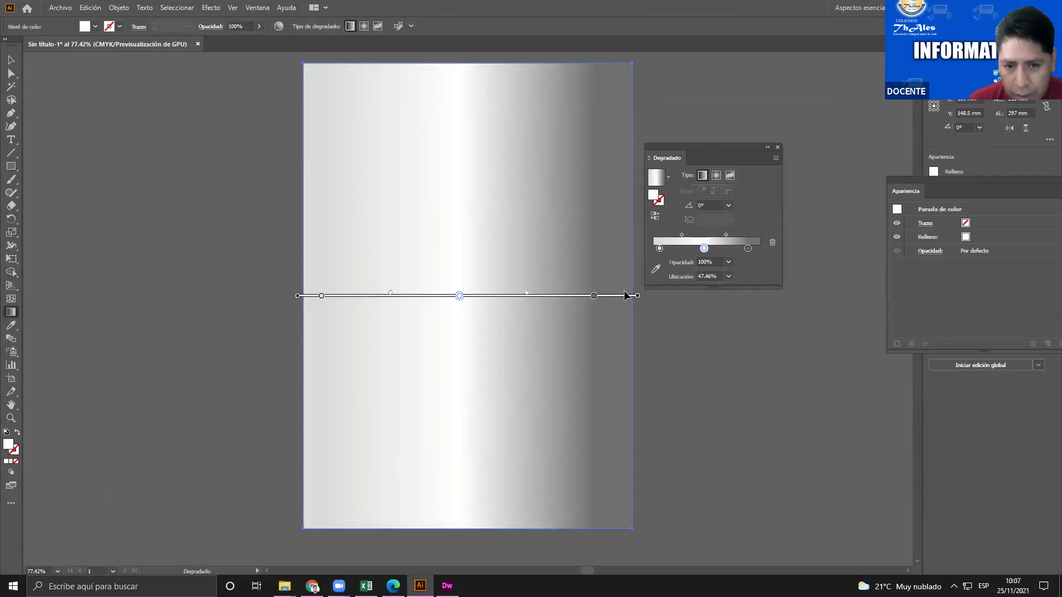
drag(636, 296, 623, 295)
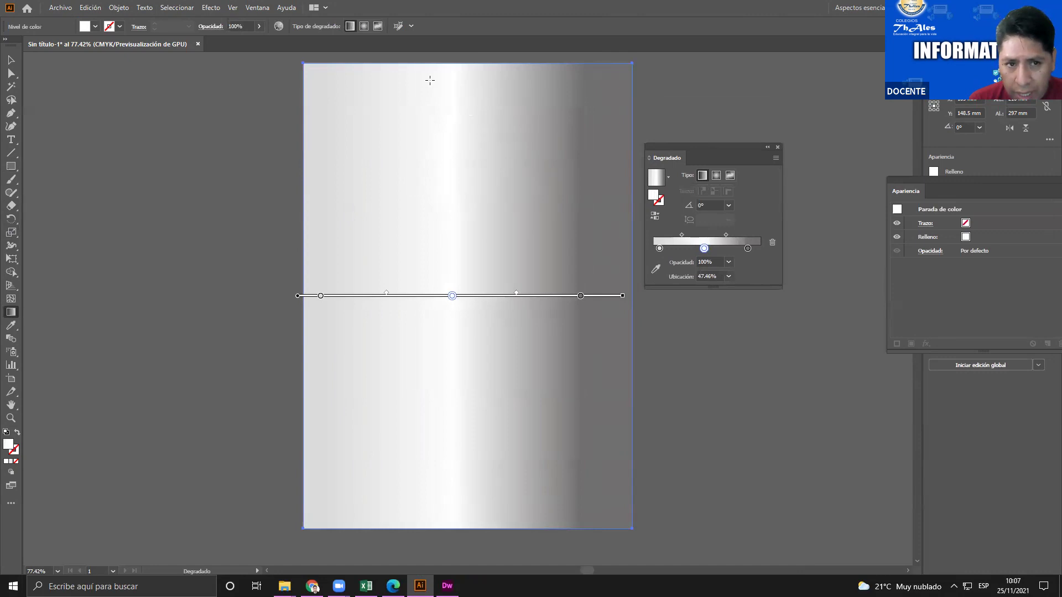
drag(463, 70, 469, 368)
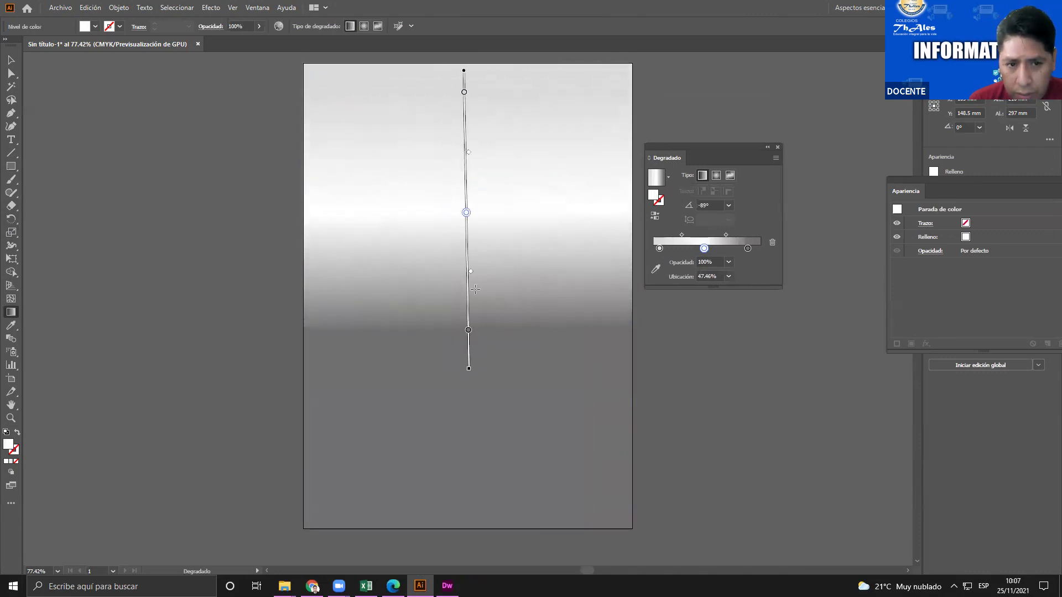
drag(471, 496, 465, 109)
scroll(477, 245, down, 3)
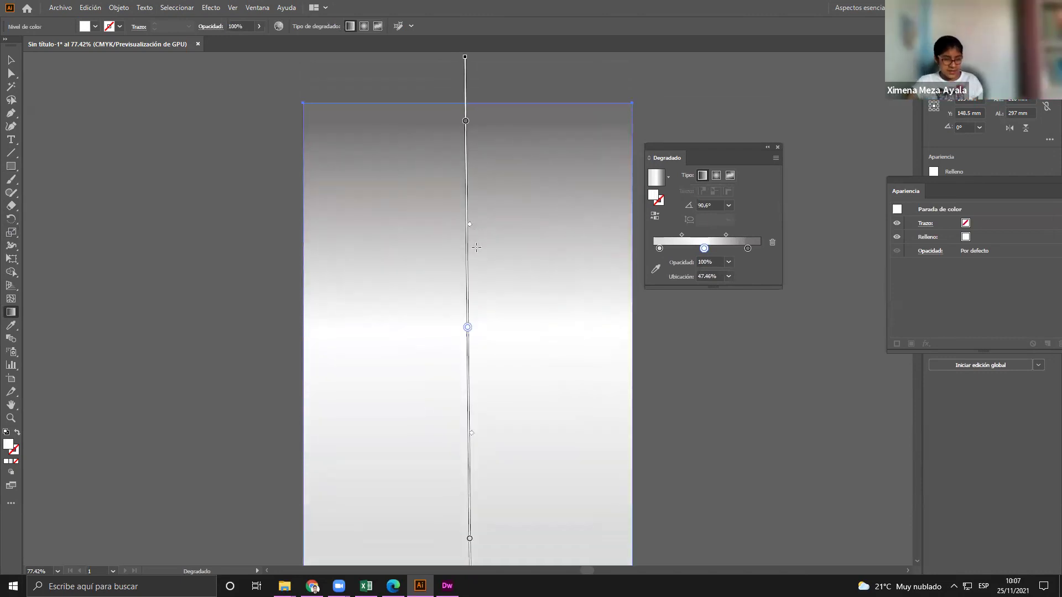
Examine the background of the finished Juegos Florales poster on workbook page 120, then return to page 121
click(313, 586)
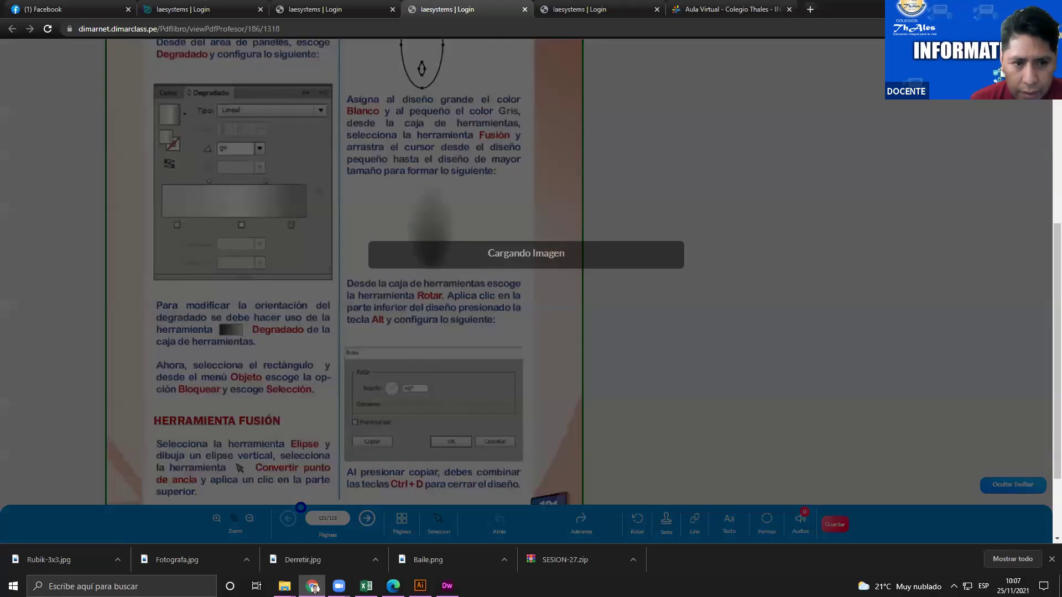
click(288, 518)
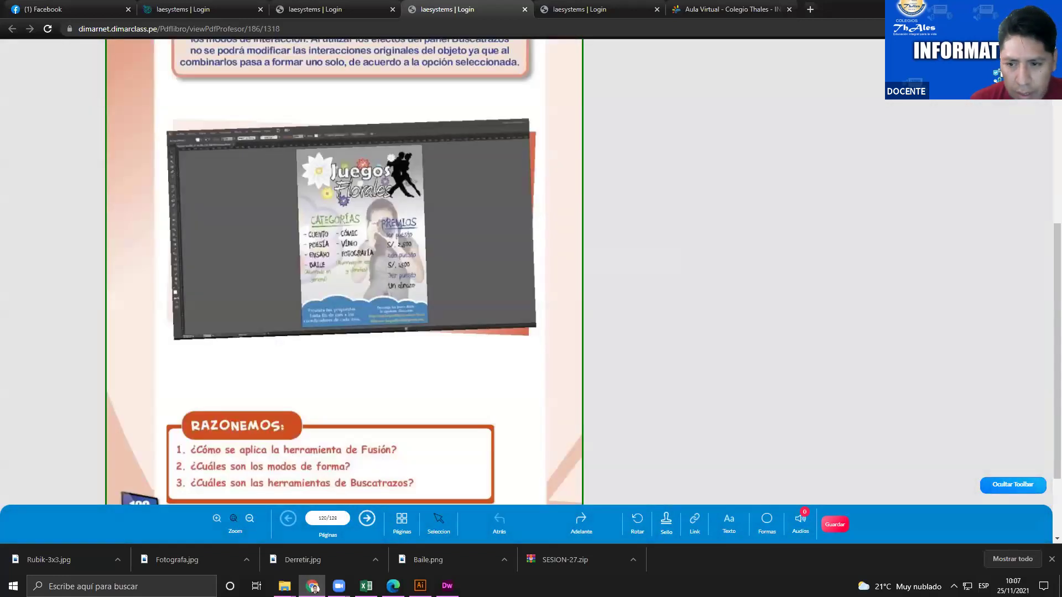
key(ctrl+1)
click(370, 181)
mouse_move(361, 112)
mouse_down()
mouse_move(232, 118)
mouse_move(555, 71)
mouse_move(291, 147)
mouse_up()
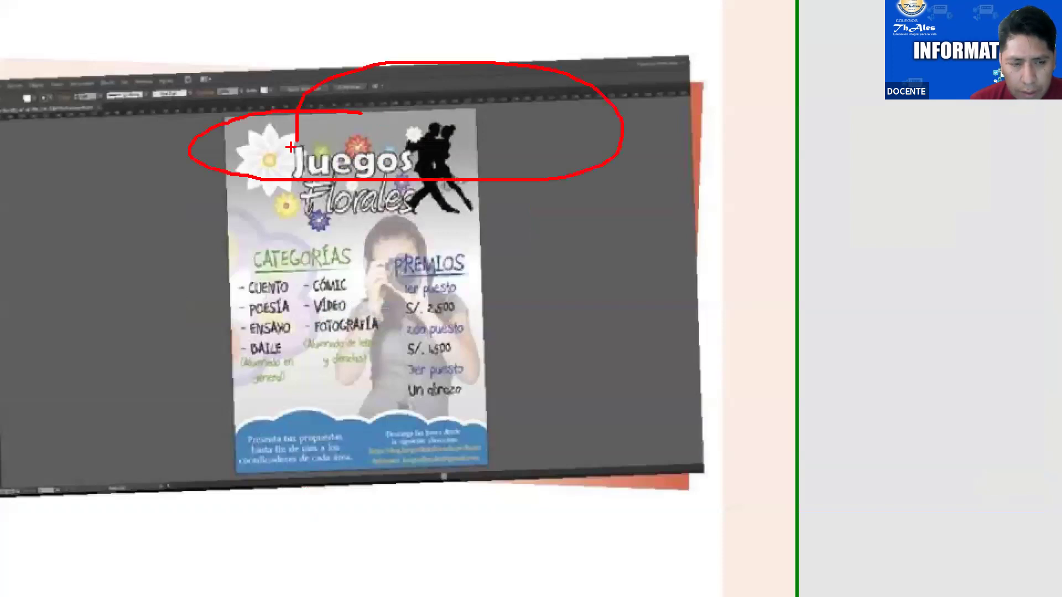
drag(491, 163, 637, 344)
key(Escape)
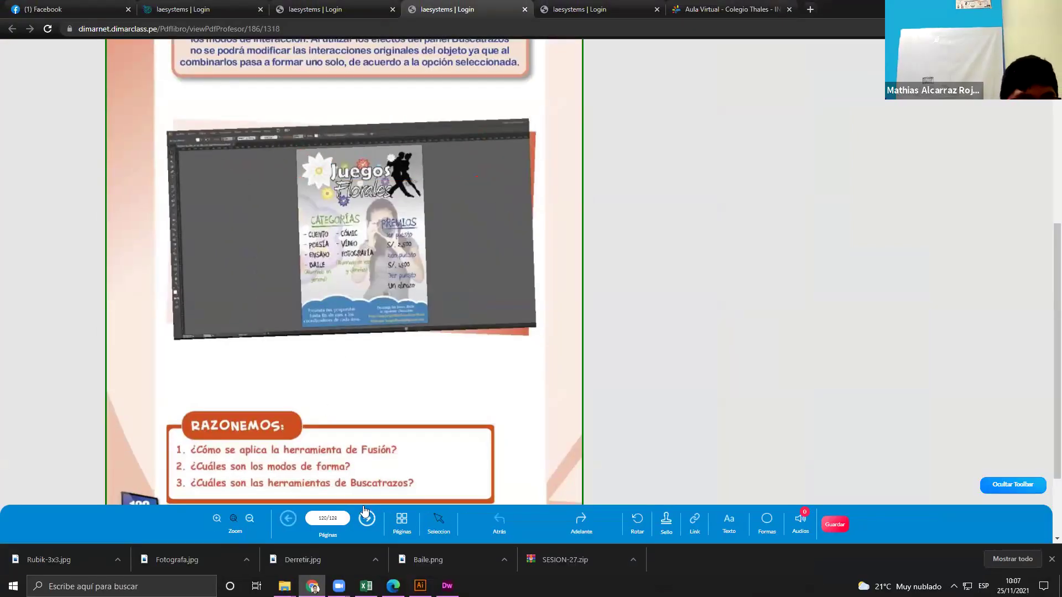
click(366, 526)
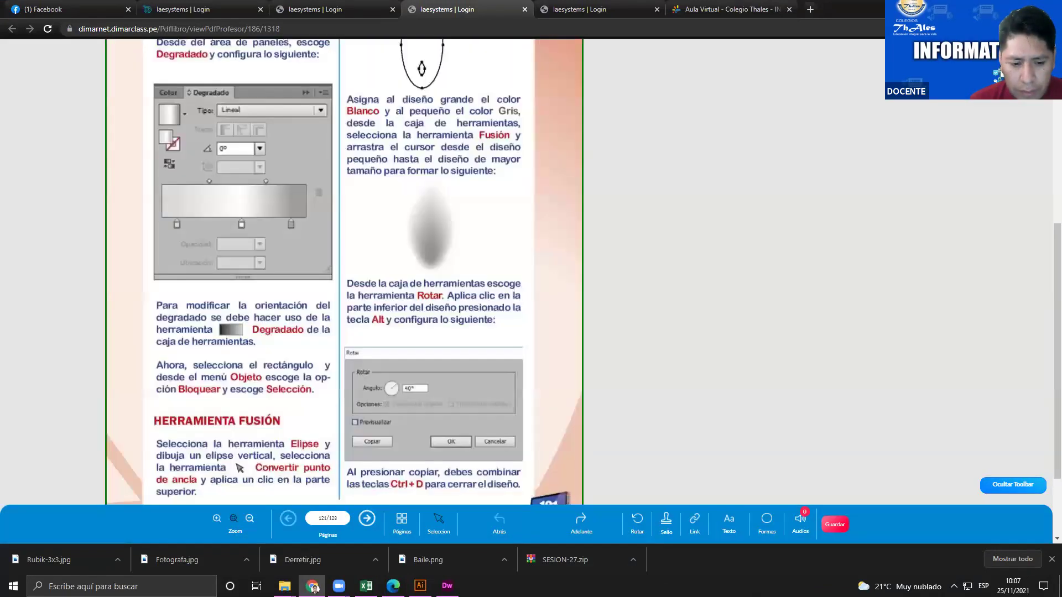
Switch to Illustrator and undo the last two gradient direction changes on the rectangle
click(420, 586)
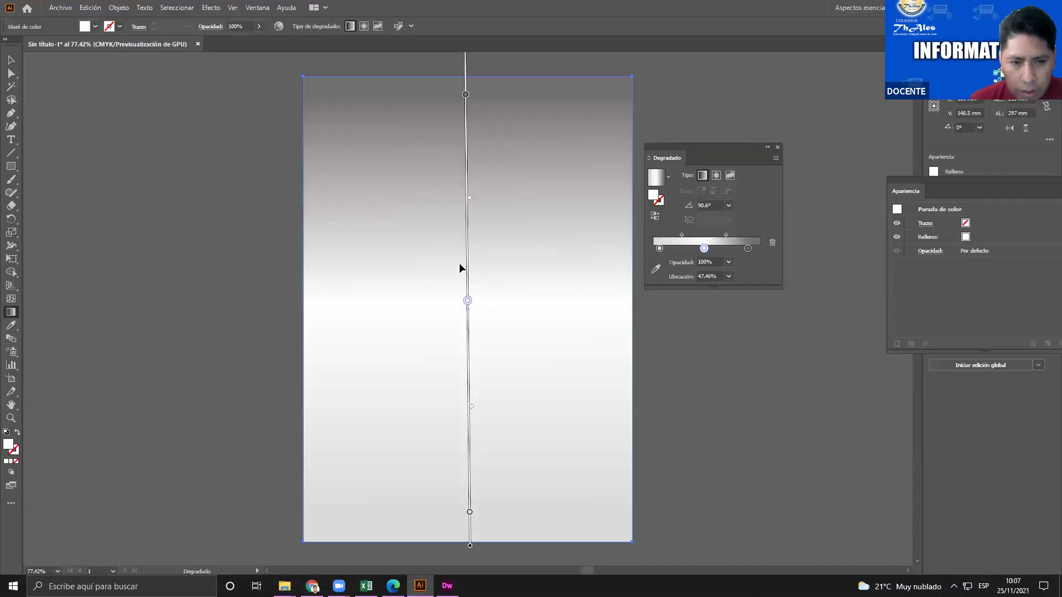
key(ctrl+z)
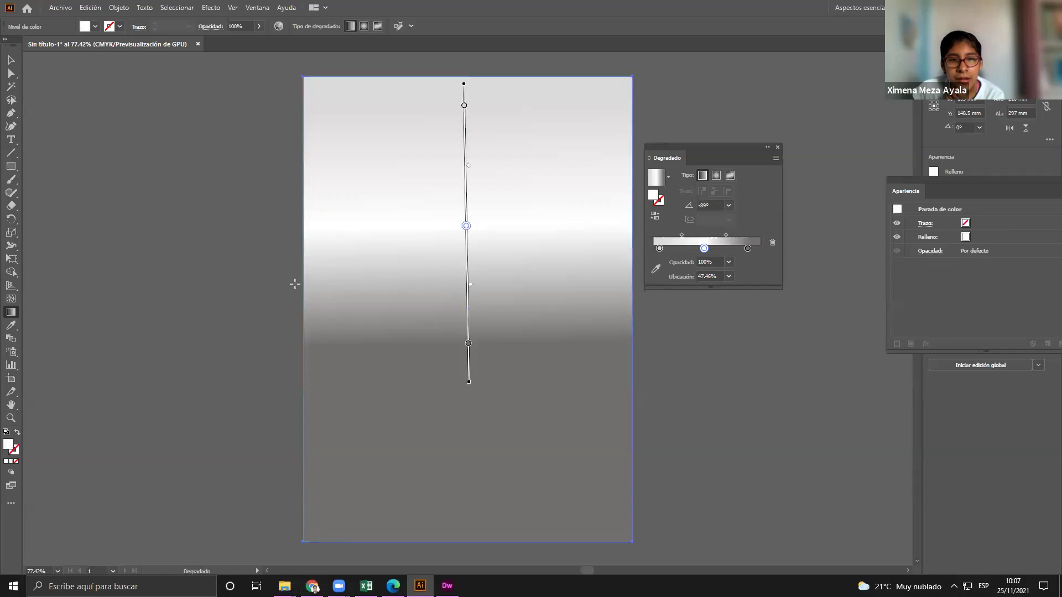
key(ctrl+z)
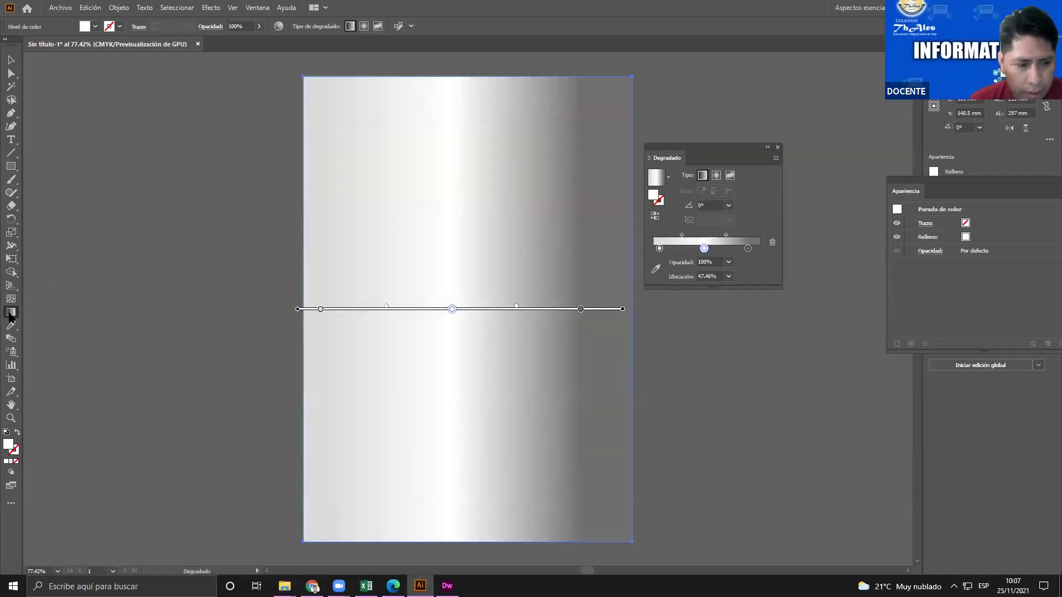
Redirect the gradient vertically from the rectangle's bottom edge to its top edge and set its angle to 90°
scroll(363, 310, down, 3)
drag(474, 490, 465, 246)
scroll(472, 254, down, 3)
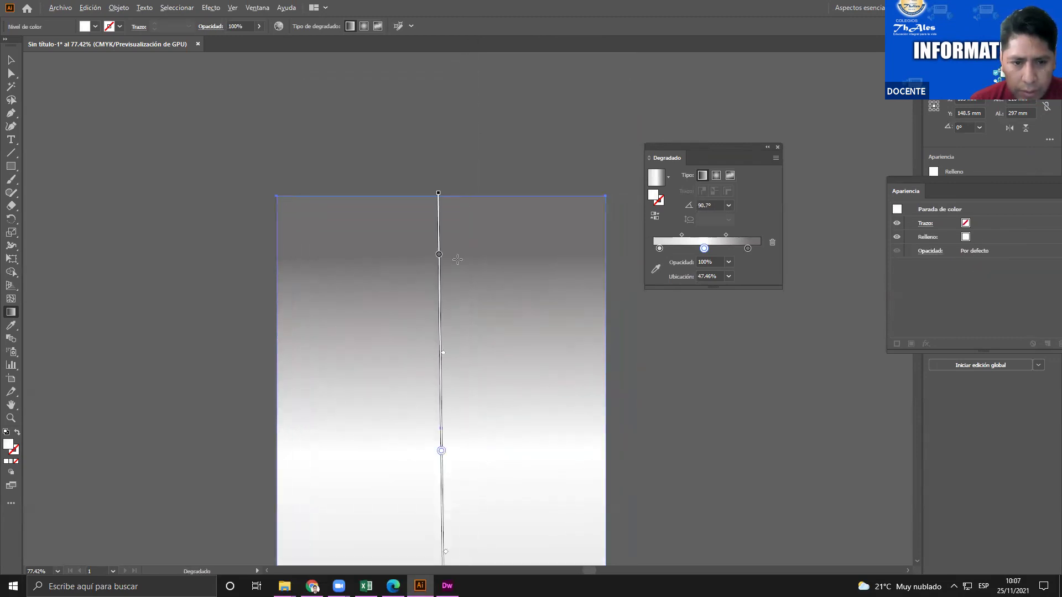
scroll(473, 255, down, 3)
scroll(457, 268, up, 1)
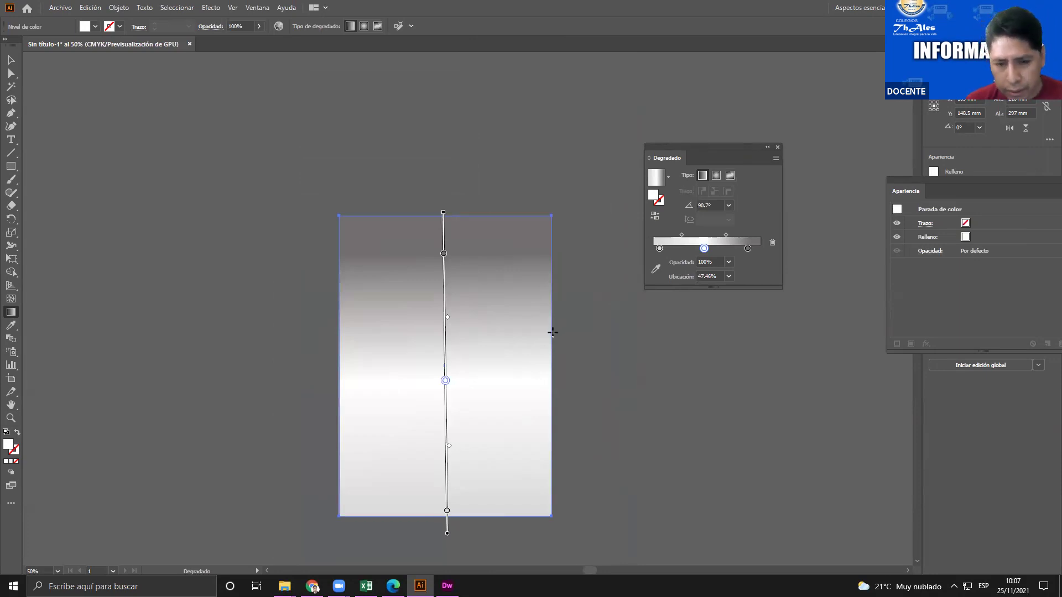
click(707, 205)
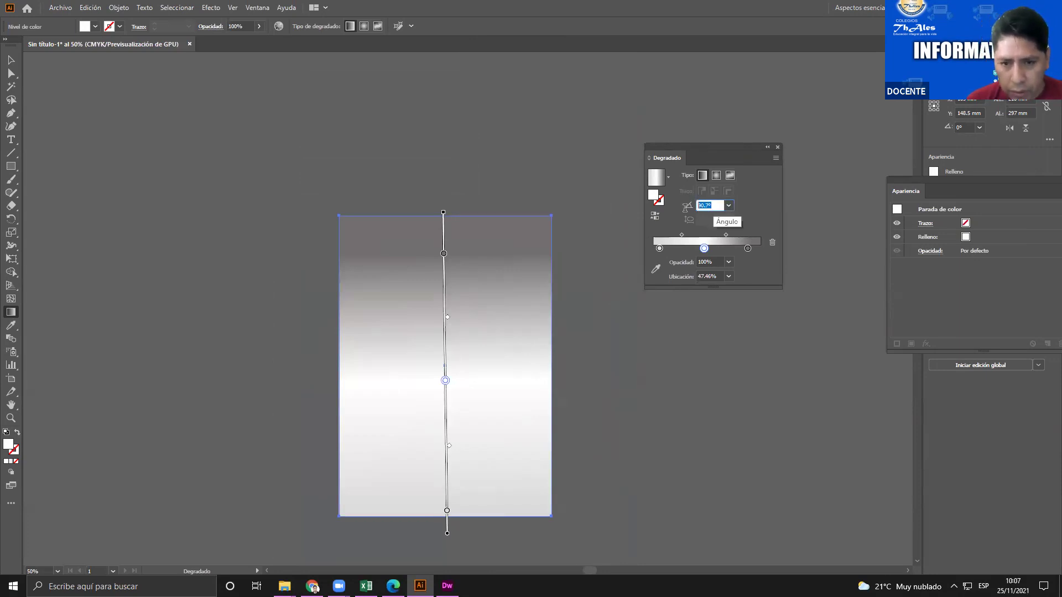
text(90)
key(Return)
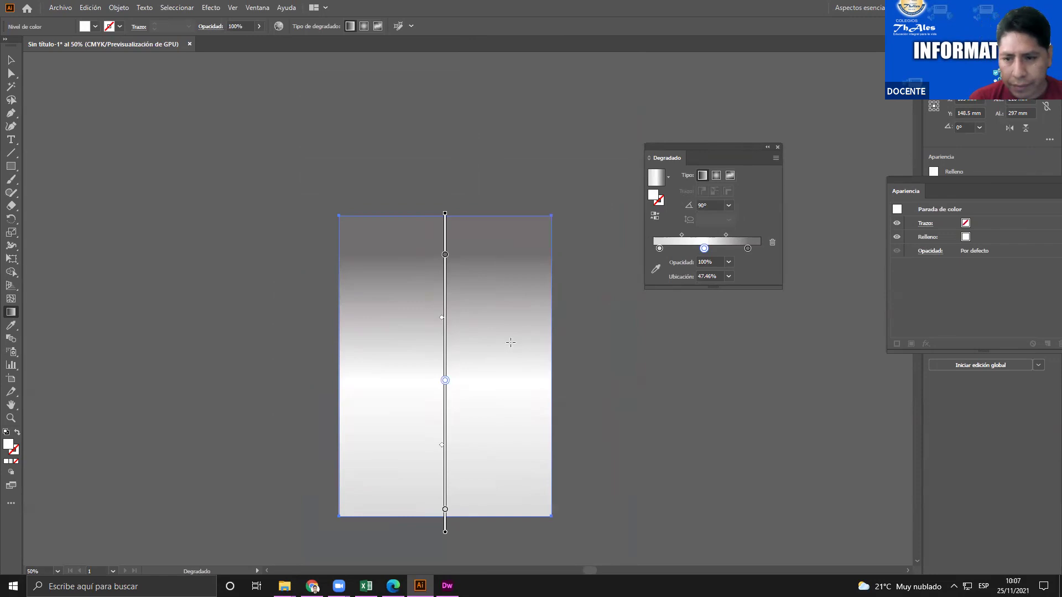
scroll(510, 342, down, 1)
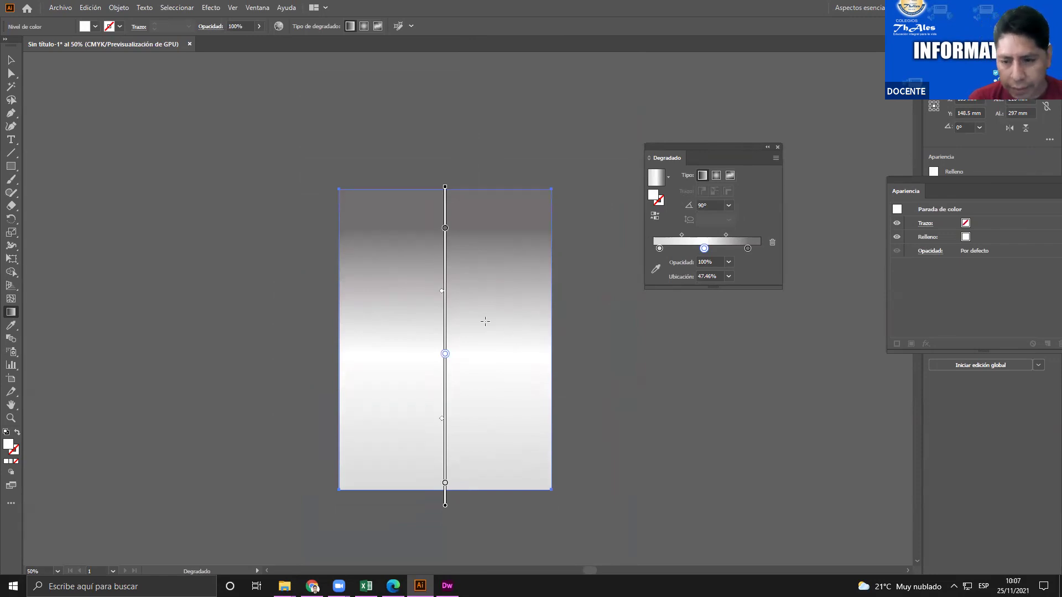
Select the background rectangle, check the workbook's locking instruction, lock the selection in Illustrator, and close the gradient settings
click(11, 60)
right_click(420, 307)
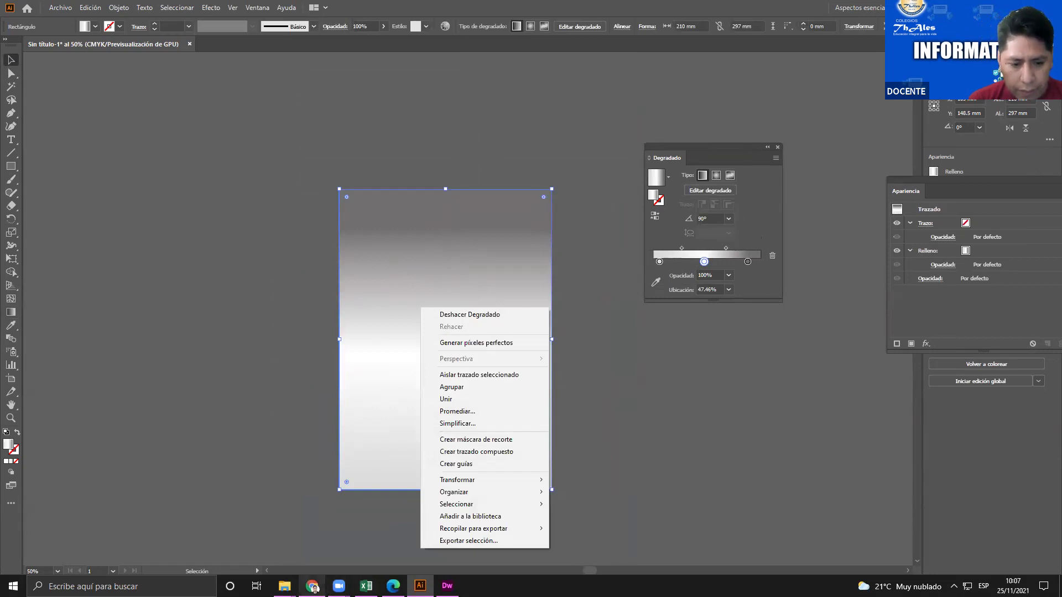
click(312, 585)
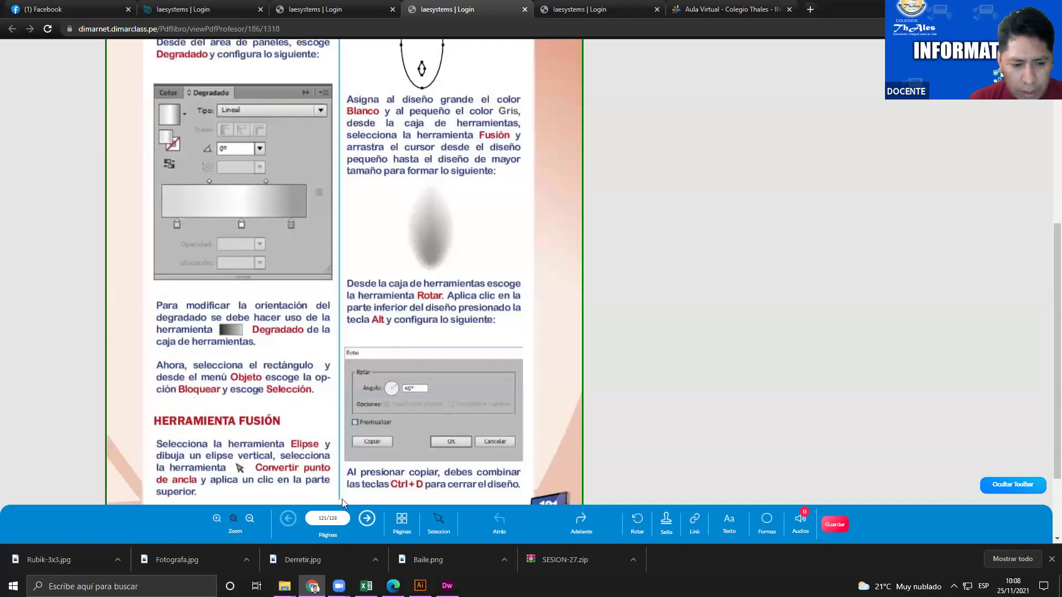
click(420, 585)
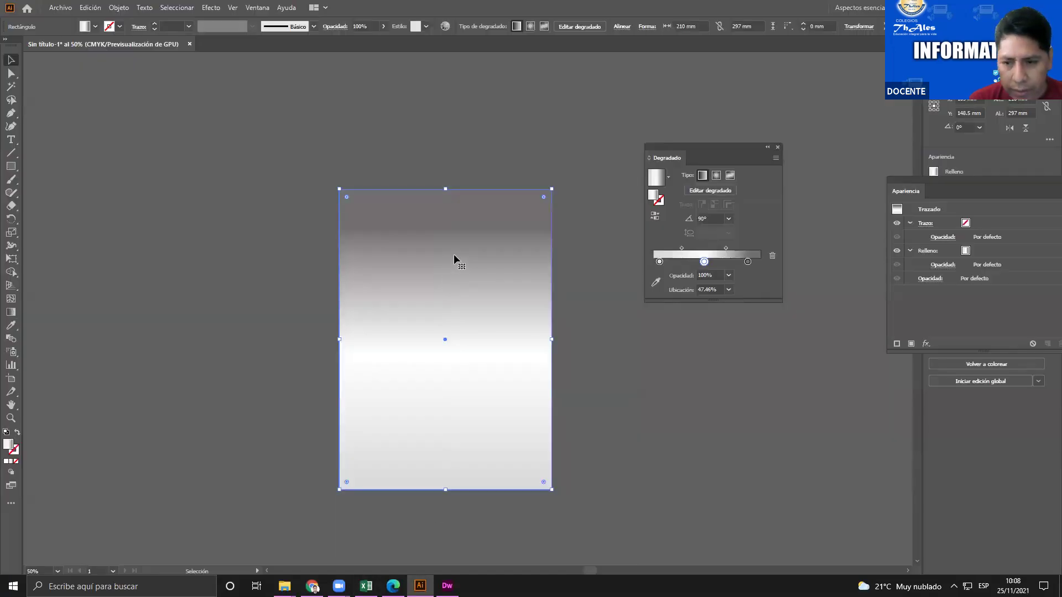
click(119, 8)
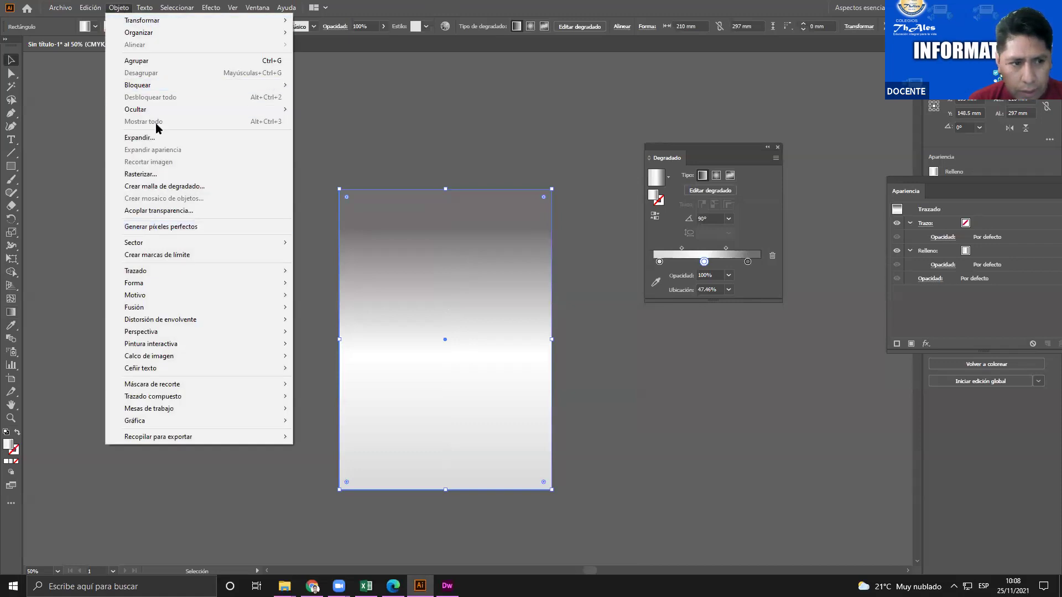
mouse_move(252, 86)
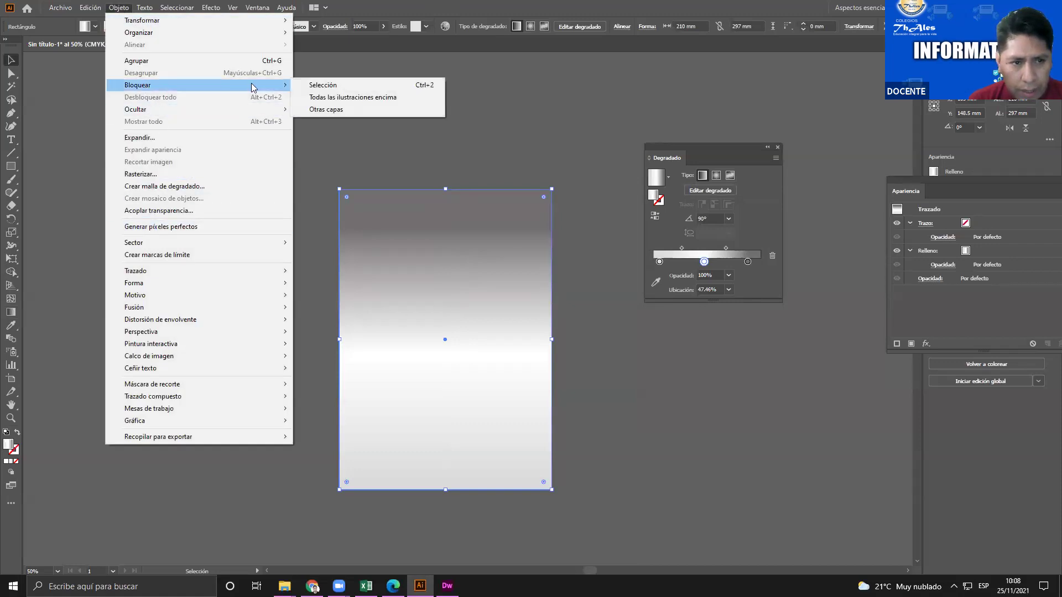
click(333, 86)
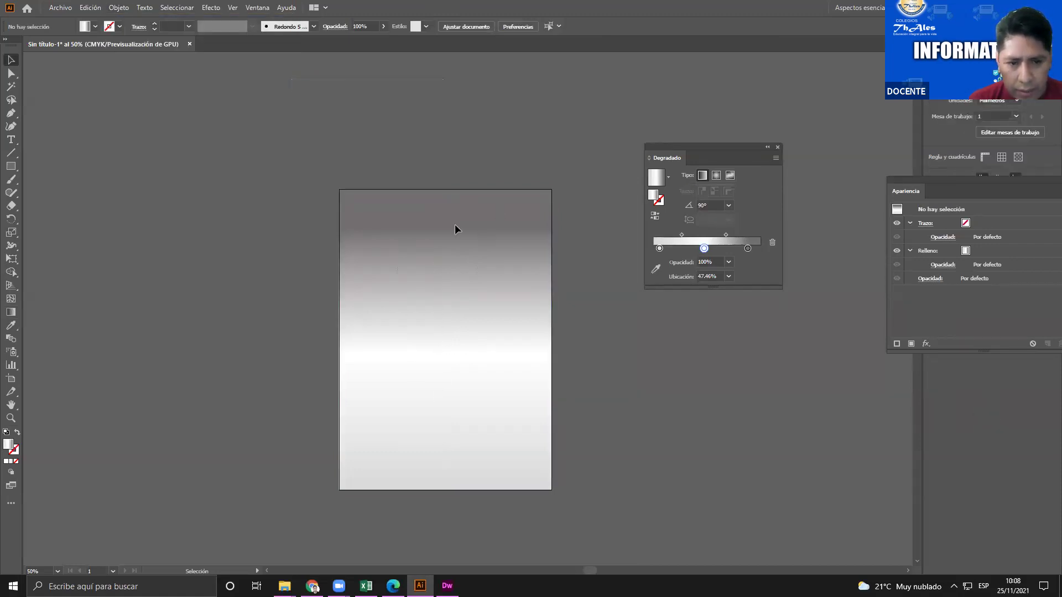
scroll(405, 360, down, 1)
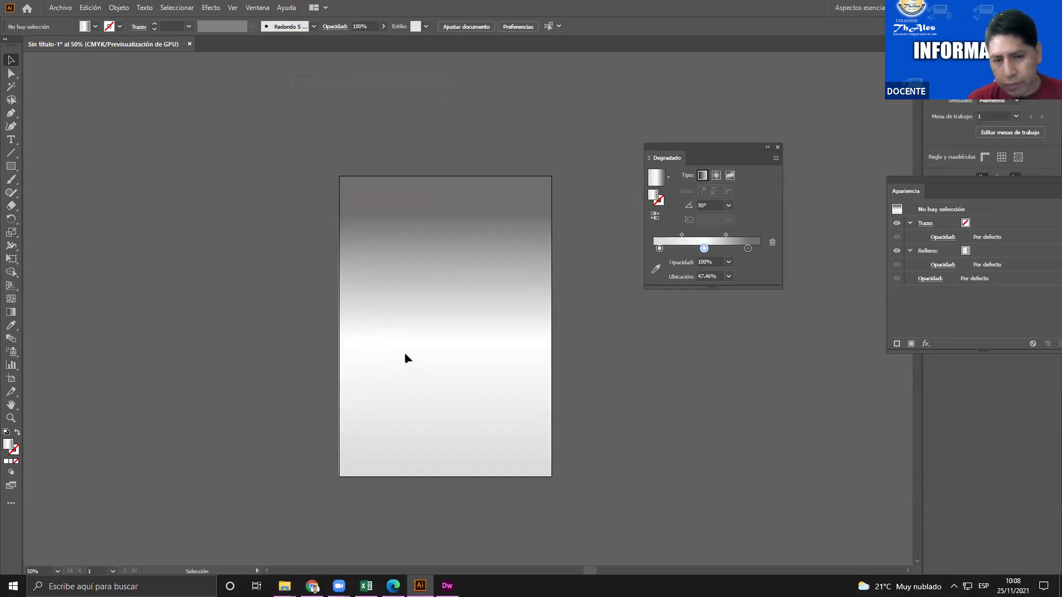
click(777, 147)
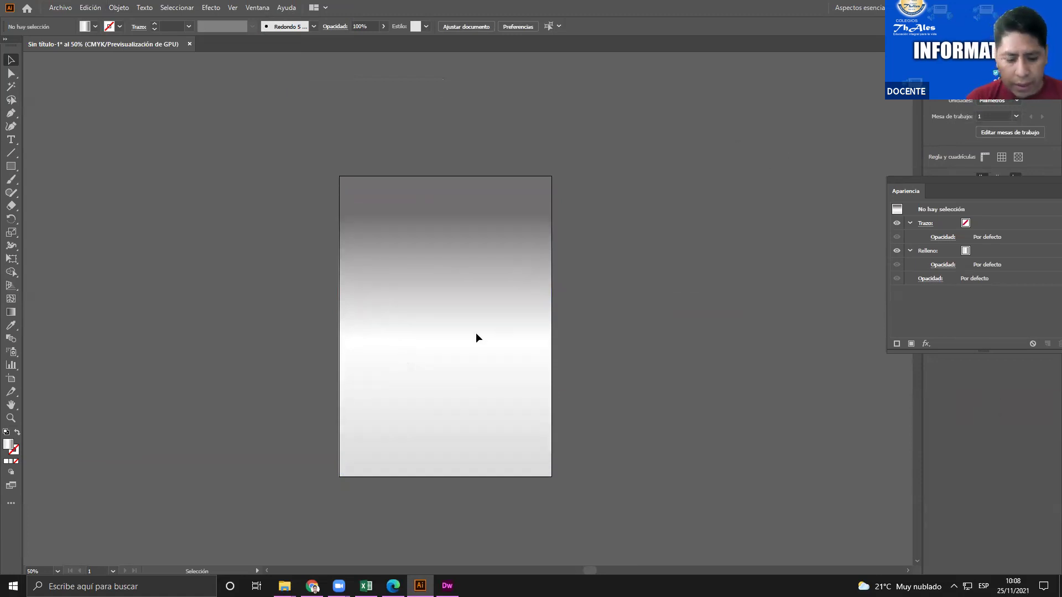
scroll(199, 349, up, 1)
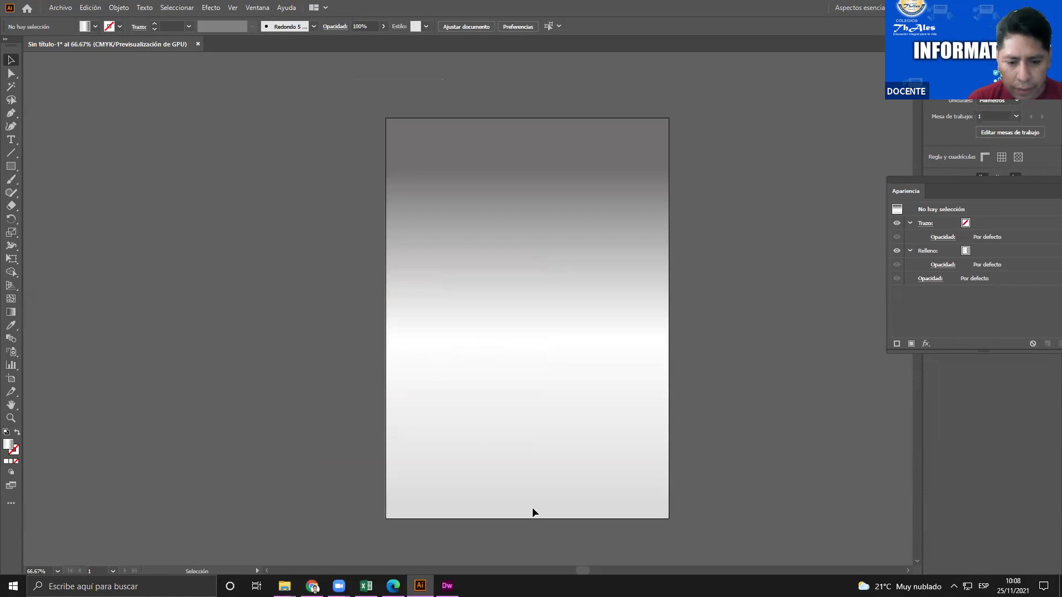
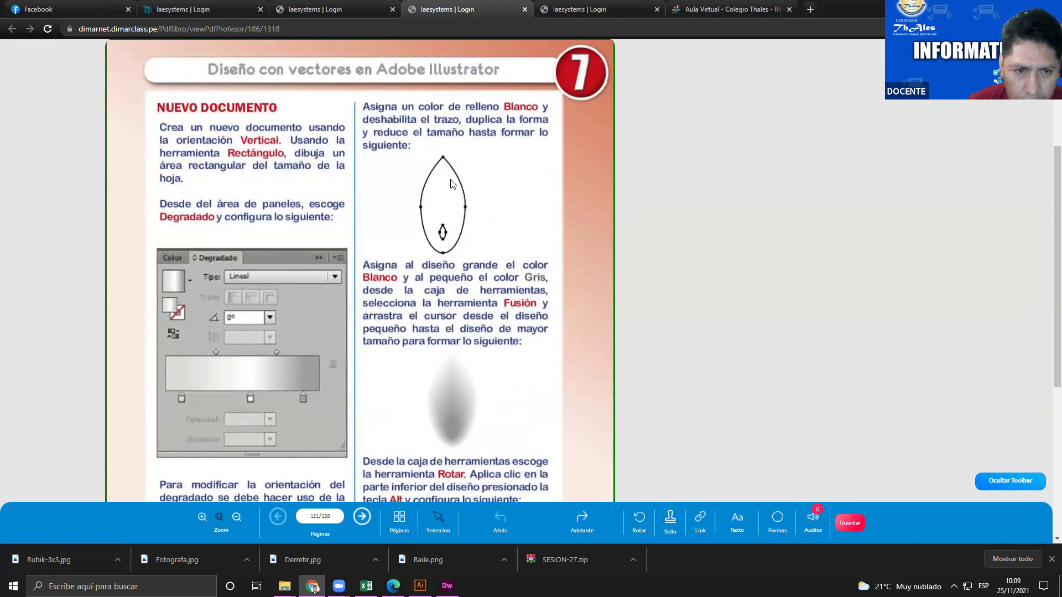
Check the petal instructions on the workbook page, switch to Illustrator, and widen the white ellipse to about 30 mm
scroll(429, 210, down, 1)
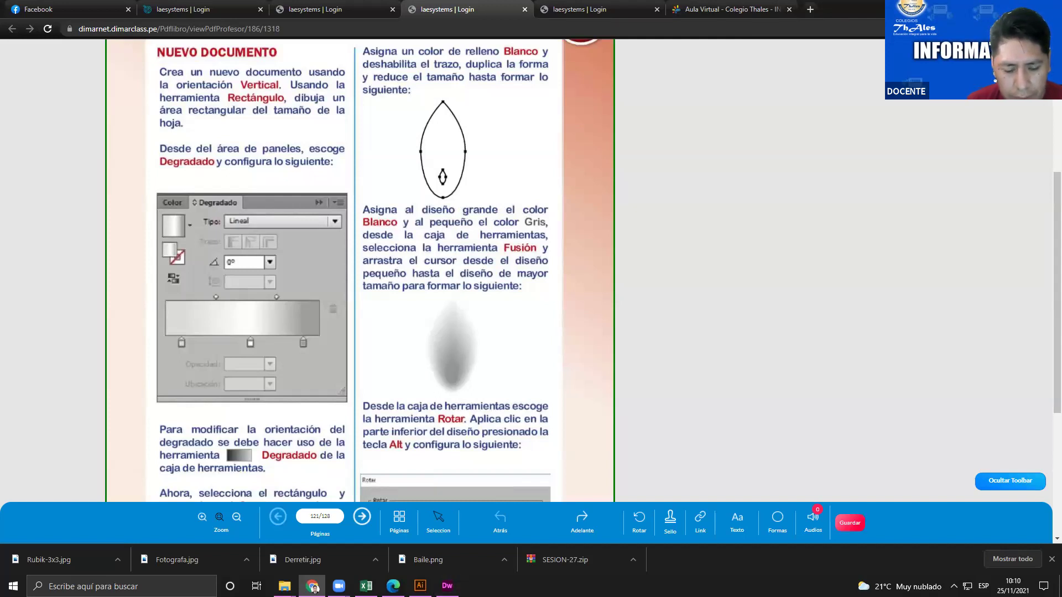
click(420, 586)
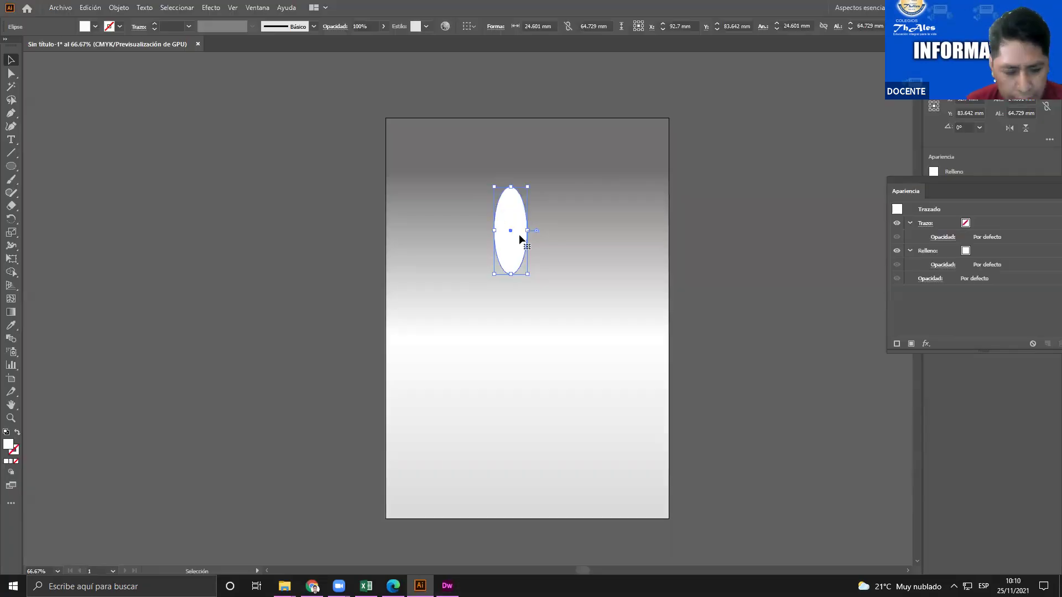
scroll(520, 239, up, 2)
drag(524, 239, 556, 223)
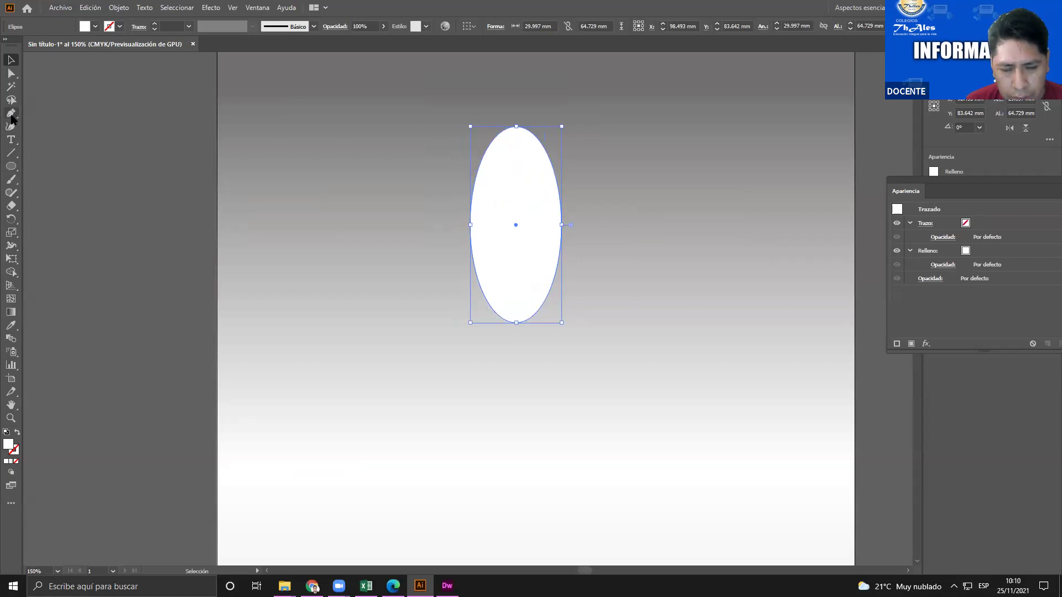
Convert the white ellipse's top anchor to a sharp corner point with the Anchor Point tool, forming a petal, and deselect it
click(12, 115)
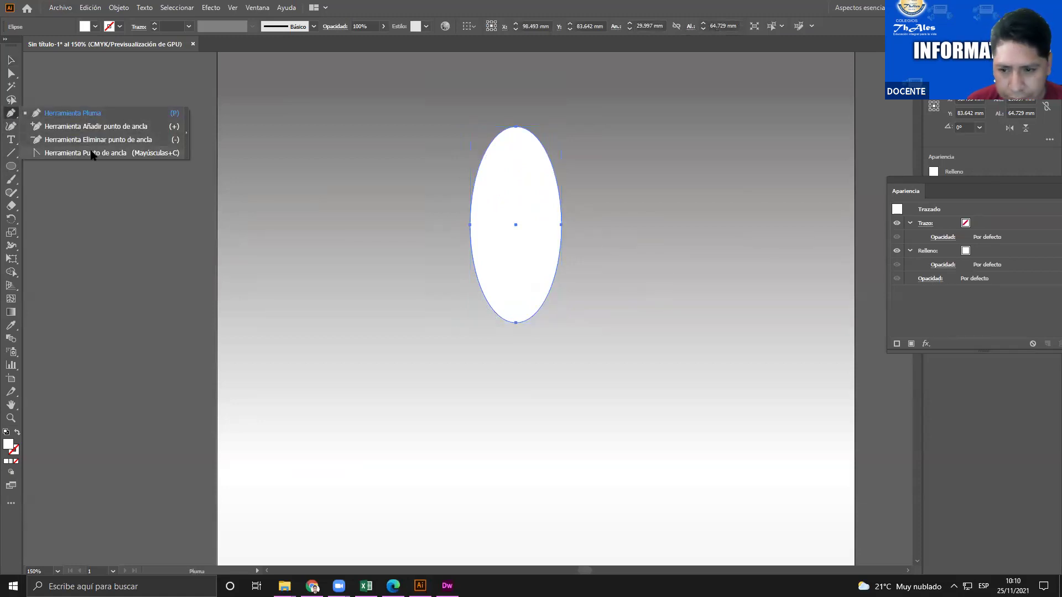
click(92, 153)
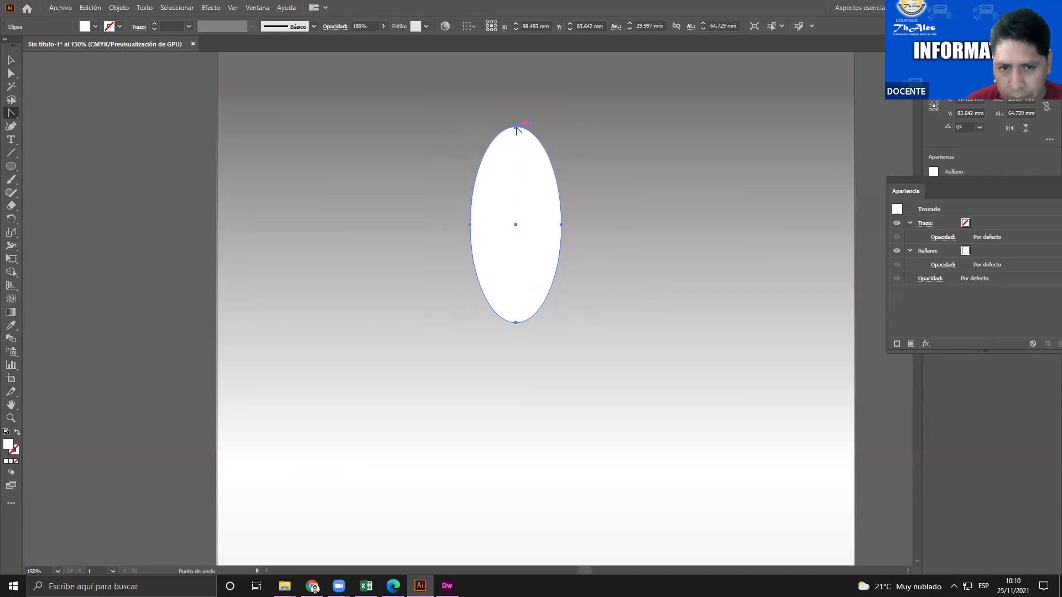
click(516, 127)
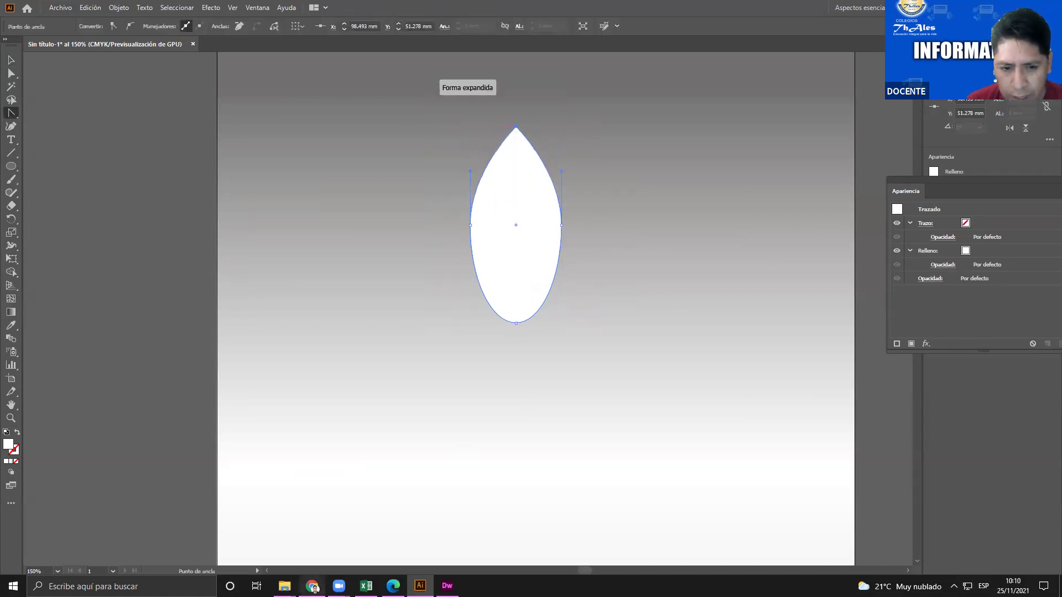
click(313, 586)
click(313, 586)
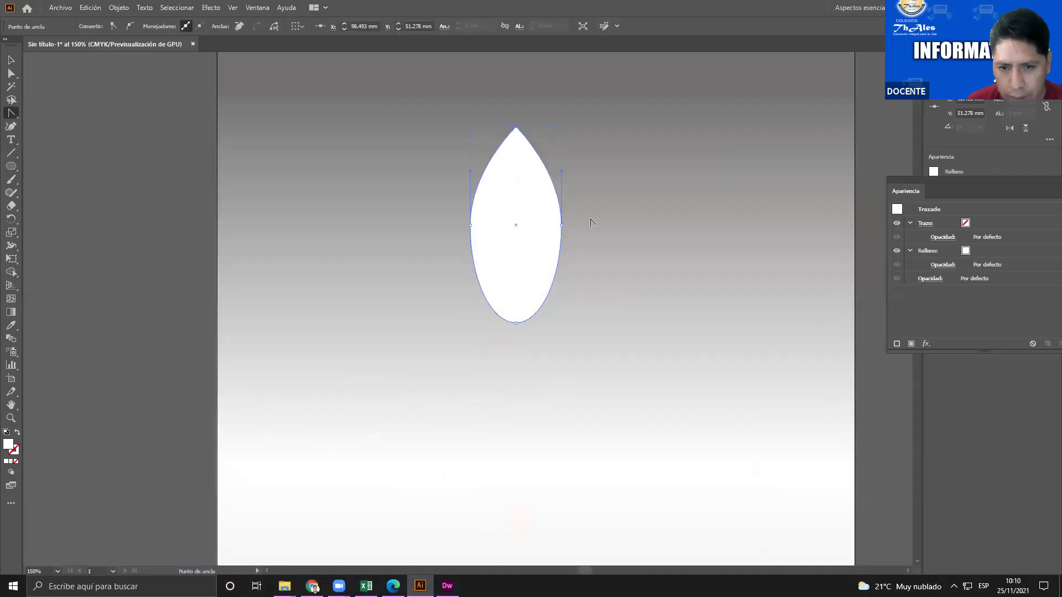
click(12, 60)
click(724, 280)
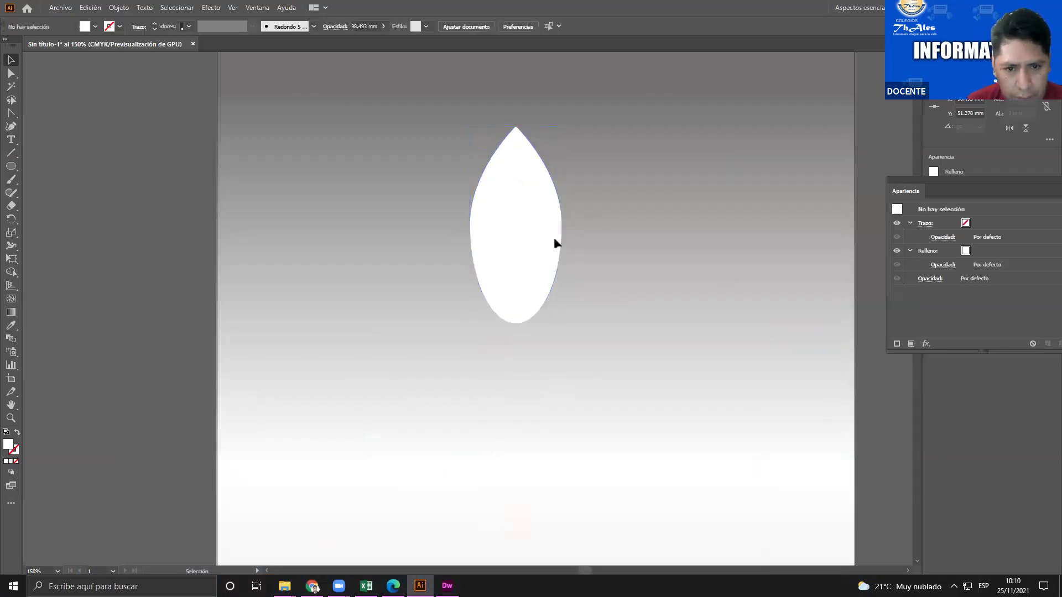
Shift the petal about 20 mm left, then duplicate it and shrink the copy to about 5.2 × 10.4 mm near its base
drag(521, 230, 460, 230)
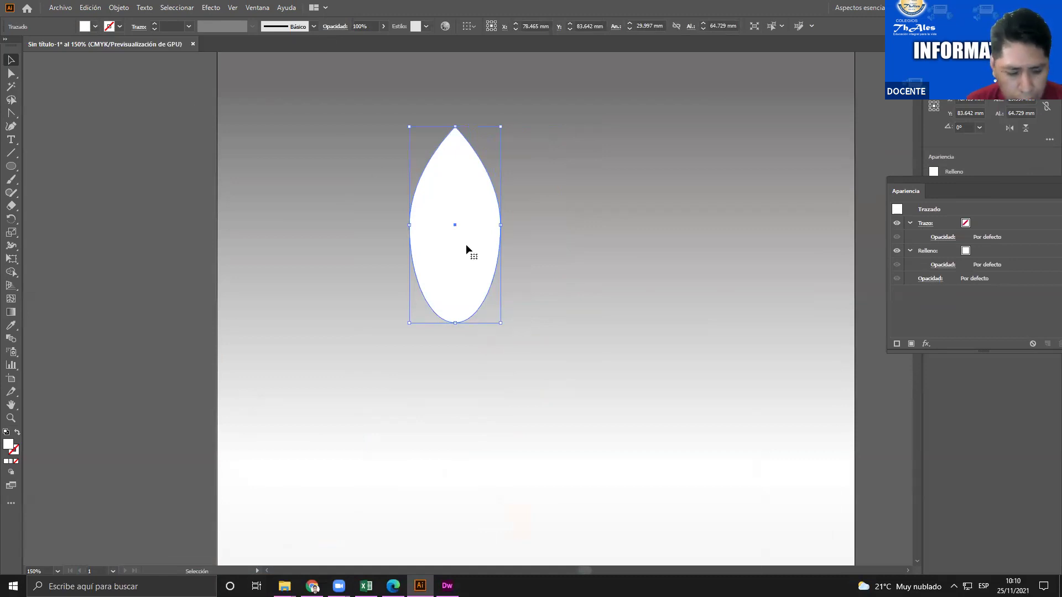
drag(460, 254, 476, 292)
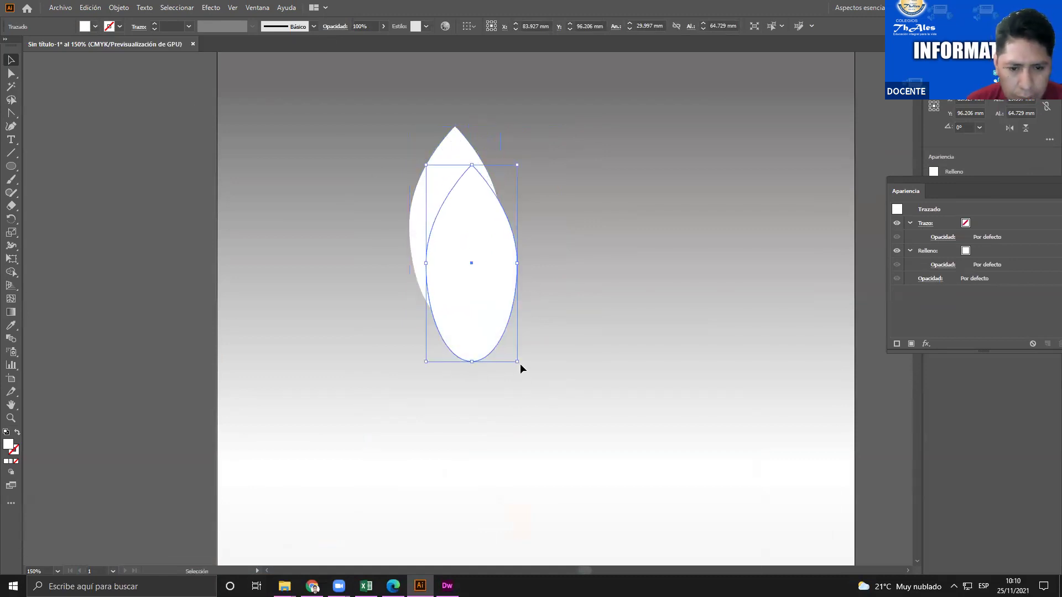
drag(518, 362, 462, 310)
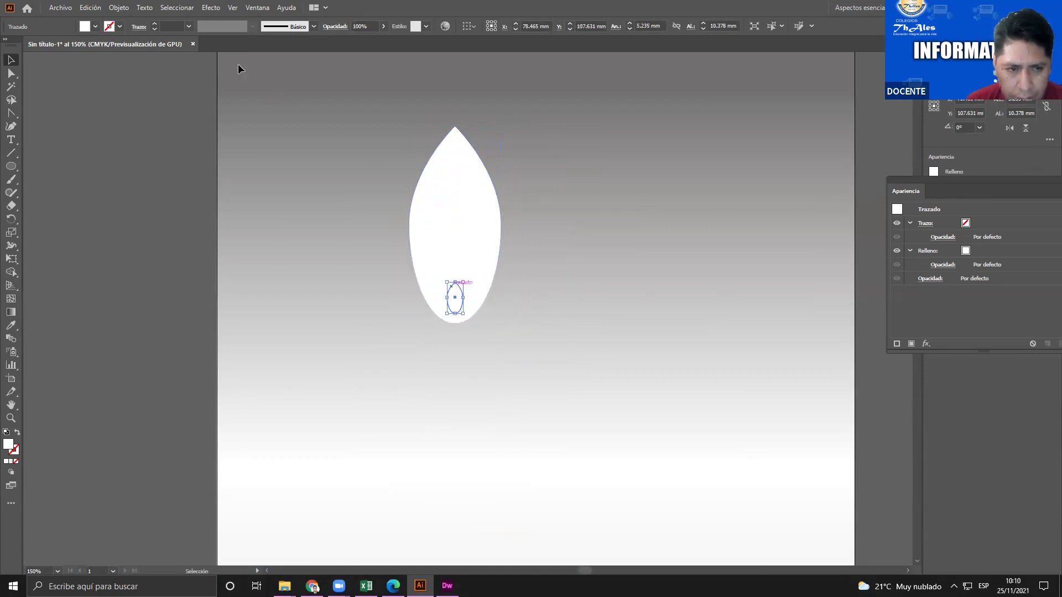
Fill the small inner petal with medium gray and deselect it
click(95, 26)
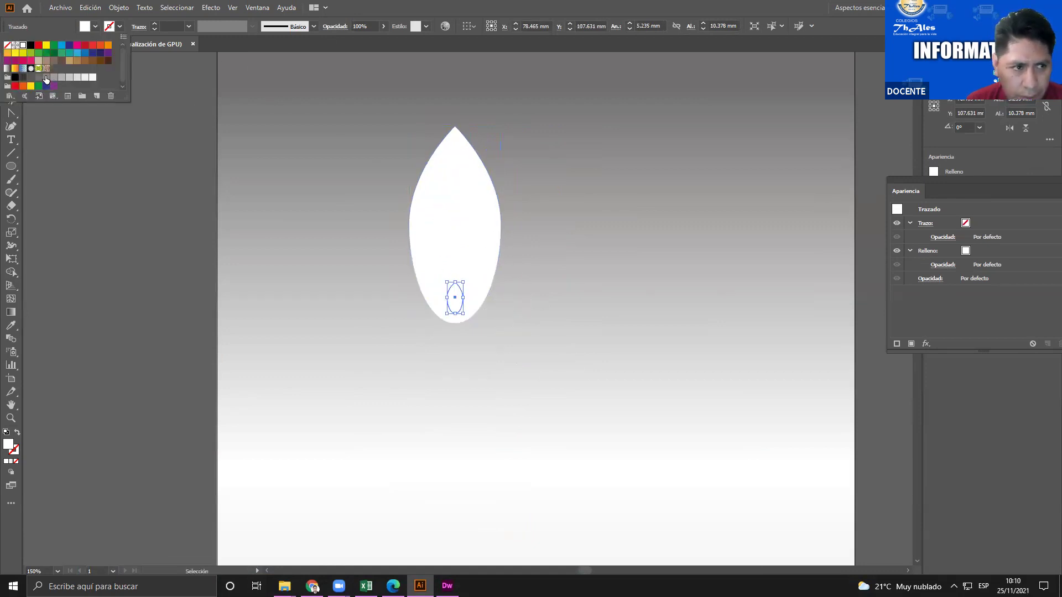
click(46, 78)
click(595, 300)
click(595, 300)
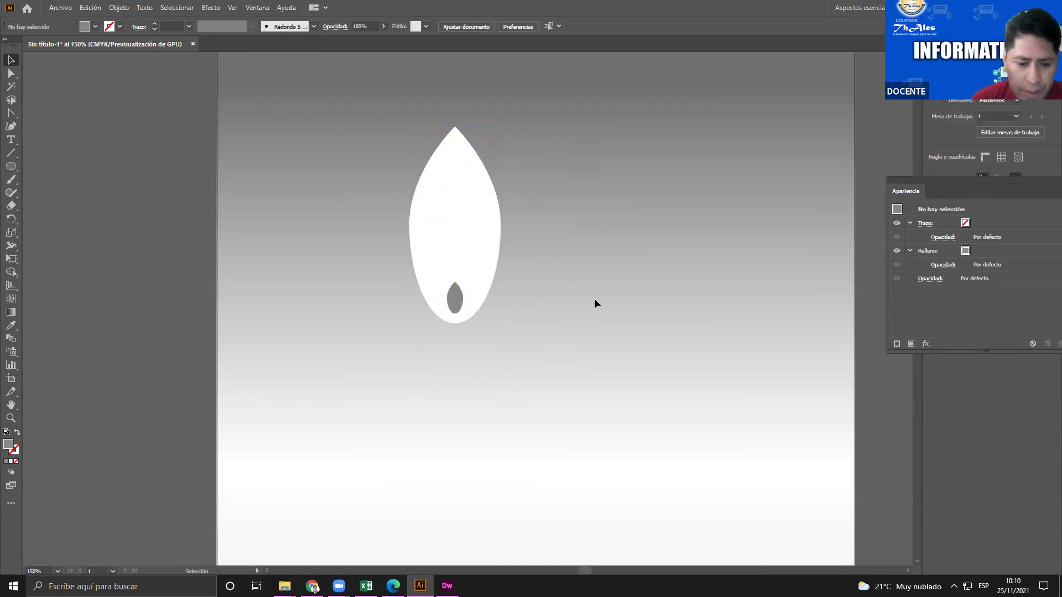
Compare the petal with the workbook drawing, return to Illustrator, and slightly enlarge the small gray petal
click(313, 586)
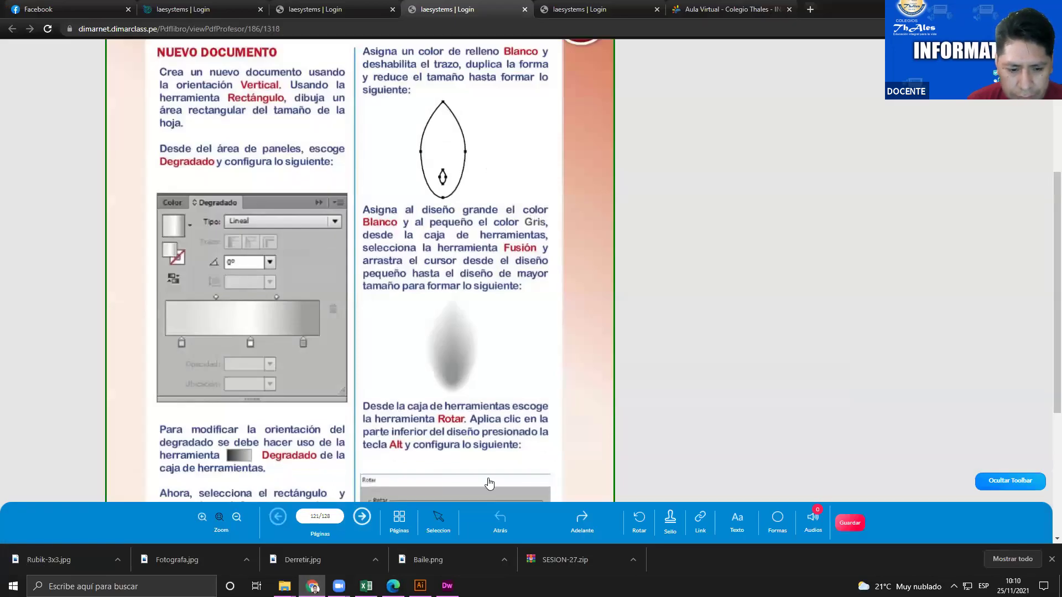
click(421, 586)
click(459, 297)
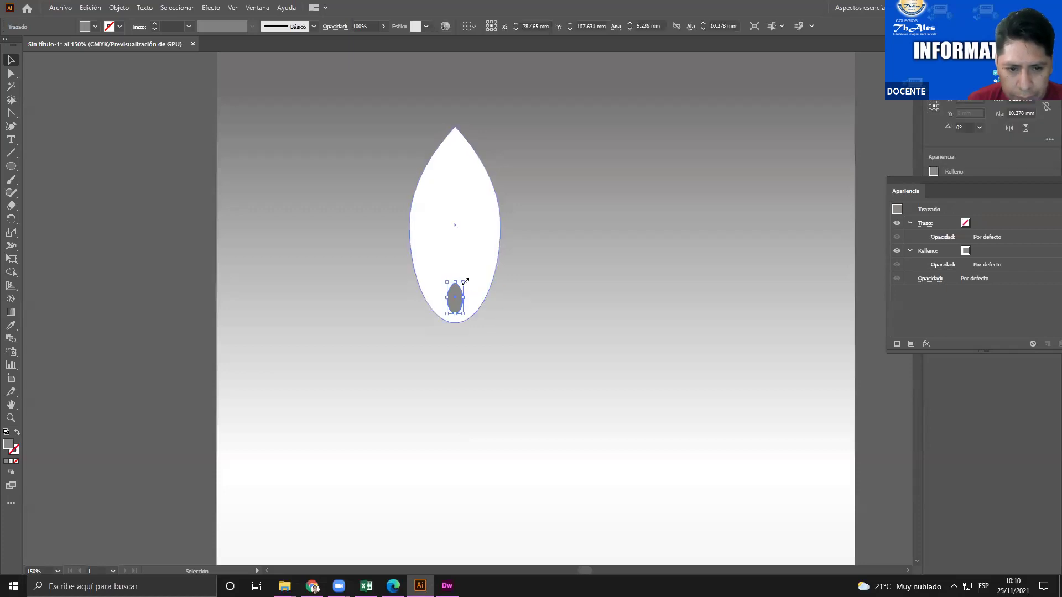
drag(465, 282, 467, 276)
click(547, 274)
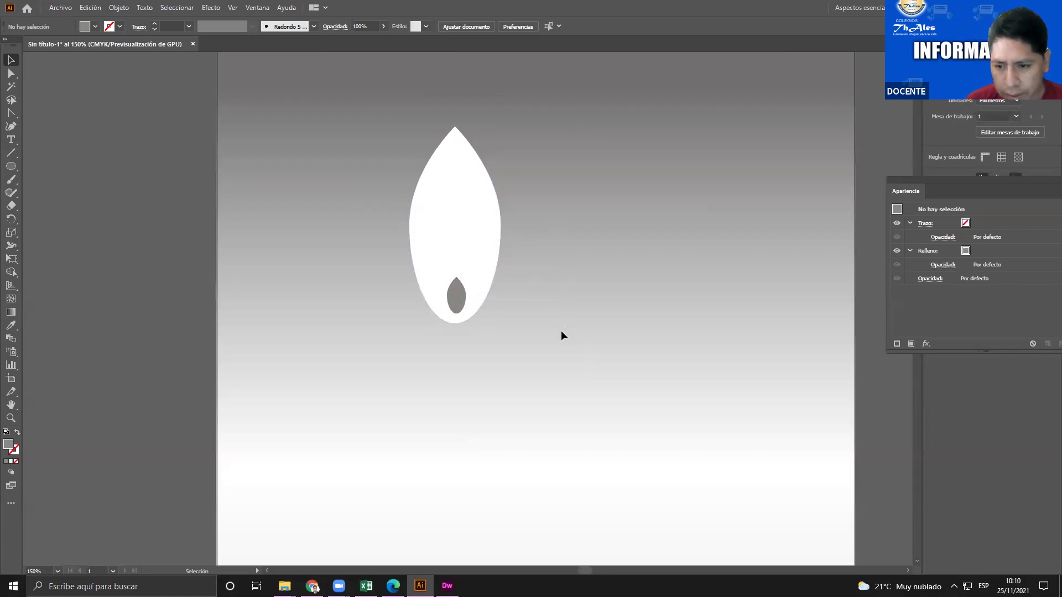
click(457, 295)
click(581, 288)
click(475, 224)
click(543, 295)
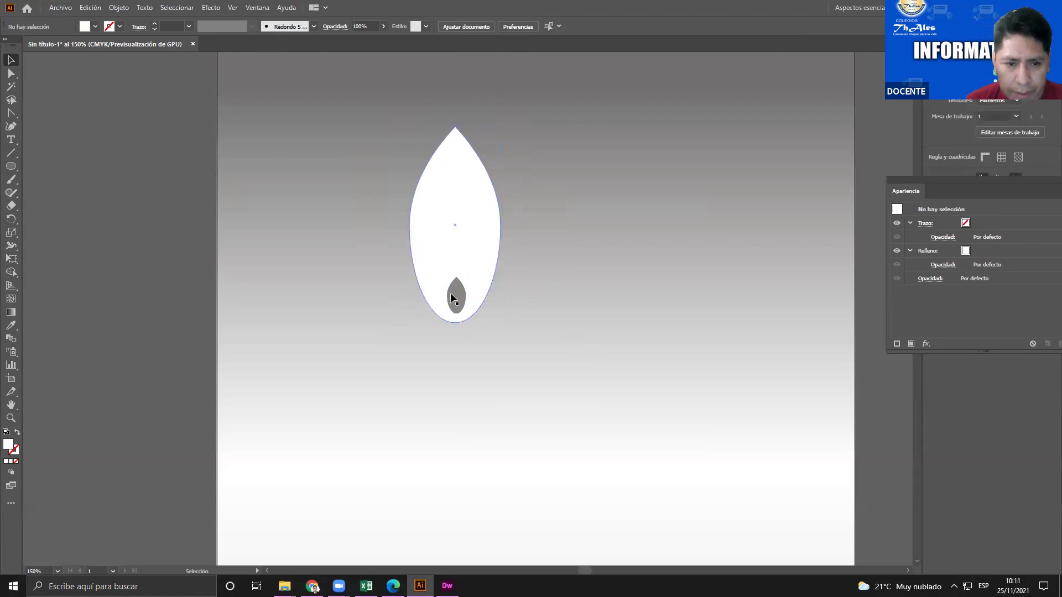
Draw a second white ellipse about 23 × 50 mm beside the petal and convert its top anchor to a corner point
click(10, 167)
drag(598, 157, 668, 308)
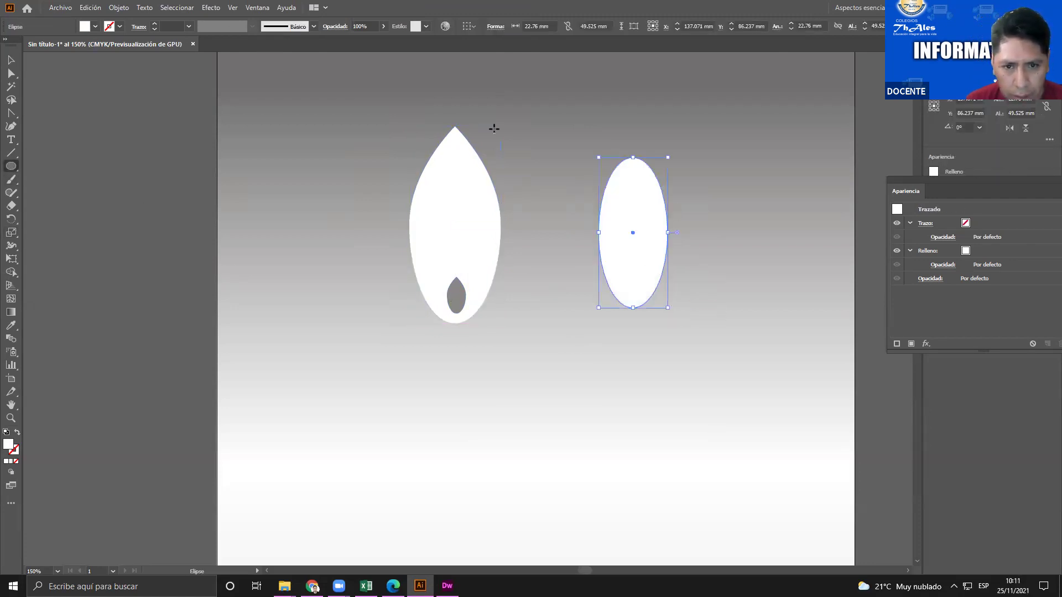
click(10, 114)
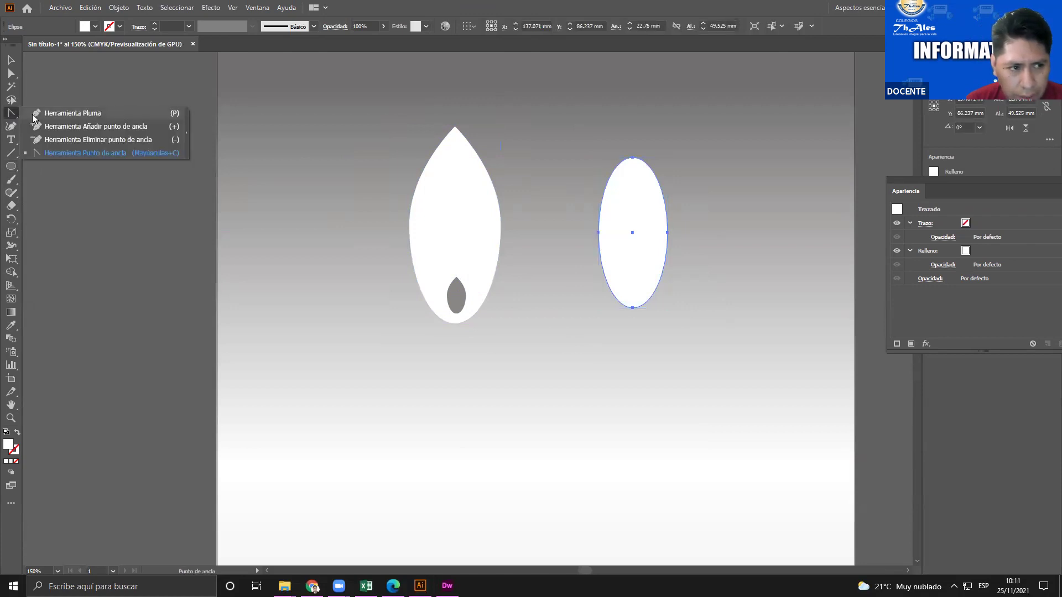
click(11, 116)
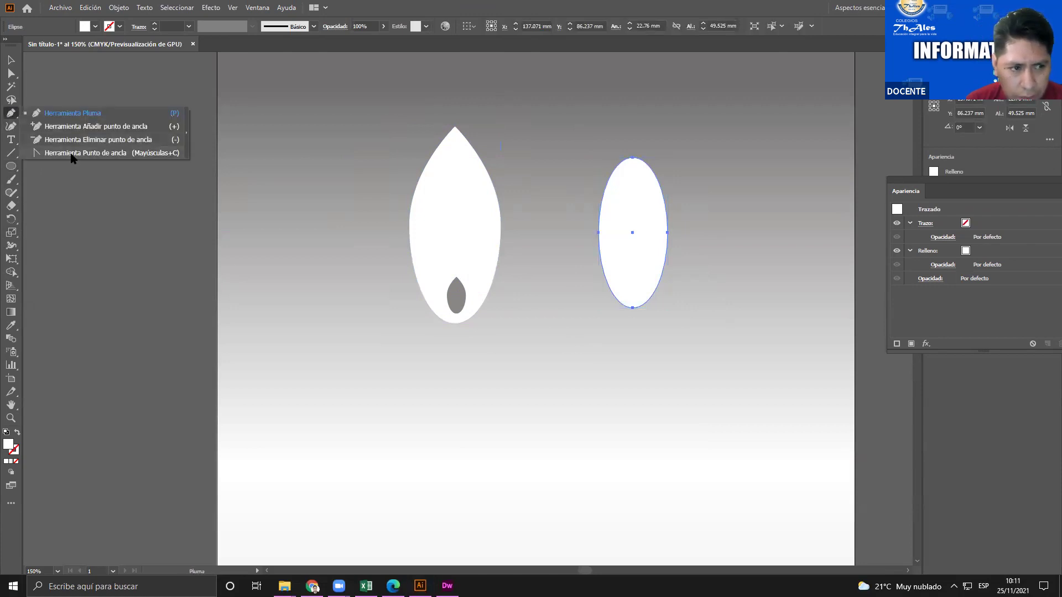
click(72, 153)
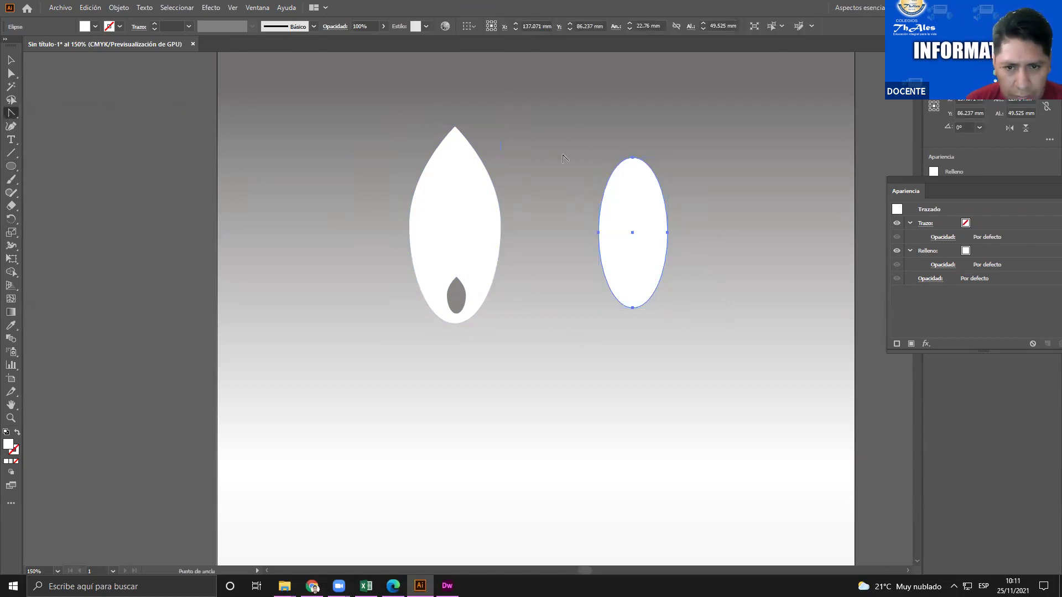
click(633, 160)
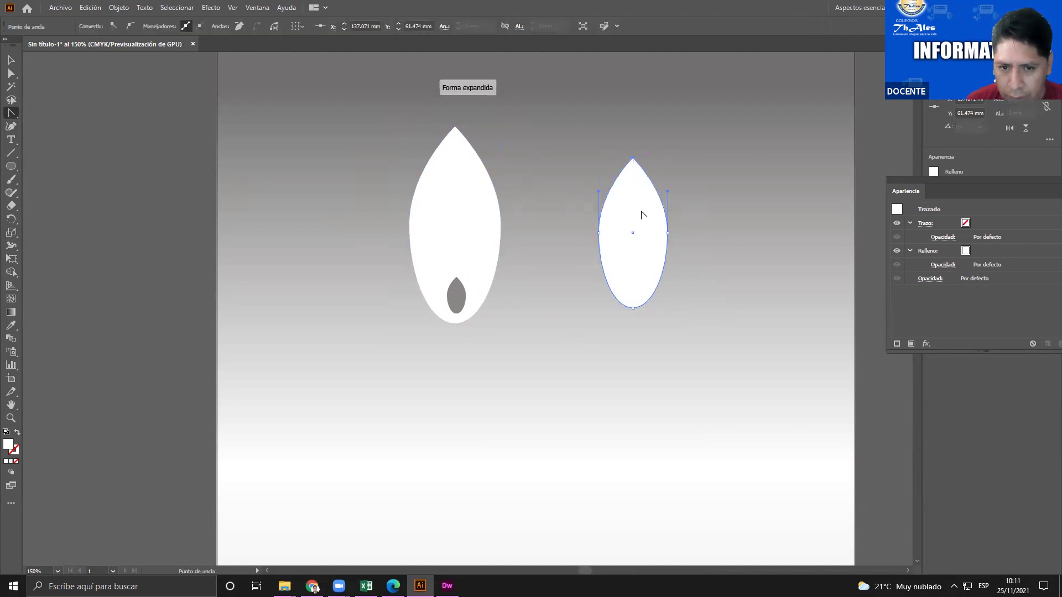
Make a gray copy of the second petal, shrunk to about 3.6 × 6.9 mm and placed near its base
click(10, 60)
drag(633, 250, 654, 278)
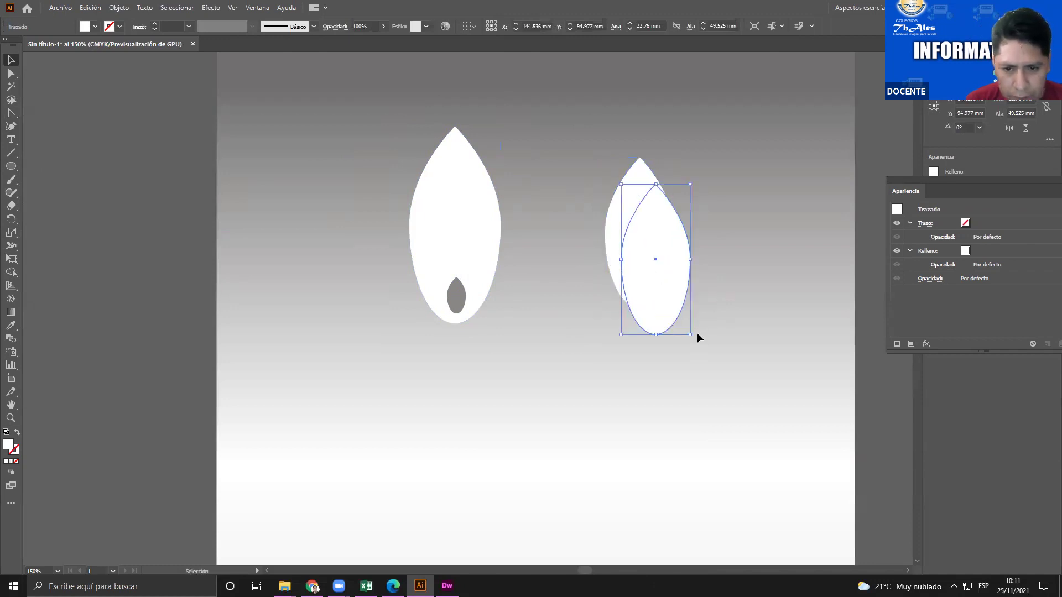
drag(691, 335, 641, 296)
click(90, 28)
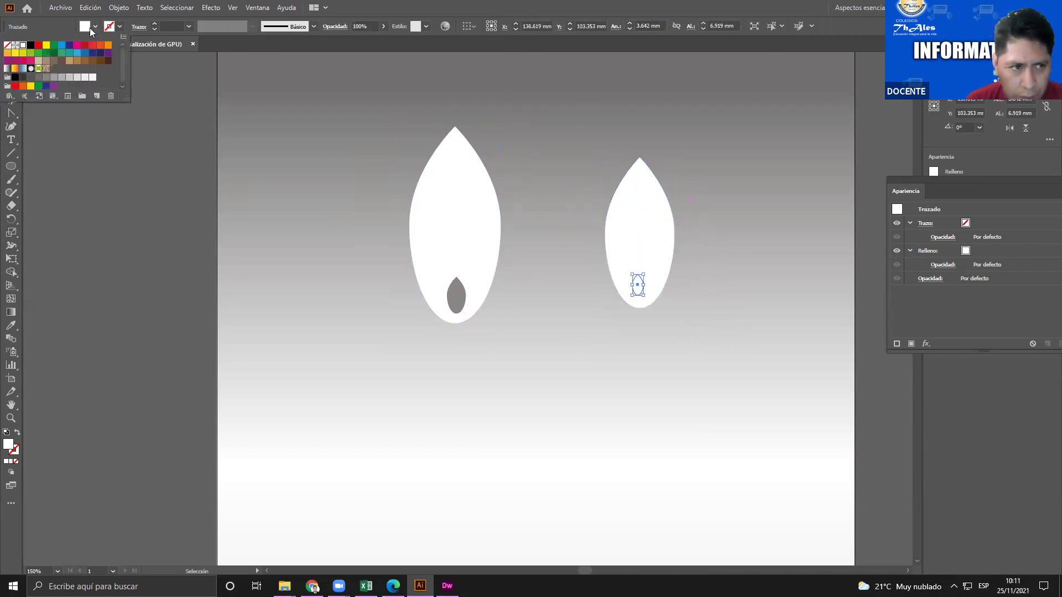
click(46, 77)
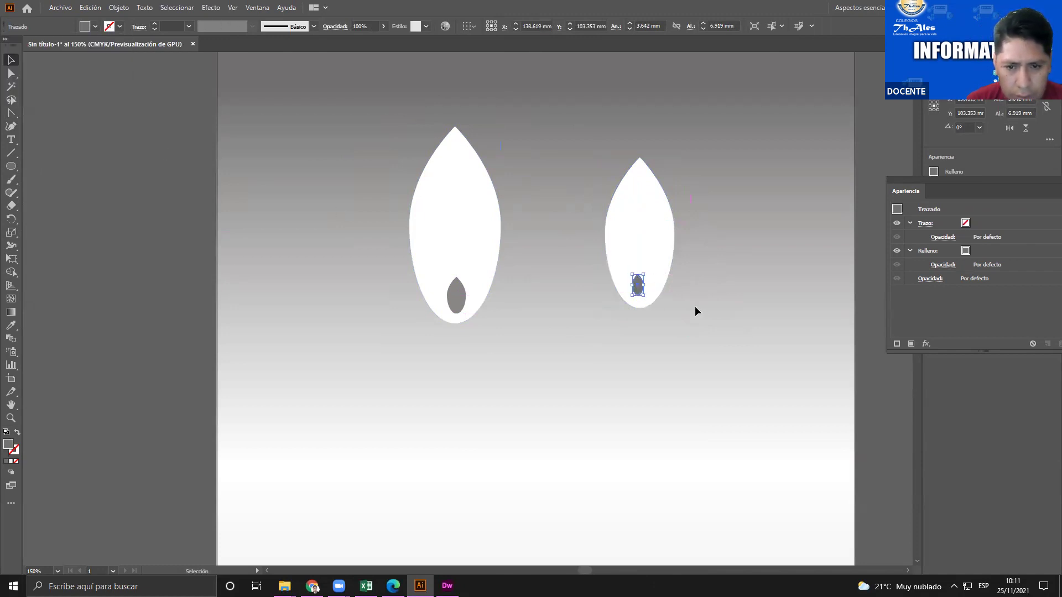
Delete the second white petal together with its small gray copy
click(678, 278)
drag(712, 337, 772, 414)
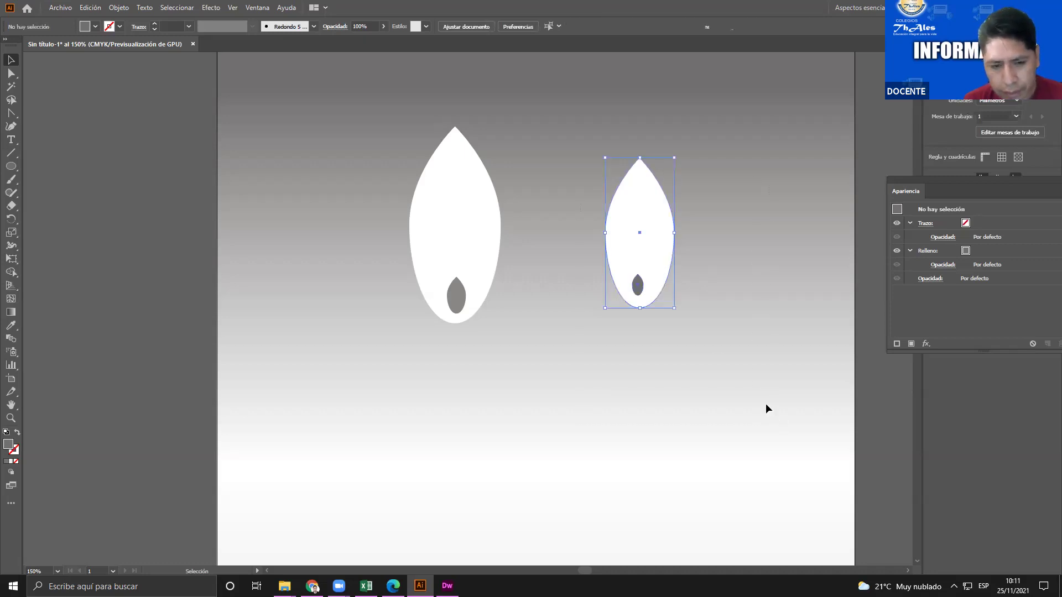
key(Delete)
click(449, 286)
click(569, 296)
click(571, 300)
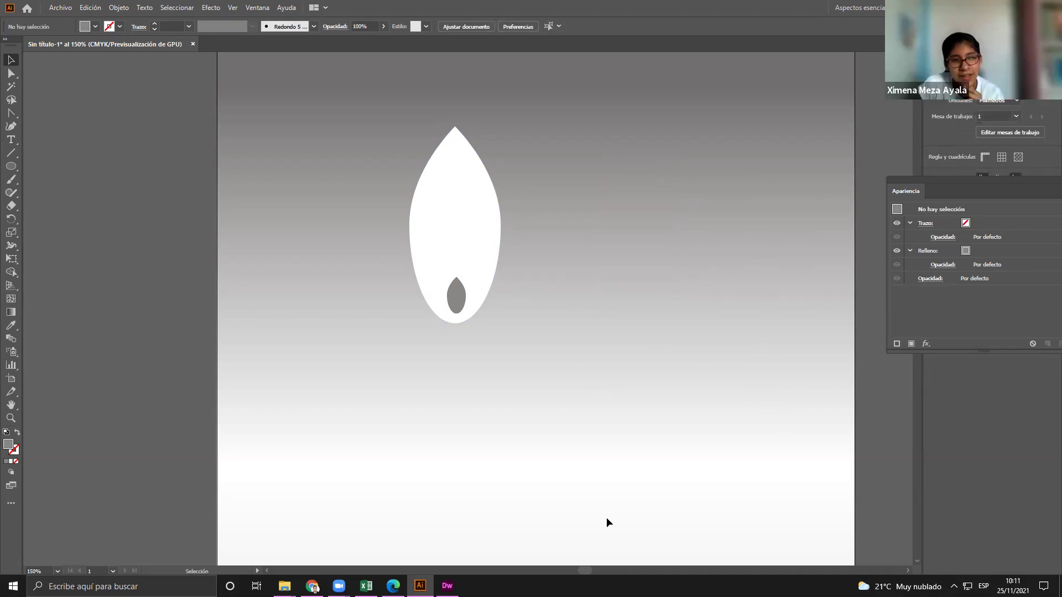
drag(11, 112, 94, 155)
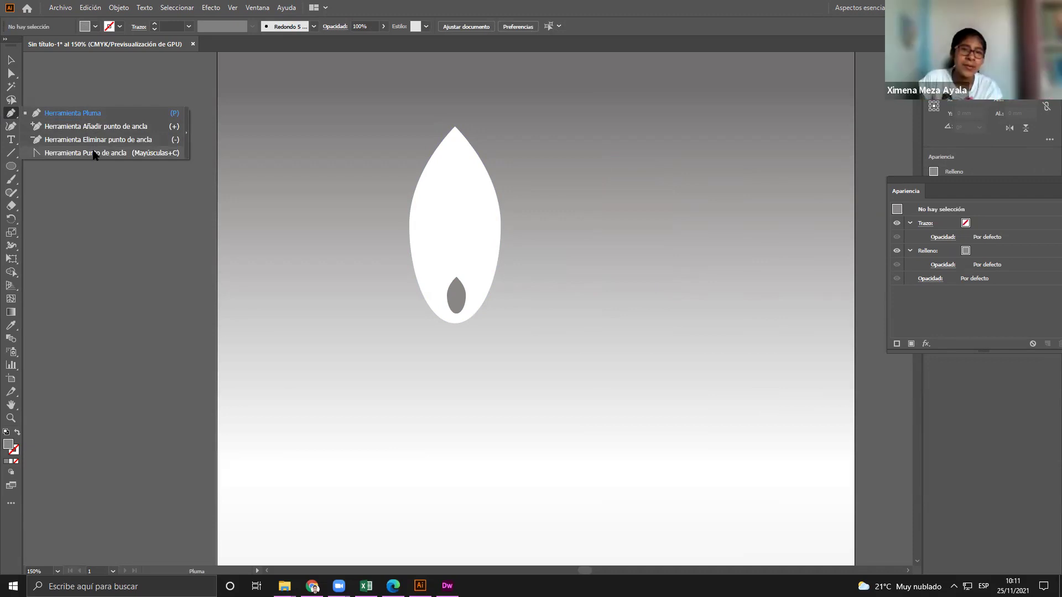
click(629, 274)
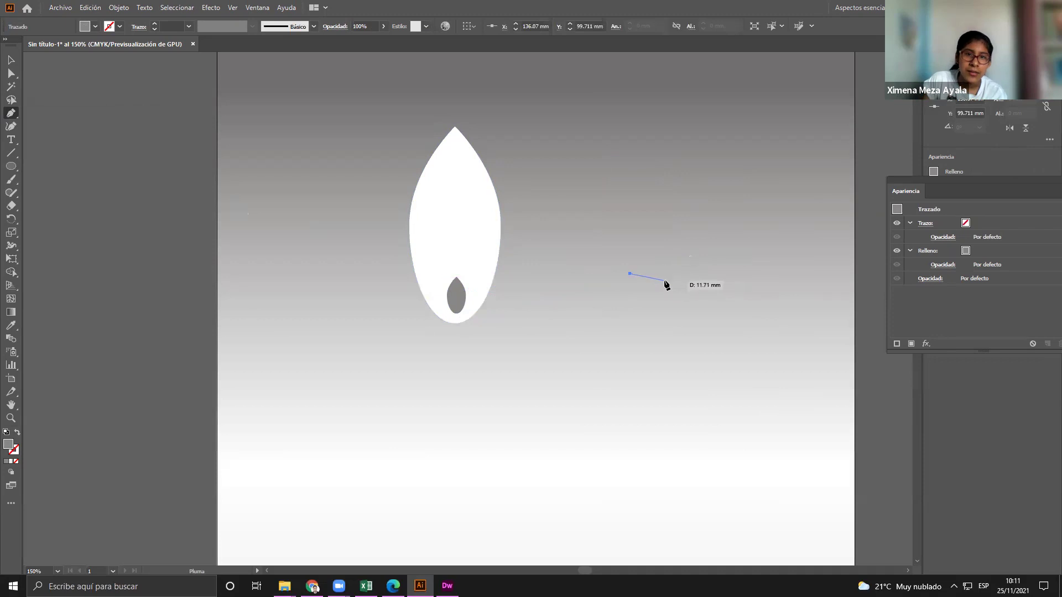
click(9, 59)
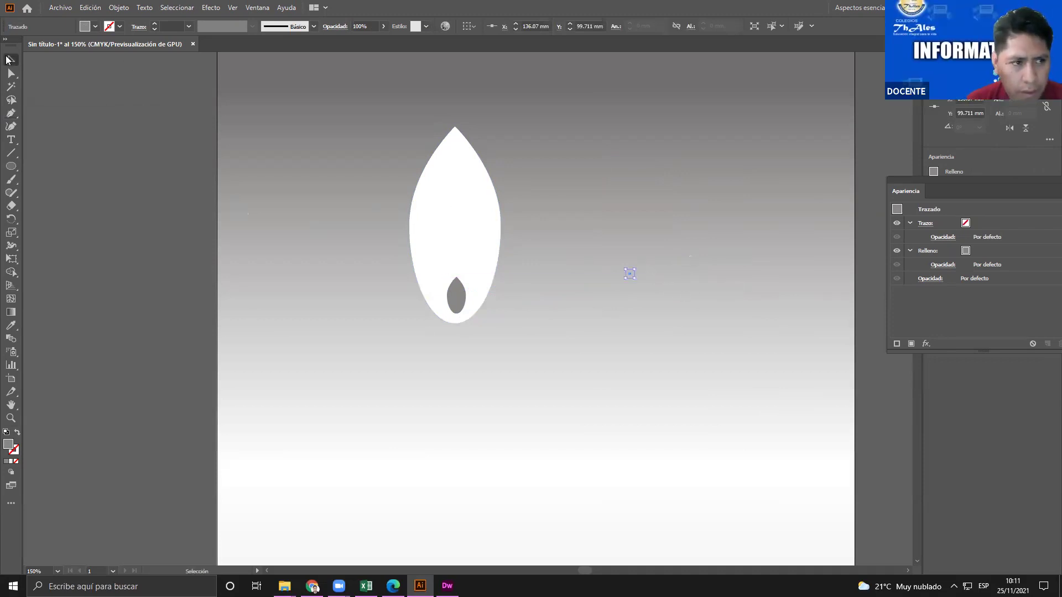
click(595, 277)
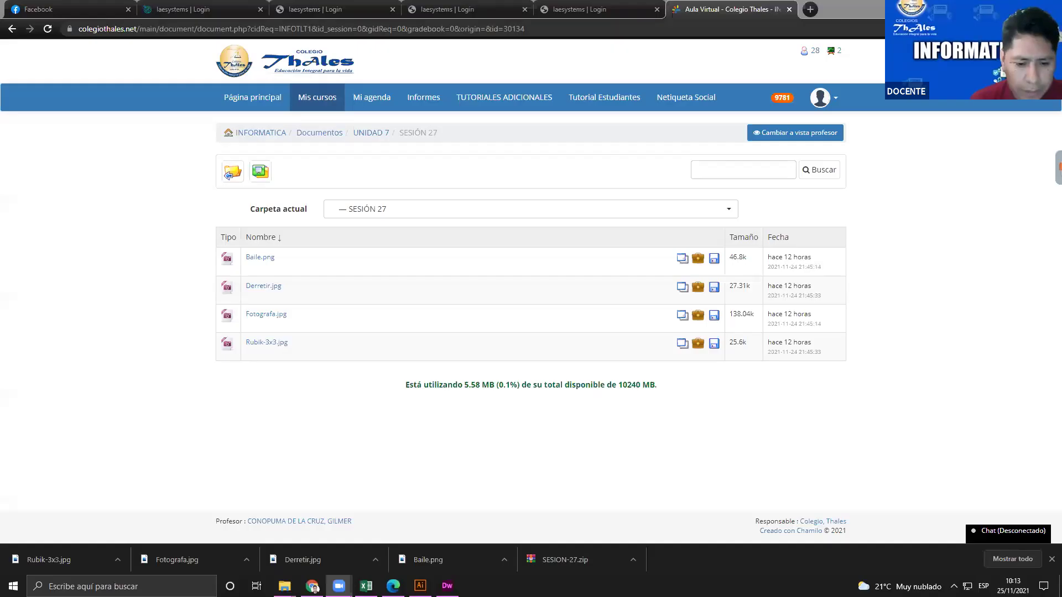
Return to workbook page 121 in the browser and review the instructions for blending the gray and white petals
click(420, 586)
click(574, 240)
click(312, 586)
click(332, 10)
click(465, 10)
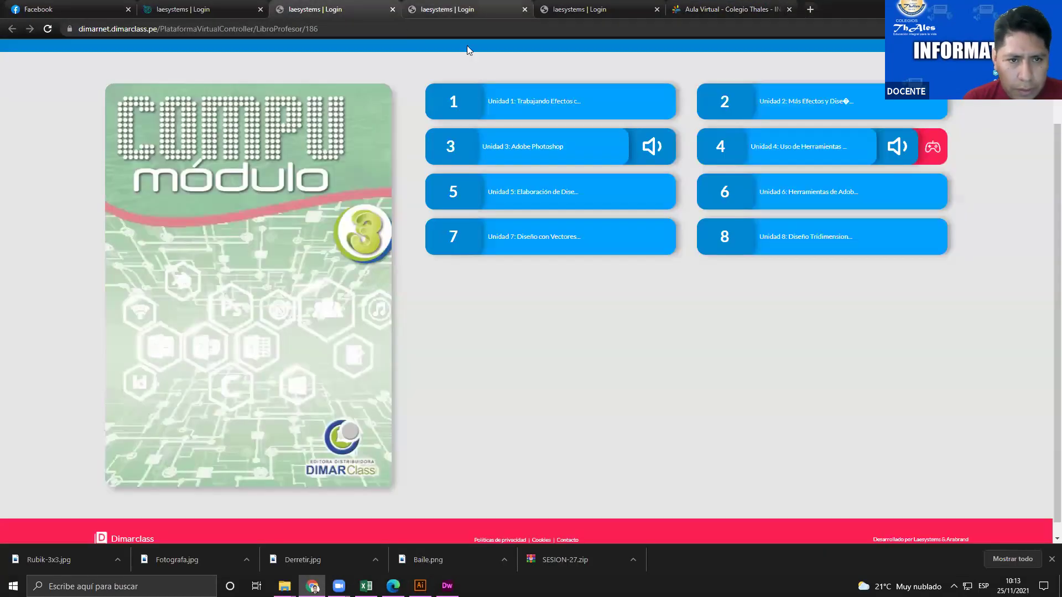
scroll(485, 176, up, 1)
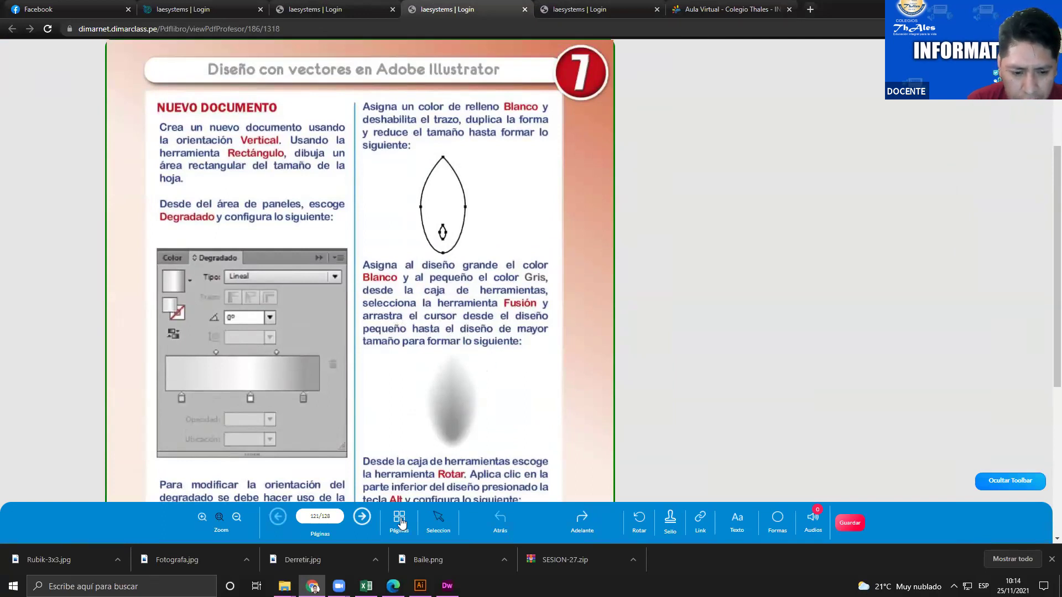
Switch back to Illustrator and look through the tool groups for the Blend tool
key(alt+Tab)
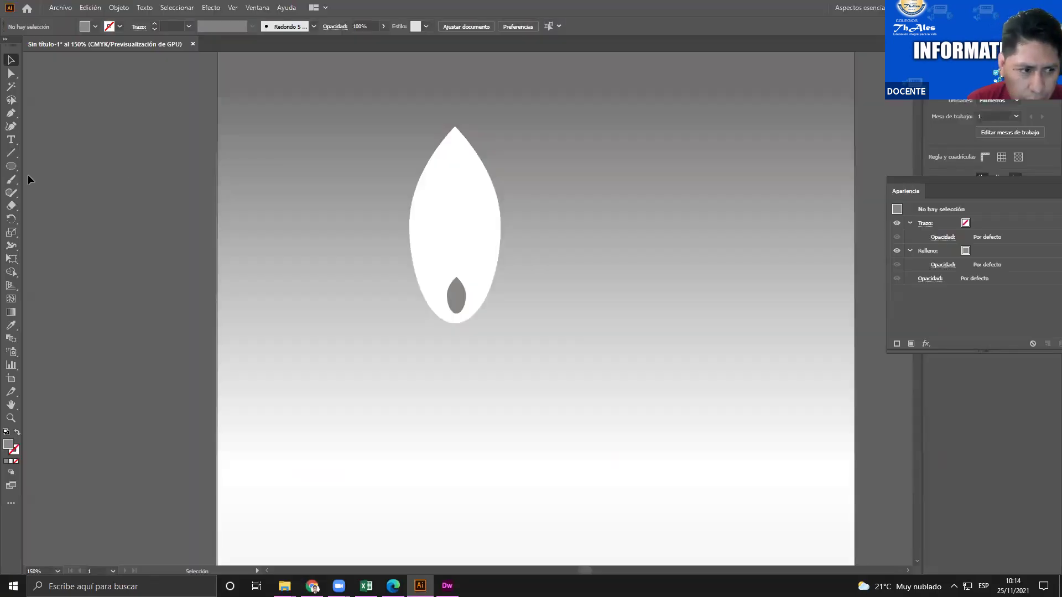
click(11, 219)
click(14, 233)
click(17, 248)
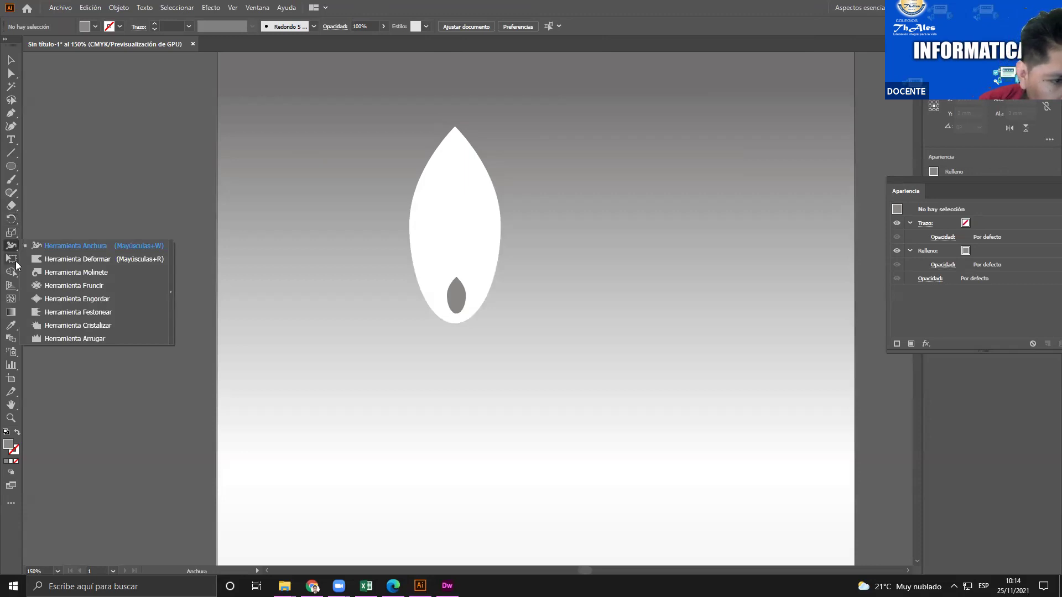
click(16, 265)
click(18, 276)
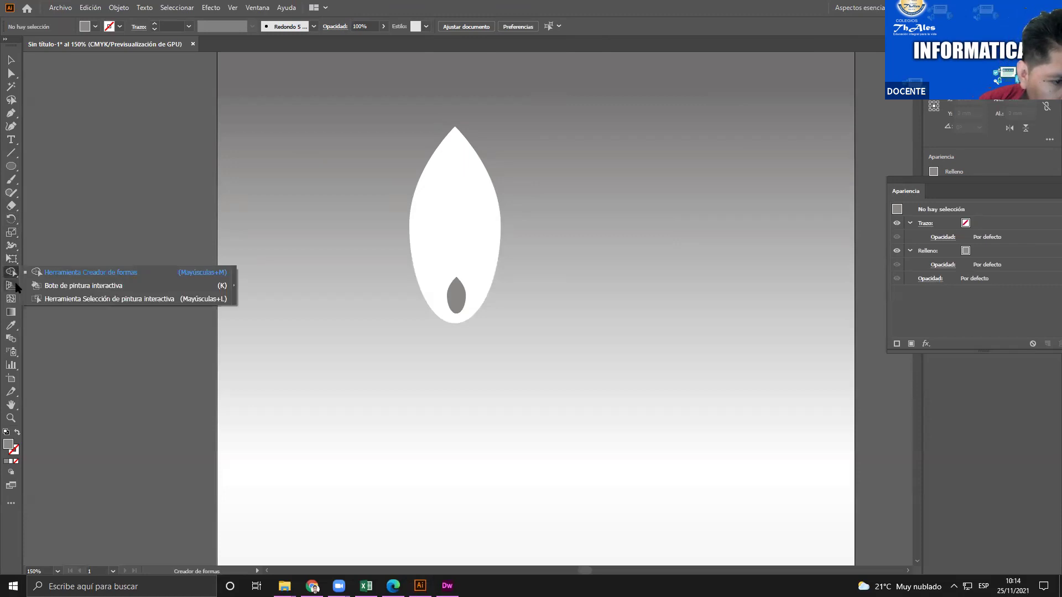
click(11, 354)
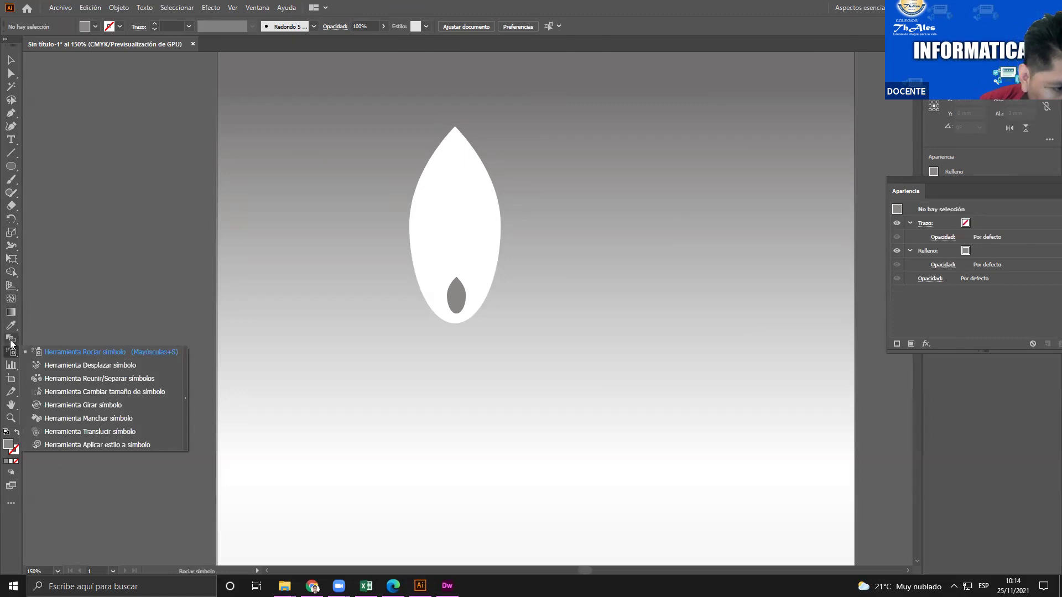
click(11, 341)
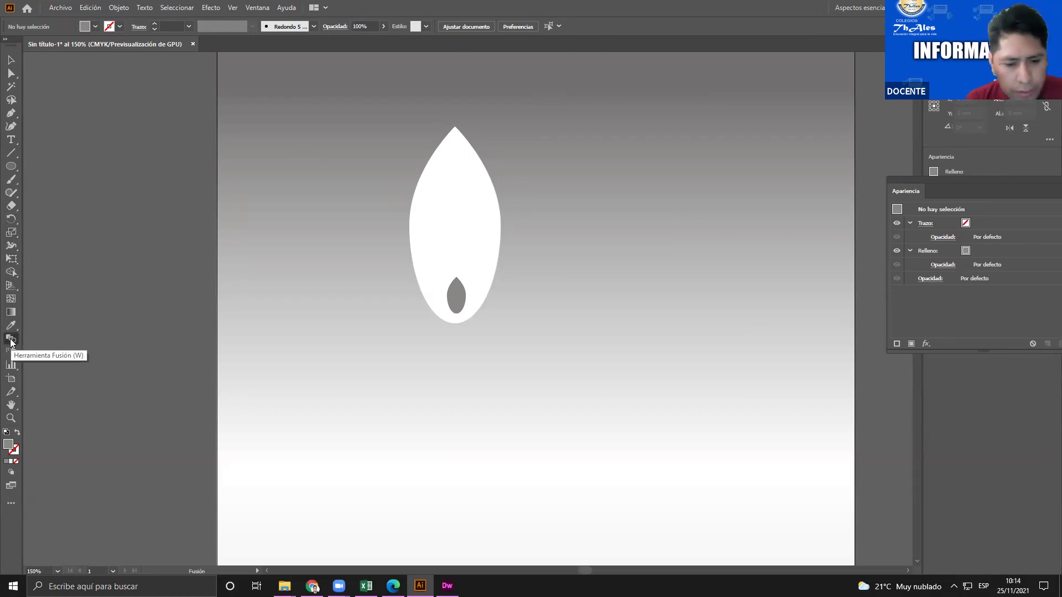
click(10, 59)
click(460, 294)
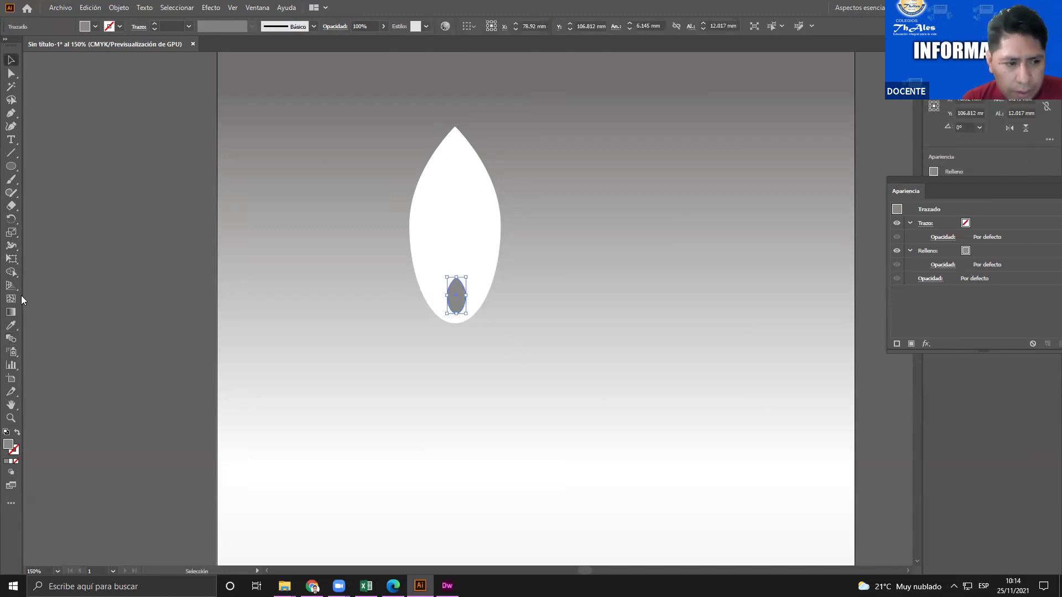
click(11, 340)
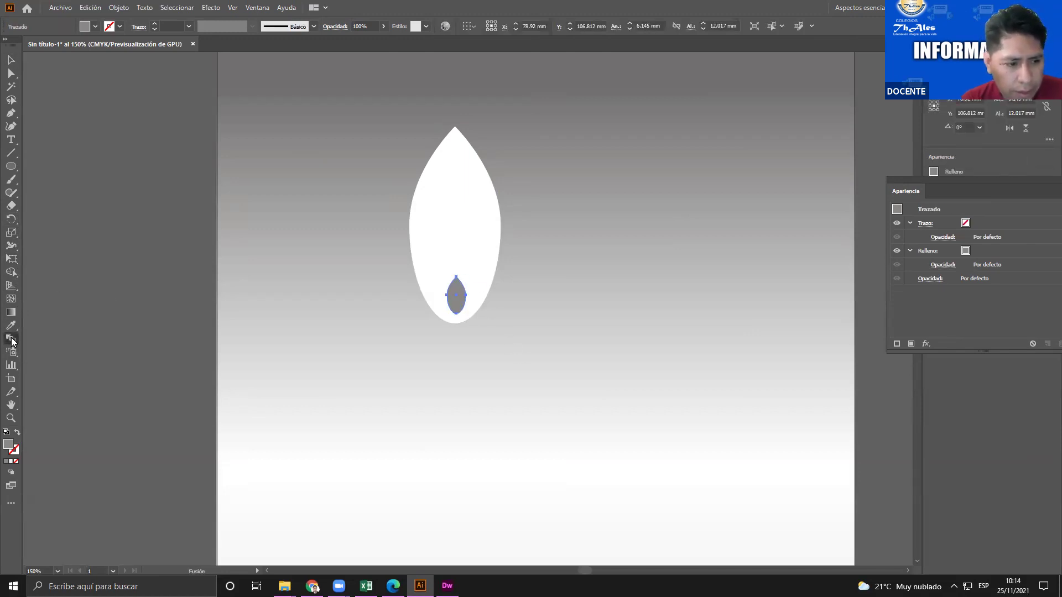
key(ctrl+1)
click(330, 235)
mouse_move(330, 233)
mouse_down()
mouse_move(313, 284)
mouse_move(116, 349)
mouse_move(67, 348)
mouse_up()
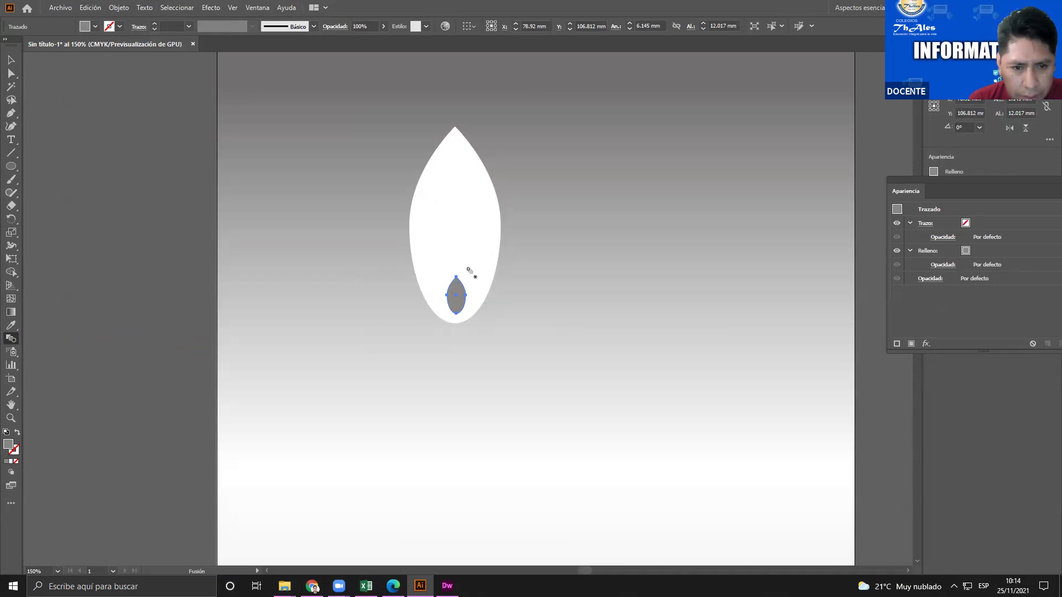
Try blending the white and gray petals while both are selected, and undo the blend
click(11, 59)
drag(378, 226, 525, 348)
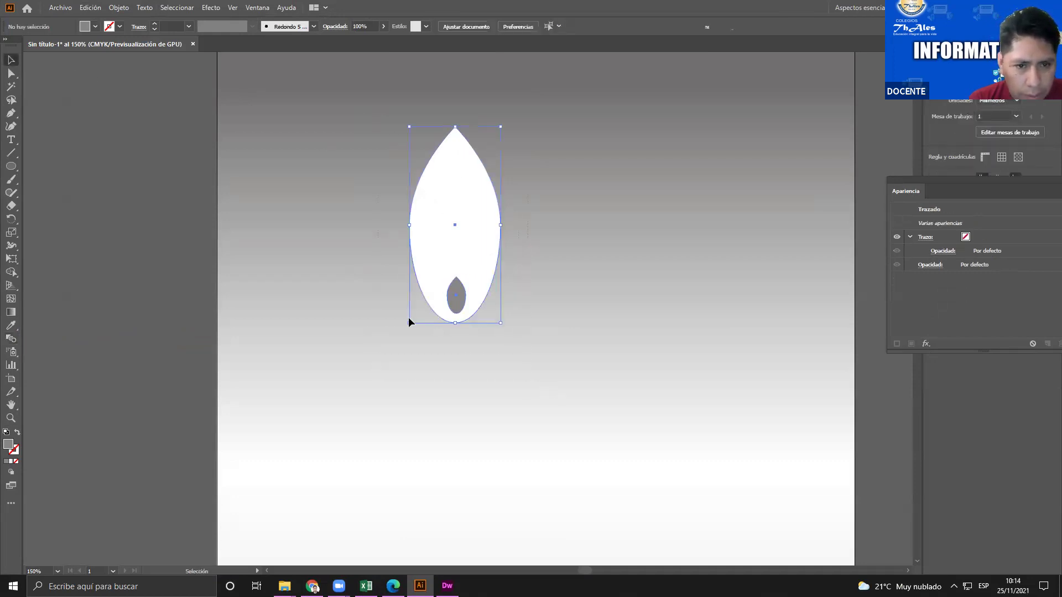
click(12, 336)
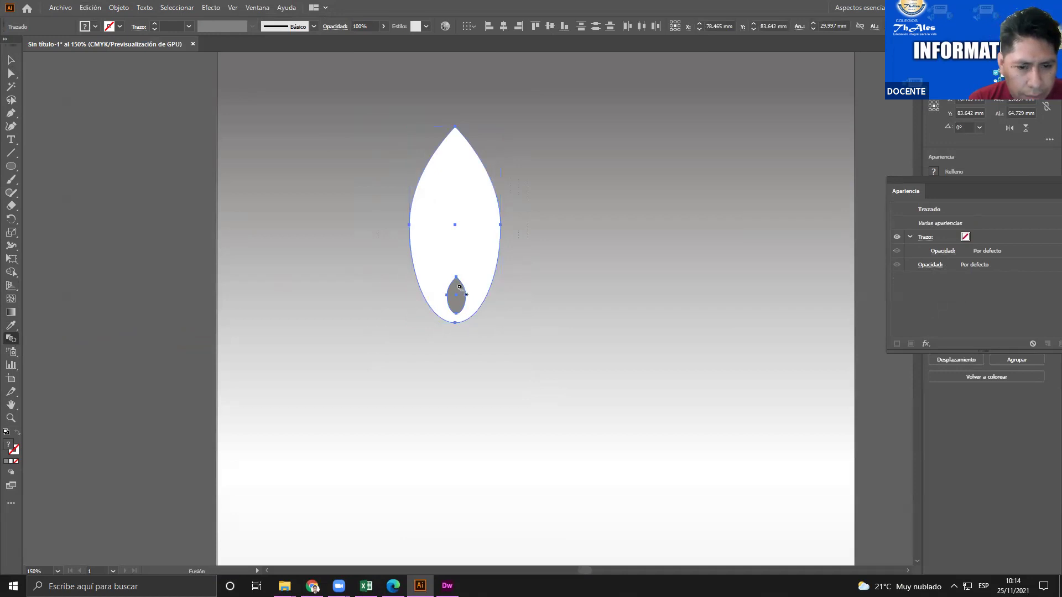
click(460, 163)
click(457, 281)
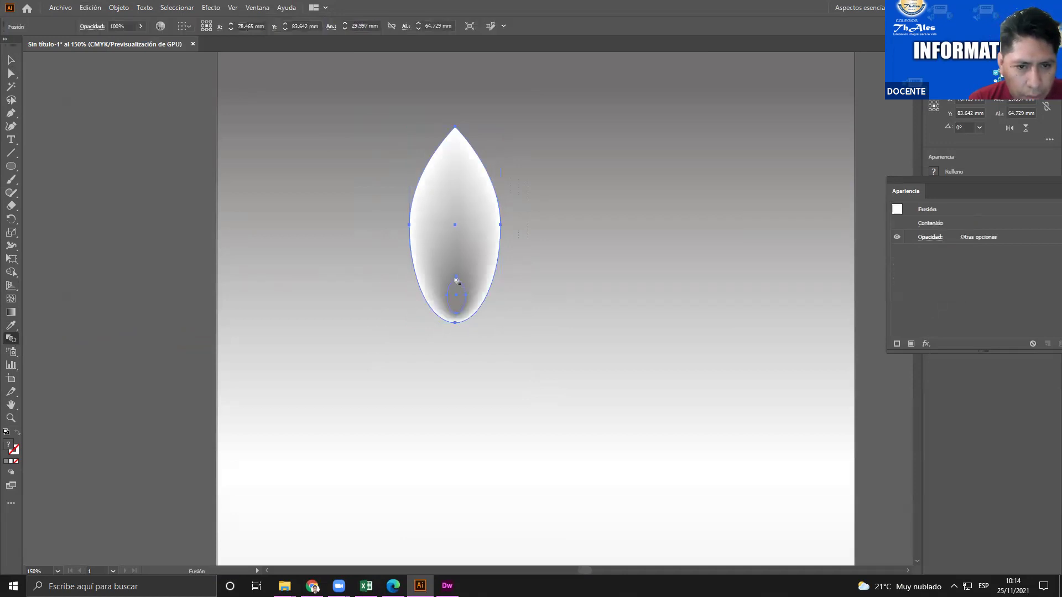
key(ctrl+z)
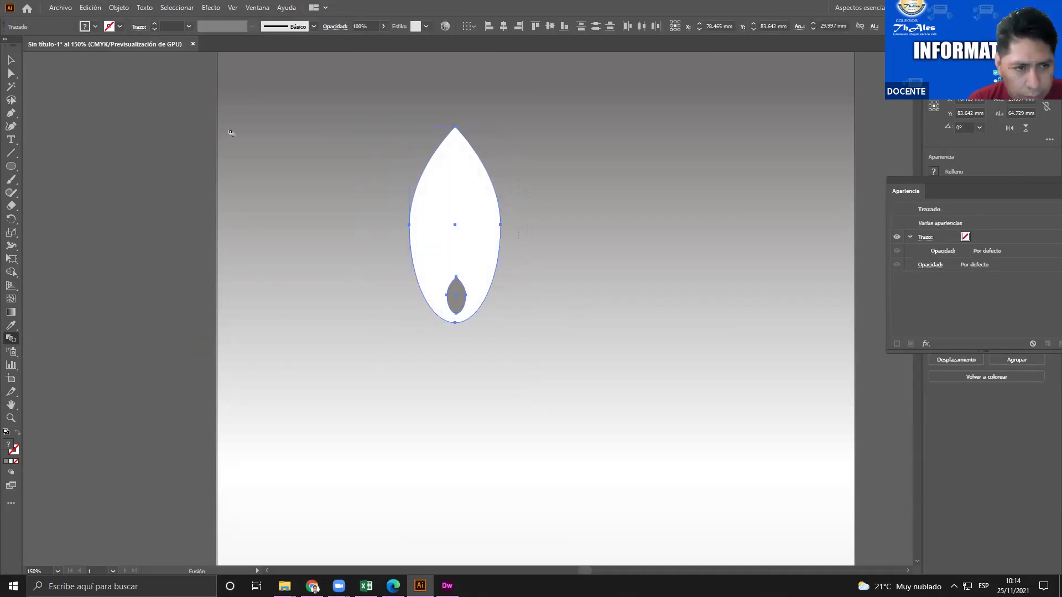
Try blending from the selected small gray petal to the large white one twice, undoing each blend
key(v)
click(354, 255)
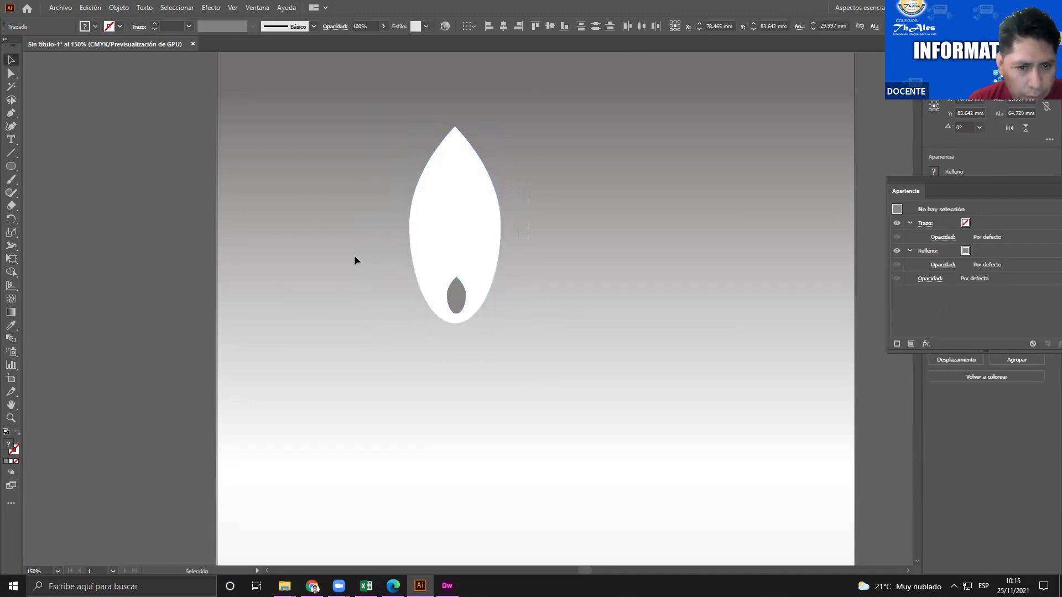
click(451, 287)
click(11, 339)
click(458, 282)
click(470, 185)
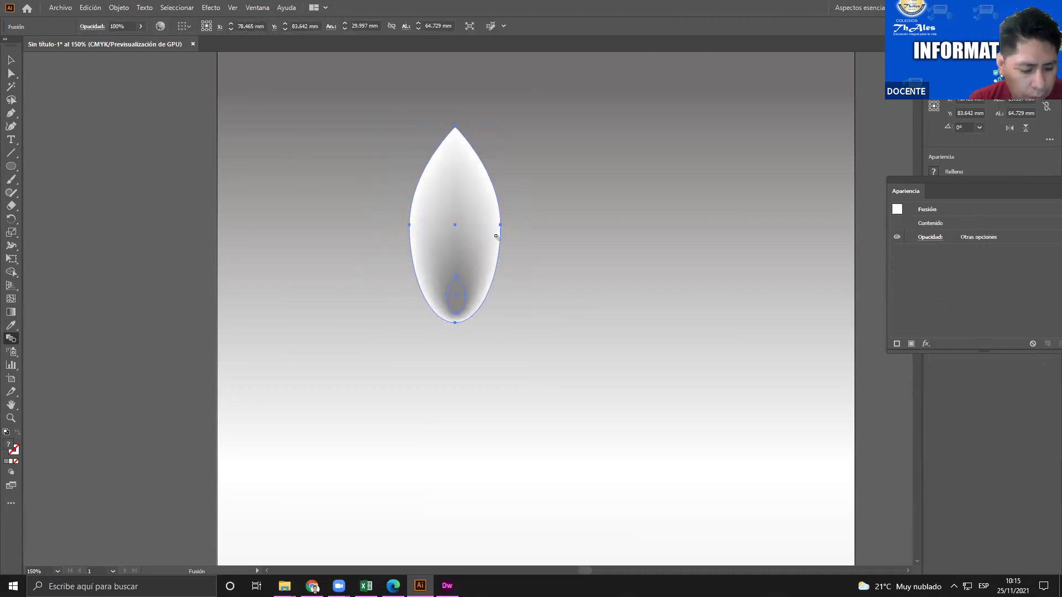
key(ctrl+z)
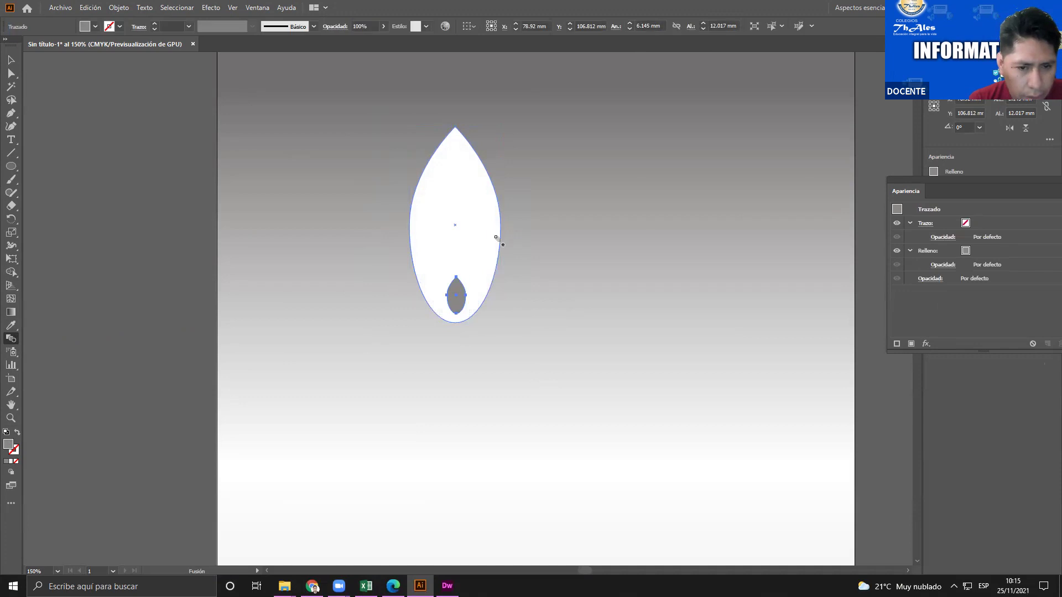
click(441, 190)
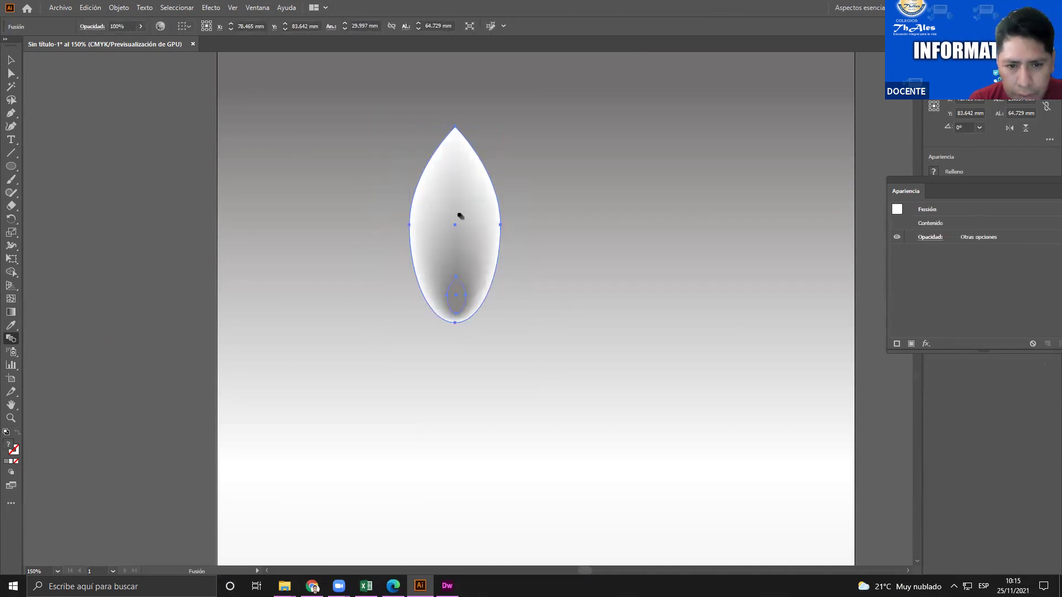
key(ctrl+z)
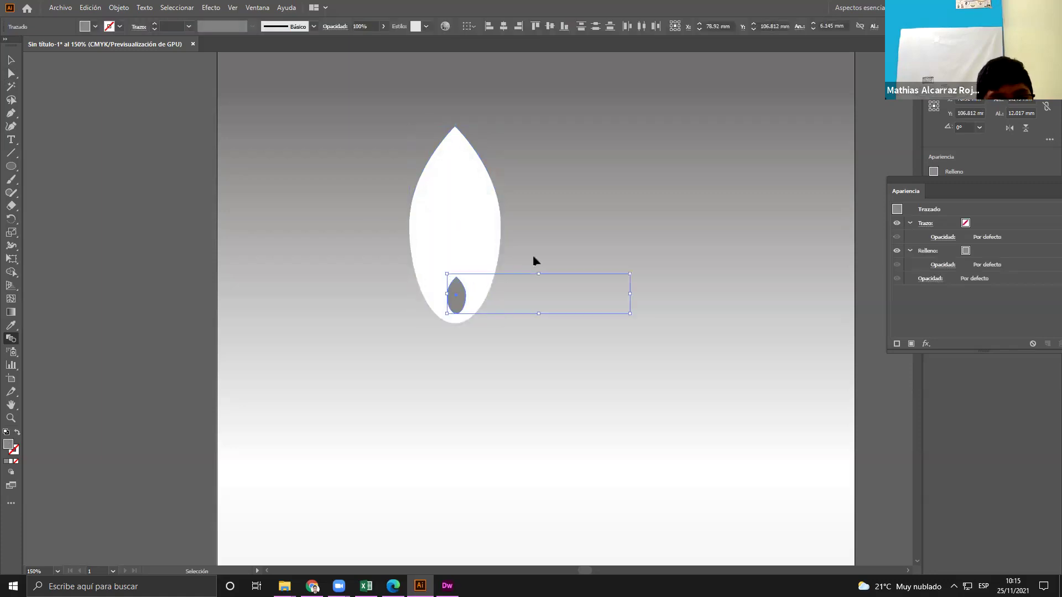
With nothing selected, blend the small gray petal into the large white petal using the Blend tool, and deselect the result
click(11, 60)
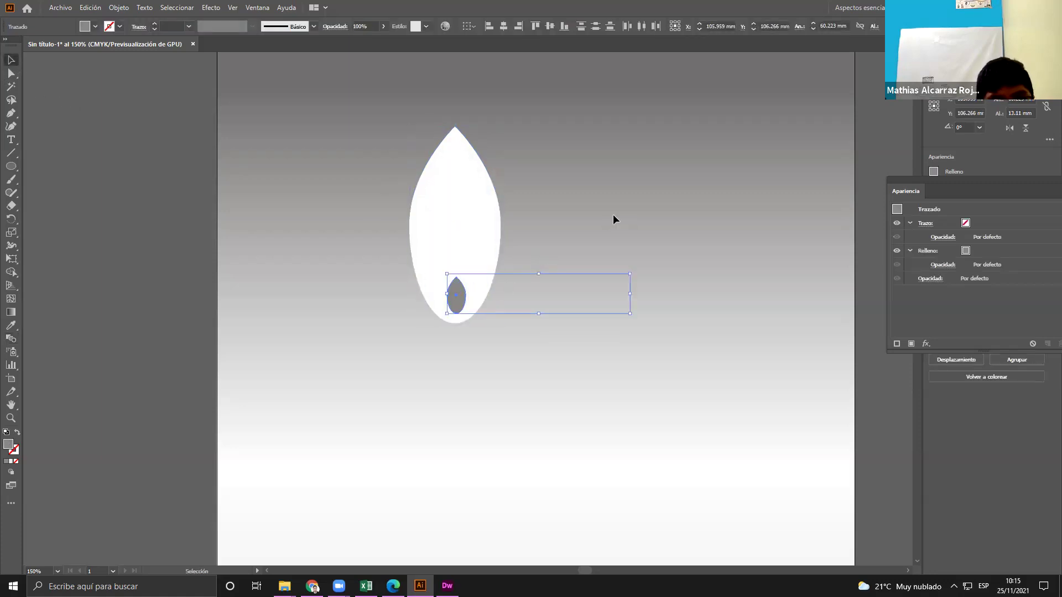
click(624, 227)
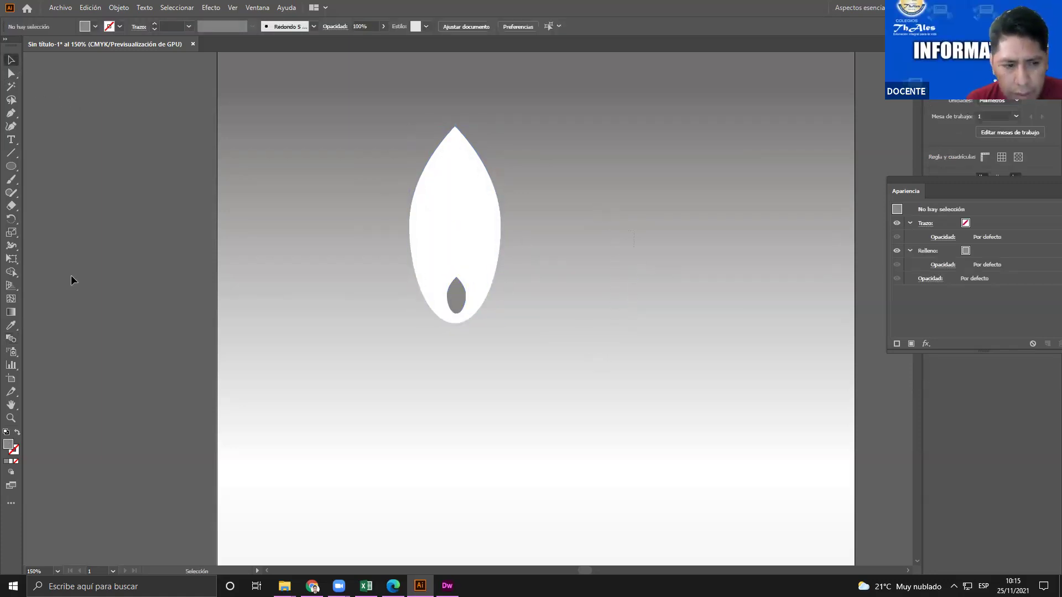
click(11, 338)
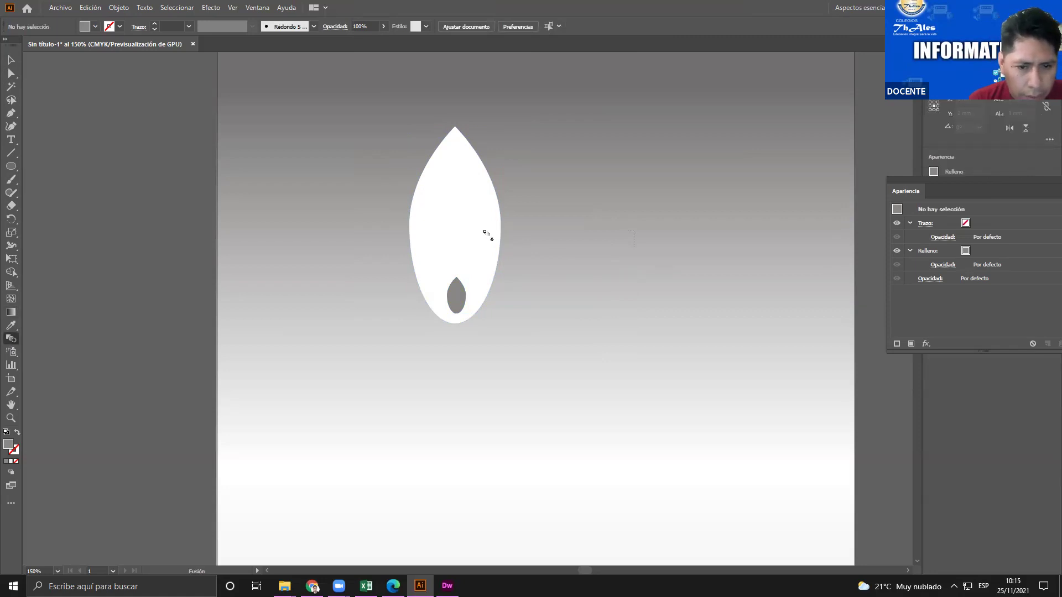
click(455, 301)
click(463, 209)
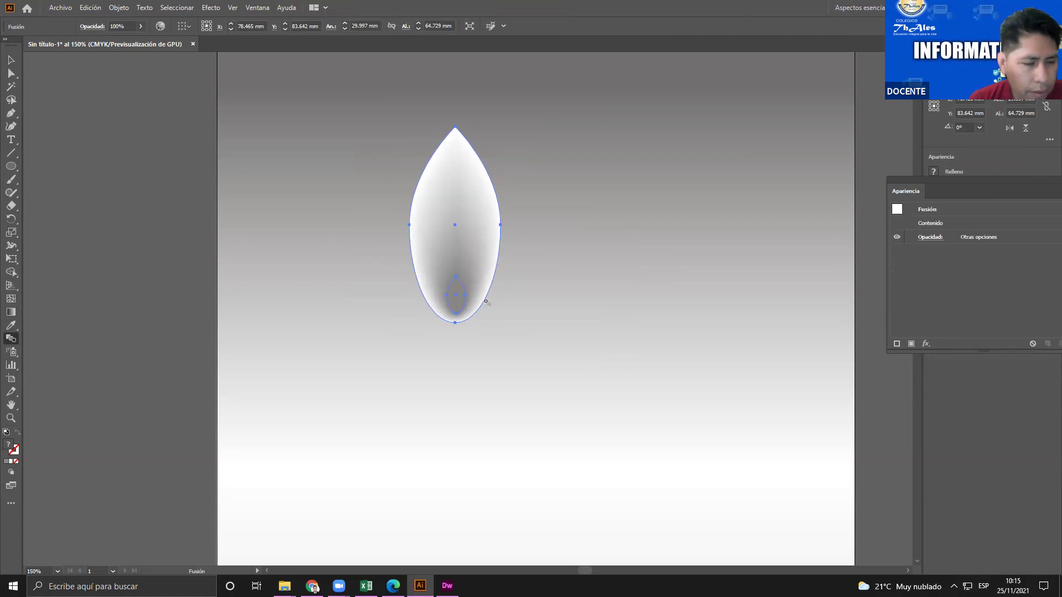
key(v)
click(631, 292)
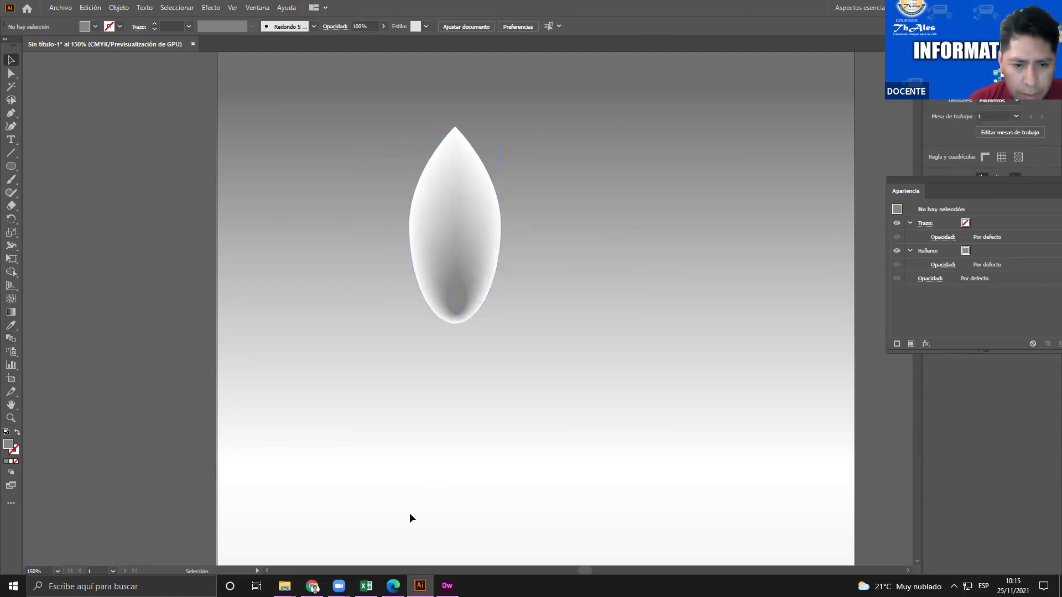
Switch to the workbook in the browser and read the Rotate tool instructions on page 121
key(alt+Tab)
scroll(474, 354, down, 3)
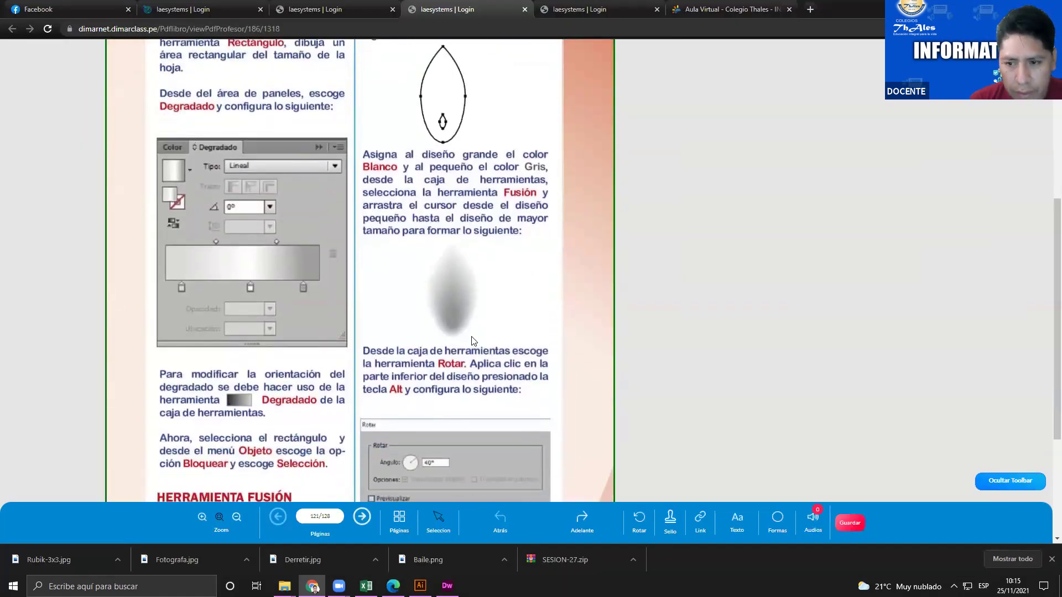
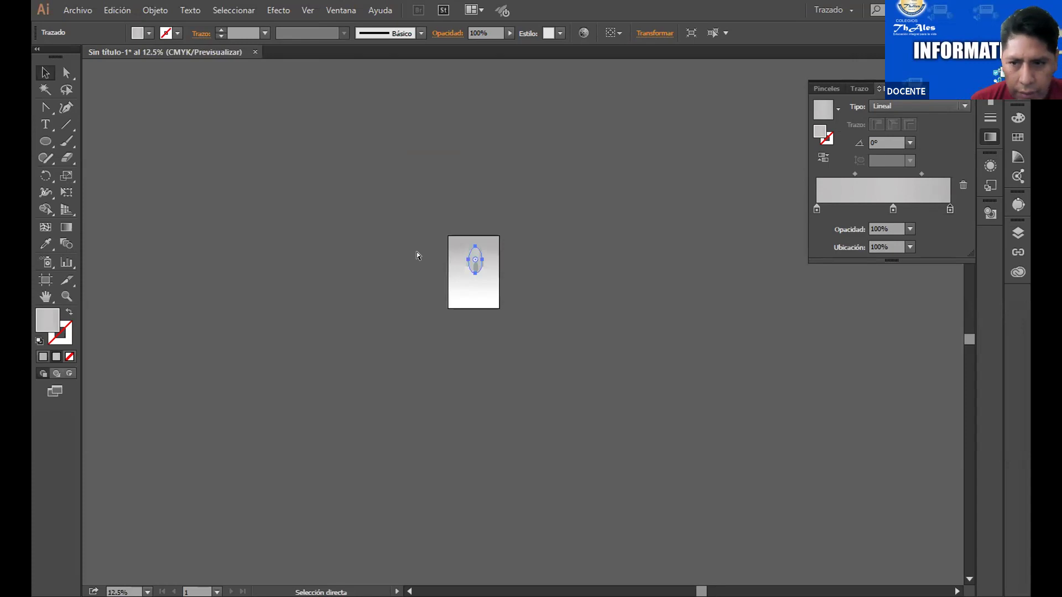
Replace the gradient fill of the large petal with solid white
key(ctrl+minus)
key(v)
key(p)
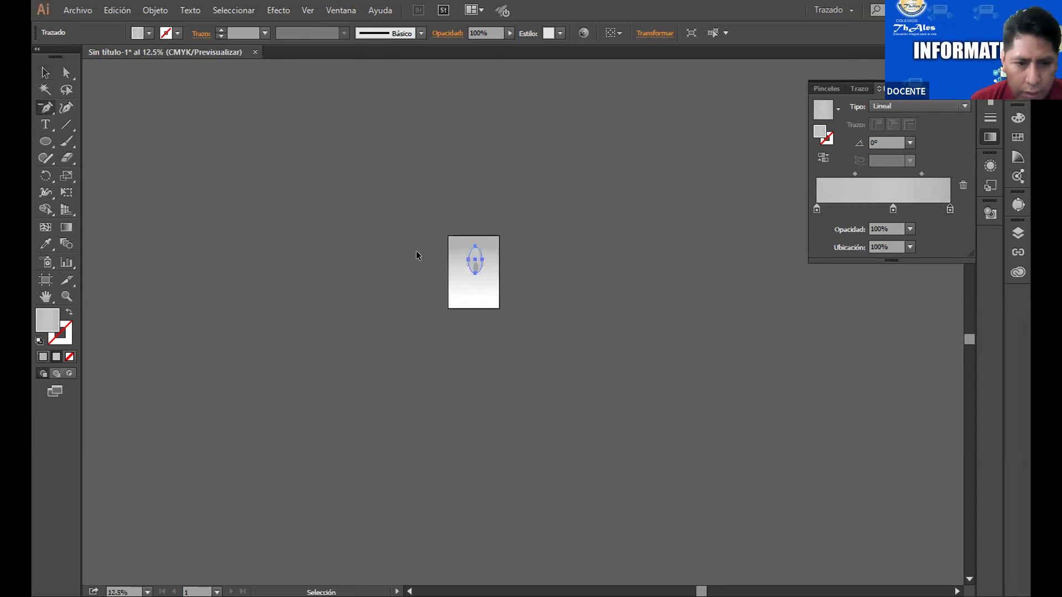
key(ctrl+minus)
key(ctrl+minus)
key(ctrl+minus)
key(ctrl+minus)
key(ctrl+plus)
key(ctrl+plus)
key(ctrl+plus)
key(ctrl+plus)
key(ctrl+plus)
key(ctrl+plus)
key(ctrl+plus)
key(ctrl+plus)
key(ctrl+plus)
key(ctrl+plus)
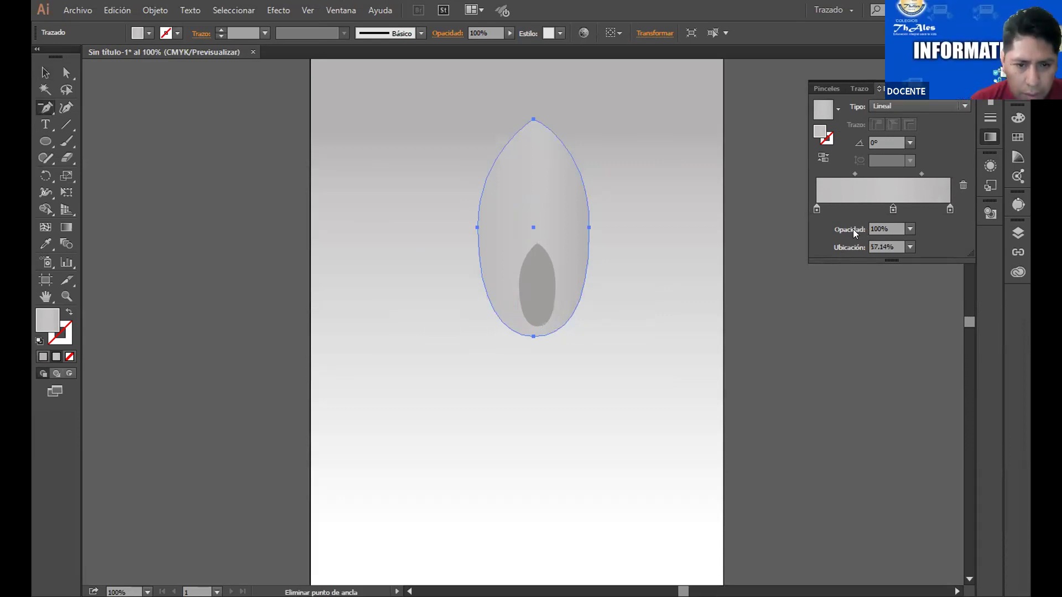
click(816, 209)
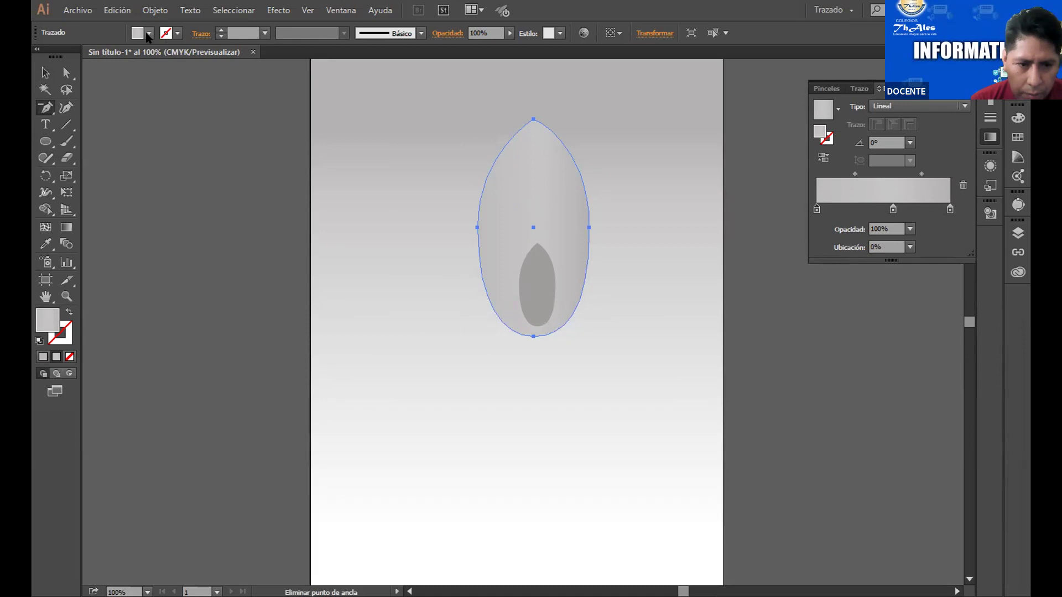
click(149, 33)
click(60, 56)
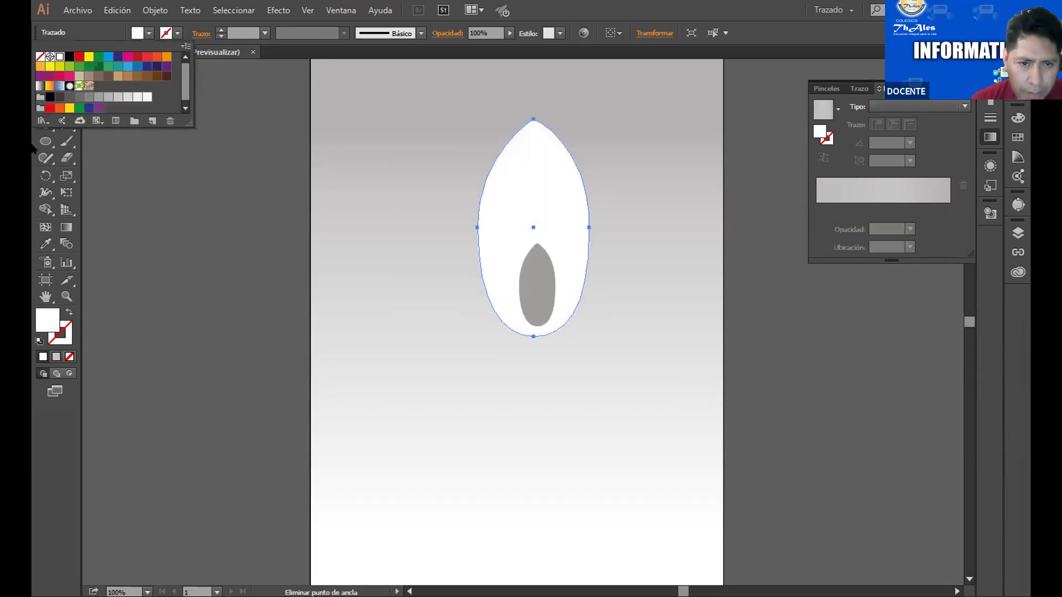
click(32, 144)
Shrink the small gray petal inside the white one to about 15.6 mm wide and 32.1 mm tall
click(45, 74)
click(531, 279)
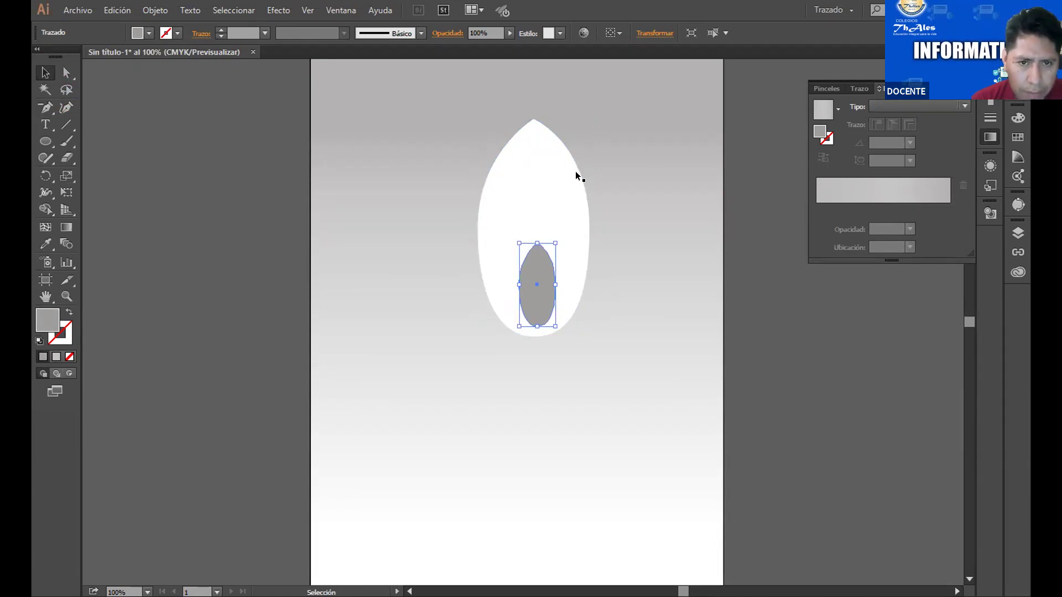
drag(539, 242, 537, 263)
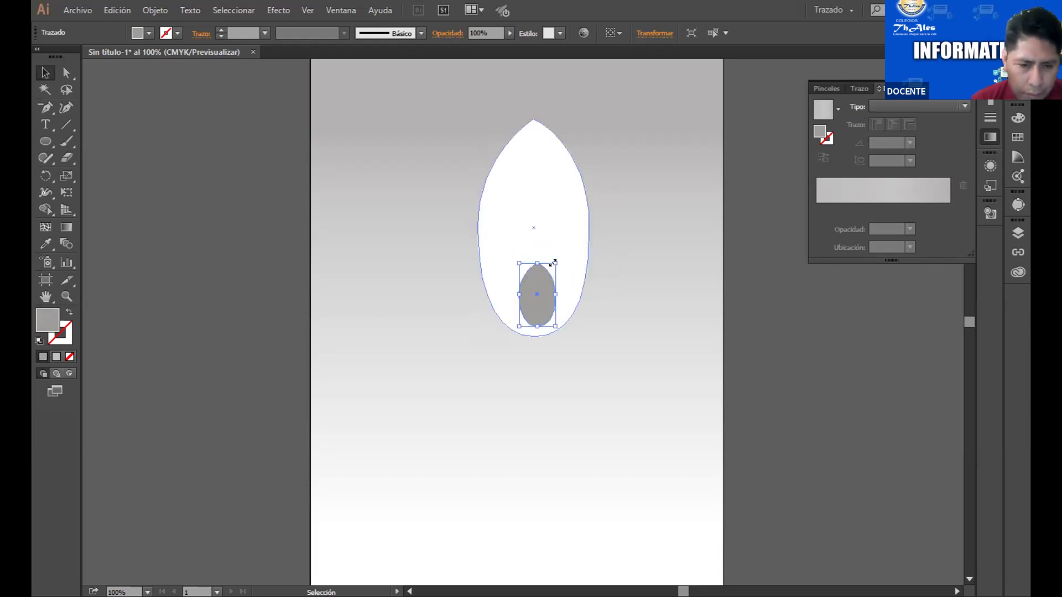
click(596, 360)
click(550, 303)
drag(555, 294, 522, 293)
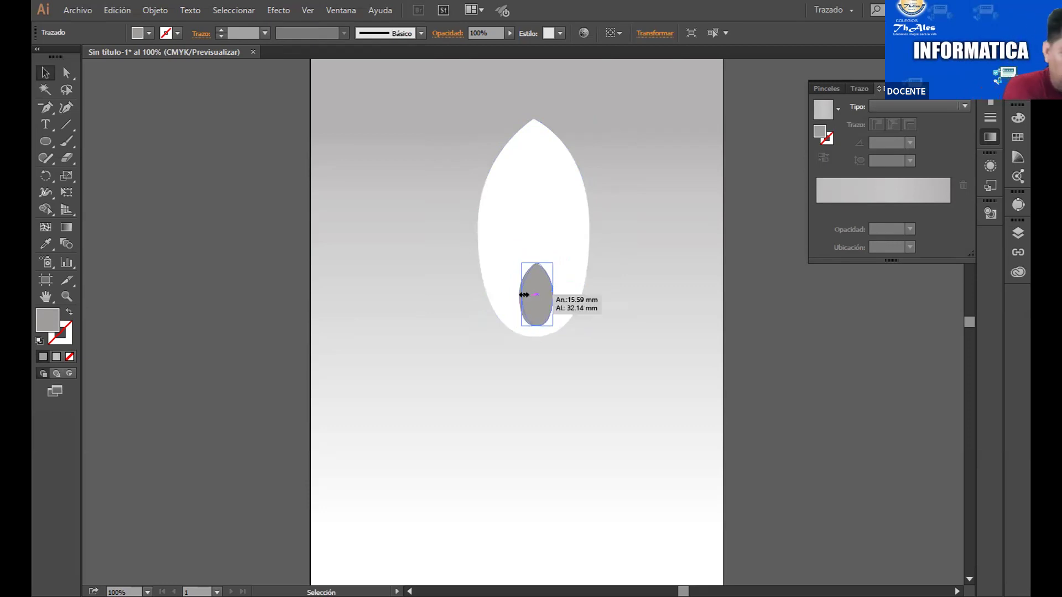
click(593, 351)
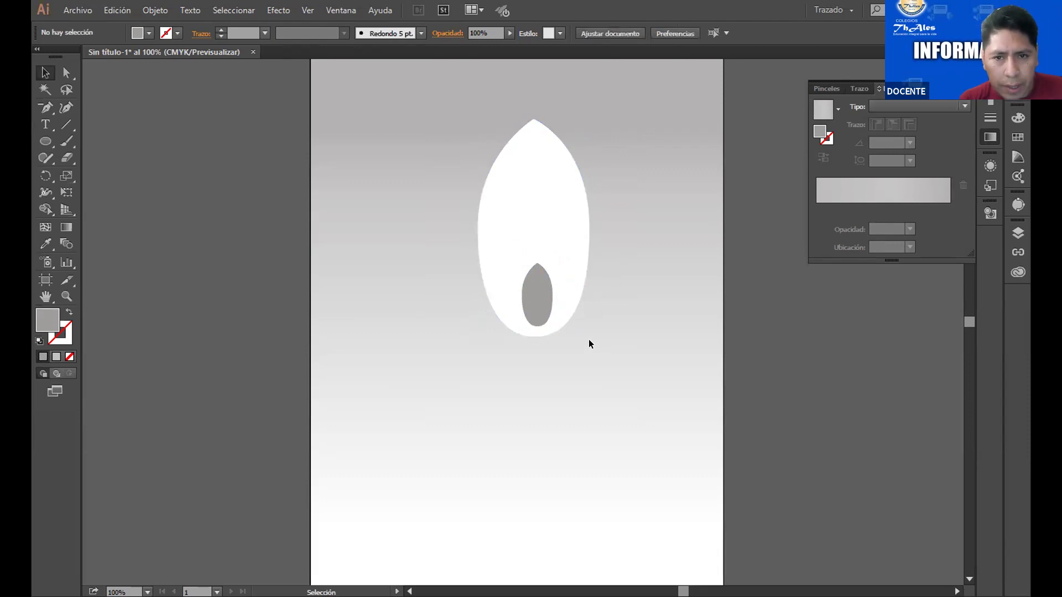
With nothing selected, blend the large white petal into the small gray petal using the Blend tool
click(535, 287)
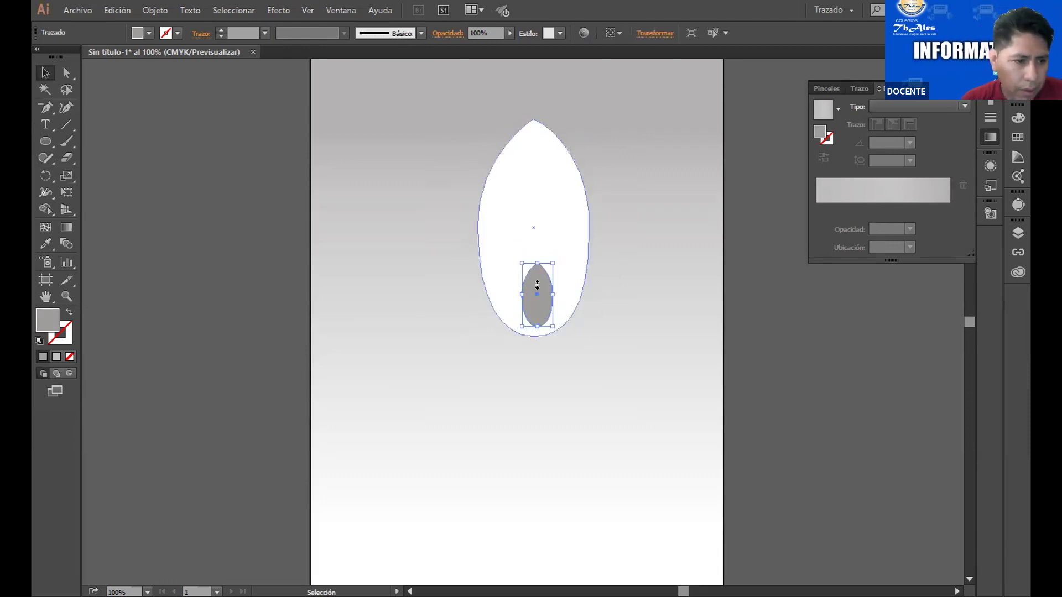
click(256, 307)
click(67, 243)
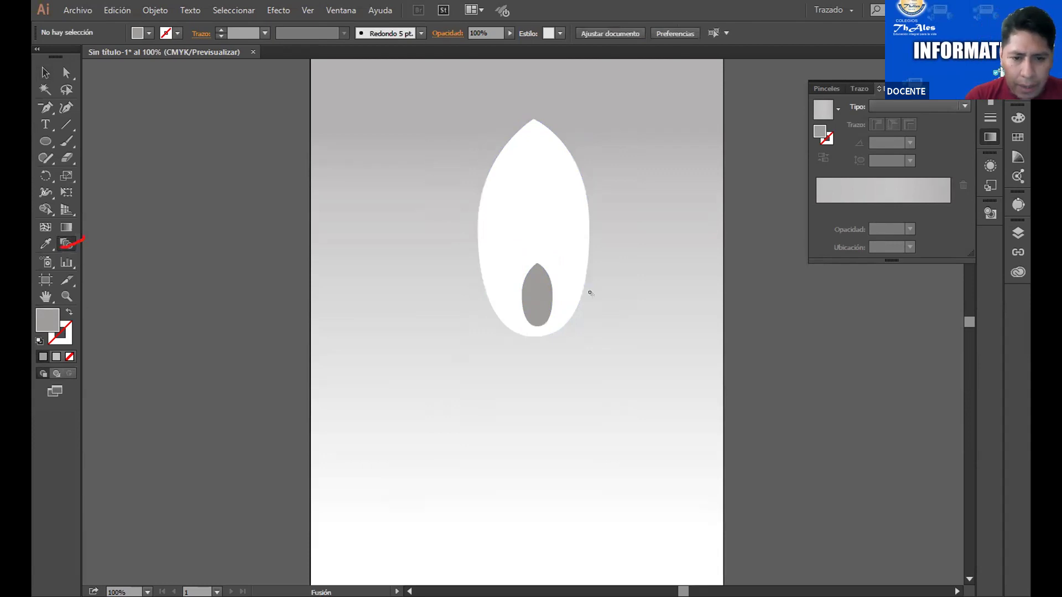
drag(545, 158, 543, 293)
drag(536, 207, 539, 285)
drag(539, 256, 534, 290)
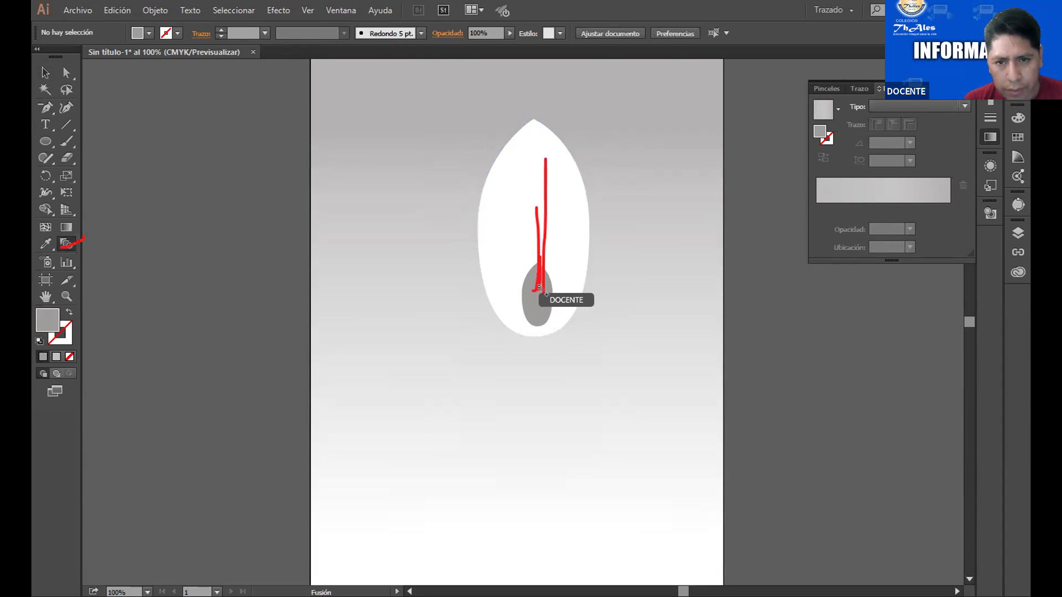
click(539, 287)
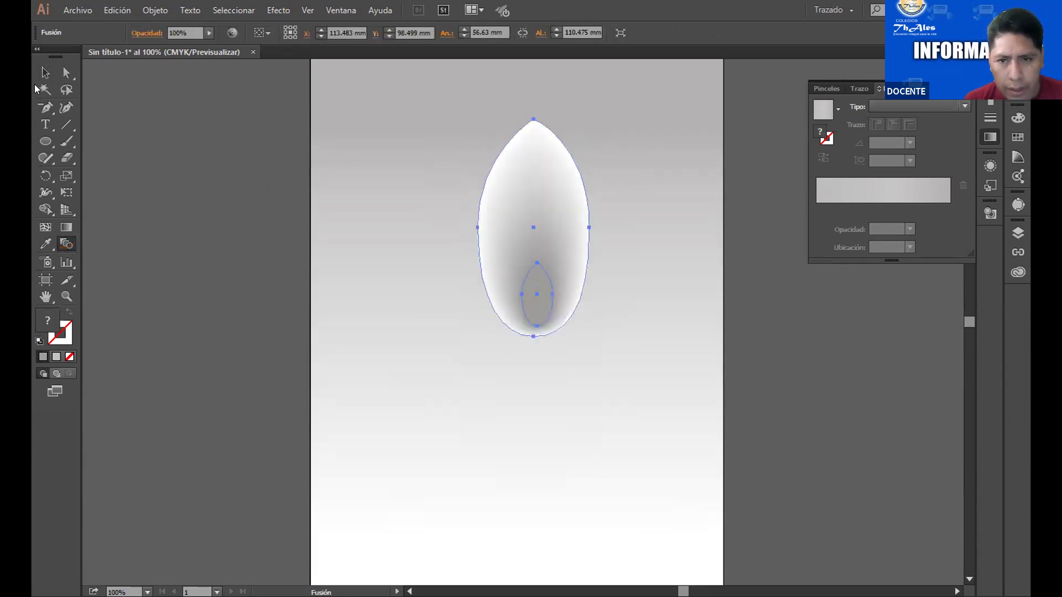
click(45, 75)
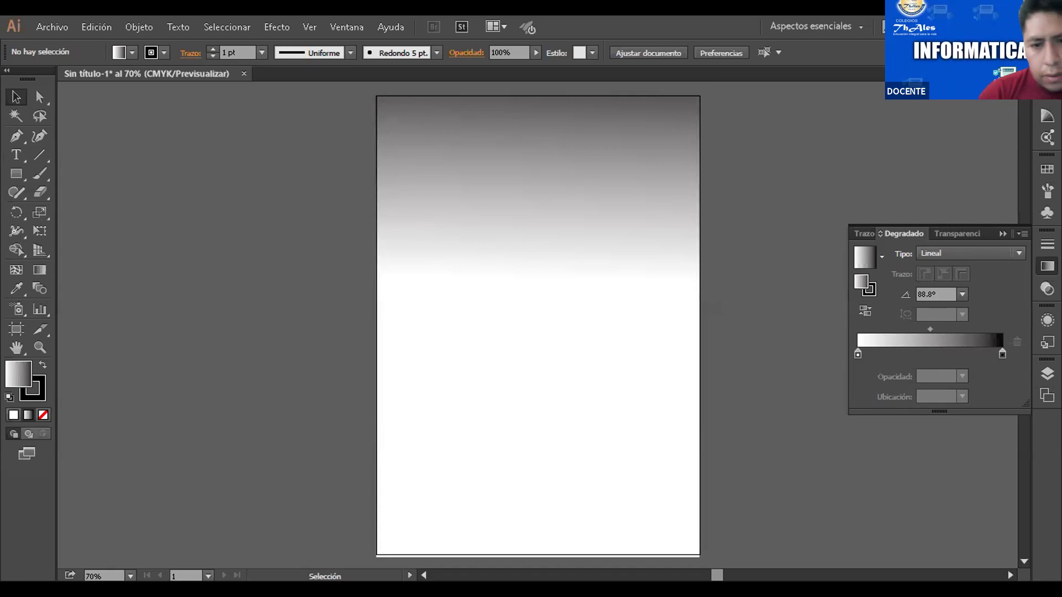
click(16, 173)
click(94, 210)
mouse_move(447, 208)
mouse_down()
mouse_move(538, 314)
mouse_move(553, 350)
mouse_move(581, 358)
mouse_up()
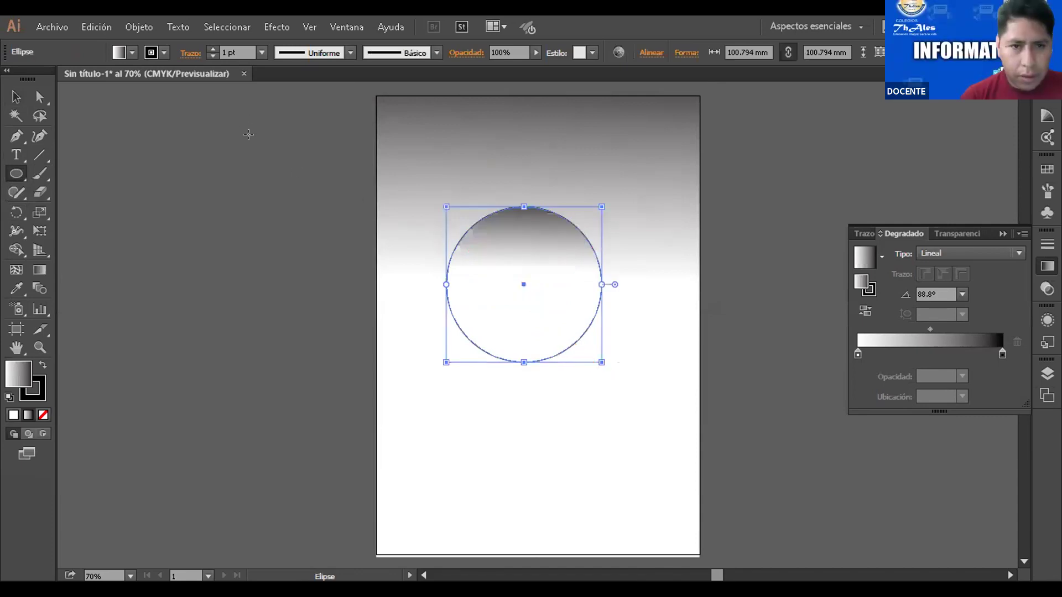
key(Delete)
Draw a vertical ellipse about 52 mm wide and 93 mm tall in the upper middle of the artboard
drag(19, 178, 133, 212)
drag(504, 209, 582, 349)
key(v)
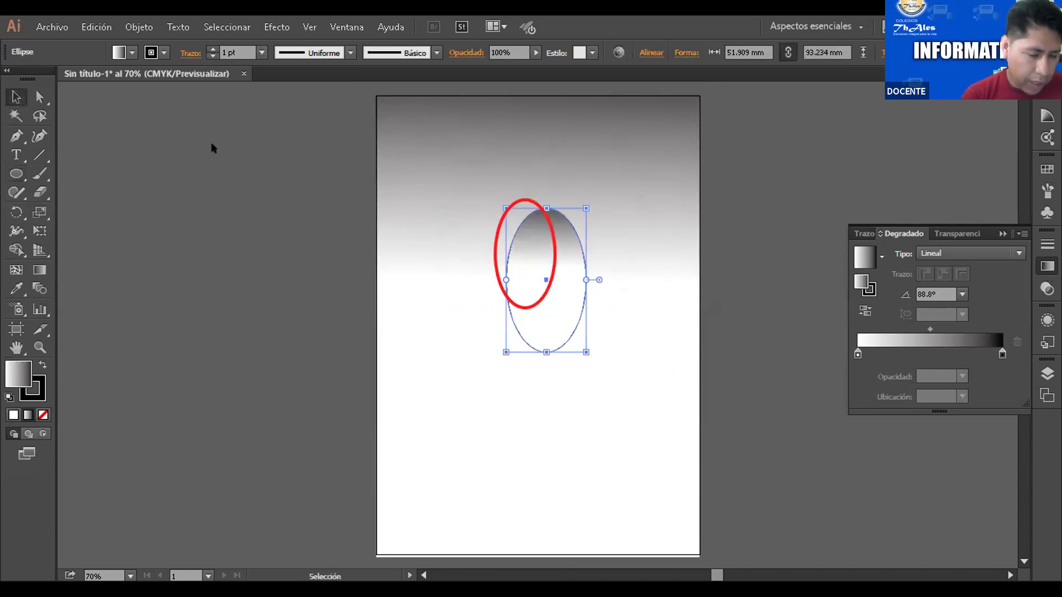
Remove the ellipse's stroke and fill it with solid white
click(151, 53)
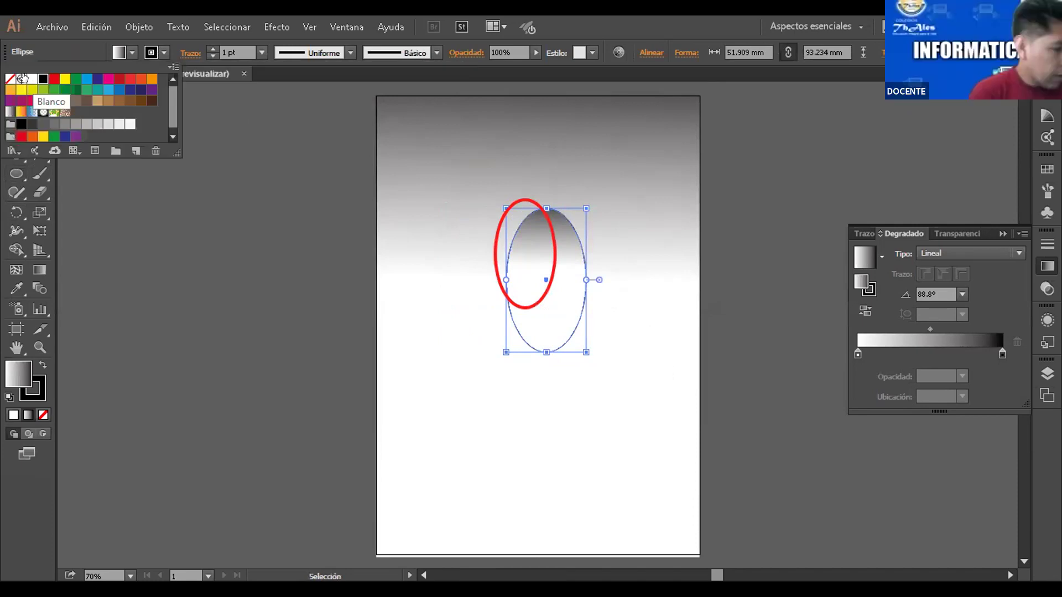
click(10, 78)
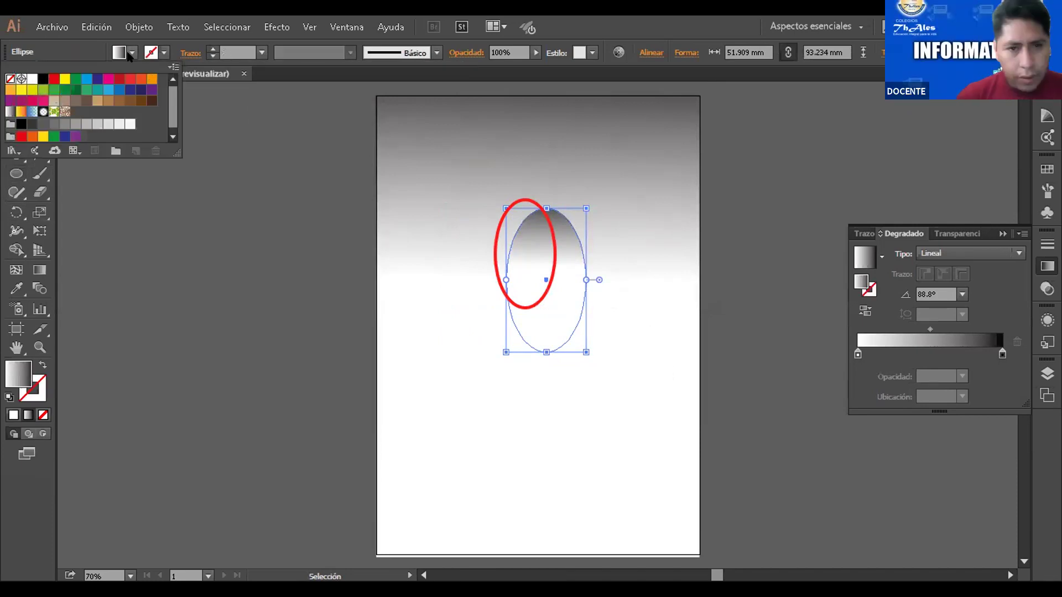
click(129, 51)
click(128, 51)
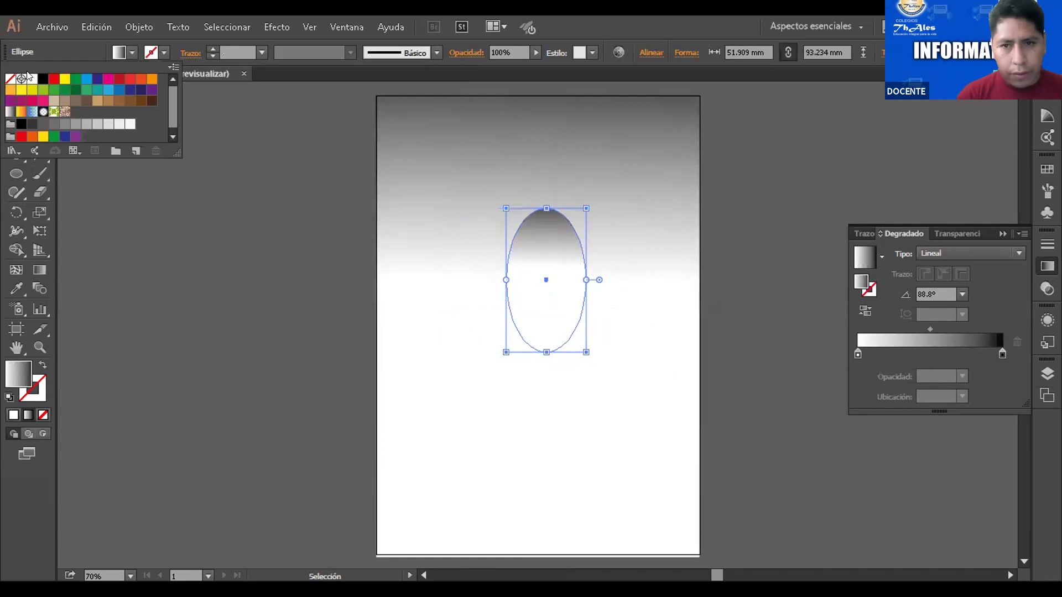
click(32, 79)
click(257, 209)
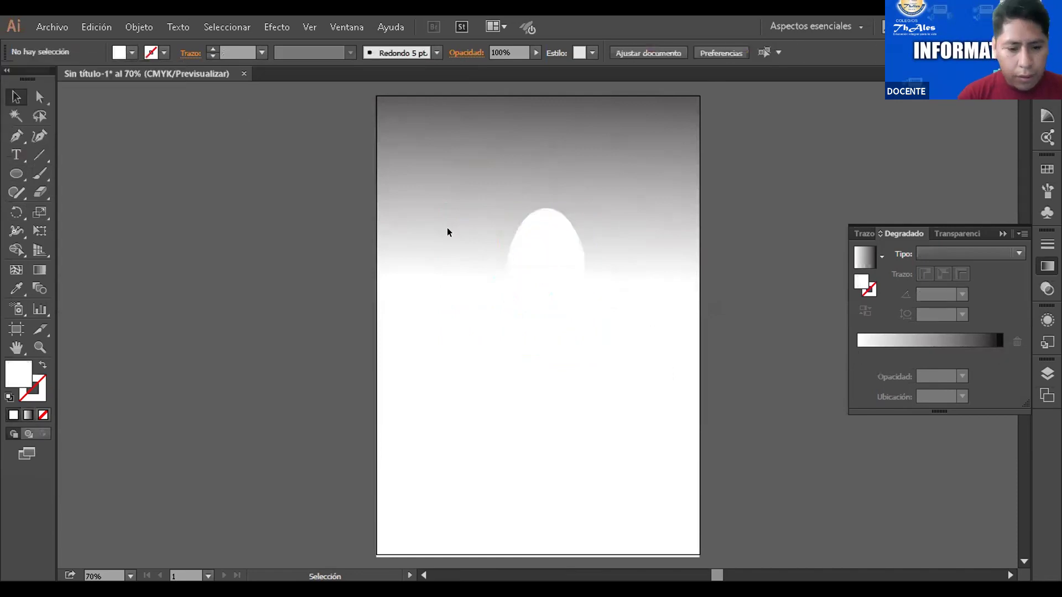
Convert the white ellipse's top anchor point to a sharp corner to form a petal, undoing the same change tried on its bottom anchor
click(543, 250)
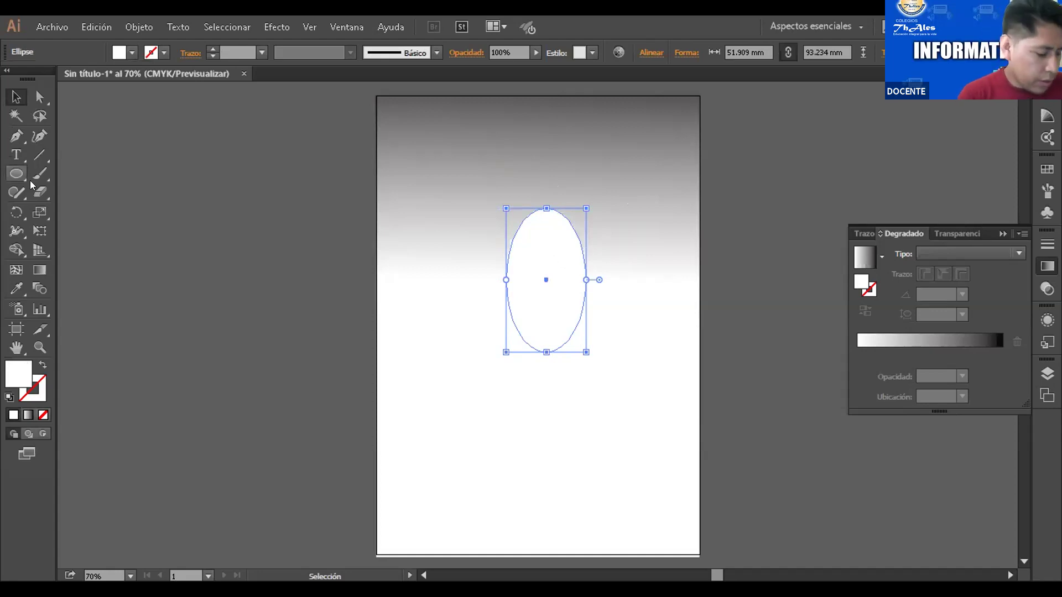
drag(11, 136, 192, 192)
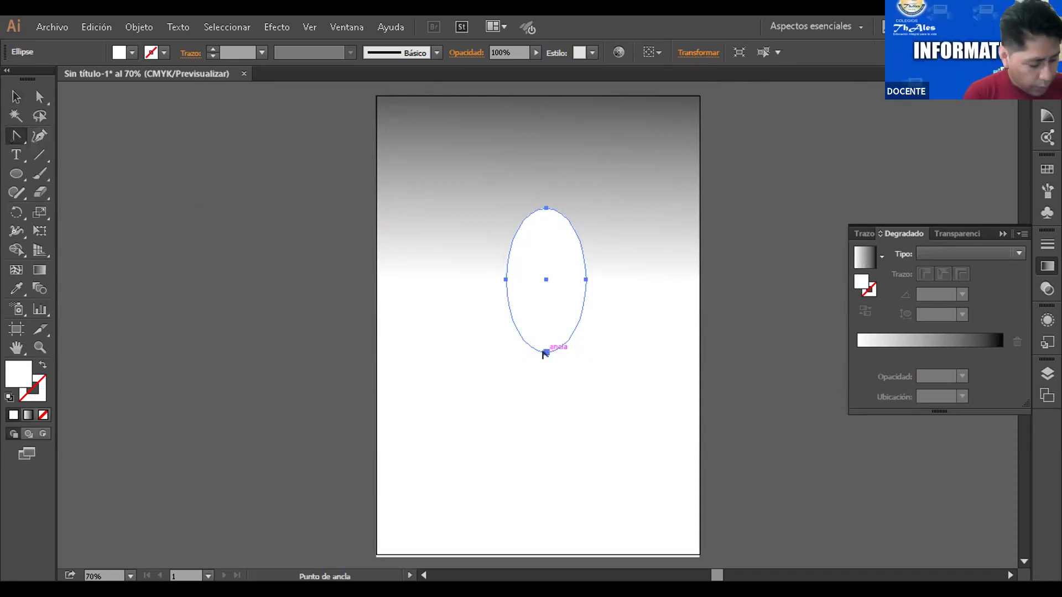
click(544, 352)
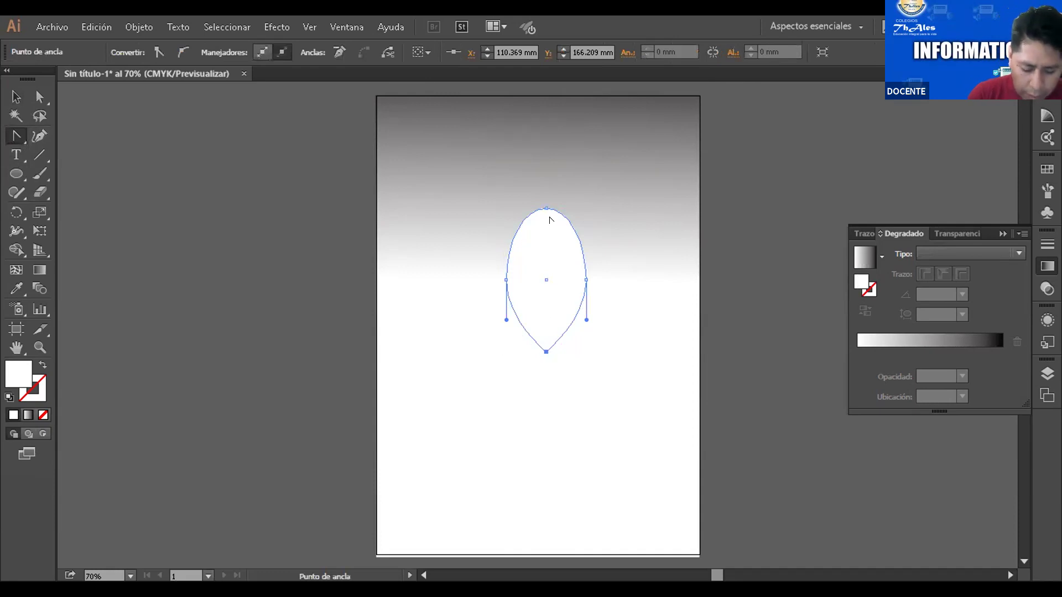
key(ctrl+z)
click(545, 208)
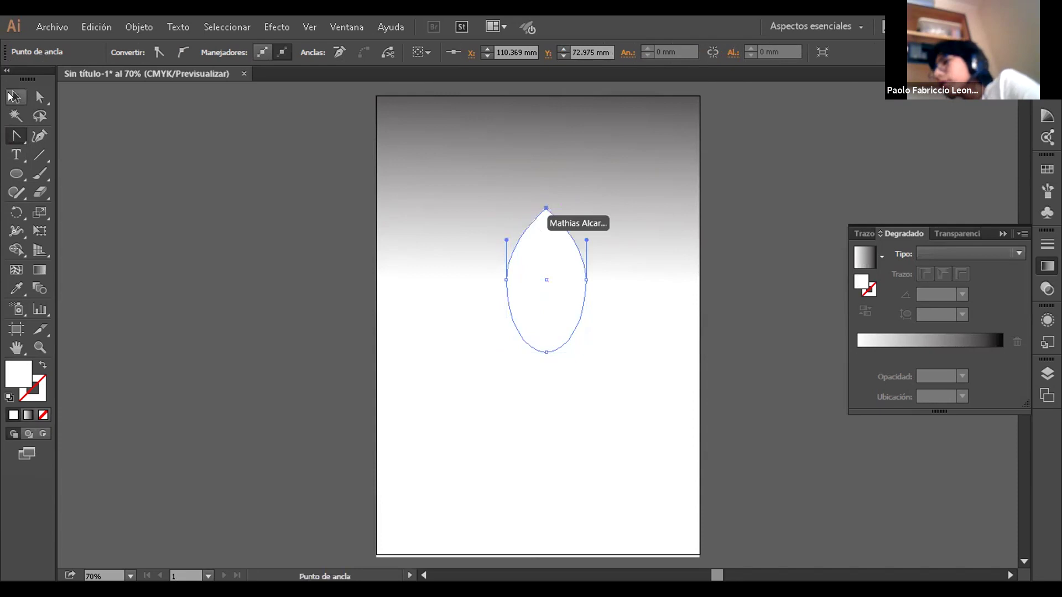
click(10, 96)
click(244, 208)
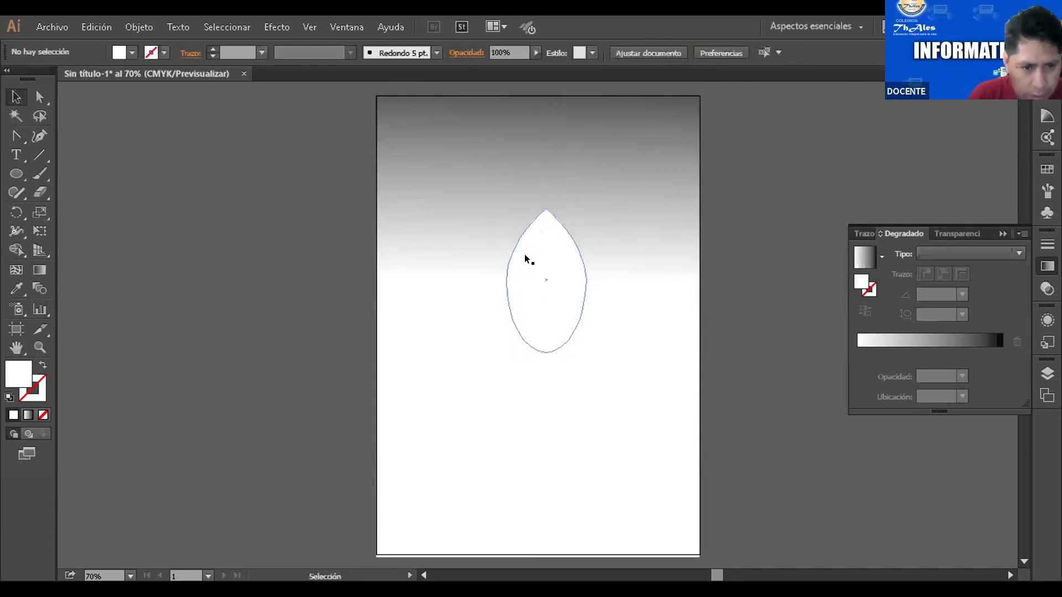
click(543, 246)
click(233, 197)
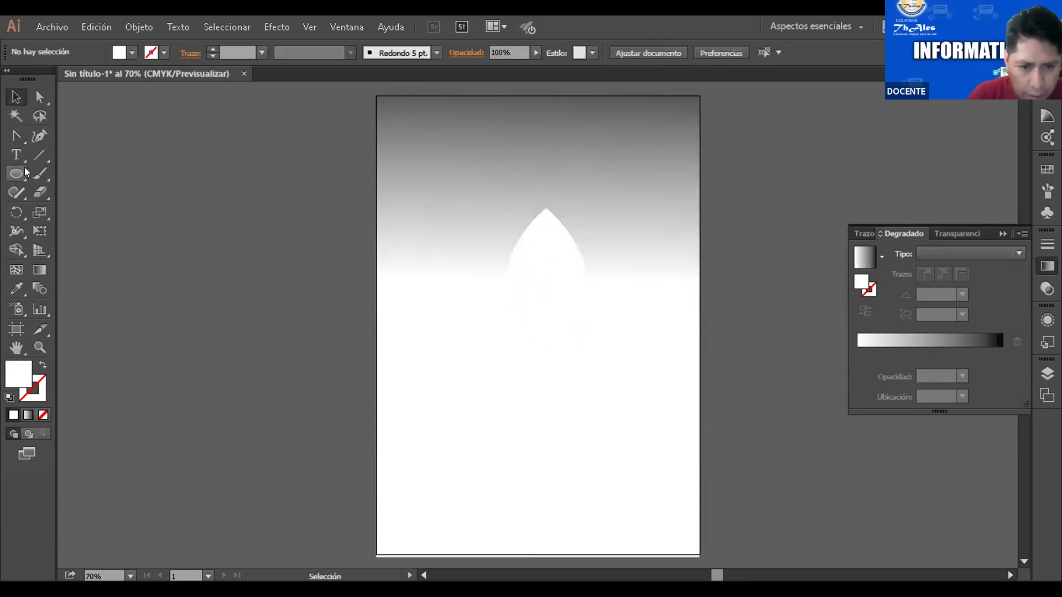
Create a smaller copy of the petal, about 26 × 50 mm, over the white petal's lower half and fill it with medium gray
click(25, 170)
key(v)
click(563, 237)
mouse_move(561, 236)
mouse_down()
mouse_move(643, 470)
mouse_move(597, 432)
mouse_move(549, 326)
mouse_move(552, 338)
mouse_up()
click(132, 52)
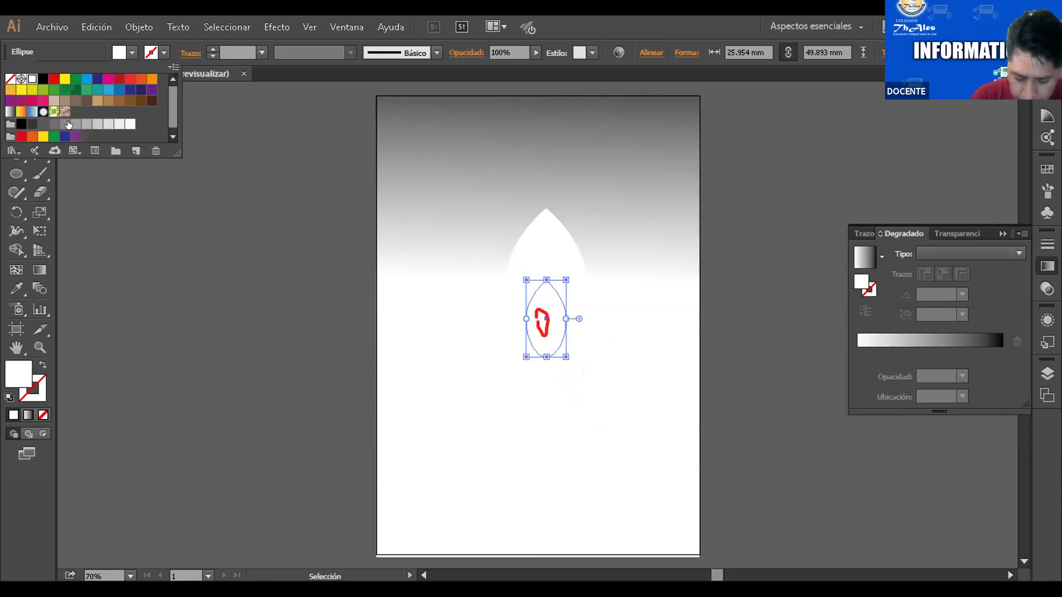
click(68, 124)
click(229, 276)
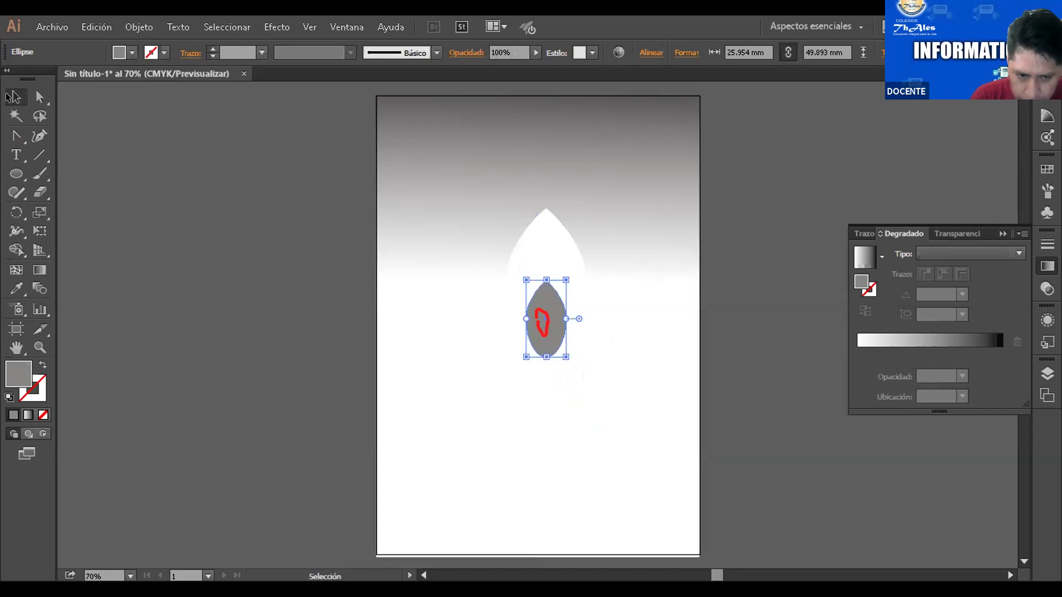
Scale the gray petal down to about 13 × 21.4 mm and center it near the white petal's lower end
drag(562, 353, 550, 326)
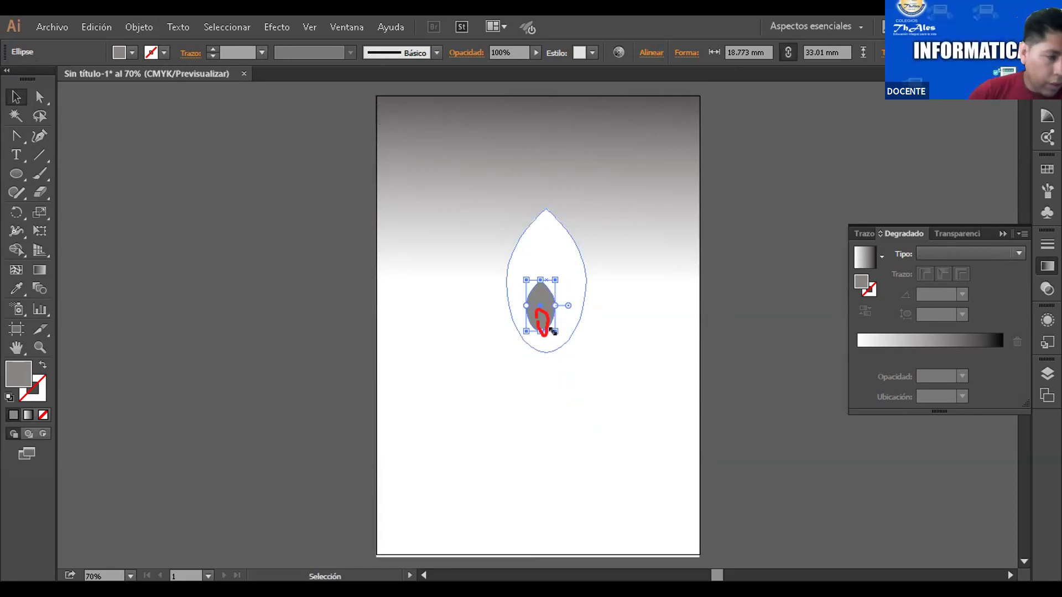
drag(553, 330, 547, 313)
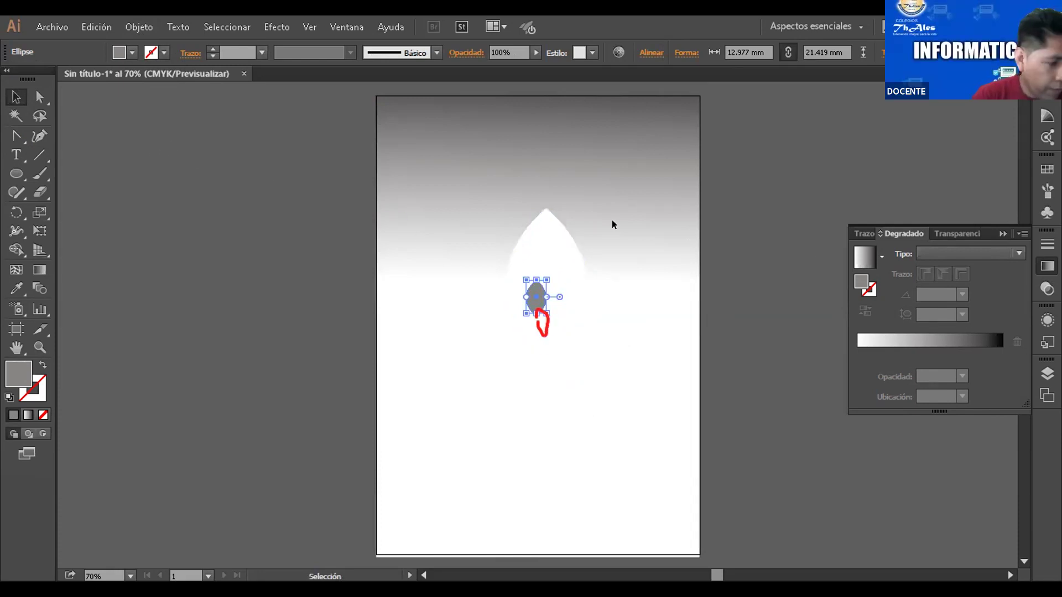
drag(539, 304, 549, 333)
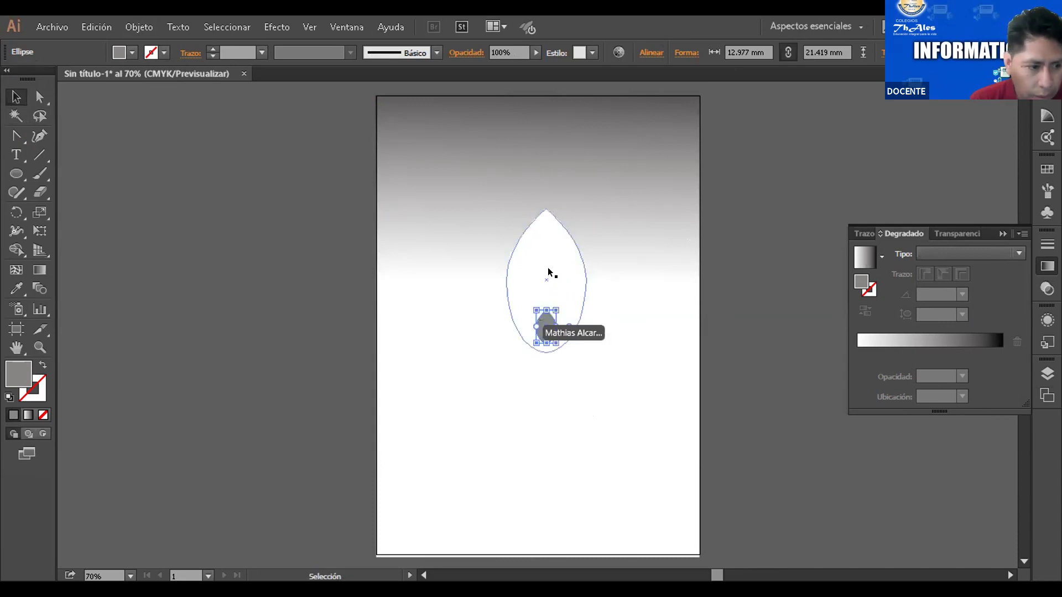
click(231, 250)
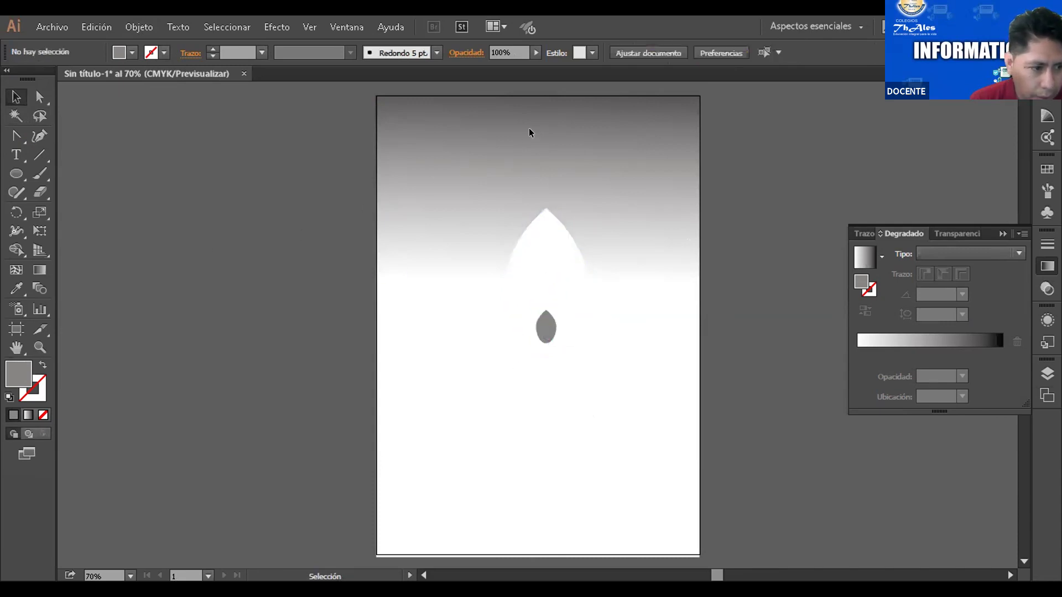
Blend the white petal into the tiny gray petal using the Blend tool
click(34, 291)
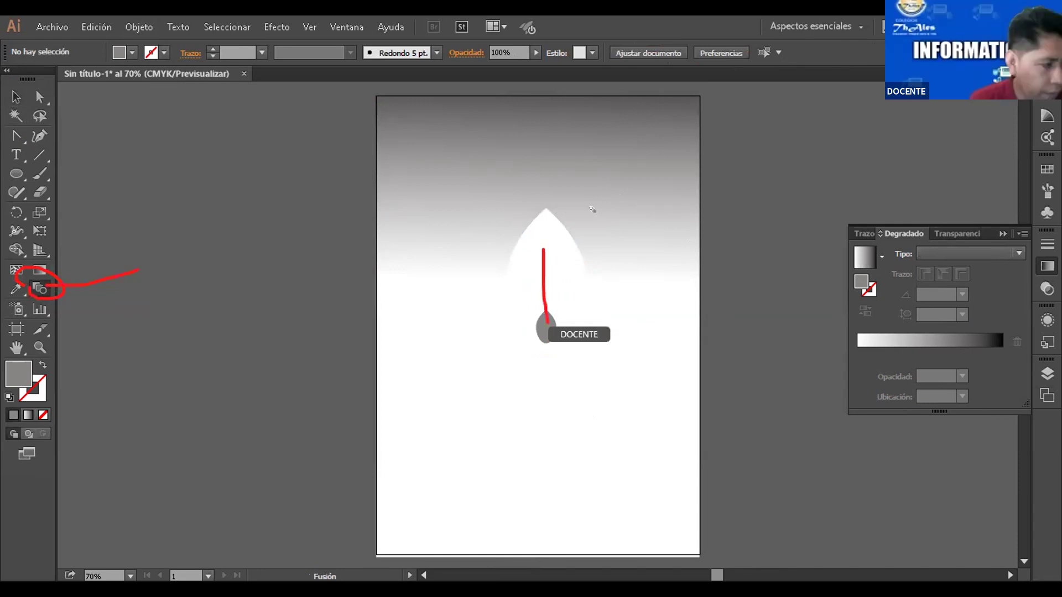
click(543, 236)
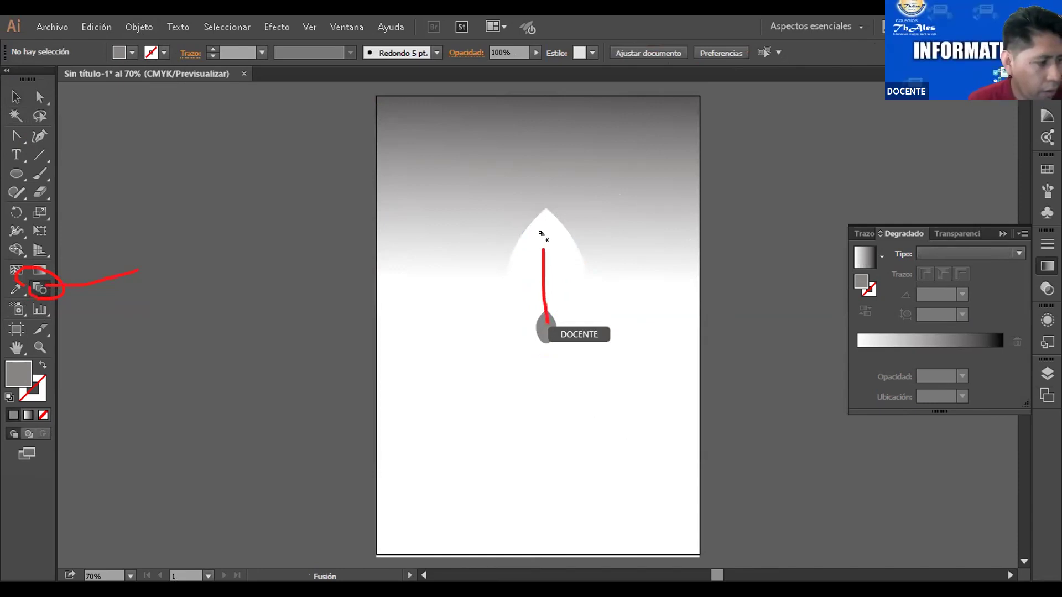
click(544, 323)
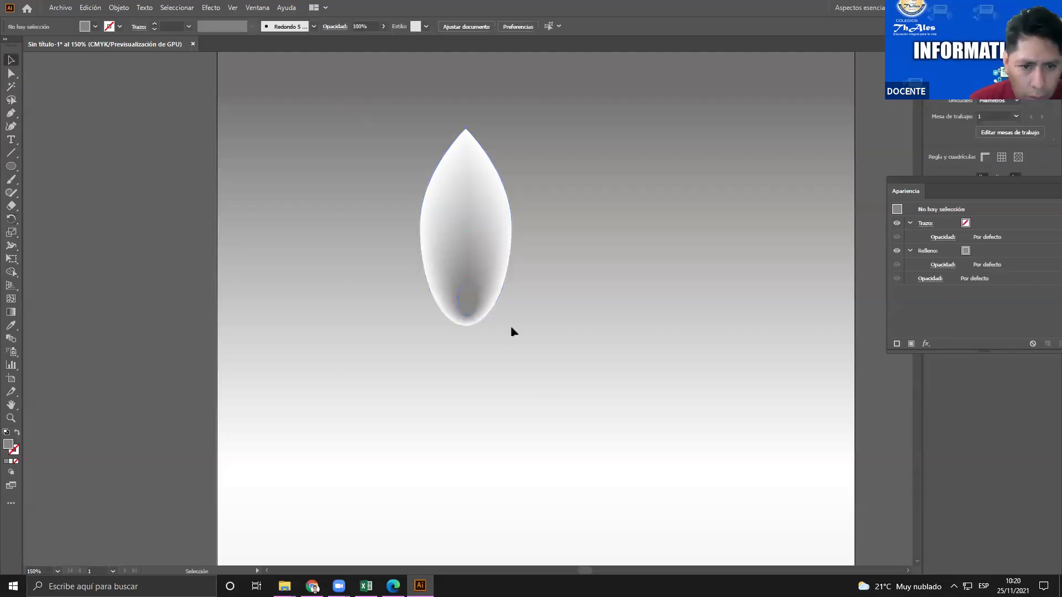
Switch from the browser to the poster document in Illustrator and deselect the blended petal
click(492, 301)
click(456, 341)
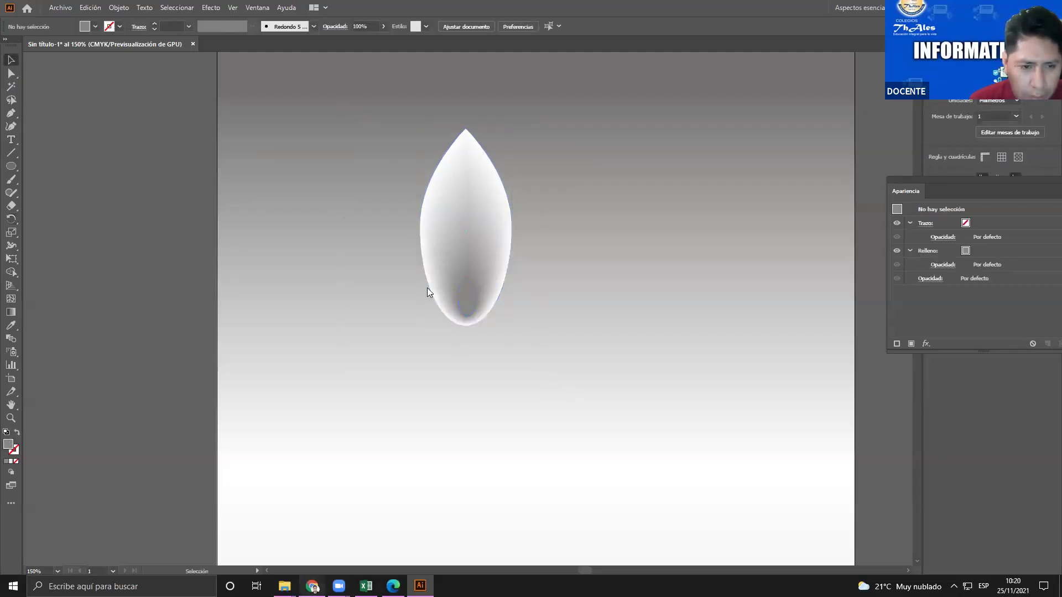
Switch to the browser, close the Peru regions page and read the Rotate instructions on workbook page 121
click(1008, 7)
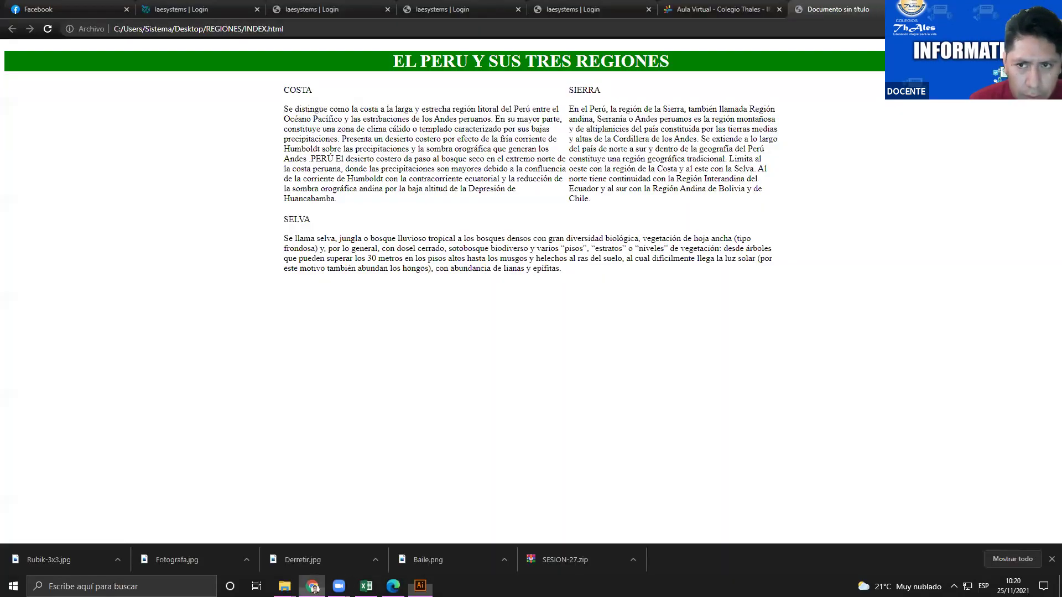
key(ctrl+w)
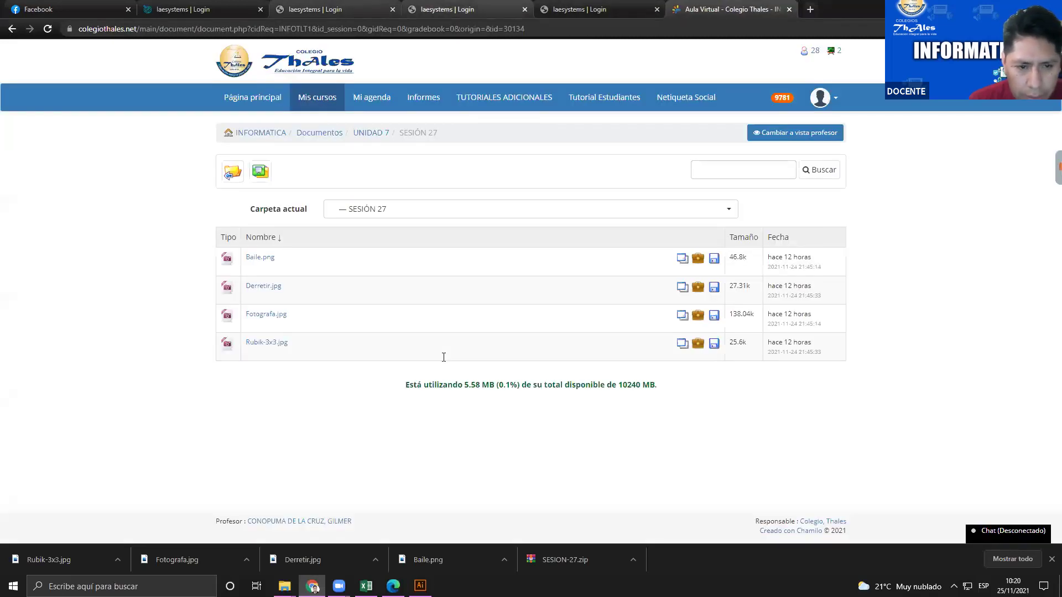
key(ctrl+4)
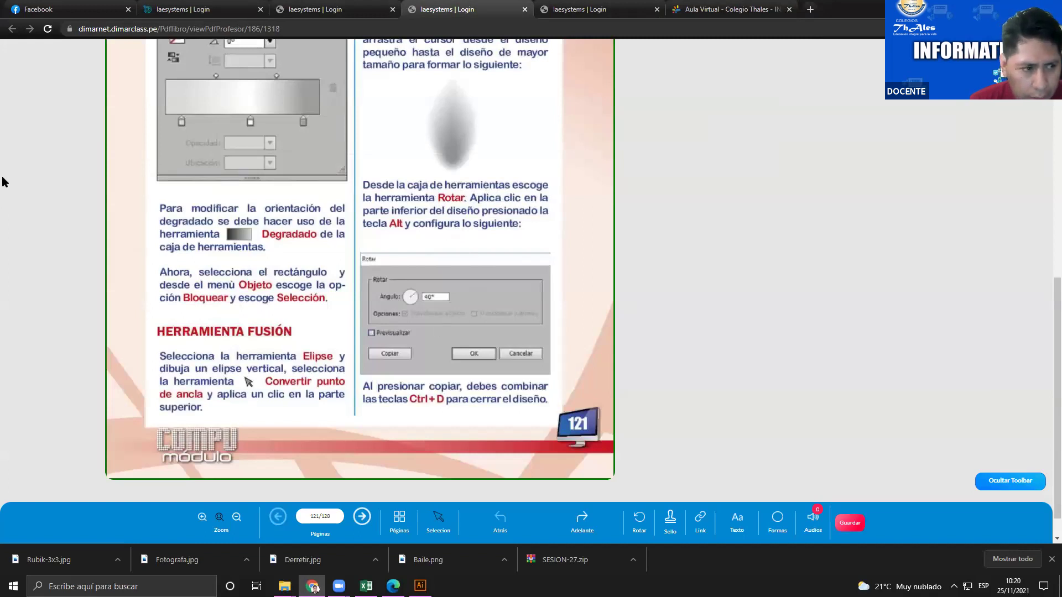
Return to Illustrator and try to rotate the petal 40° about a point just below its base
key(alt+Tab)
click(11, 220)
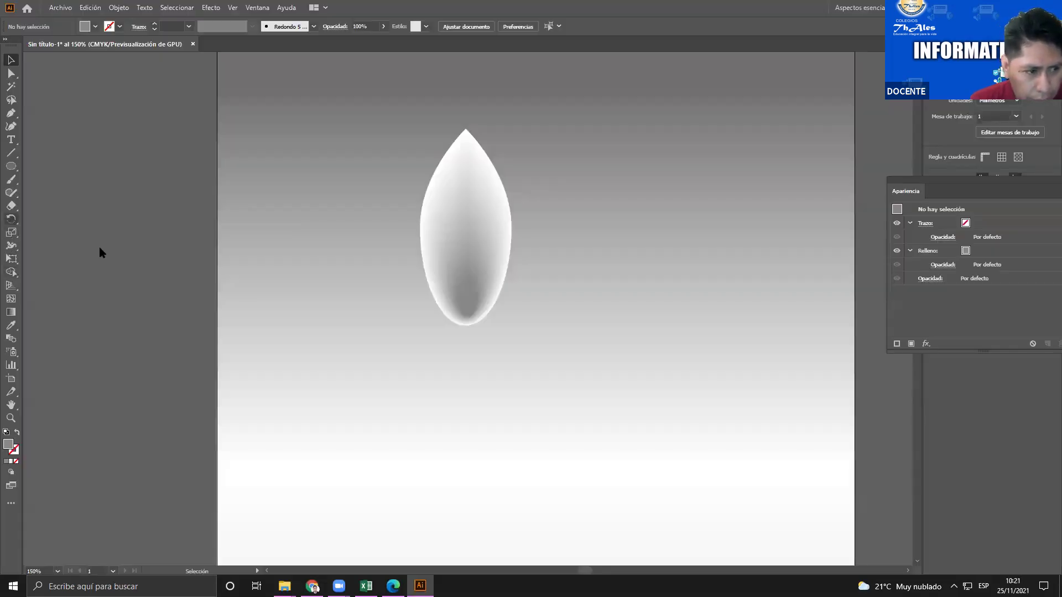
alt+click(464, 338)
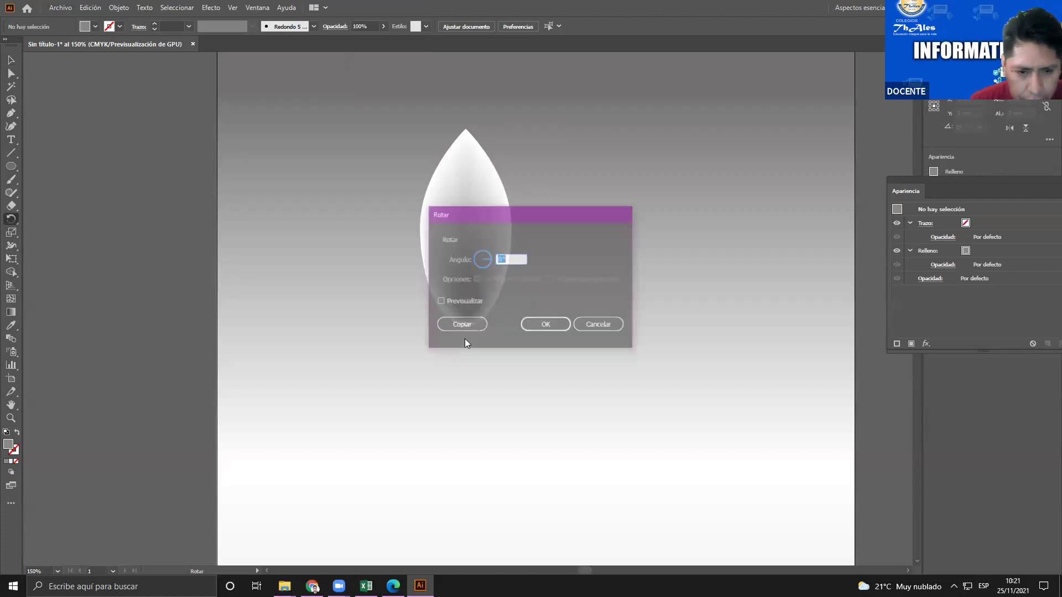
text(40)
click(556, 326)
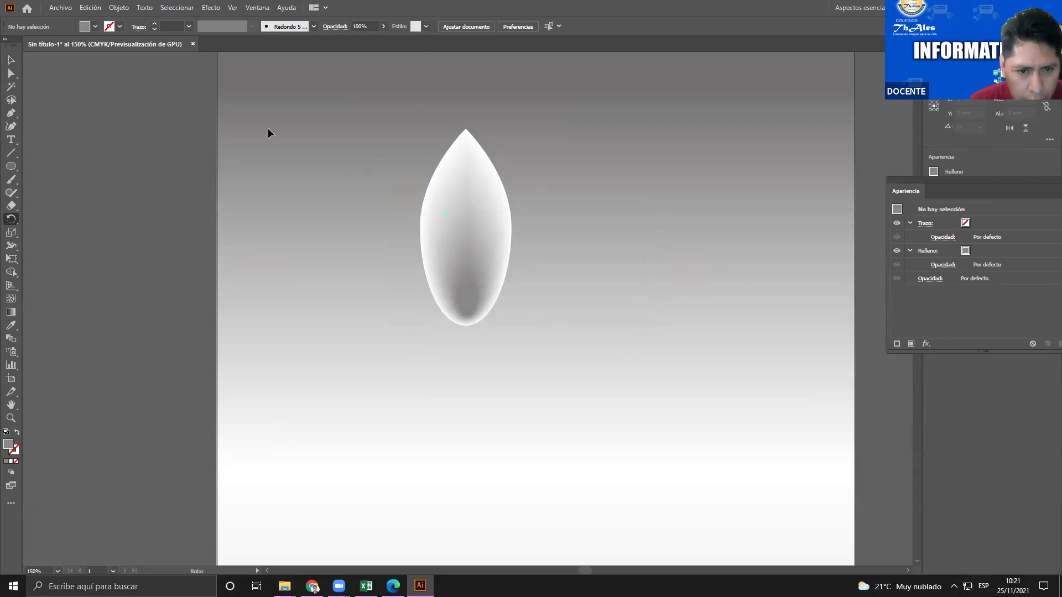
Exit the petal group's isolation mode and move the whole blended petal to about X 95.3 mm, Y 90.4 mm
click(11, 59)
click(496, 231)
double_click(509, 233)
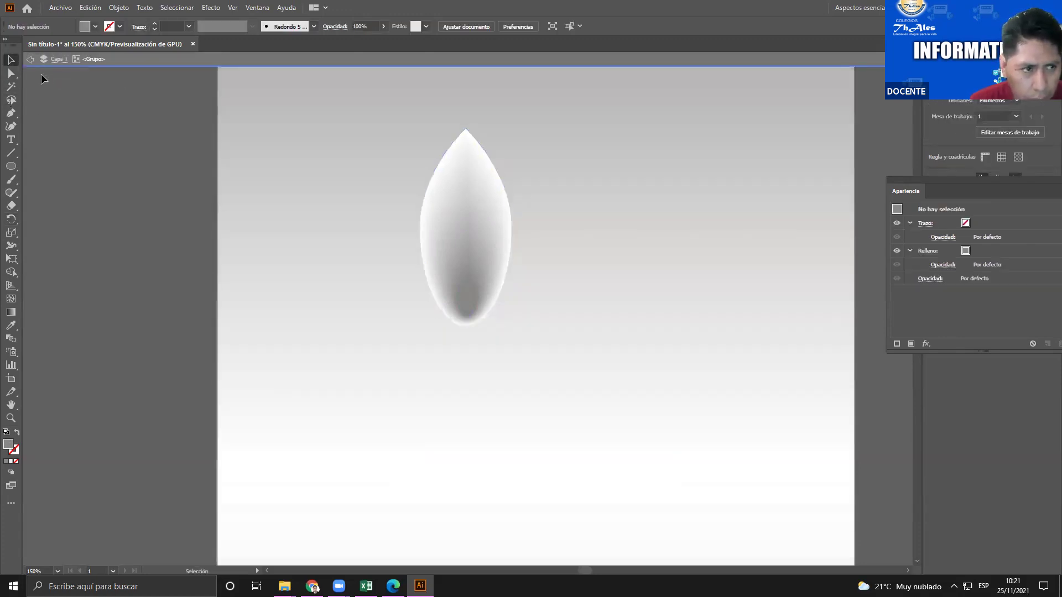
click(29, 59)
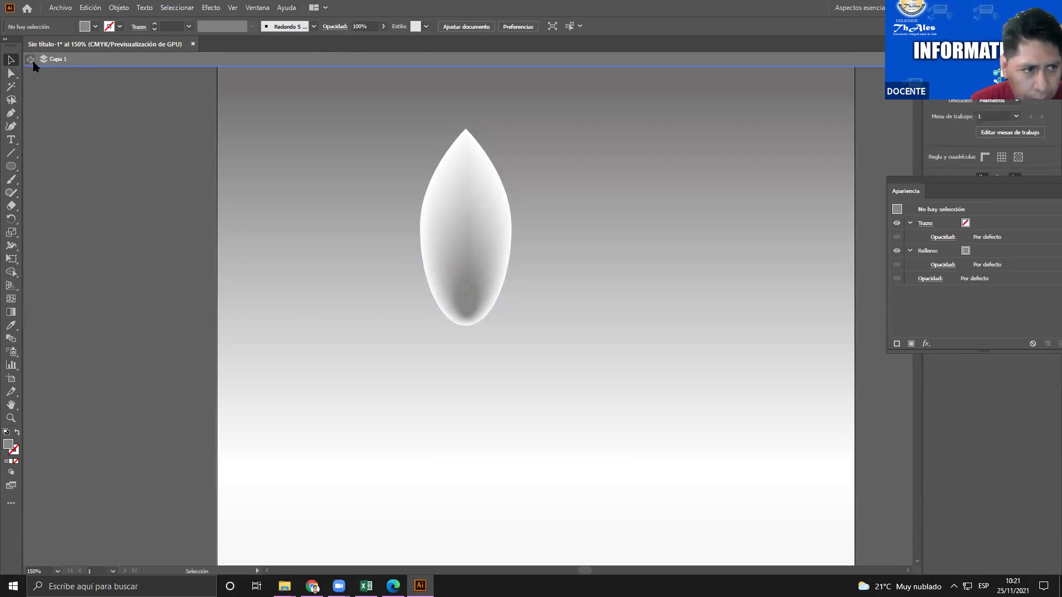
click(31, 61)
drag(510, 276, 551, 295)
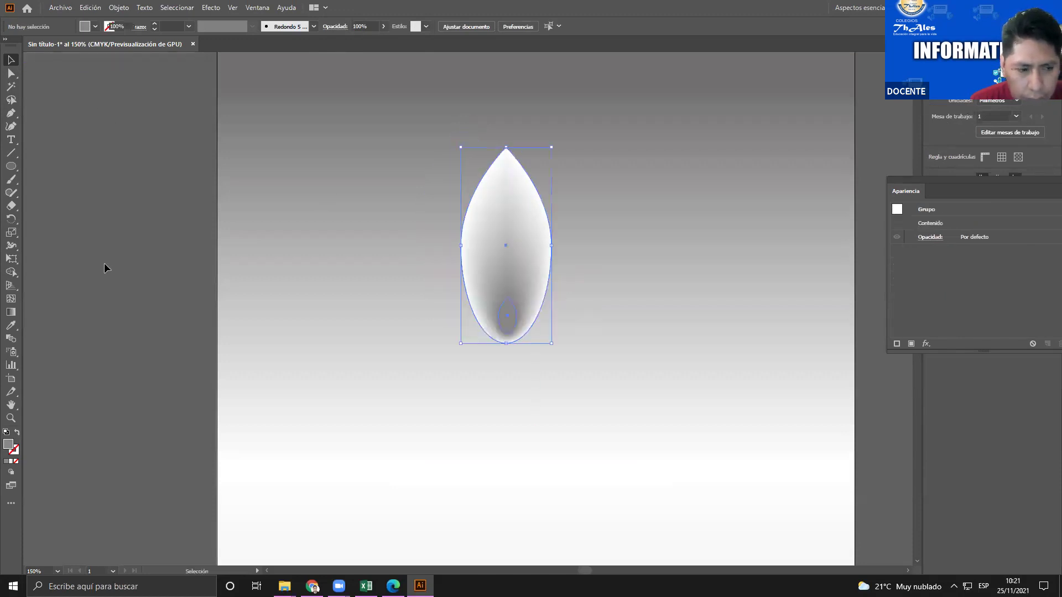
Rotate the blended petal itself 40° about a point just below its base, with preview on
click(10, 220)
click(9, 222)
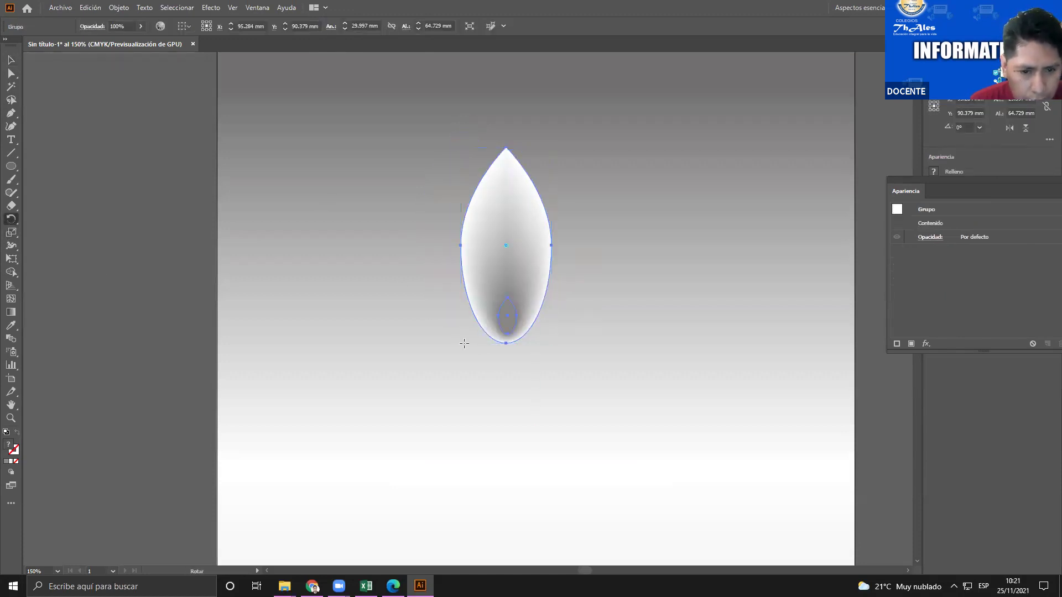
alt+click(504, 355)
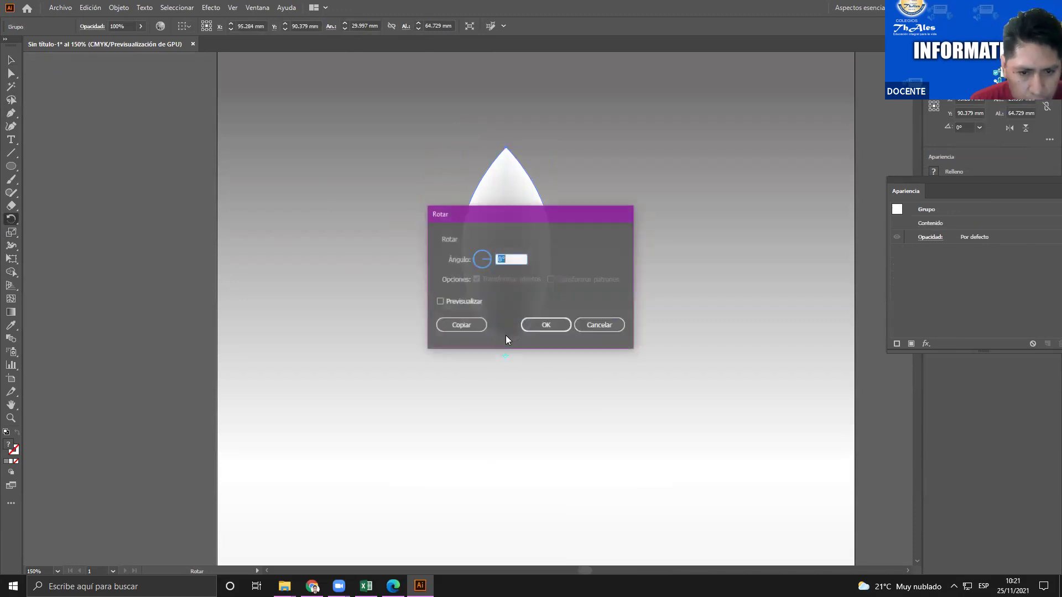
text(40)
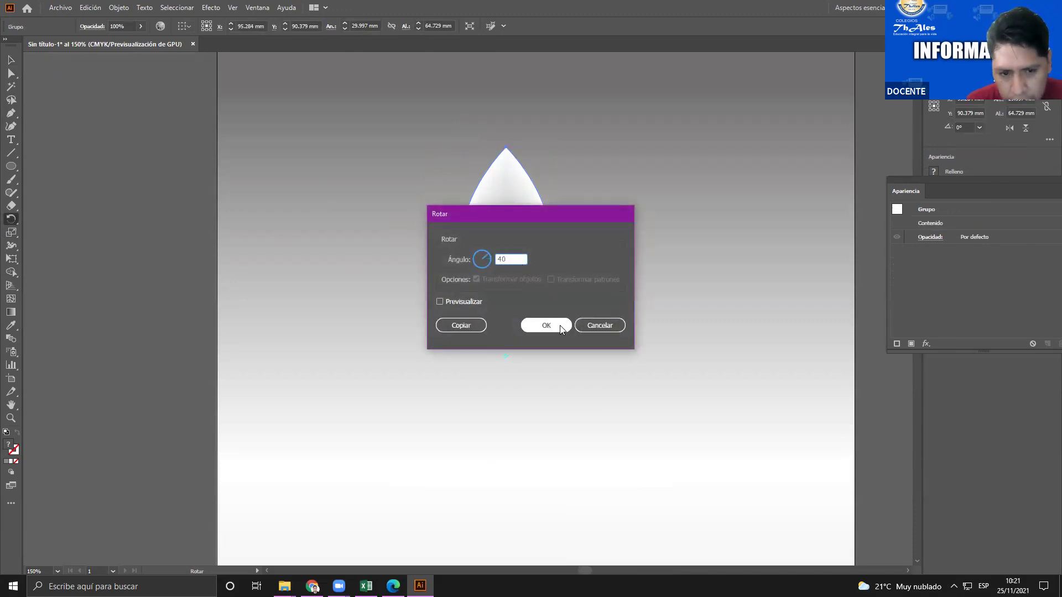
click(469, 302)
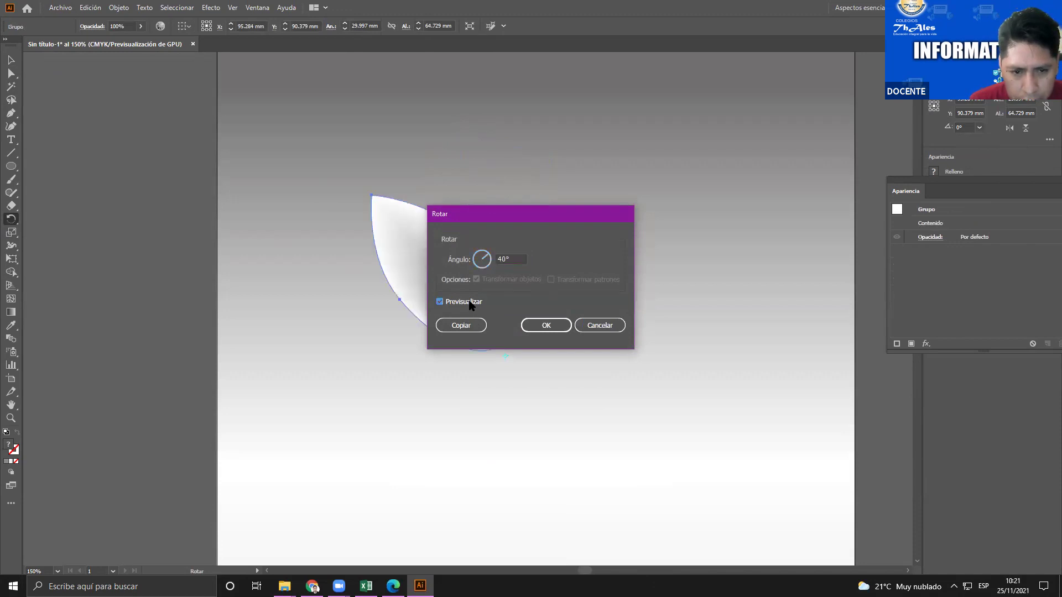
click(531, 322)
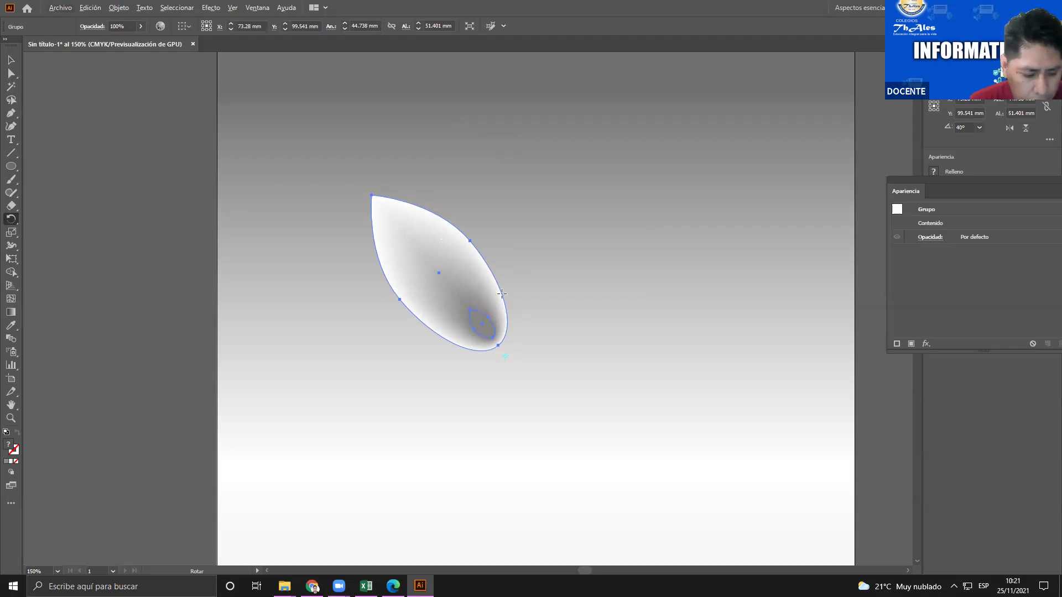
Try to build the flower by repeating the petal's 40° rotation several times
key(ctrl+d)
key(ctrl+d)
key(ctrl+d)
key(ctrl+d)
key(ctrl+d)
key(ctrl+d)
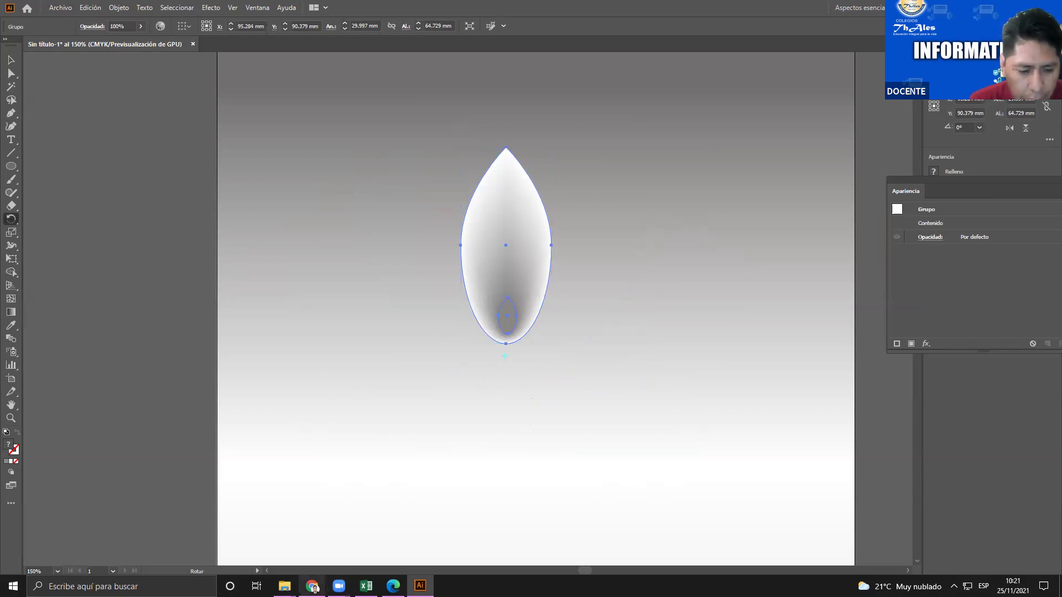
Check workbook page 122 in the browser for the finished flower and the stamen instructions
mouse_move(314, 587)
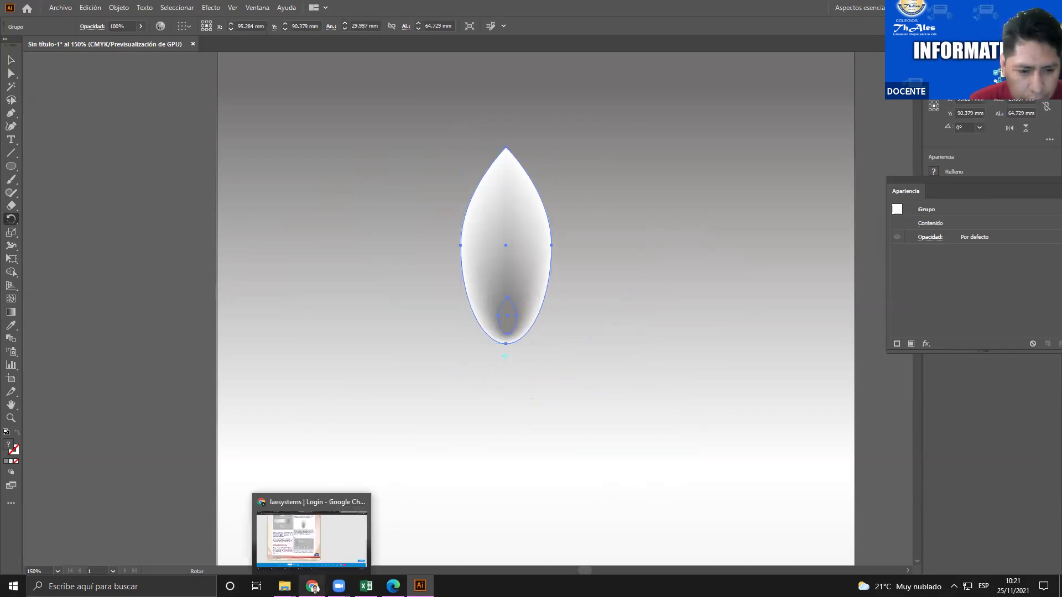
click(360, 525)
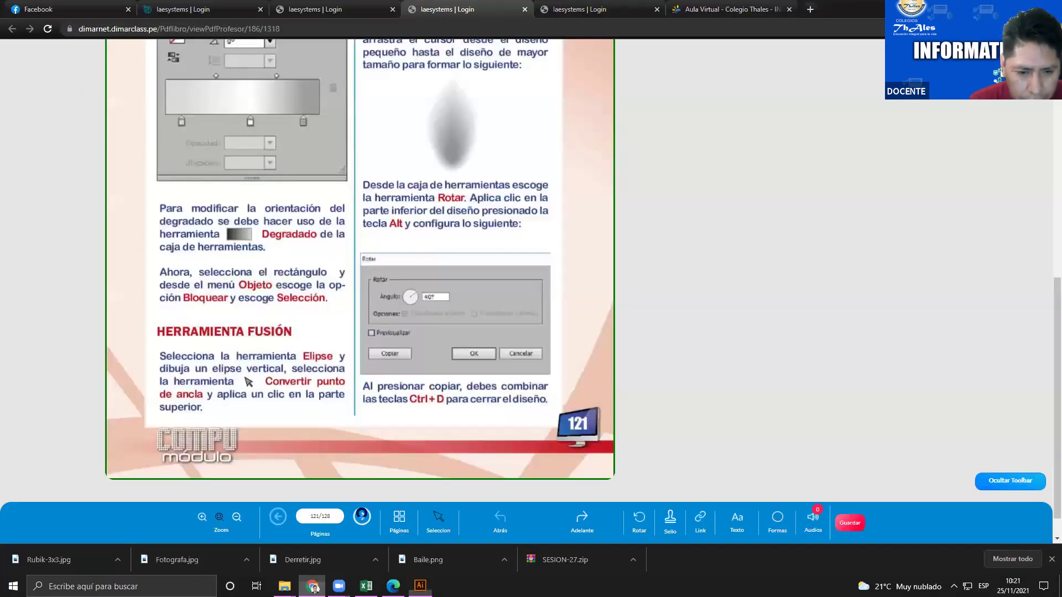
click(362, 516)
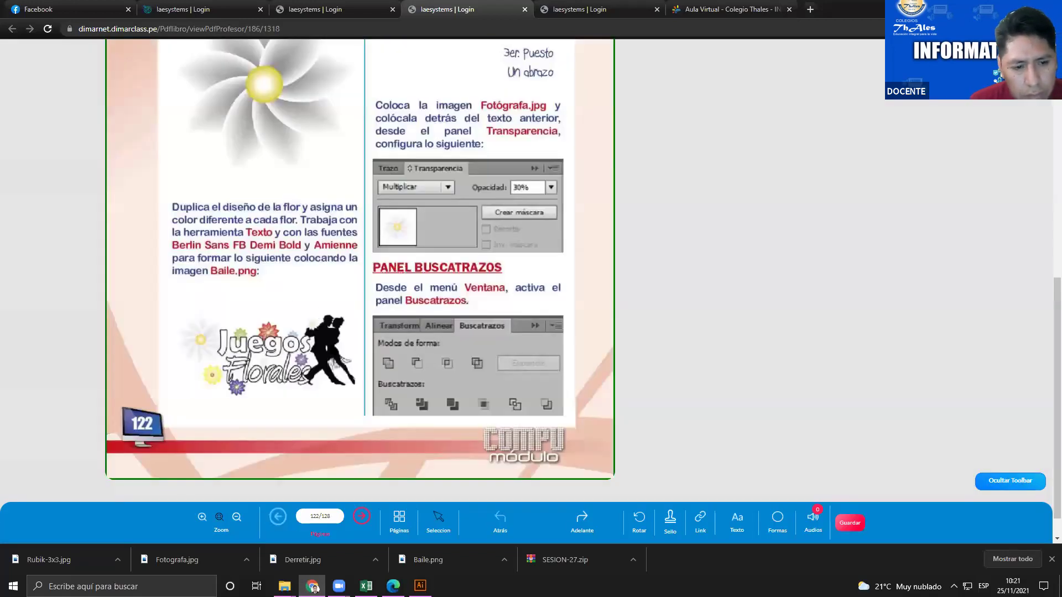
scroll(332, 337, up, 7)
scroll(360, 334, down, 3)
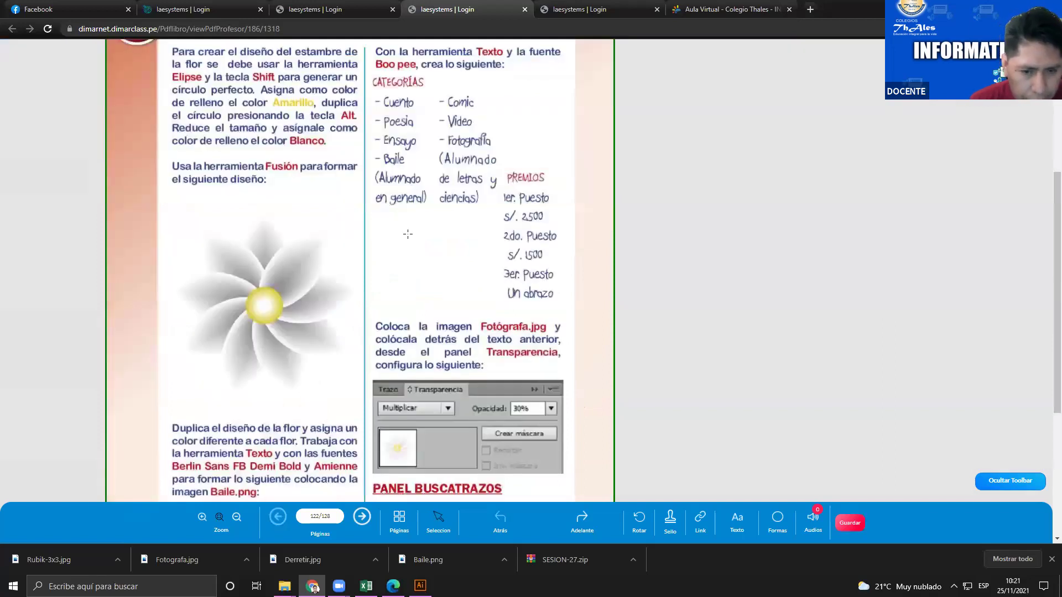
Return to Illustrator and rotate a copy of the petal about 37° around a point just below its base
key(alt+Tab)
click(11, 59)
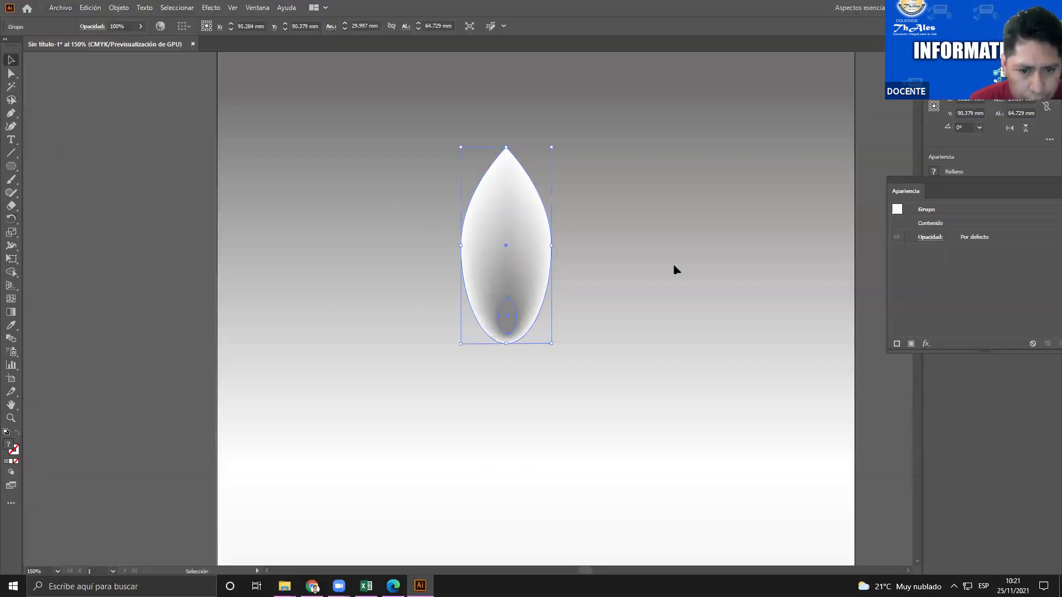
click(11, 219)
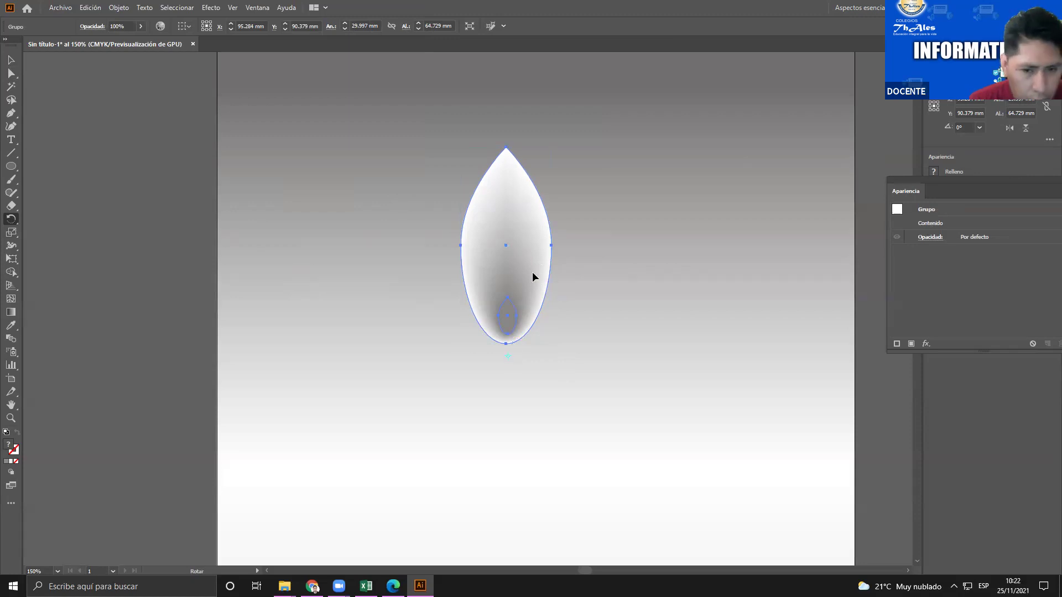
drag(509, 257, 473, 267)
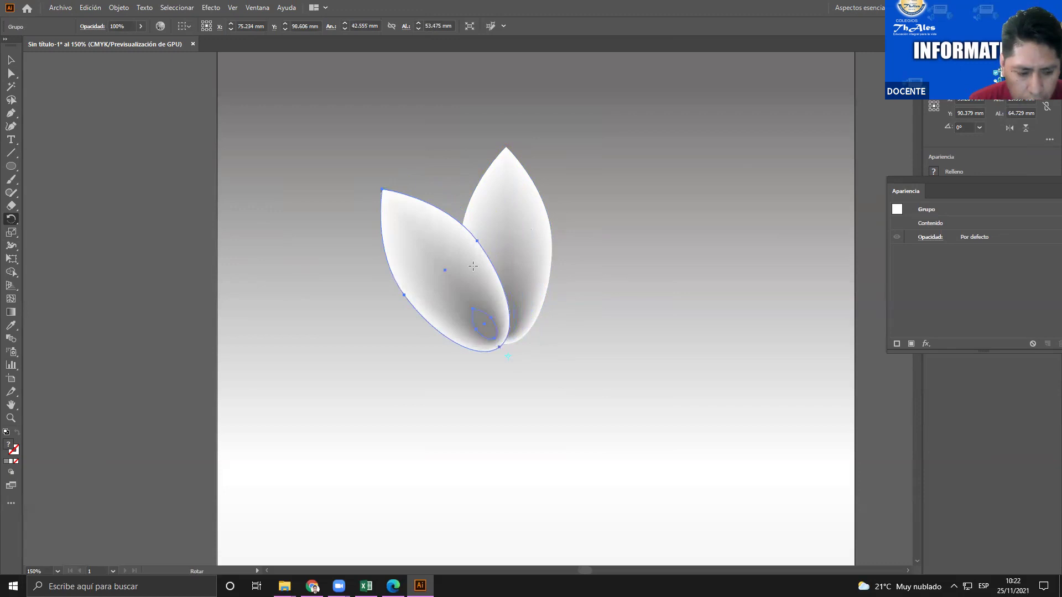
Repeat the rotated petal copy around the same center point until the petals form a full circle
key(ctrl+d)
key(ctrl+d)
key(ctrl+d)
key(ctrl+d)
key(ctrl+d)
key(ctrl+d)
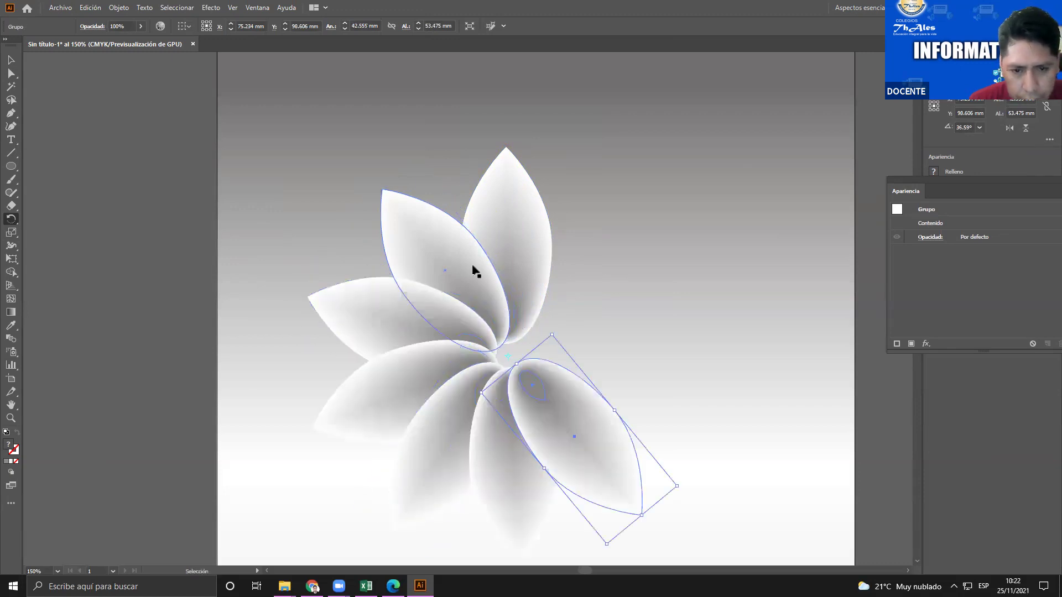
key(ctrl+d)
key(ctrl+d)
scroll(517, 280, down, 1)
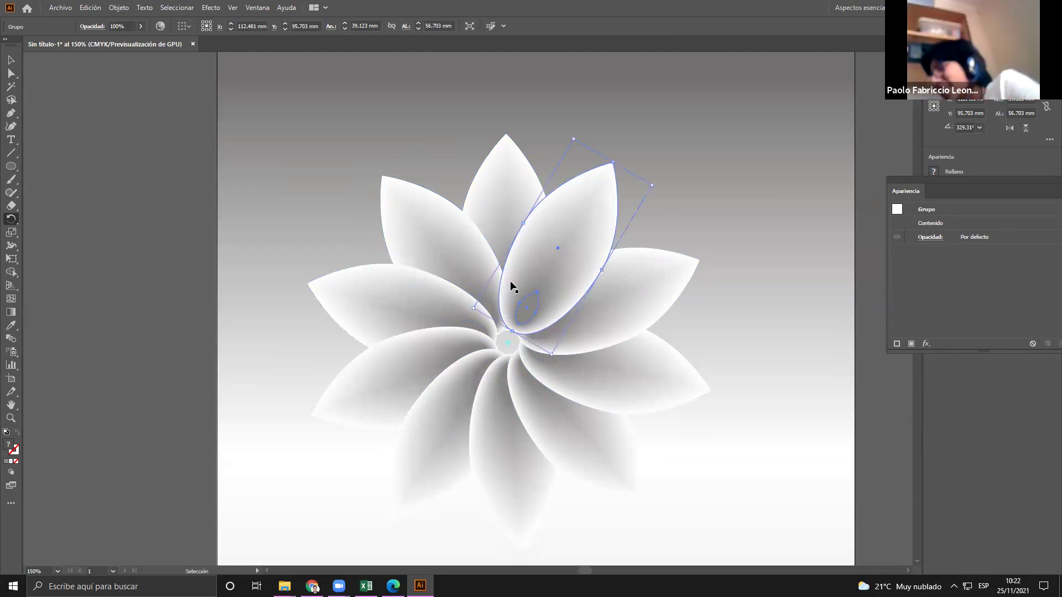
Undo all the rotated petal copies, leaving only the original upright petal
key(ctrl+z)
key(ctrl+z)
key(ctrl+z)
key(ctrl+z)
key(ctrl+z)
key(ctrl+z)
key(ctrl+z)
key(ctrl+z)
key(ctrl+z)
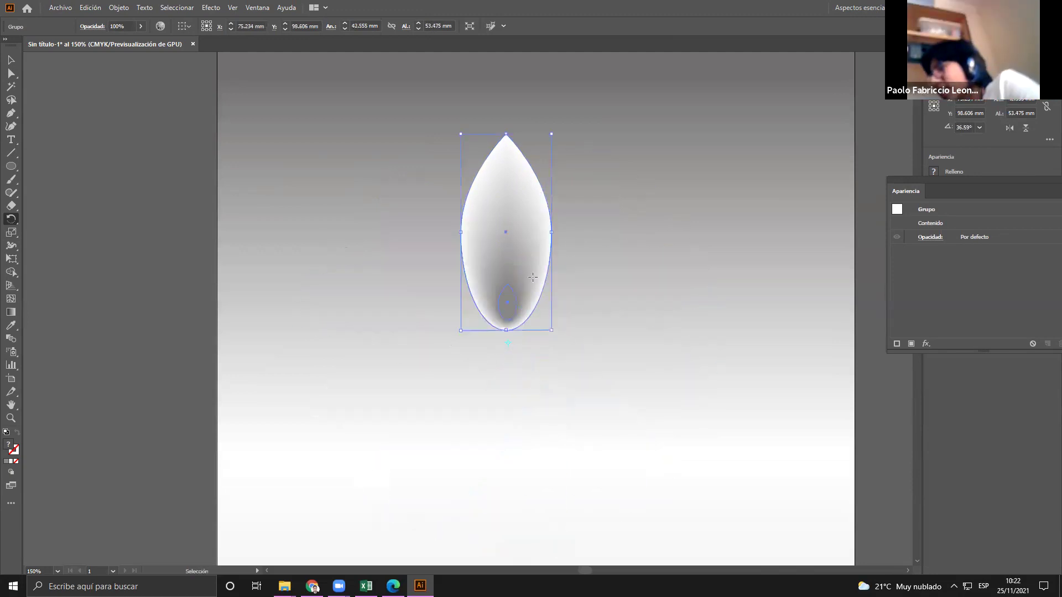
Select the upright petal and rotate a copy about 41° counterclockwise around a point just below its base
click(13, 61)
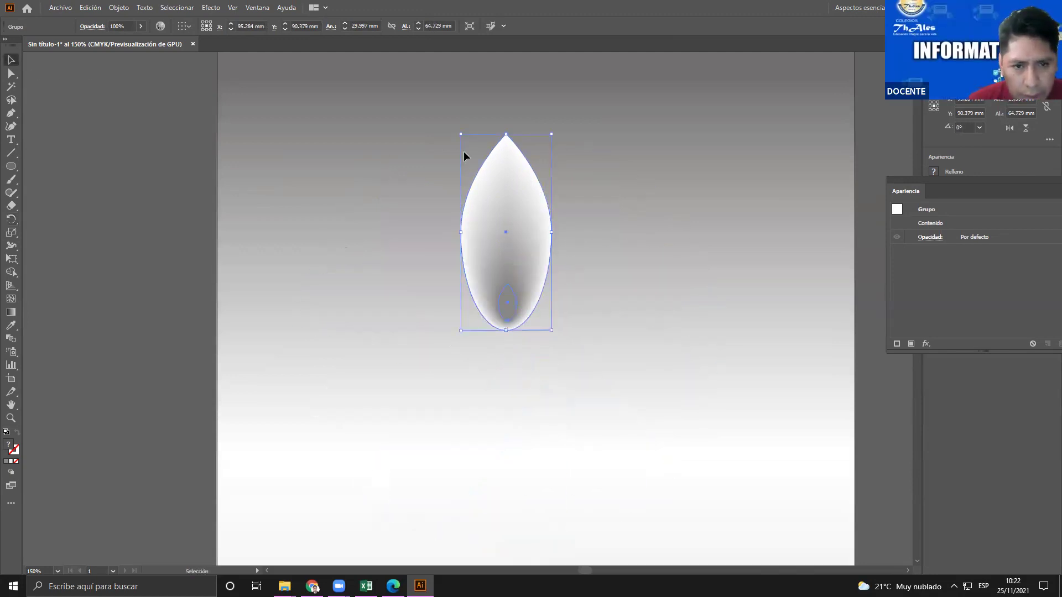
drag(397, 104, 645, 400)
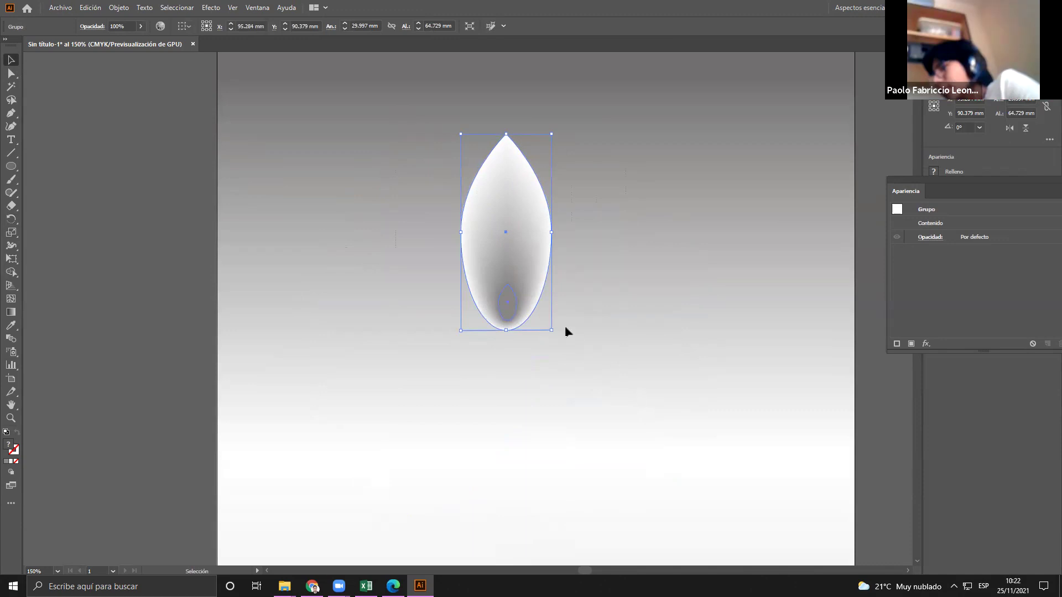
click(11, 221)
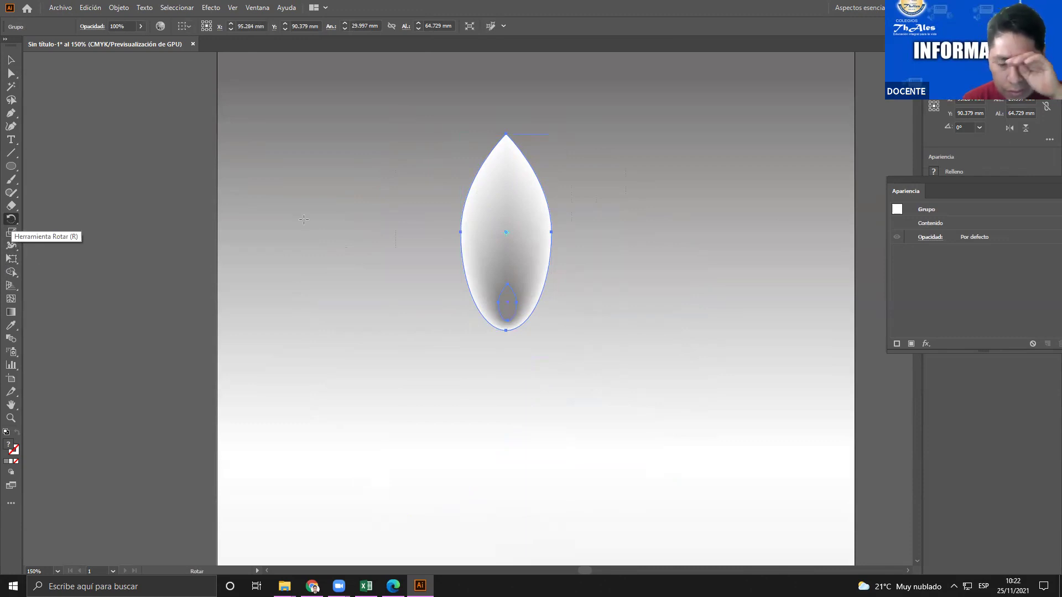
key(ctrl+1)
click(503, 336)
drag(498, 336, 524, 342)
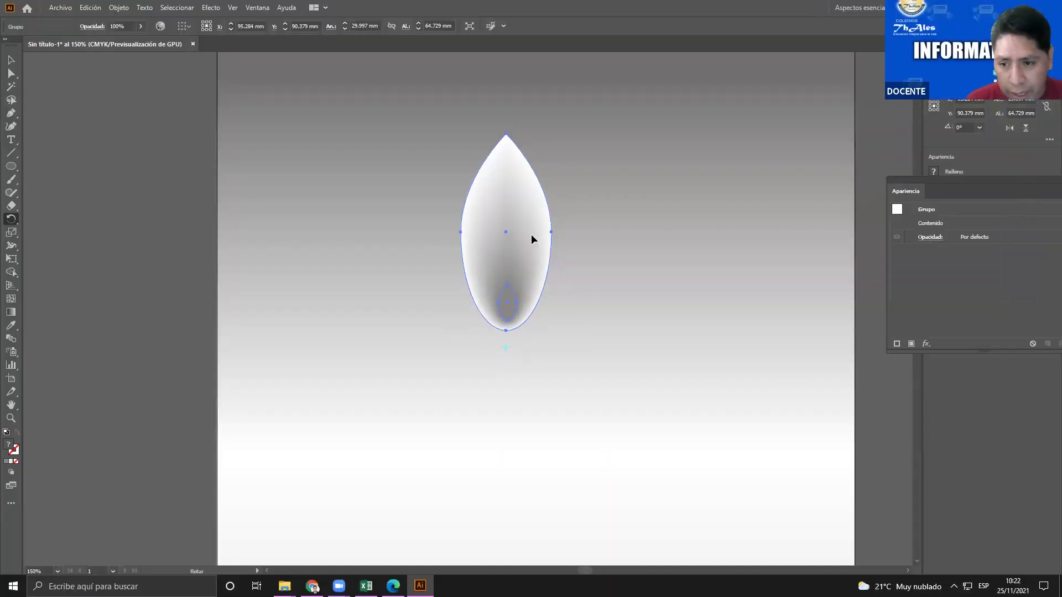
drag(531, 235, 456, 254)
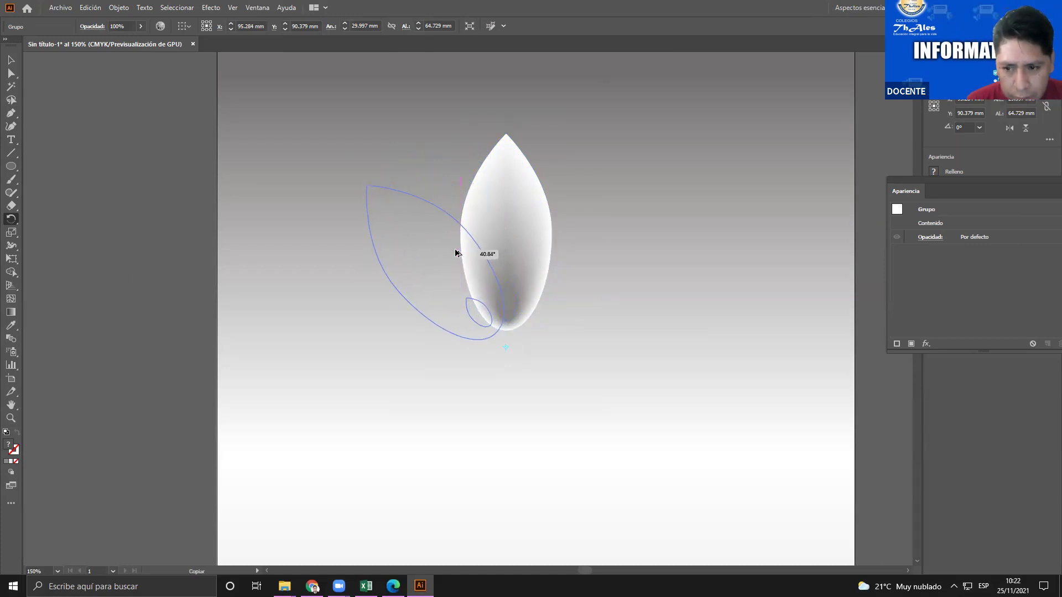
drag(456, 253, 456, 253)
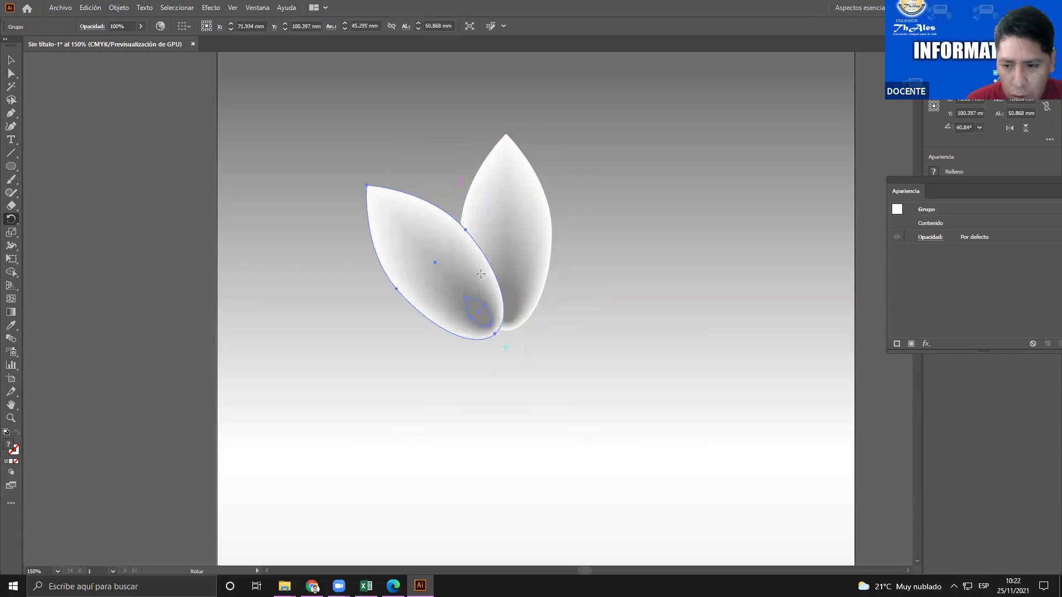
Repeat the rotated copy around the same center point to complete a nine-petal flower
key(ctrl+d)
key(ctrl+d)
key(ctrl+d)
key(ctrl+d)
key(ctrl+d)
key(ctrl+d)
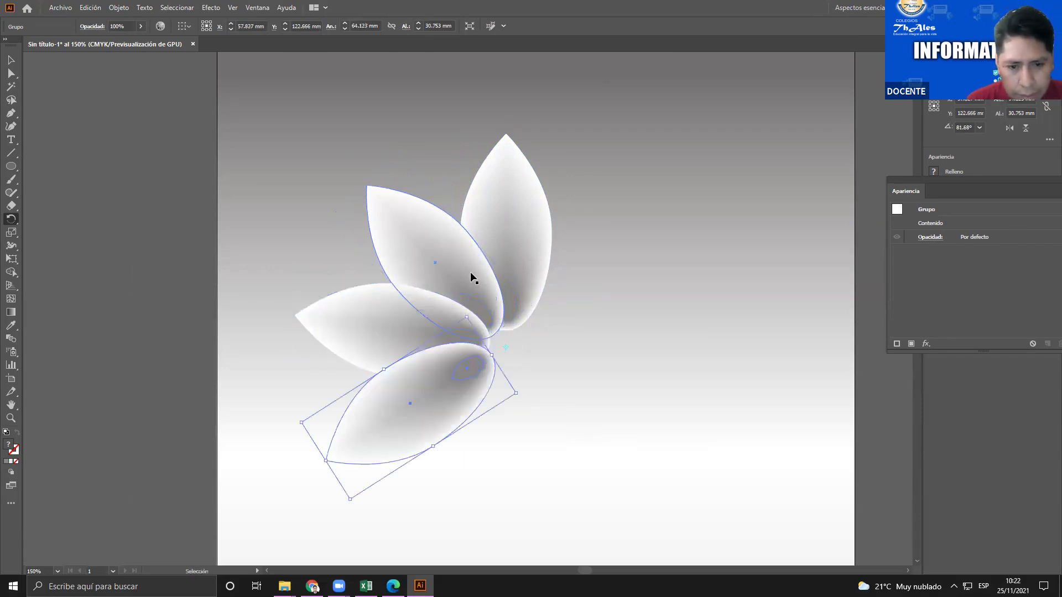
key(ctrl+d)
key(ctrl+d)
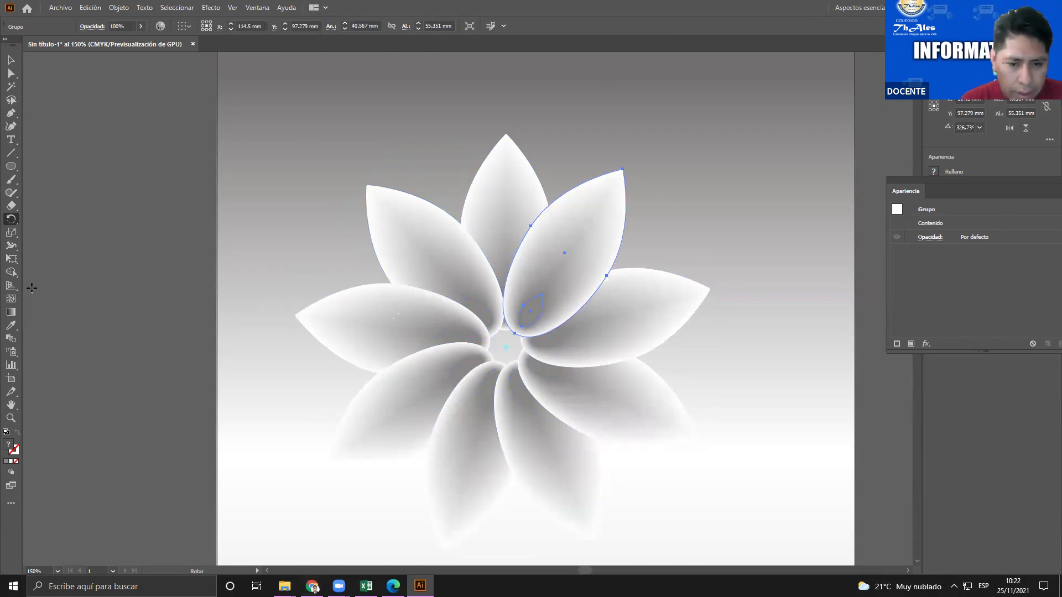
Draw a circle over the flower's center with the Ellipse tool, covering the petals' inner ends
click(11, 166)
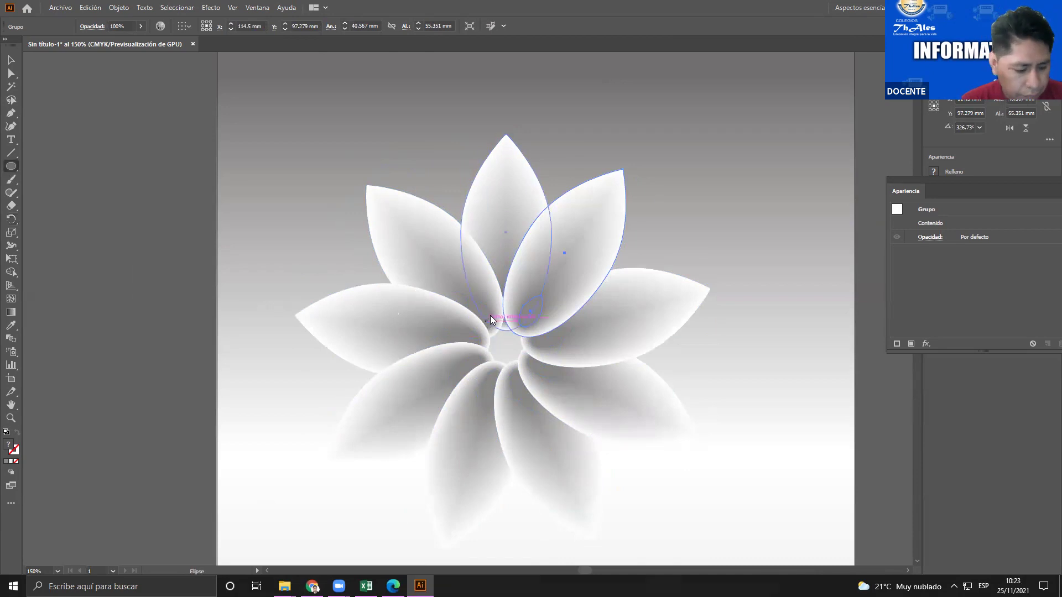
drag(535, 380, 554, 387)
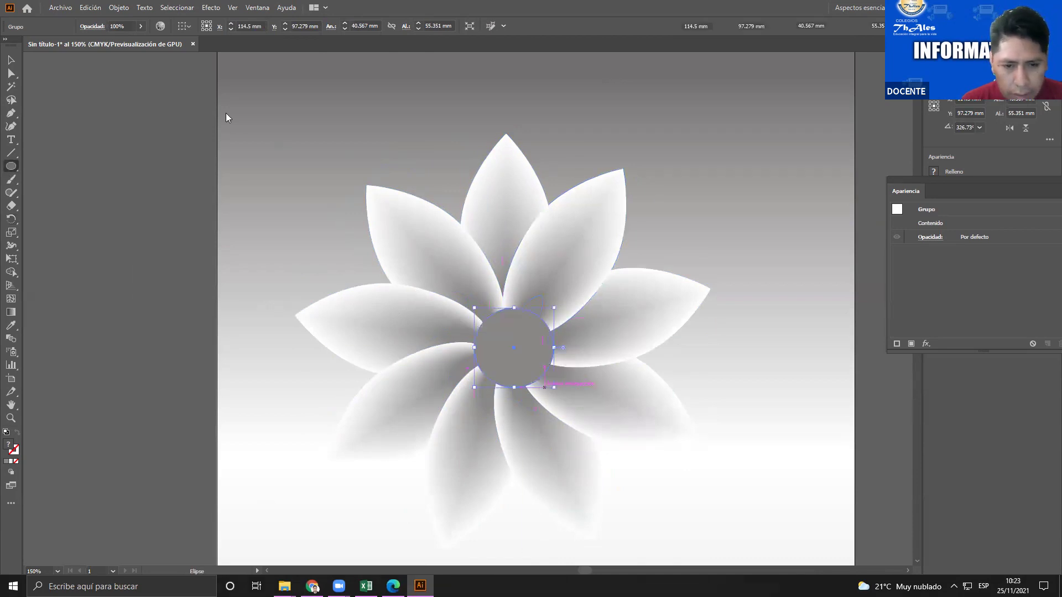
Fill the center circle with yellow and move it slightly up and left to center it on the petals
click(95, 26)
click(46, 46)
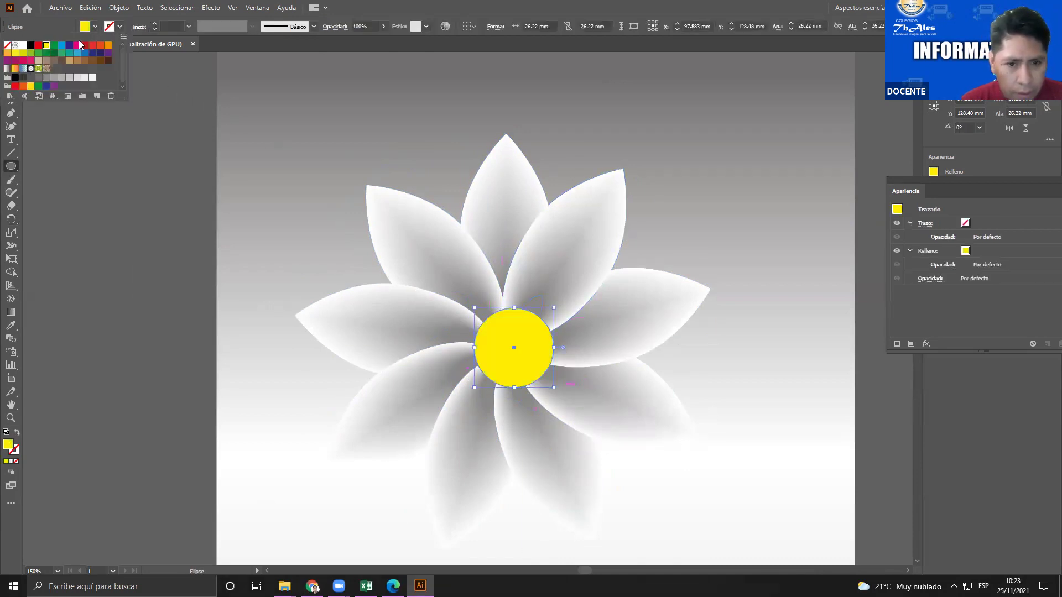
click(9, 61)
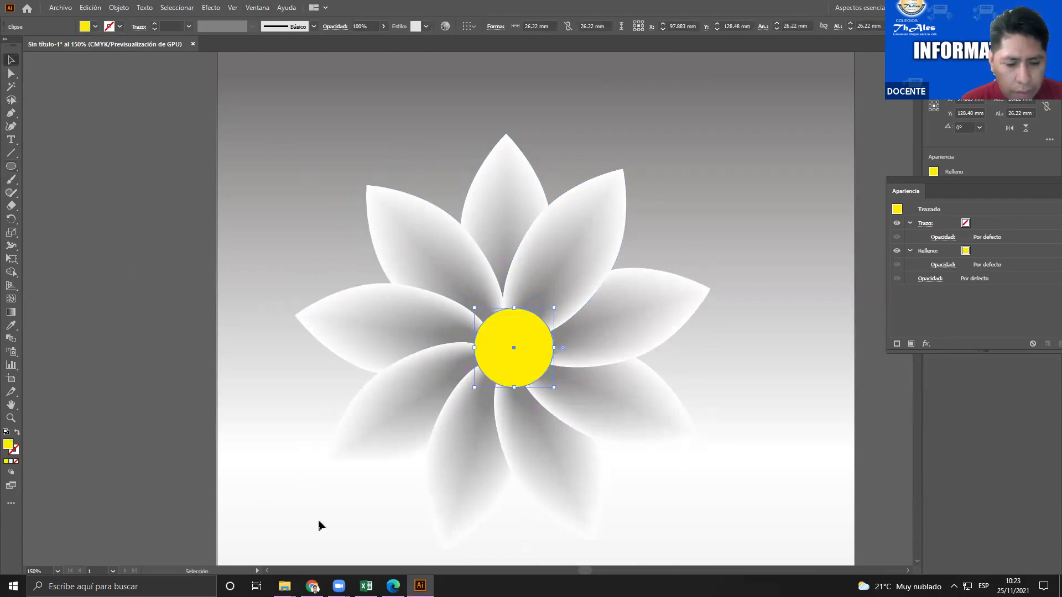
drag(516, 360, 507, 355)
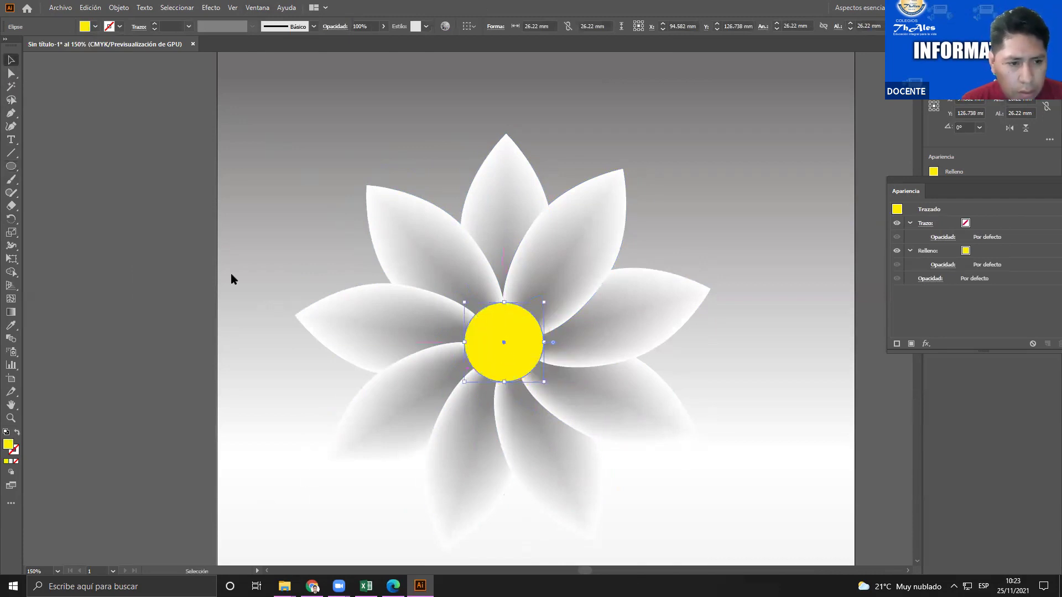
Apply a gradient to the center circle, make it radial and remove its middle color stop
click(258, 8)
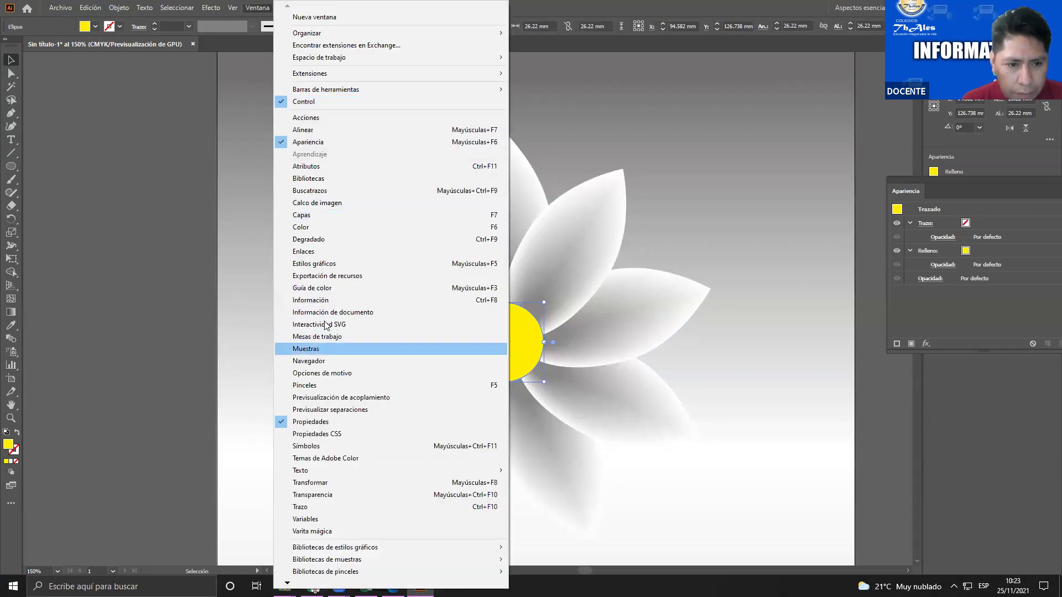
click(310, 239)
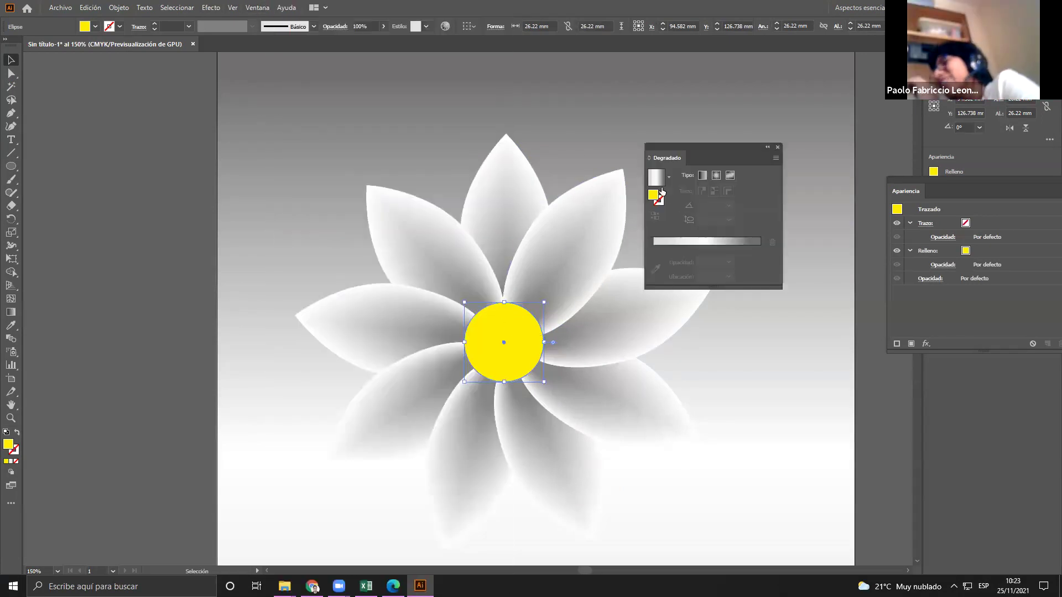
click(656, 176)
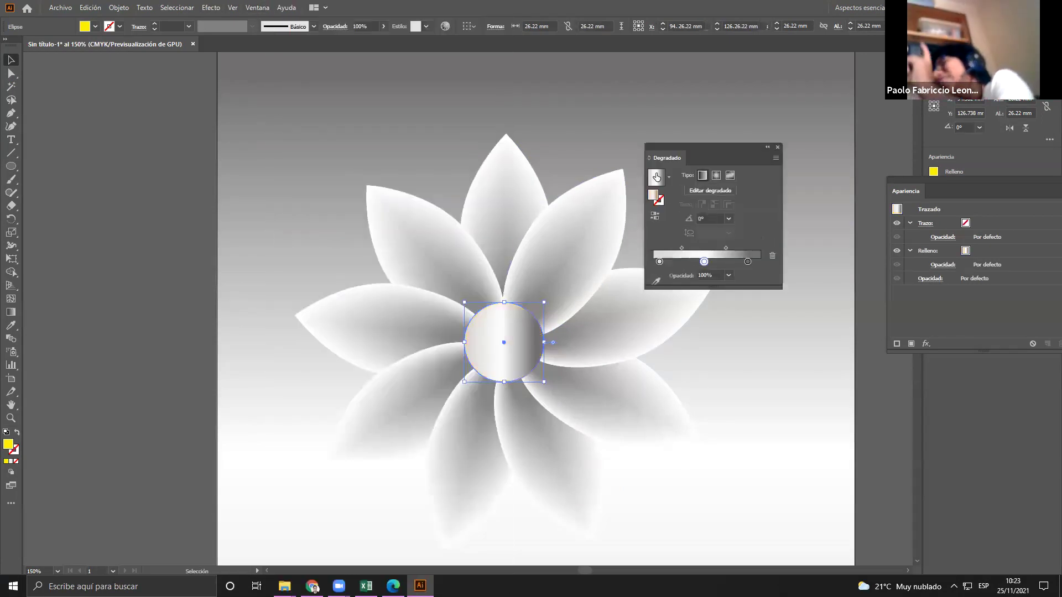
click(716, 175)
drag(704, 262, 704, 281)
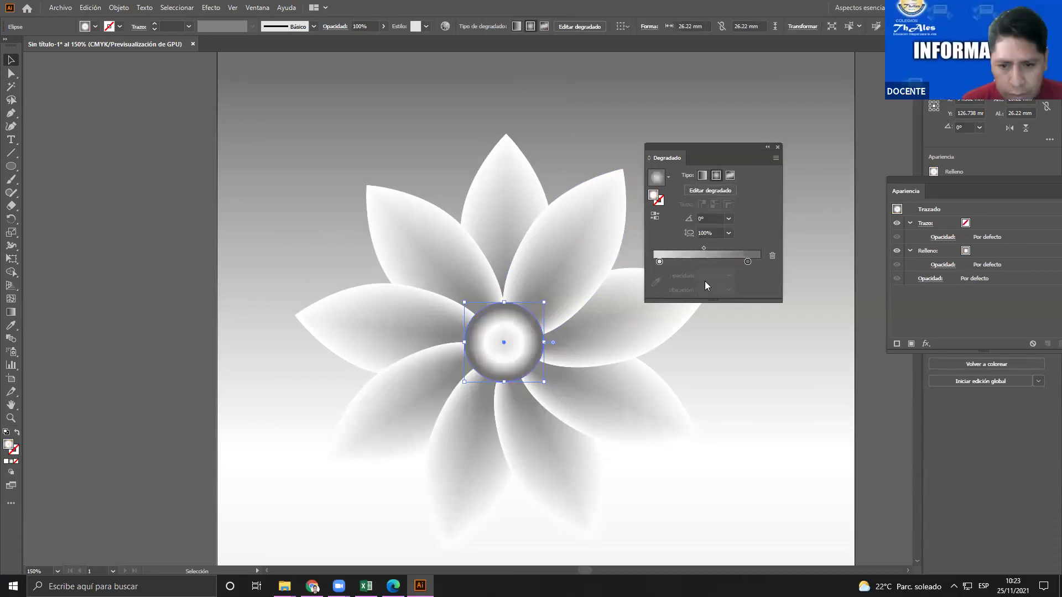
Set the radial gradient's outer color stop to yellow and shift the gradient midpoint to about 60%
click(748, 261)
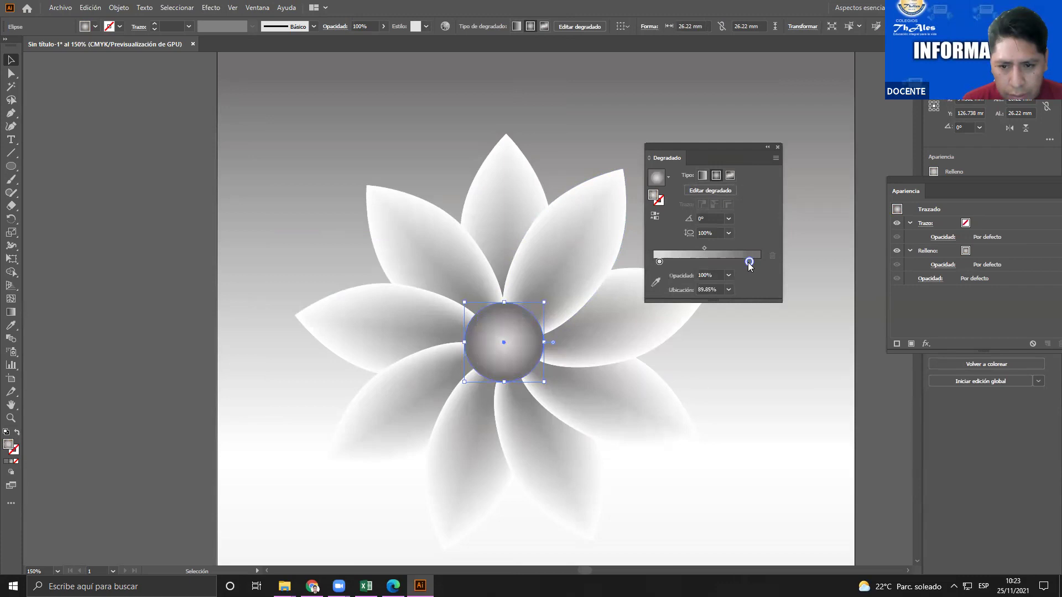
double_click(748, 262)
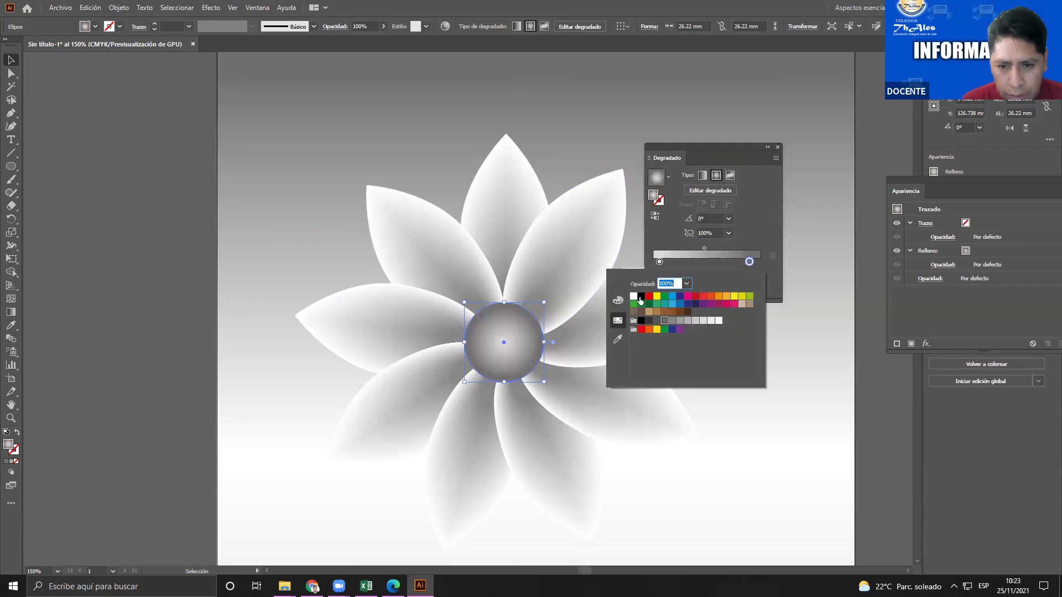
click(657, 296)
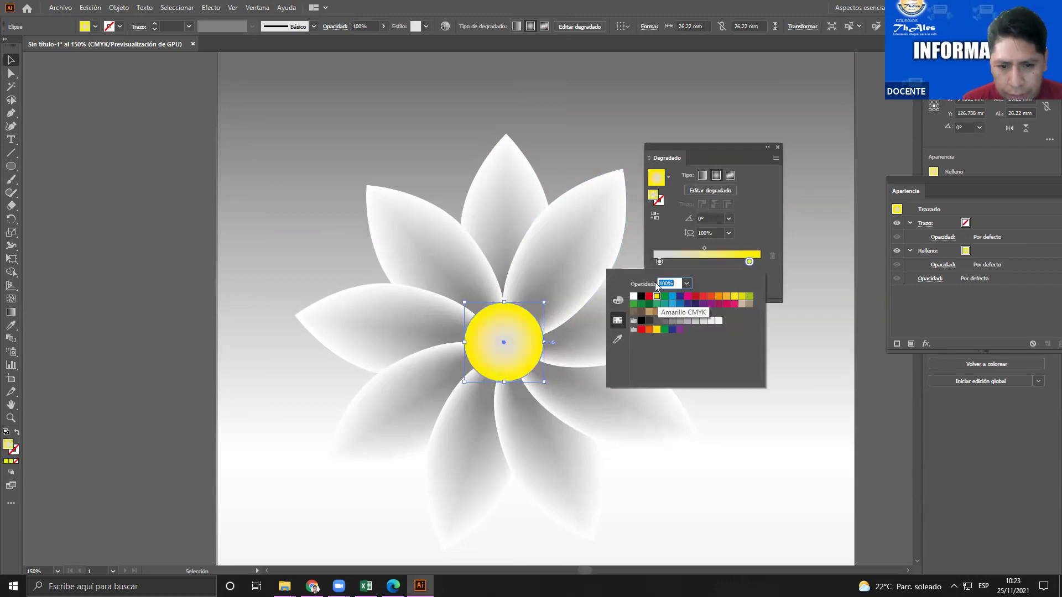
click(705, 250)
click(713, 248)
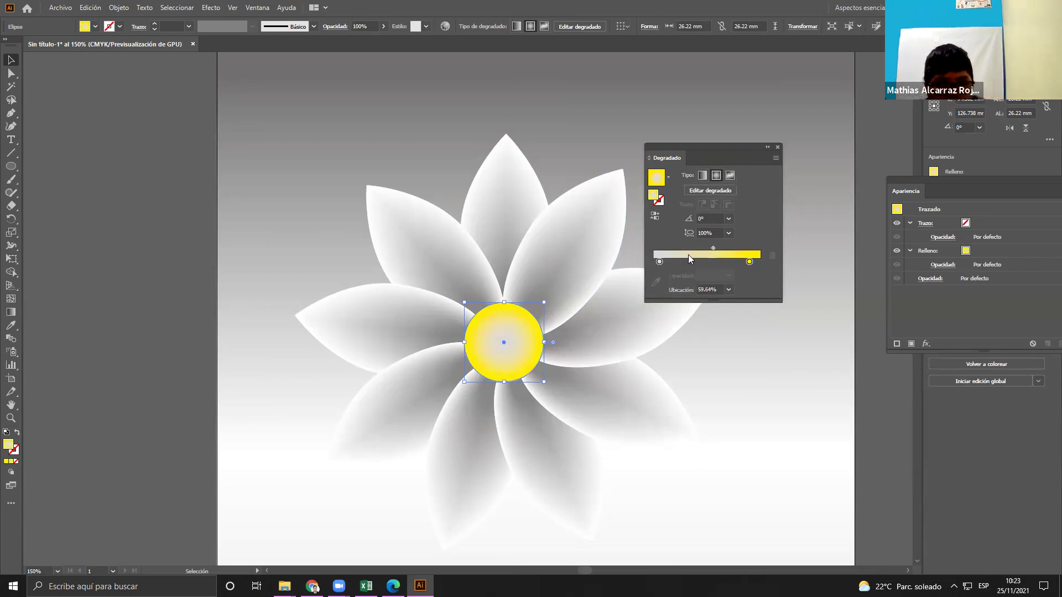
Move the gradient's inner color stop to 0% and make it white, then close the gradient settings and deselect the circle
drag(659, 261, 652, 261)
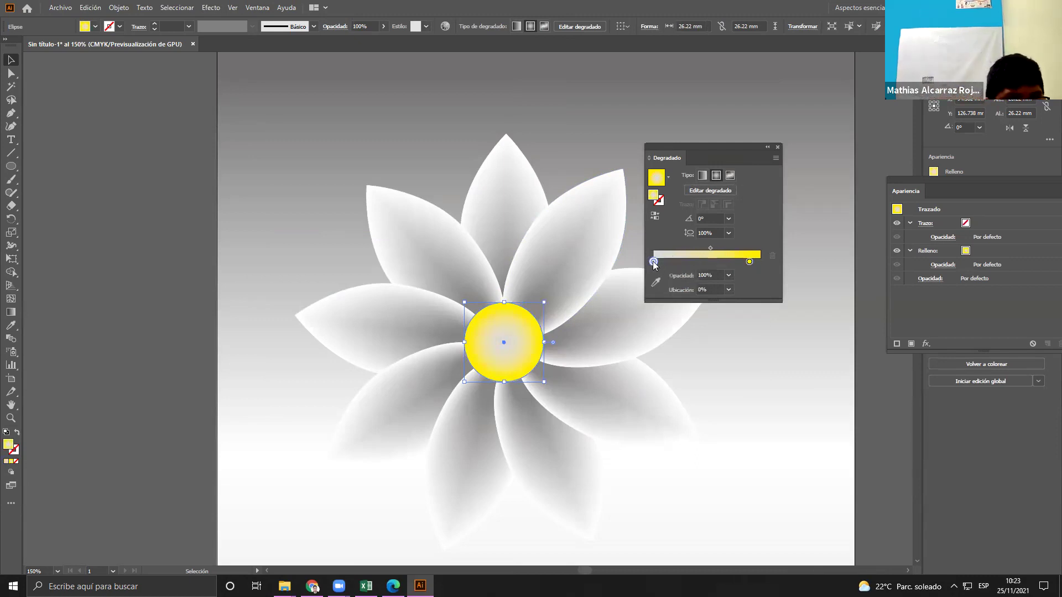
double_click(653, 261)
click(634, 296)
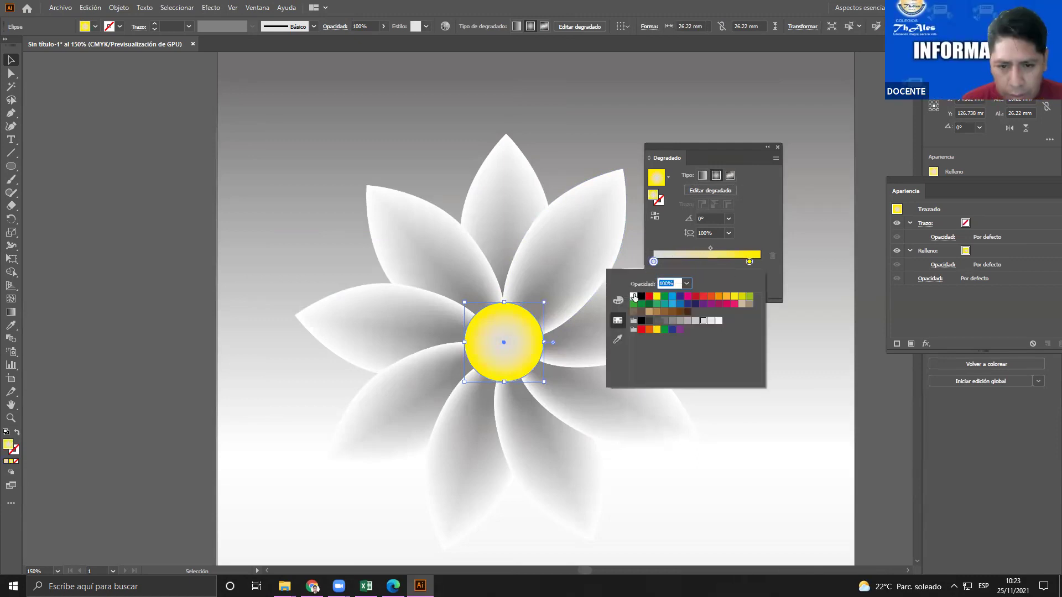
click(777, 145)
click(777, 145)
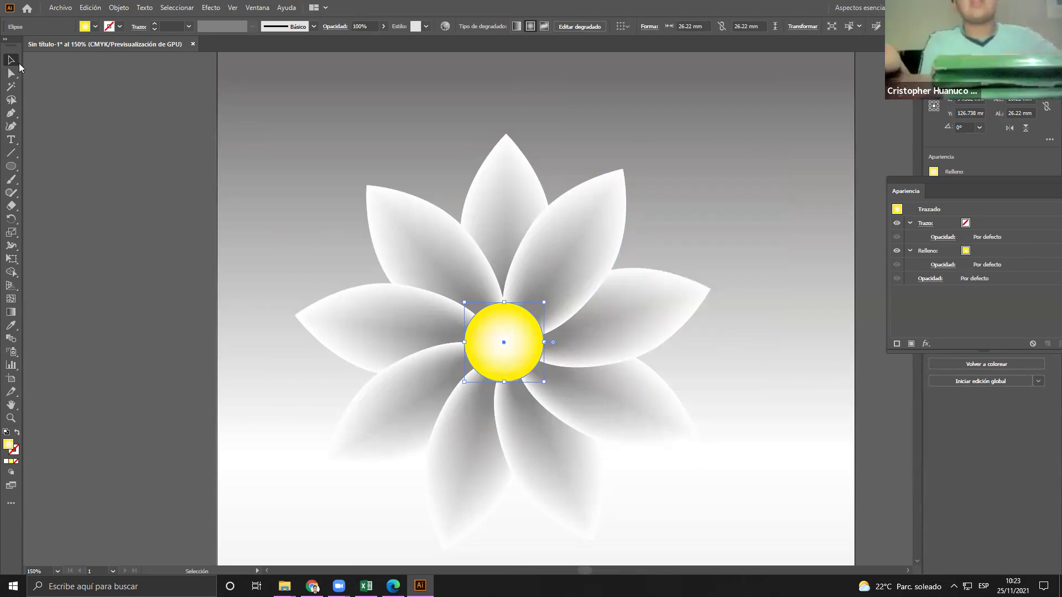
click(97, 142)
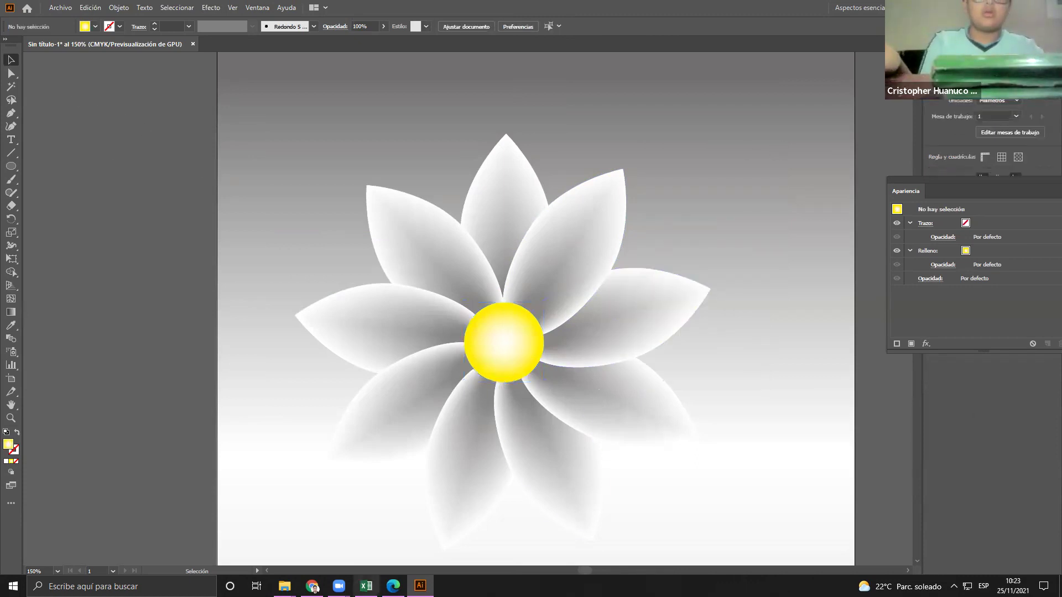
Switch to the browser to check the workbook's stamen and flower instructions, and return to the Illustrator drawing
click(314, 588)
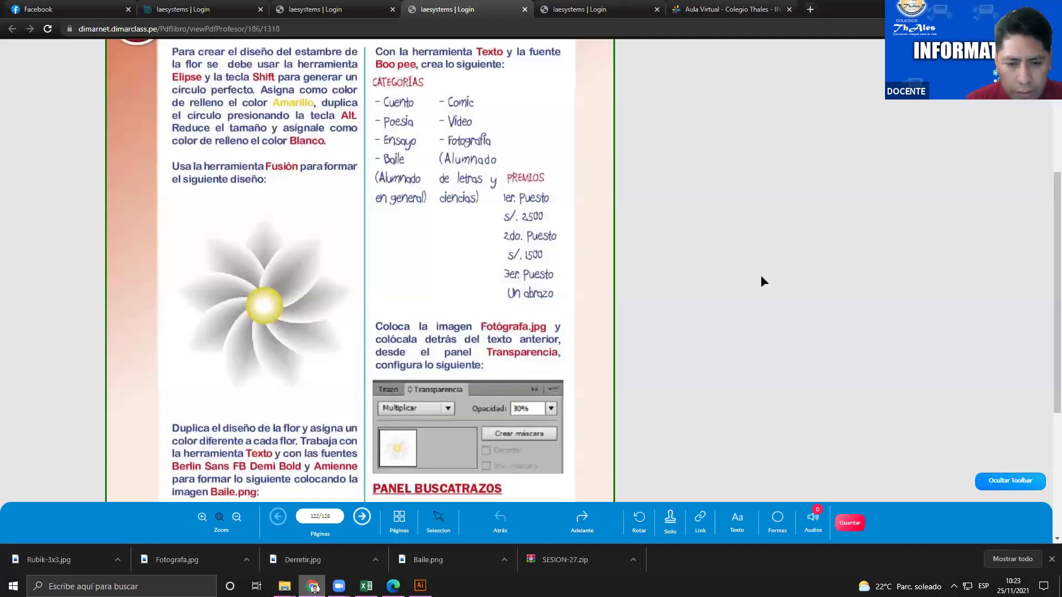
key(alt+Tab)
click(520, 355)
click(764, 343)
Select the whole flower, shrink it to about half its size and place it in the poster's upper-left corner
scroll(573, 357, down, 2)
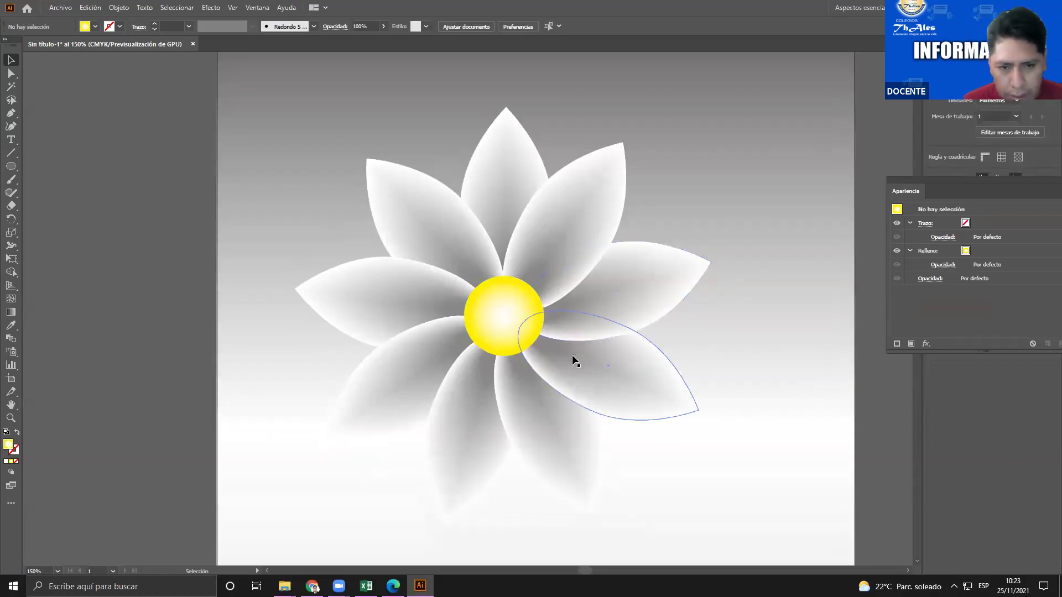
scroll(571, 353, down, 1)
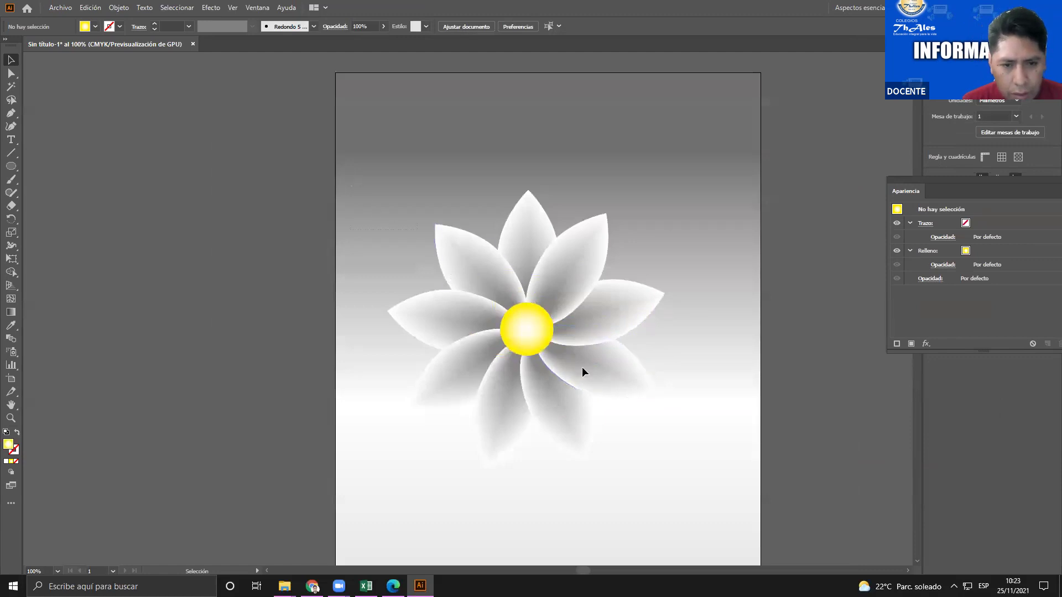
key(ctrl+a)
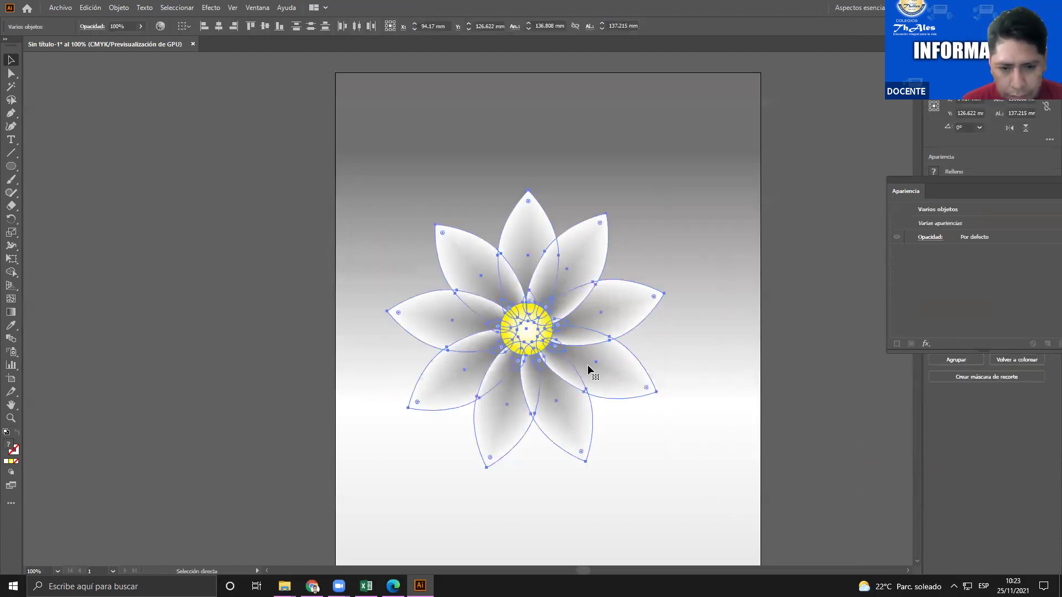
drag(615, 348, 563, 232)
click(564, 309)
click(539, 307)
drag(614, 352, 471, 211)
drag(410, 169, 578, 298)
click(671, 347)
drag(486, 243, 447, 191)
click(642, 354)
key(ctrl+z)
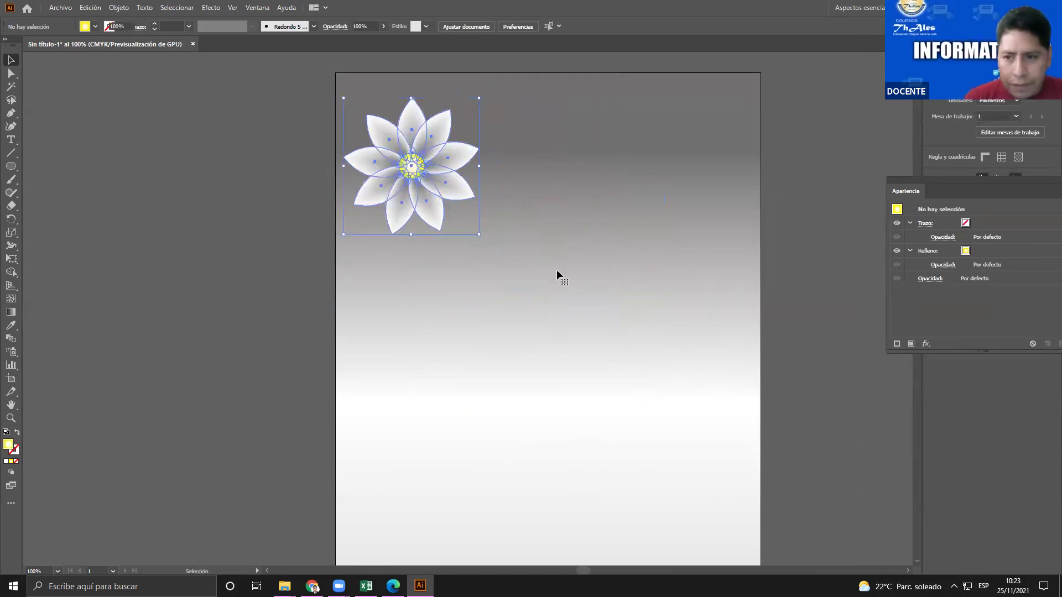
Draw a tall ellipse about 18 × 43.6 mm on the empty area to the right of the flower
key(l)
drag(579, 203, 617, 292)
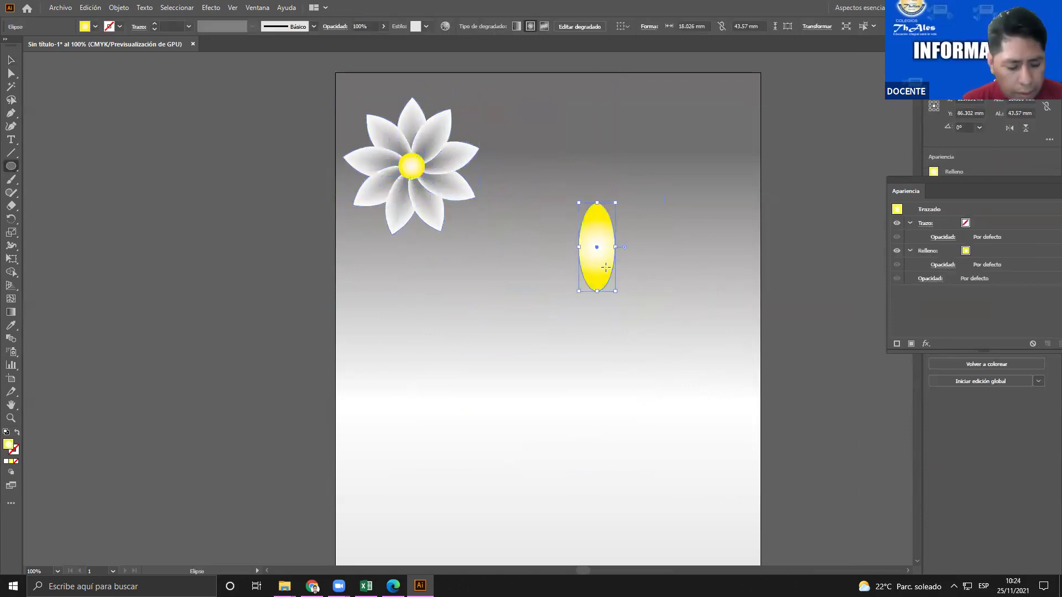
scroll(611, 264, up, 1)
Rotate copies of the ellipse about 35° counterclockwise around a point just below its base to form a ten-petal flower
click(11, 219)
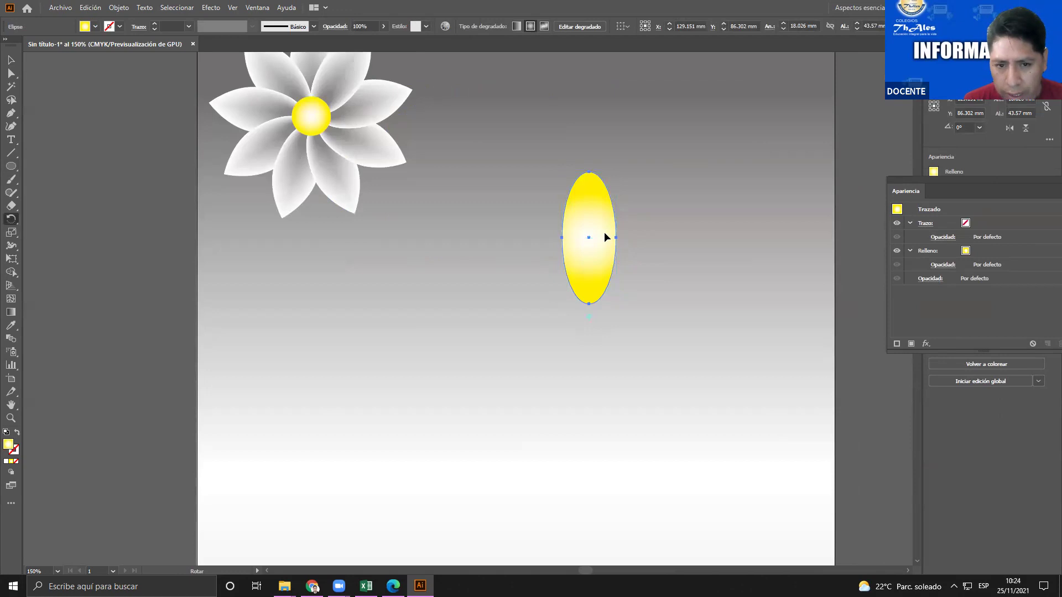
drag(592, 237, 557, 245)
key(ctrl+d)
key(ctrl+d)
key(ctrl+d)
key(ctrl+d)
key(ctrl+d)
key(ctrl+d)
key(ctrl+d)
key(ctrl+d)
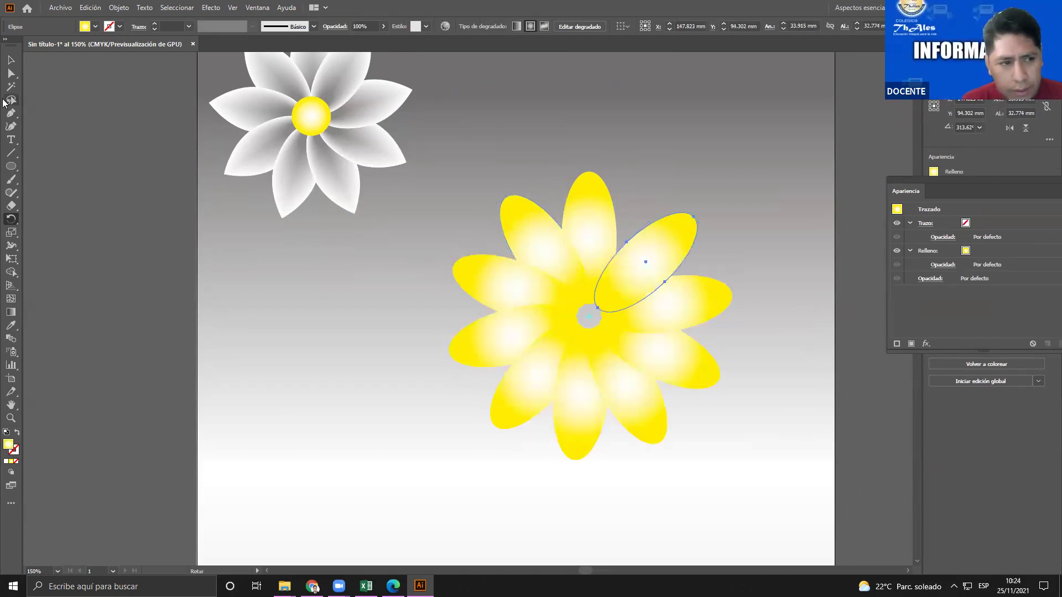
Select all the petals of the yellow practice flower and delete them
key(v)
drag(444, 165, 791, 507)
key(Delete)
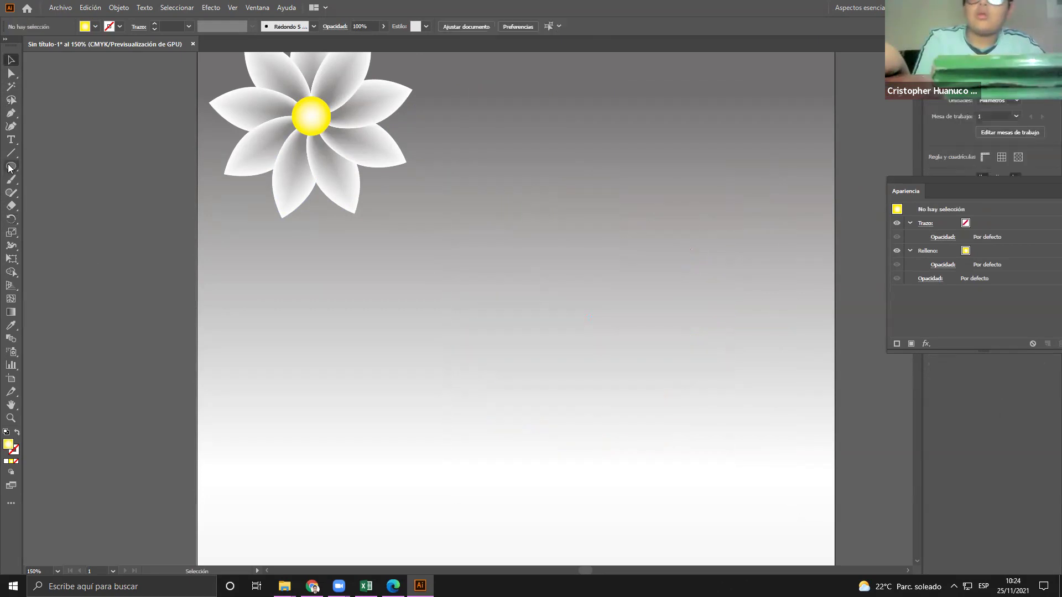
Draw a tall ellipse about 13 × 35 mm and make three rotated copies about 28° apart counterclockwise around a point below its base
click(10, 167)
drag(555, 181, 594, 288)
click(11, 219)
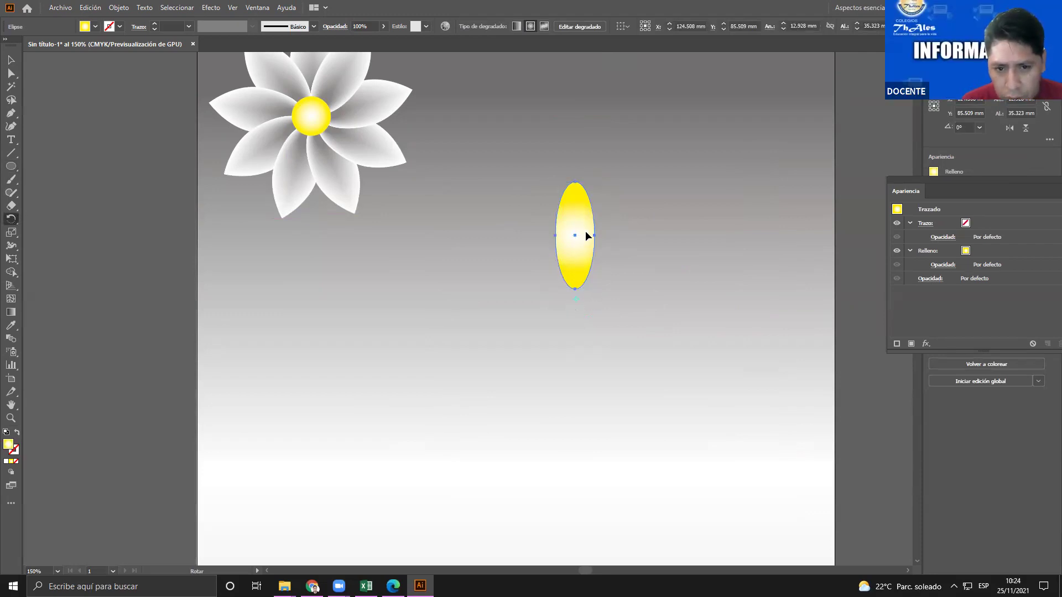
drag(555, 232, 573, 244)
key(ctrl+d)
key(ctrl+d)
key(ctrl+d)
key(ctrl+d)
key(ctrl+d)
key(ctrl+d)
key(ctrl+d)
key(ctrl+d)
key(ctrl+d)
key(ctrl+d)
key(ctrl+d)
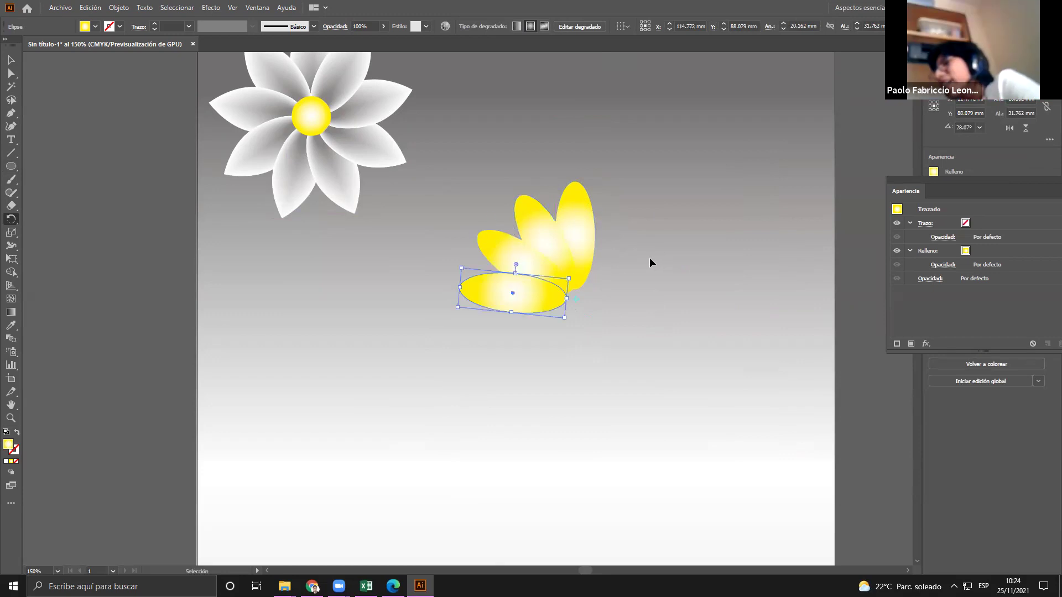
Delete the yellow ellipse together with its rotated copies
key(v)
drag(450, 145, 762, 489)
key(Delete)
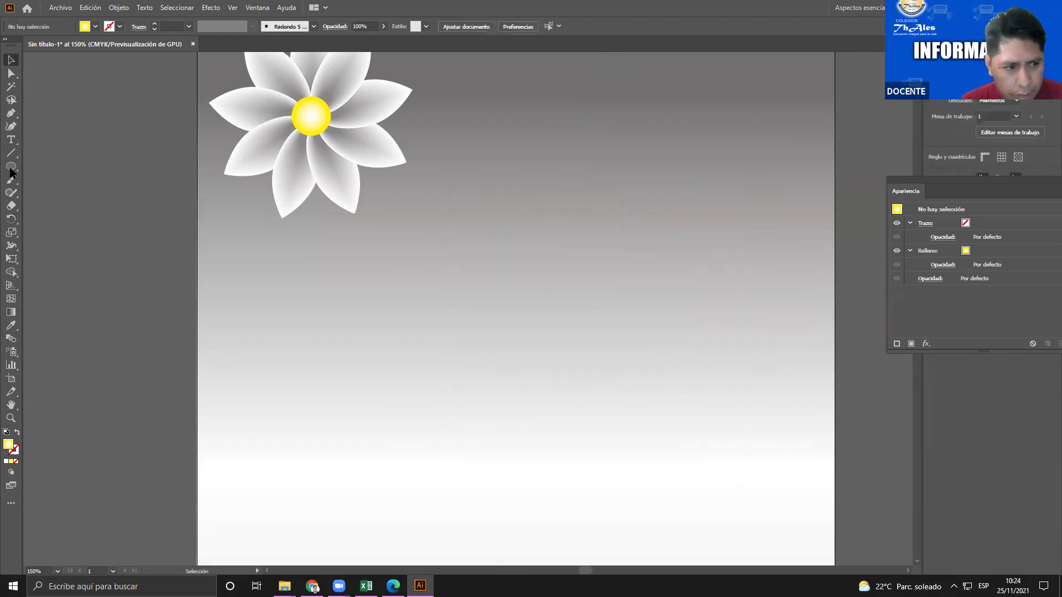
Draw a tall ellipse about 13.8 × 33.7 mm and set its rotation center just below its base
click(11, 167)
drag(571, 194, 612, 307)
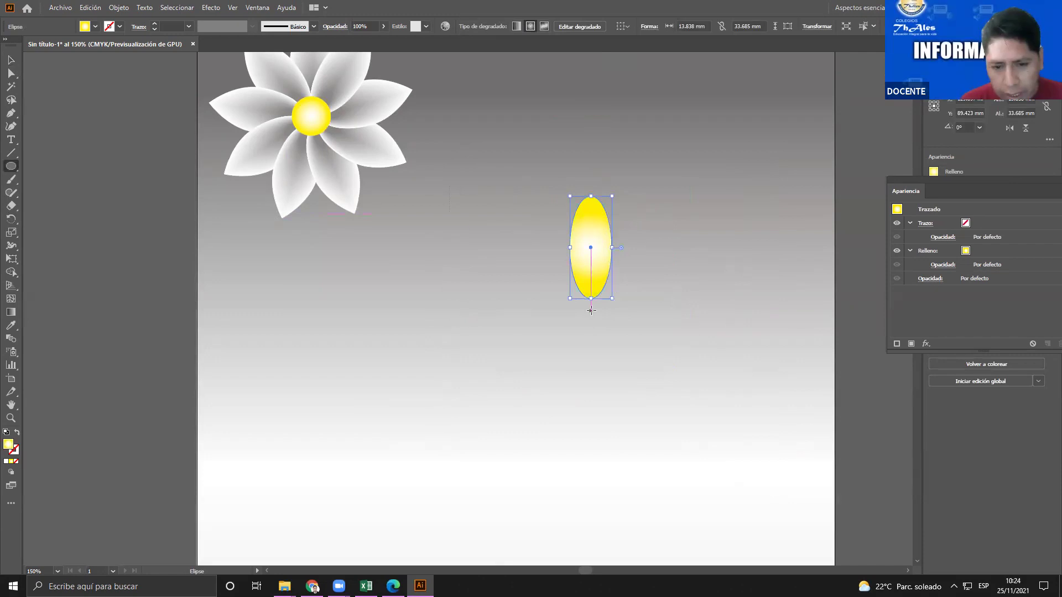
click(591, 307)
click(557, 304)
key(r)
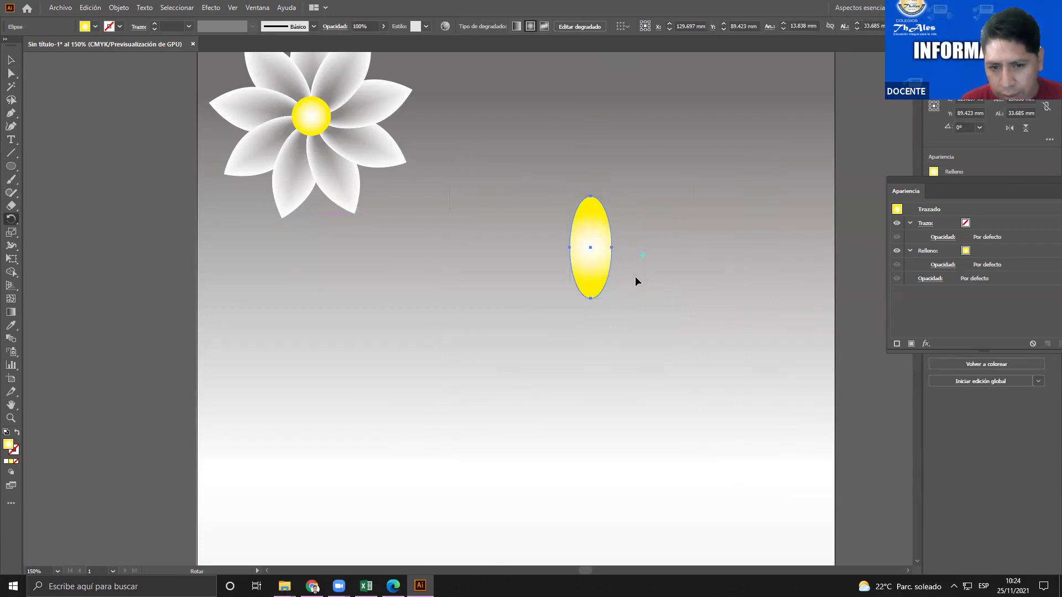
click(588, 308)
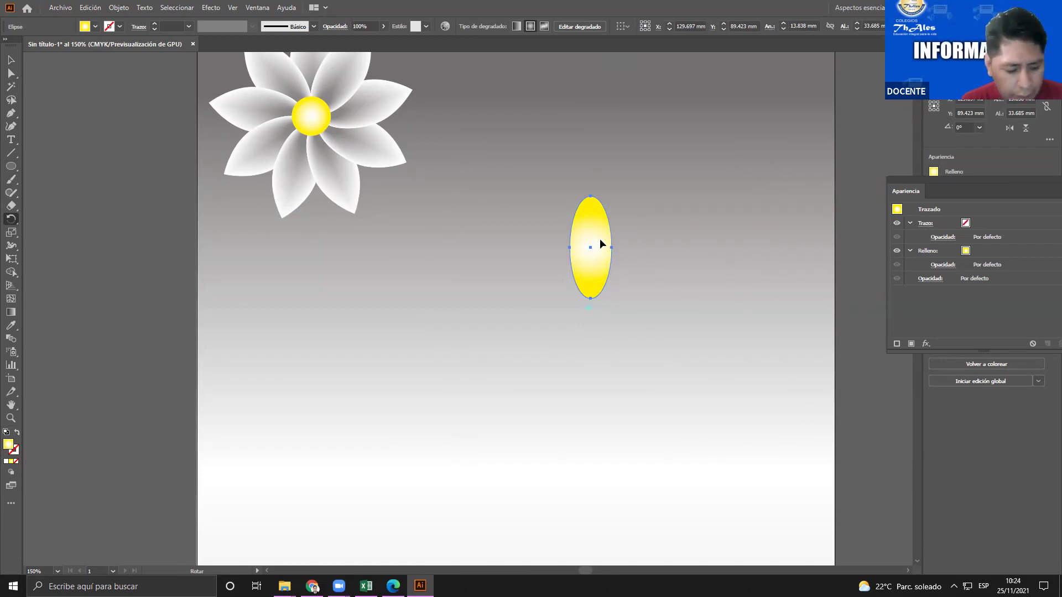
Rotate a copy of the ellipse about 35° counterclockwise and keep repeating it until the overlapping petals form a dense ring
drag(599, 241, 550, 234)
key(ctrl+d)
key(ctrl+d)
key(ctrl+d)
key(ctrl+d)
key(ctrl+d)
key(ctrl+d)
key(ctrl+d)
key(ctrl+d)
key(ctrl+d)
key(ctrl+d)
key(ctrl+d)
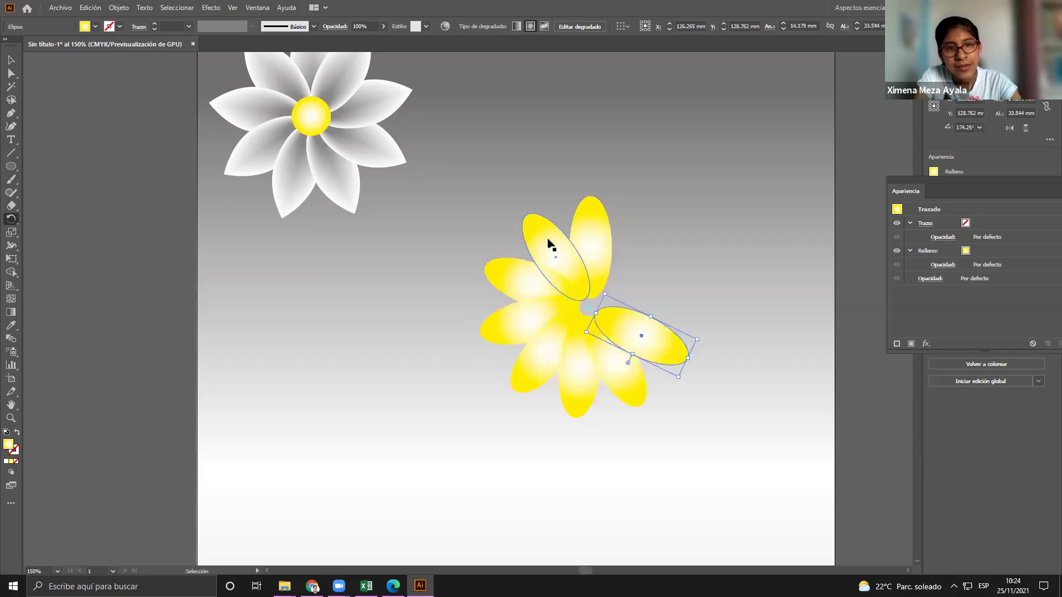
key(ctrl+d)
key(ctrl+d)
key(ctrl+d)
key(ctrl+d)
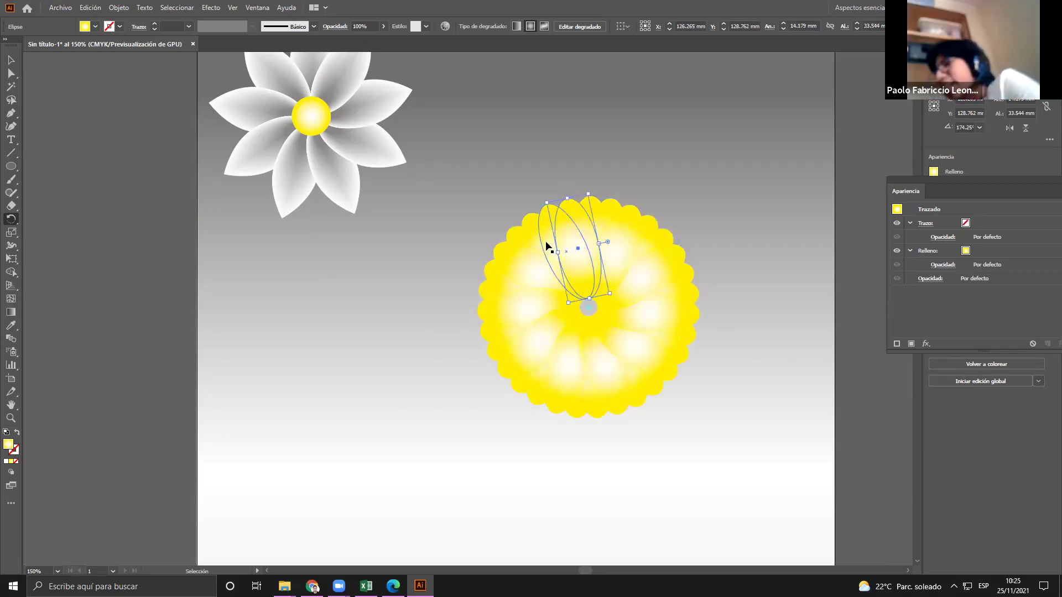
Select the whole ring of overlapping yellow petals and delete it
click(12, 61)
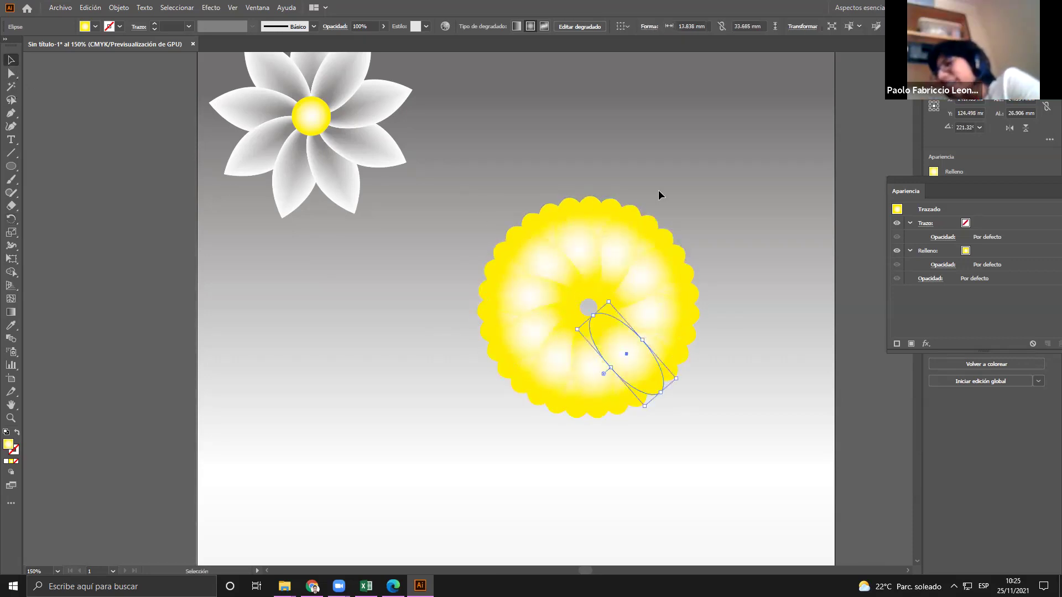
drag(461, 176, 783, 492)
key(Delete)
Draw a tall ellipse about 10 × 27 mm and rotate a copy about 29° counterclockwise around a point just below its base
click(11, 166)
drag(573, 247, 603, 329)
click(11, 219)
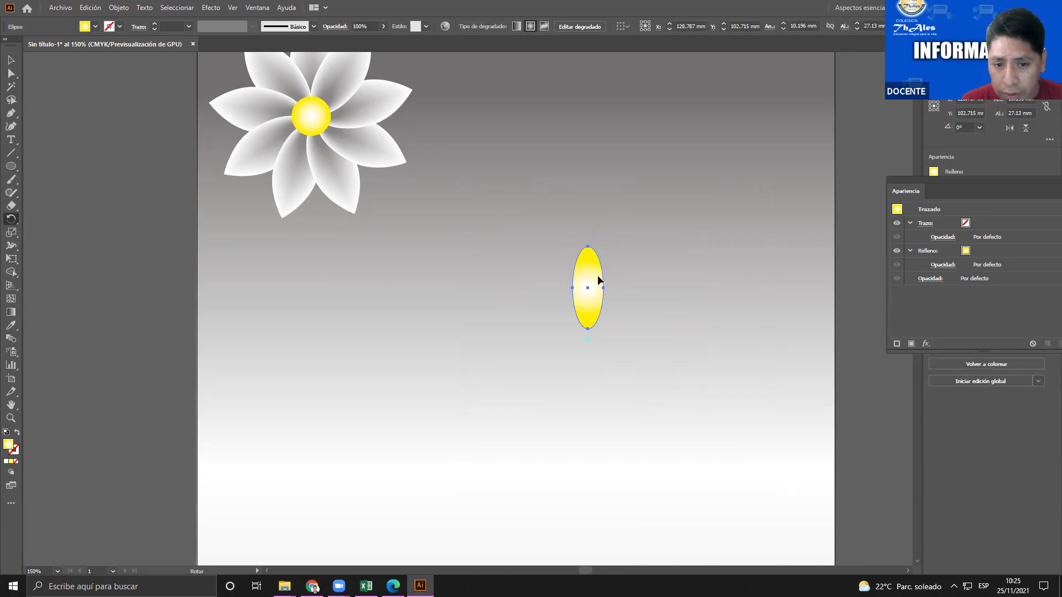
drag(595, 279, 570, 293)
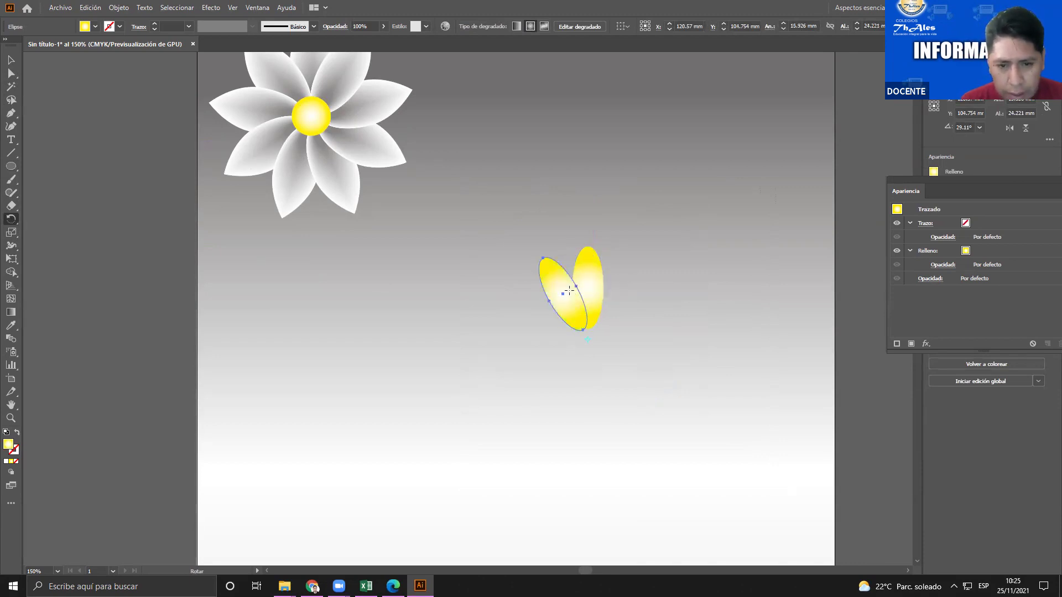
Repeat the rotated ellipse copy until the overlapping yellow petals form a closed ring, and delete the whole ring
key(ctrl+d)
key(ctrl+d)
key(ctrl+d)
key(ctrl+d)
key(ctrl+d)
key(ctrl+d)
key(ctrl+d)
key(ctrl+d)
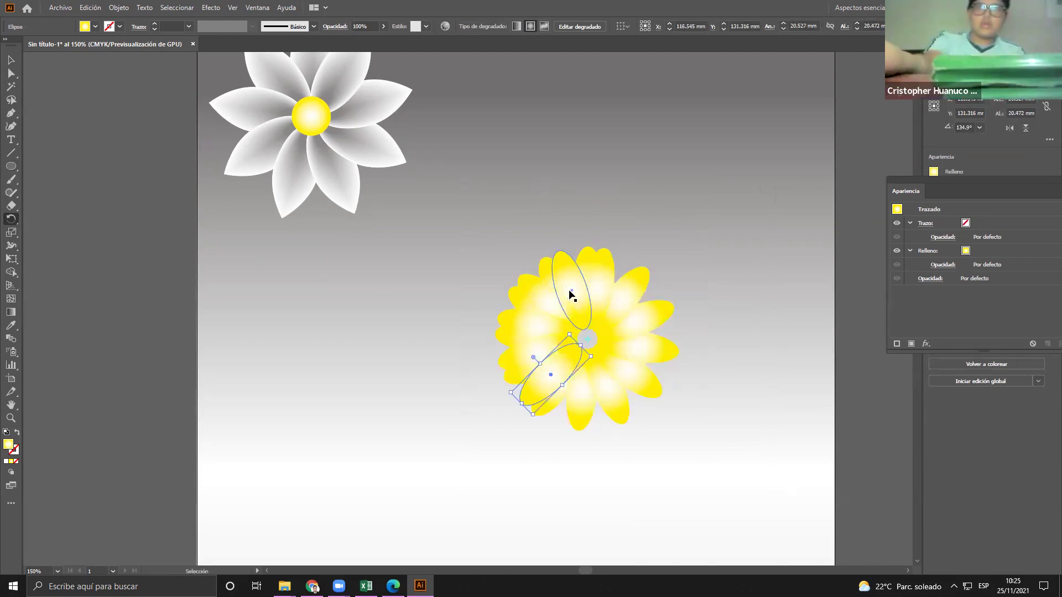
key(ctrl+d)
key(ctrl+d)
key(ctrl+d)
key(ctrl+d)
key(ctrl+d)
key(ctrl+d)
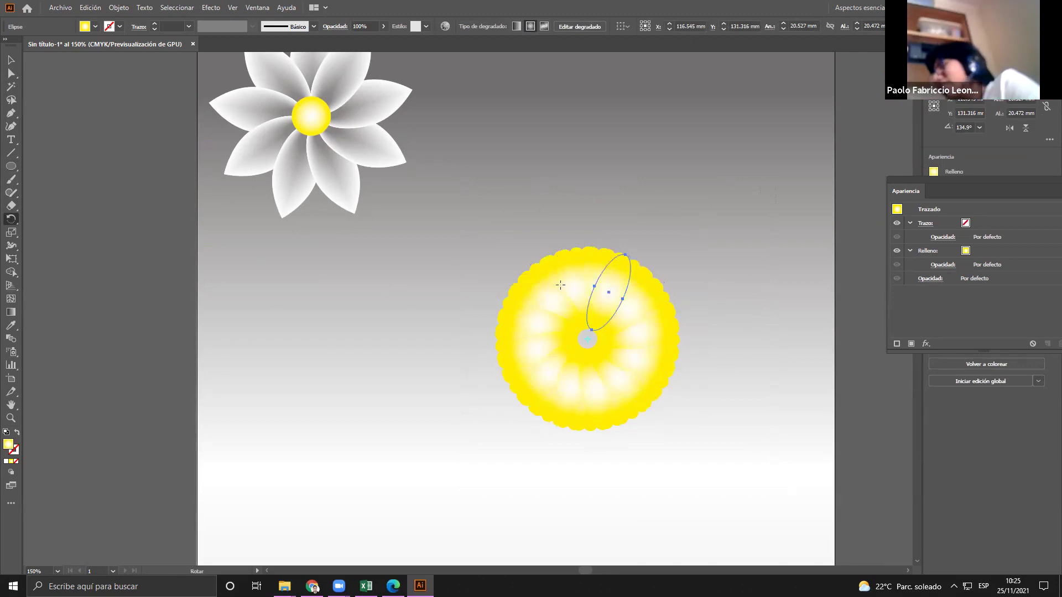
click(11, 60)
drag(488, 235, 740, 479)
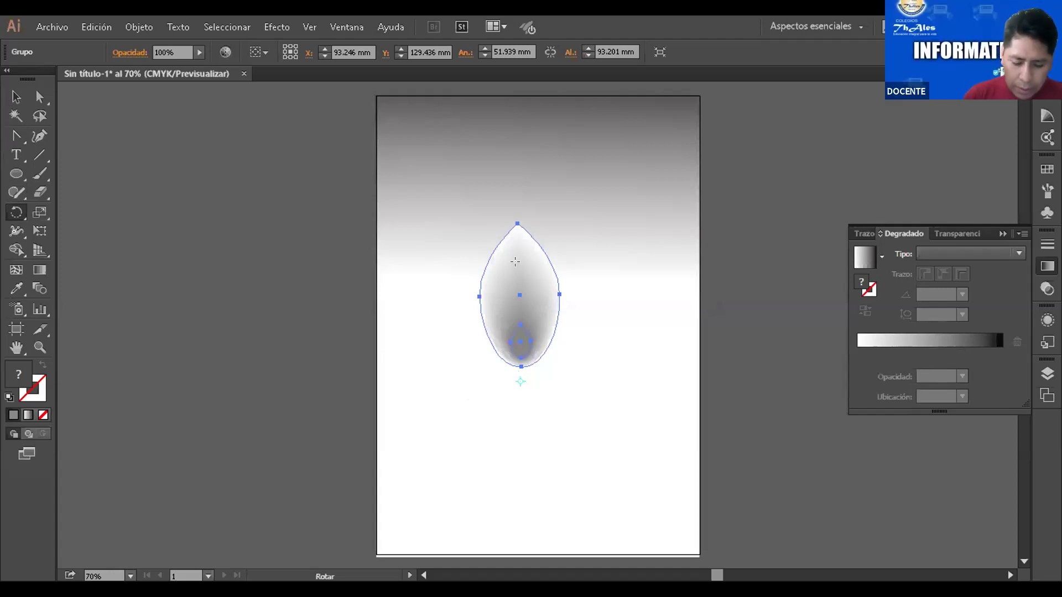
Rotate the gray gradient petal counterclockwise around a point just below its base, without making a copy
key(v)
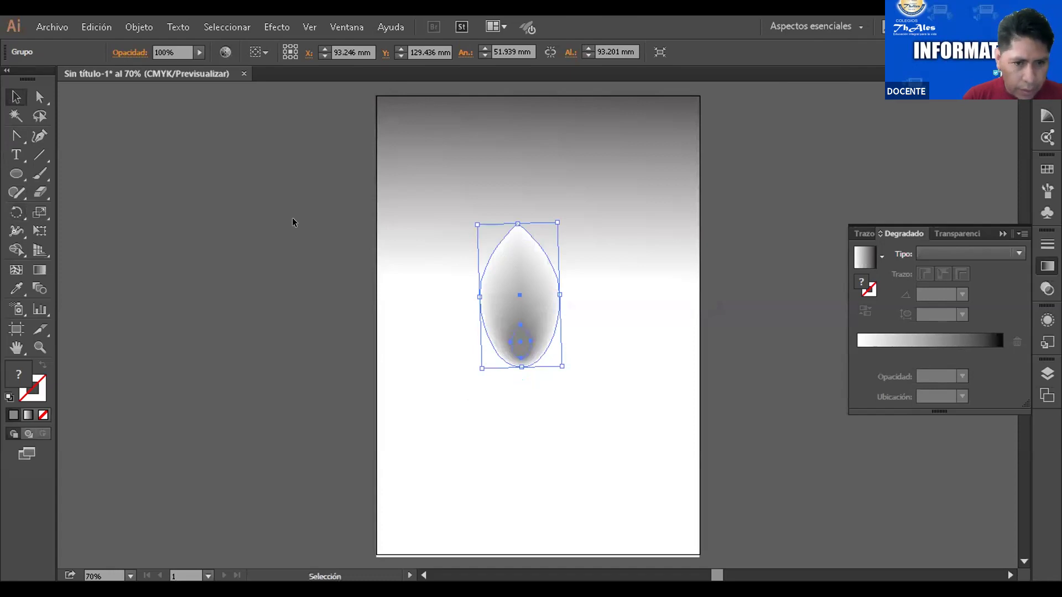
click(16, 212)
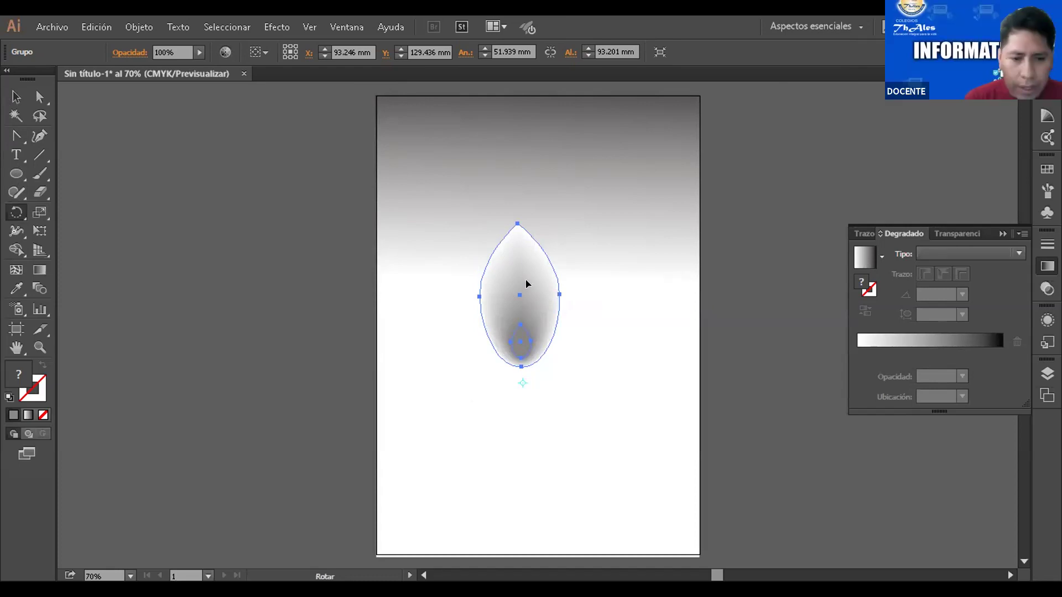
drag(526, 285, 473, 311)
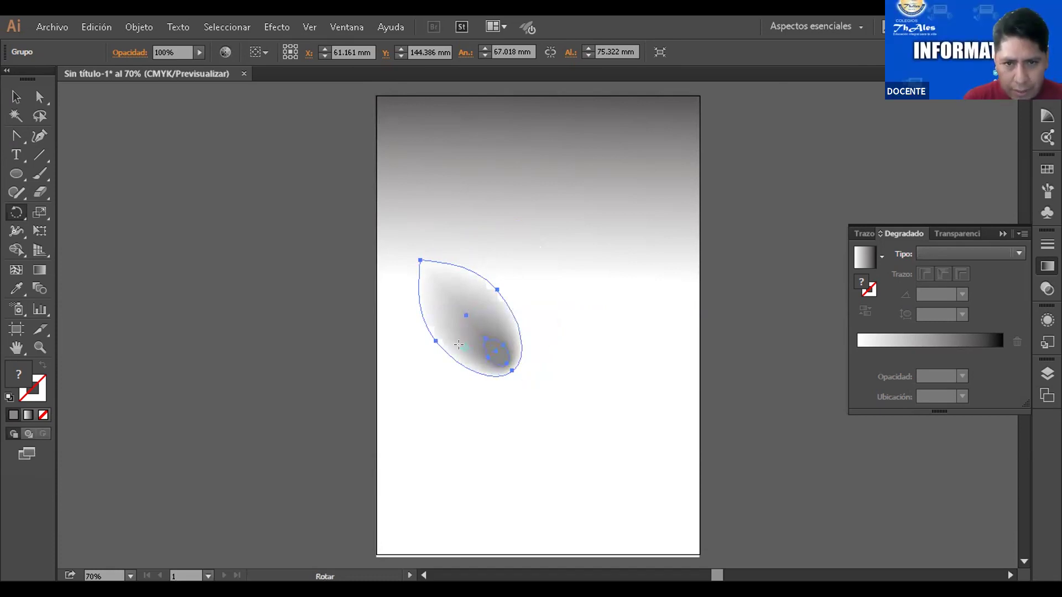
alt+click(521, 377)
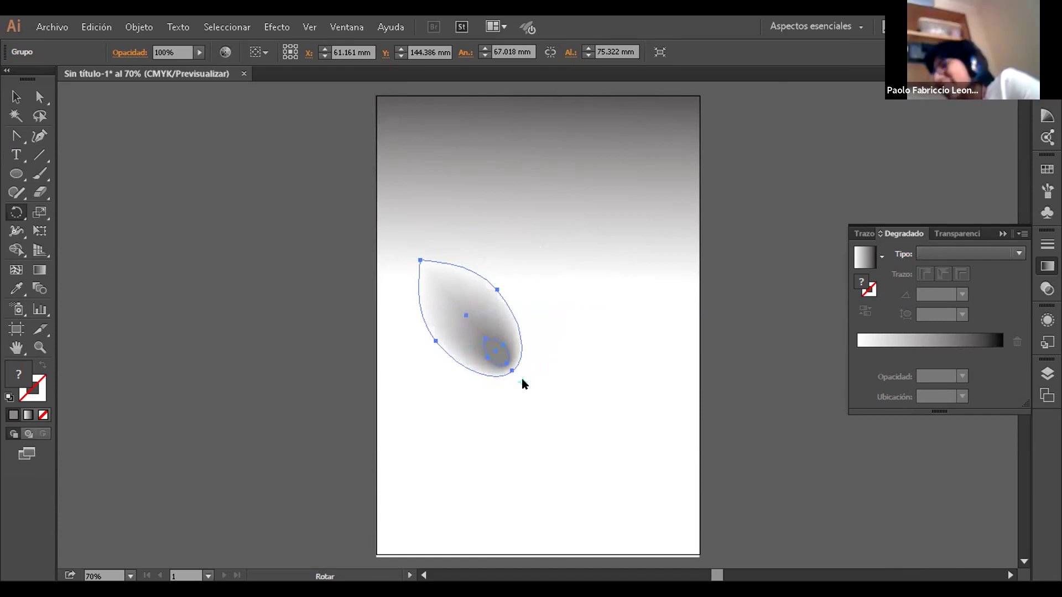
click(627, 362)
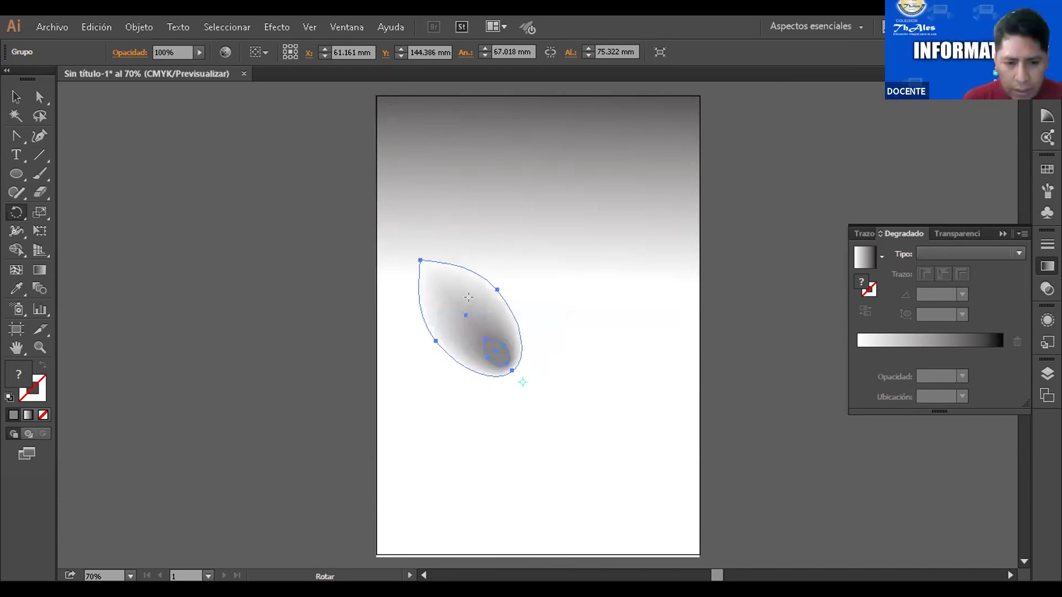
Rotate a copy of the tilted petal counterclockwise around a point just beyond its base until it lies horizontal, and repeat the copy three times
key(v)
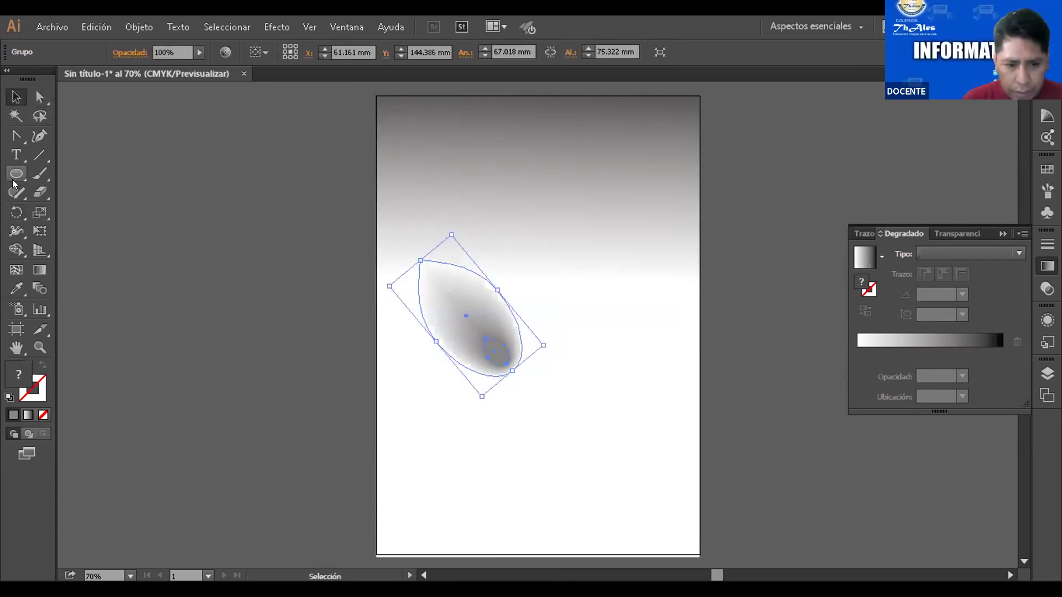
click(15, 207)
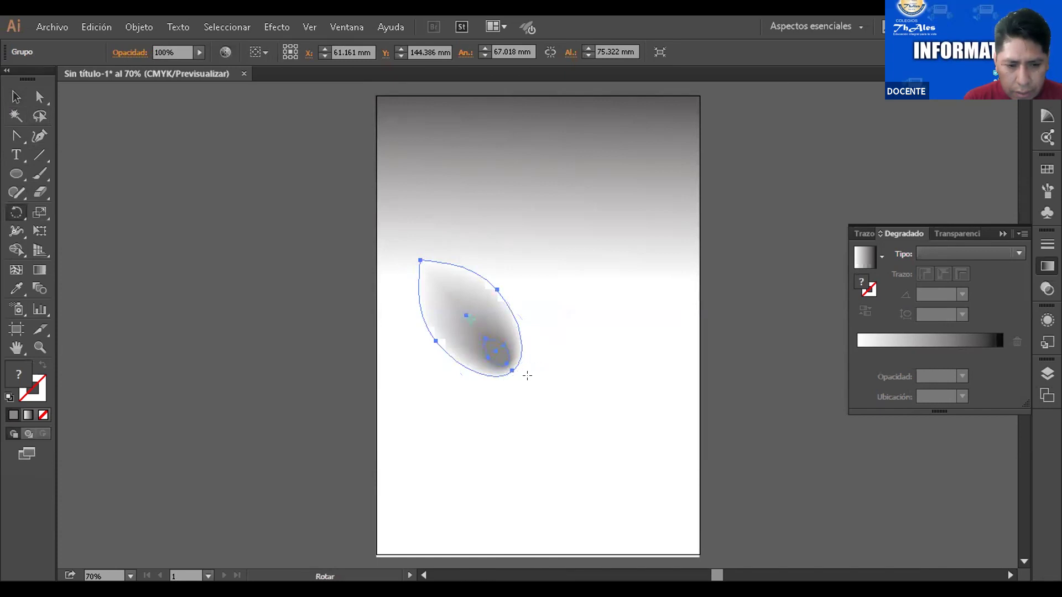
click(529, 380)
drag(452, 288, 456, 381)
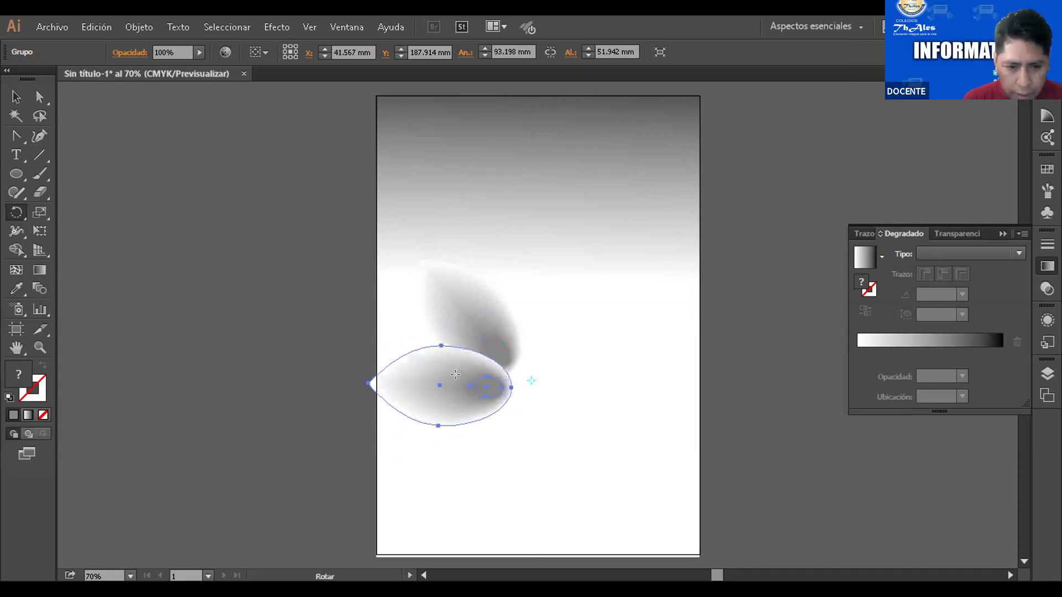
key(ctrl+d)
key(ctrl+d)
key(ctrl+d)
key(ctrl+d)
key(ctrl+d)
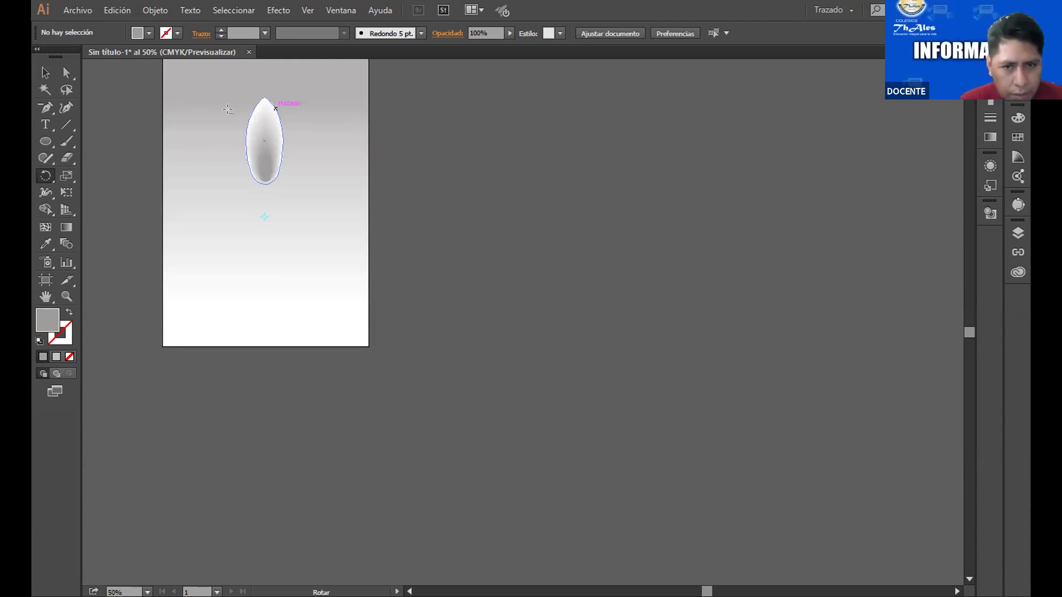
key(alt)
click(45, 75)
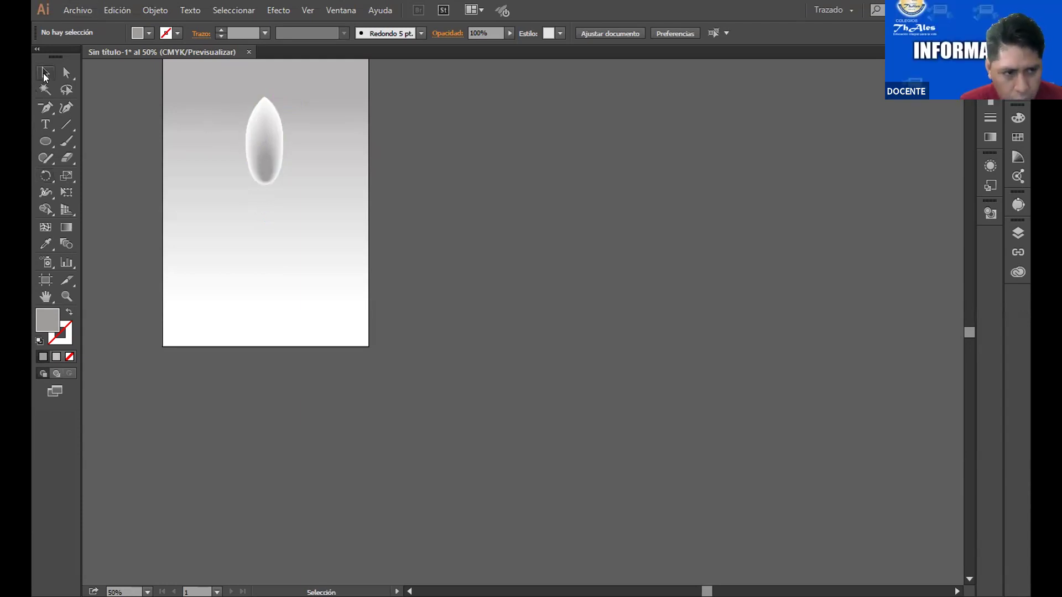
click(47, 177)
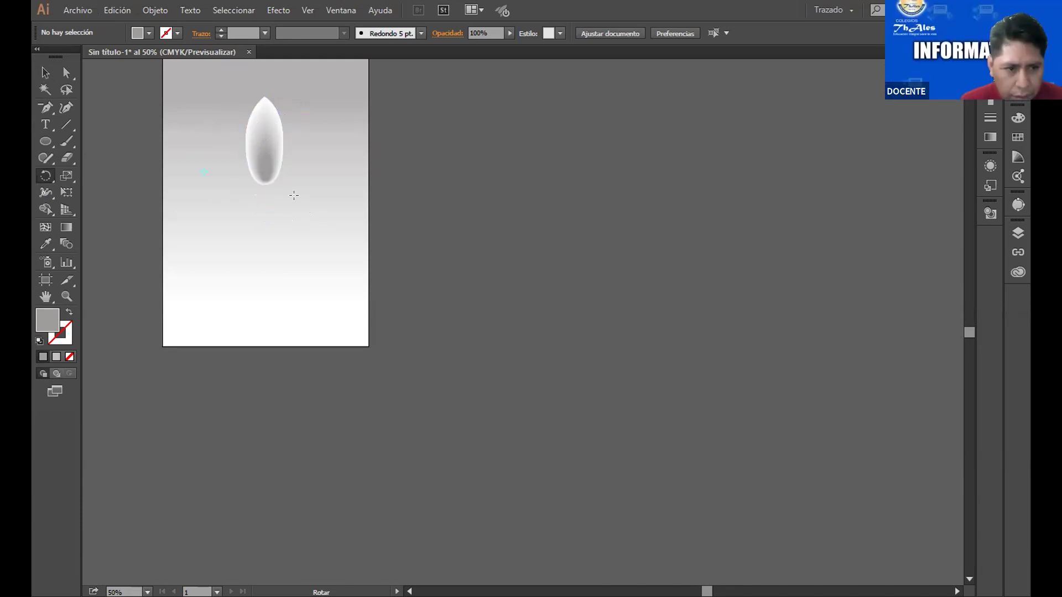
alt+click(263, 201)
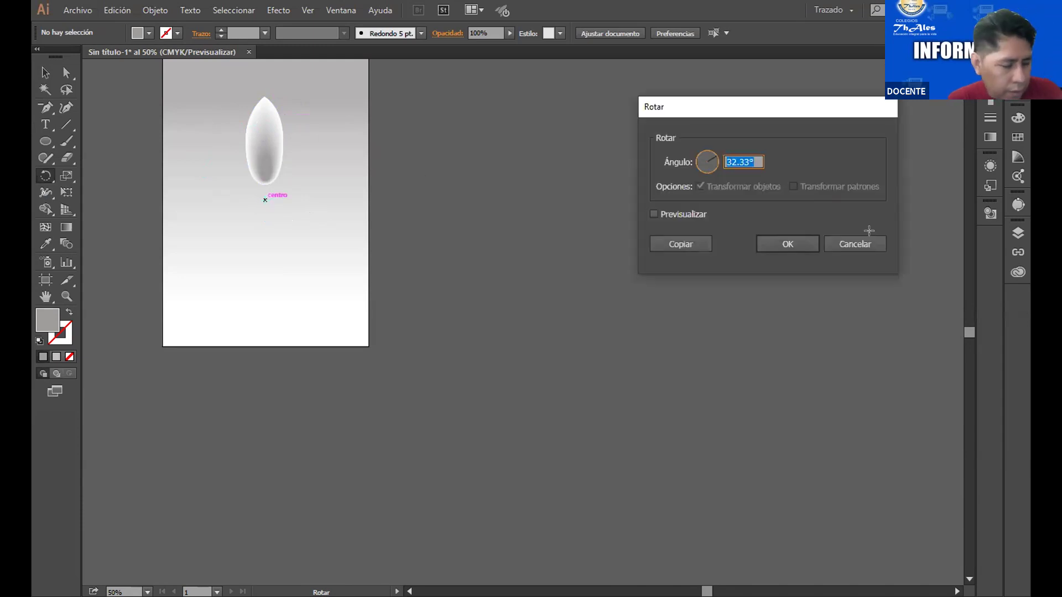
click(856, 244)
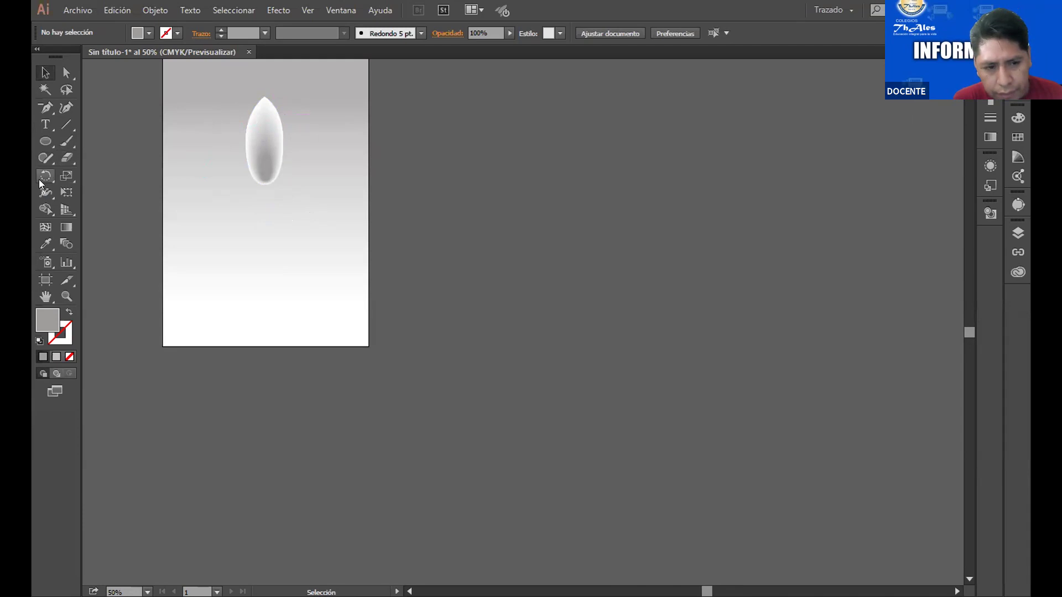
Select the upright blended petal and rotate a copy about 29° counterclockwise around a point just below its base
key(v)
drag(219, 74, 310, 232)
click(45, 175)
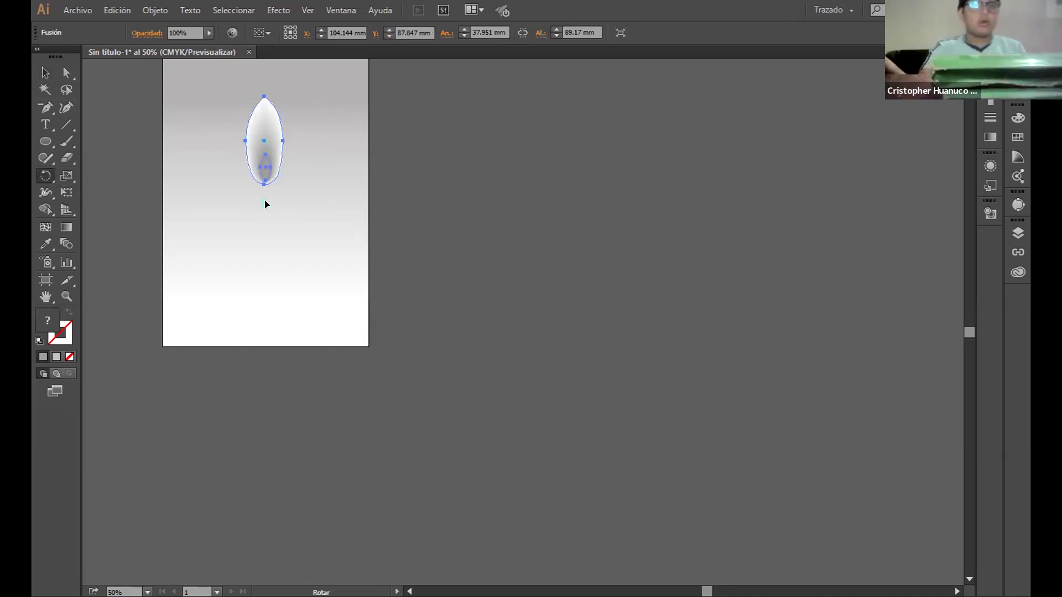
drag(265, 116, 225, 130)
alt+click(226, 132)
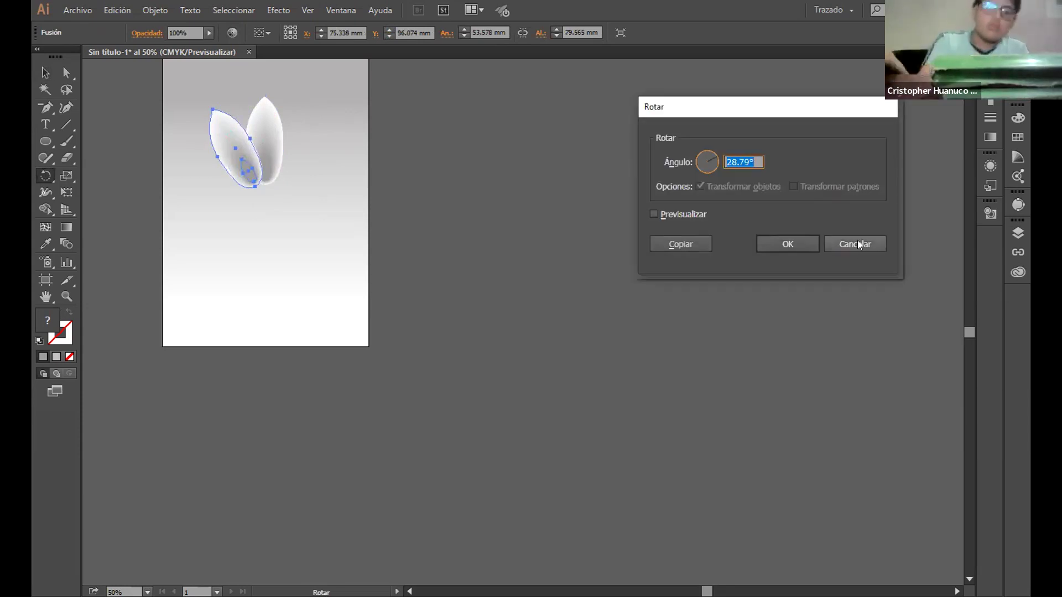
click(857, 244)
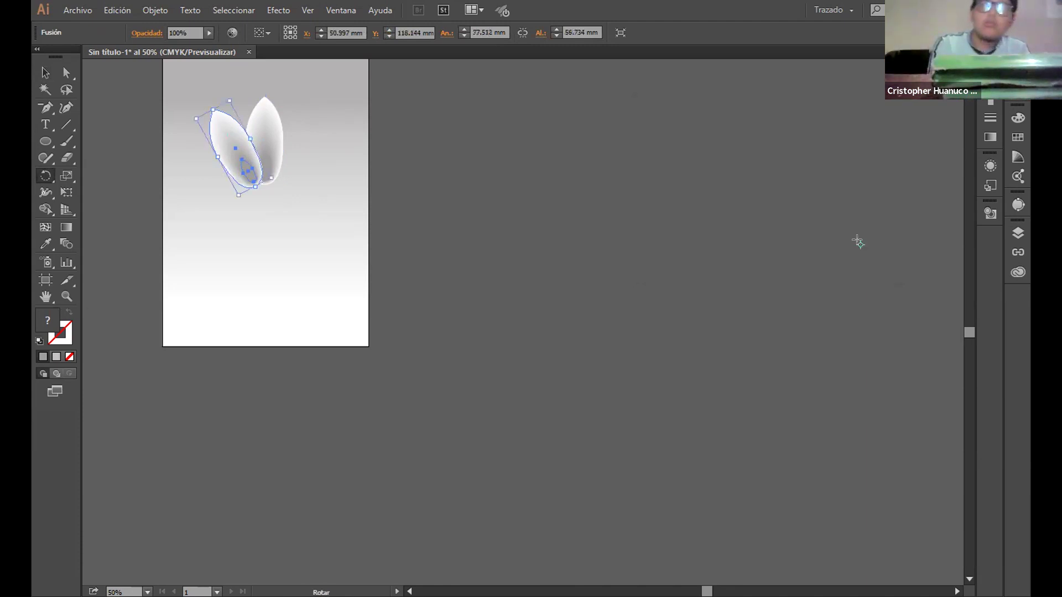
Repeat the rotated petal copy in quick succession until the petals close a full ring
key(ctrl+d)
key(ctrl+d)
key(ctrl+d)
key(ctrl+d)
key(ctrl+d)
key(ctrl+d)
key(ctrl+d)
key(ctrl+d)
key(ctrl+d)
key(ctrl+d)
key(ctrl+d)
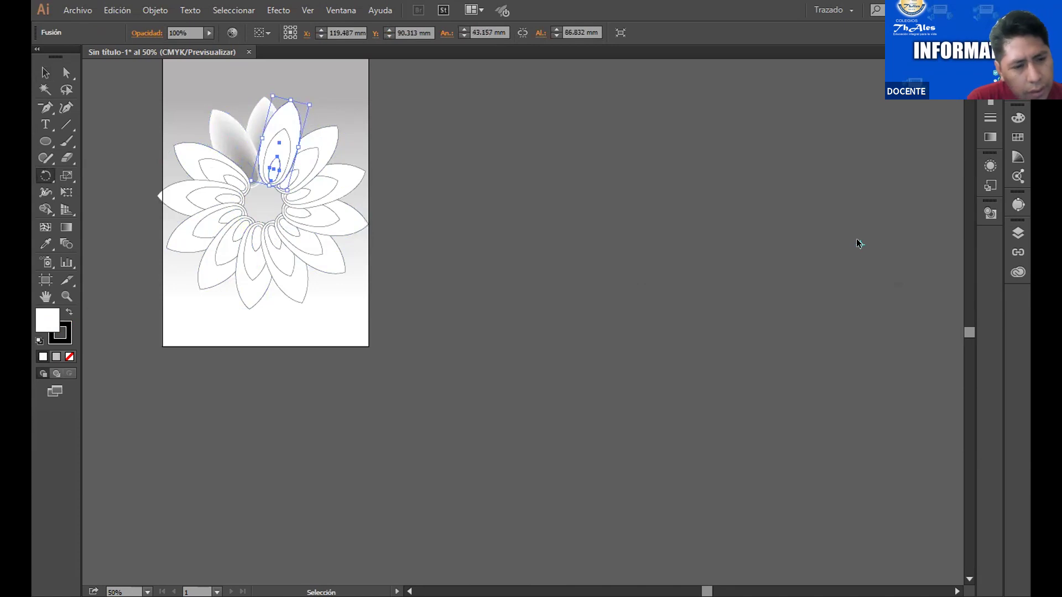
Undo the repeated petal copies back to the third petal with its gray shading
key(ctrl+z)
key(ctrl+z)
key(ctrl+z)
key(ctrl+z)
key(ctrl+z)
key(ctrl+z)
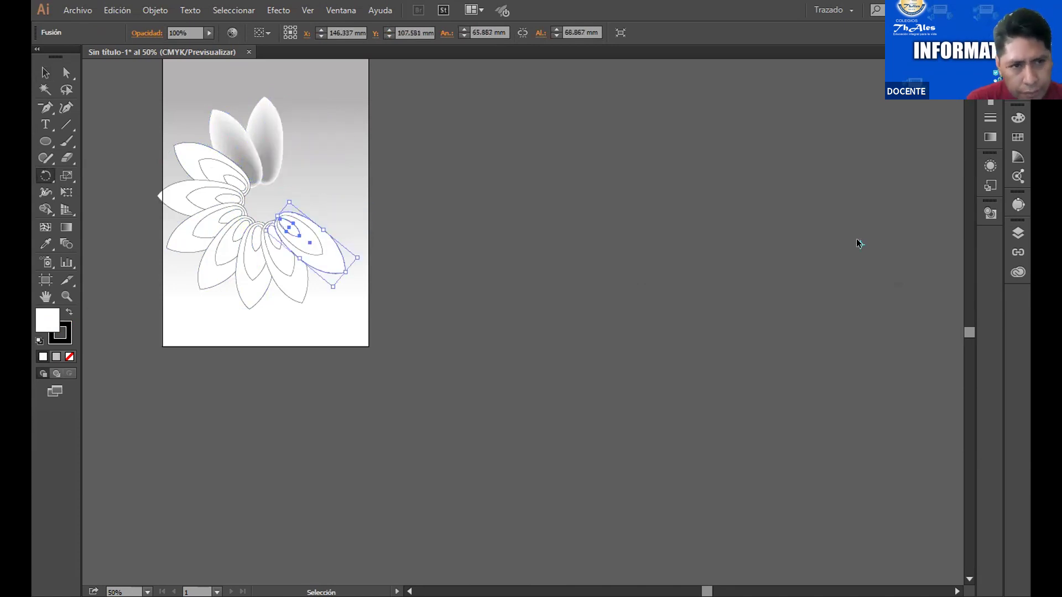
key(ctrl+z)
key(ctrl+z)
key(ctrl+z)
key(ctrl+z)
key(ctrl+z)
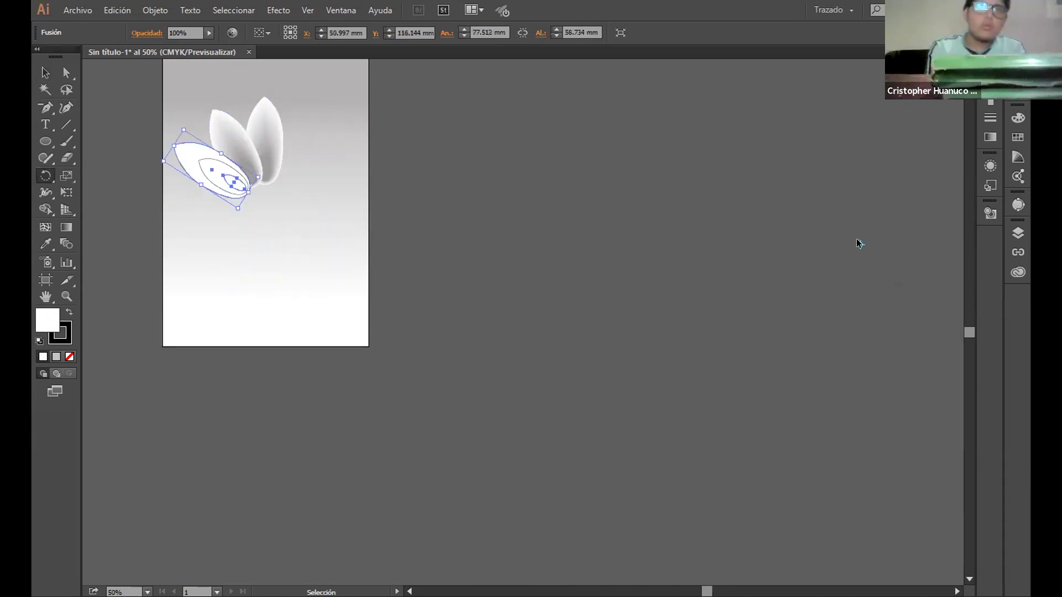
key(ctrl+z)
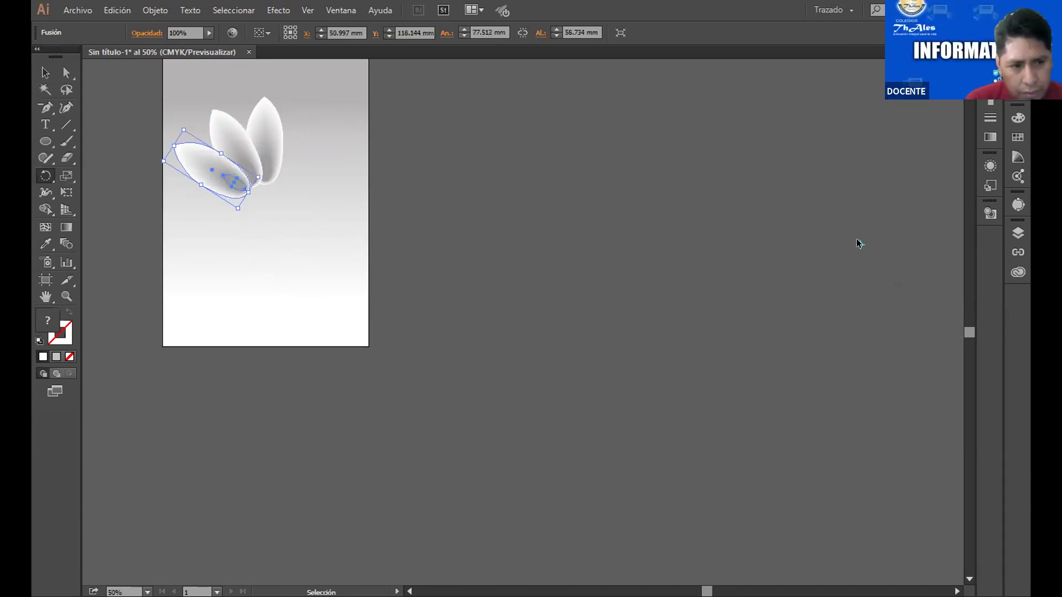
Repeat the rotated copy from the third shaded petal onward to continue the flower around its center
key(ctrl+d)
key(ctrl+d)
key(ctrl+d)
key(ctrl+d)
key(ctrl+d)
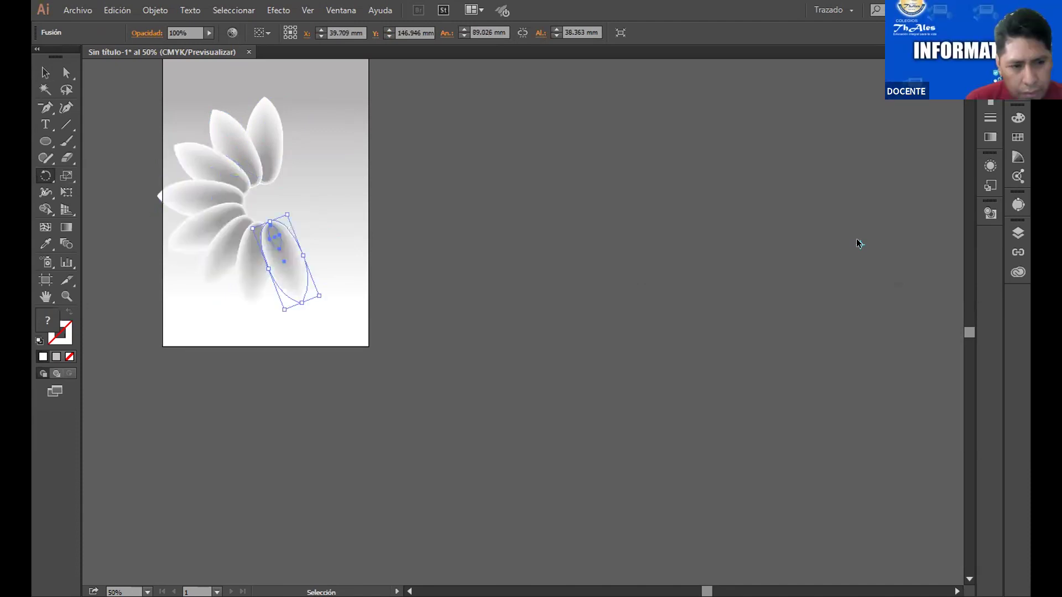
key(ctrl+d)
key(ctrl+d)
key(ctrl+d)
key(ctrl+d)
key(ctrl+d)
key(r)
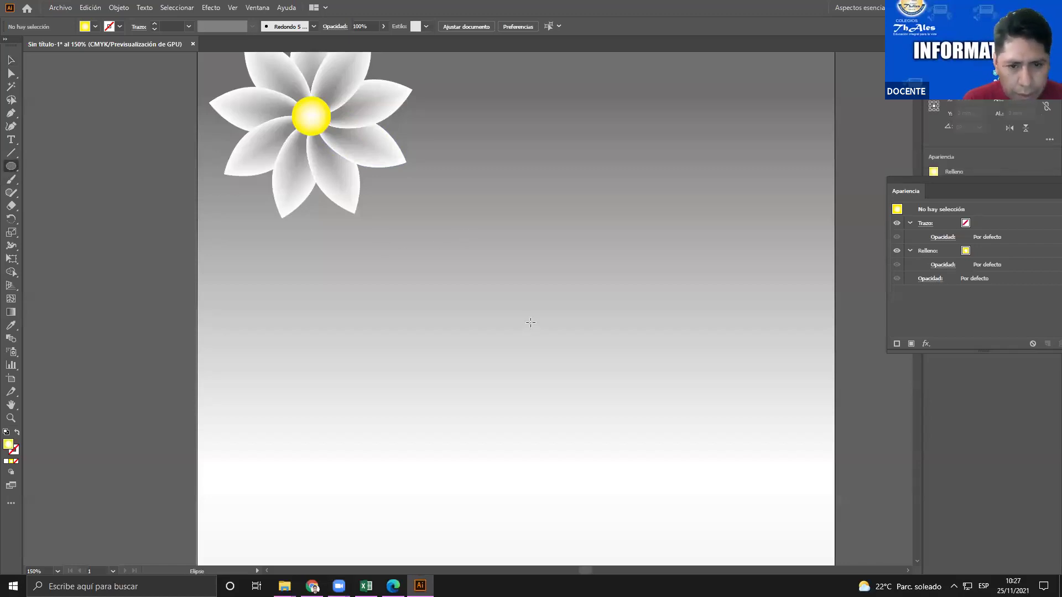
Draw a circle about 30 mm in diameter in the middle of the artboard and show its gradient settings
drag(465, 233, 556, 325)
click(258, 8)
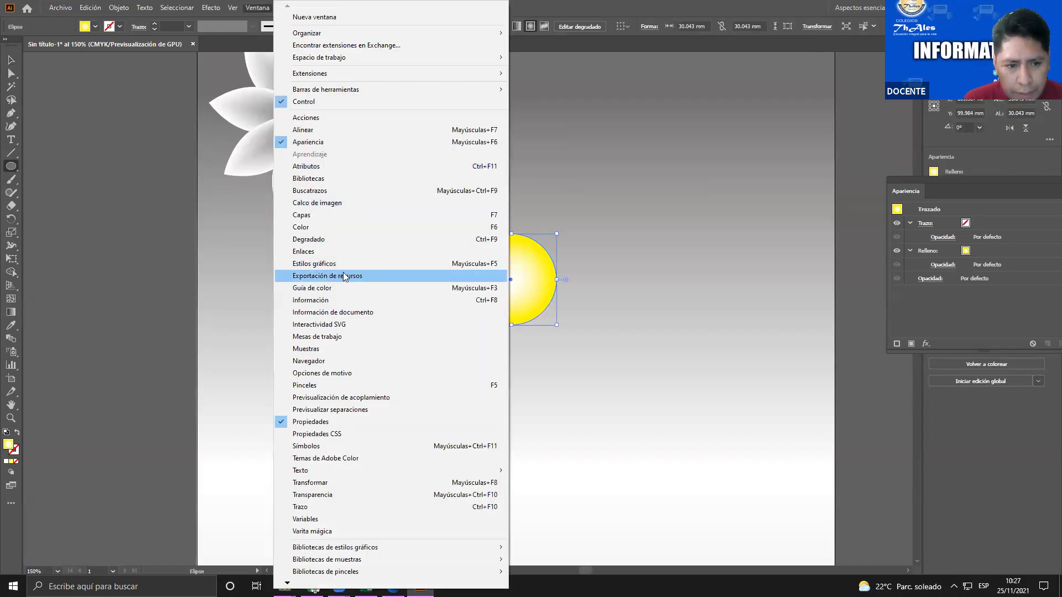
click(318, 239)
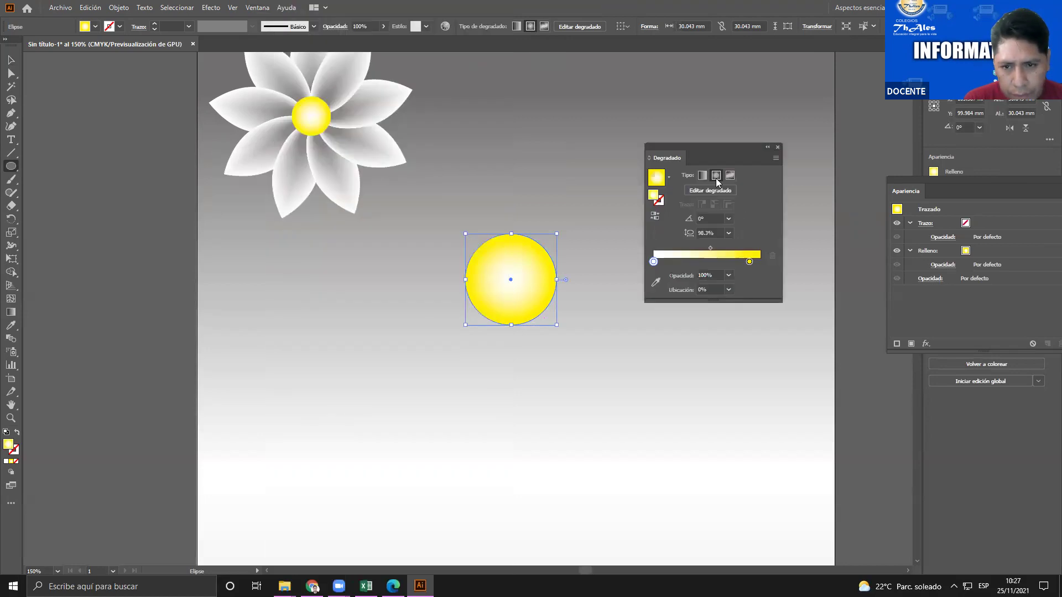
Adjust the circle's radial gradient, placing the white stop at about 25%, the yellow stop at about 95% and the midpoint roughly halfway between
drag(749, 263, 756, 264)
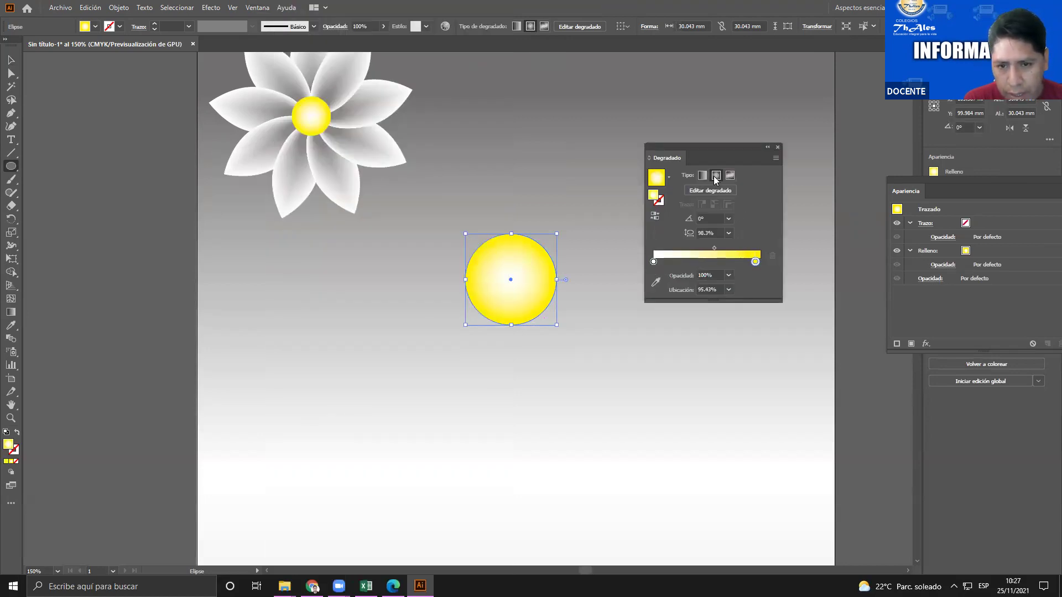
mouse_move(713, 250)
mouse_down()
mouse_move(683, 250)
mouse_move(727, 252)
mouse_up()
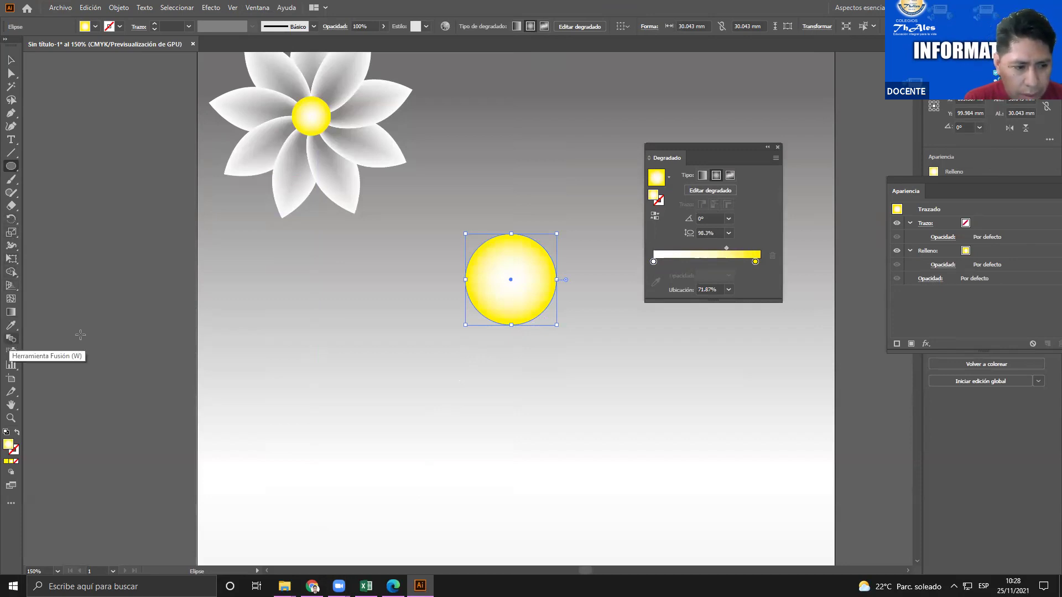
drag(654, 261, 668, 260)
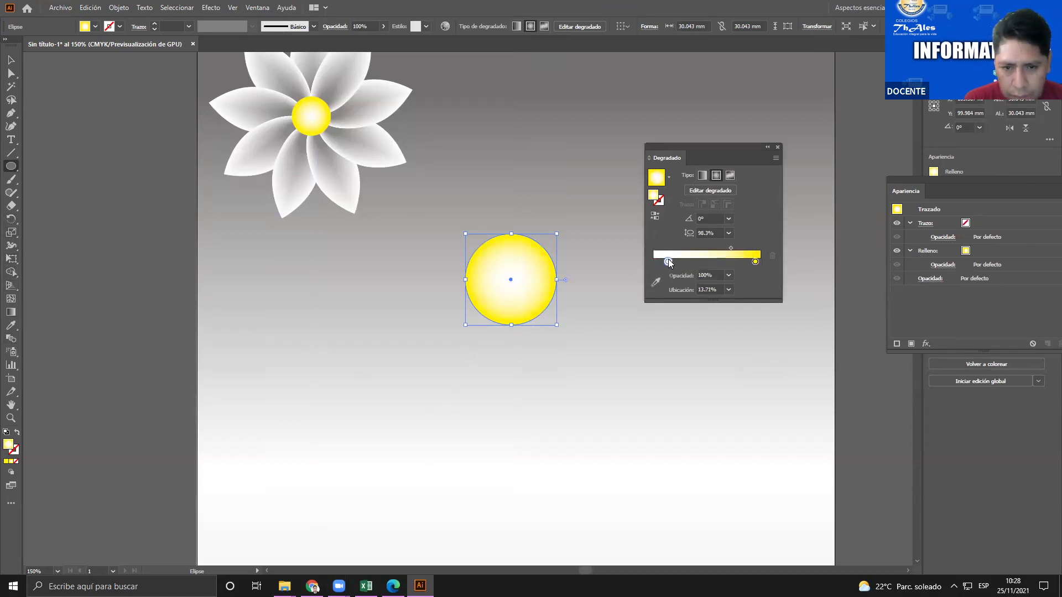
drag(737, 249, 680, 261)
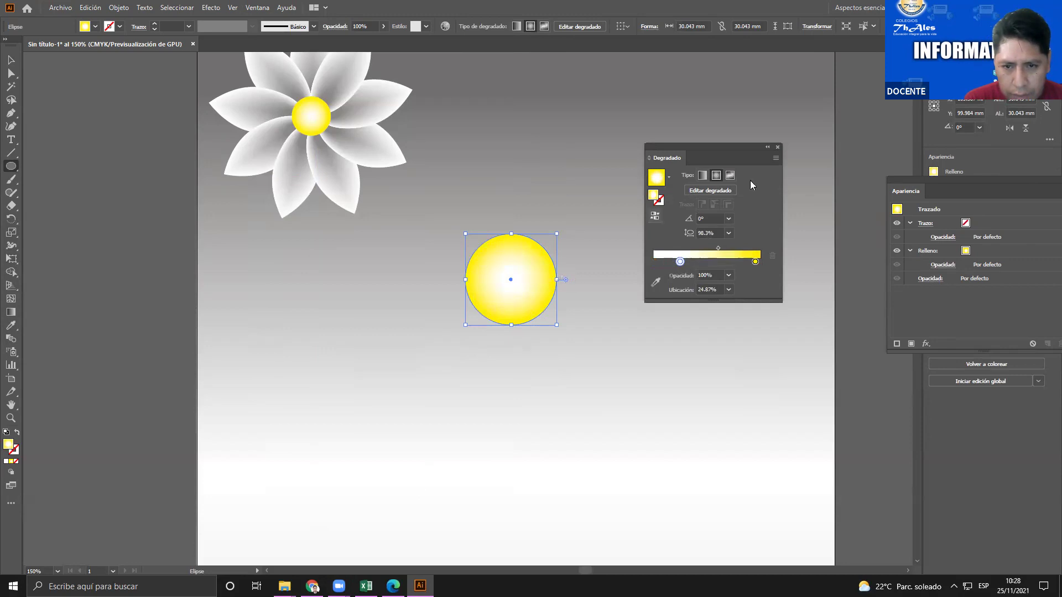
Delete the yellow gradient circle
key(v)
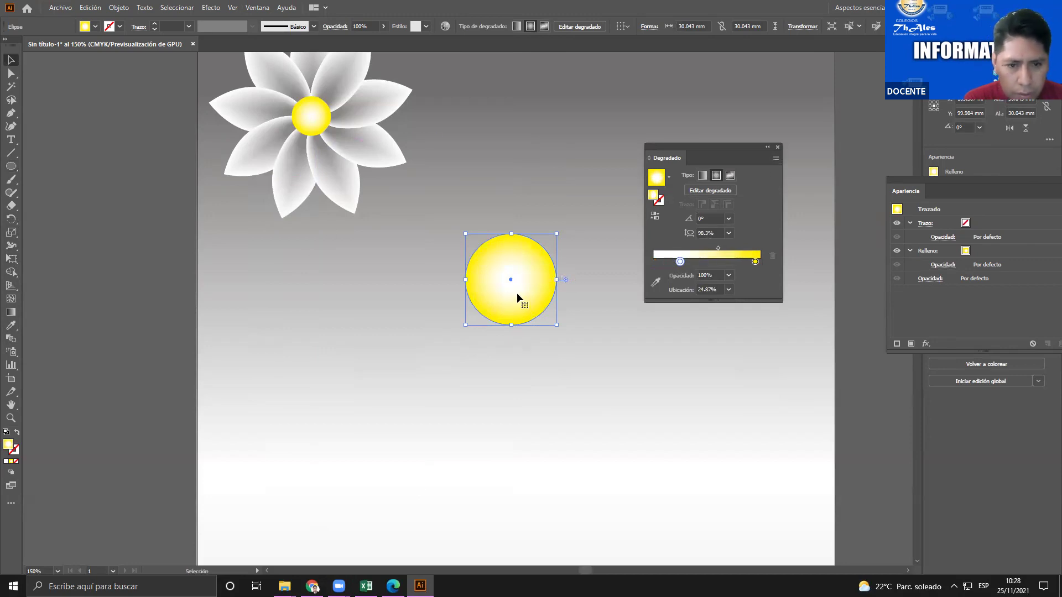
key(Delete)
Move the white flower with its yellow center slightly closer to the artboard's upper-left corner
scroll(342, 196, up, 4)
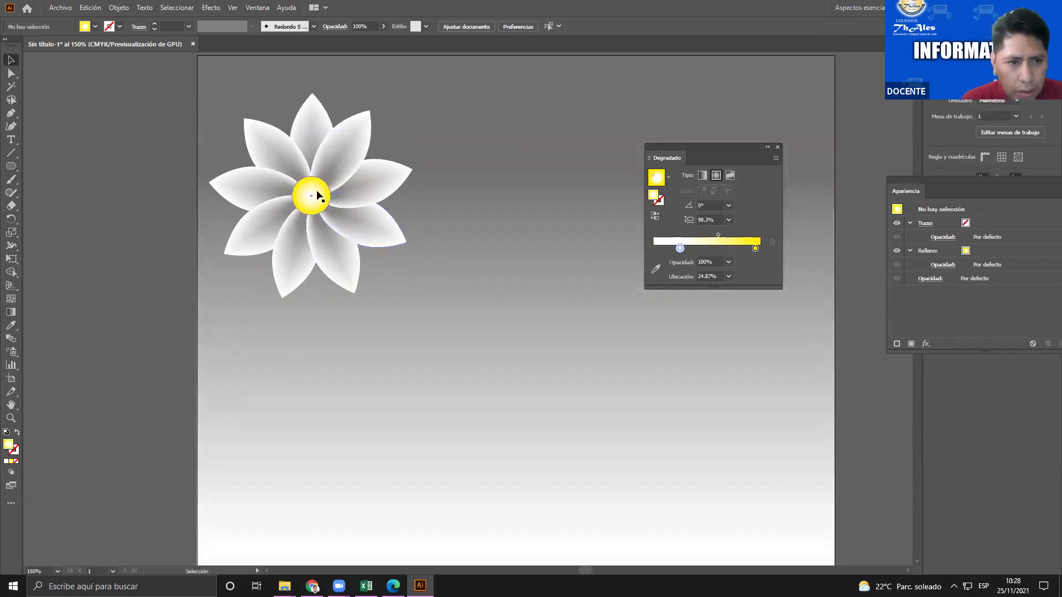
drag(324, 183, 318, 155)
click(501, 244)
click(319, 240)
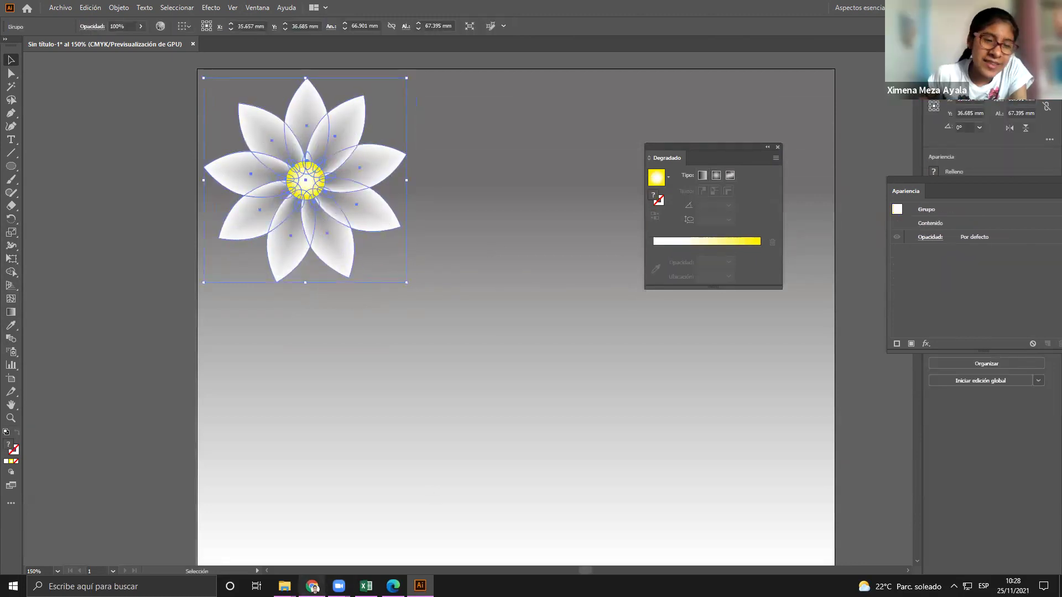
Switch to Chrome and view the workbook page on creating the flower's stamen and the Categorías and Premios text
click(313, 586)
scroll(377, 397, up, 2)
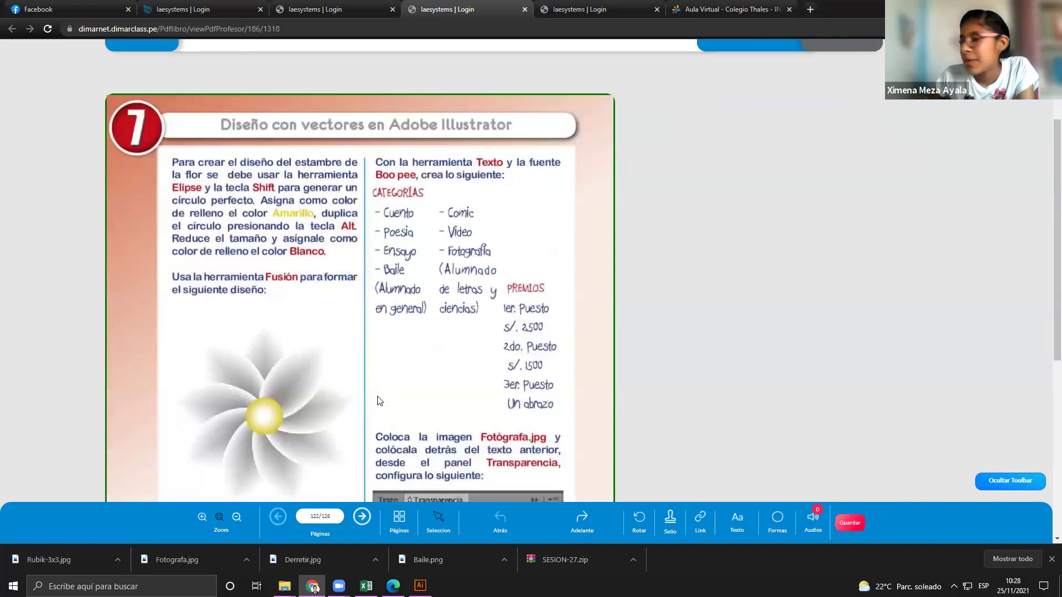
Read the workbook instructions on duplicating the flower in different colors for the Juegos Florales title, and return to Illustrator
scroll(379, 398, down, 5)
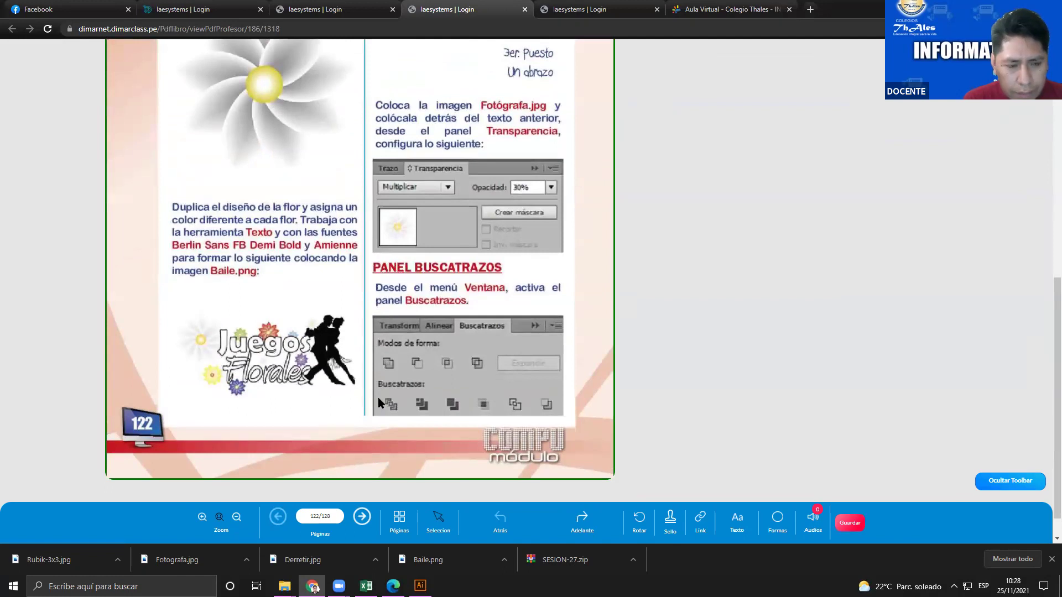
scroll(429, 375, up, 2)
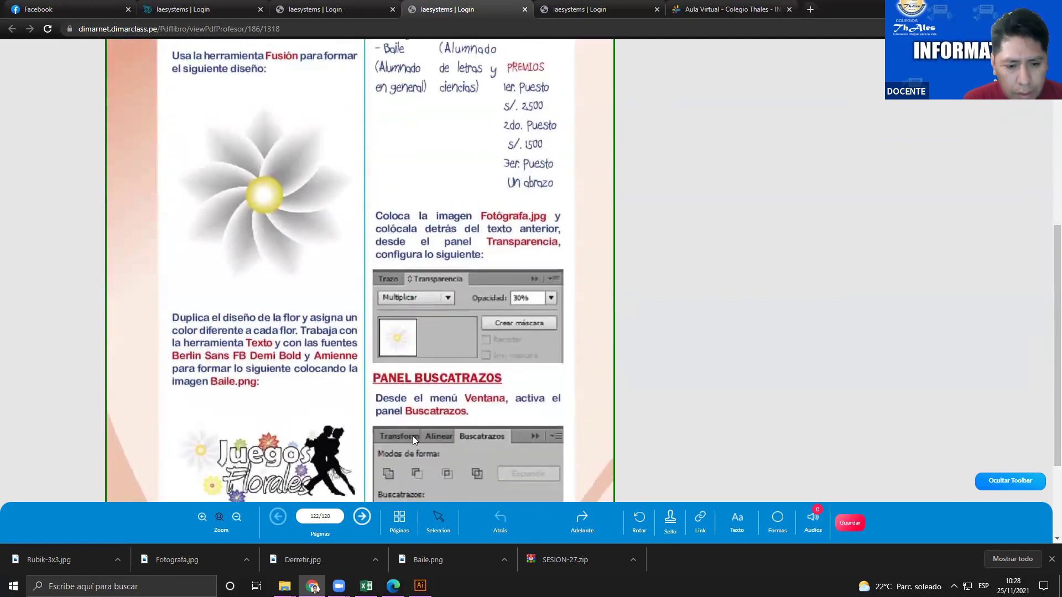
click(420, 586)
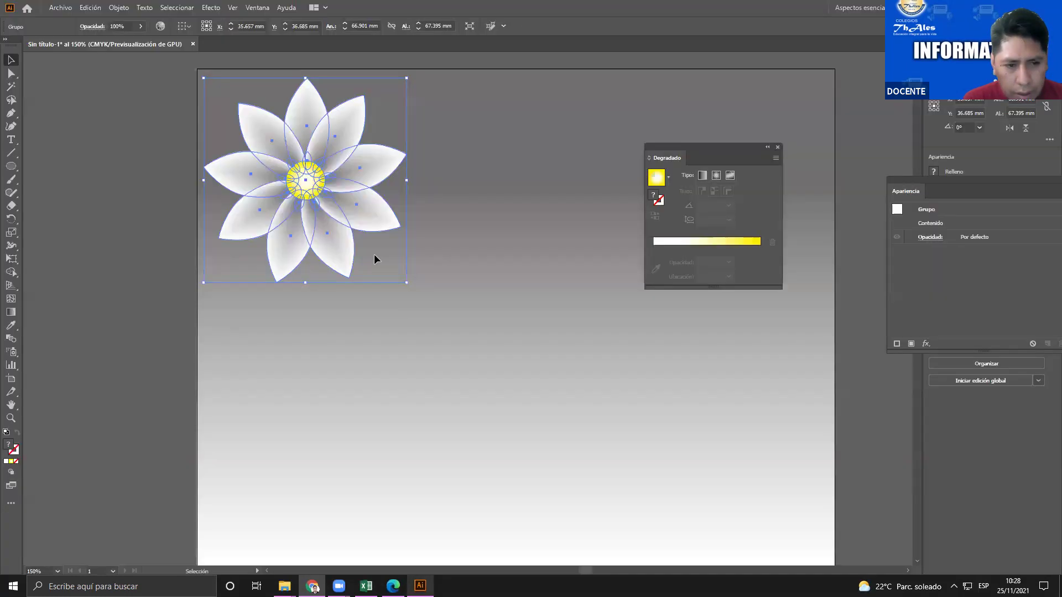
click(462, 259)
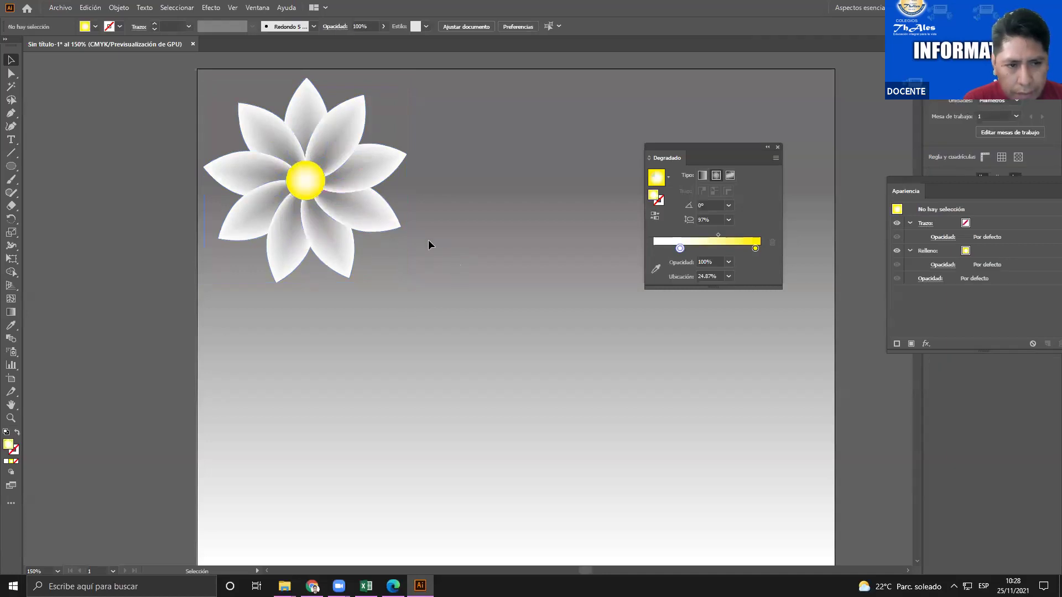
drag(325, 190, 384, 188)
drag(384, 188, 518, 306)
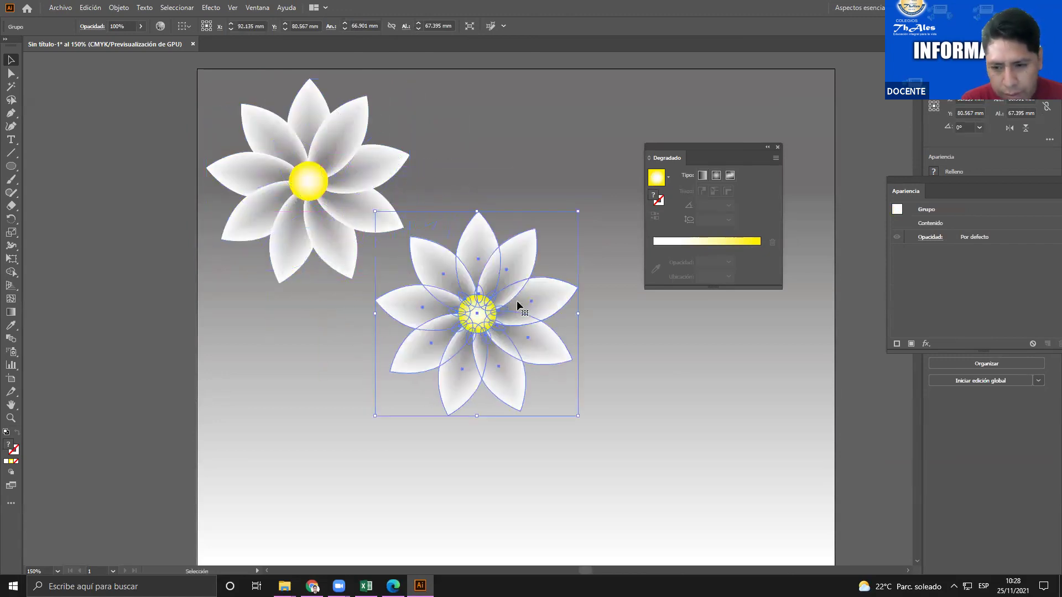
key(Delete)
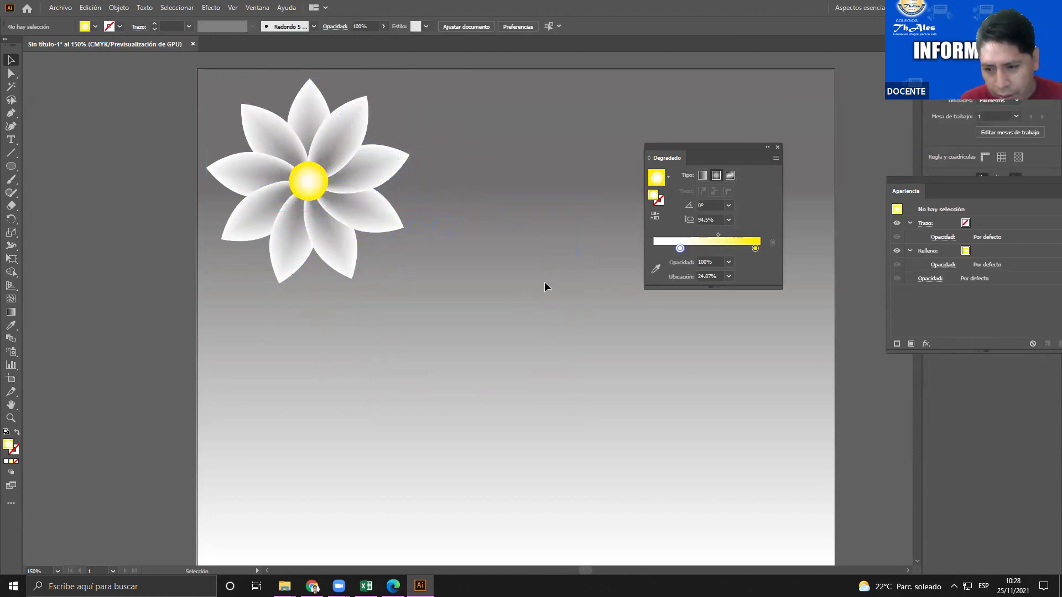
Draw an upright ellipse about 13.3 mm wide and 29.4 mm high beside the white flower, checking the workbook's colored flower samples
click(315, 188)
click(11, 166)
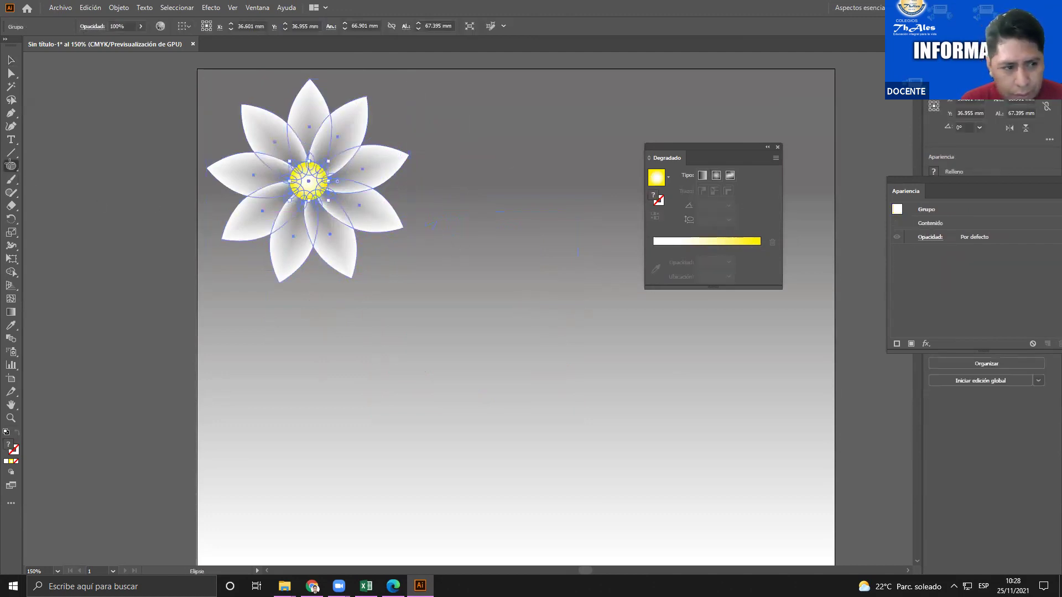
drag(492, 233, 532, 322)
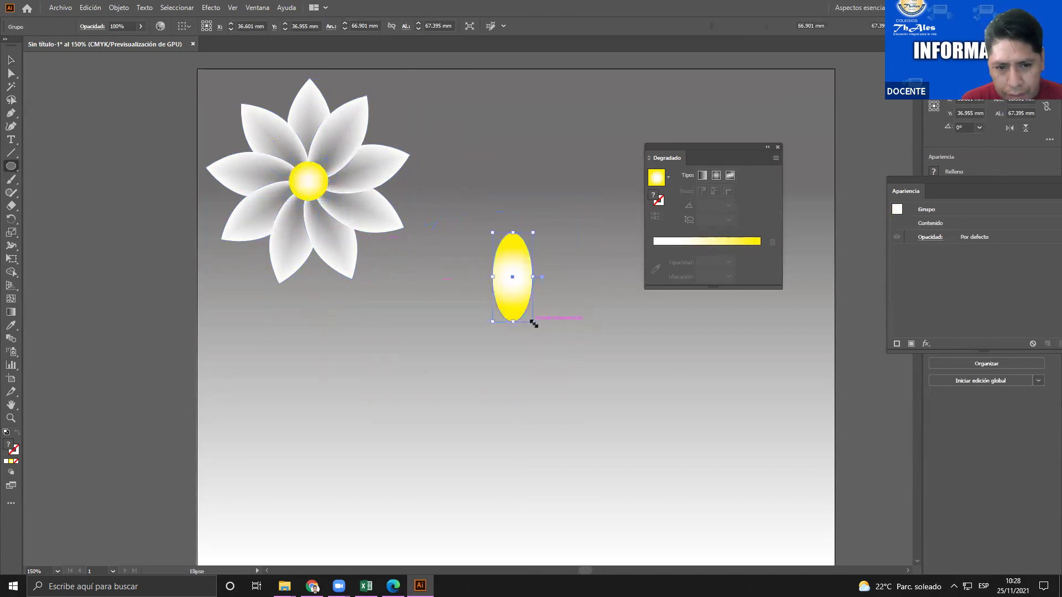
key(alt+Tab)
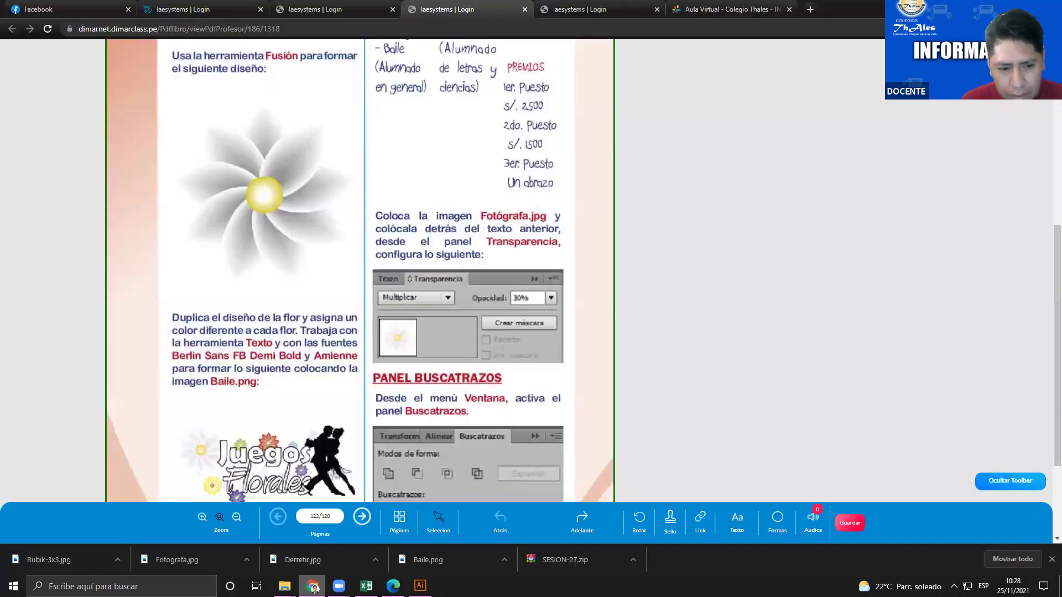
scroll(235, 447, down, 1)
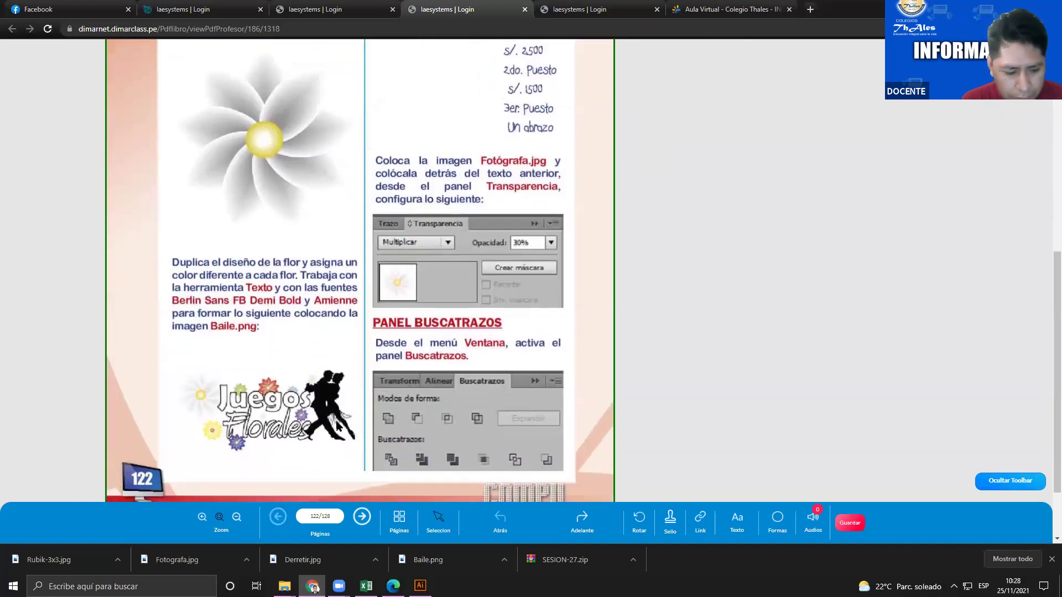
key(alt+Tab)
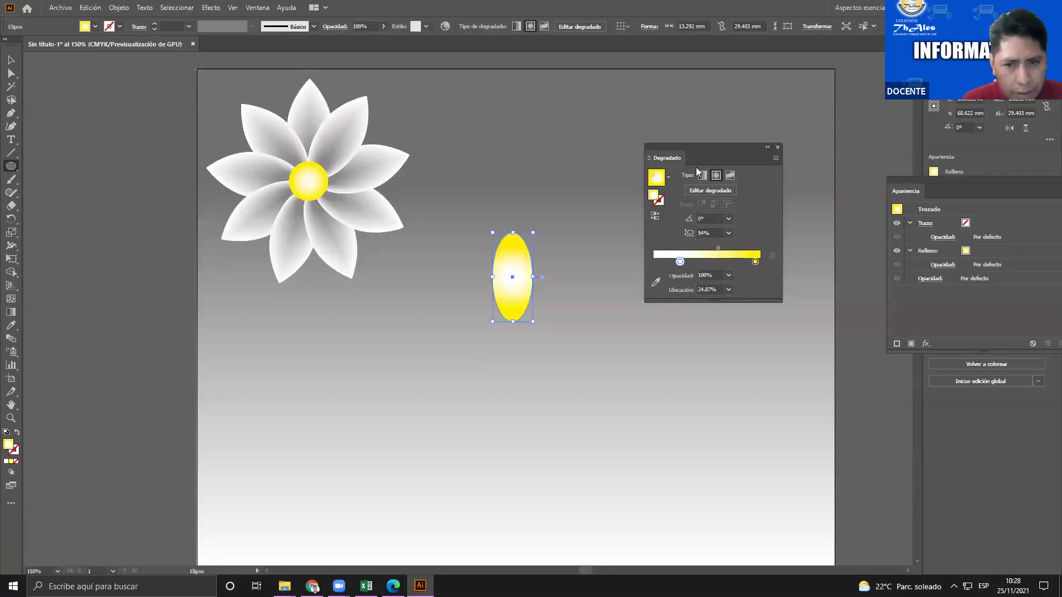
Close the gradient settings and fill the ellipse with solid CMYK cyan, comparing with the workbook's flowers
click(777, 148)
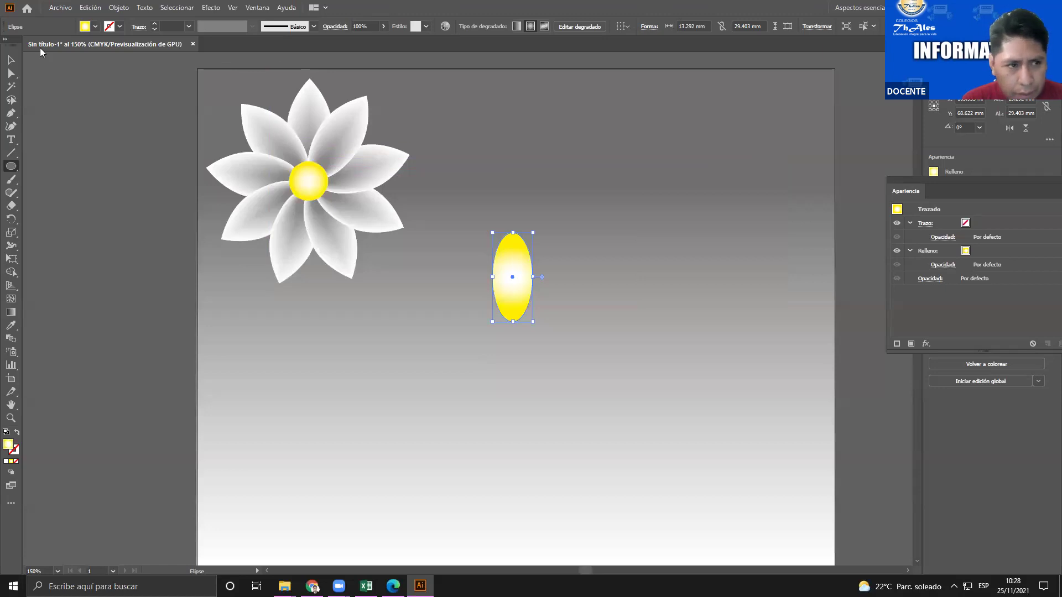
click(95, 27)
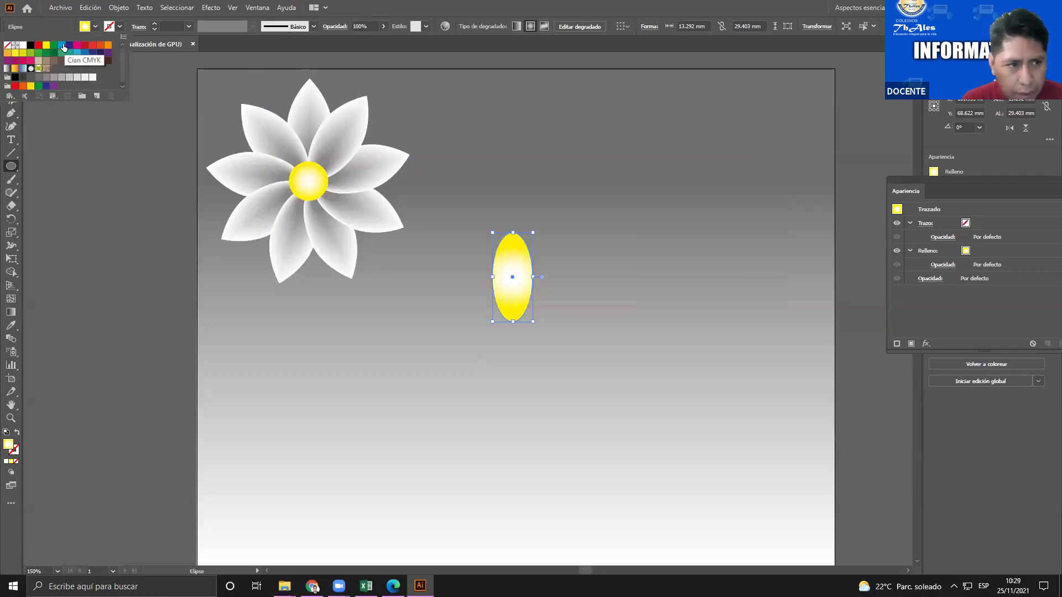
click(61, 44)
click(313, 587)
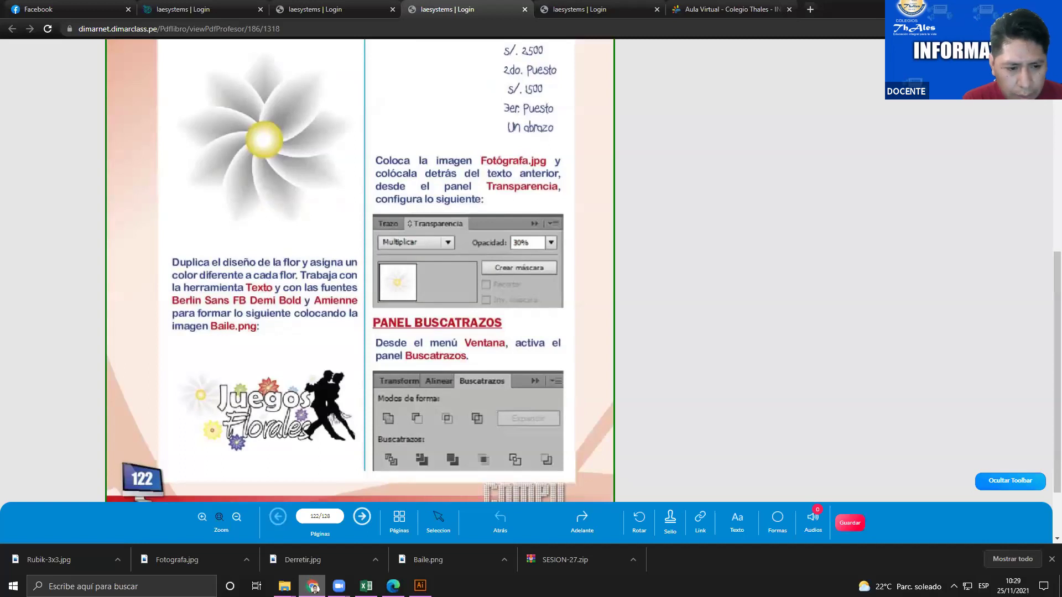
click(312, 586)
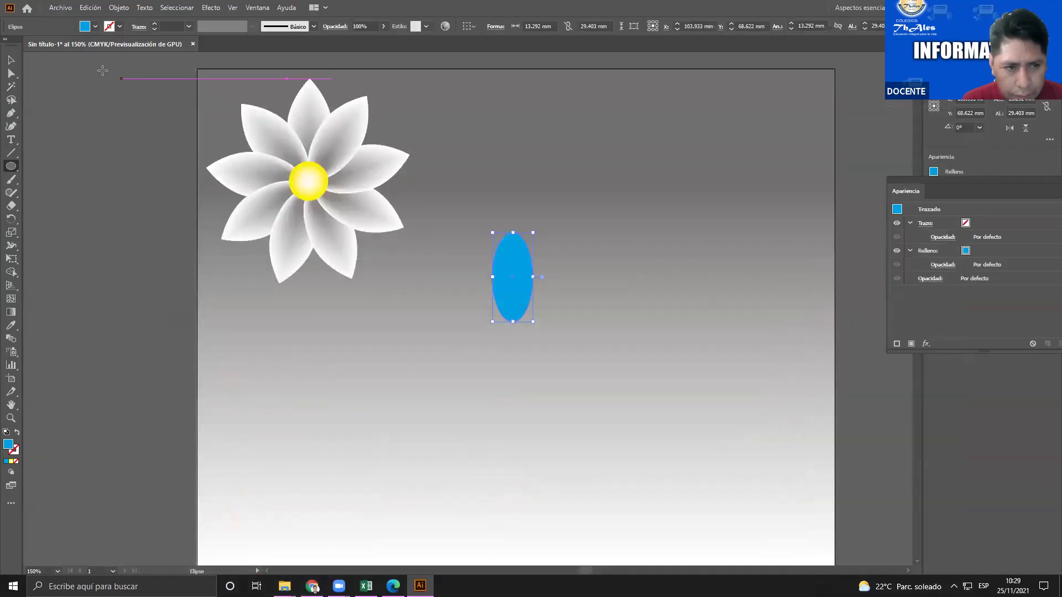
Move the blue ellipse upward beside the flower and stretch it to about 15.3 mm wide and 36 mm high
click(12, 60)
click(313, 587)
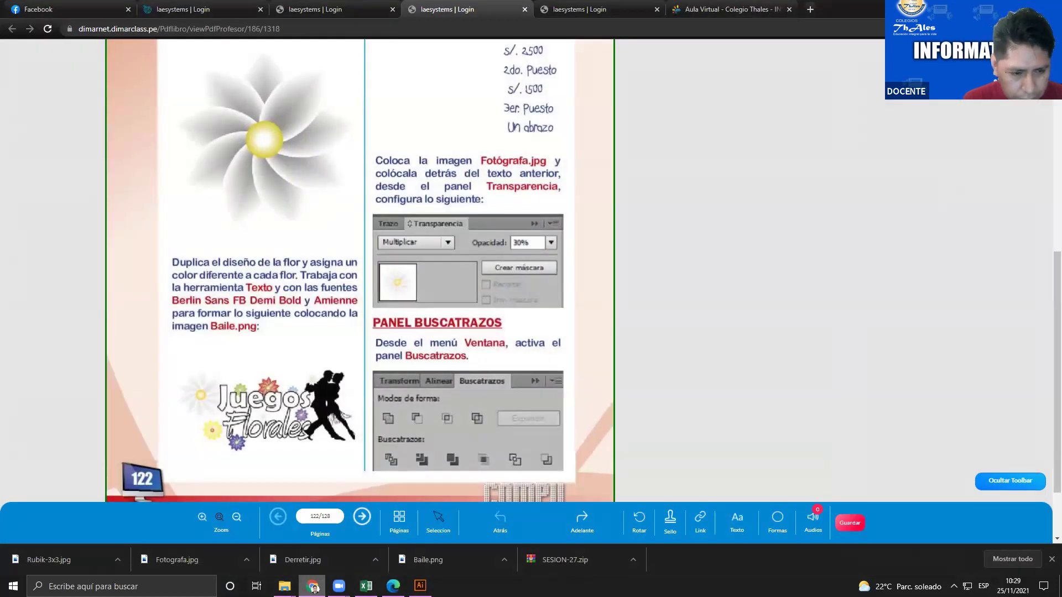
click(313, 587)
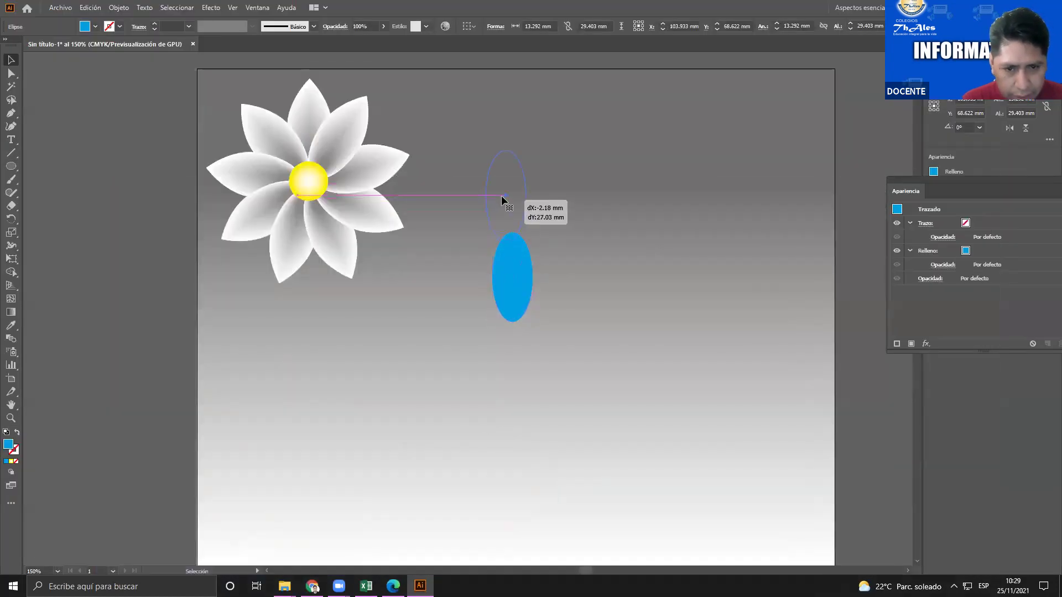
scroll(558, 189, up, 2)
drag(460, 209, 495, 213)
drag(497, 310, 496, 332)
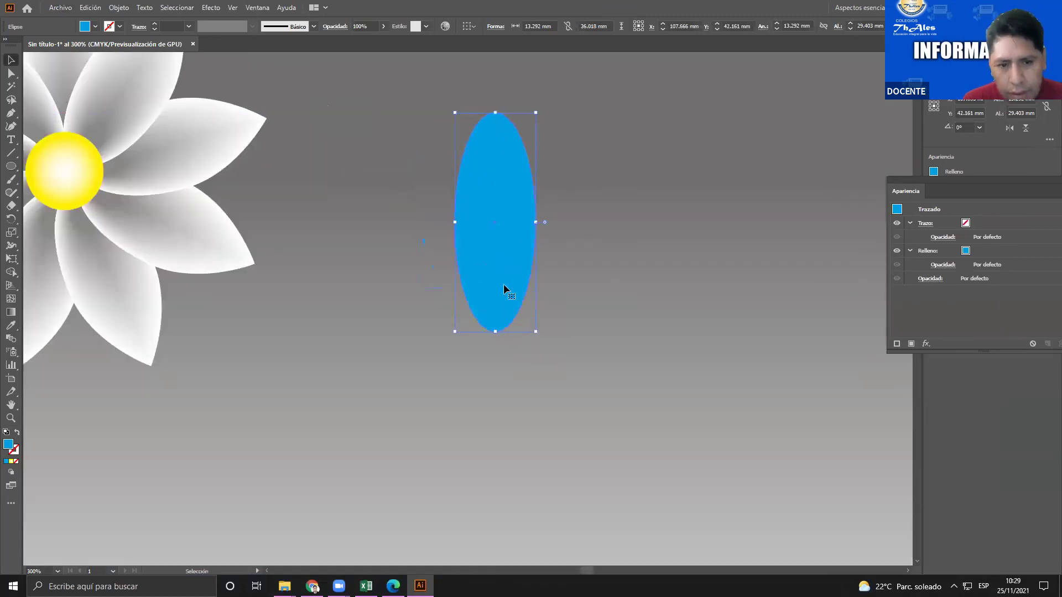
drag(537, 222, 548, 222)
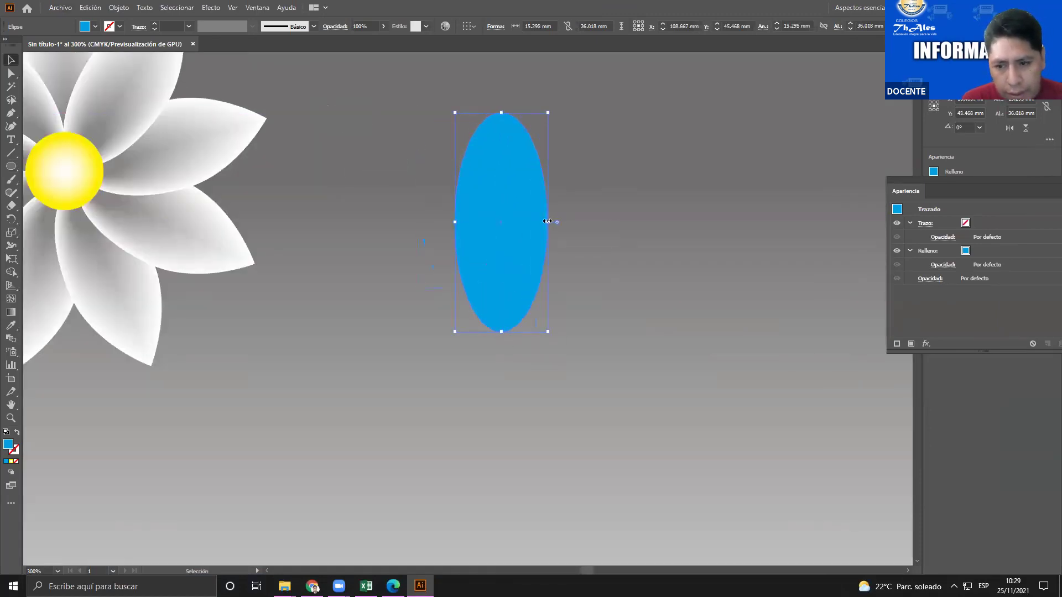
Convert the blue ellipse's top anchor point to a sharp corner to form a petal
click(11, 114)
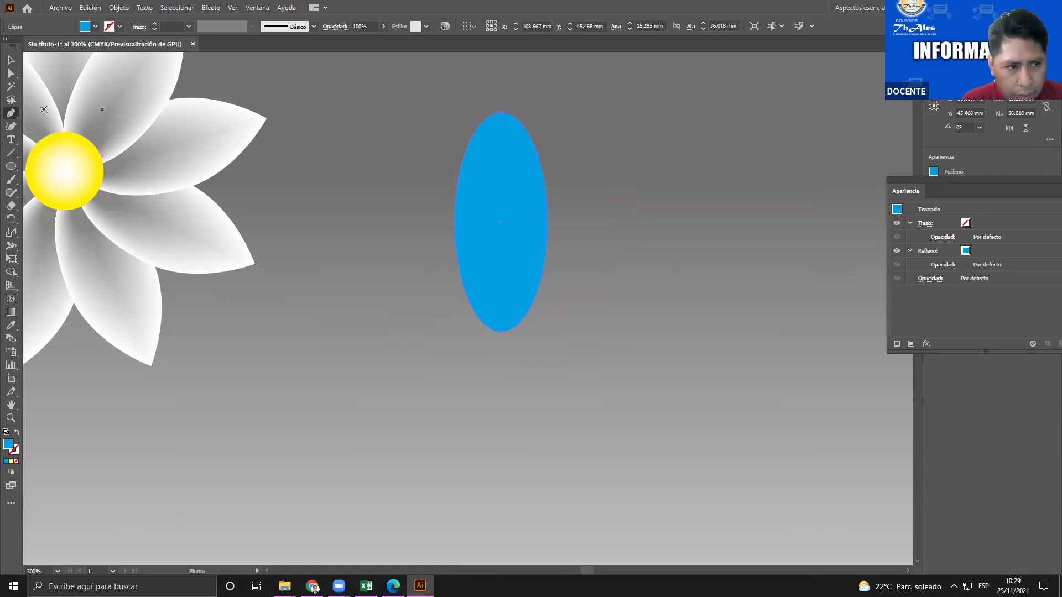
drag(14, 115, 72, 152)
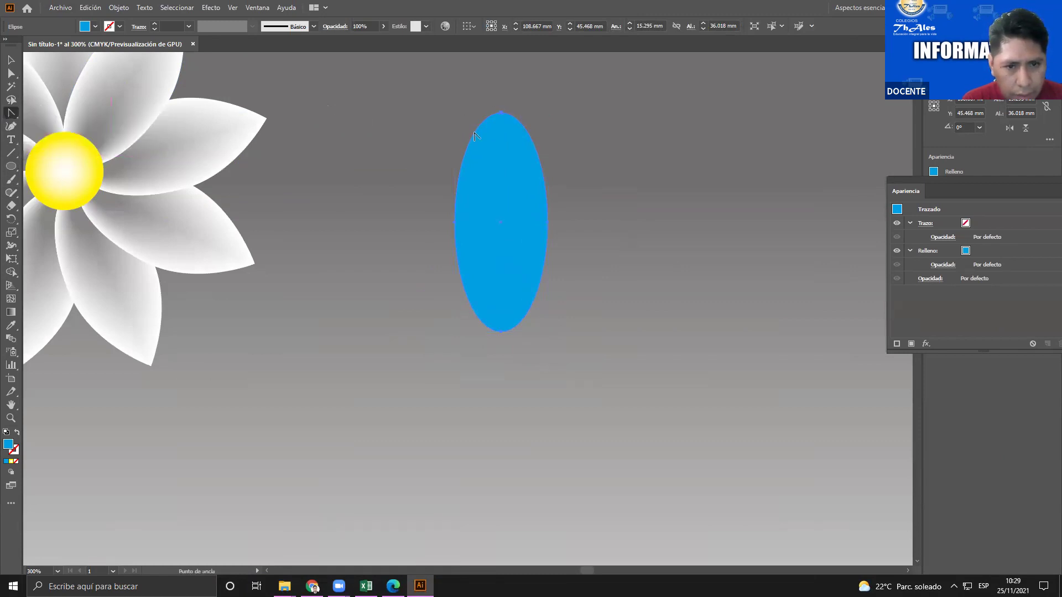
click(503, 113)
Place a reduced copy of the petal, about 6.5 by 8.5 mm, inside the base of the blue petal
key(v)
click(510, 252)
drag(515, 255, 563, 276)
drag(596, 135, 524, 303)
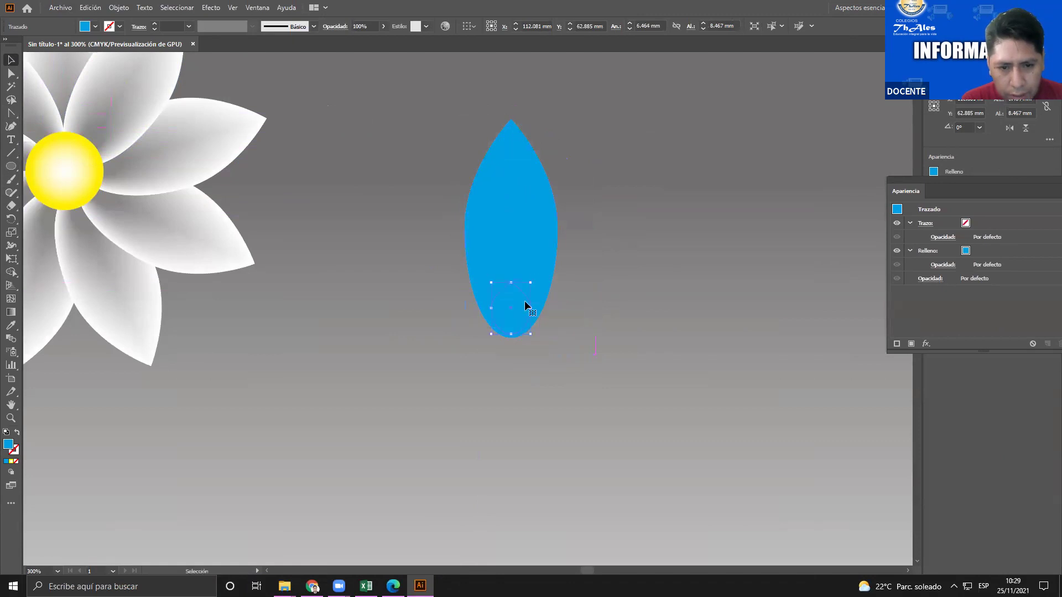
Fill the small inner petal with white and make it narrower, keeping it centered on the blue petal
click(94, 27)
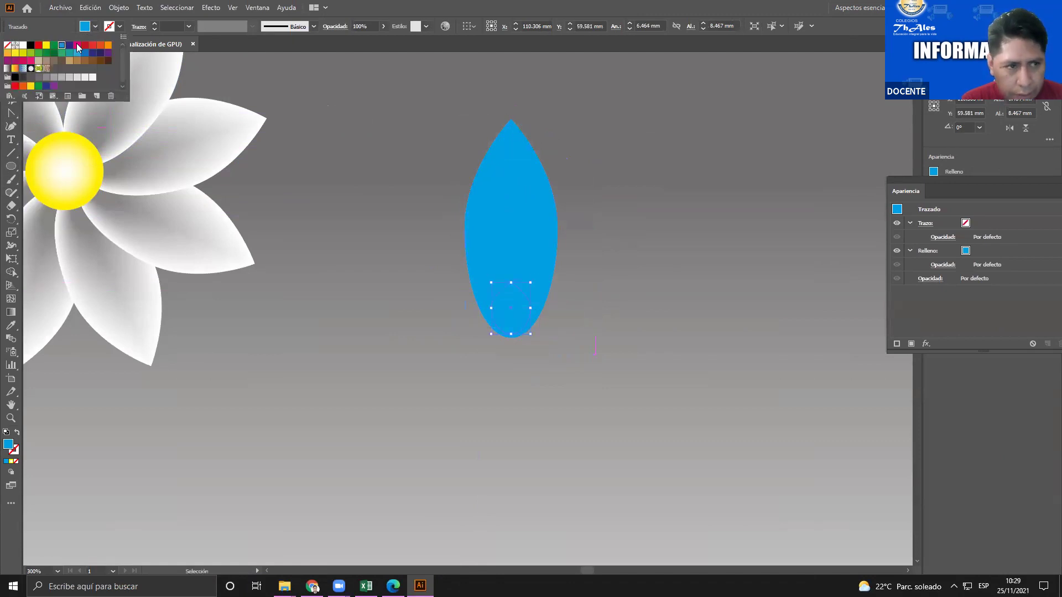
click(23, 46)
click(493, 311)
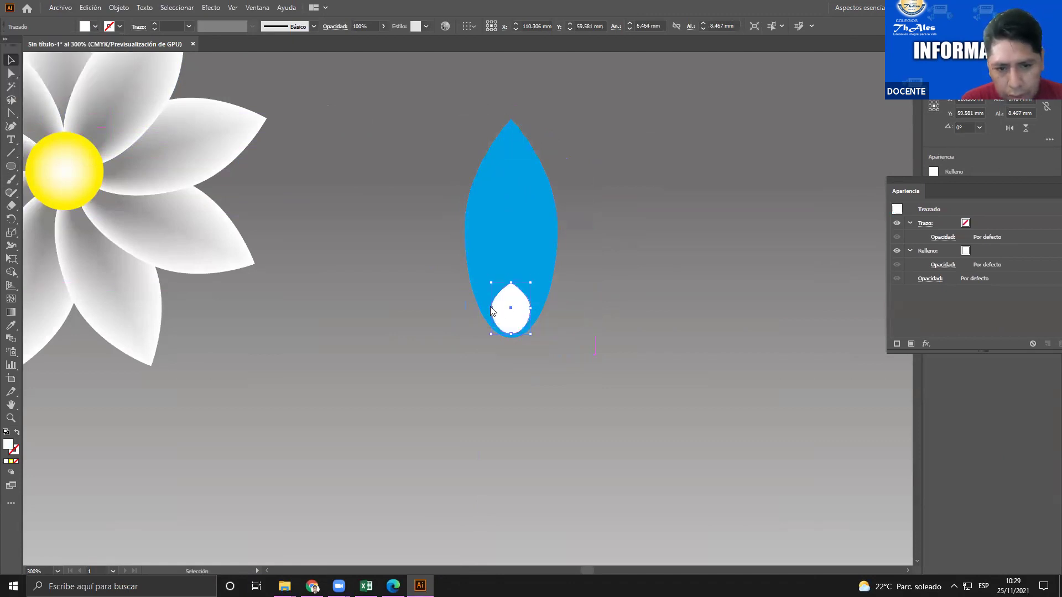
drag(491, 308, 515, 303)
click(550, 310)
click(438, 110)
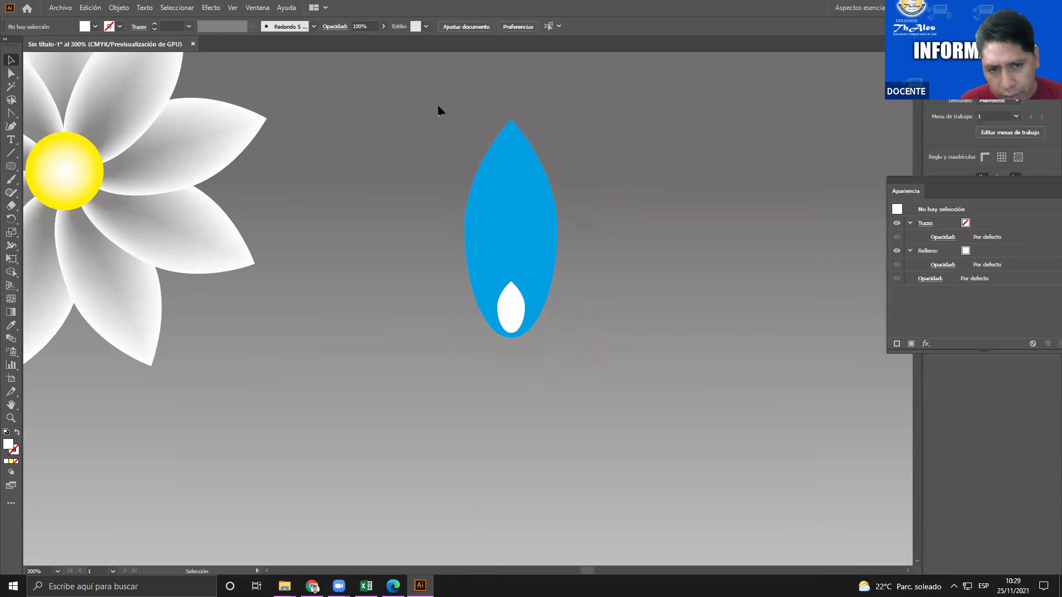
Duplicate the blue petal with its white inner shape and place the copy to the lower right of the original
drag(596, 398, 734, 254)
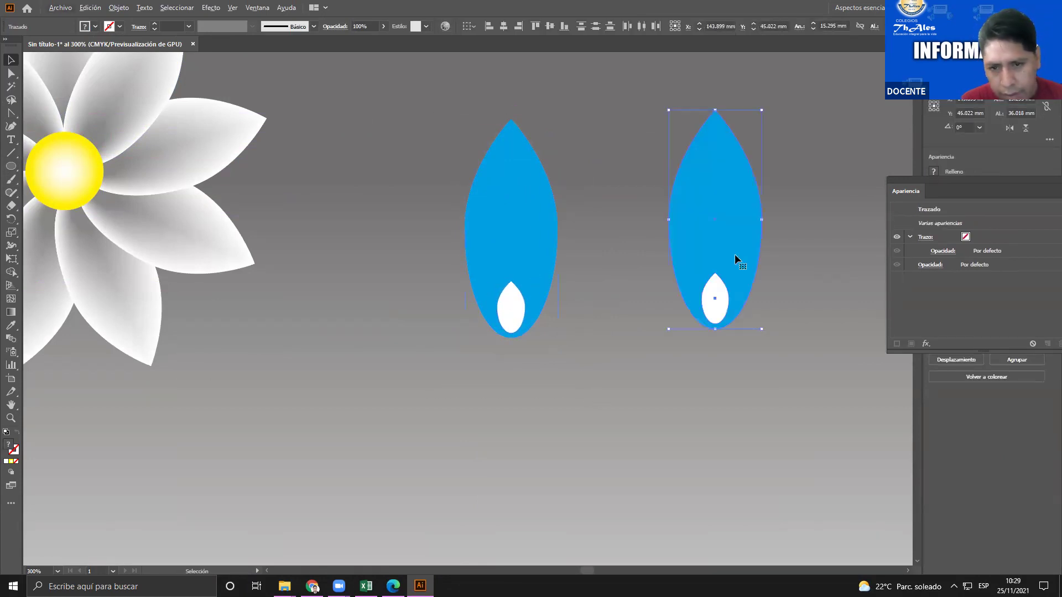
scroll(734, 254, right, 1)
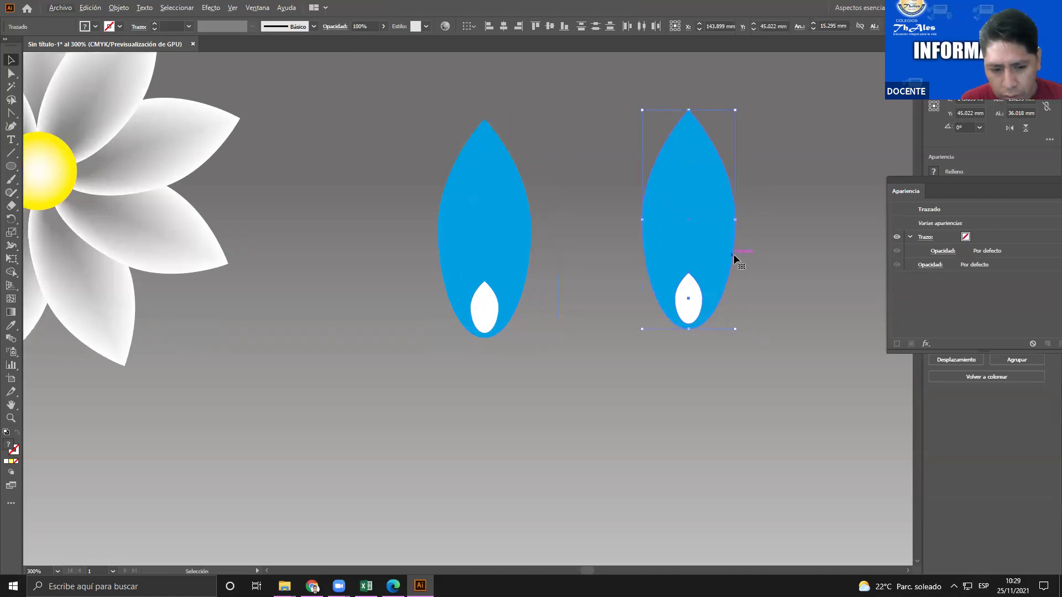
scroll(734, 257, down, 1)
drag(720, 254, 827, 403)
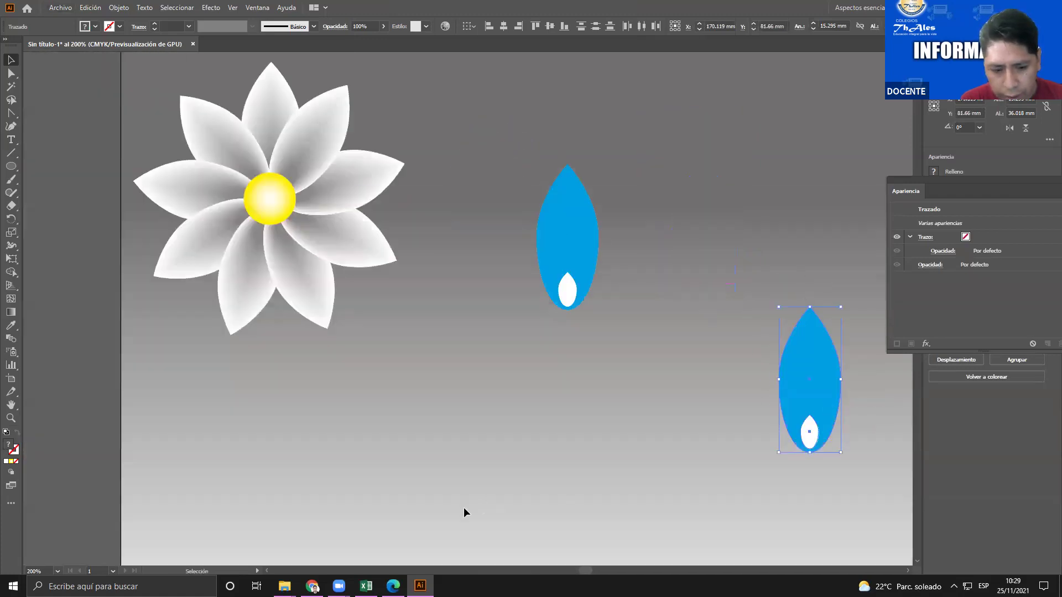
key(alt+Tab)
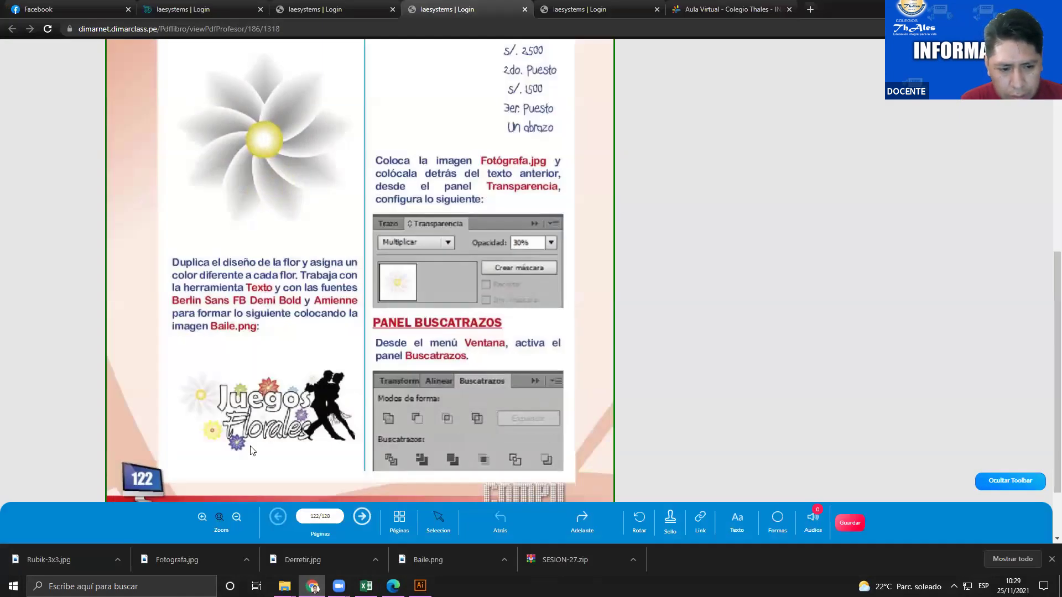
key(alt+Tab)
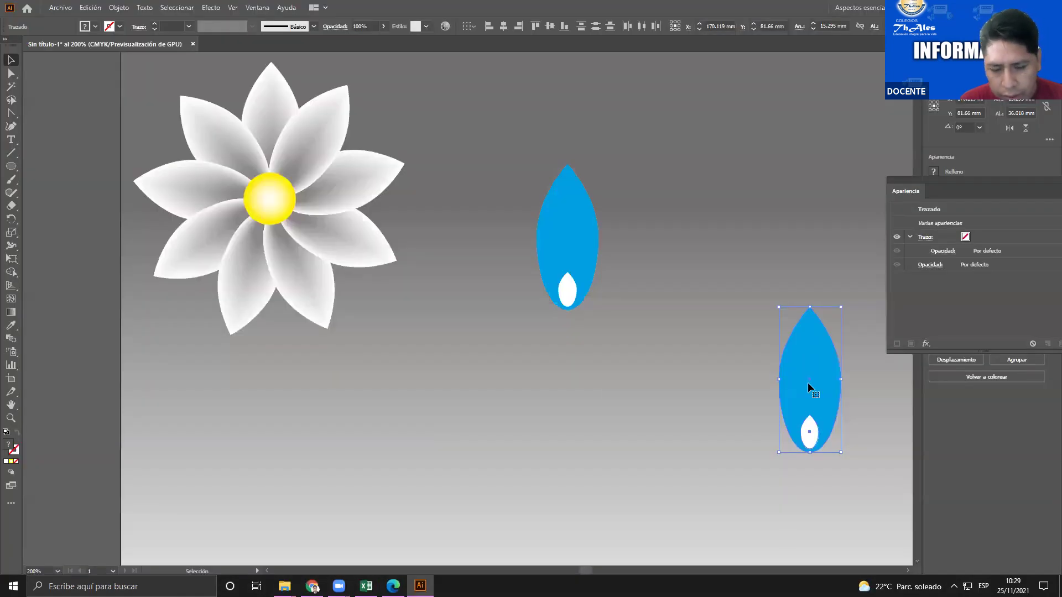
Place four more copies of the blue petal with its white inner shape across the area below the first flower and petals
scroll(774, 377, down, 1)
scroll(775, 376, down, 1)
drag(798, 366, 707, 496)
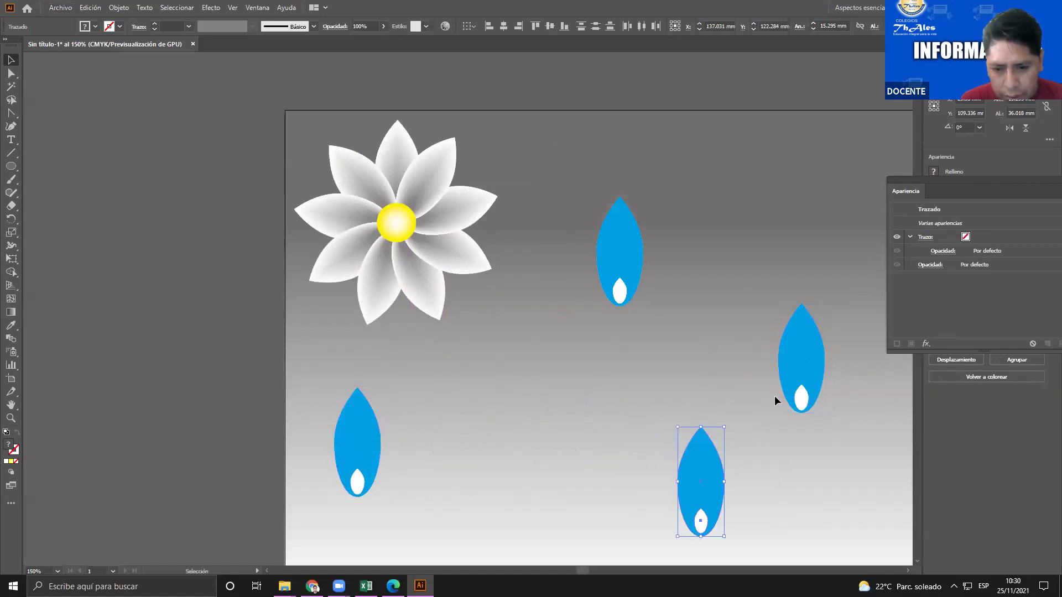
click(799, 369)
key(a)
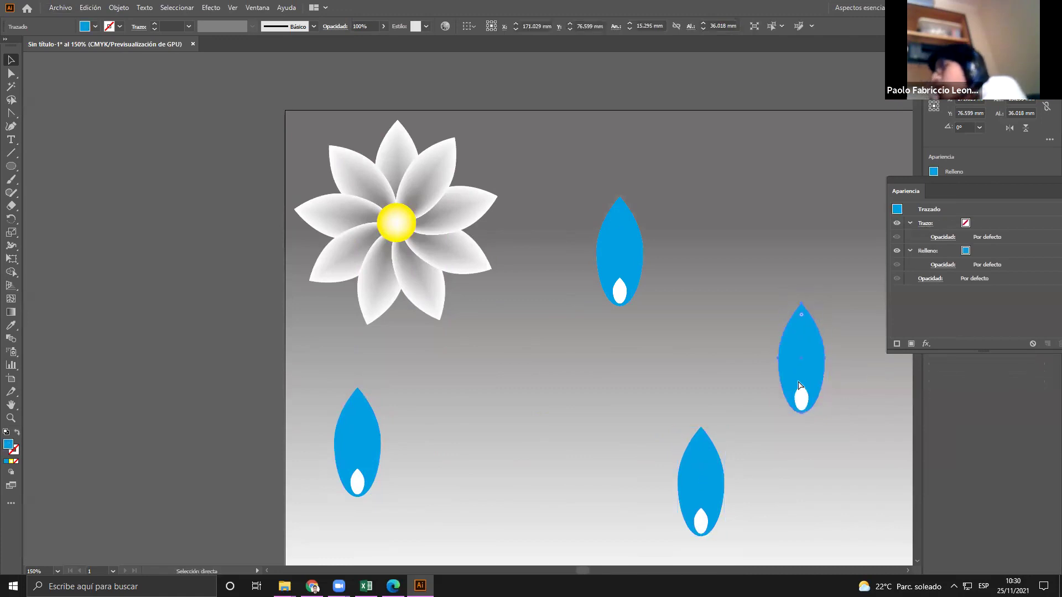
mouse_move(666, 420)
mouse_down()
mouse_move(723, 519)
mouse_move(759, 490)
mouse_move(872, 493)
mouse_up()
scroll(733, 514, down, 1)
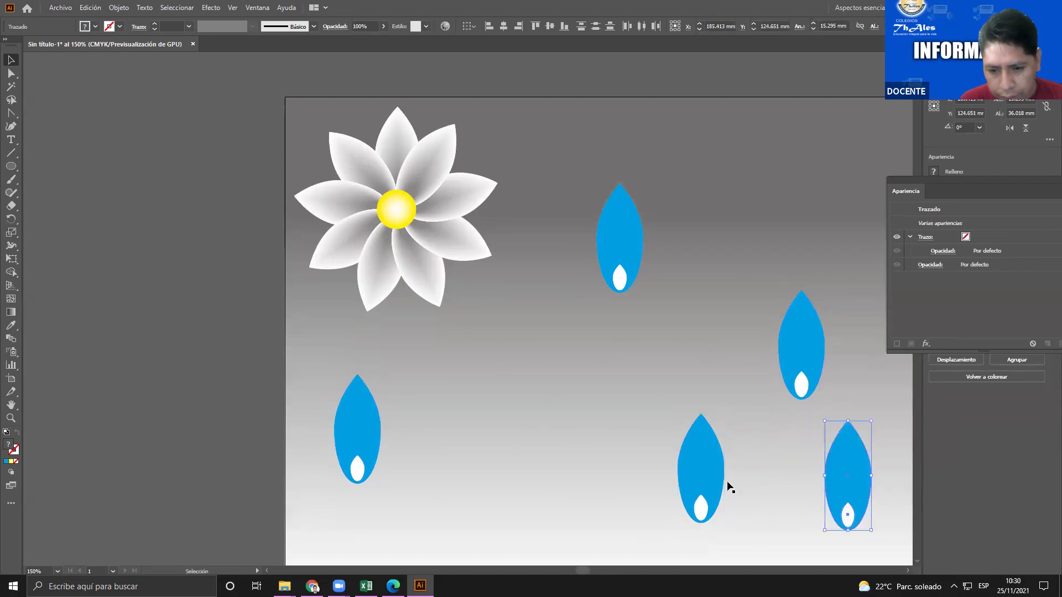
click(694, 498)
drag(695, 497, 507, 512)
click(597, 384)
scroll(602, 310, down, 1)
Recolor the outer shapes of the two rightmost blue petals, filling the upper one with magenta and the lower one with yellow
click(799, 309)
click(96, 26)
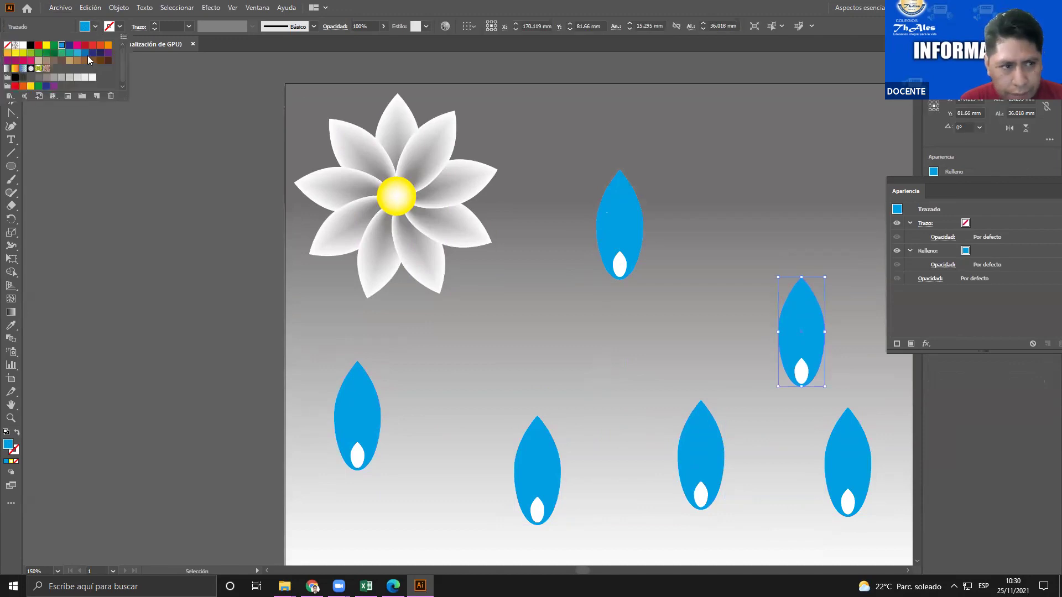
click(80, 49)
double_click(856, 441)
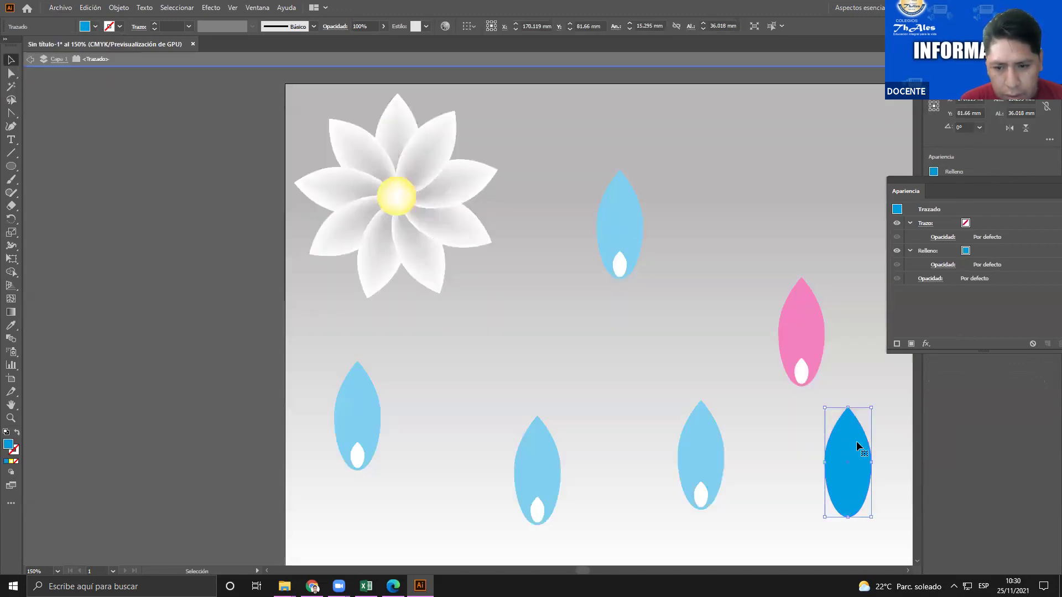
click(31, 59)
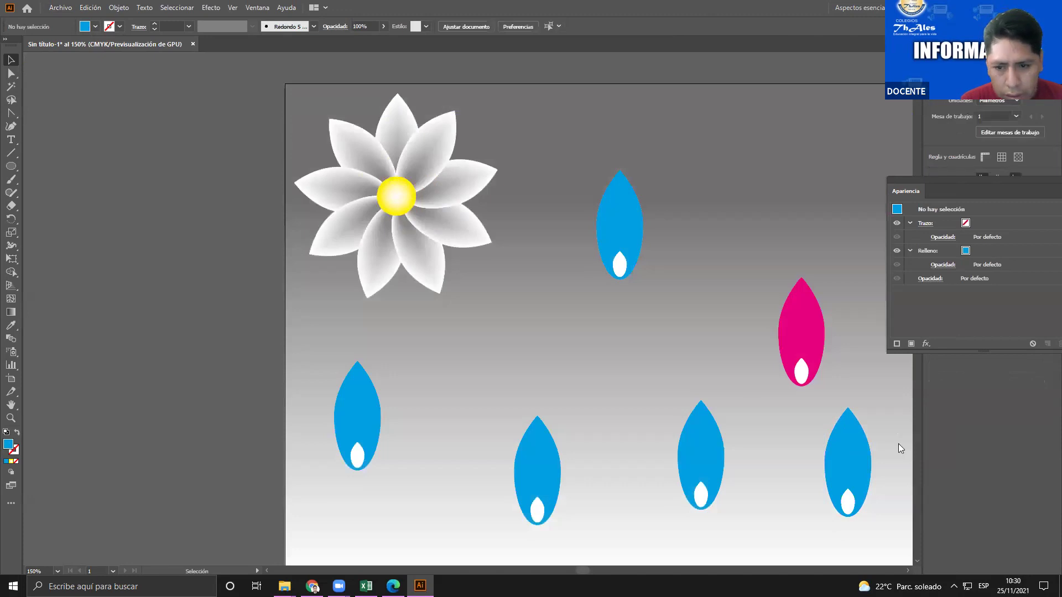
click(96, 26)
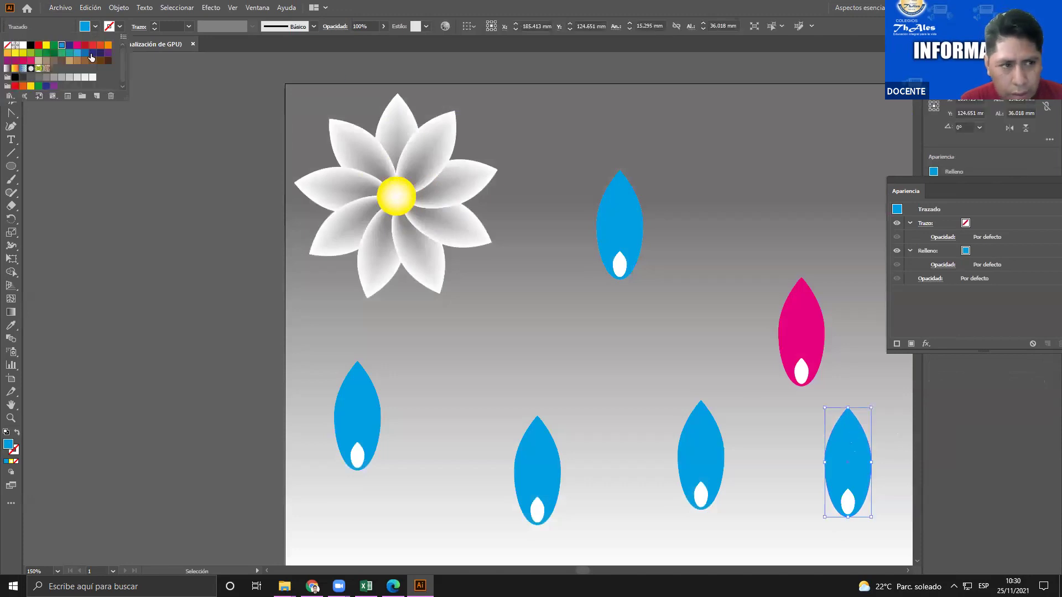
click(47, 48)
Fill the blue petal beside the yellow one with dark red and the next blue petal along the lower row with purple
click(686, 434)
click(94, 27)
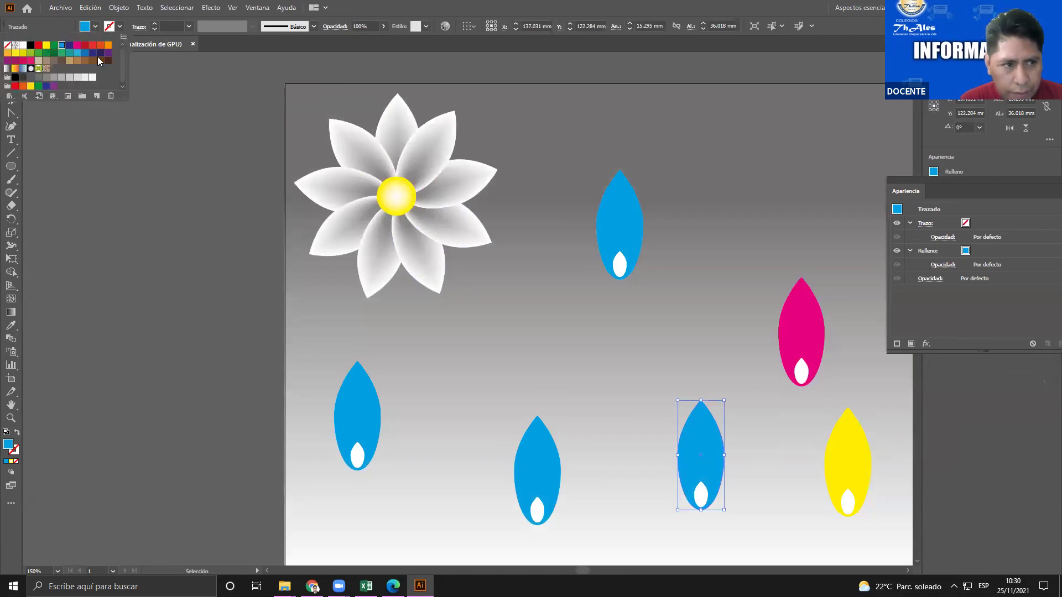
click(84, 46)
click(545, 438)
click(543, 430)
click(90, 31)
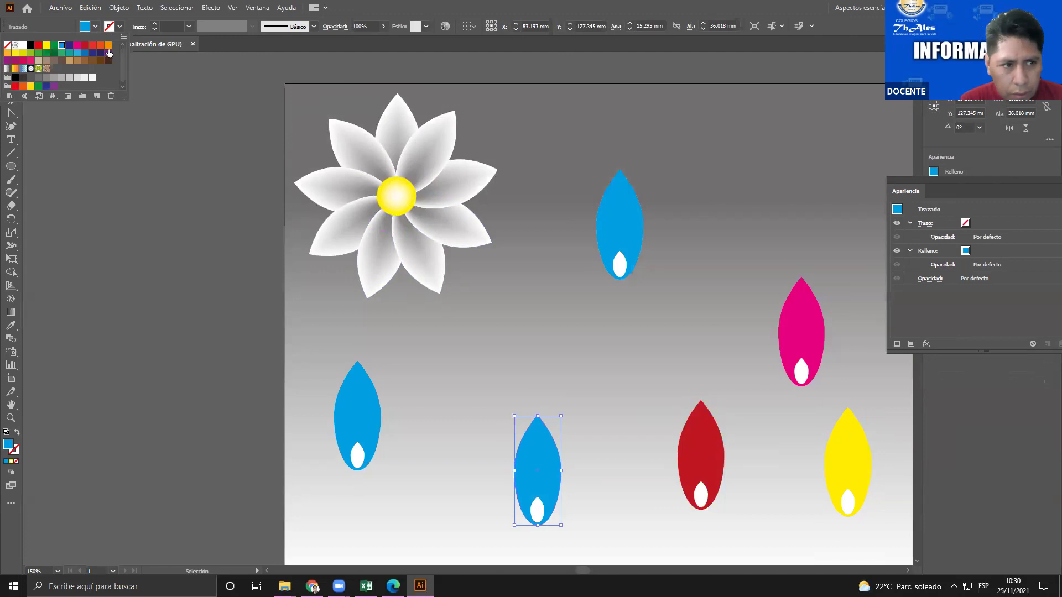
click(108, 53)
Fill the outer shape of the blue petal below the white flower with dark blue
click(363, 389)
click(364, 380)
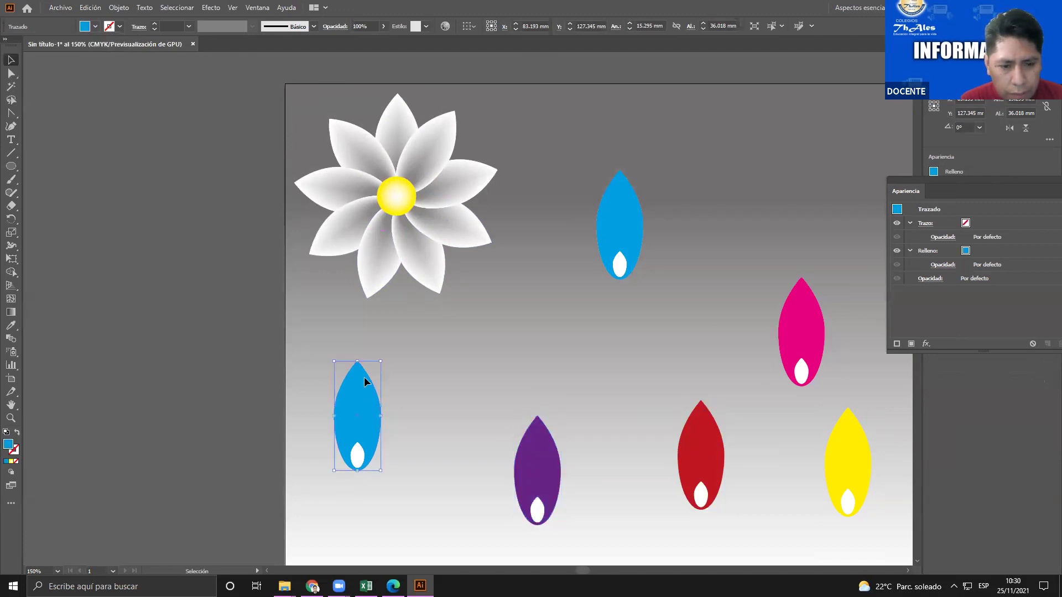
click(95, 28)
click(69, 46)
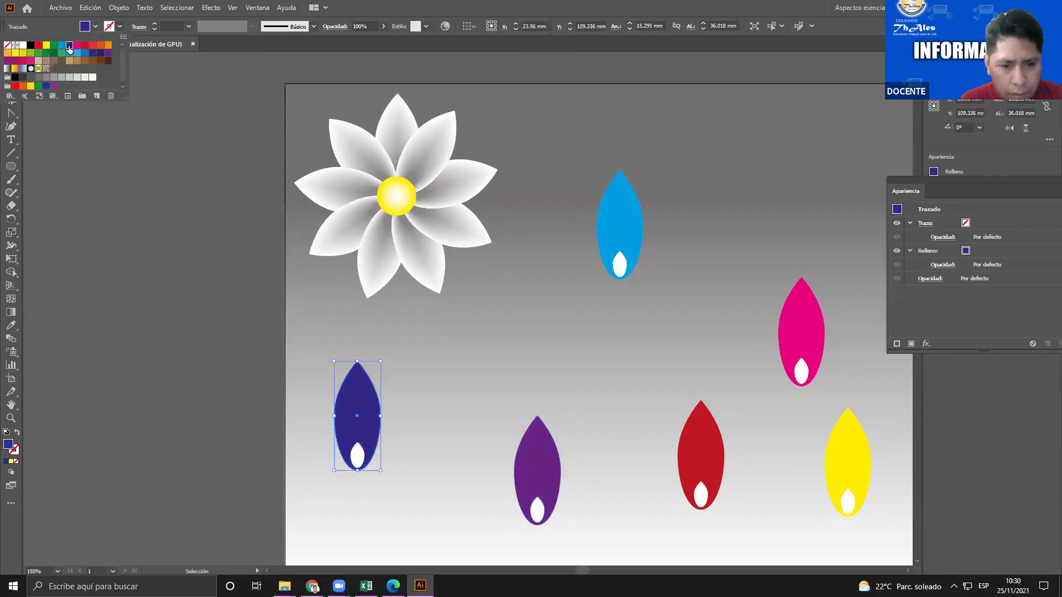
click(167, 297)
scroll(506, 379, down, 3)
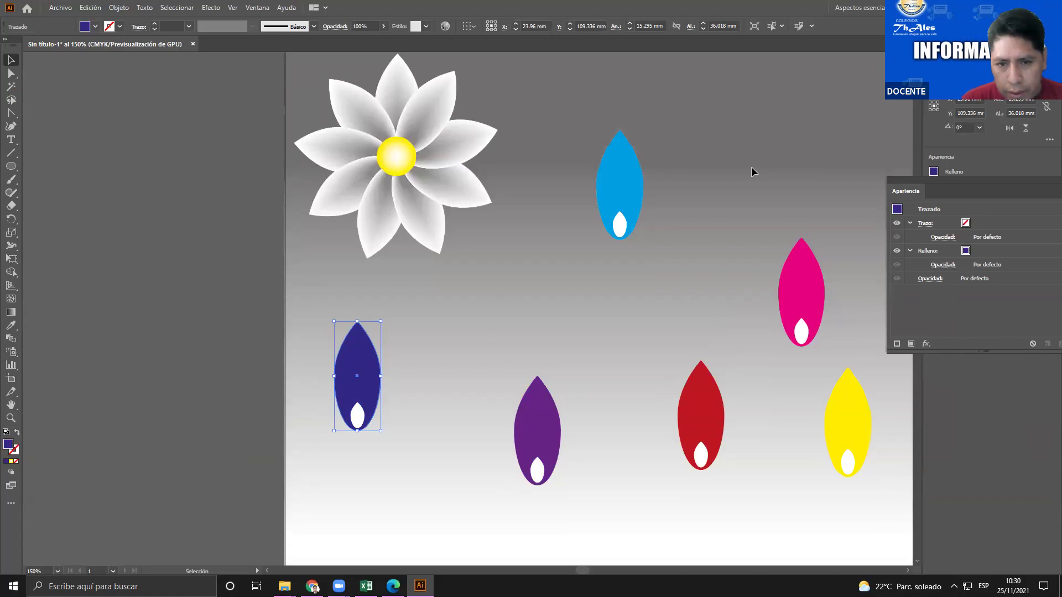
Move the grouped white flower slightly left so its outer petal reaches the artboard's edge
click(628, 224)
click(619, 224)
click(384, 124)
drag(408, 124, 396, 121)
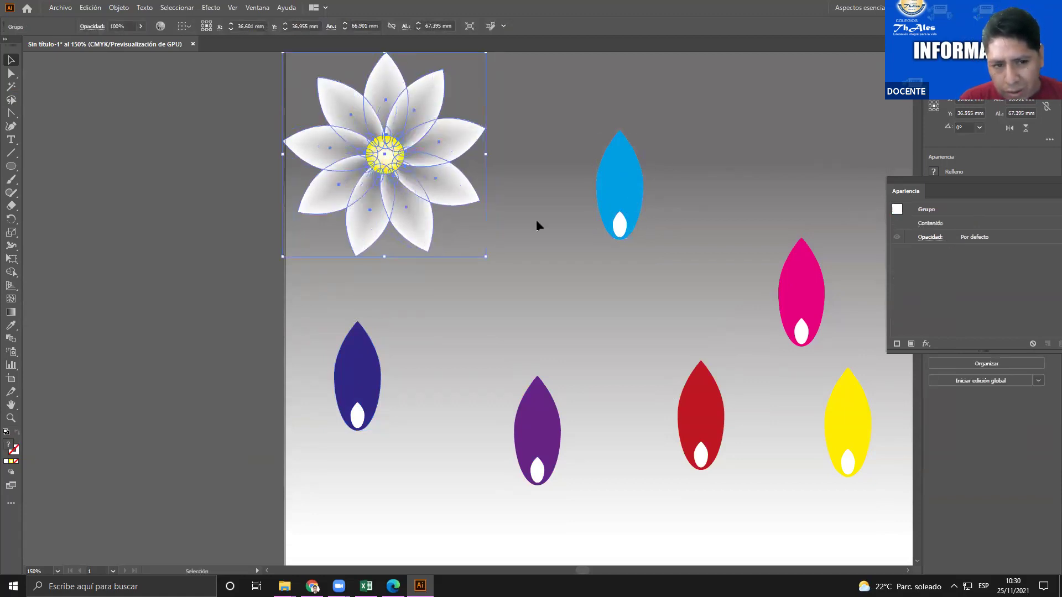
click(611, 197)
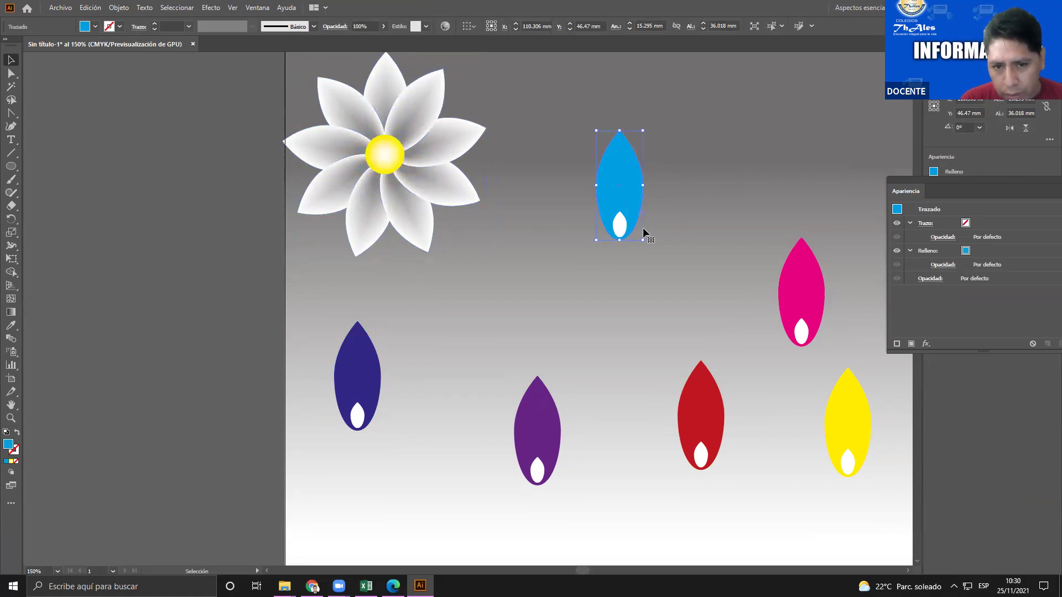
click(567, 112)
mouse_move(616, 225)
mouse_down()
mouse_move(671, 229)
mouse_move(626, 224)
mouse_up()
drag(618, 229, 619, 237)
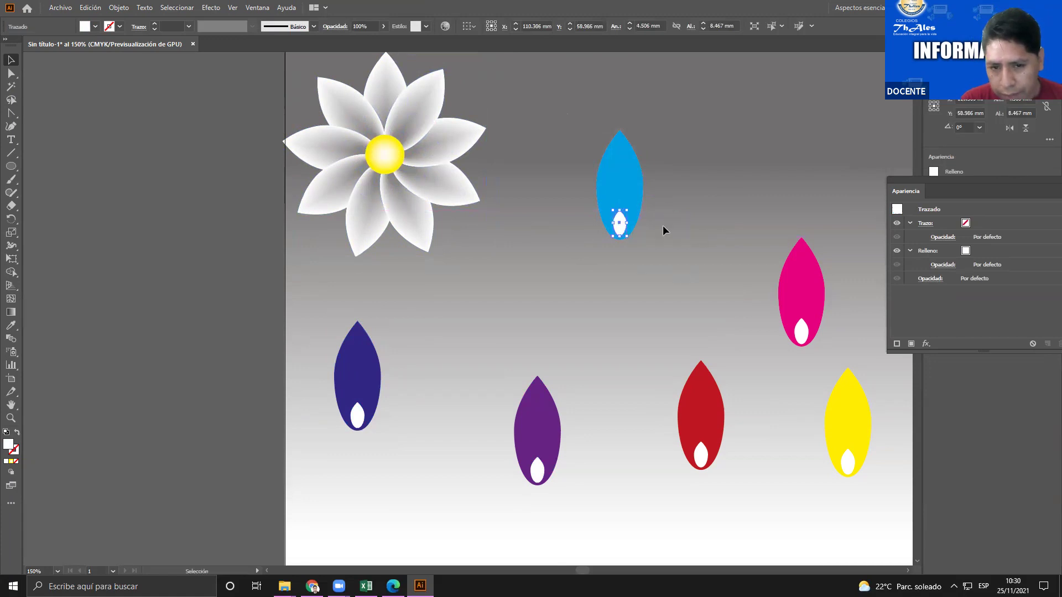
click(559, 118)
drag(678, 274, 461, 339)
key(Delete)
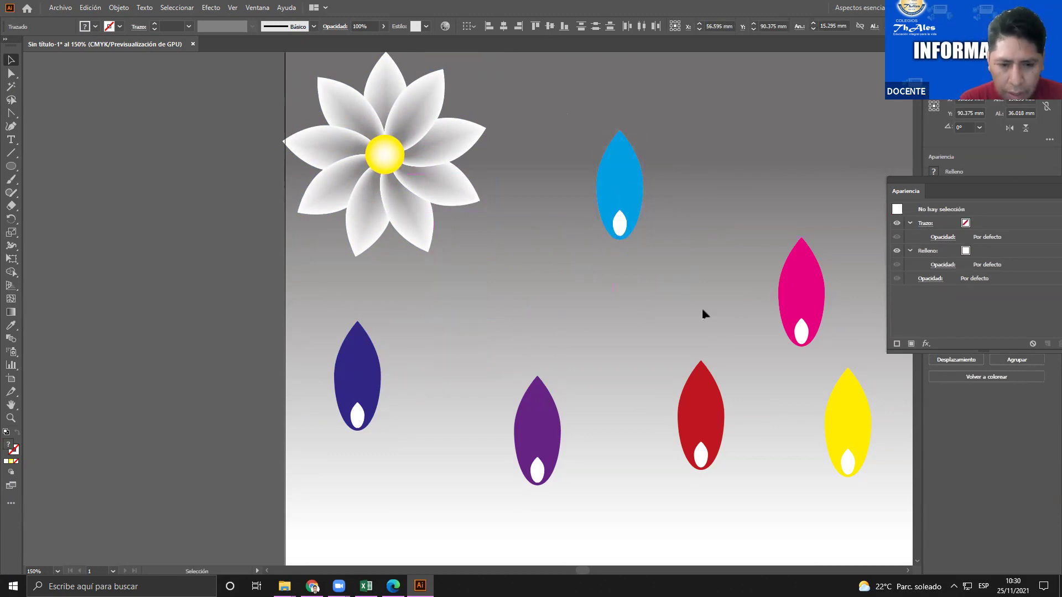
scroll(782, 328, down, 1)
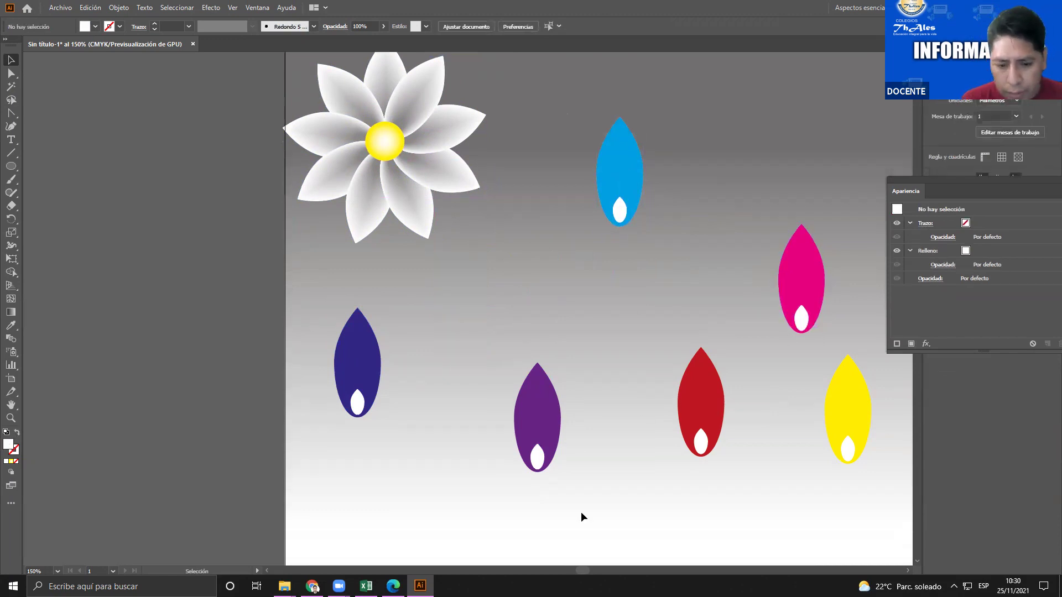
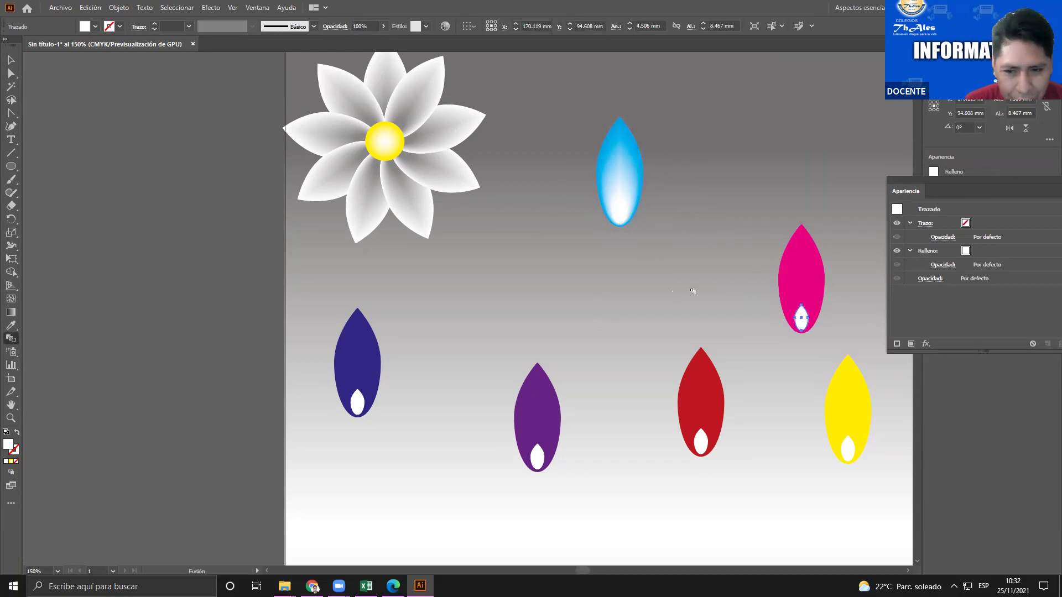
Complete the blend between the magenta petal's outer shape and its small white inner shape
click(804, 295)
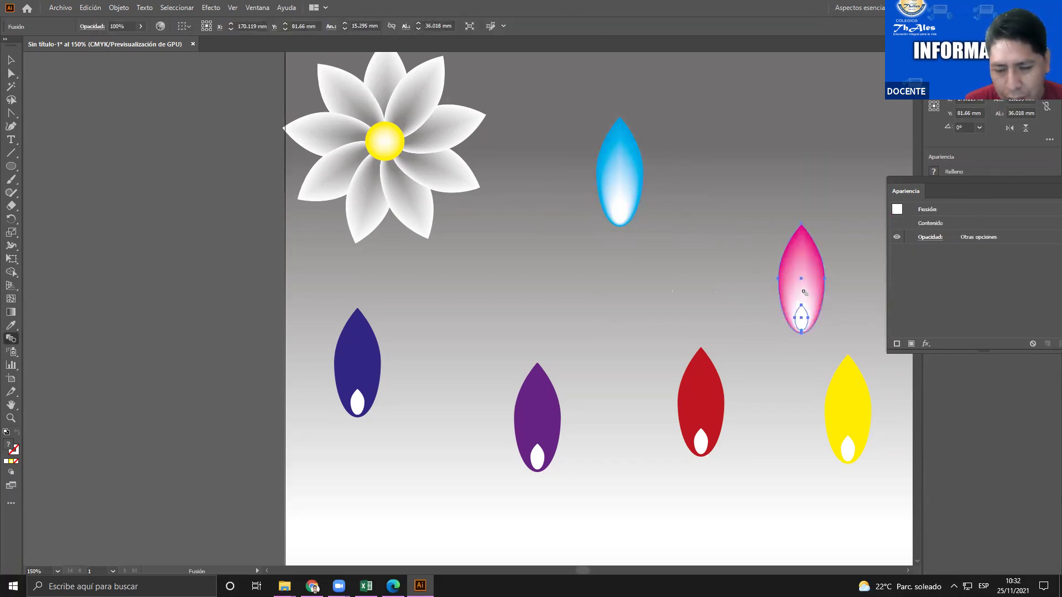
click(11, 59)
click(97, 228)
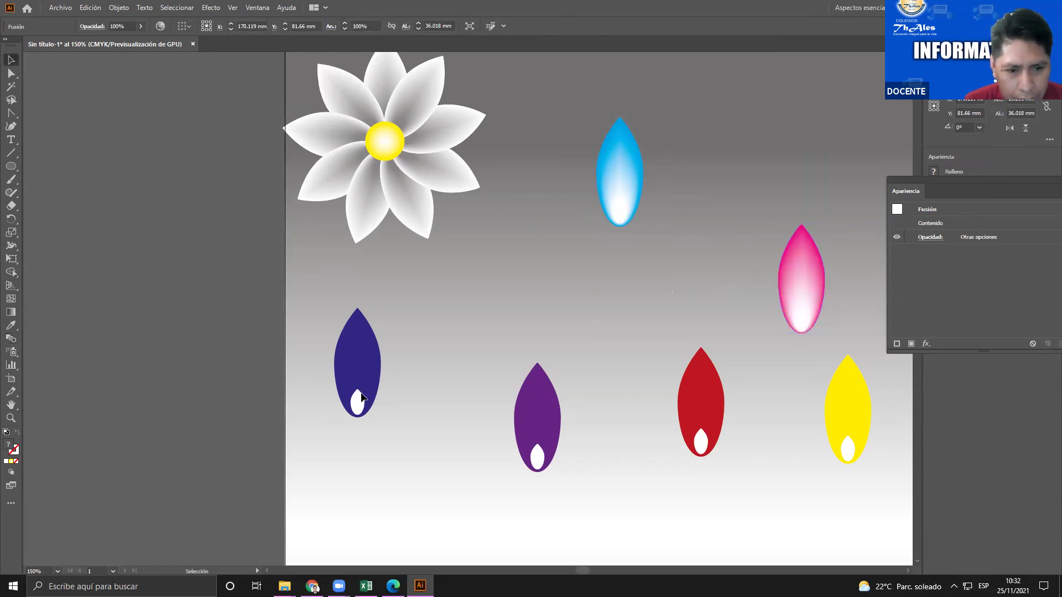
Blend the dark blue petal's outer shape with its small white inner shape
click(360, 367)
click(10, 339)
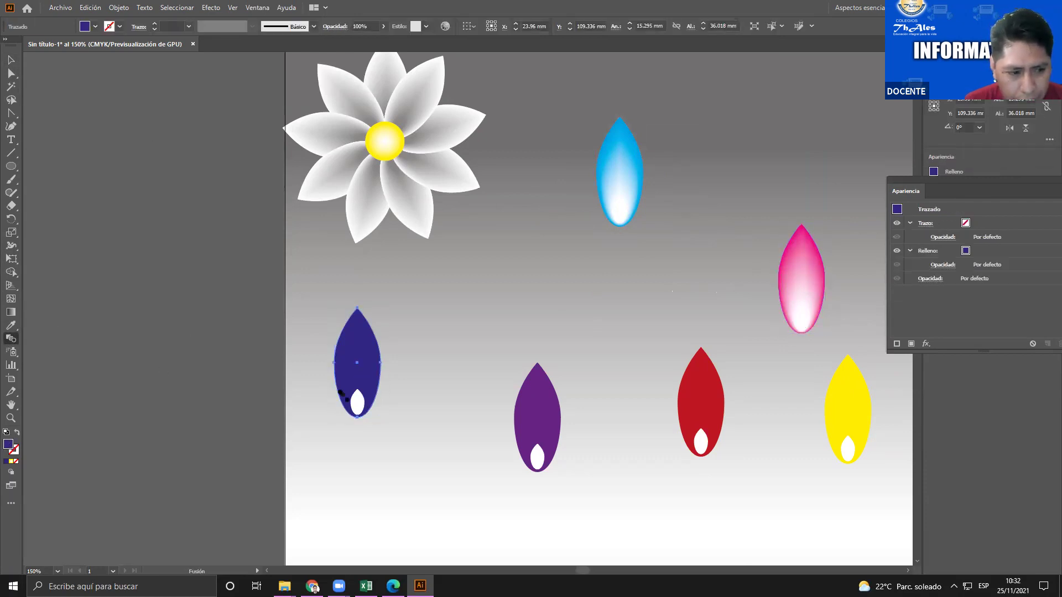
click(360, 381)
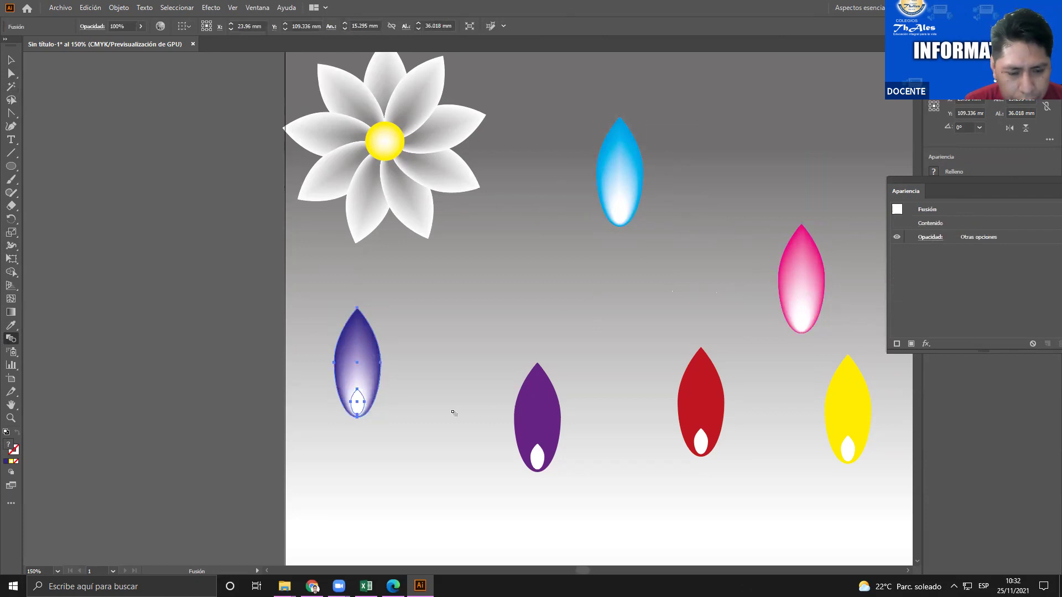
click(12, 59)
click(123, 195)
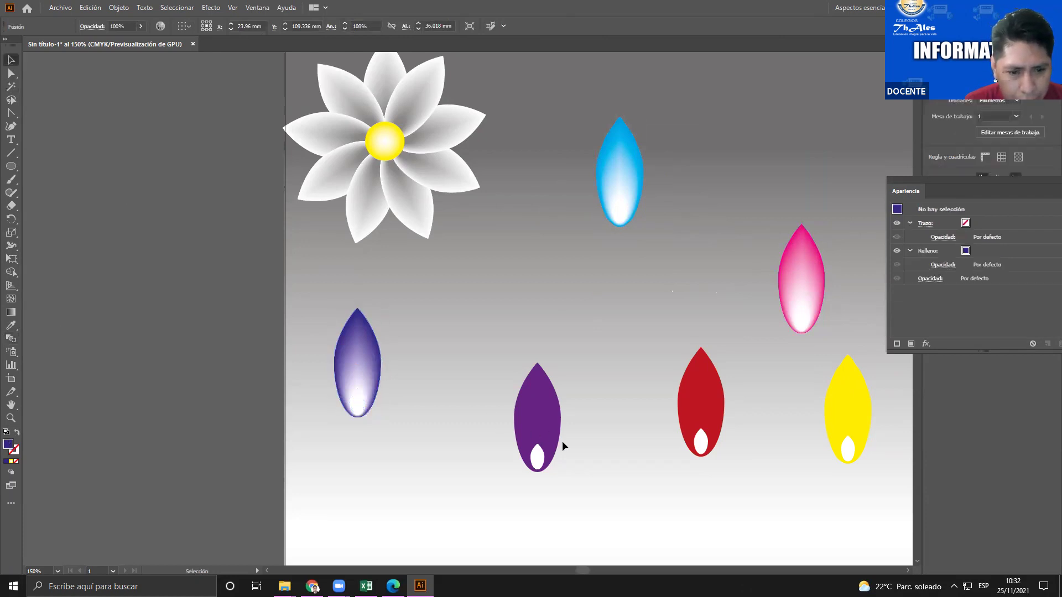
click(371, 362)
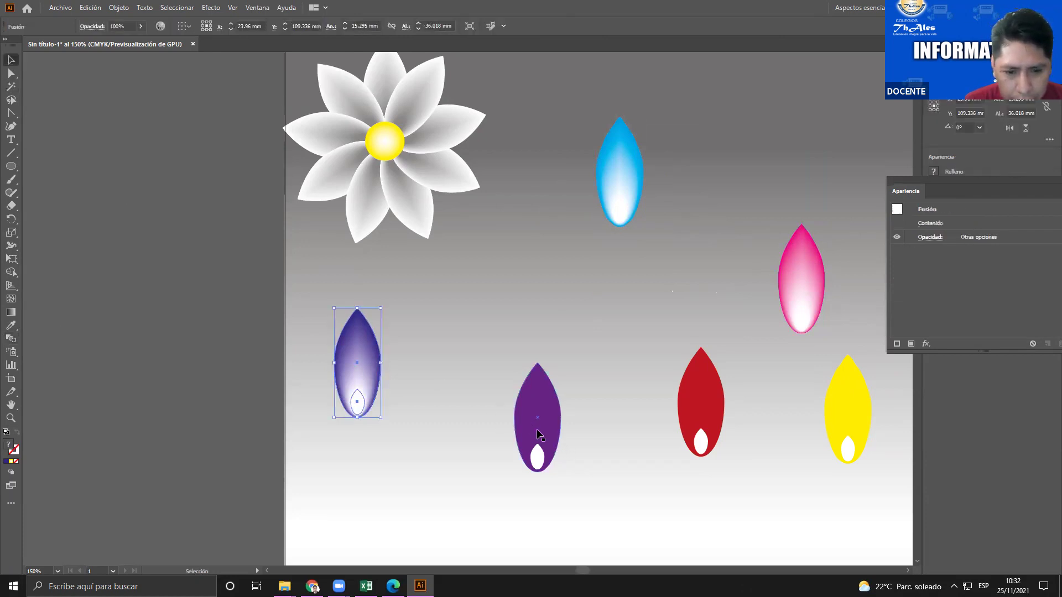
click(465, 347)
Blend the purple petal's outer shape with its small white inner shape
click(538, 399)
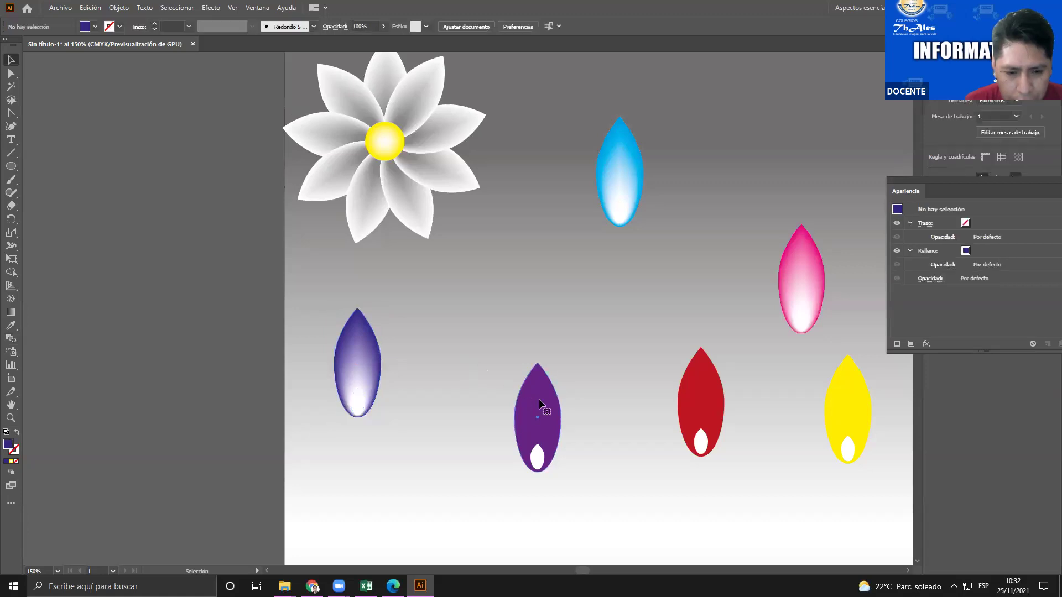
click(13, 340)
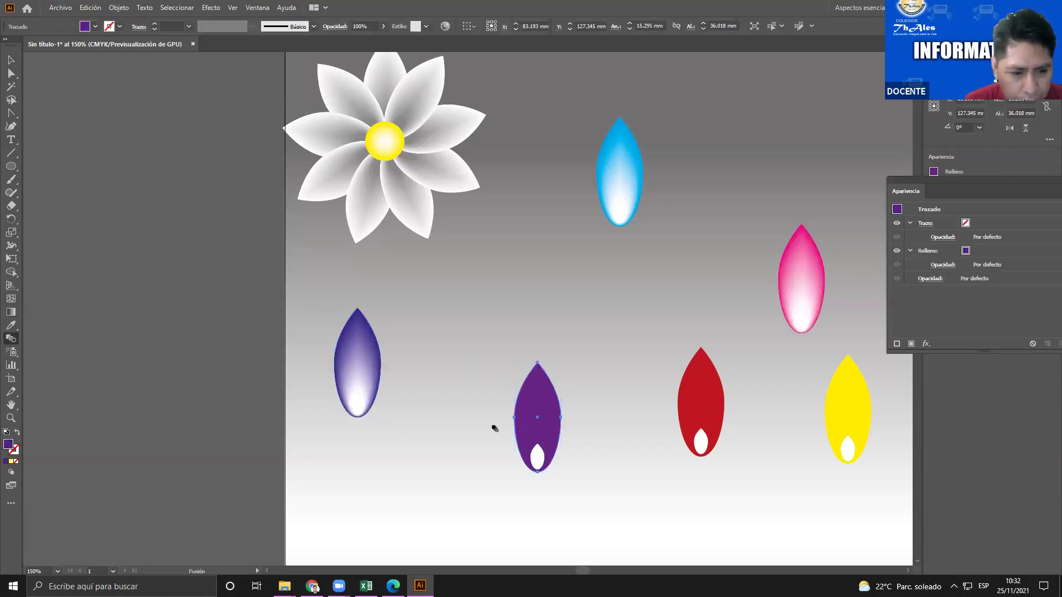
click(536, 453)
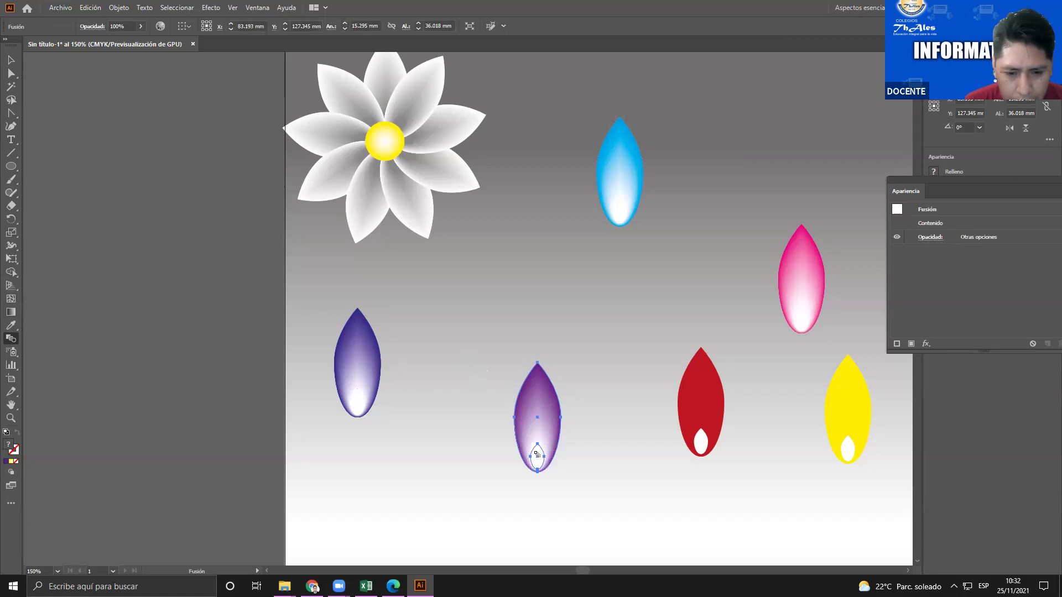
click(11, 61)
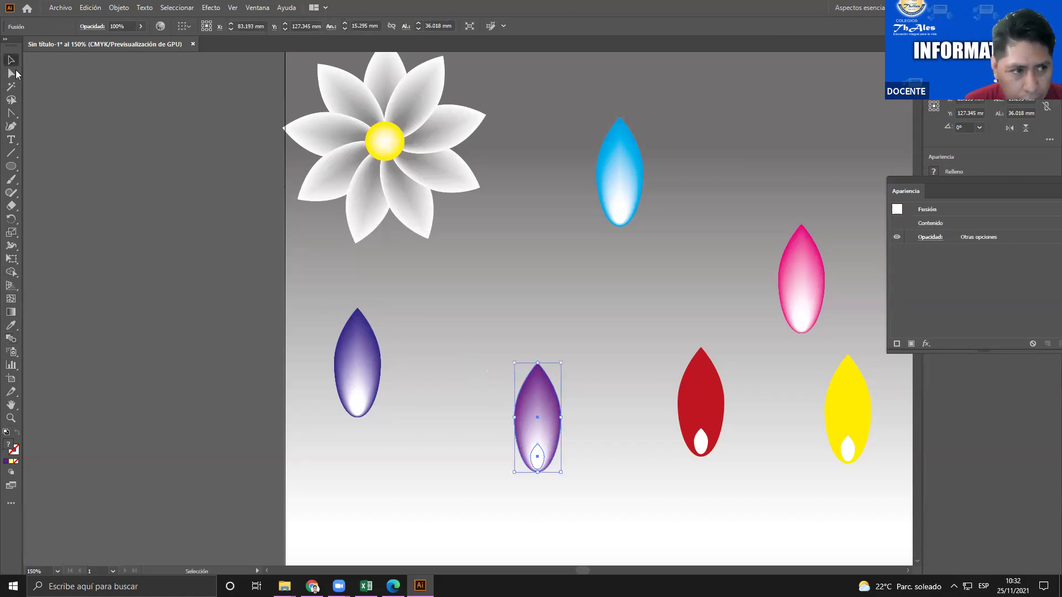
click(543, 293)
Blend the dark red petal's outer shape with its small white inner shape
click(701, 398)
click(10, 339)
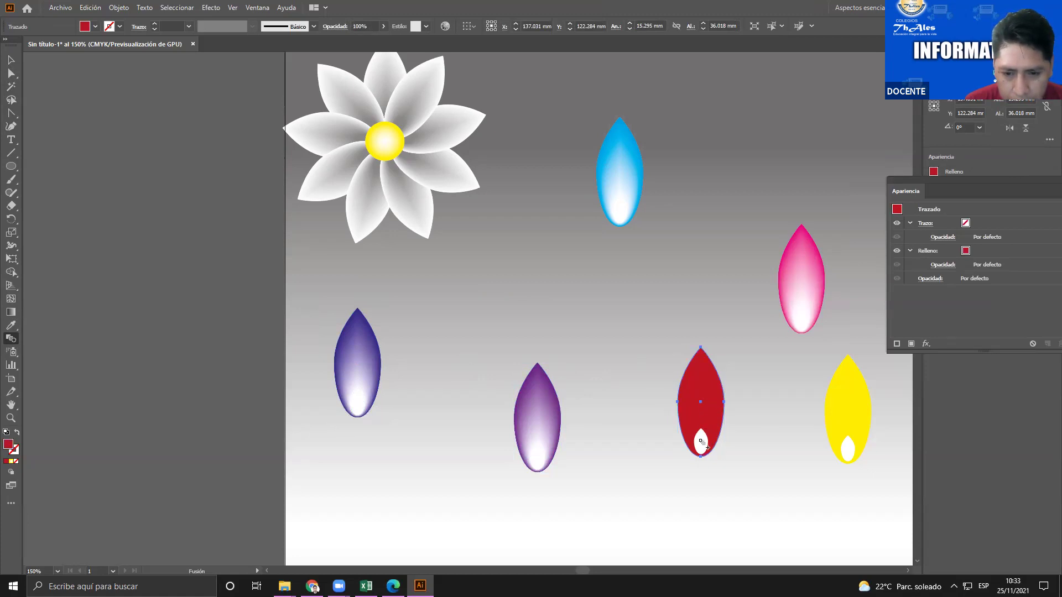
click(701, 432)
click(11, 60)
click(86, 118)
Blend the yellow petal's small white inner shape with its outer shape
click(849, 446)
click(849, 449)
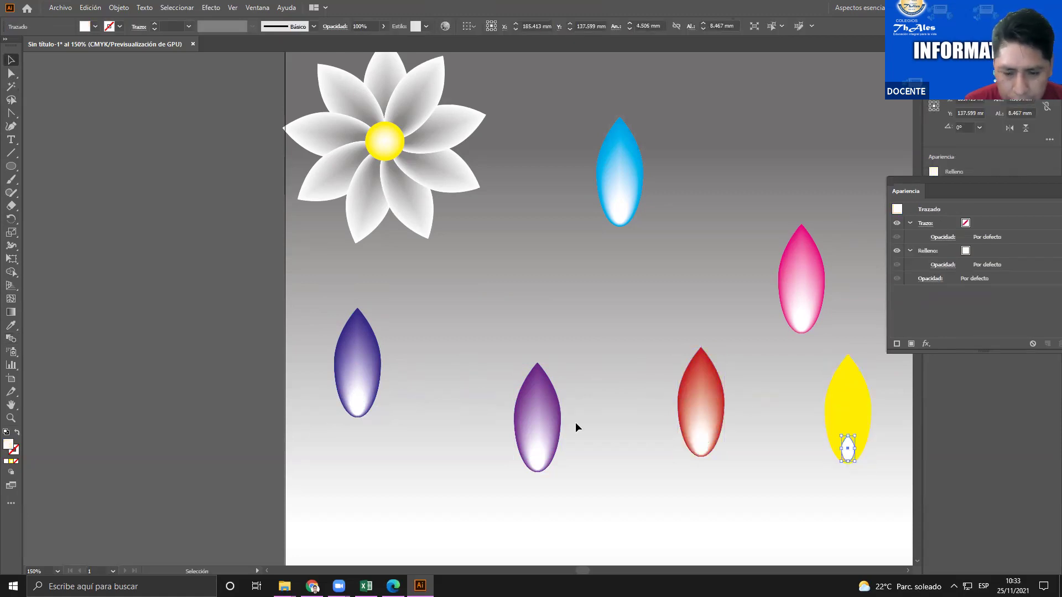
click(11, 338)
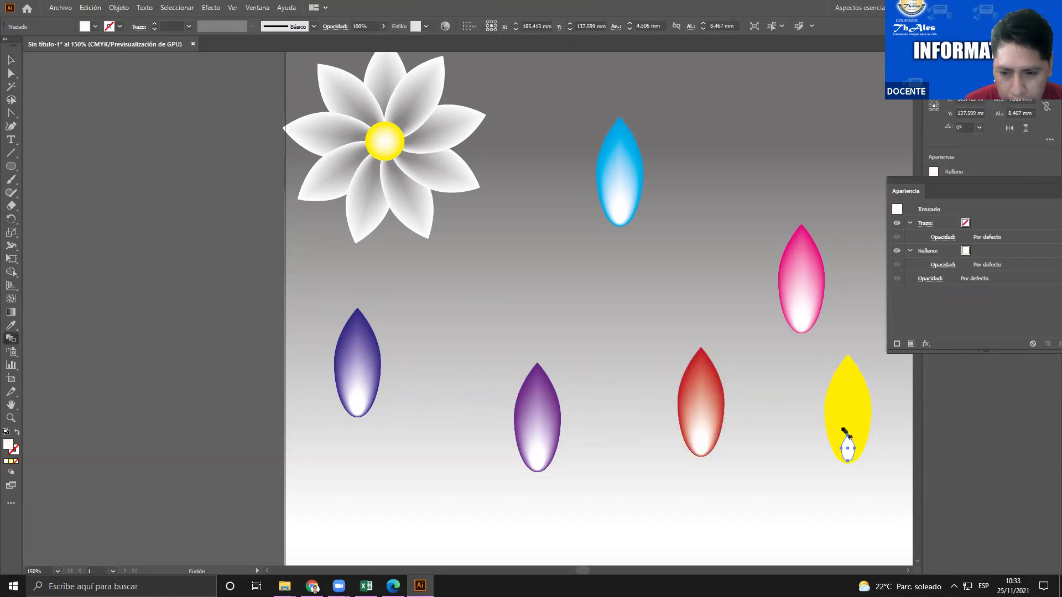
click(849, 441)
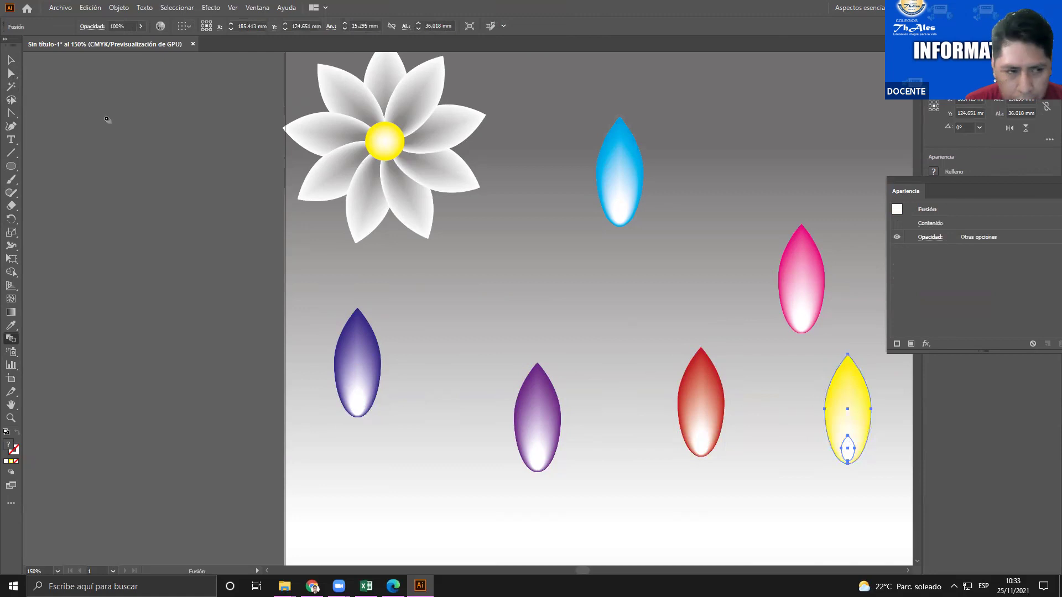
click(11, 59)
click(591, 346)
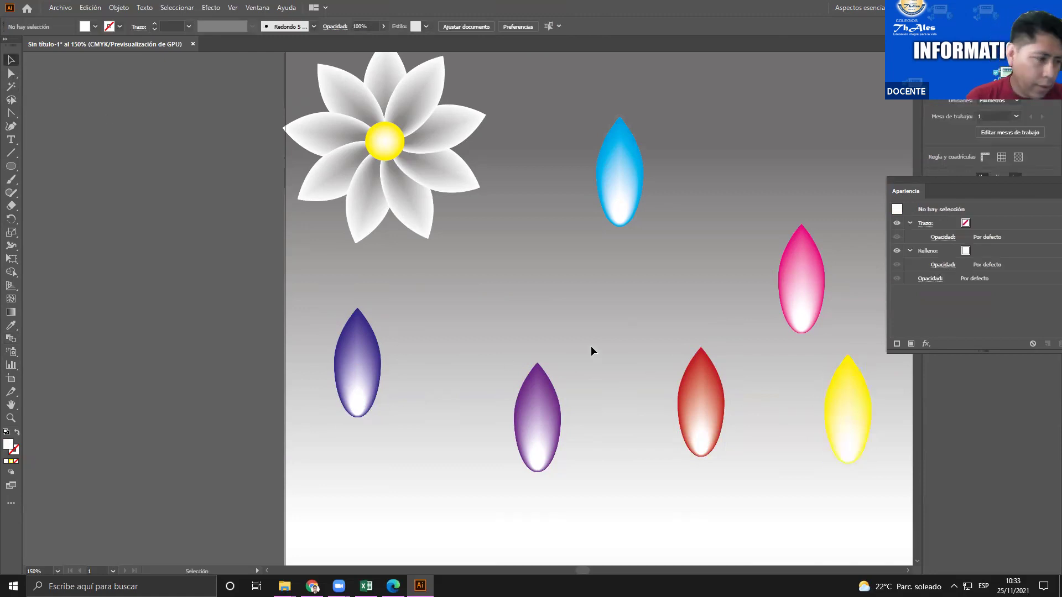
Group each of the blended colored petals separately: magenta, dark red, purple, dark blue and yellow
click(640, 217)
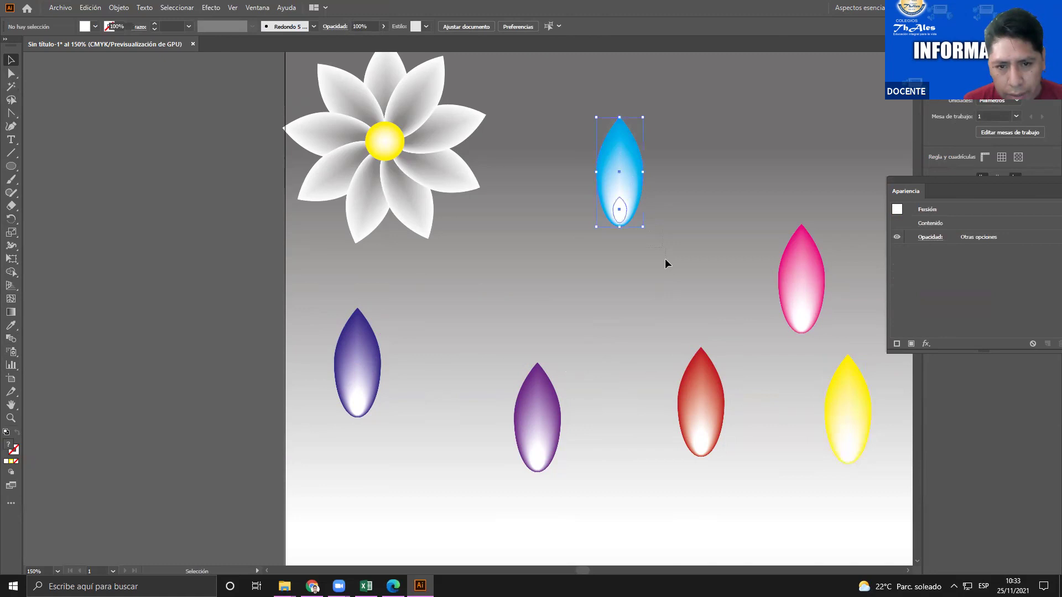
click(746, 222)
drag(828, 351, 780, 331)
key(v)
drag(746, 492, 742, 489)
drag(540, 361, 605, 510)
key(ctrl+g)
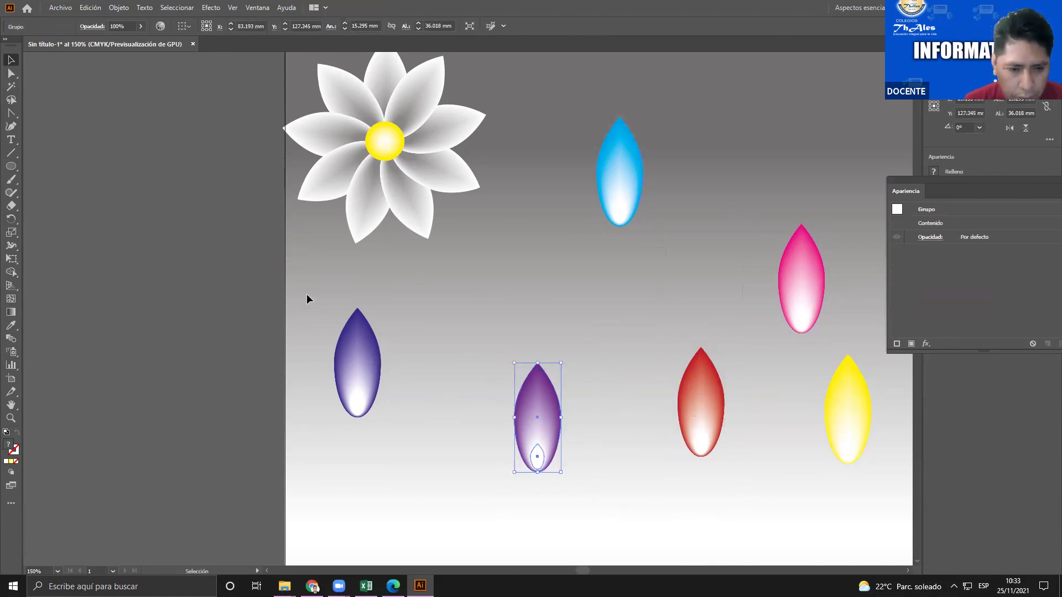
drag(413, 463, 417, 464)
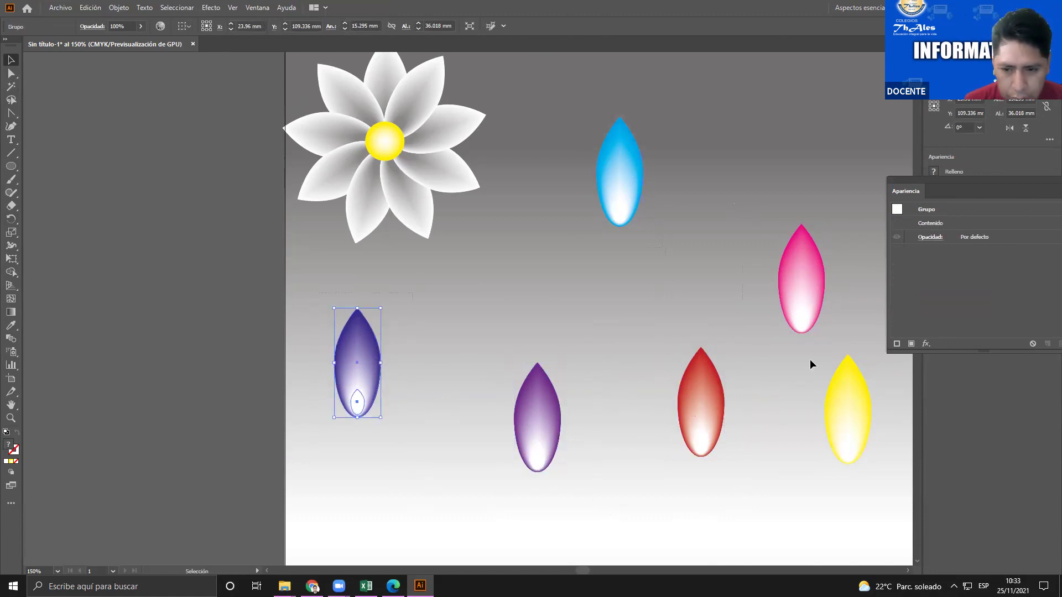
drag(856, 426, 894, 503)
click(721, 312)
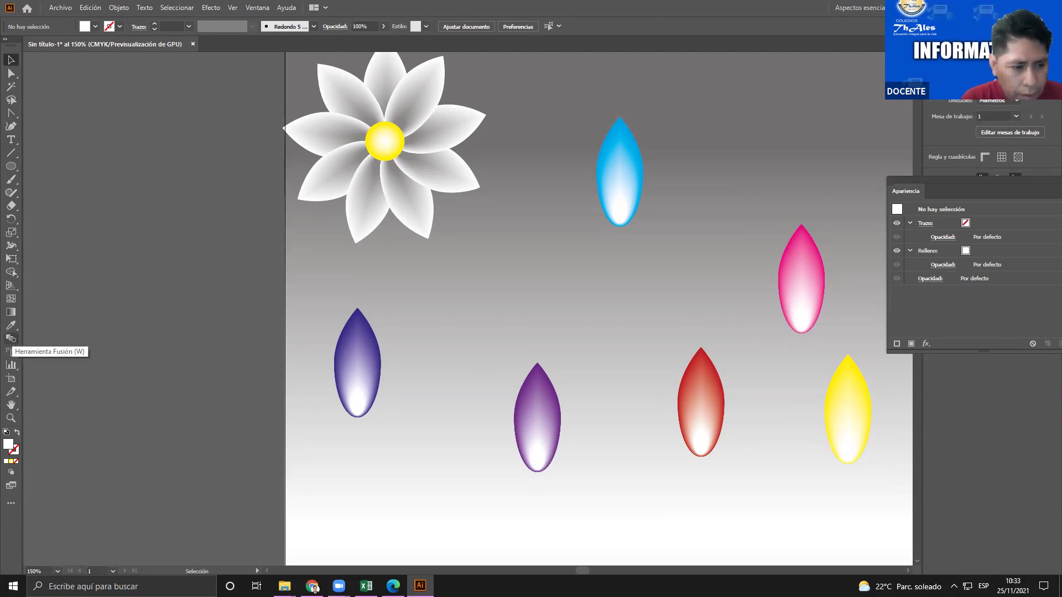
key(ctrl+1)
click(11, 338)
mouse_move(165, 237)
mouse_down()
mouse_move(55, 386)
mouse_move(40, 381)
mouse_up()
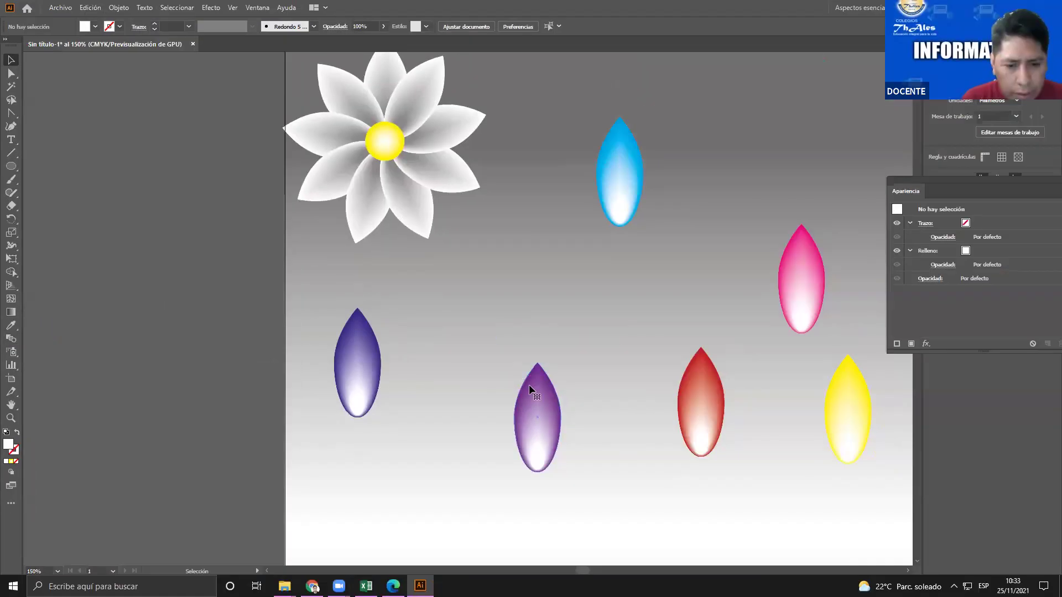
click(530, 389)
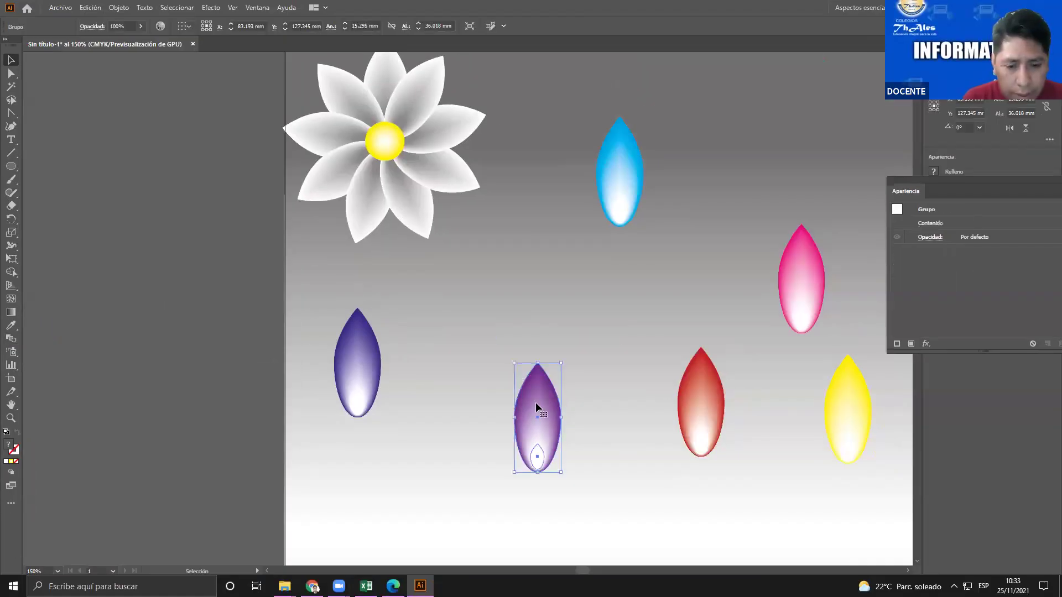
click(360, 367)
key(ctrl+1)
click(368, 373)
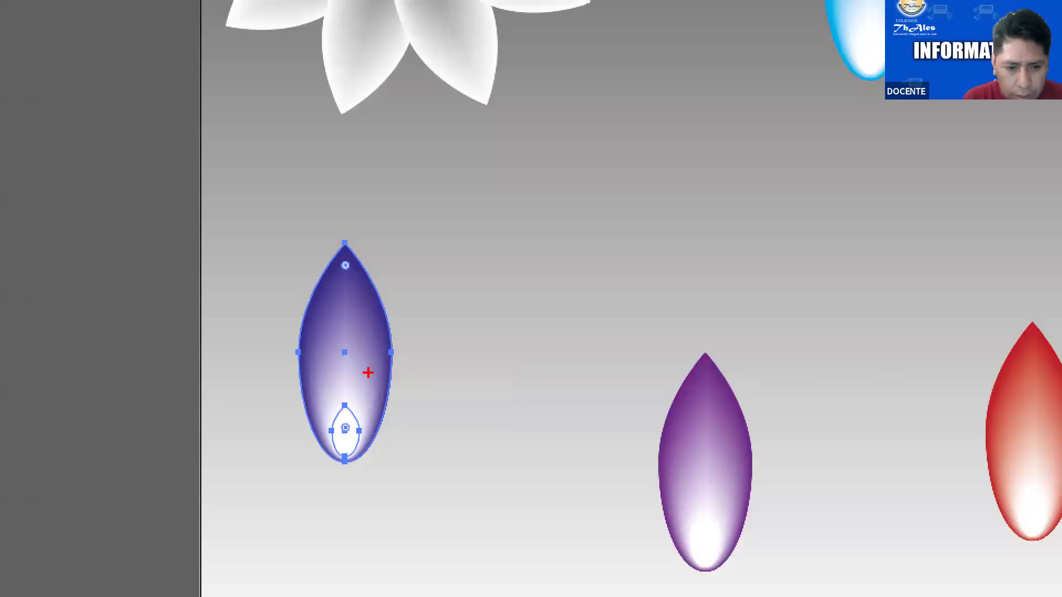
drag(696, 512, 679, 507)
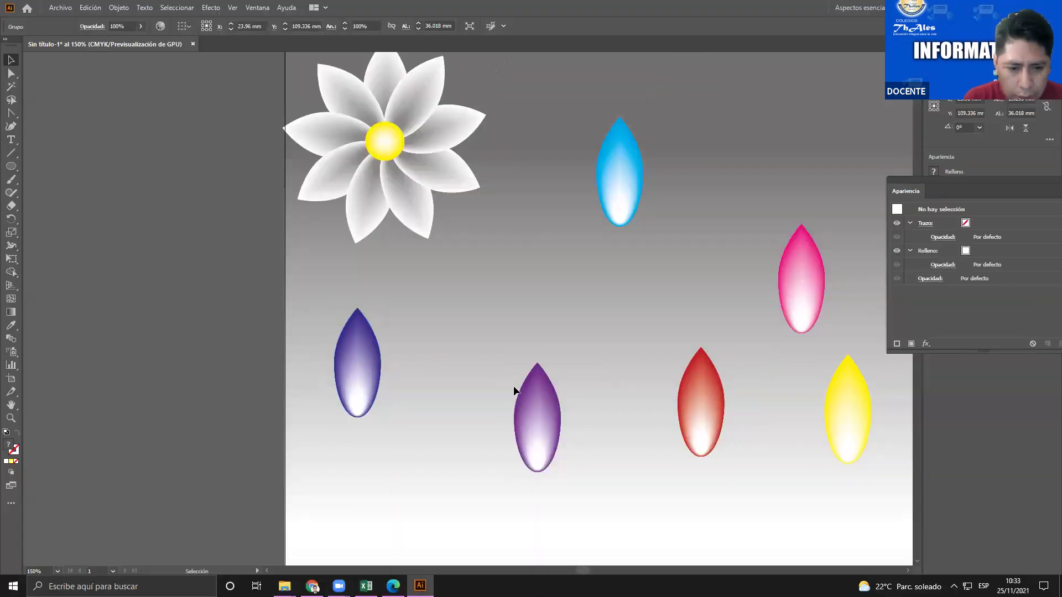
click(699, 406)
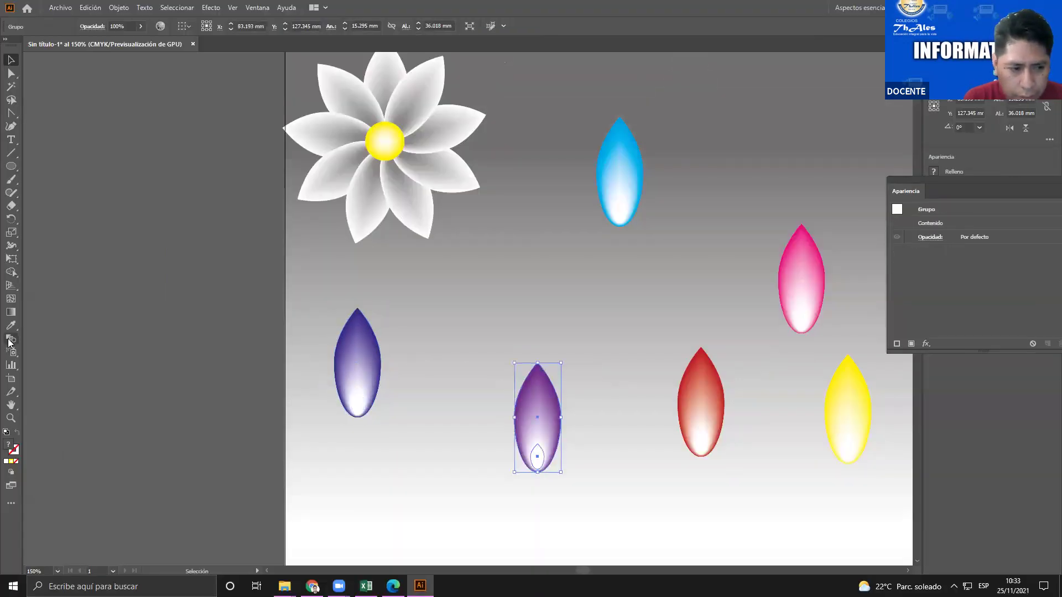
click(592, 348)
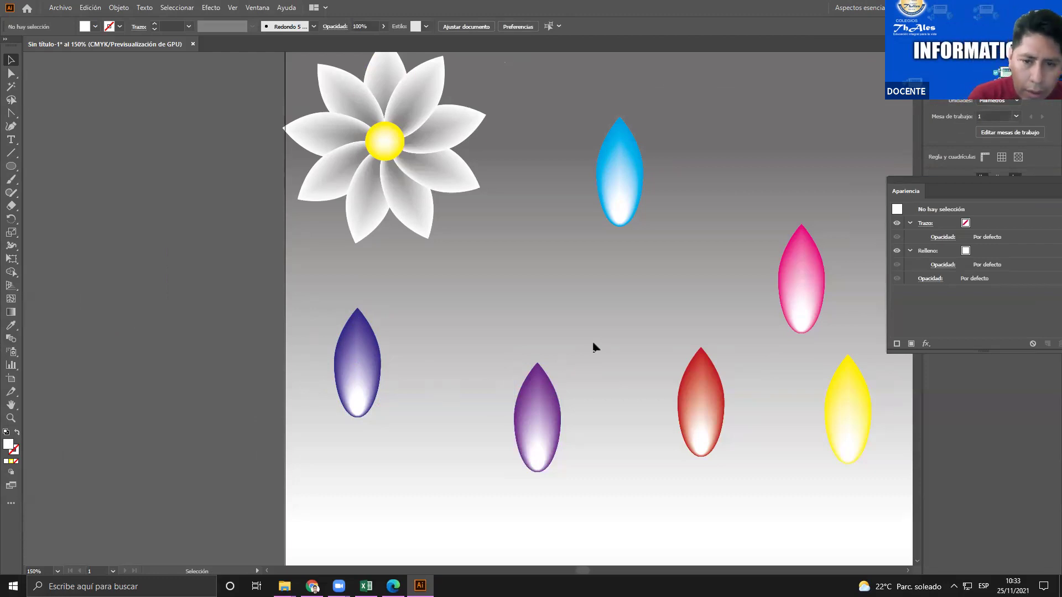
Reposition the six colored petals, moving the cyan one higher beside the white flower and shifting the others slightly
drag(633, 193, 623, 184)
drag(816, 295, 813, 276)
drag(842, 394, 848, 405)
drag(693, 412, 703, 427)
drag(536, 433, 573, 418)
drag(346, 393, 374, 412)
click(501, 324)
click(603, 176)
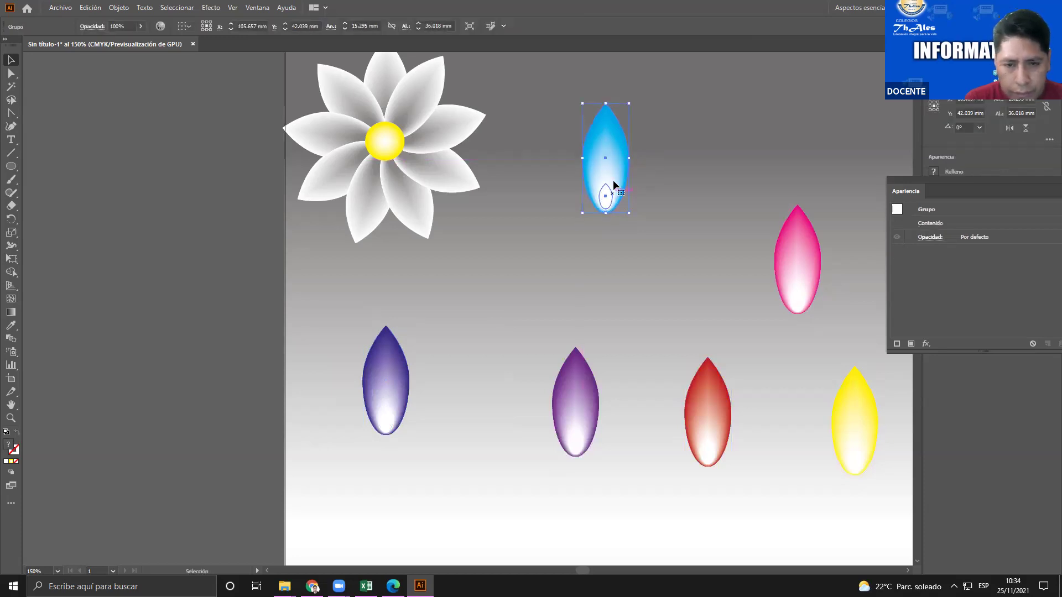
drag(612, 180, 605, 156)
click(596, 247)
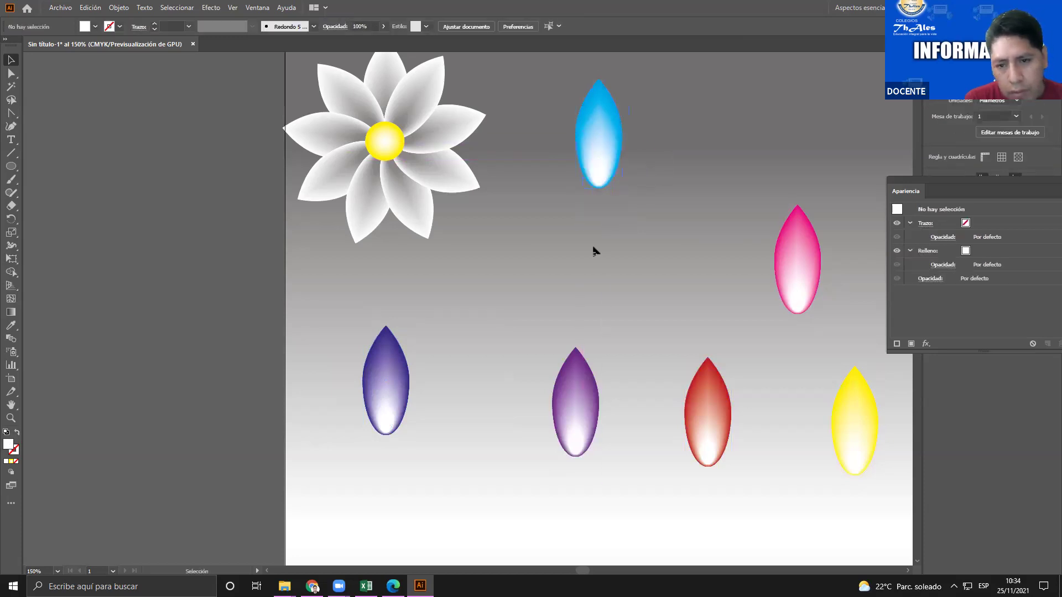
Check the Juegos Florales flower instructions on workbook page 122 in the browser, and return to the Illustrator drawing
click(313, 586)
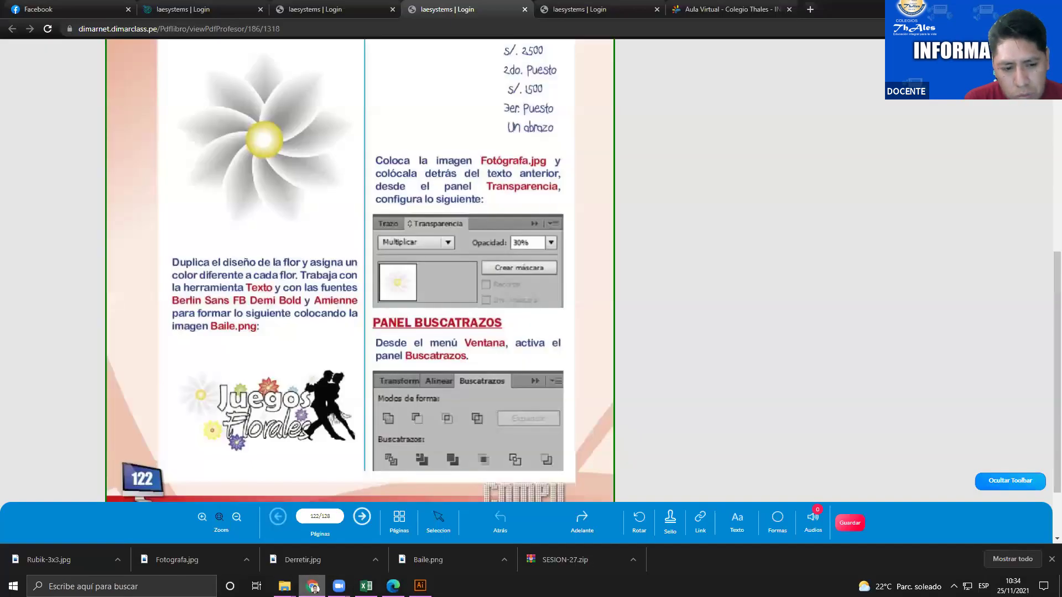
click(420, 585)
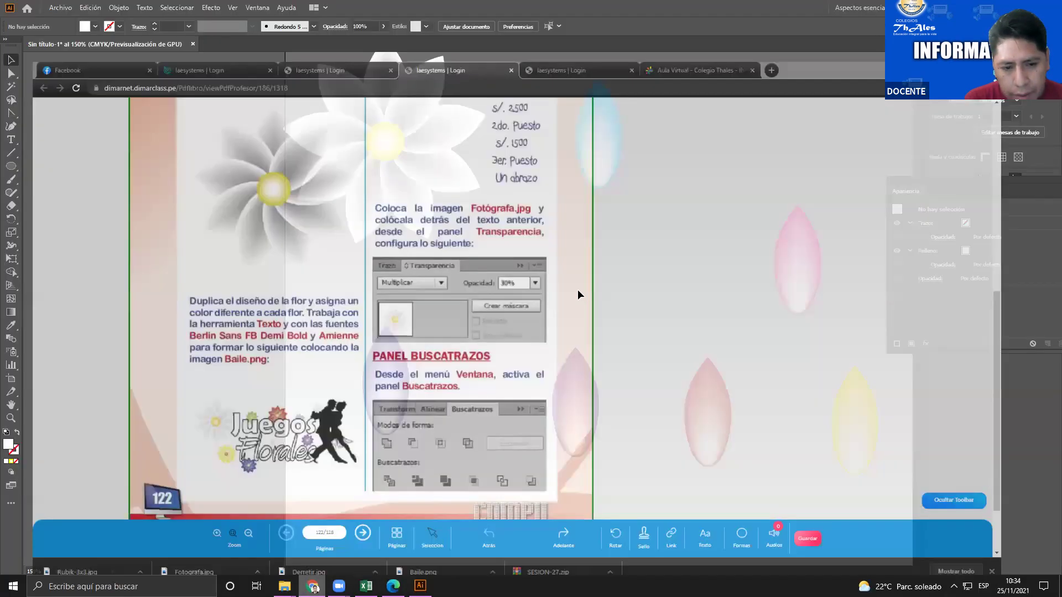
click(596, 134)
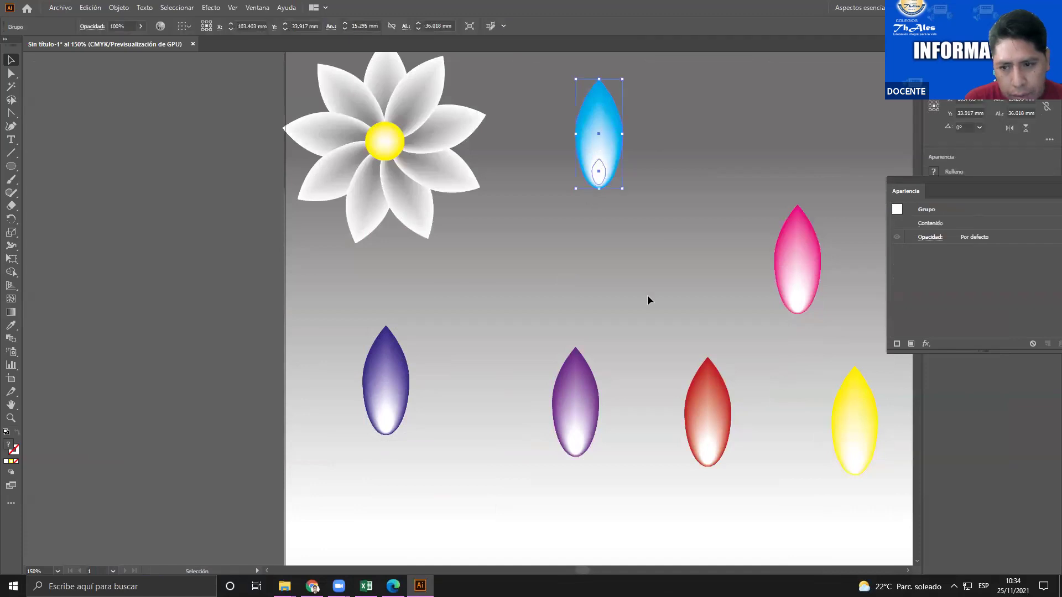
scroll(648, 299, up, 1)
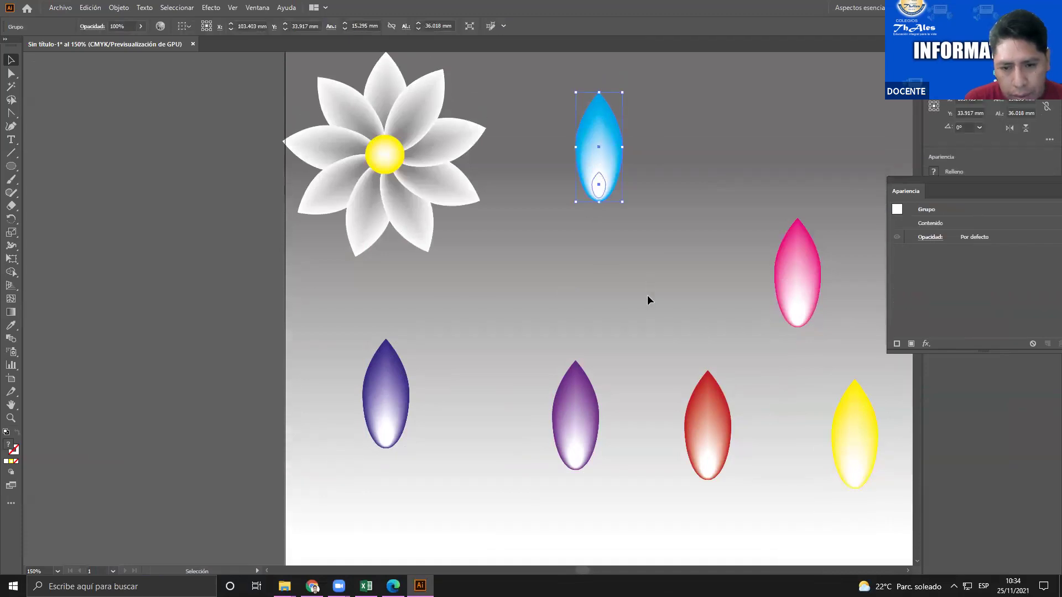
click(647, 299)
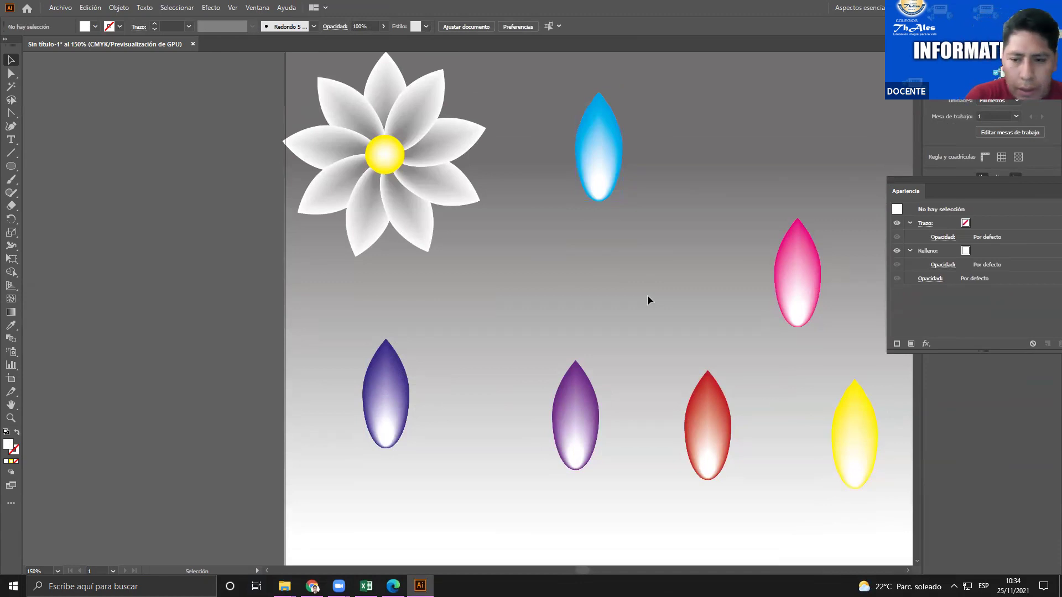
Rotate copies of the cyan petal around a point just below its base to form a ten-petal flower
drag(612, 139, 609, 128)
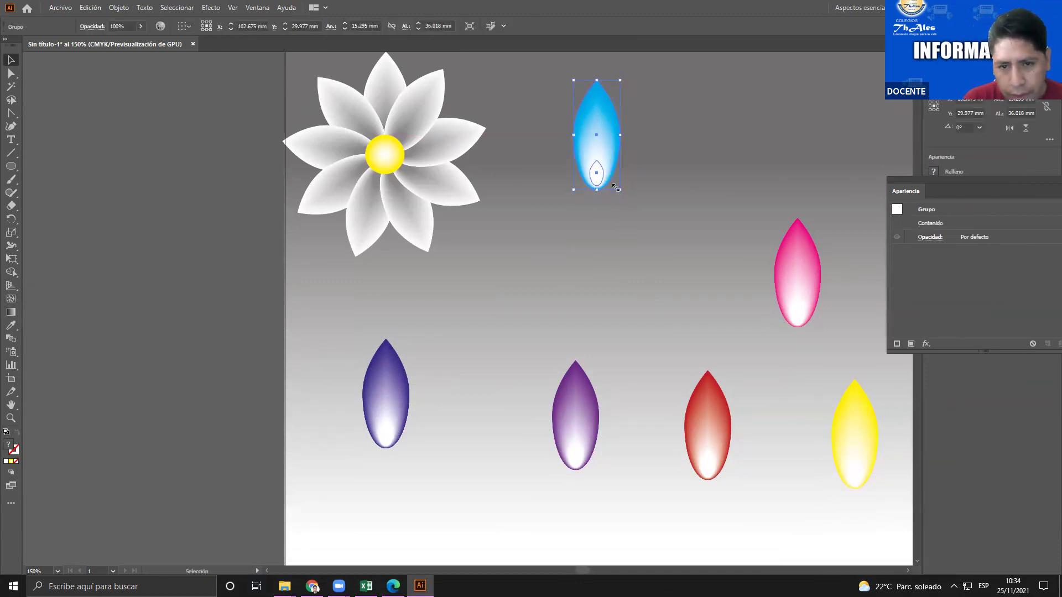
drag(603, 165, 613, 164)
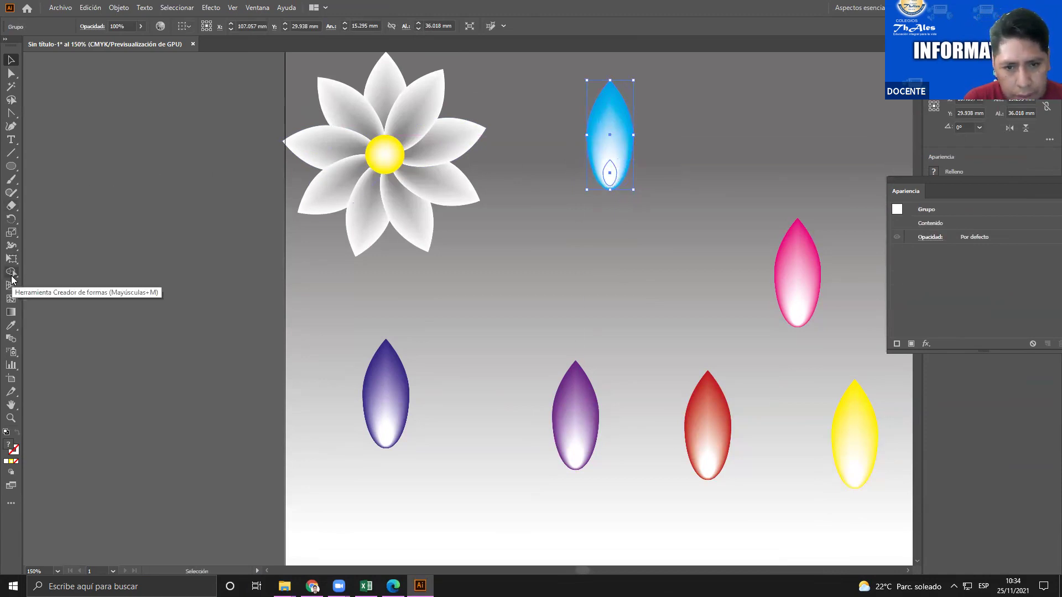
click(10, 221)
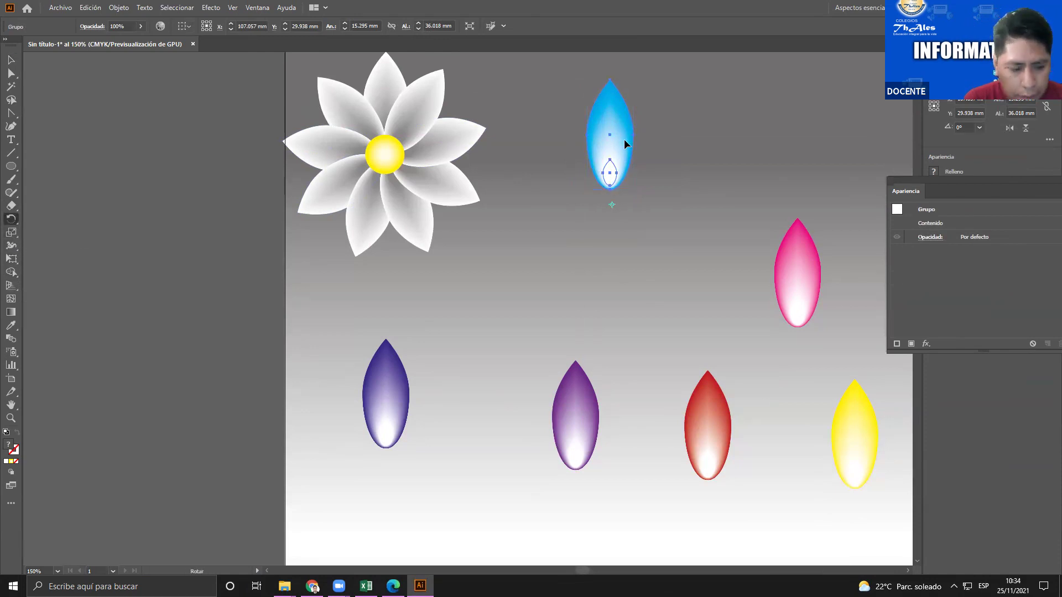
drag(624, 140, 589, 151)
key(ctrl+d)
key(ctrl+d)
key(ctrl+d)
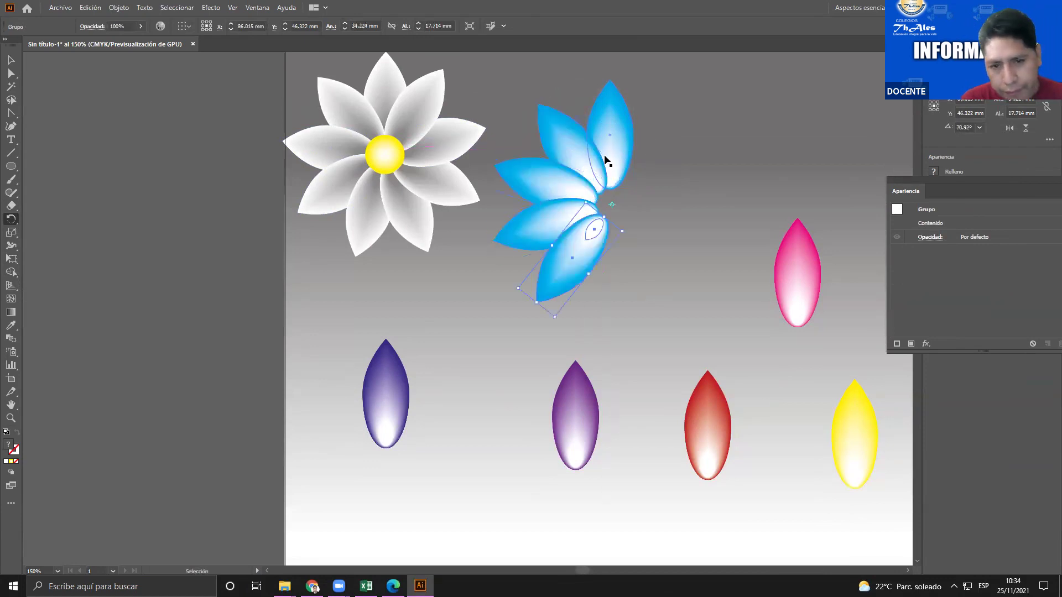
key(ctrl+d)
key(ctrl+d)
key(ctrl+d)
key(ctrl+d)
key(ctrl+d)
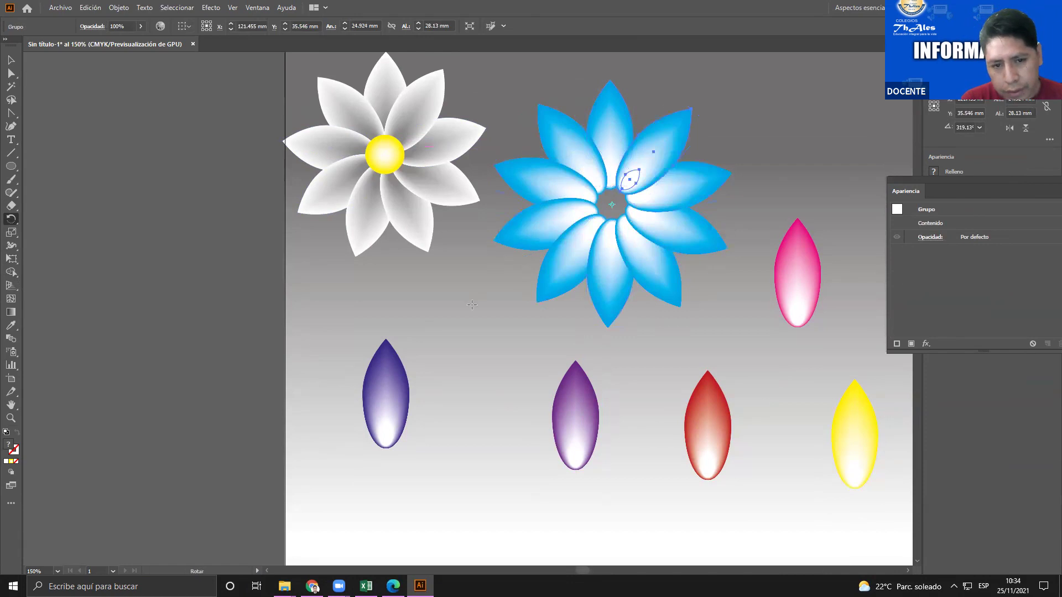
click(11, 60)
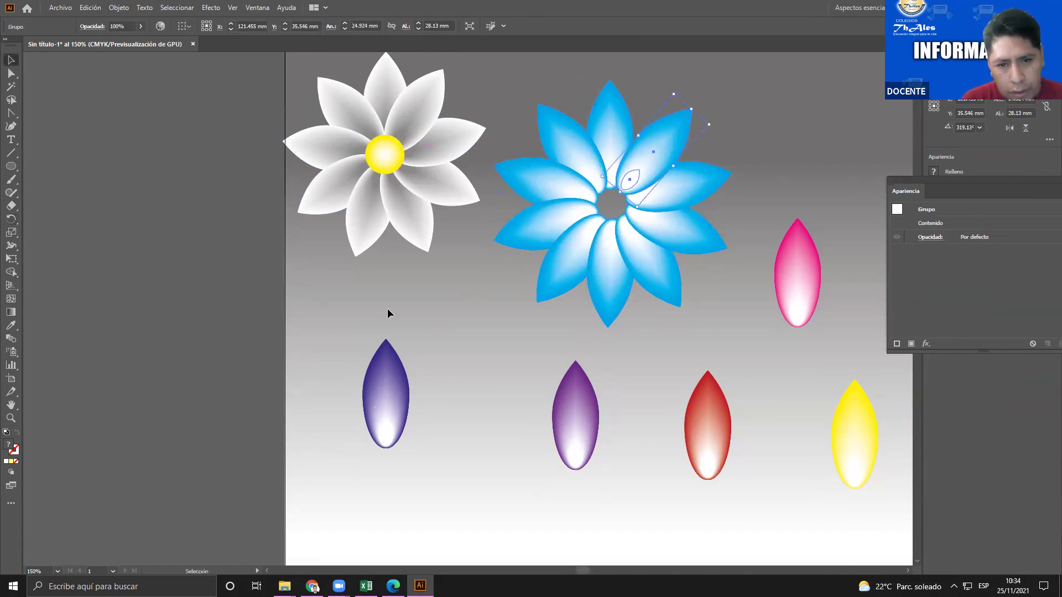
click(387, 308)
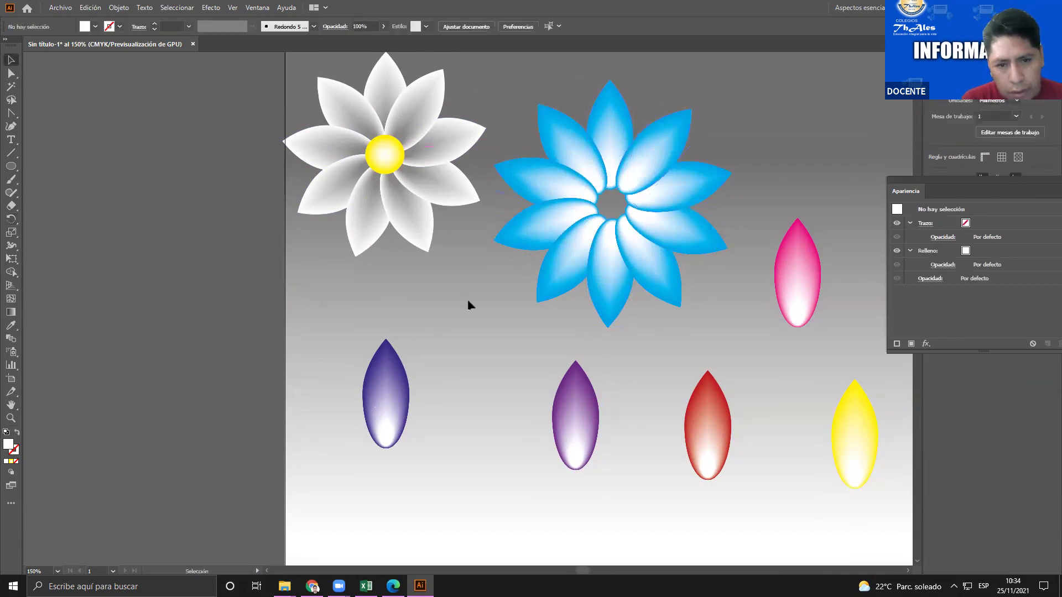
Draw a circle about 15.8 mm in diameter between the white flower and the dark blue petal
click(11, 166)
key(ctrl)
drag(370, 279, 418, 327)
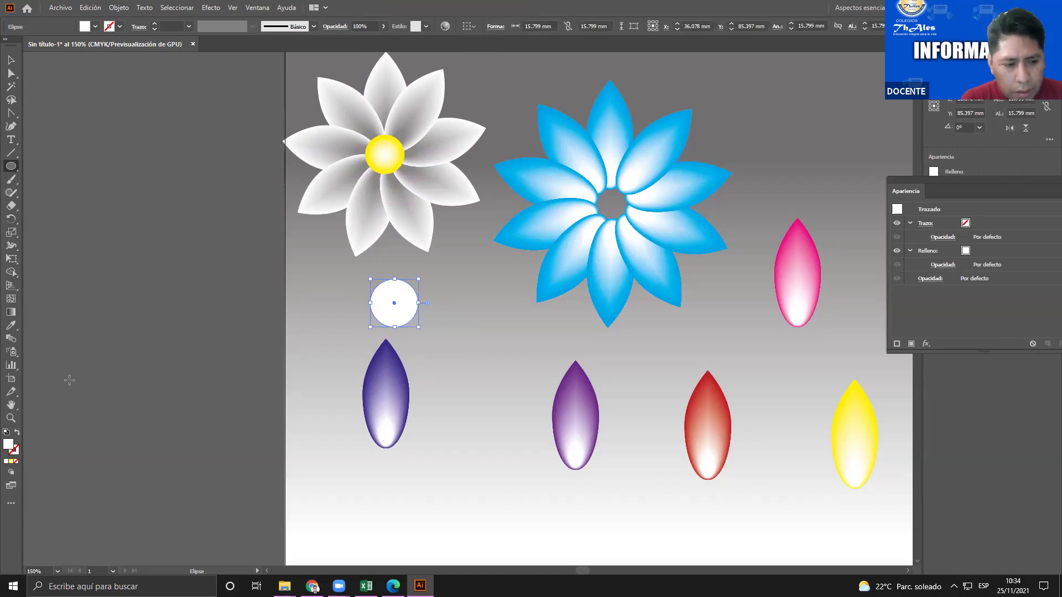
Fill the new circle with a radial gradient running from a white center to a light orange edge
click(96, 26)
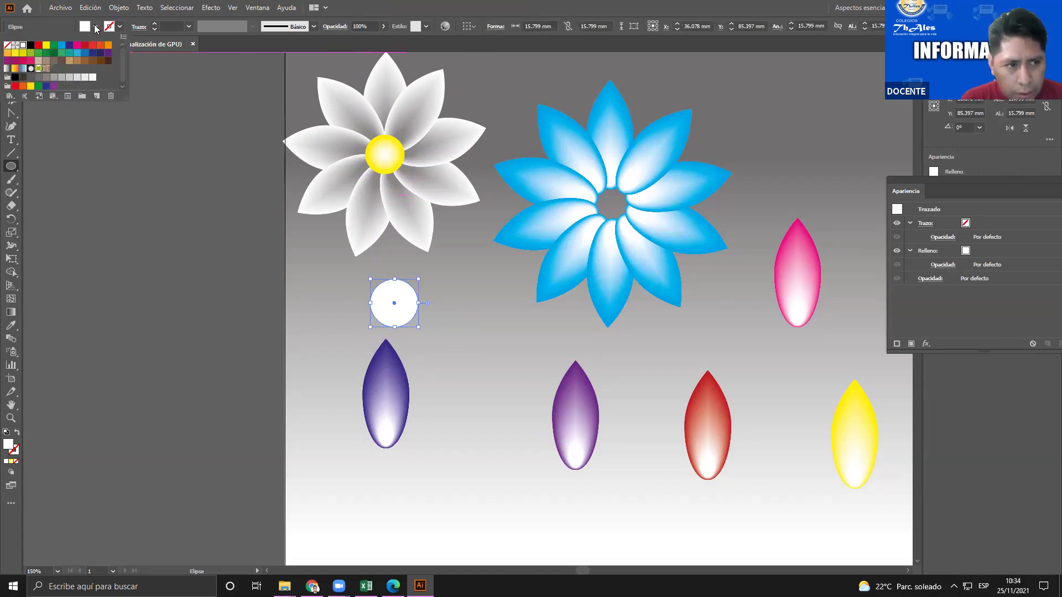
click(262, 9)
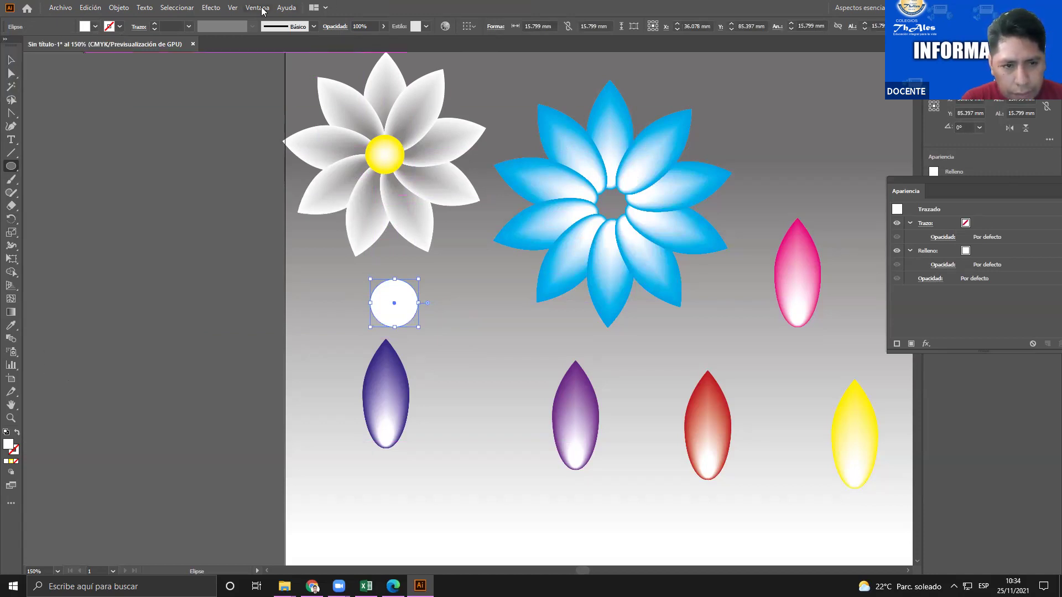
click(260, 8)
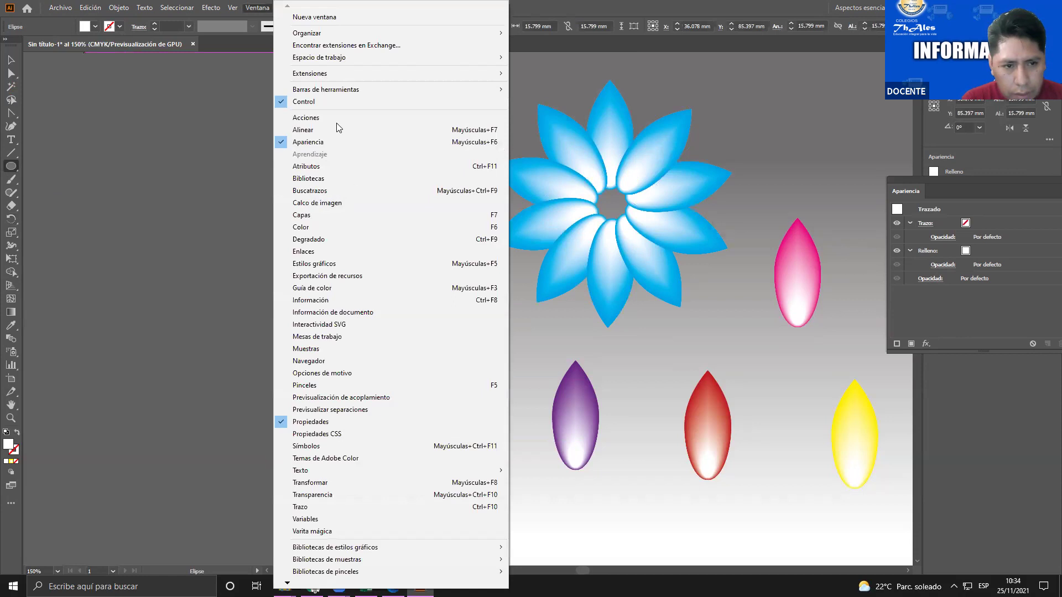
click(319, 237)
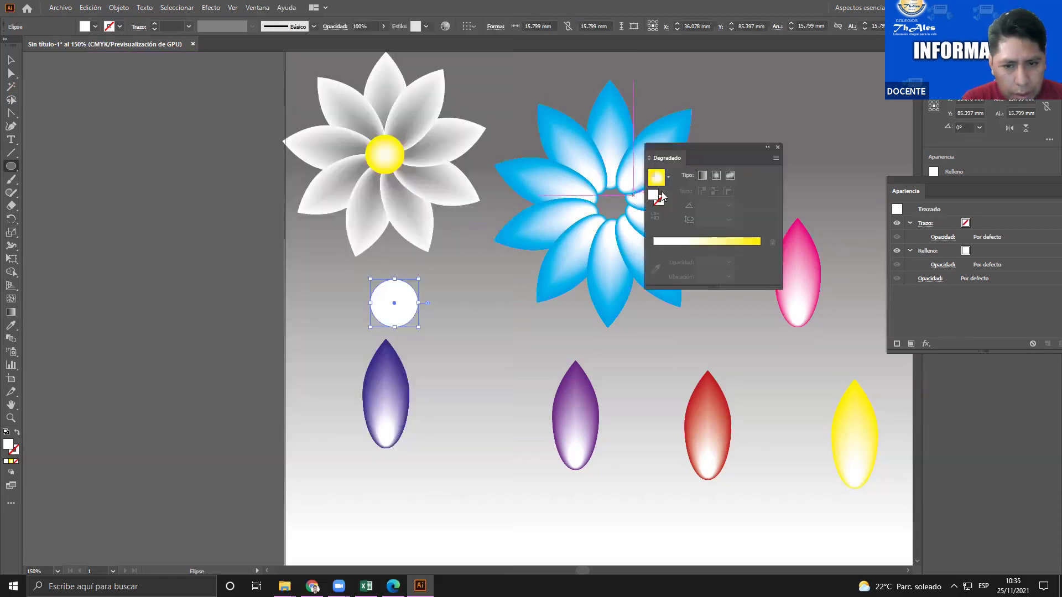
click(715, 175)
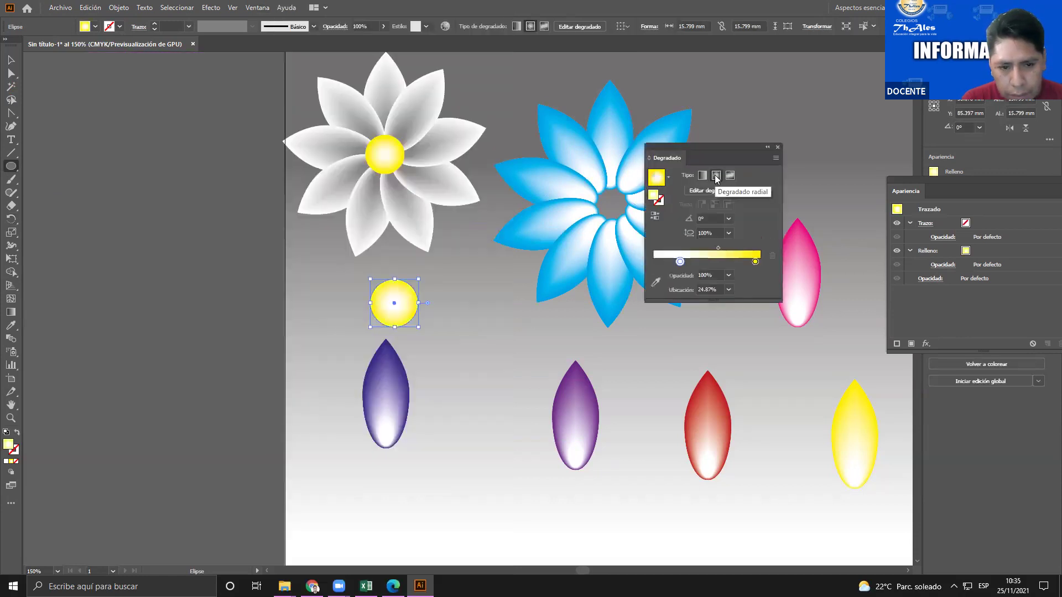
double_click(755, 261)
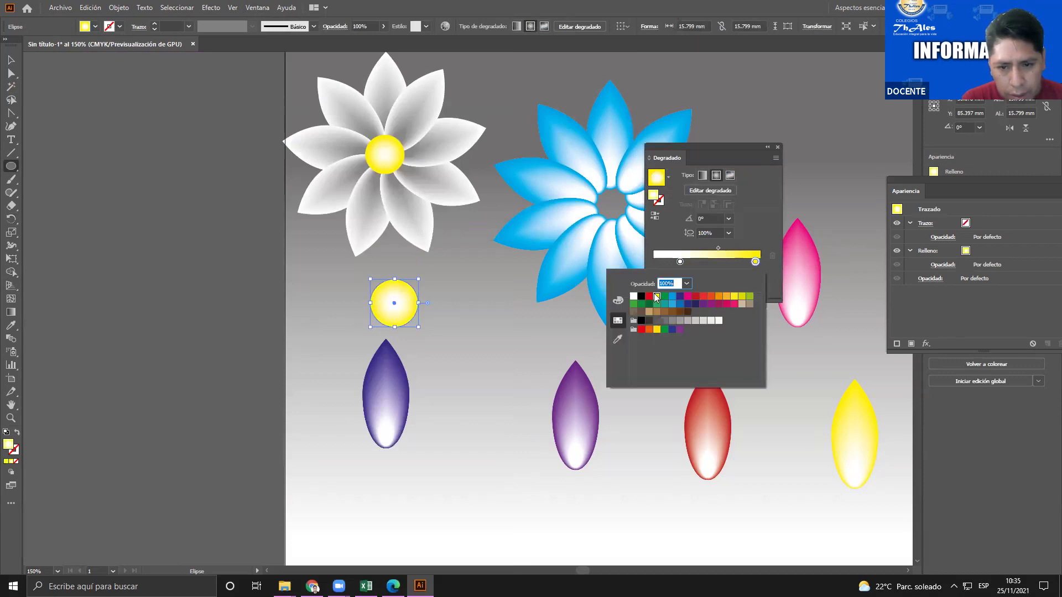
click(651, 297)
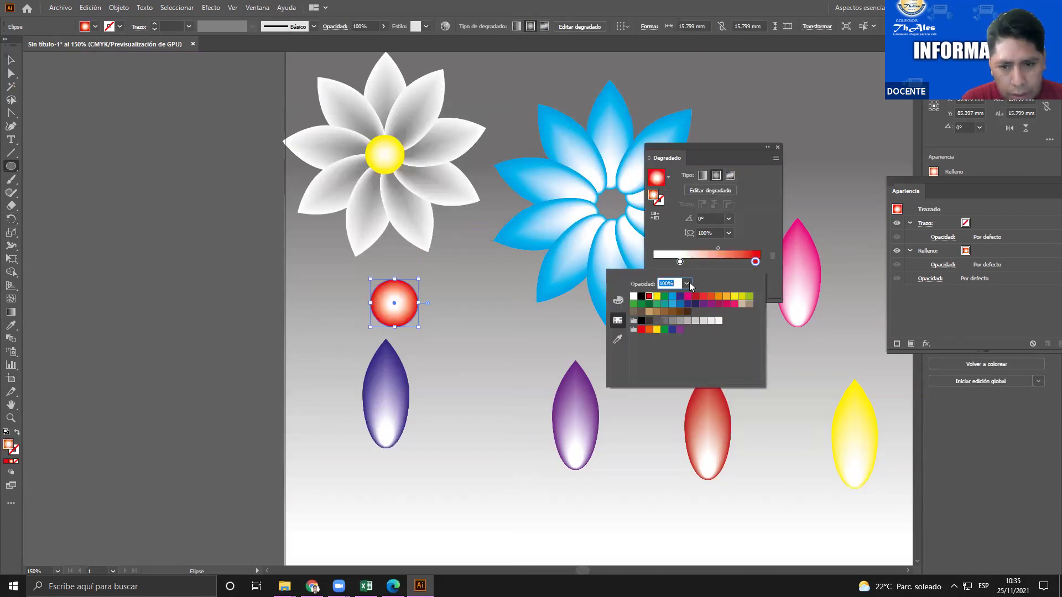
click(730, 296)
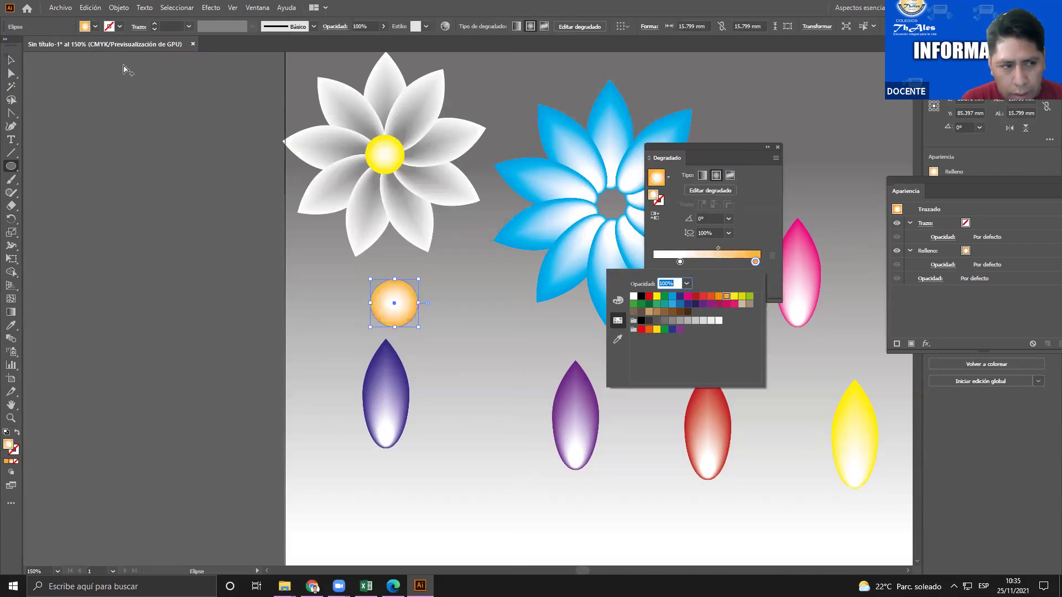
click(12, 61)
click(422, 289)
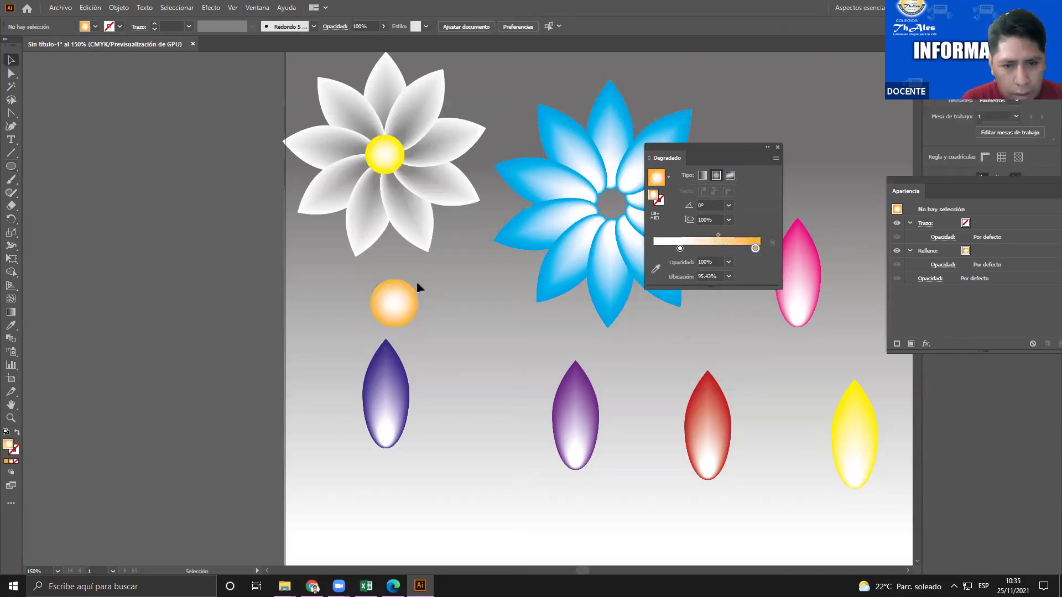
Make two spare copies of the orange gradient circle and center one circle on the cyan flower
click(767, 151)
drag(387, 303, 461, 465)
drag(409, 287, 613, 206)
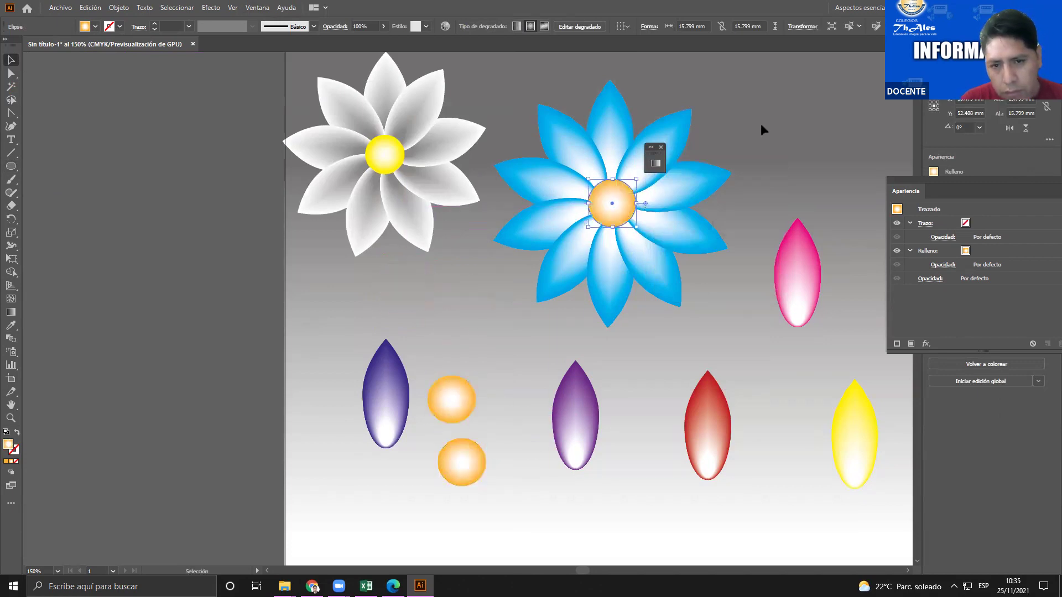
Select the whole cyan flower with its center, shrink it and place it beside the white flower's upper half
click(761, 124)
click(539, 297)
click(760, 118)
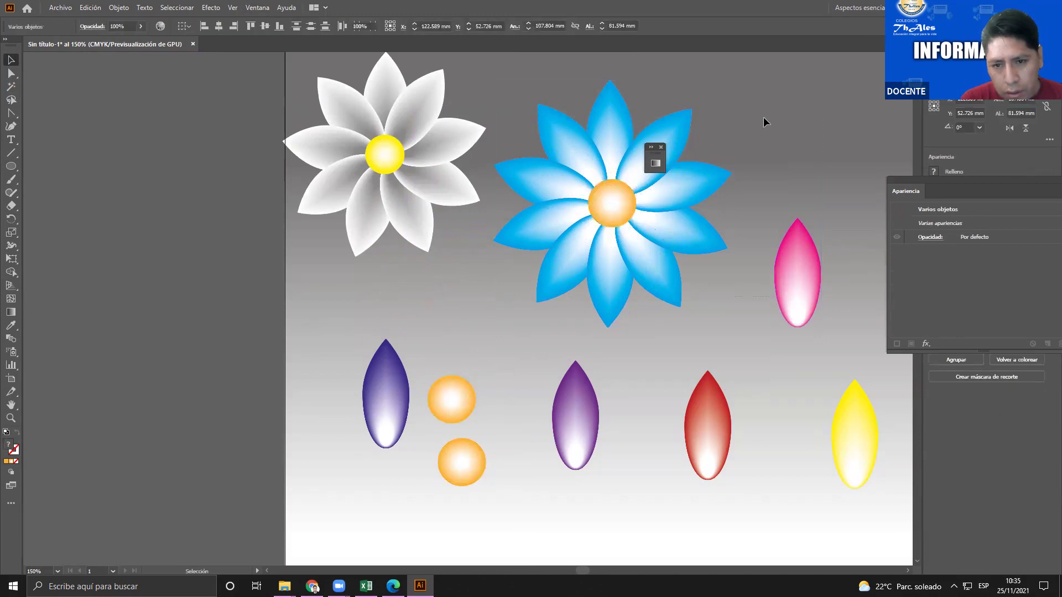
click(535, 293)
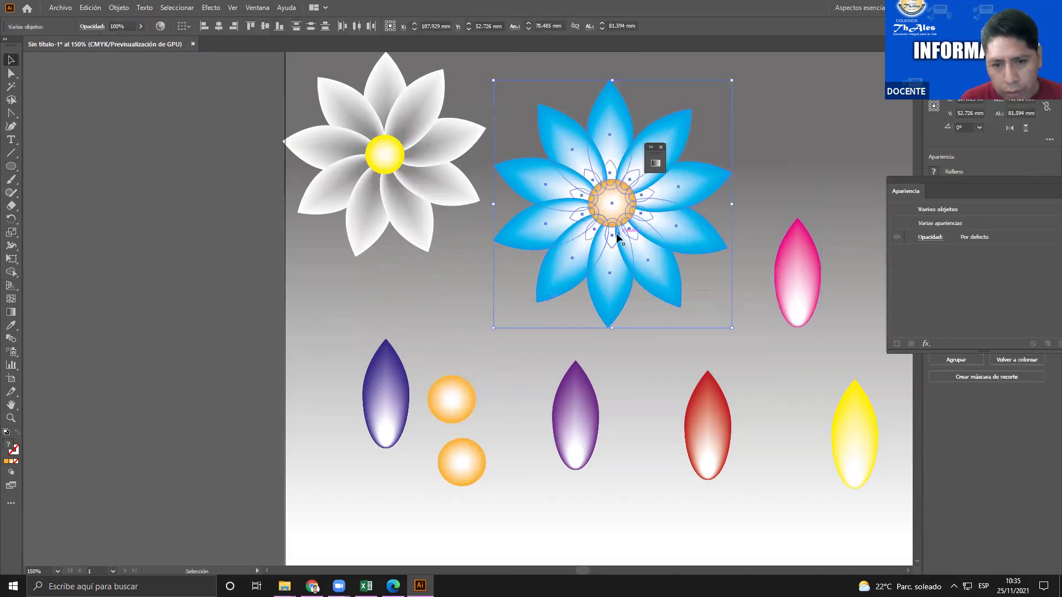
drag(494, 327, 587, 141)
click(605, 220)
Move the dark blue petal beneath the small cyan flower and shift the purple, red, magenta and yellow petals lower on the artboard
drag(405, 393, 624, 228)
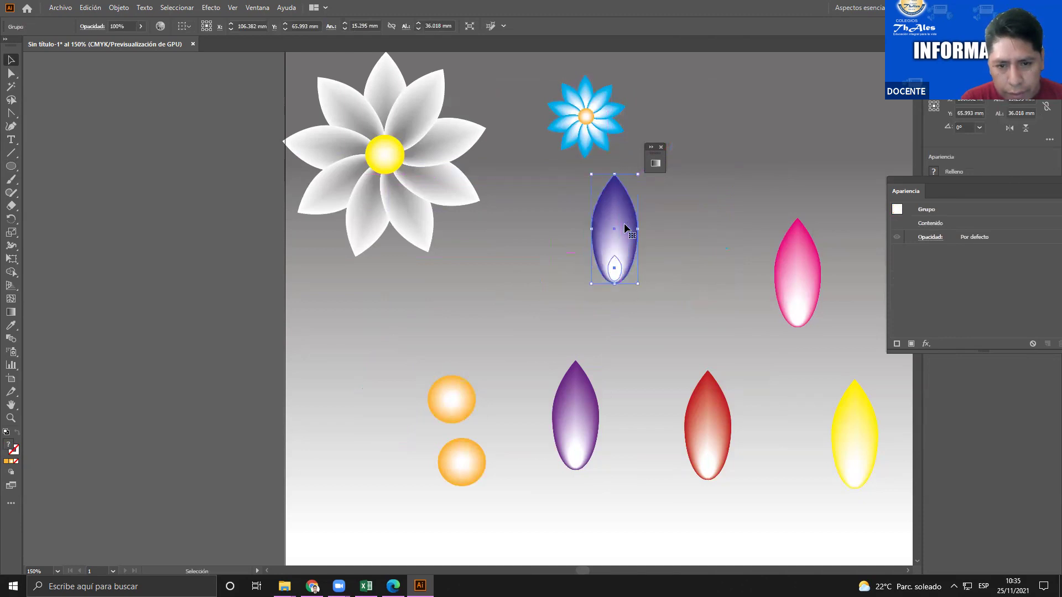
drag(582, 387, 568, 464)
drag(702, 420, 738, 460)
drag(803, 321, 811, 392)
drag(857, 428, 881, 479)
drag(811, 357, 858, 315)
drag(623, 235, 617, 229)
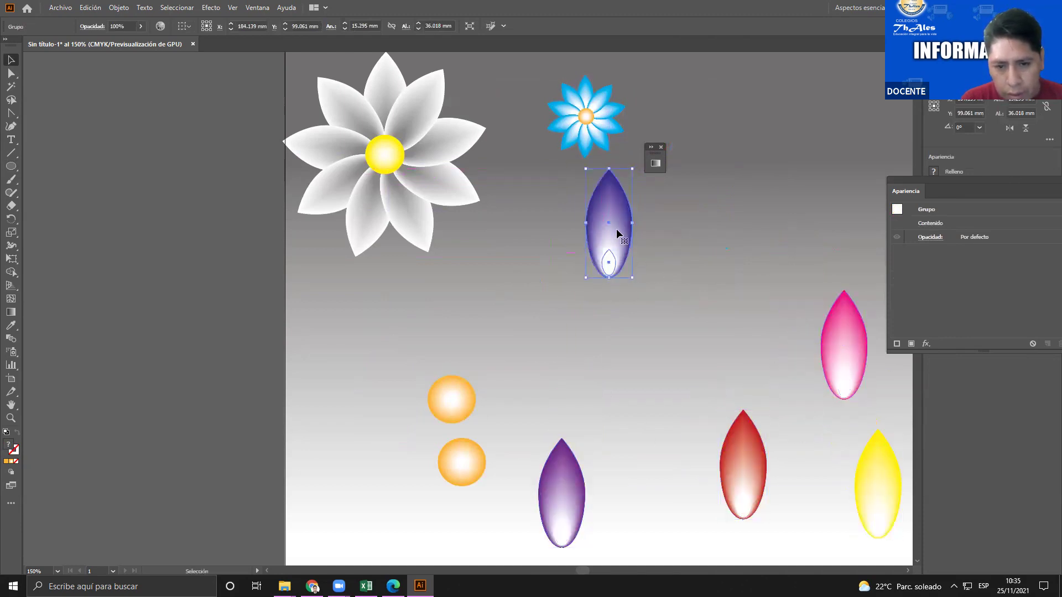
Rotate copies of the dark blue petal around a point just below its base to form an eleven-petal flower
click(11, 219)
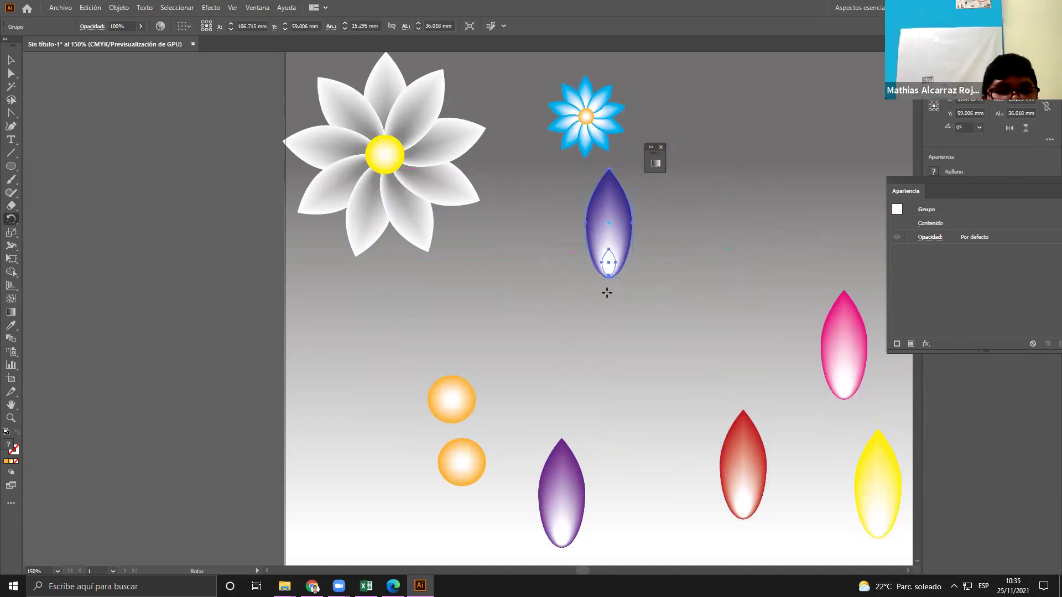
drag(615, 232, 588, 248)
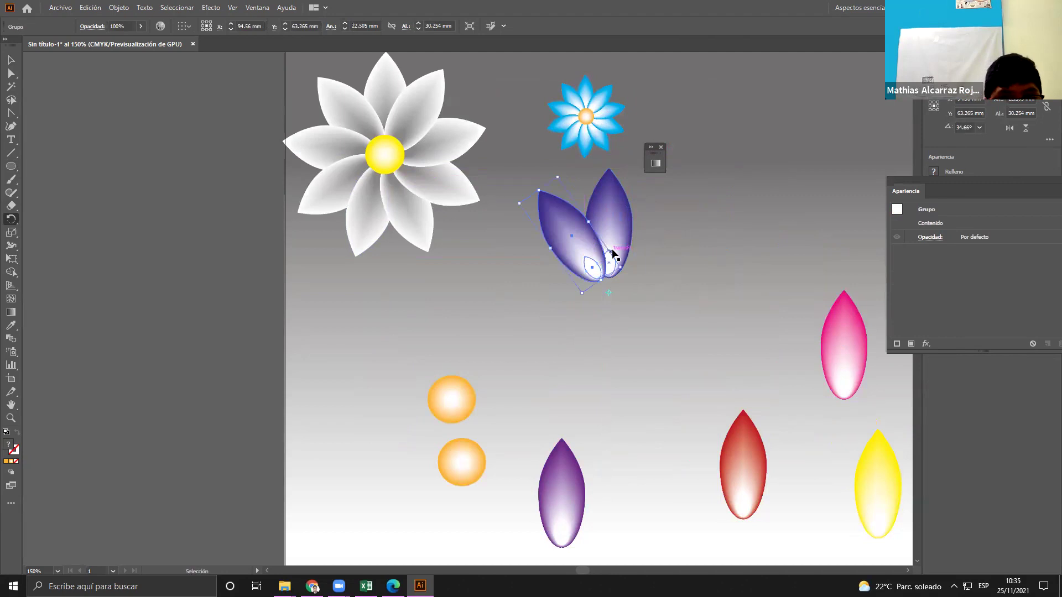
key(ctrl+d)
key(ctrl+d)
key(ctrl+d)
key(ctrl+d)
key(ctrl+d)
key(ctrl+d)
key(ctrl+d)
key(ctrl+d)
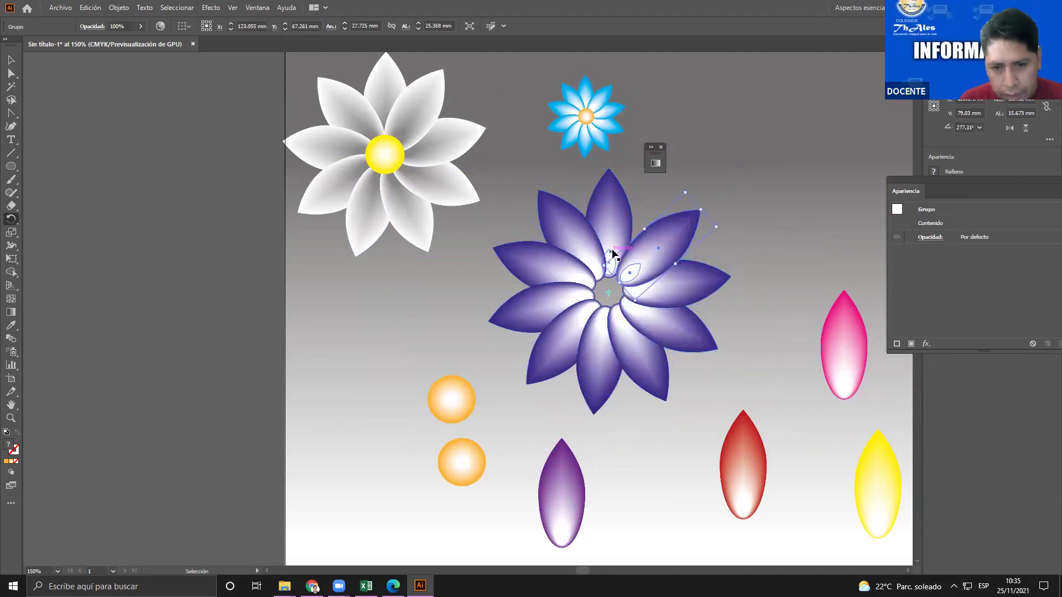
key(ctrl+d)
Center one of the spare orange circles on the dark blue flower
click(11, 60)
click(293, 328)
drag(456, 416, 609, 299)
right_click(494, 326)
click(500, 339)
click(707, 224)
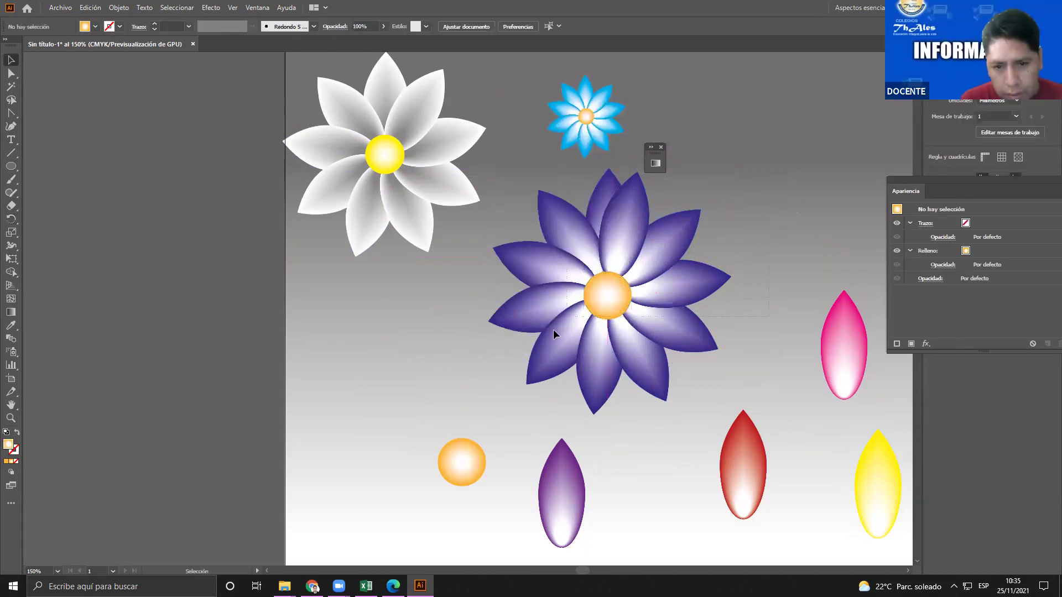
Group the dark blue flower with its center, then shrink and place it beside the small cyan flower
drag(515, 352, 516, 354)
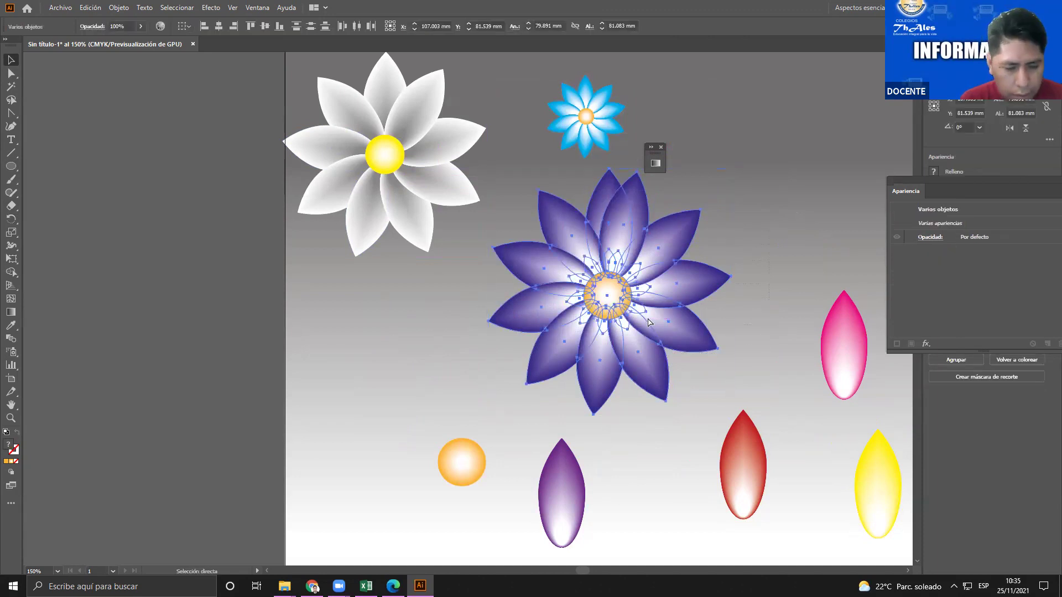
key(ctrl+g)
drag(731, 168, 581, 332)
drag(751, 173, 743, 147)
Move the magenta petal beneath the cyan flower and rotate copies around a point below its base to form an eleven-petal flower
drag(848, 342, 589, 230)
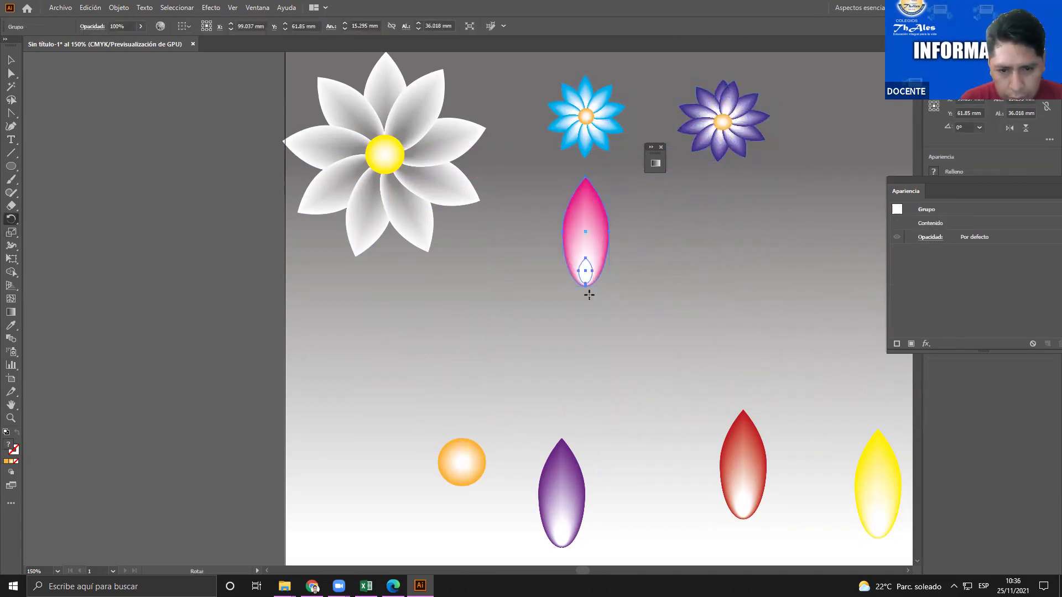
drag(600, 243, 570, 244)
key(ctrl+d)
key(ctrl+d)
key(ctrl+d)
key(ctrl+d)
key(ctrl+d)
key(ctrl+d)
key(ctrl+d)
key(ctrl+d)
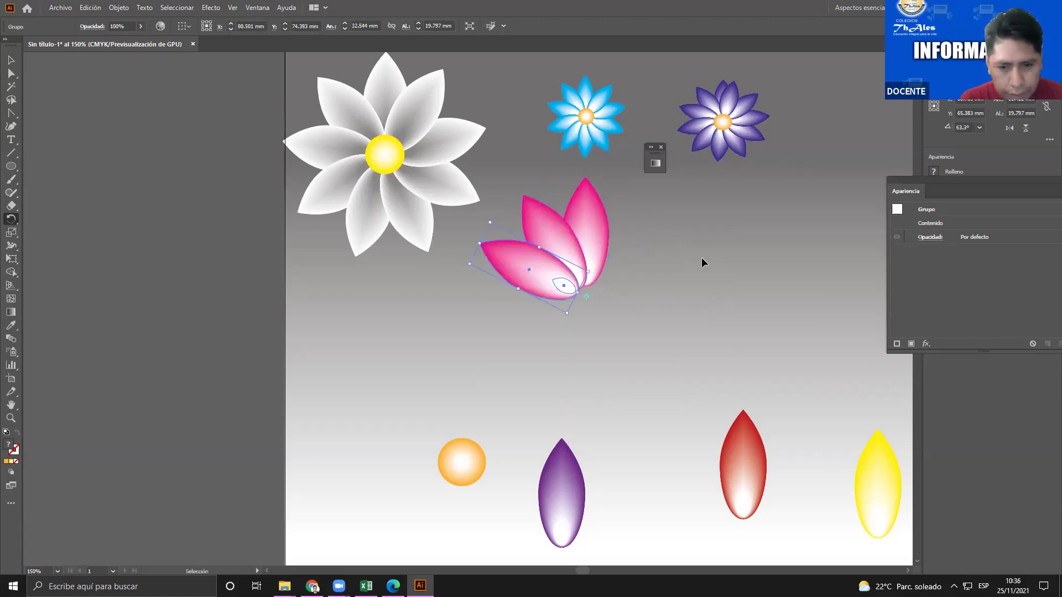
key(ctrl+d)
key(ctrl+d)
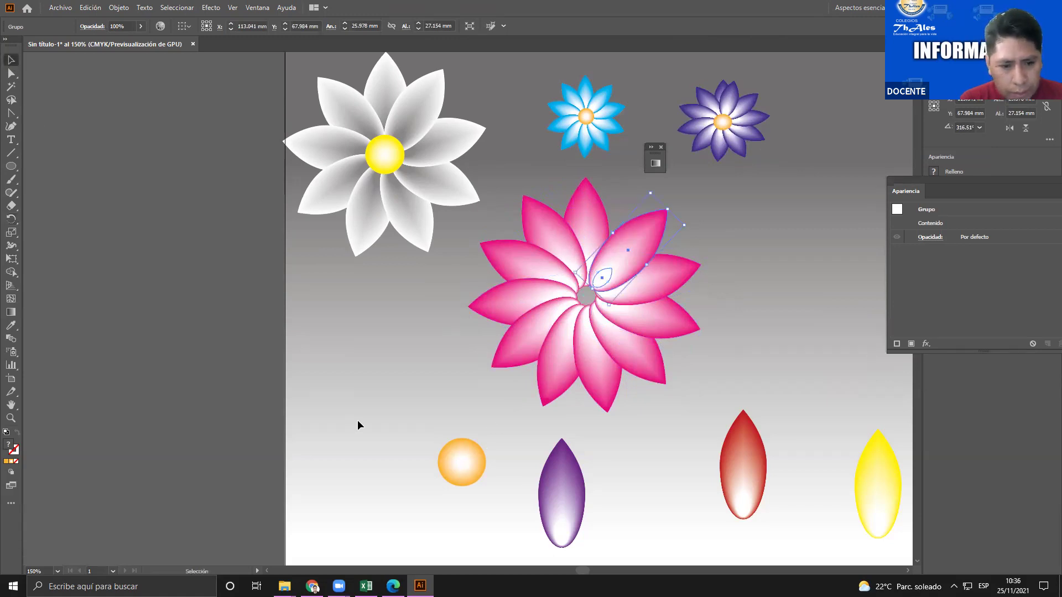
Center an orange circle on the magenta flower, keeping a spare copy aside, and group the flower with its center
drag(471, 467, 373, 397)
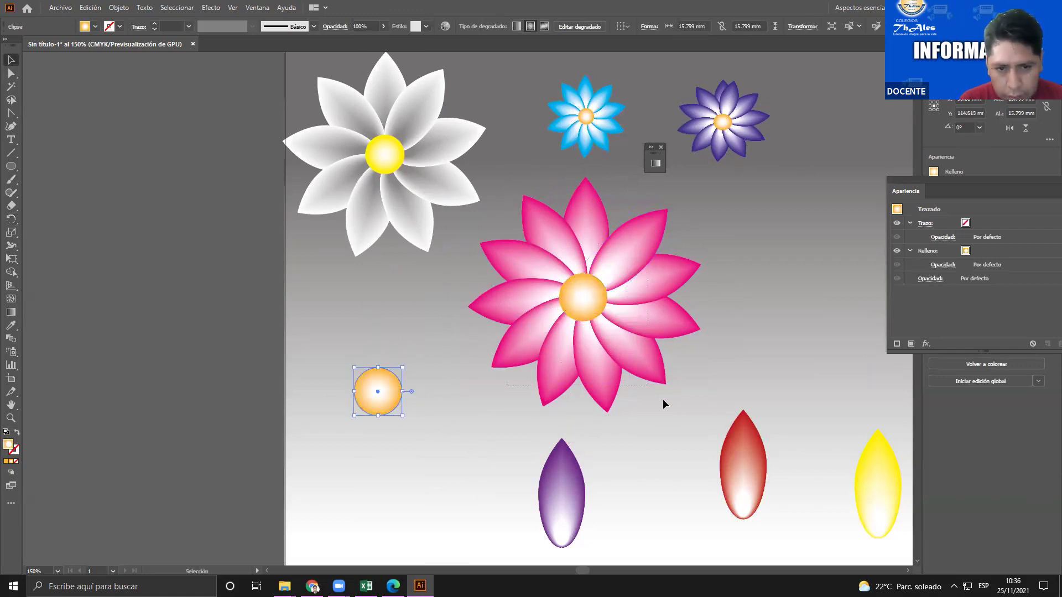
drag(662, 399, 675, 410)
key(ctrl+g)
Shrink the magenta flower and move it just below and beside the small dark blue flower
key(v)
drag(698, 178, 586, 295)
drag(543, 352, 817, 173)
Move the purple petal beneath the cyan flower and rotate closely spaced copies around a point below its base to form a full flower
drag(582, 496, 619, 274)
key(ctrl+z)
drag(602, 311, 603, 279)
click(12, 220)
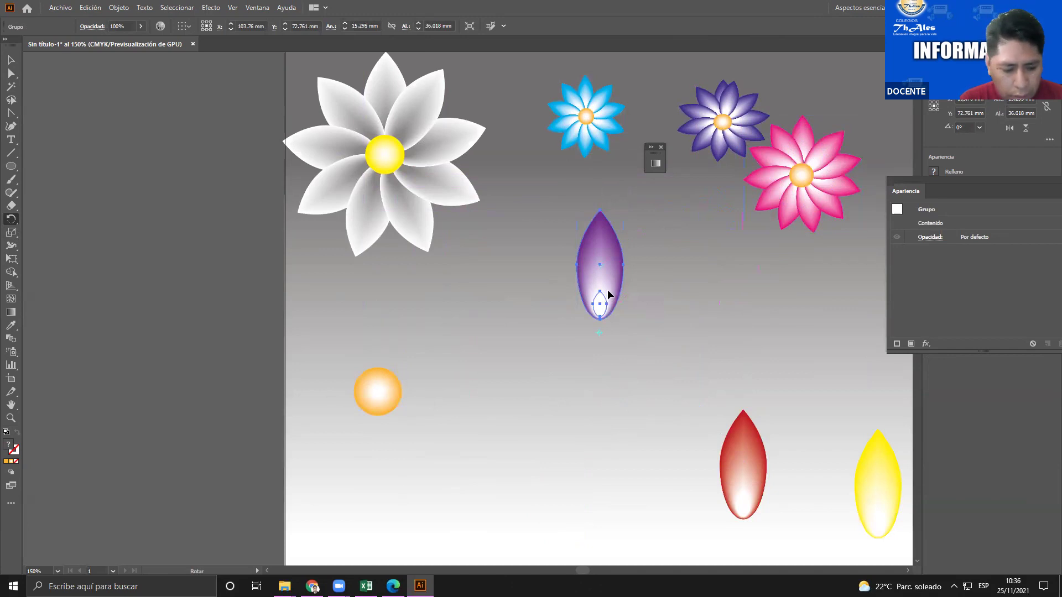
drag(609, 282, 584, 280)
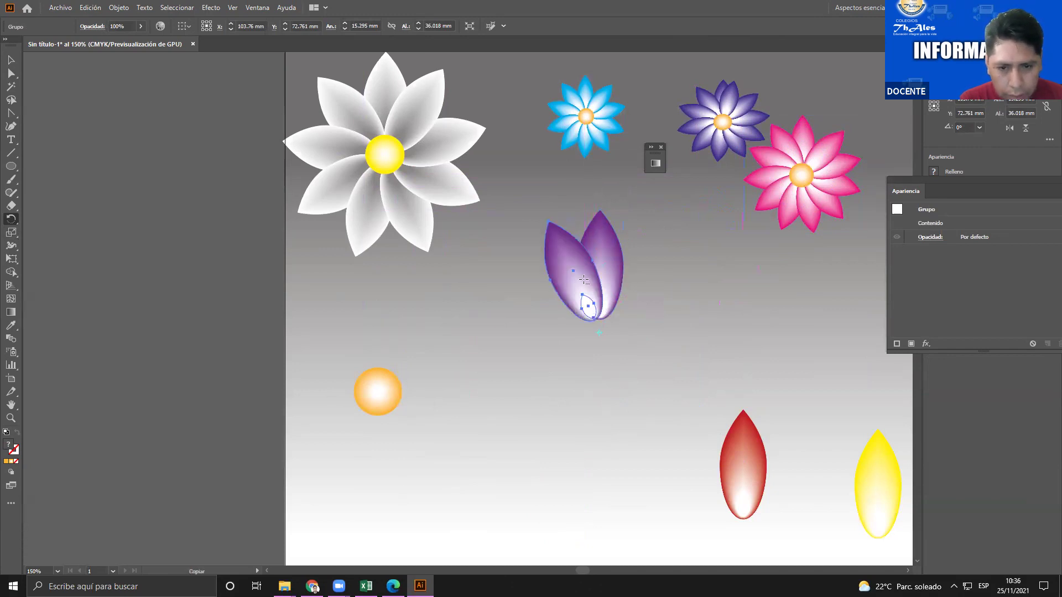
key(ctrl+d)
key(ctrl+d)
key(ctrl+d)
key(ctrl+d)
key(ctrl+d)
key(ctrl+d)
key(ctrl+d)
key(ctrl+d)
key(ctrl+d)
key(ctrl+d)
key(ctrl+d)
key(ctrl+d)
key(ctrl+d)
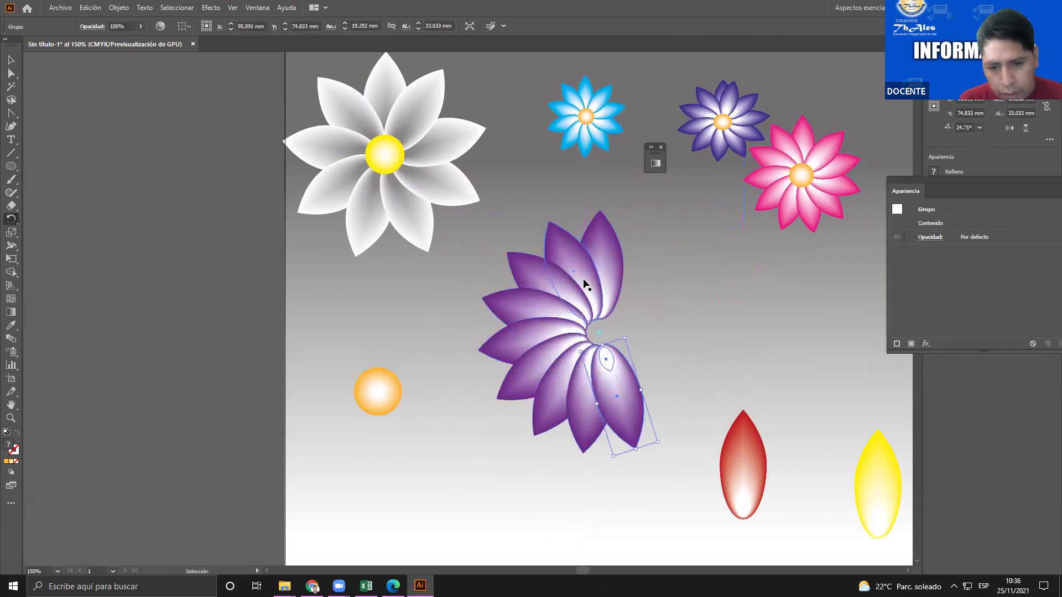
key(ctrl+d)
key(ctrl+d)
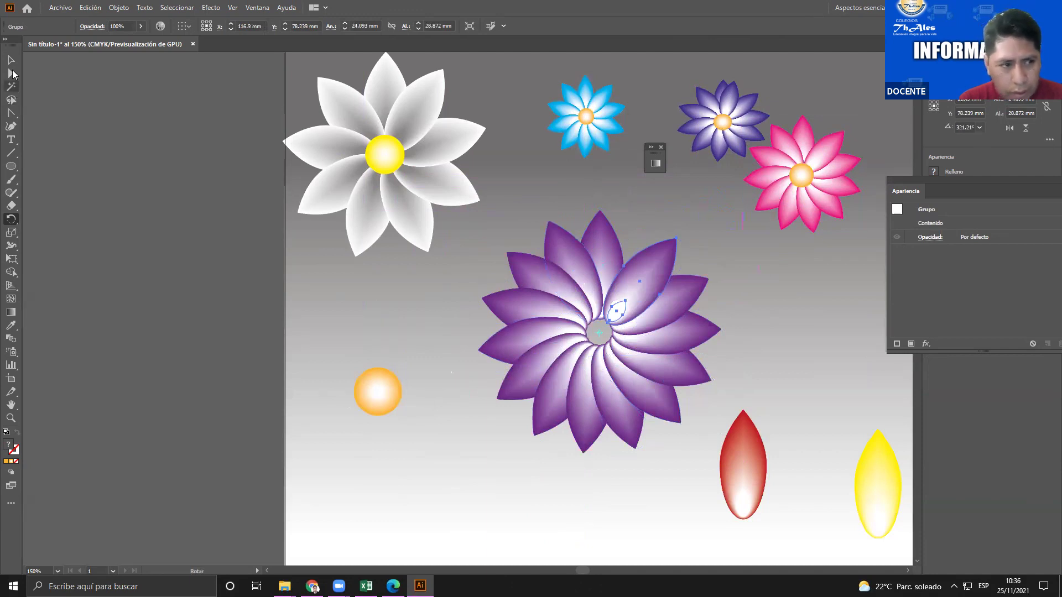
Center an orange circle on the purple flower, keeping a spare copy aside, and group the flower with its center
drag(385, 391, 616, 336)
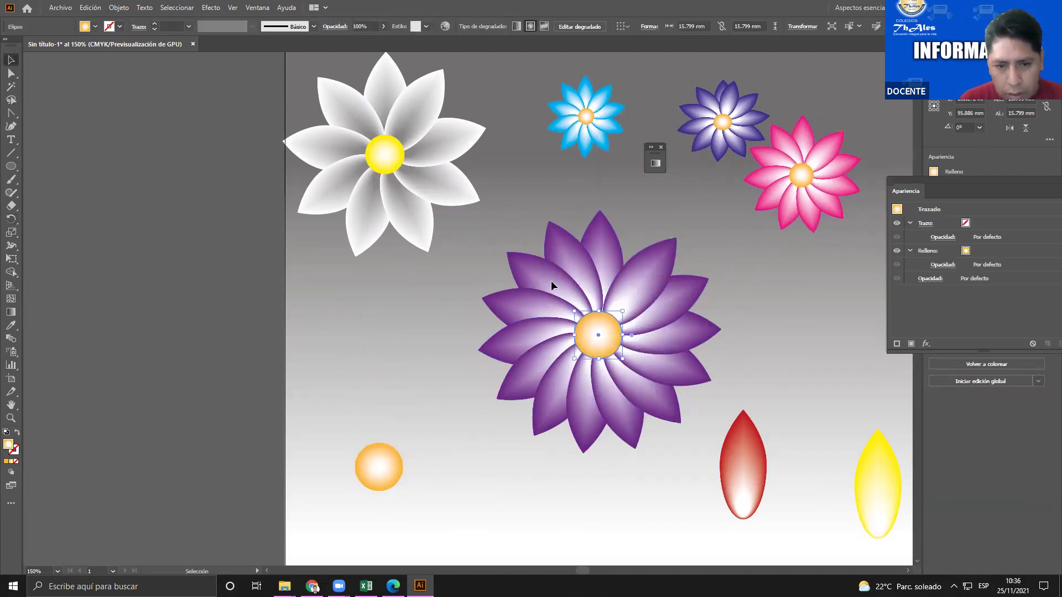
drag(681, 441, 687, 453)
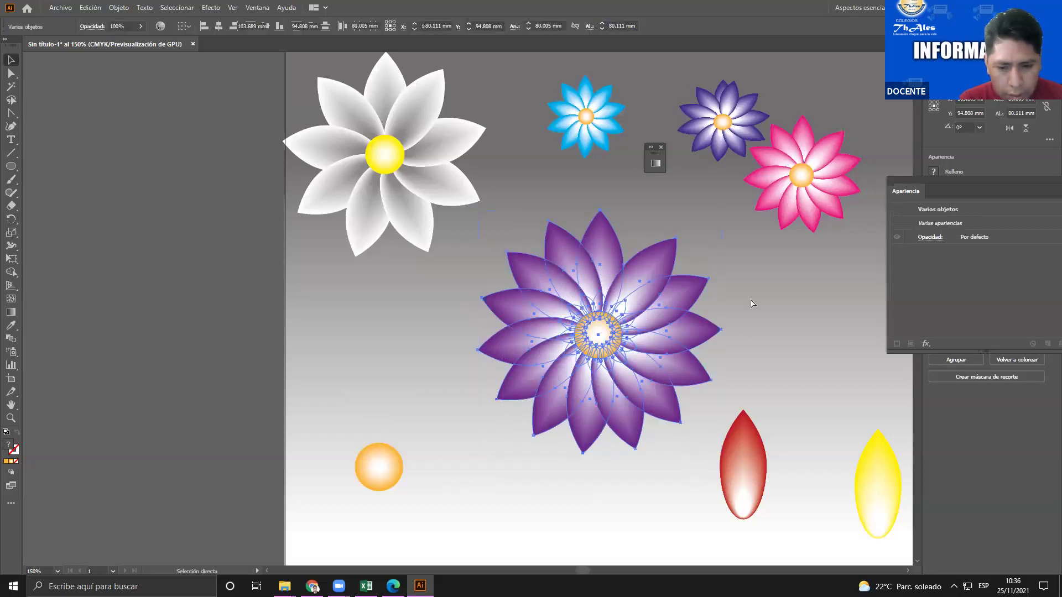
key(ctrl+g)
Shrink the purple flower and place it just below the magenta flower
drag(722, 210, 578, 359)
drag(568, 385, 750, 199)
drag(735, 450, 577, 302)
drag(714, 251, 823, 306)
Move the red petal beneath the cyan flower and rotate copies around a point below its base to form an eleven-petal flower
drag(615, 343, 581, 282)
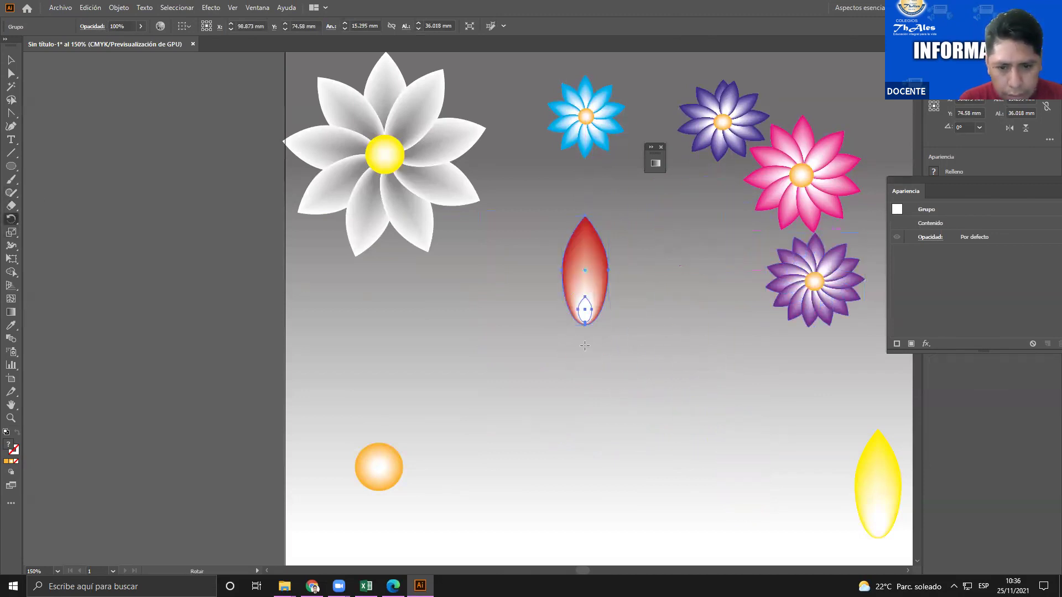
drag(598, 291, 567, 298)
key(ctrl+d)
key(ctrl+d)
key(ctrl+d)
key(ctrl+d)
key(ctrl+d)
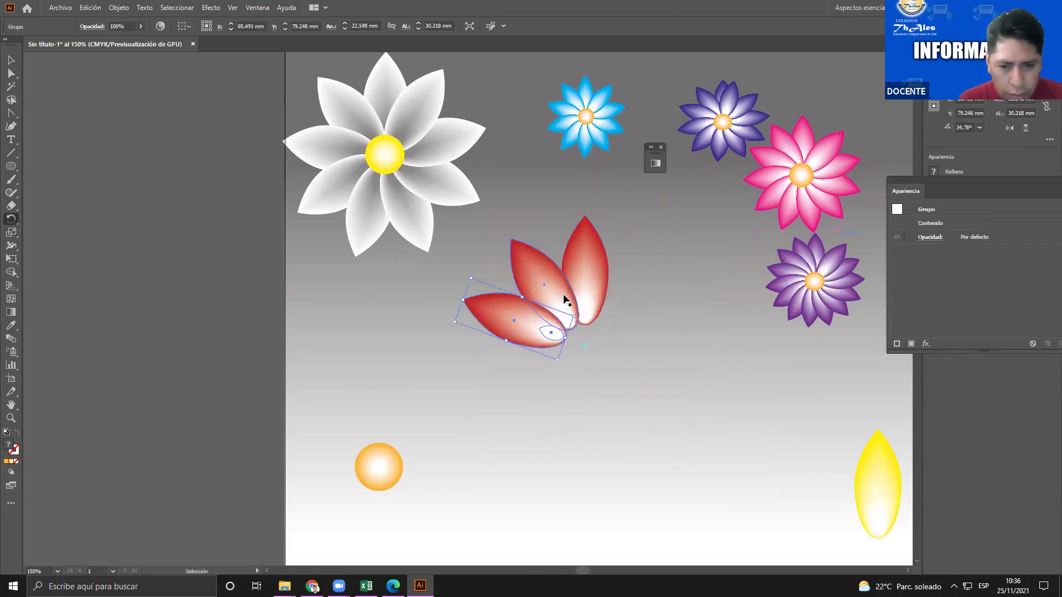
key(ctrl+d)
key(ctrl+d)
key(ctrl+d)
key(ctrl+d)
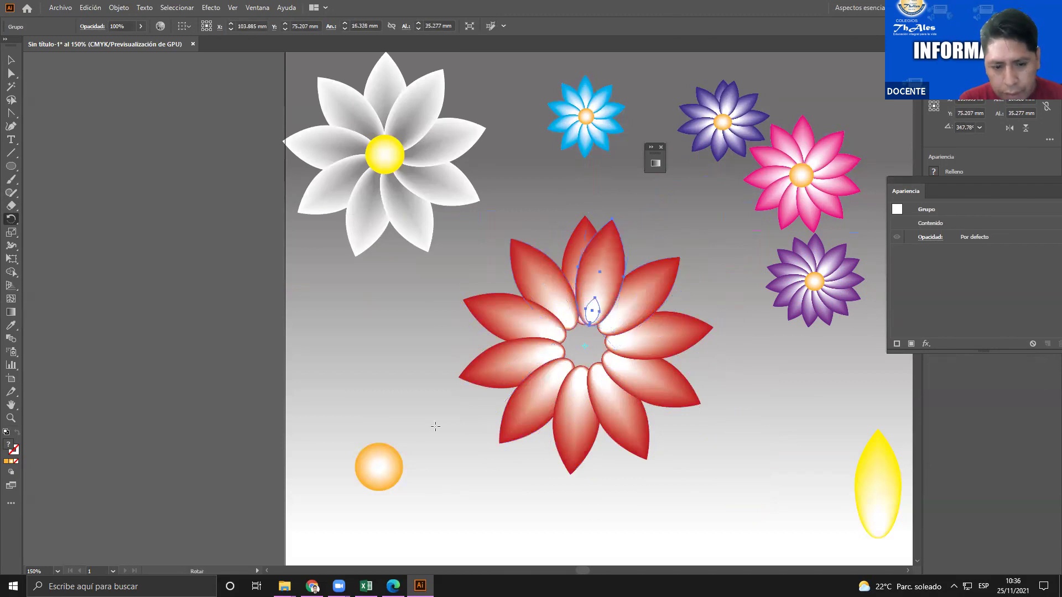
Center an orange circle on the red flower, keeping a spare copy aside, and group the flower with its center
click(14, 60)
drag(386, 462, 749, 471)
drag(383, 373, 591, 355)
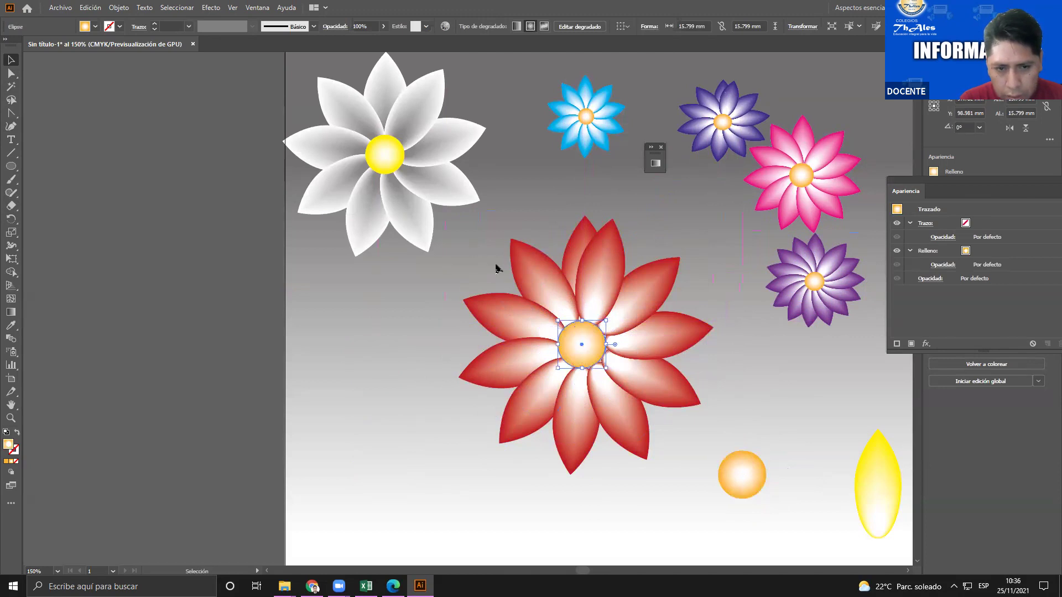
drag(674, 467, 676, 464)
key(ctrl+g)
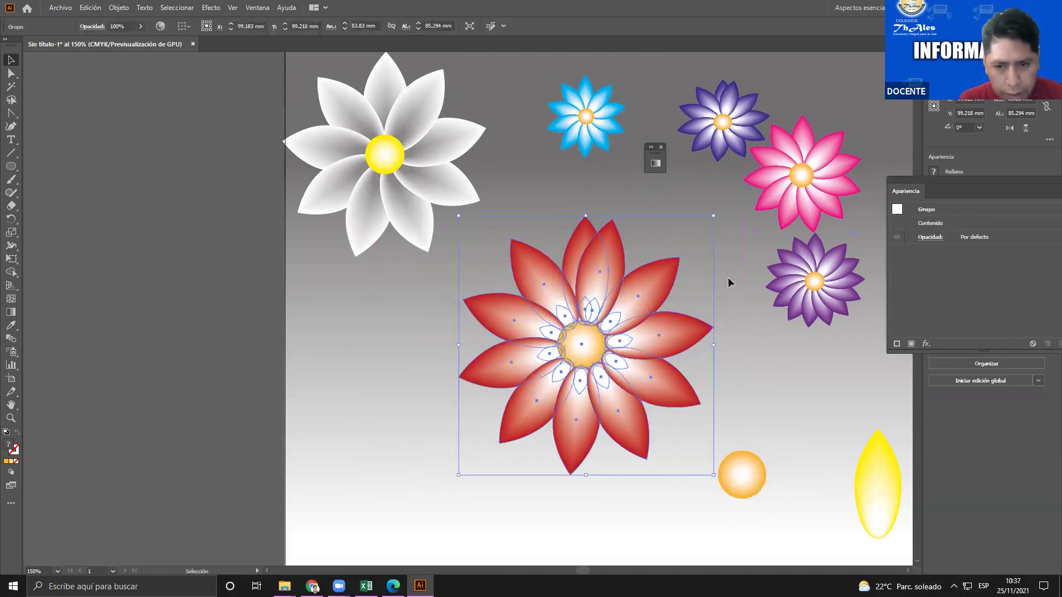
Shrink the red flower and move it below and between the cyan and dark blue flowers
drag(714, 217, 582, 328)
drag(552, 390, 644, 268)
drag(613, 357, 613, 318)
drag(612, 275, 647, 243)
Move the yellow petal into the open area below the red flower and set the spare orange circle aside
drag(742, 465, 567, 445)
drag(879, 437, 591, 290)
drag(626, 451, 719, 433)
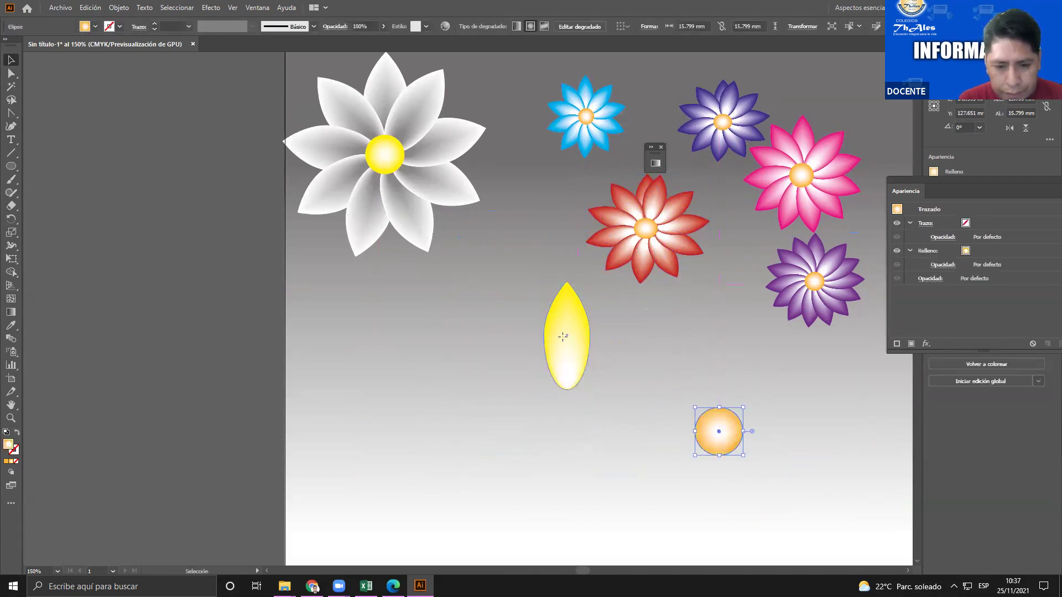
Rotate copies of the yellow petal around a point below its base until overlapping petals form a full flower
drag(563, 344, 534, 316)
click(10, 223)
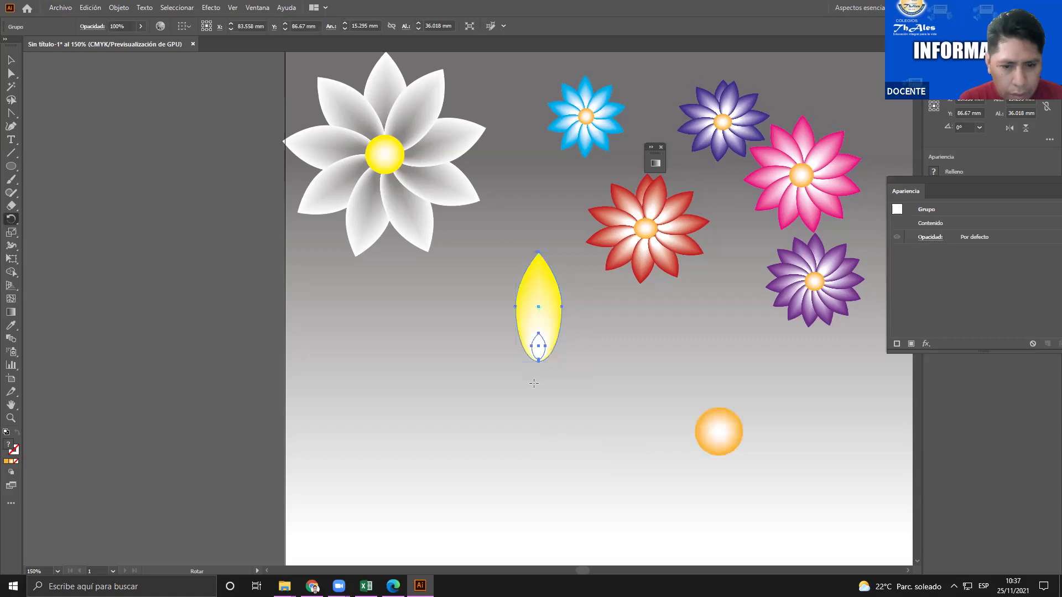
drag(542, 334, 515, 341)
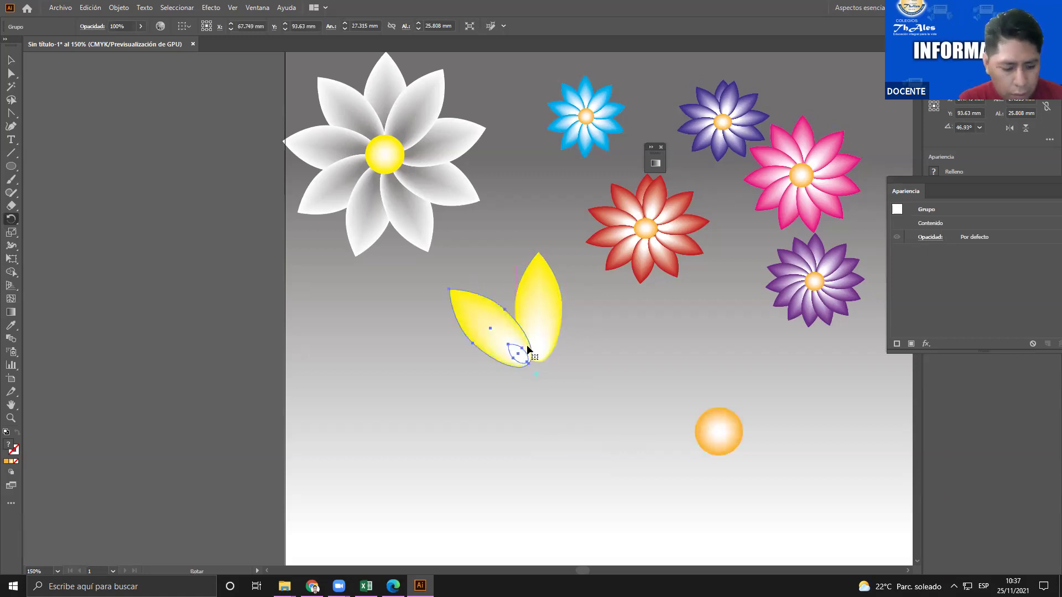
key(ctrl+d)
key(ctrl+d)
key(ctrl+d)
key(ctrl+d)
key(ctrl+d)
key(ctrl+d)
key(ctrl+d)
key(ctrl+d)
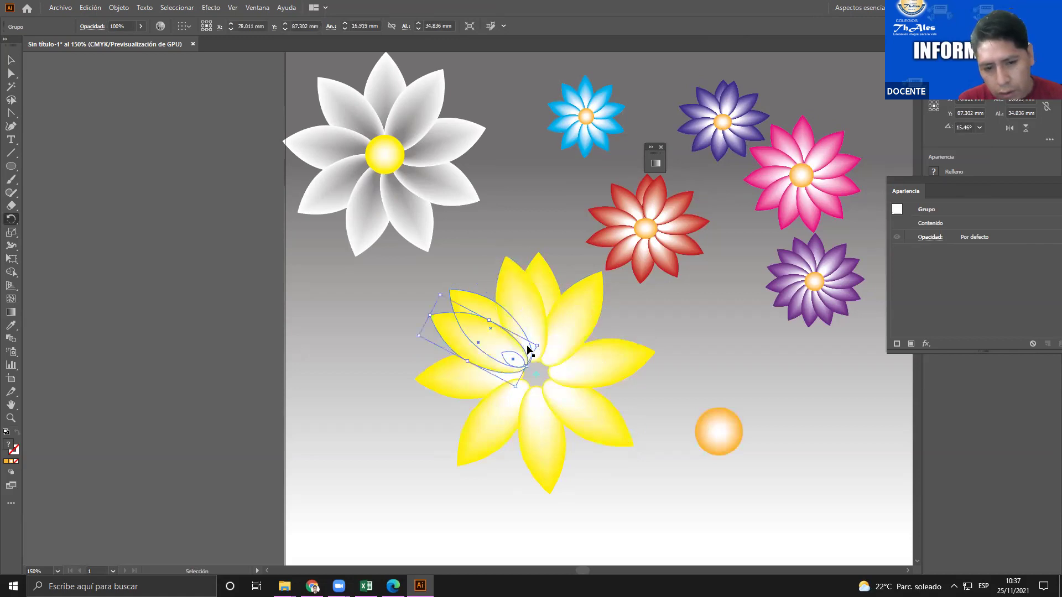
key(ctrl+d)
key(ctrl+d)
key(ctrl+d)
Center the spare orange circle on the yellow flower and group the flower with its center
key(v)
drag(739, 440, 551, 380)
drag(625, 477, 685, 497)
key(ctrl+g)
Shrink the yellow flower and place it beneath the red flower
click(665, 380)
click(504, 357)
drag(655, 254, 526, 372)
drag(522, 458, 718, 387)
click(788, 462)
scroll(775, 449, up, 2)
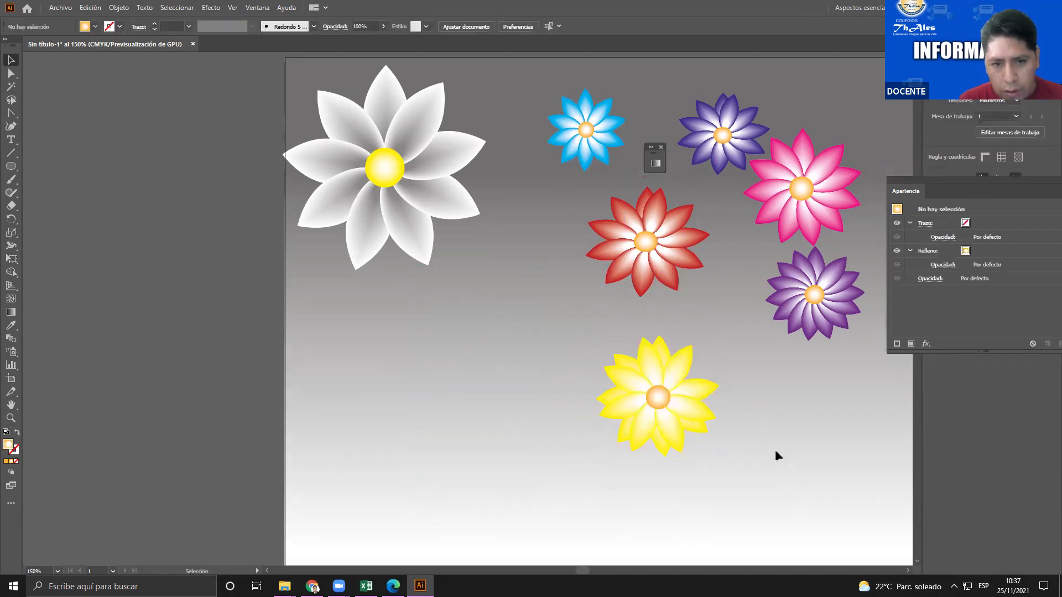
Check the workbook's Juegos Florales example, and shrink the red flower and place it directly below the cyan flower
key(ctrl+z)
key(ctrl+z)
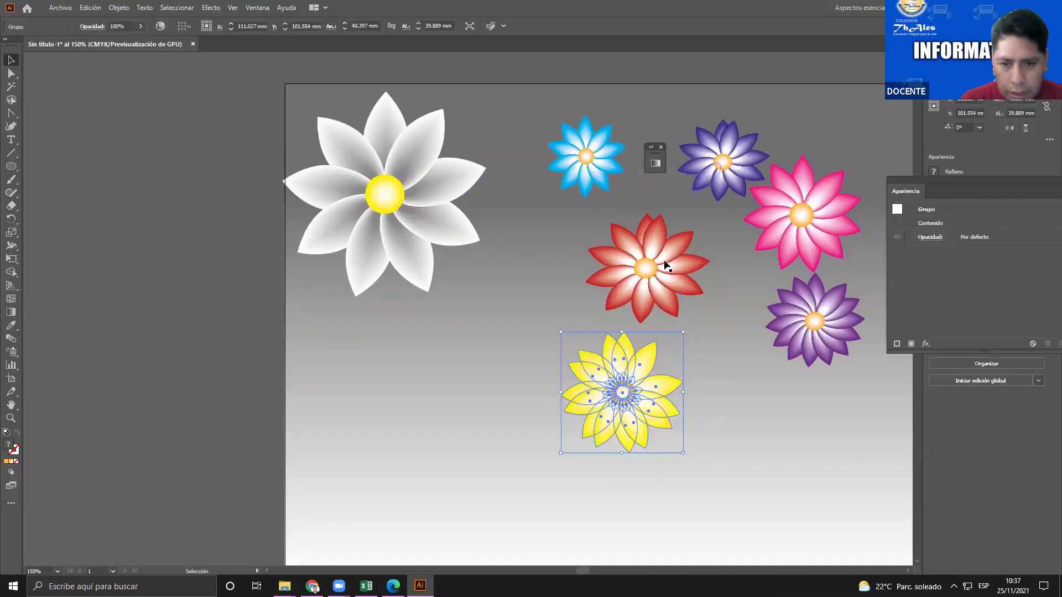
click(666, 266)
drag(586, 324, 621, 305)
drag(676, 250, 596, 228)
Shrink the magenta flower to about 31 mm wide and move it up beside the dark blue flower
click(766, 245)
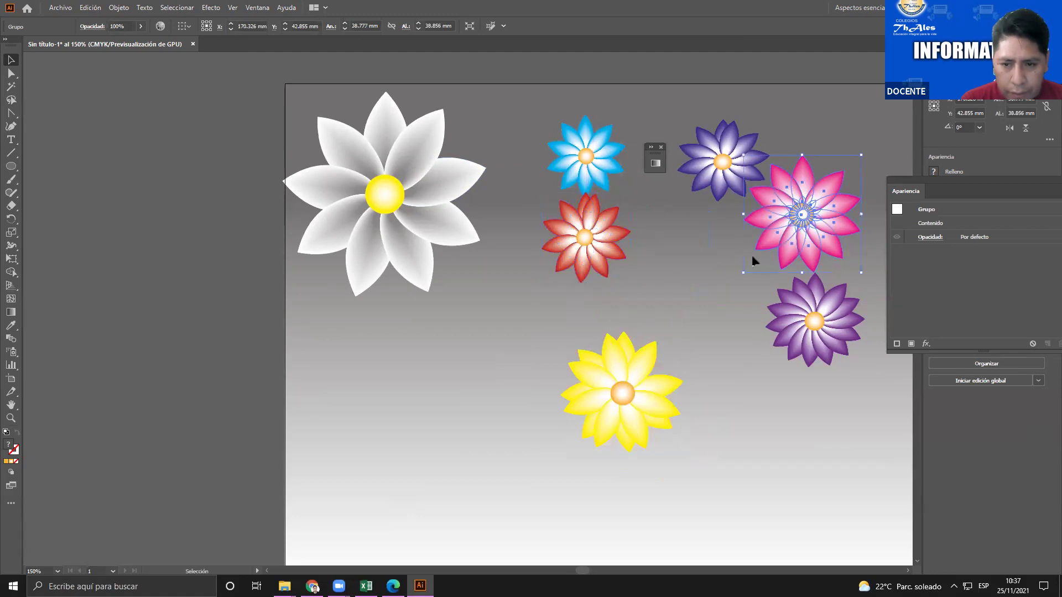
drag(744, 271, 767, 249)
drag(808, 213, 825, 184)
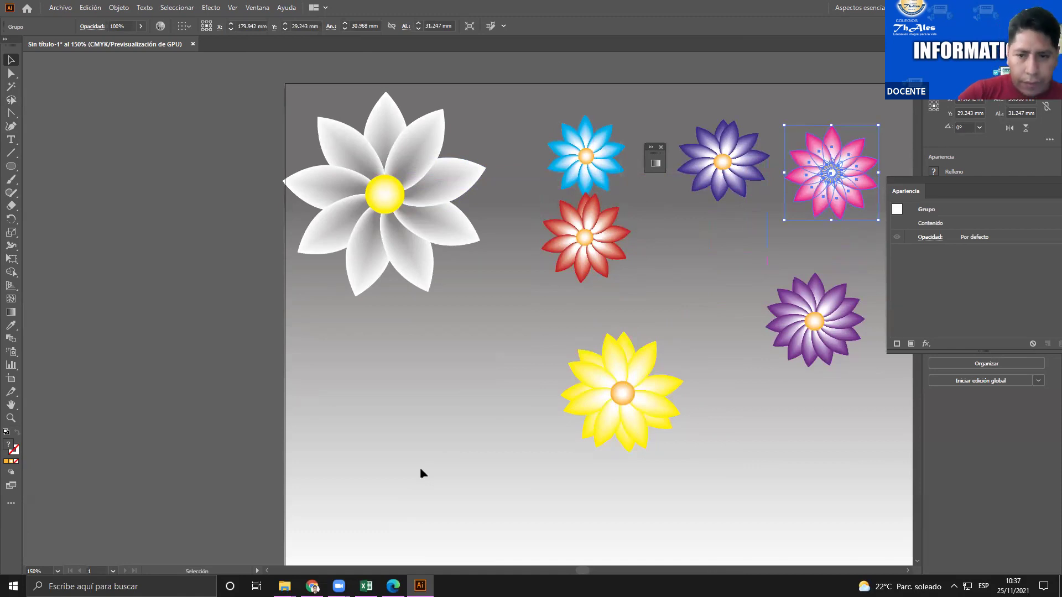
Move the red flower clear of the cyan one, and shrink the yellow flower and place it beside the red one
scroll(425, 422, down, 1)
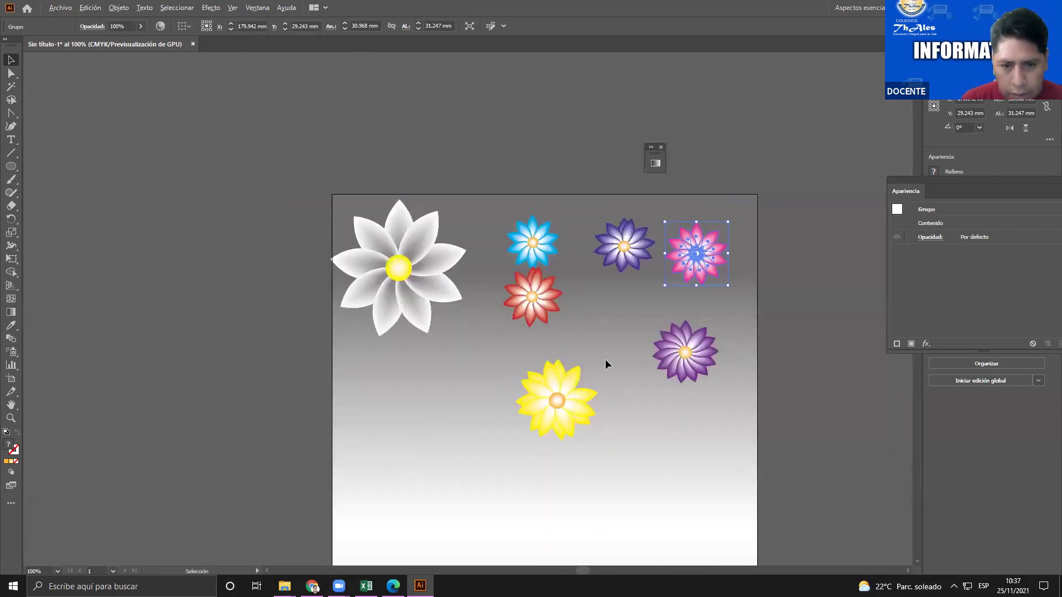
scroll(605, 365, up, 1)
drag(493, 265, 476, 287)
drag(539, 410, 590, 321)
drag(650, 382, 588, 315)
Shrink the purple flower to about 19 mm wide beside the yellow one, and shrink the magenta flower to about 21 mm wide
click(729, 354)
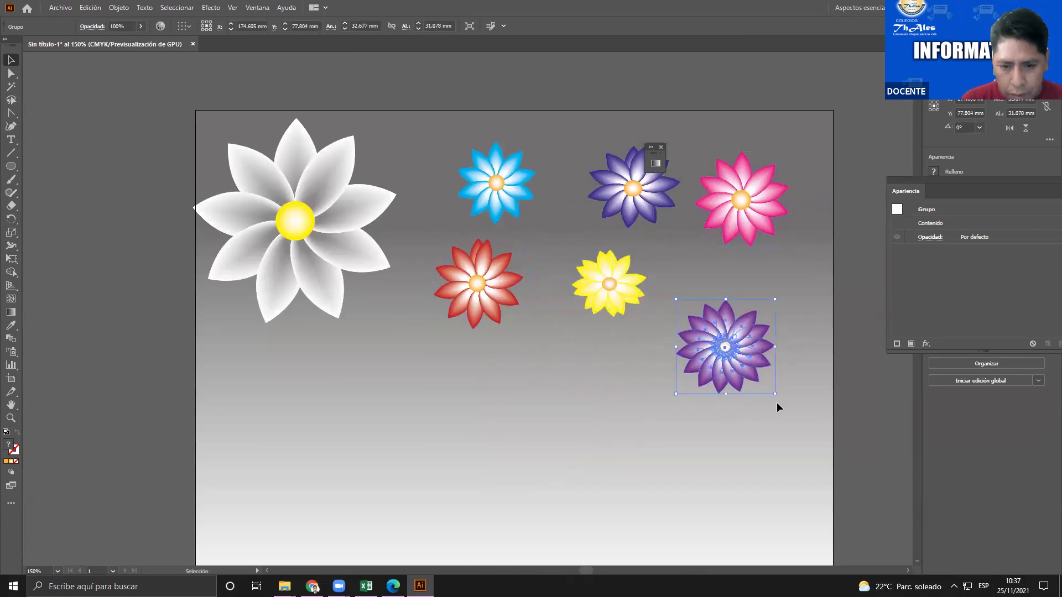
drag(771, 391, 733, 360)
drag(706, 338, 719, 293)
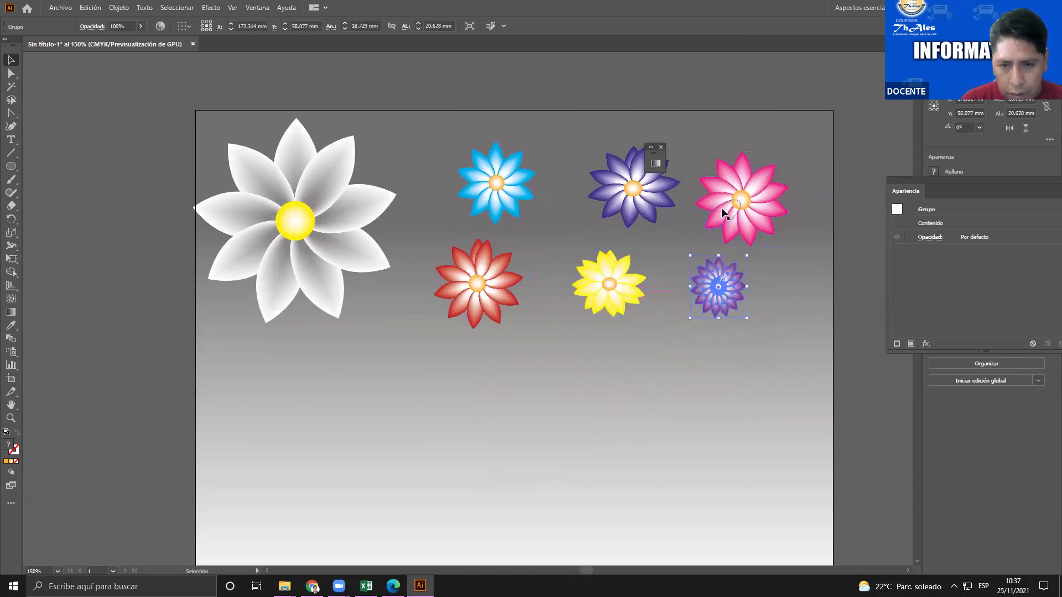
click(723, 211)
drag(789, 248, 759, 222)
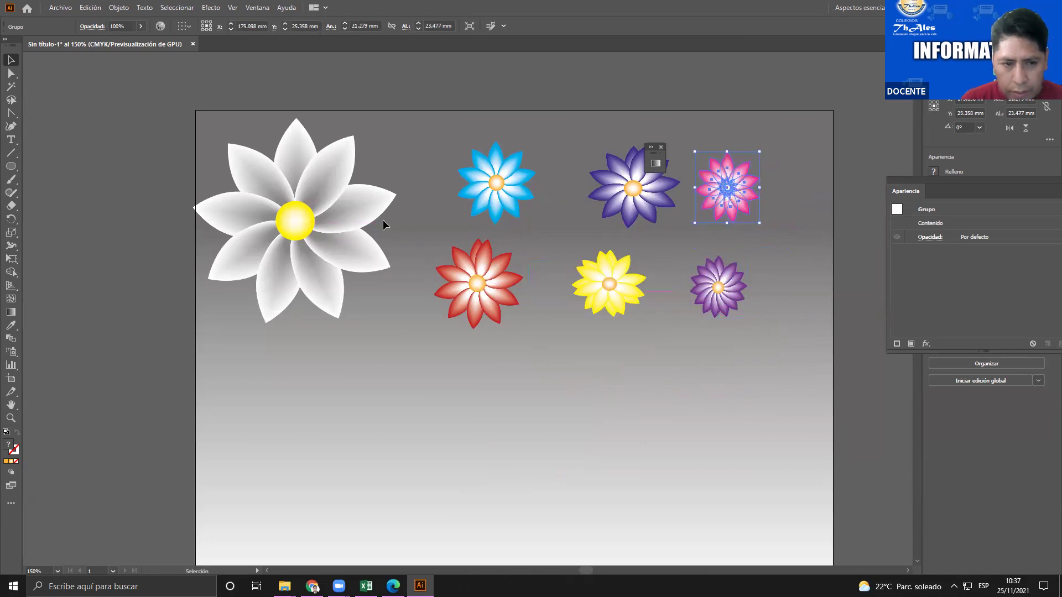
Enlarge the white flower to about 74 mm wide and shift it slightly toward the artboard's upper-left corner
click(374, 257)
drag(416, 343, 417, 347)
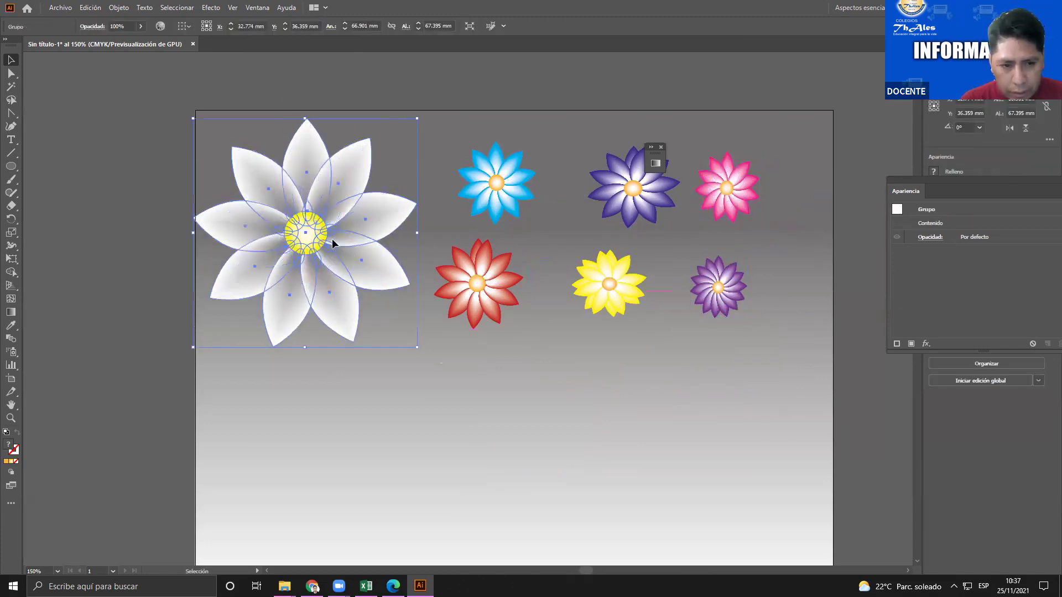
drag(332, 238, 313, 225)
Shift the cyan and dark blue flowers slightly left, and shrink the dark blue and magenta flowers further
drag(501, 157, 489, 154)
drag(632, 186, 600, 185)
drag(651, 231, 622, 206)
click(756, 176)
drag(696, 224, 713, 198)
Reposition the six small colored flowers into two evenly spaced rows of three beside the white flower
drag(715, 281, 730, 281)
drag(620, 278, 640, 280)
click(597, 202)
drag(597, 187, 615, 195)
mouse_move(508, 294)
mouse_down()
mouse_move(527, 324)
mouse_move(498, 287)
mouse_up()
drag(493, 194, 489, 192)
click(607, 275)
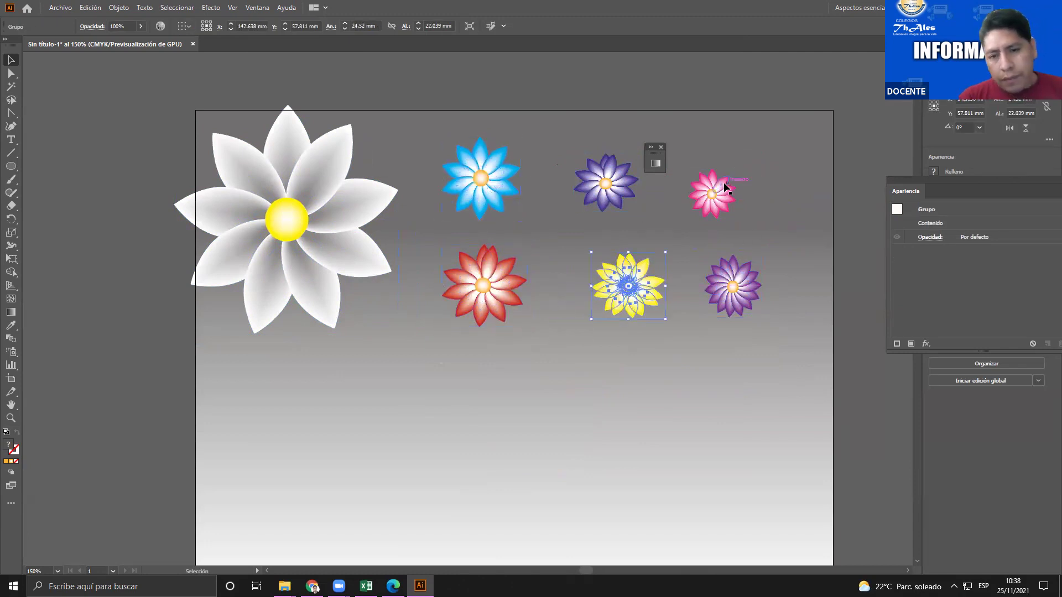
drag(724, 187, 723, 172)
drag(756, 281, 750, 260)
Lower the purple flower in line with the yellow one after checking the workbook, and move the white flower fully inside the artboard
click(313, 587)
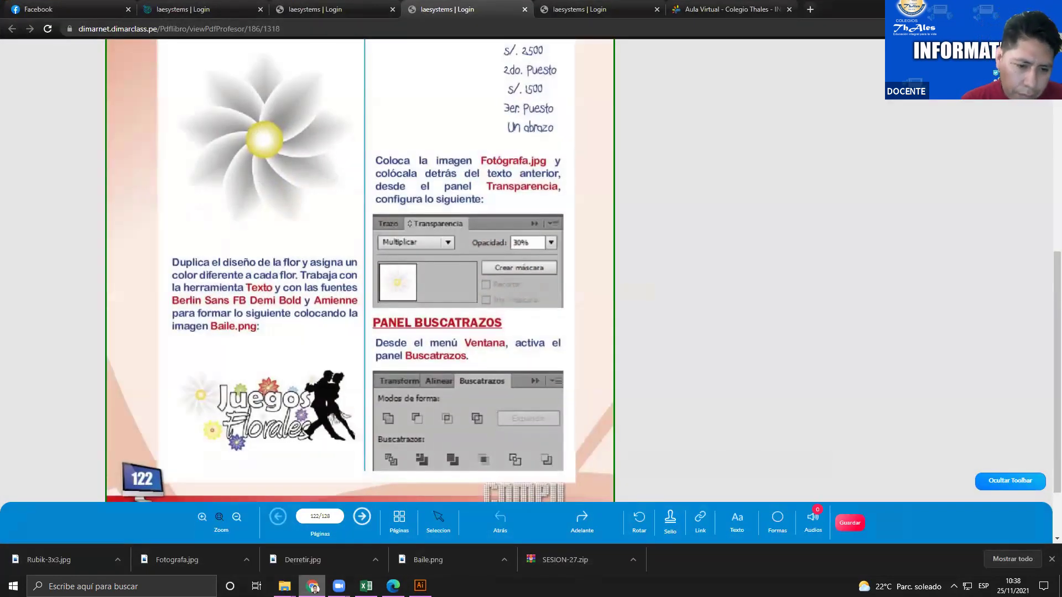
click(420, 585)
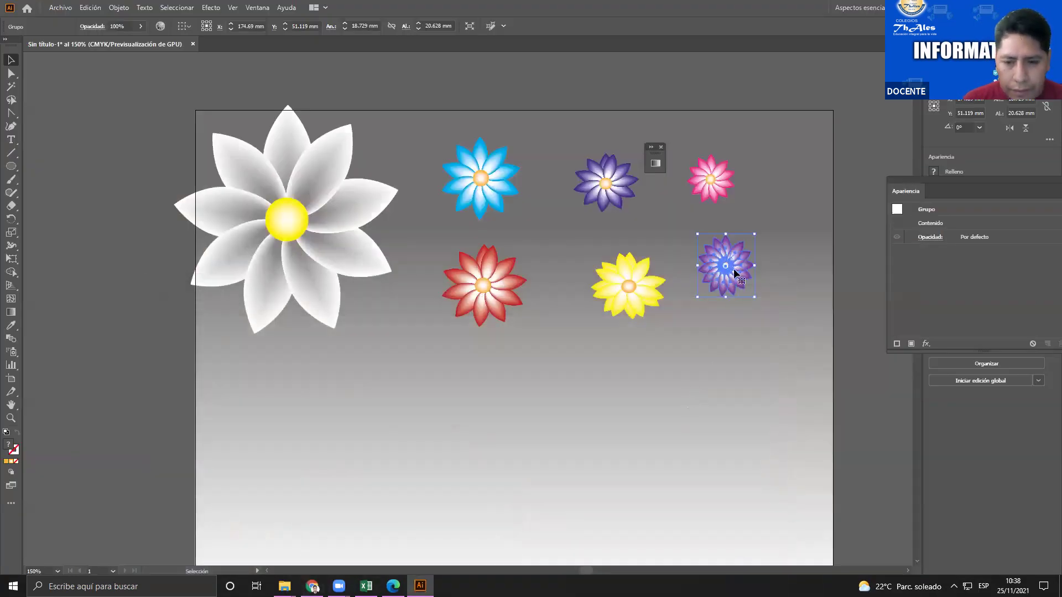
drag(735, 274, 733, 287)
click(443, 386)
drag(315, 280, 328, 285)
Consult the workbook's Juegos Florales example again and nudge the yellow flower slightly upward
click(313, 587)
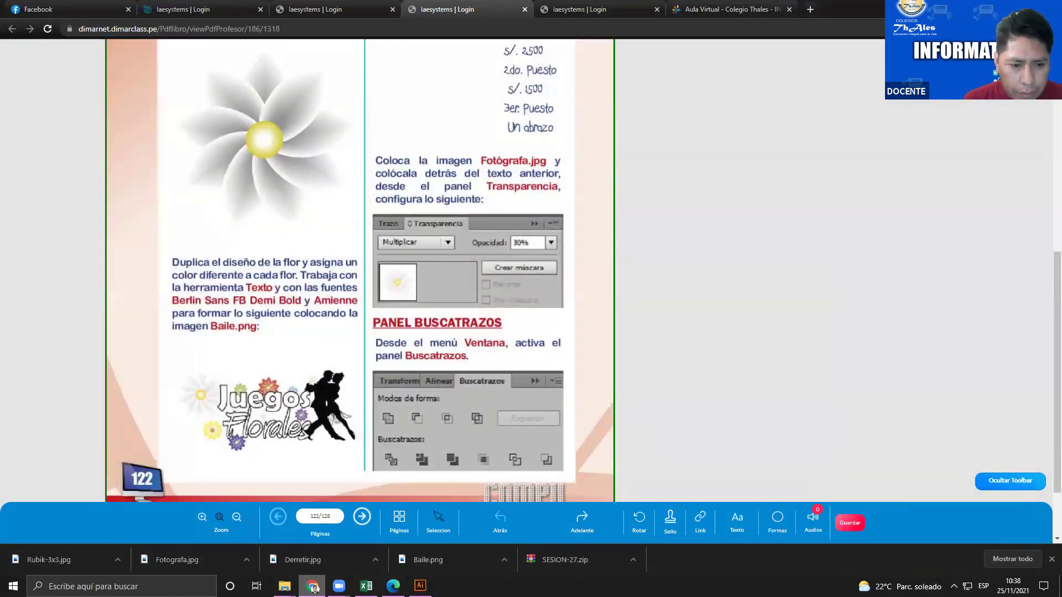
click(420, 585)
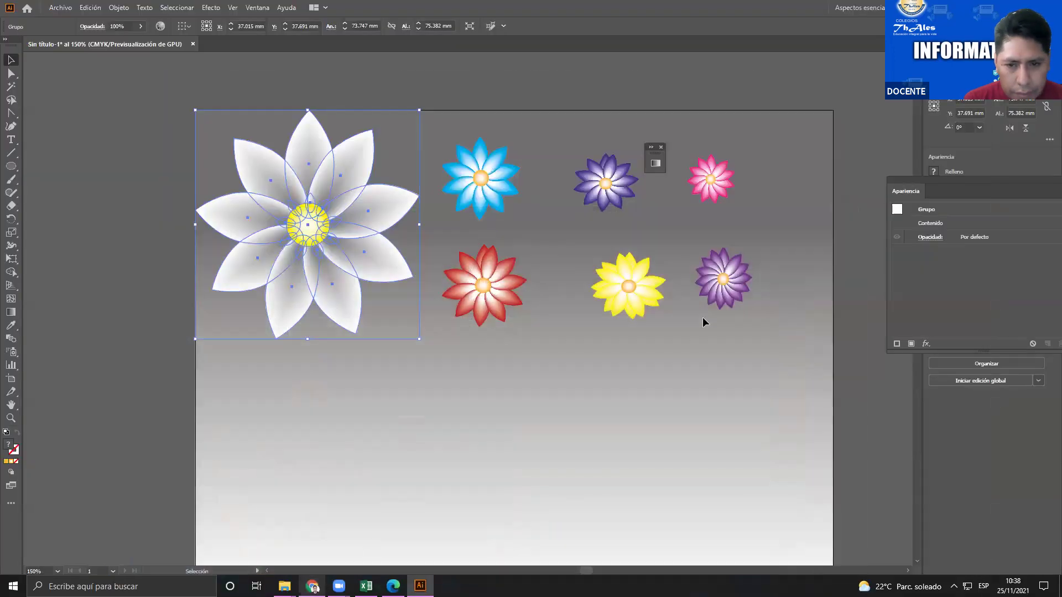
click(702, 317)
drag(615, 304, 612, 299)
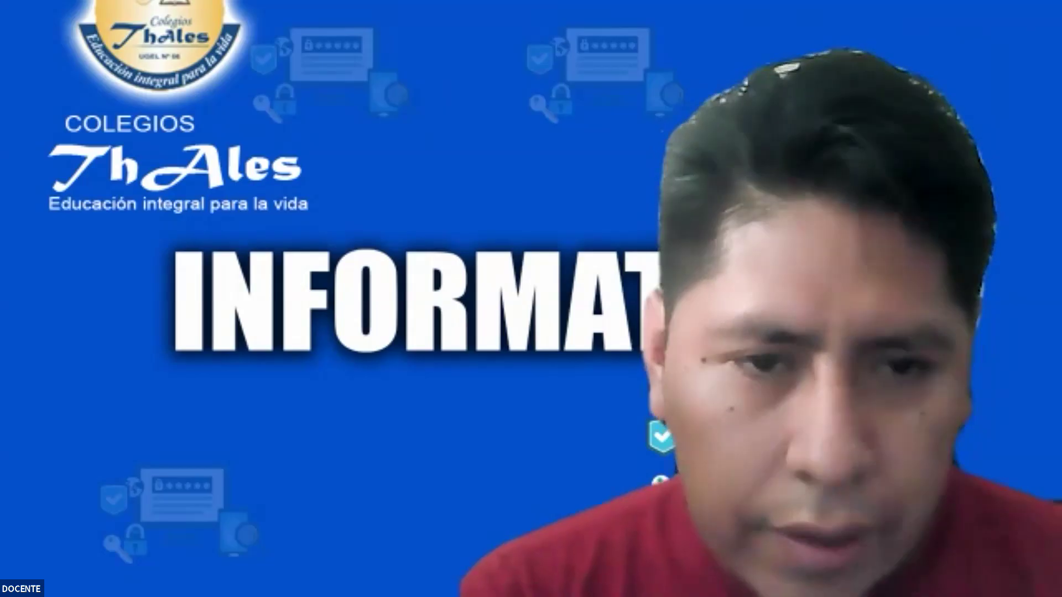
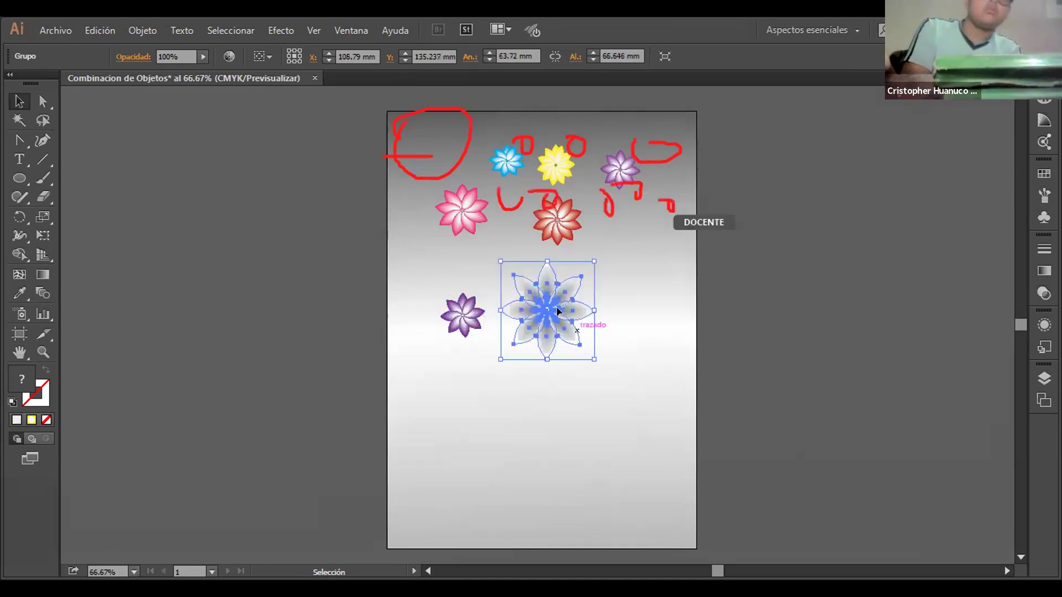
Switch back to the Sin título-1 poster in Illustrator, raise the yellow flower about 4 mm, and nudge the red flower slightly
drag(586, 325, 613, 339)
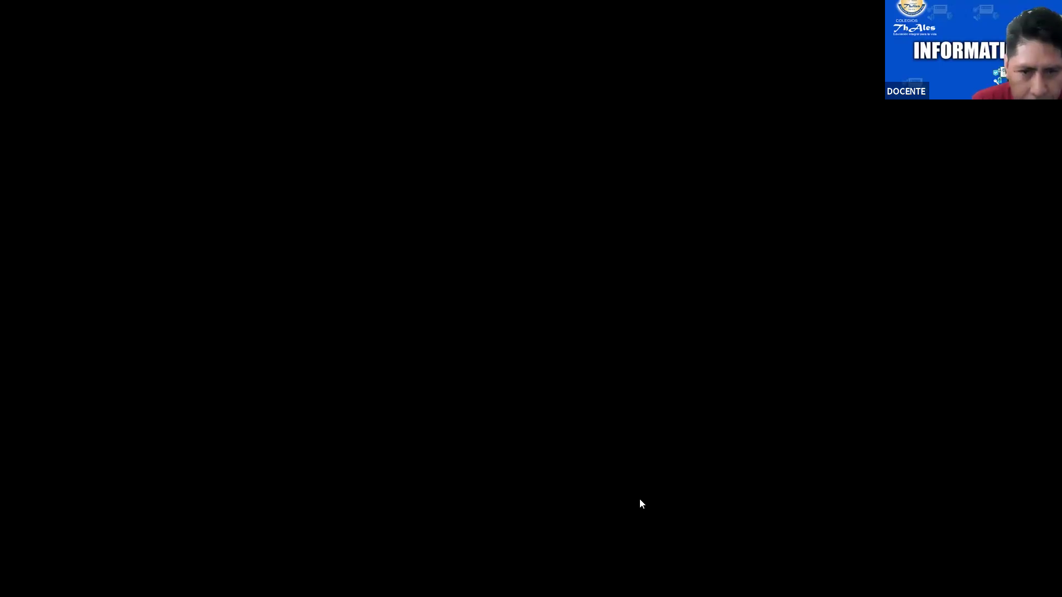
key(super+d)
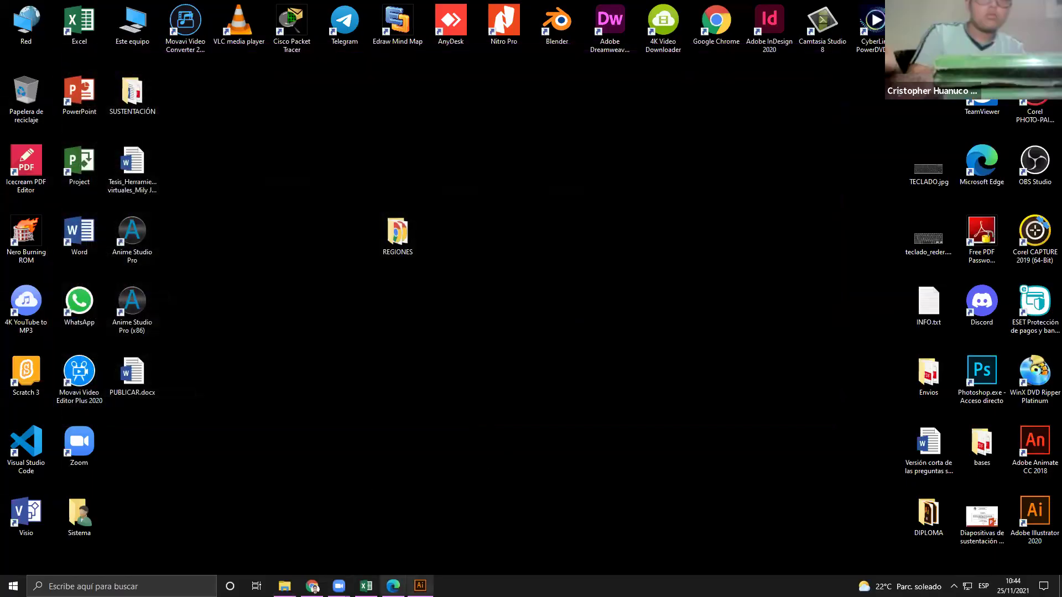
click(420, 586)
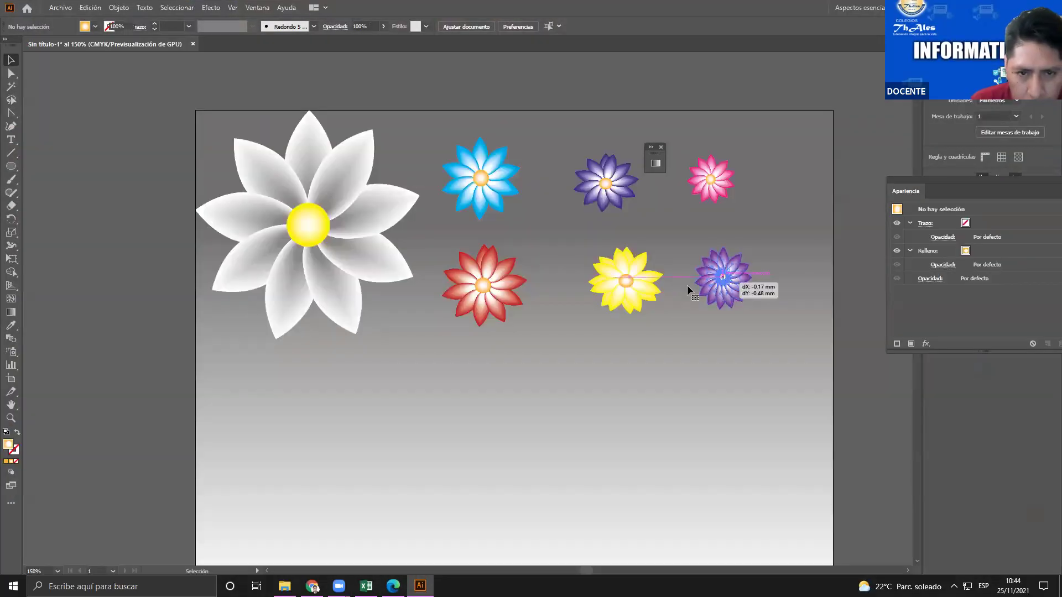
drag(637, 289, 637, 273)
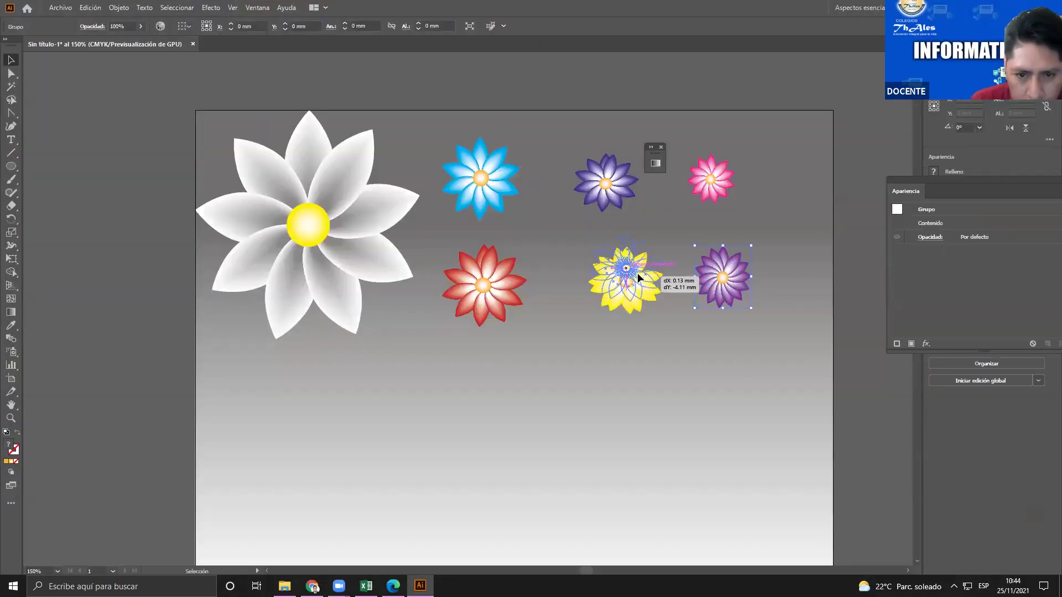
drag(511, 290, 514, 293)
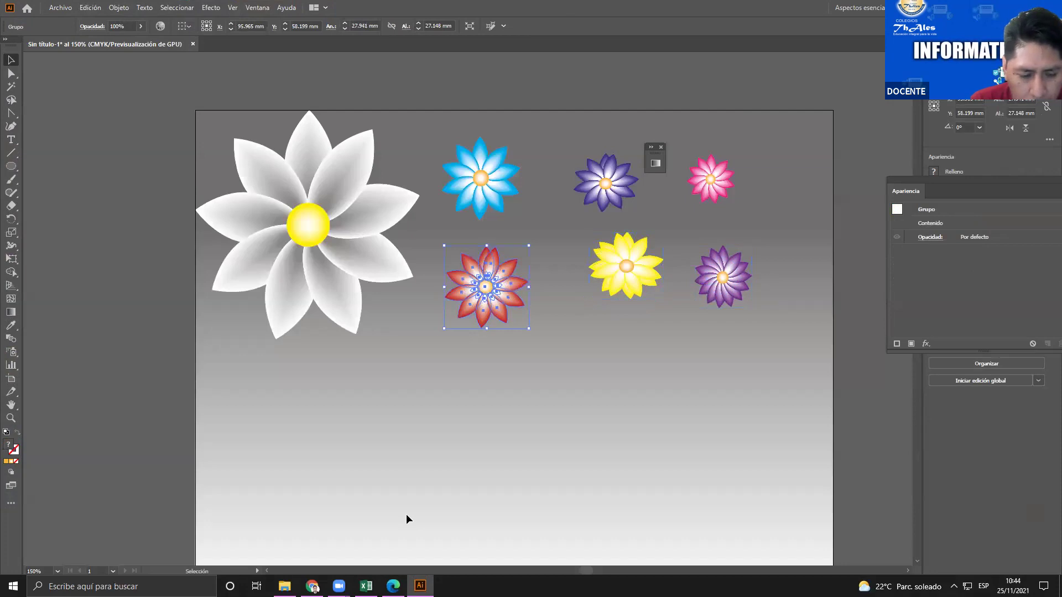
Check the workbook's Juegos Florales example and add a separate text reading JUEGOS in the empty area beneath the flowers
key(alt+Tab)
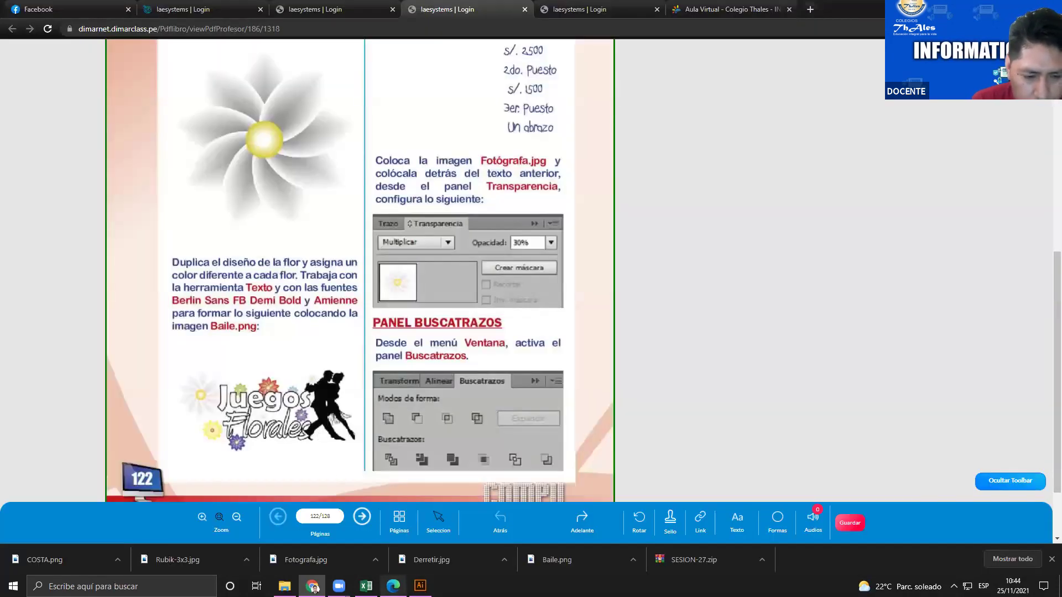
key(alt+Tab)
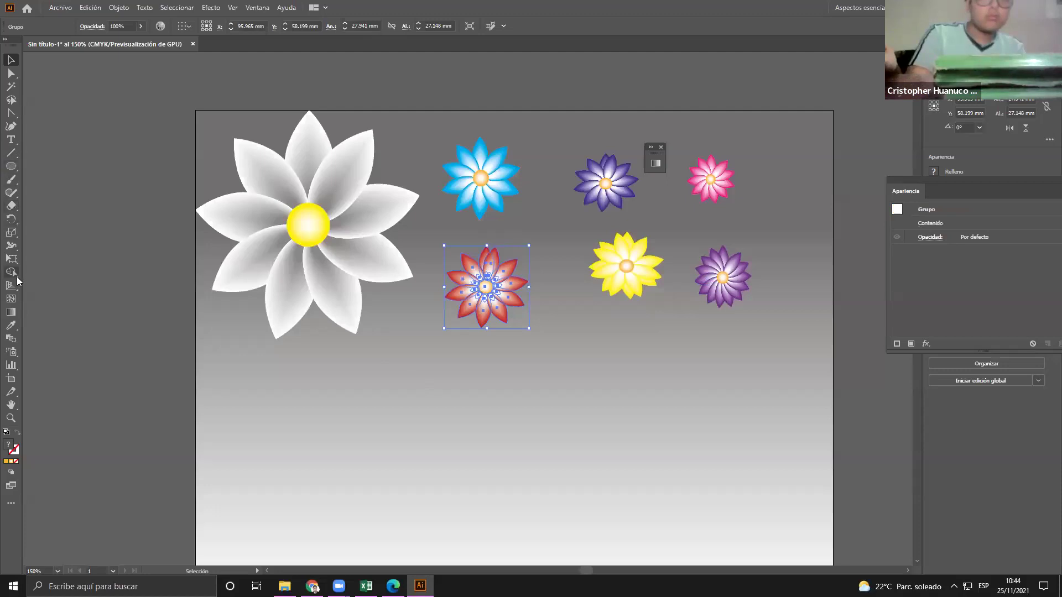
click(11, 140)
click(391, 394)
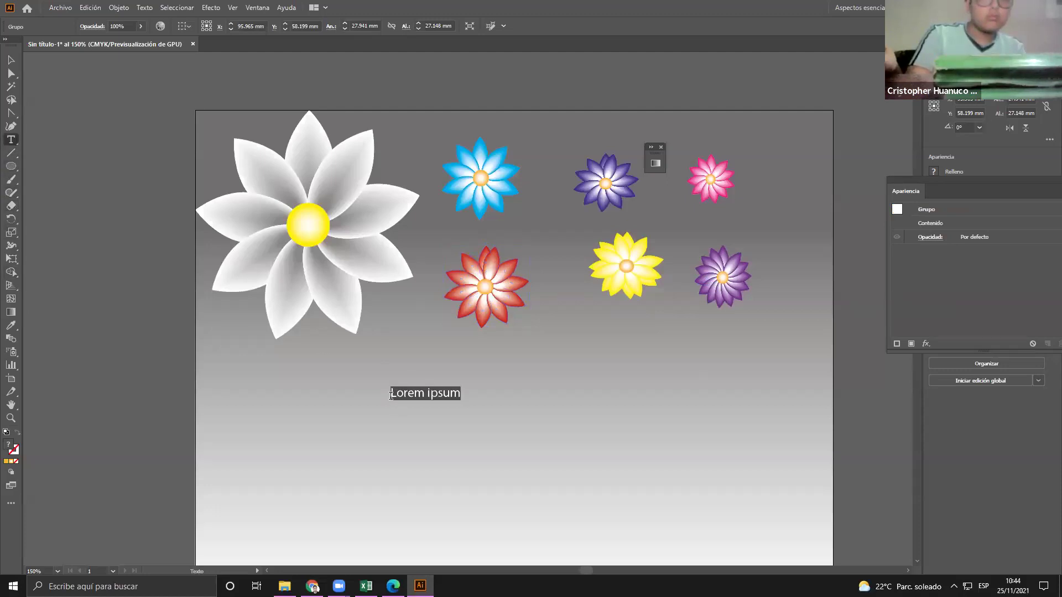
text(JUEGOS)
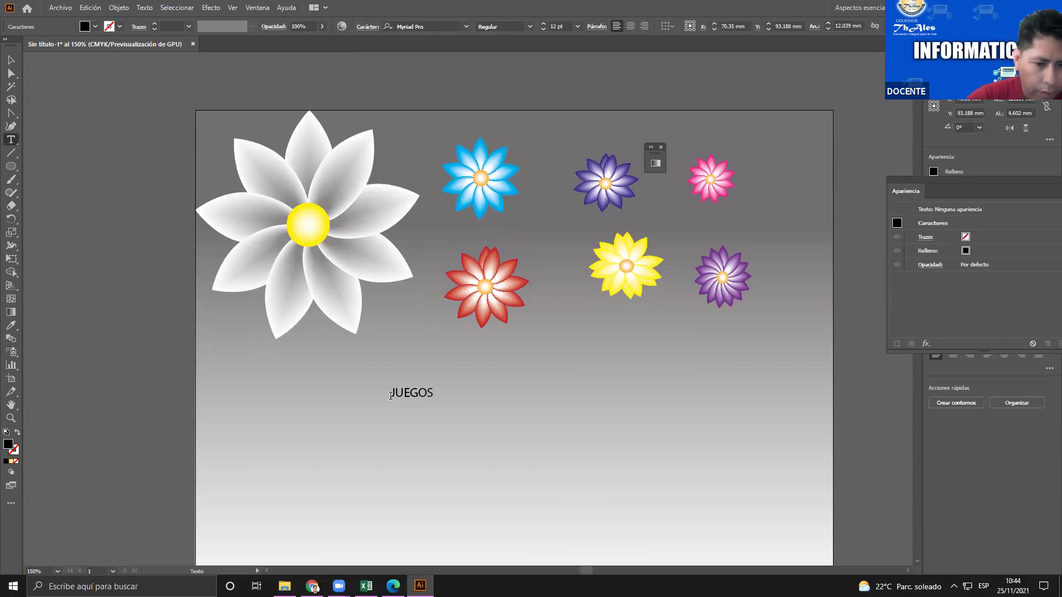
click(11, 61)
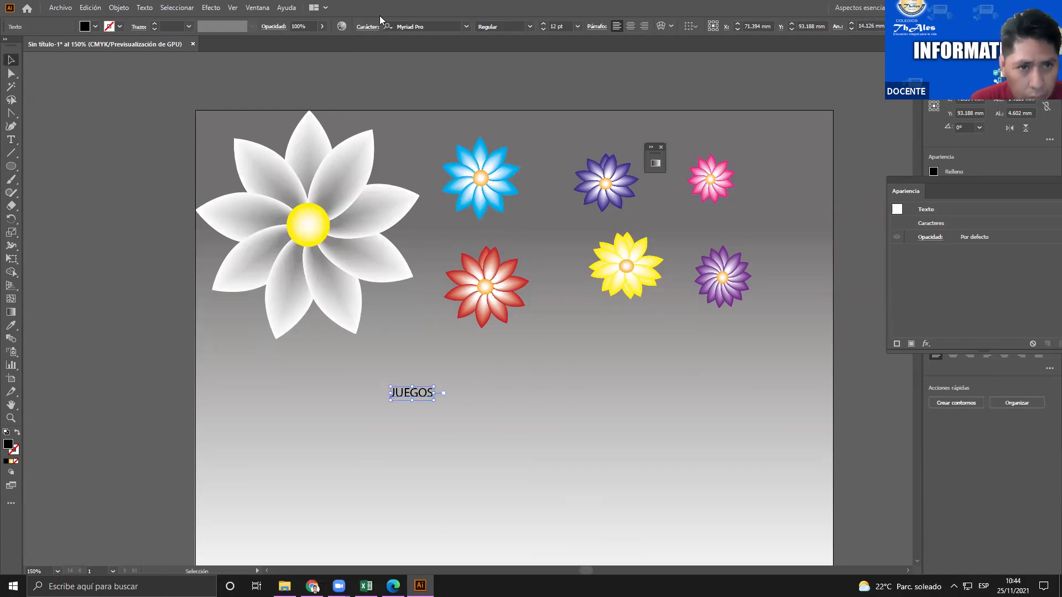
Set the JUEGOS text in Berlin Sans FB Bold
click(426, 27)
text(BER)
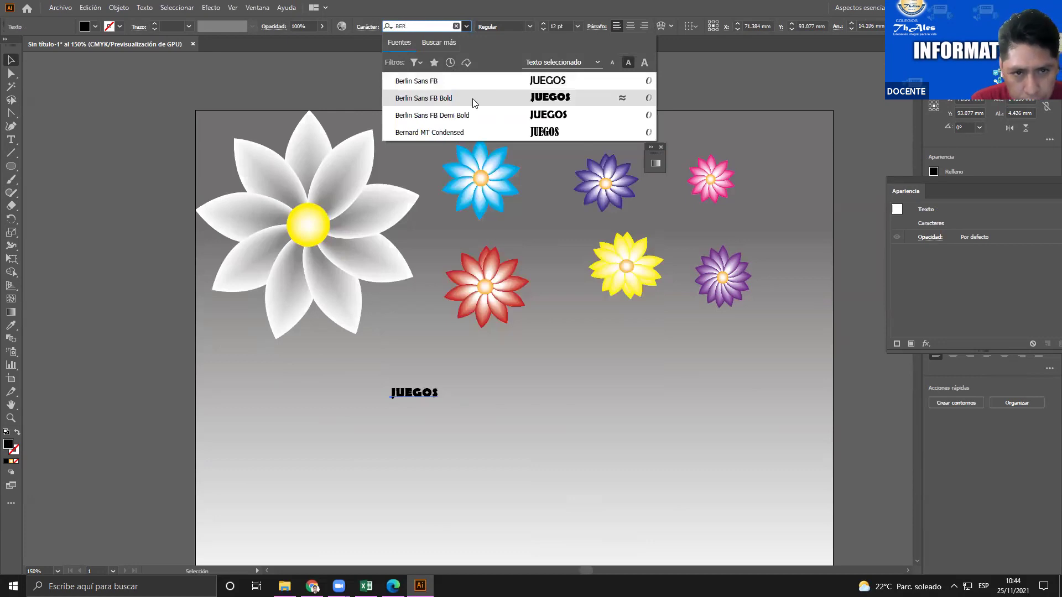
click(472, 99)
Enlarge the JUEGOS text to about 88 pt and position it between the two rows of small flowers, following the workbook example
drag(437, 404, 723, 497)
drag(571, 437, 623, 236)
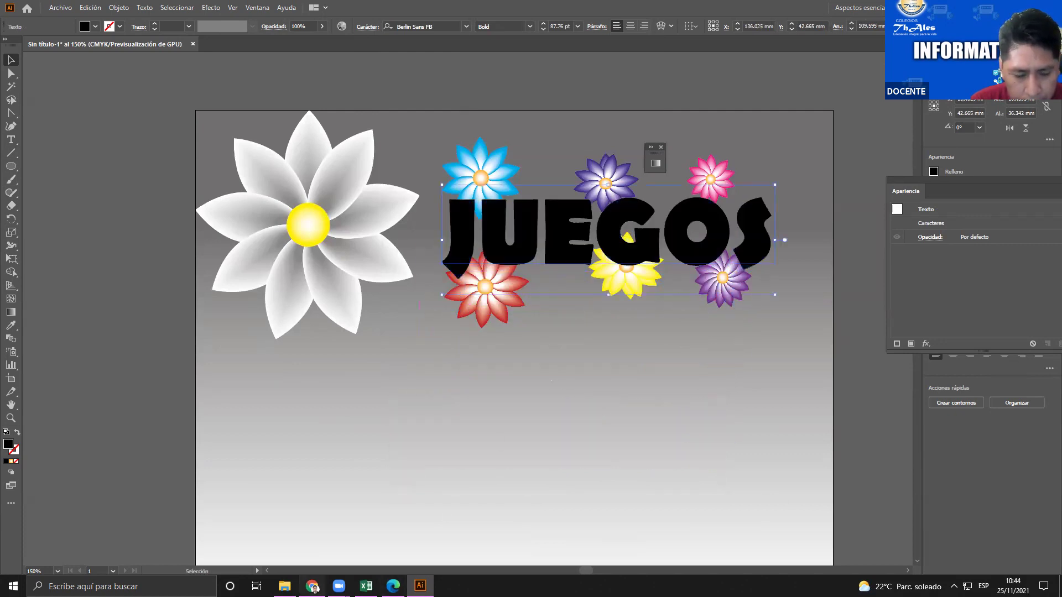
click(313, 587)
click(314, 588)
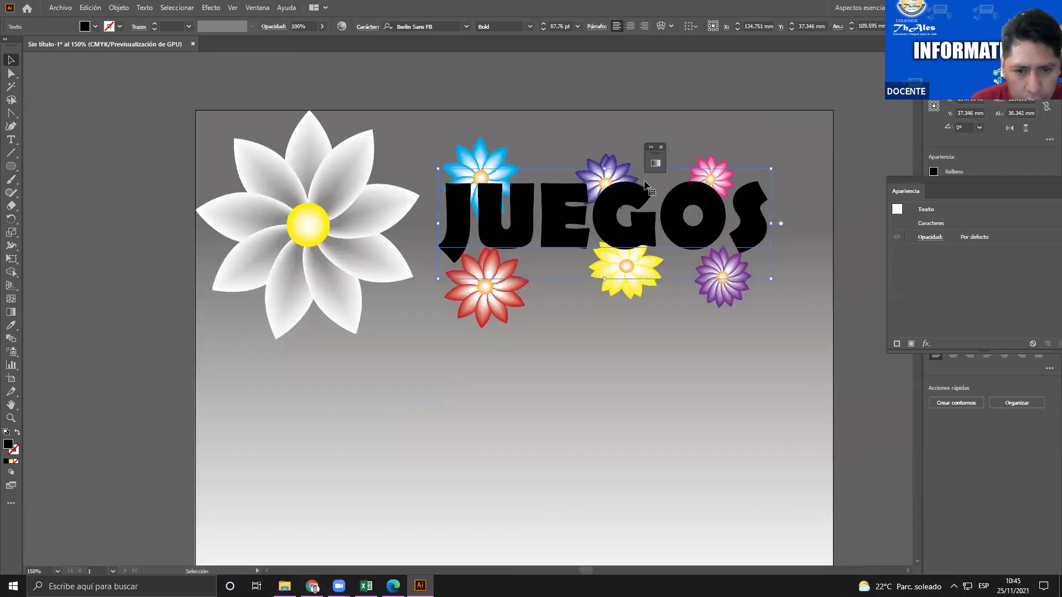
drag(563, 223, 567, 227)
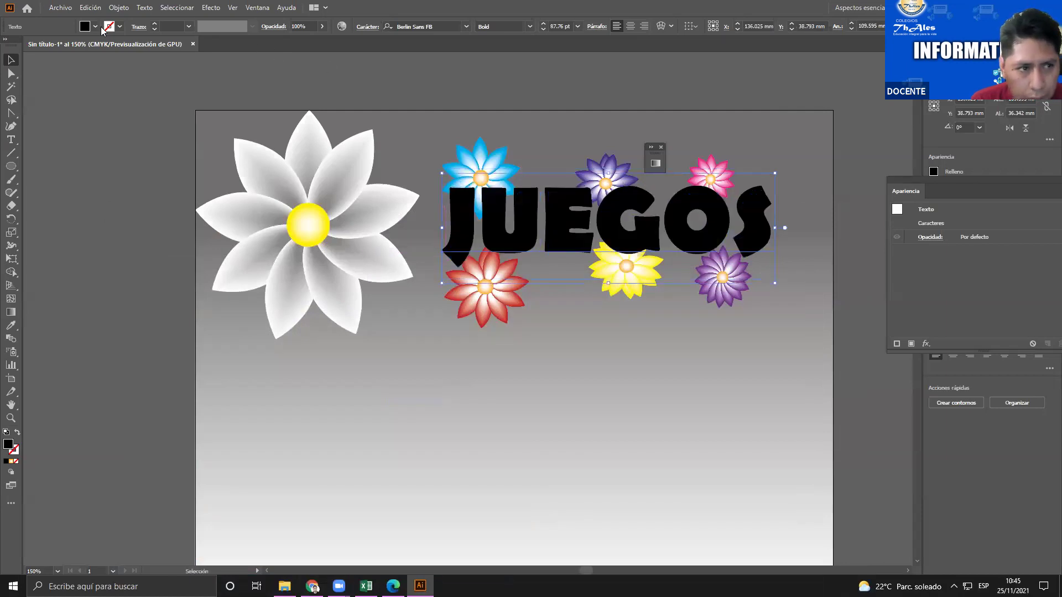
Give the JUEGOS text a white fill and a black stroke
click(96, 27)
click(22, 48)
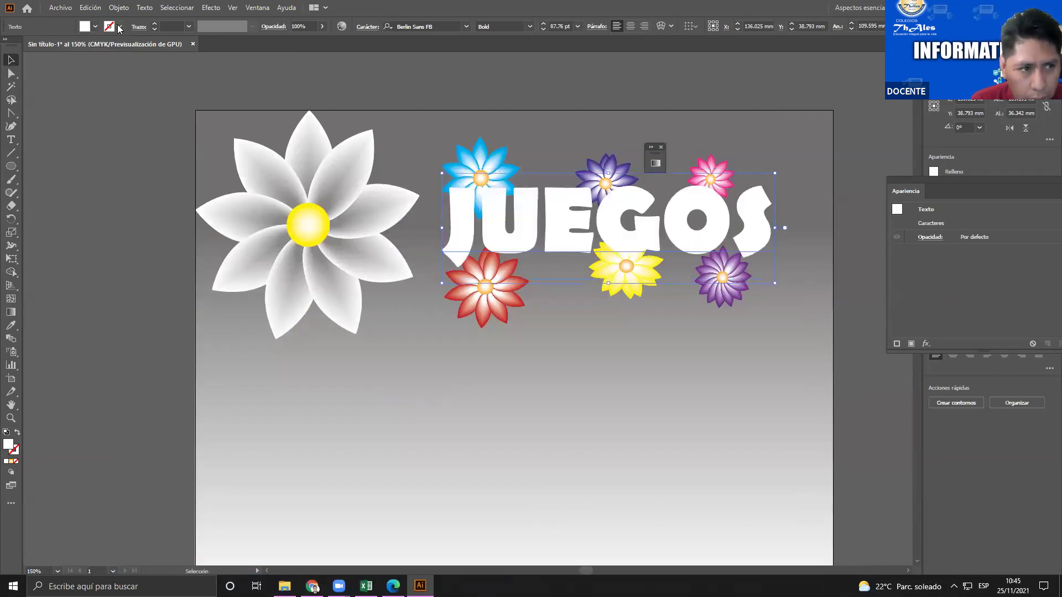
click(119, 27)
click(28, 48)
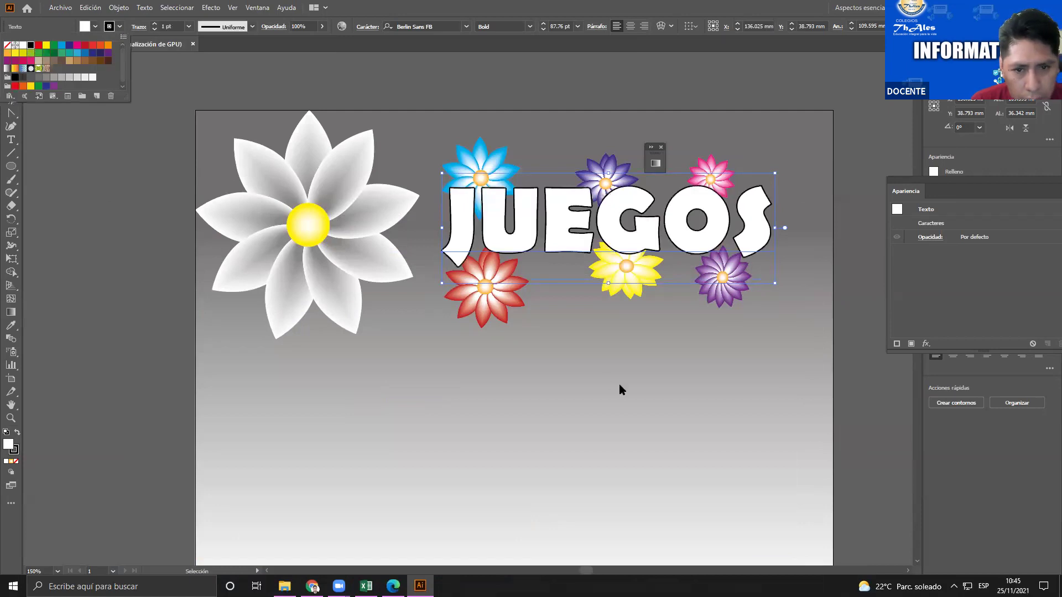
Shift the JUEGOS text slightly left and reduce its height to about 32 mm without changing its width
drag(618, 244, 585, 244)
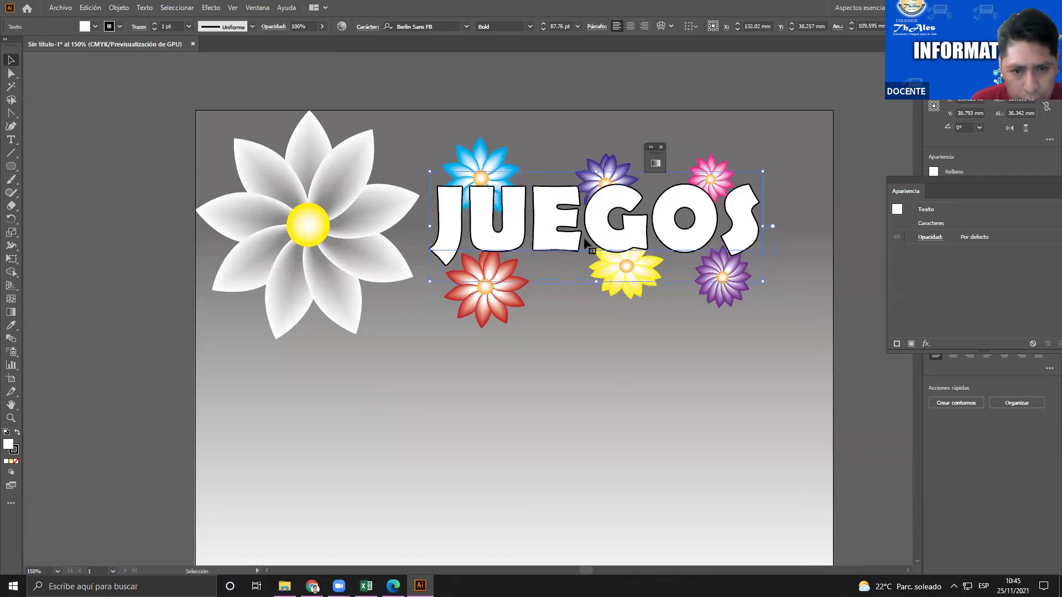
drag(597, 284, 597, 276)
click(114, 261)
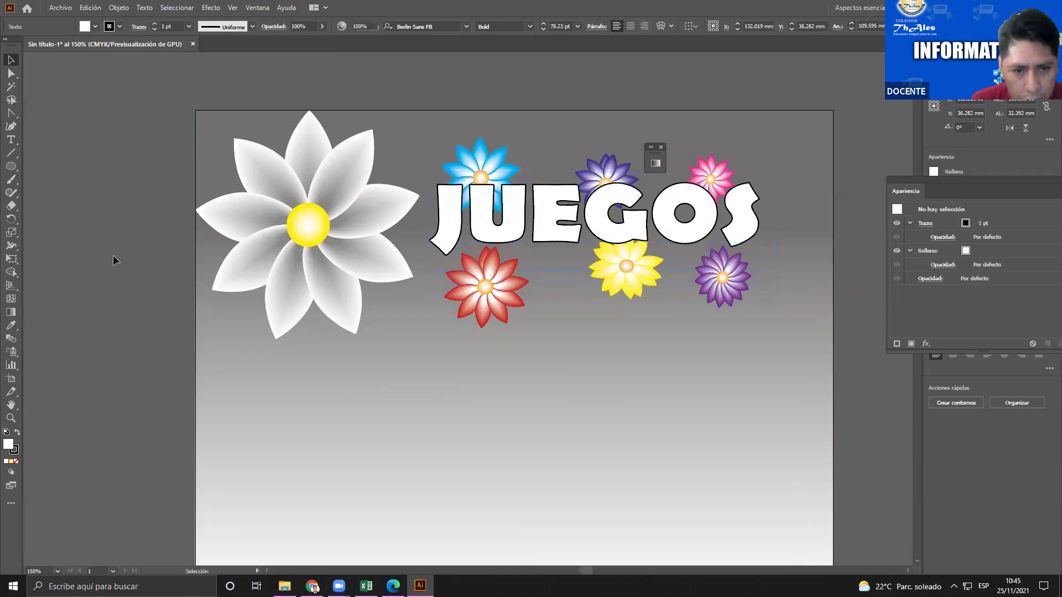
Add a separate text reading Florales in the empty area beneath the flowers, consulting the workbook for the wording
click(10, 142)
click(380, 385)
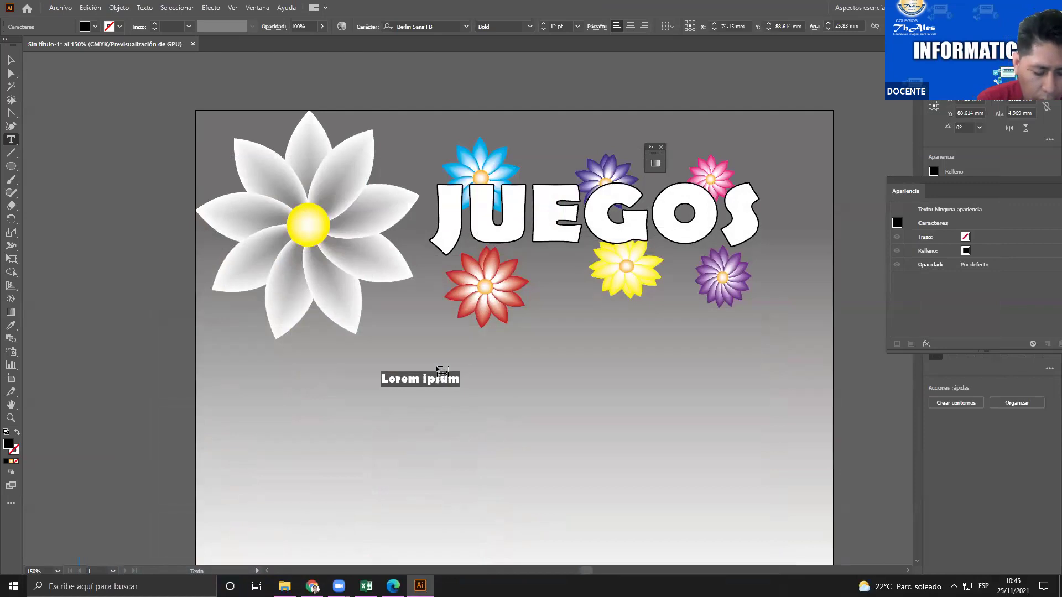
text(es)
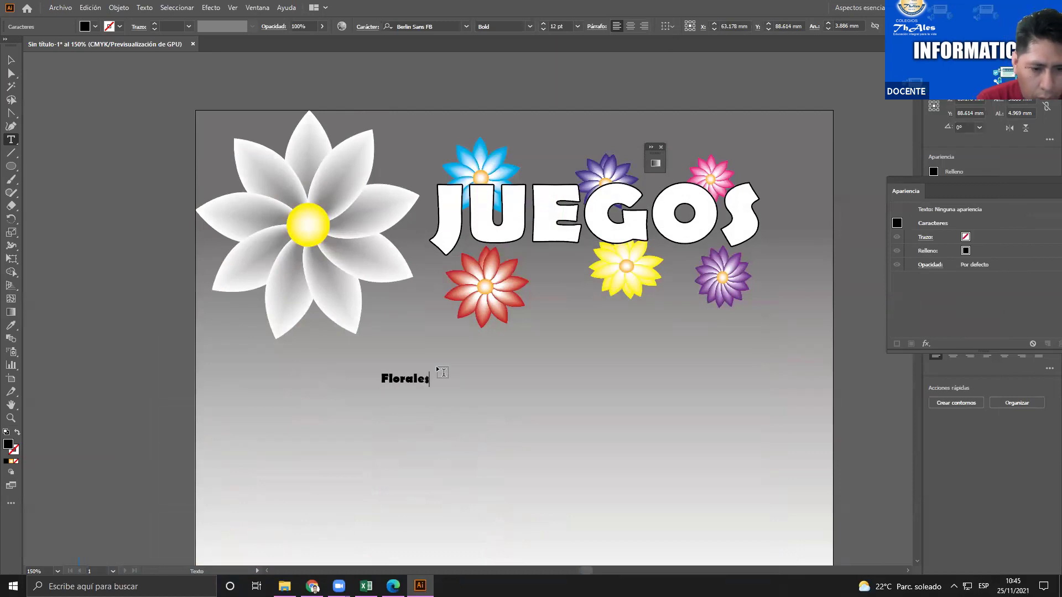
click(10, 62)
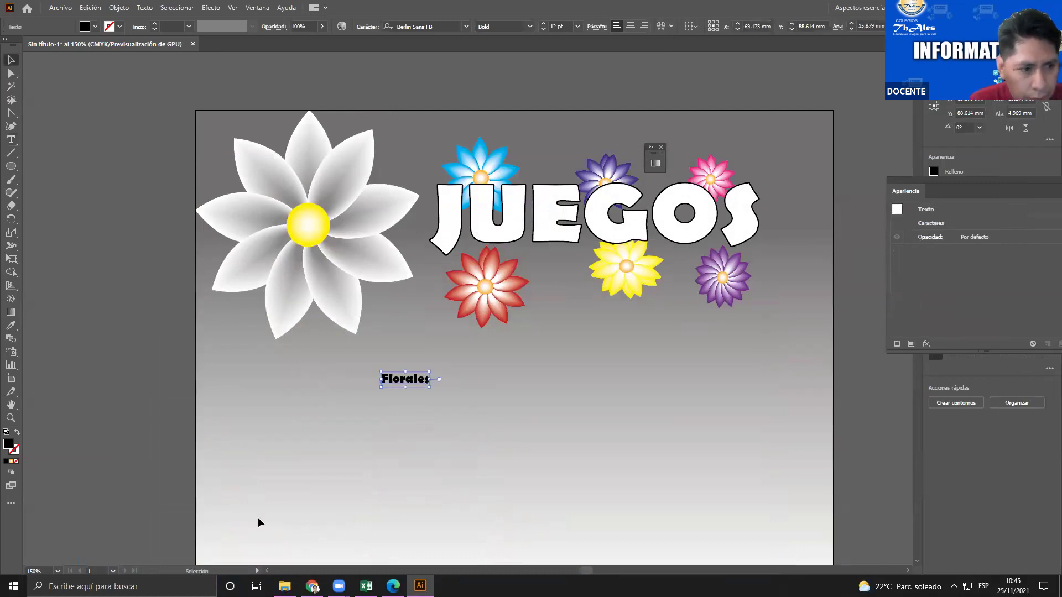
Check which font the workbook asks for on the second word and search the font list for Amienne with "ami"
click(312, 586)
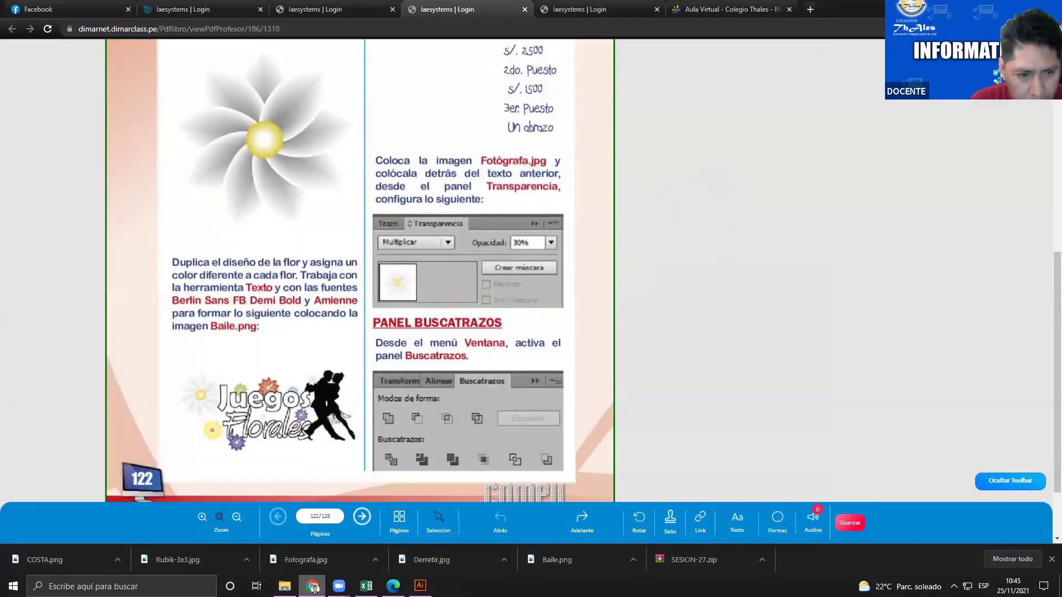
click(313, 586)
click(429, 25)
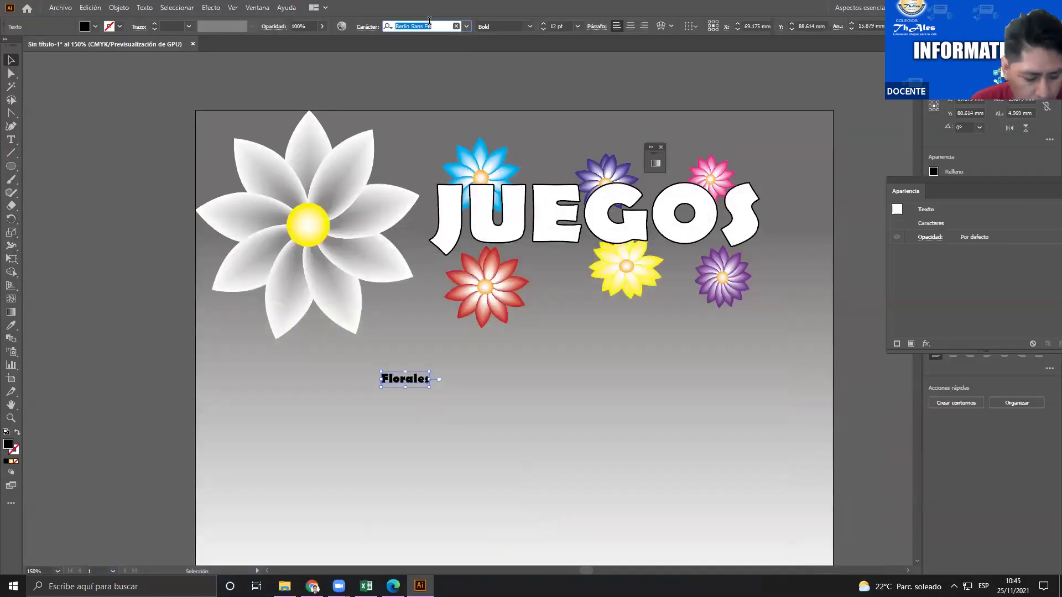
text(am)
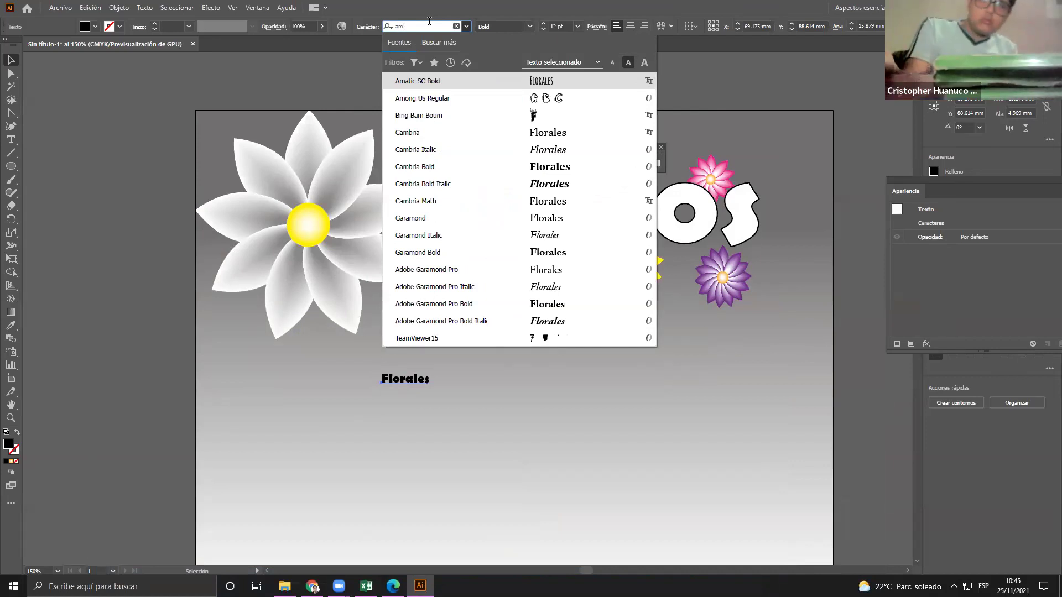
text(i)
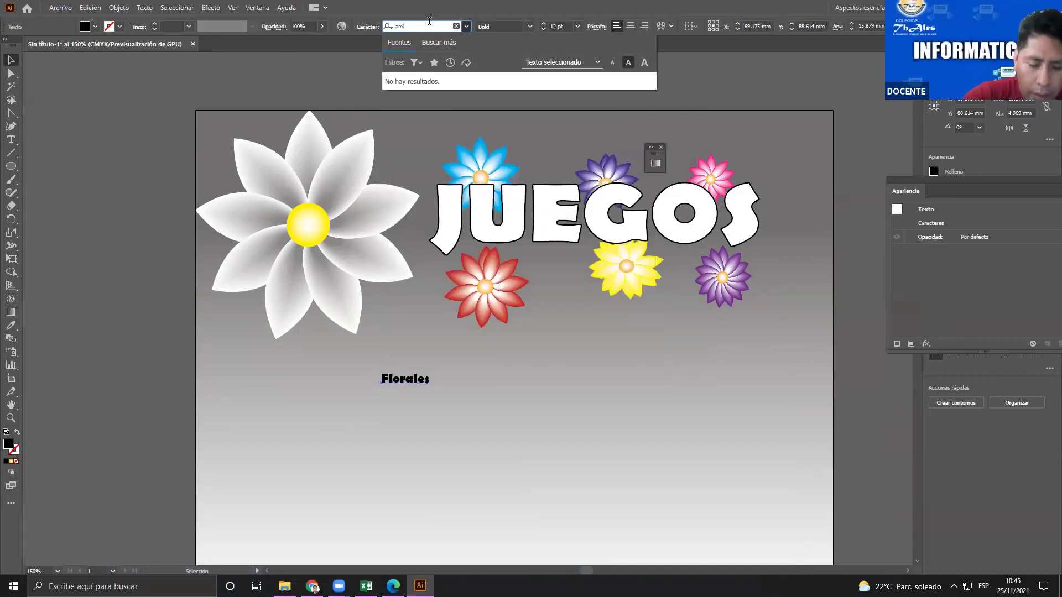
key(BackSpace)
key(BackSpace)
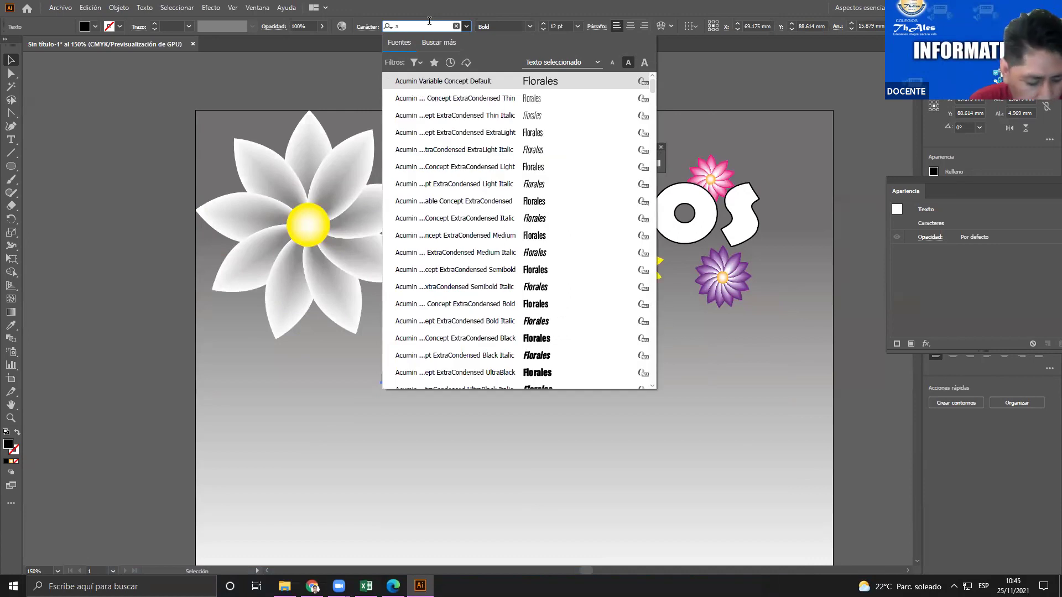
key(BackSpace)
Set the Florales text in Script MT Bold at about 70 pt and place it directly beneath JUEGOS over the lower flowers
text(sc)
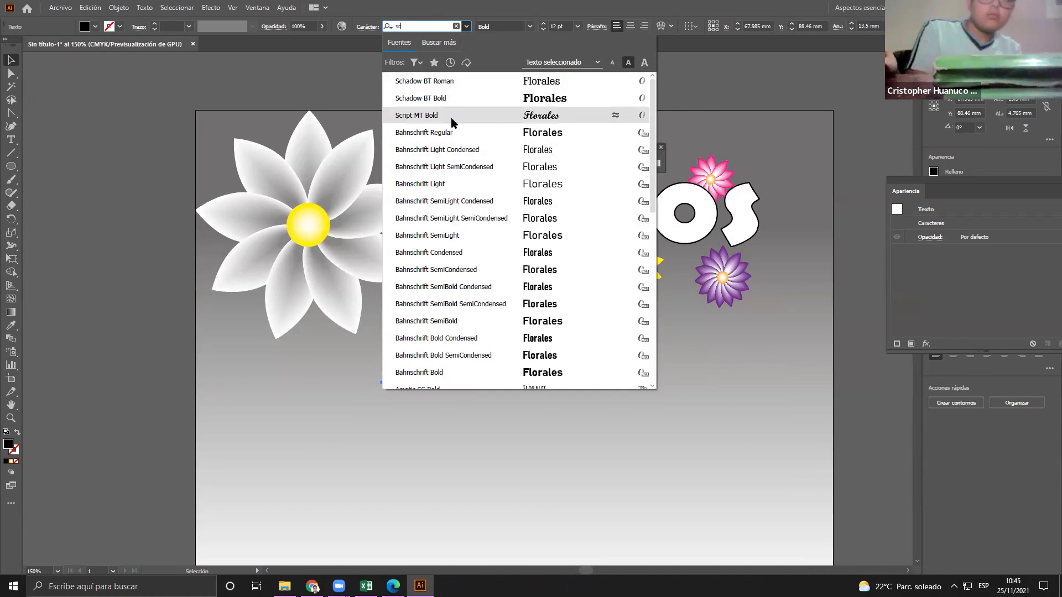
click(451, 117)
drag(426, 387, 647, 454)
drag(567, 409, 648, 299)
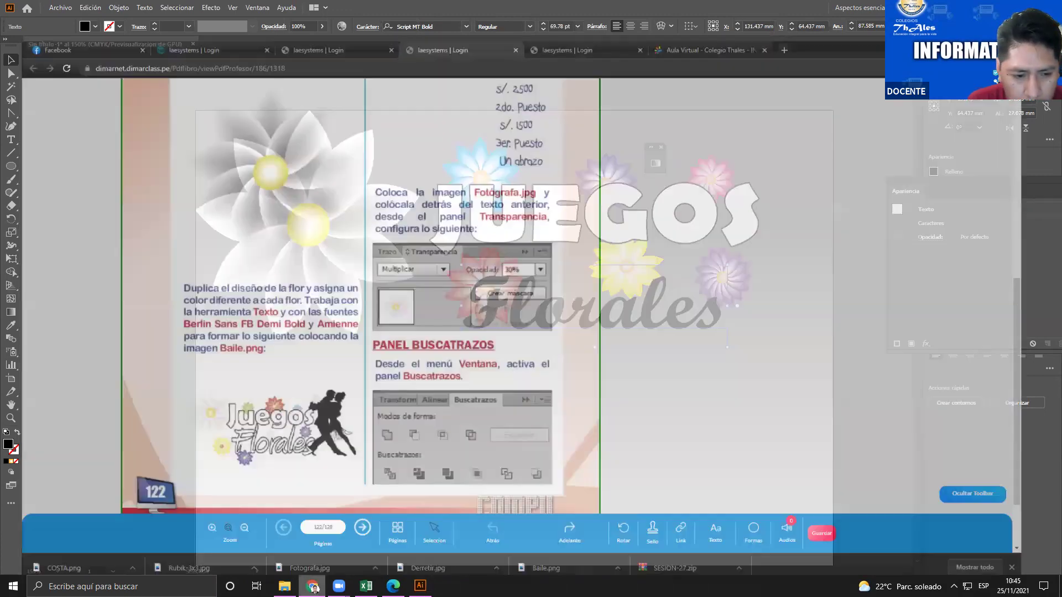
drag(544, 321, 549, 314)
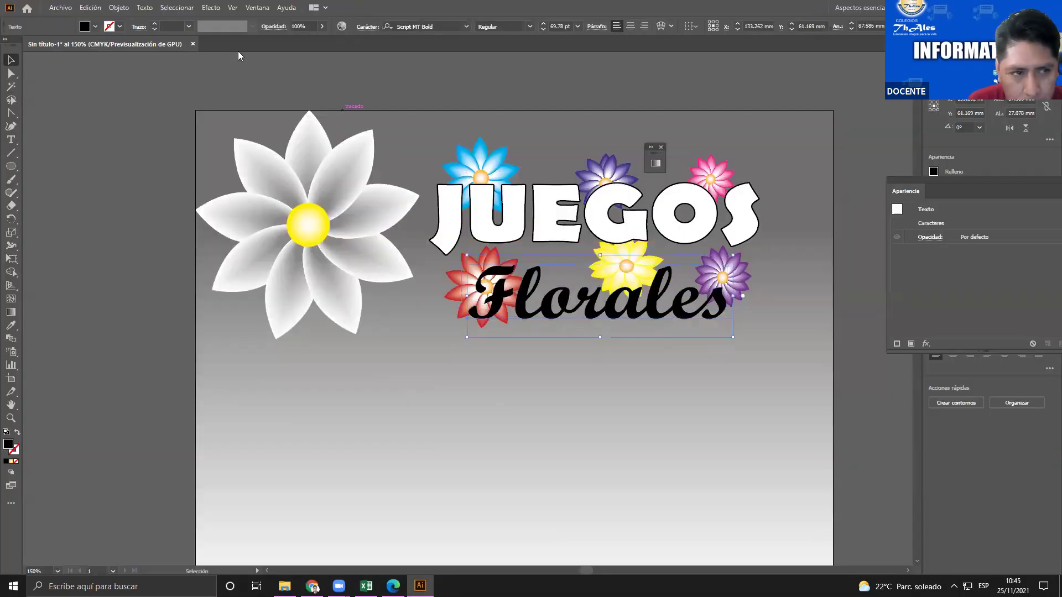
Give the Florales text a white fill and a black stroke
click(93, 28)
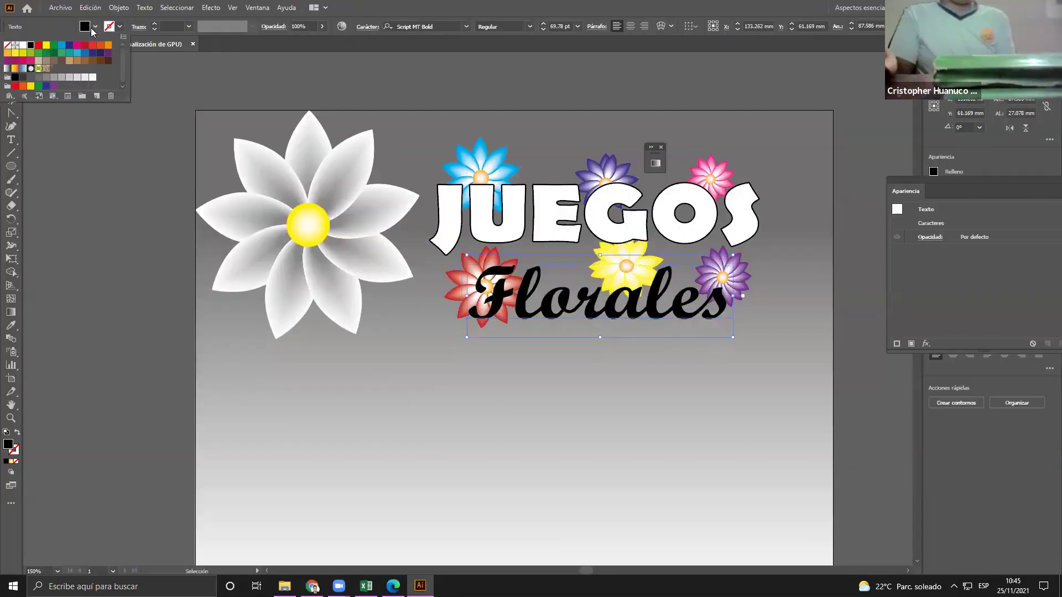
click(23, 46)
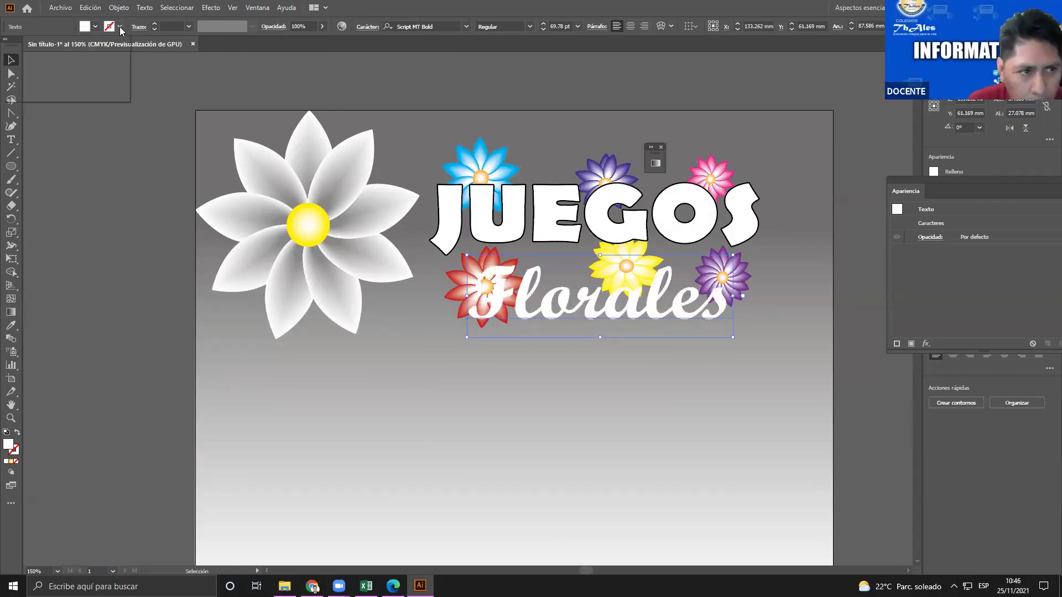
click(34, 54)
Move the white flower slightly past the artboard's left edge and shift the words JUEGOS and Florales left towards it, following the workbook
click(590, 309)
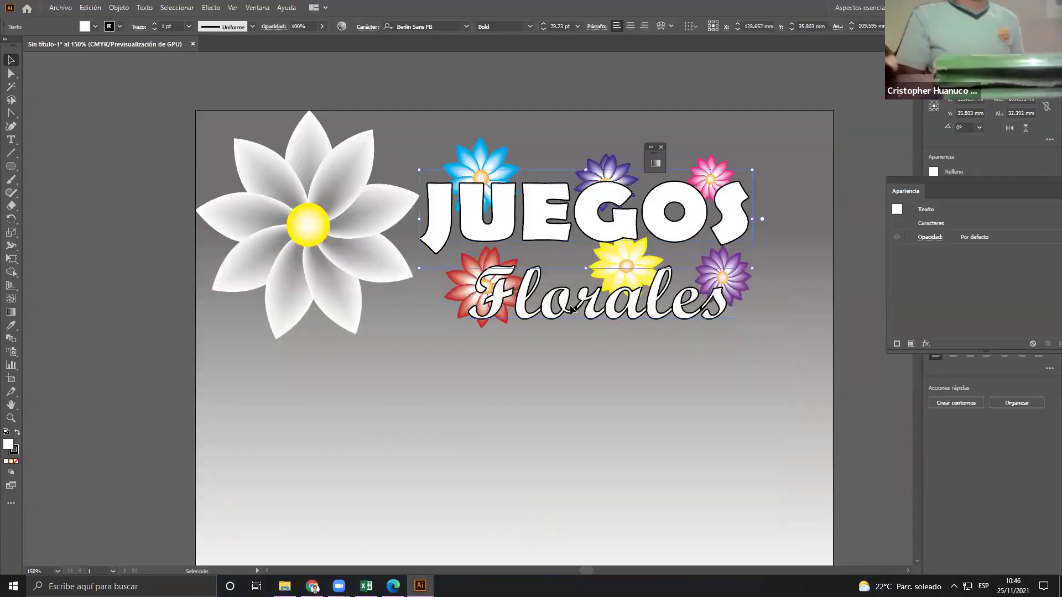
drag(483, 284, 469, 276)
drag(377, 269, 365, 272)
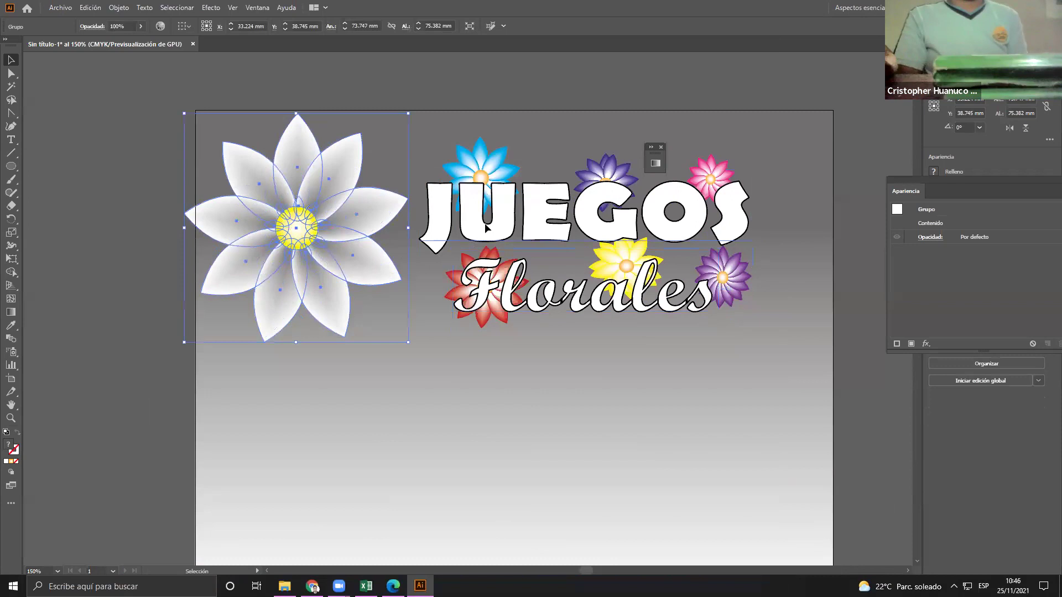
drag(545, 226, 540, 227)
drag(700, 278, 681, 285)
drag(559, 296, 557, 296)
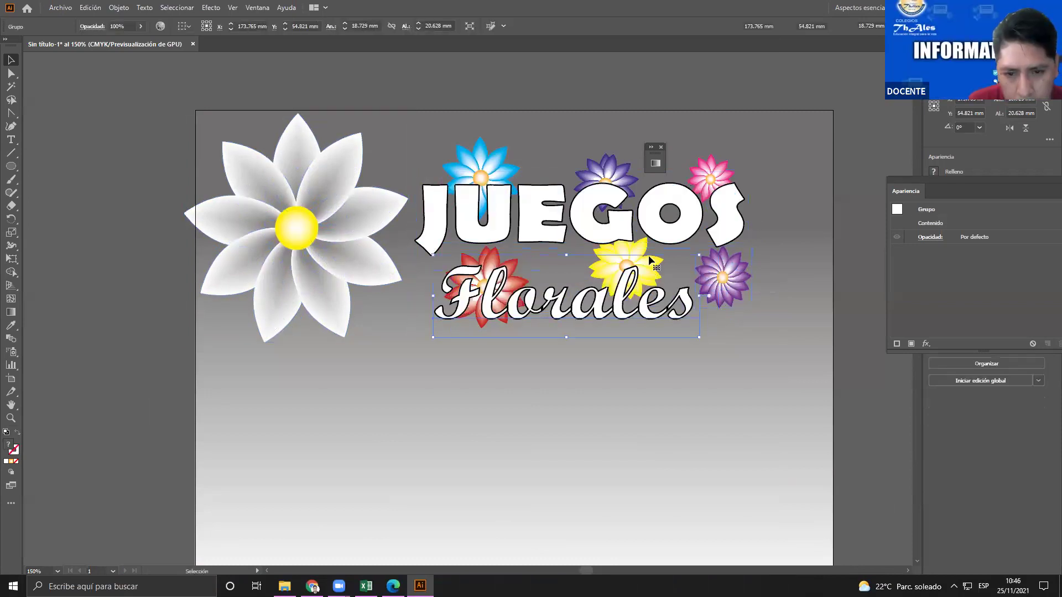
Lower the purple flower slightly and move JUEGOS and Florales further left, close to the white flower
drag(729, 291, 727, 305)
drag(578, 235, 564, 235)
drag(662, 307, 644, 309)
click(753, 373)
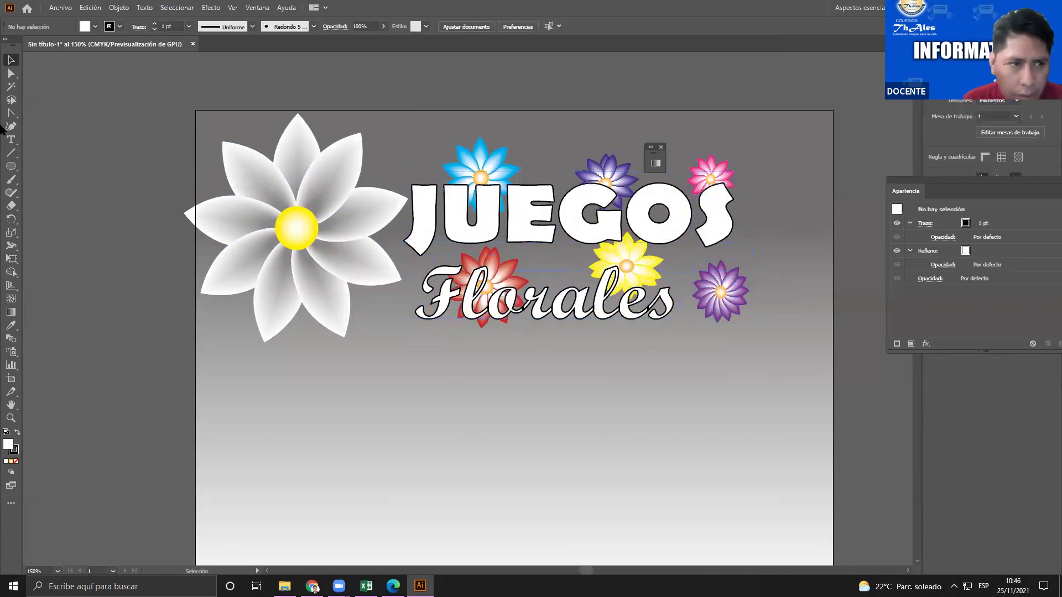
Place the image Baile.png at about 42.6 by 56.2 mm beside the right end of the title words
click(61, 8)
click(98, 183)
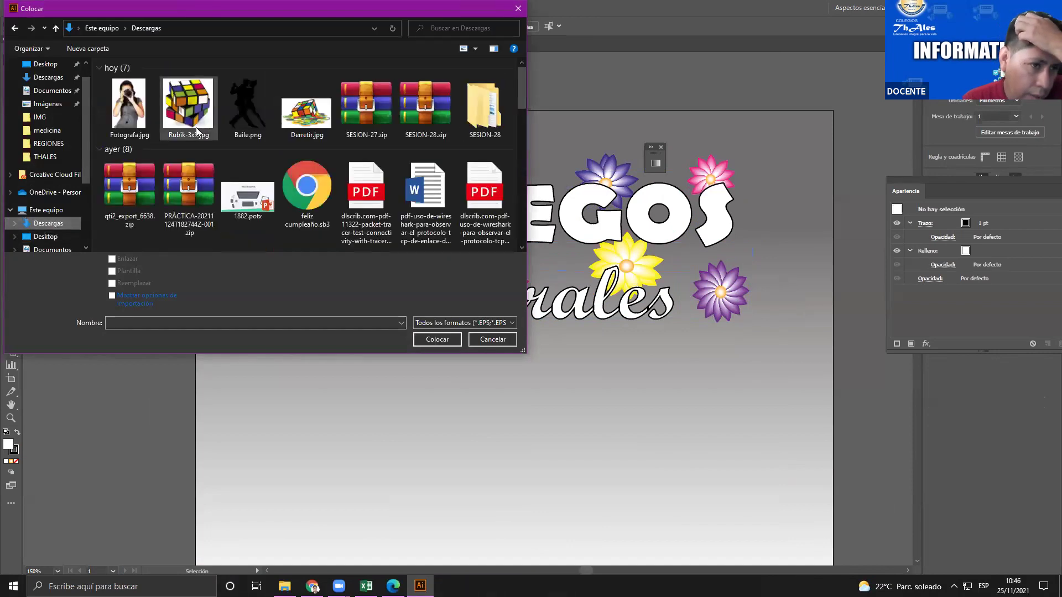
double_click(252, 123)
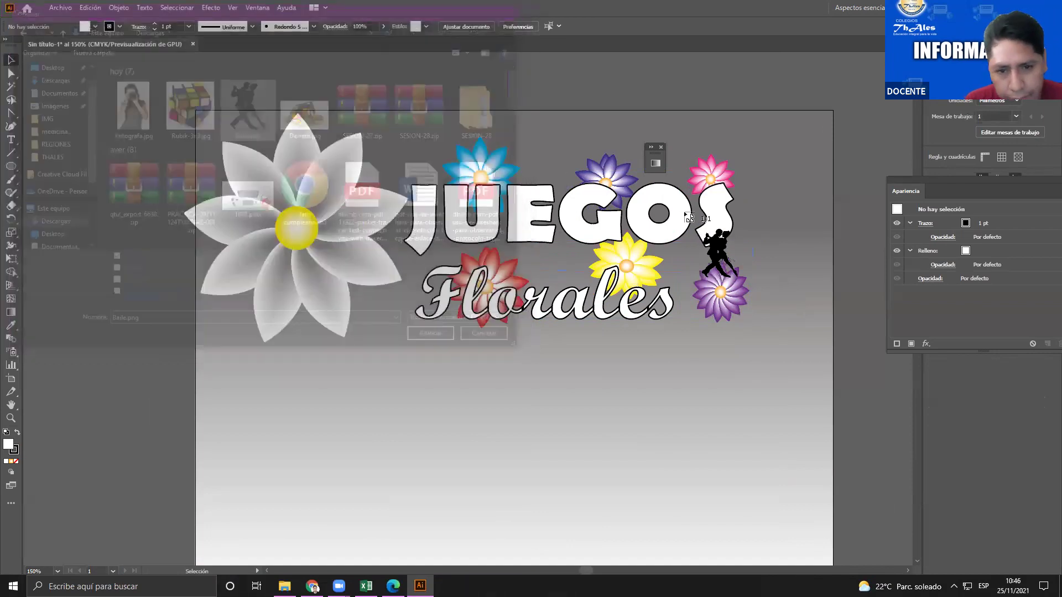
drag(768, 325, 800, 369)
drag(742, 241, 783, 269)
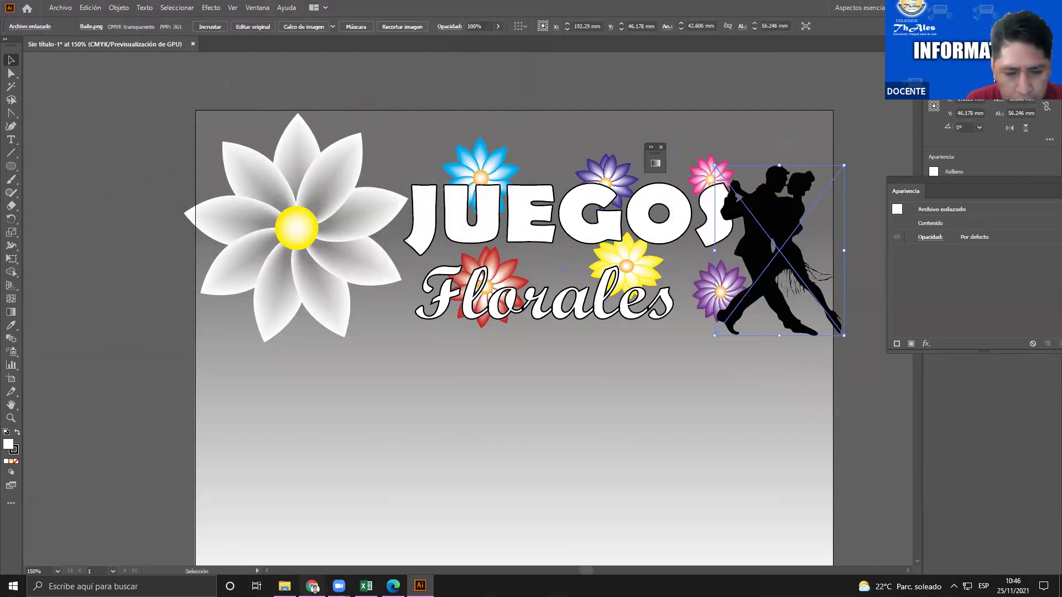
Following the workbook, shift the dancers' silhouette left so it sits inside the artboard, and embed the image
click(312, 587)
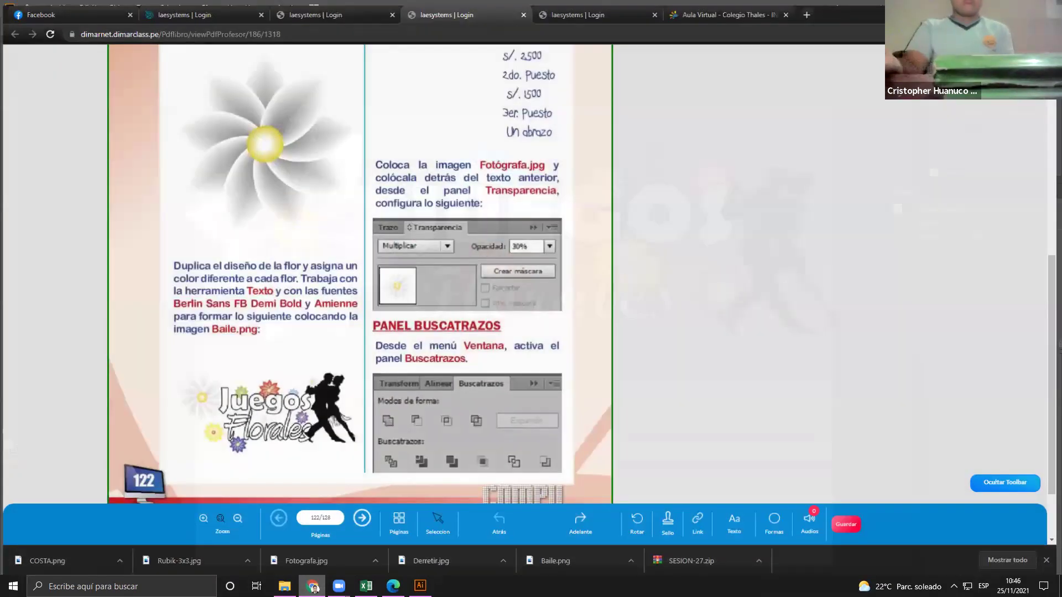
key(alt+Tab)
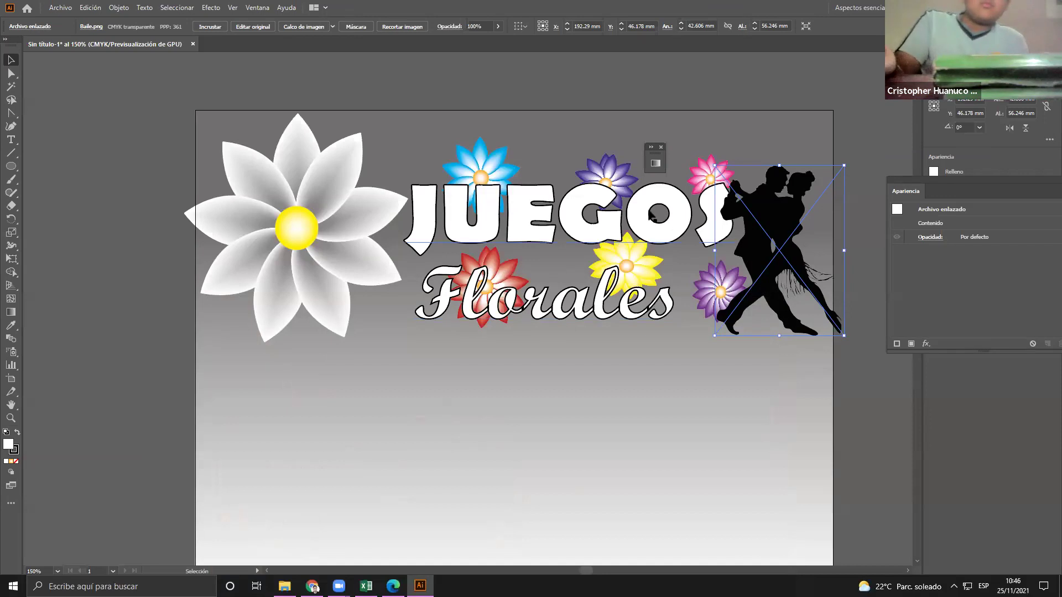
click(662, 226)
drag(736, 269, 707, 250)
drag(751, 307, 709, 279)
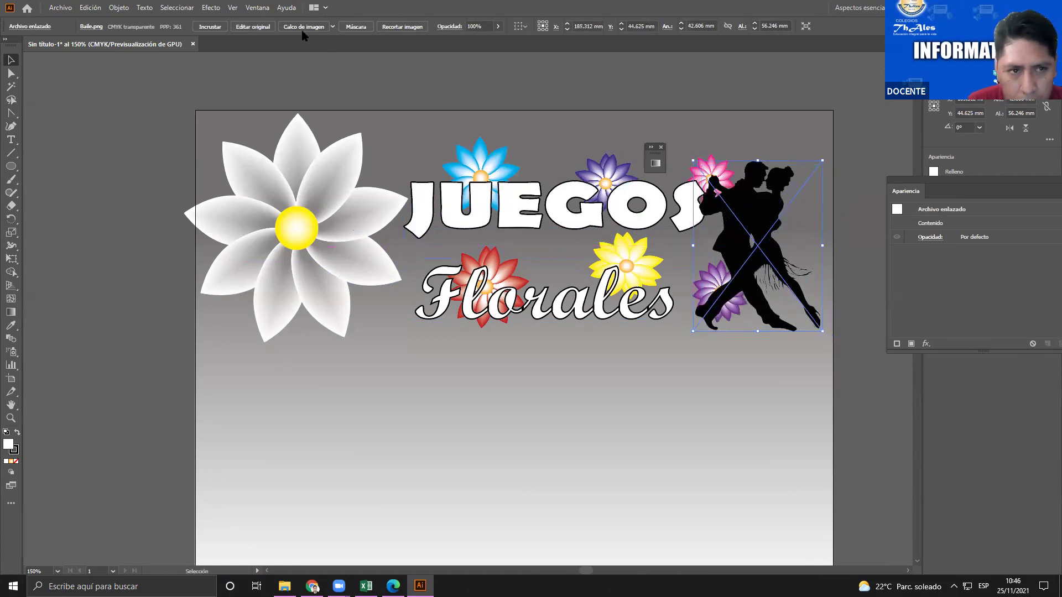
click(214, 30)
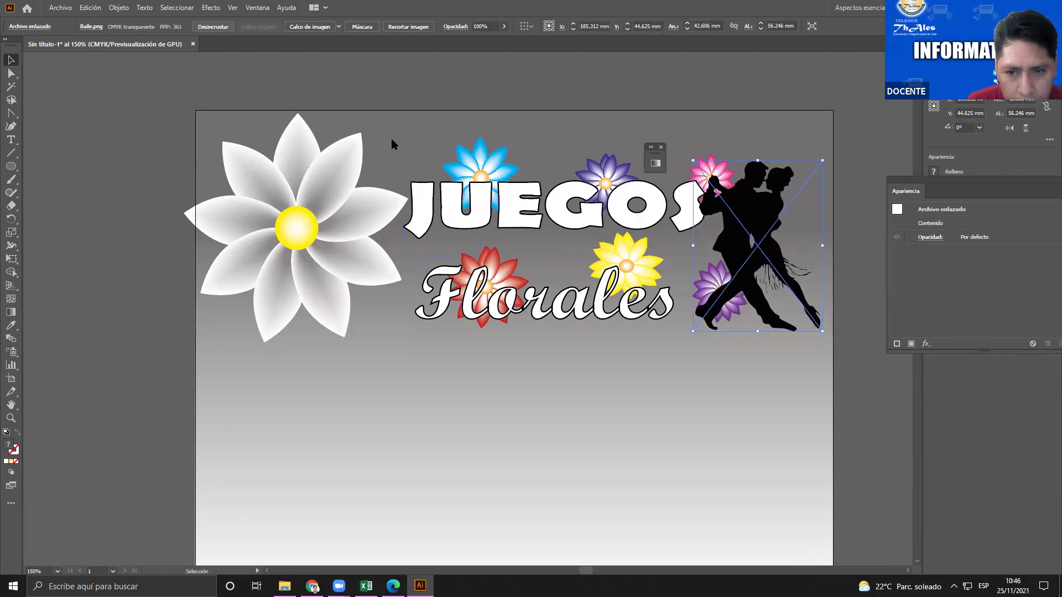
click(841, 372)
Reduce JUEGOS to about 57 pt and nudge JUEGOS and Florales slightly right and down between the white flower and the dancers
drag(762, 253, 682, 244)
click(644, 222)
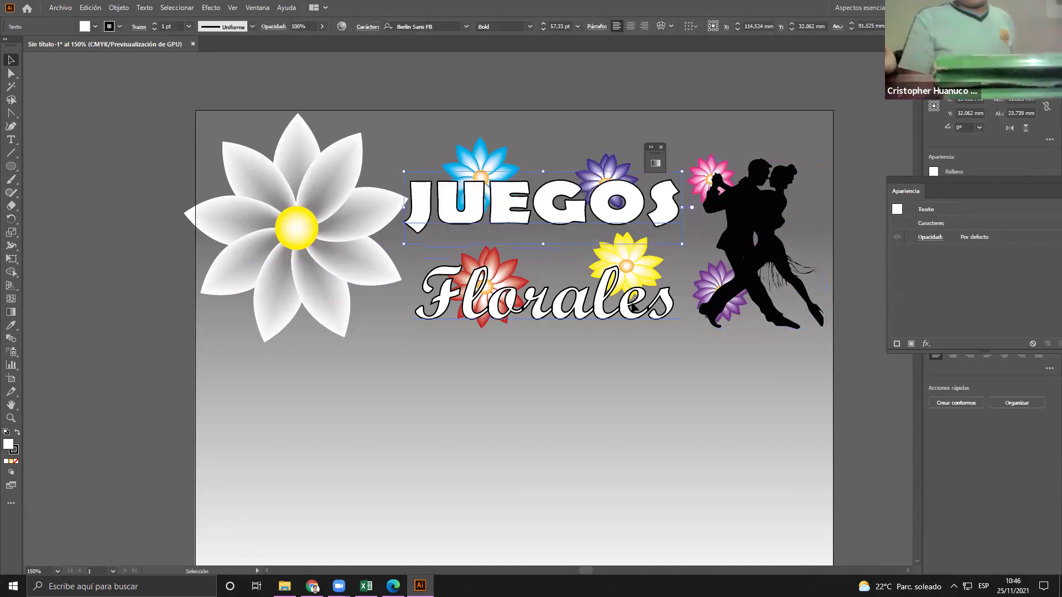
drag(630, 298, 637, 304)
click(746, 386)
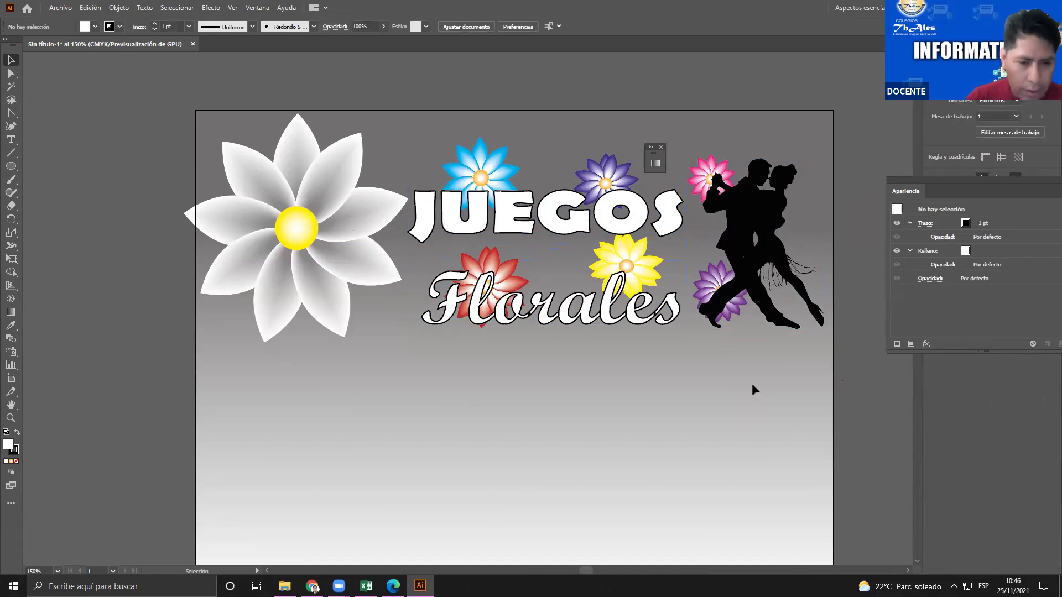
Add small copies of the purple and red flowers, the purple one below the F of Florales and the red one between the two words
click(611, 198)
drag(611, 198, 584, 256)
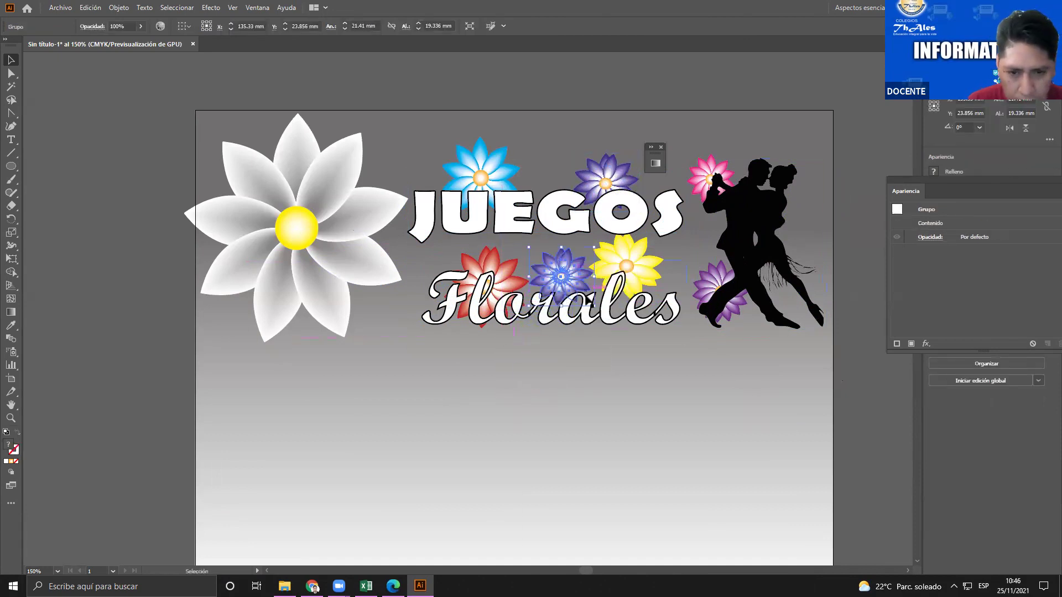
drag(565, 273, 573, 333)
drag(606, 402, 553, 353)
drag(535, 345, 553, 267)
click(647, 259)
alt+drag(641, 259, 604, 332)
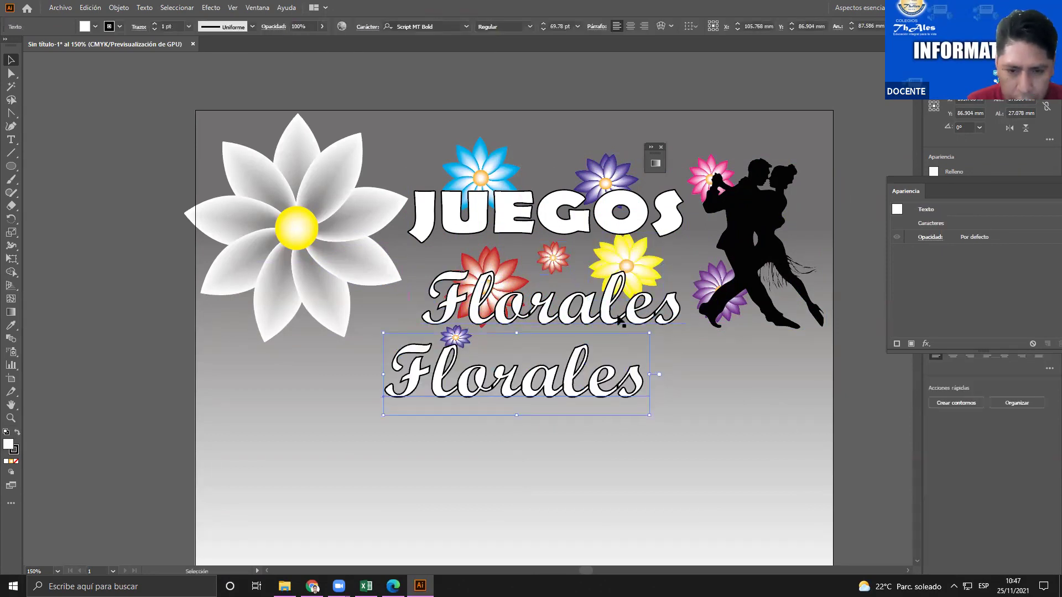
key(Delete)
Add small copies of the yellow and light blue flowers, the yellow one below Florales and the blue one, about 10 mm wide, beneath JUEGOS
drag(644, 268, 553, 338)
drag(496, 166, 586, 248)
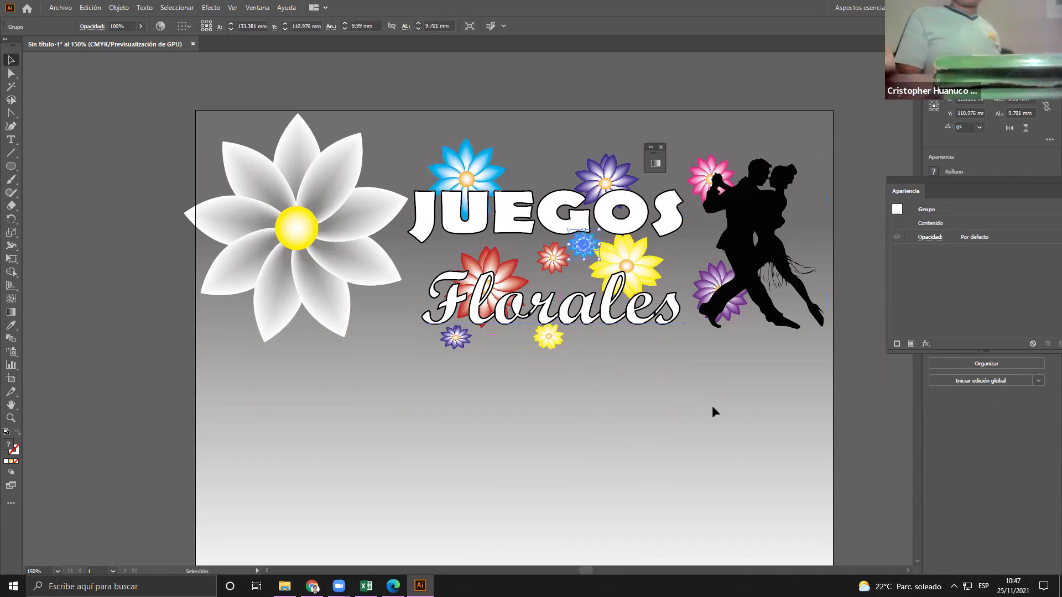
click(716, 416)
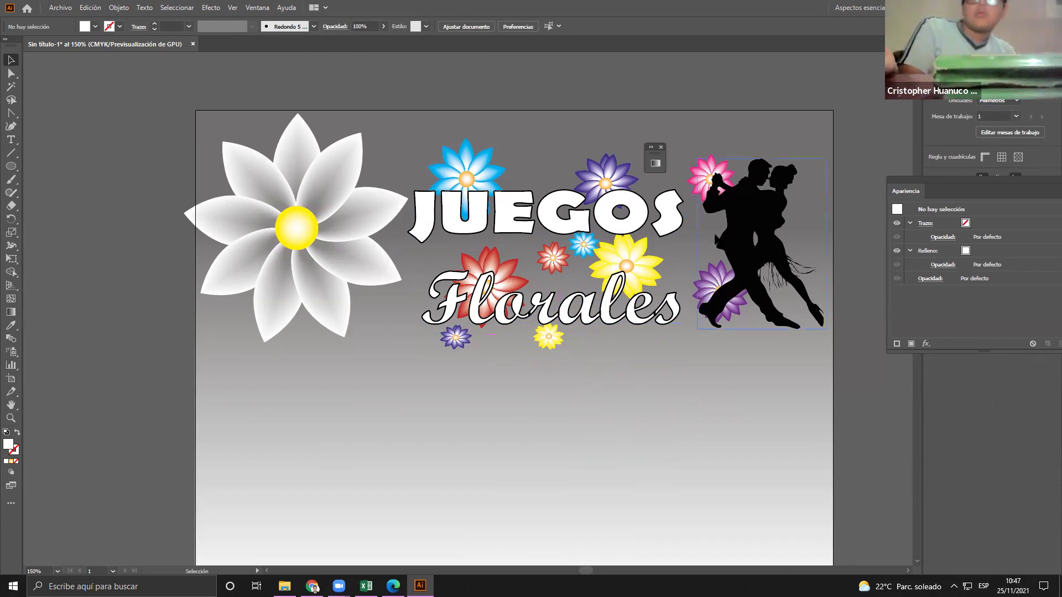
Check the font names used for the JUEGOS and Florales texts
click(569, 213)
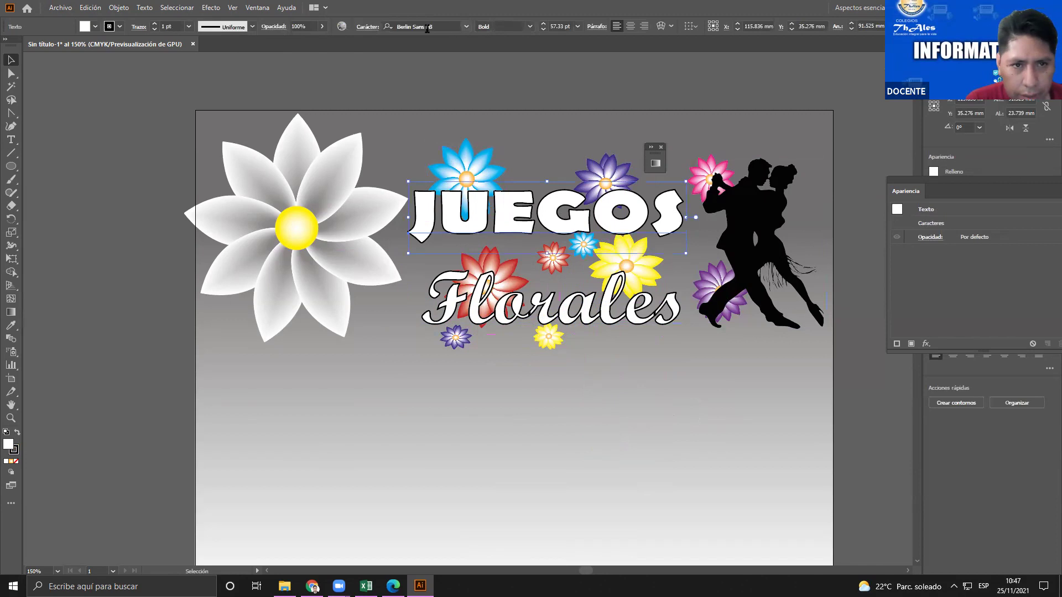
click(434, 26)
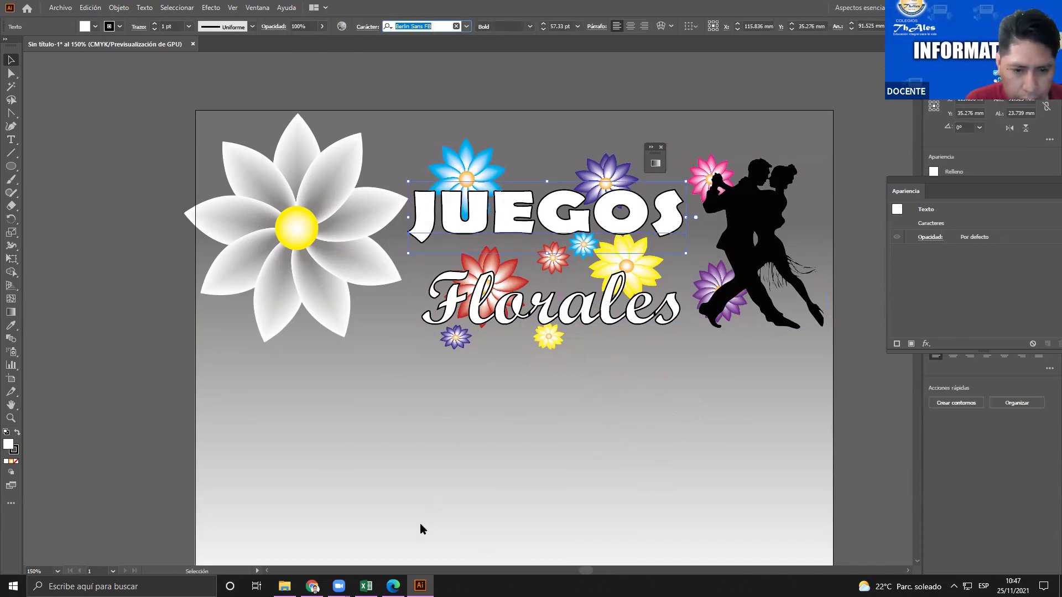
key(Escape)
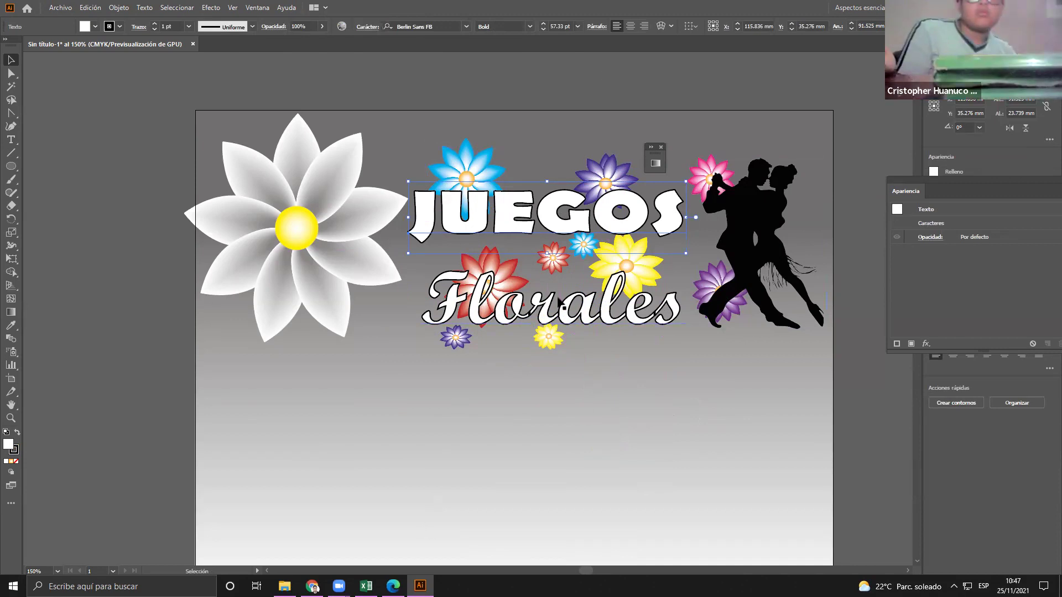
click(560, 308)
click(455, 25)
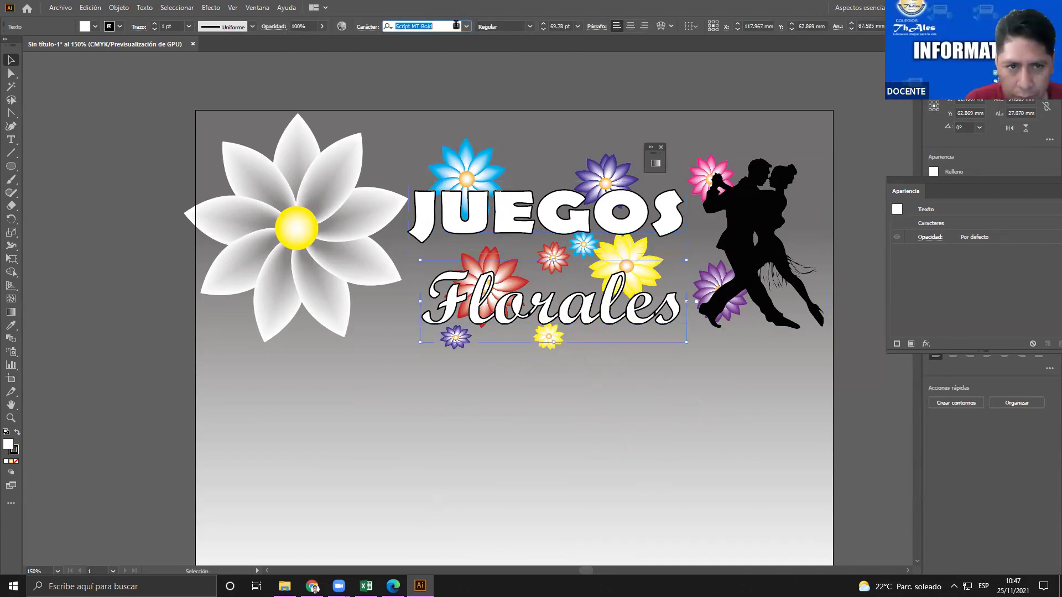
key(Return)
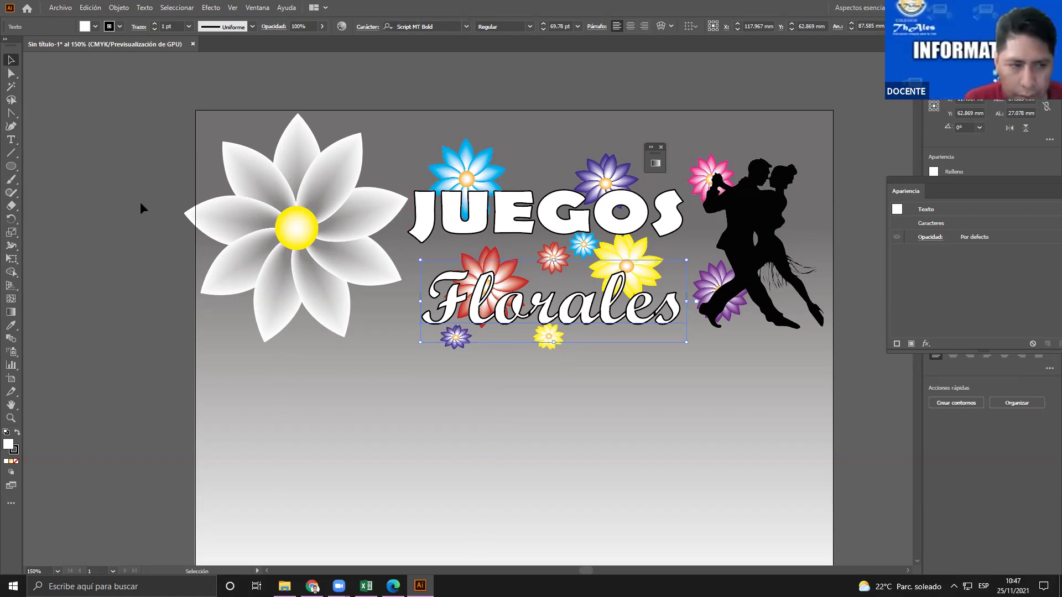
click(757, 457)
Add the text Categorias in Script MT Bold on the left half of the artboard, below the white flower
scroll(723, 438, down, 2)
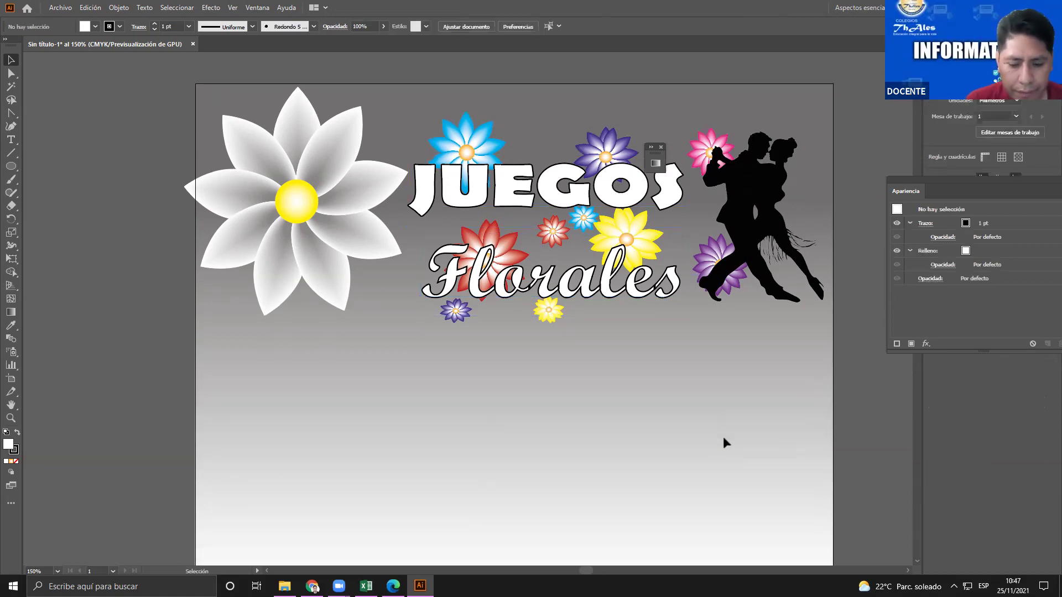
scroll(722, 437, right, 1)
scroll(722, 436, down, 2)
scroll(721, 437, down, 5)
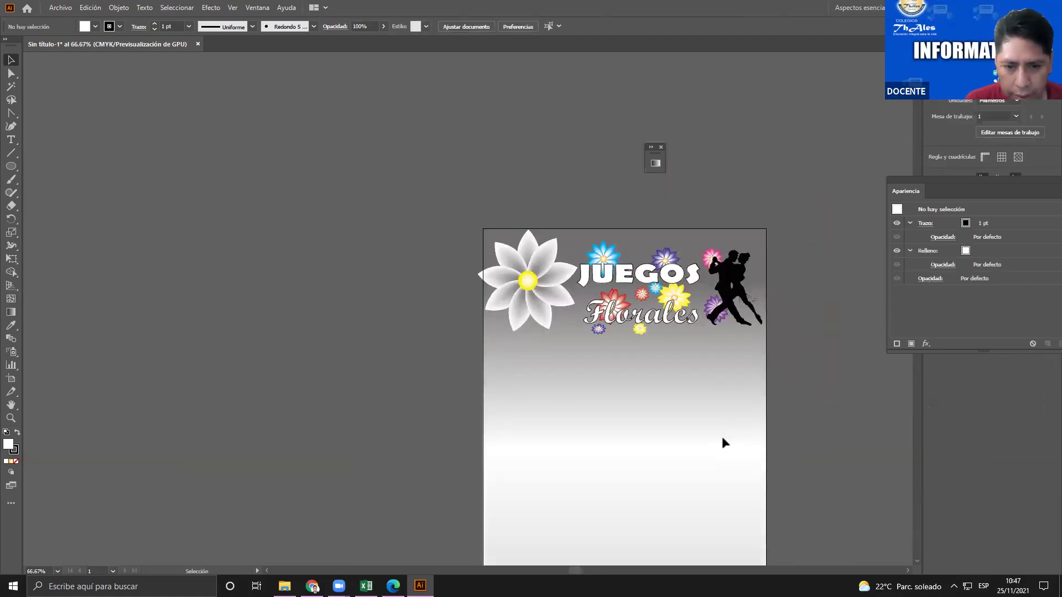
scroll(722, 435, down, 2)
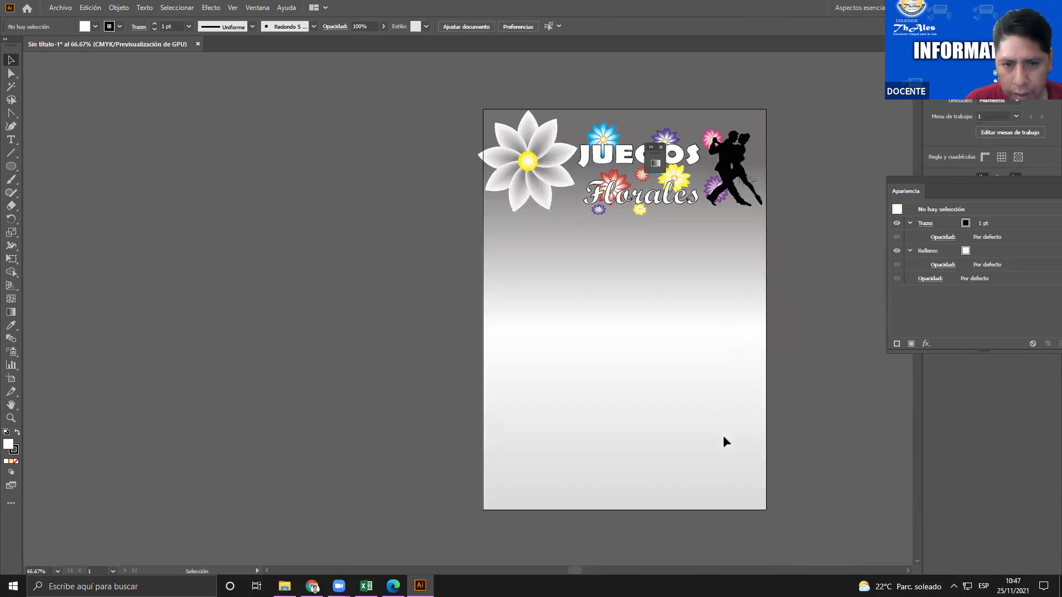
scroll(722, 436, up, 2)
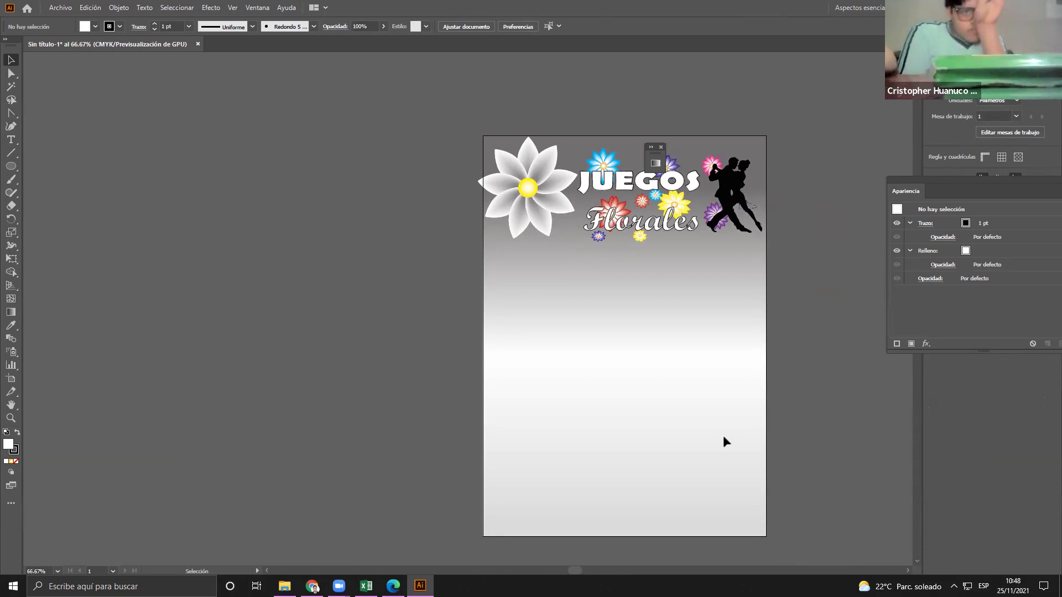
click(11, 139)
click(506, 304)
text(ca)
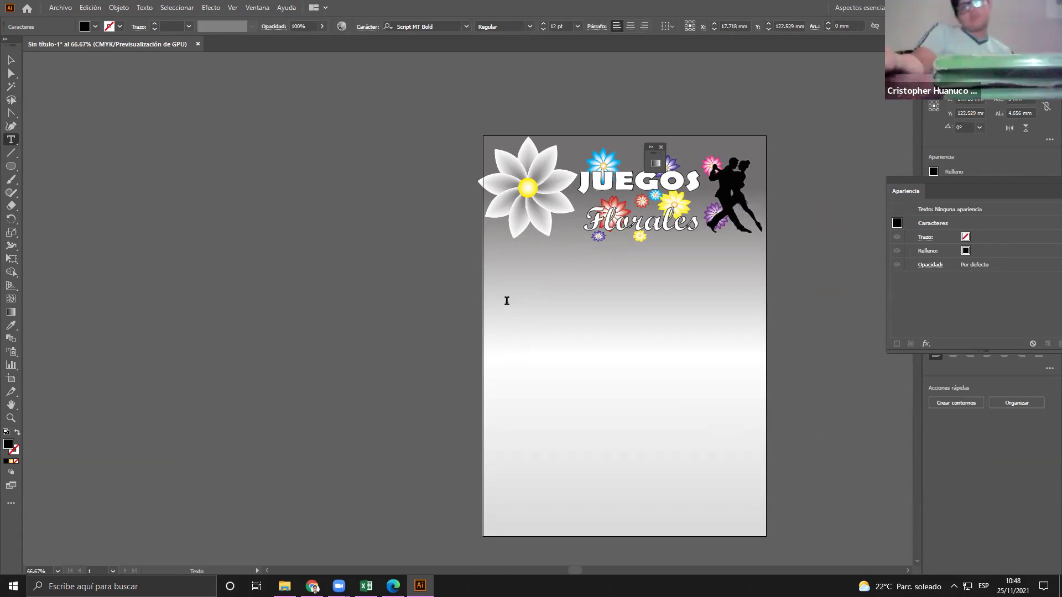
text(Categoria)
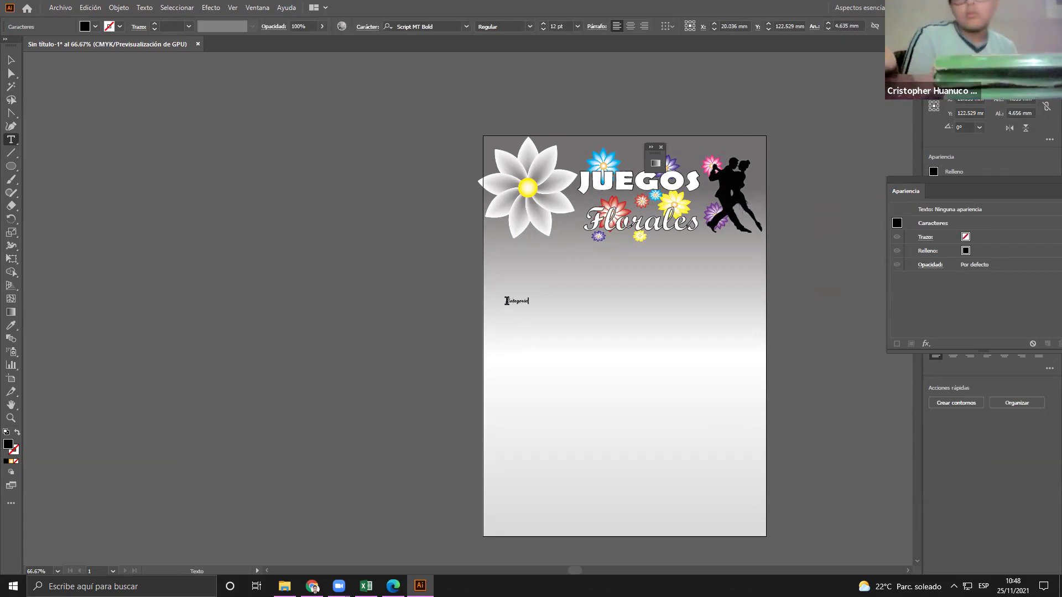
text(s)
scroll(602, 346, left, 3)
scroll(630, 343, up, 3)
scroll(629, 347, down, 2)
key(ctrl+0)
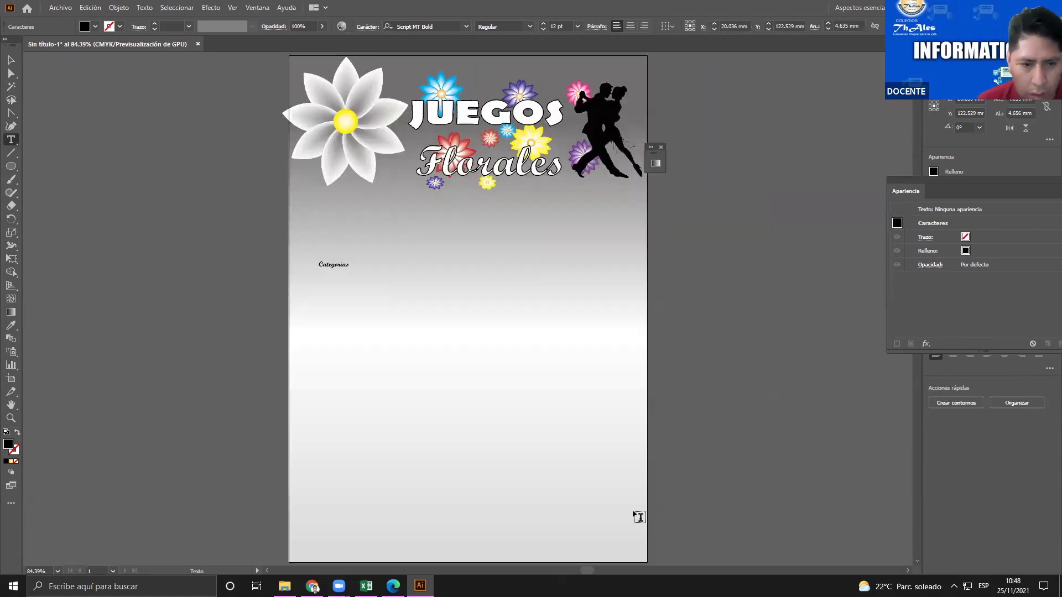
Enlarge the Categorias text to about 50 pt, fill it with green and nudge it slightly upward
click(11, 60)
drag(349, 269, 408, 294)
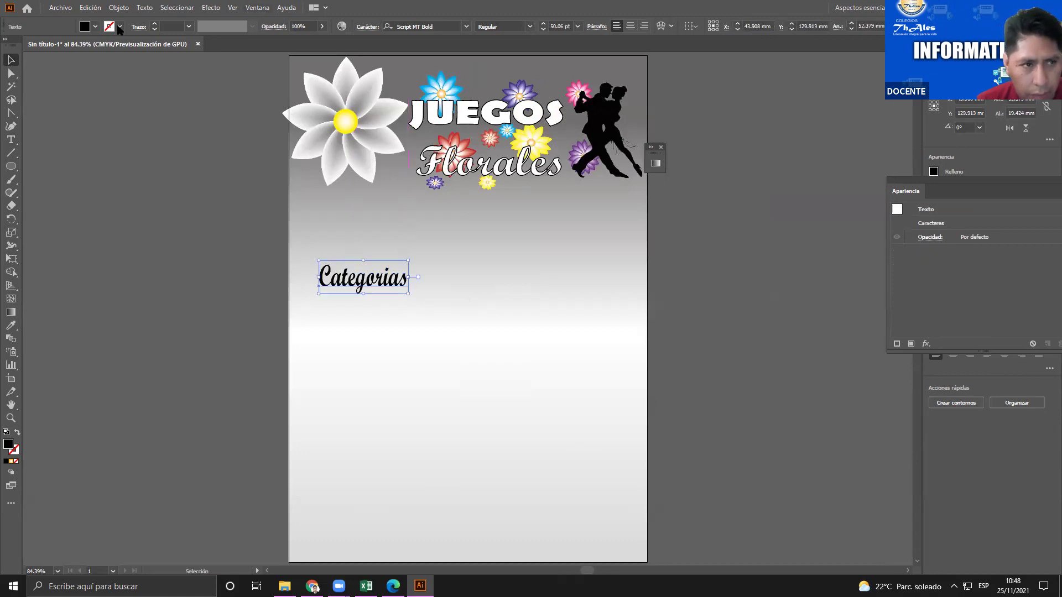
click(96, 26)
click(53, 45)
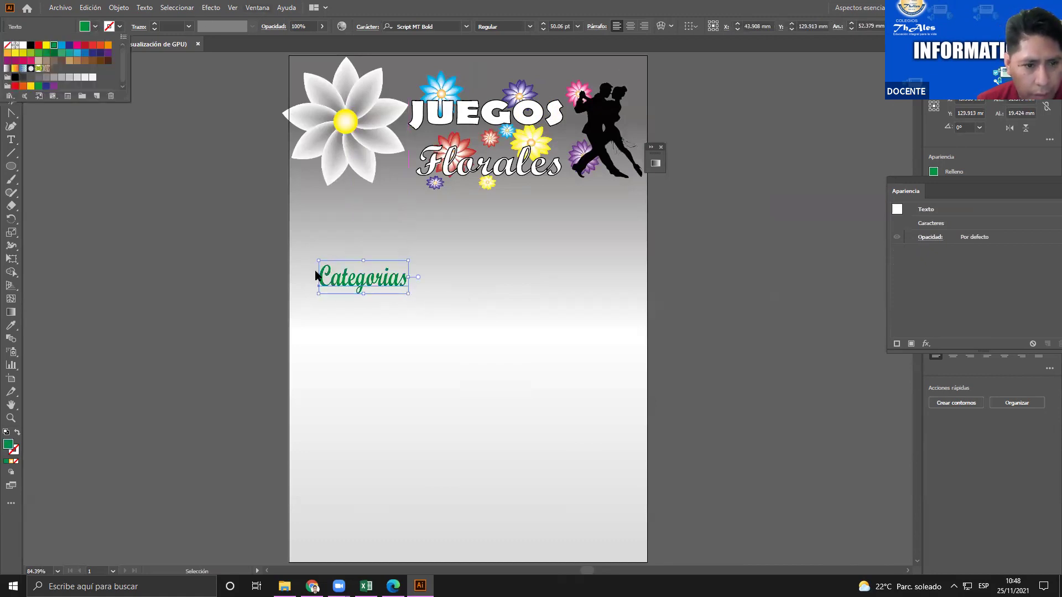
click(368, 287)
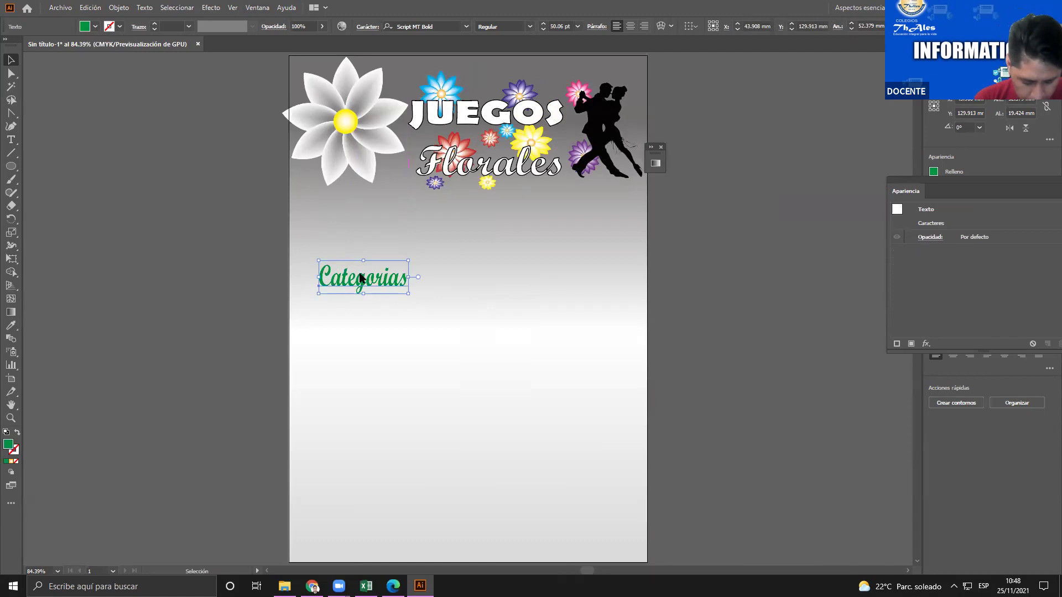
drag(356, 277, 356, 270)
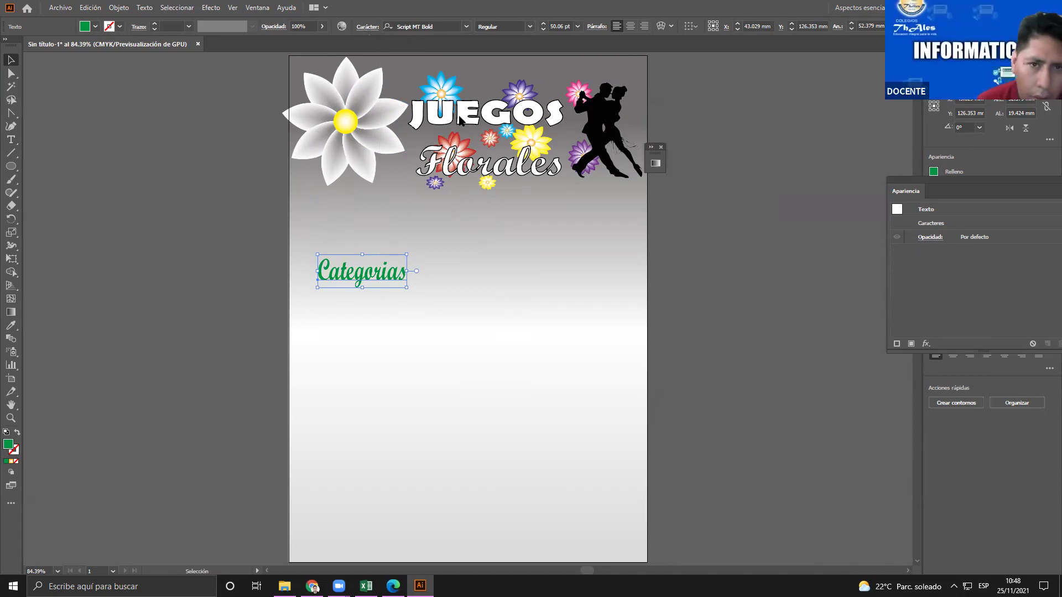
Copy the Categorias heading to the right half of the artboard, change the copy's text to Premios and nudge it slightly right
drag(365, 280, 537, 276)
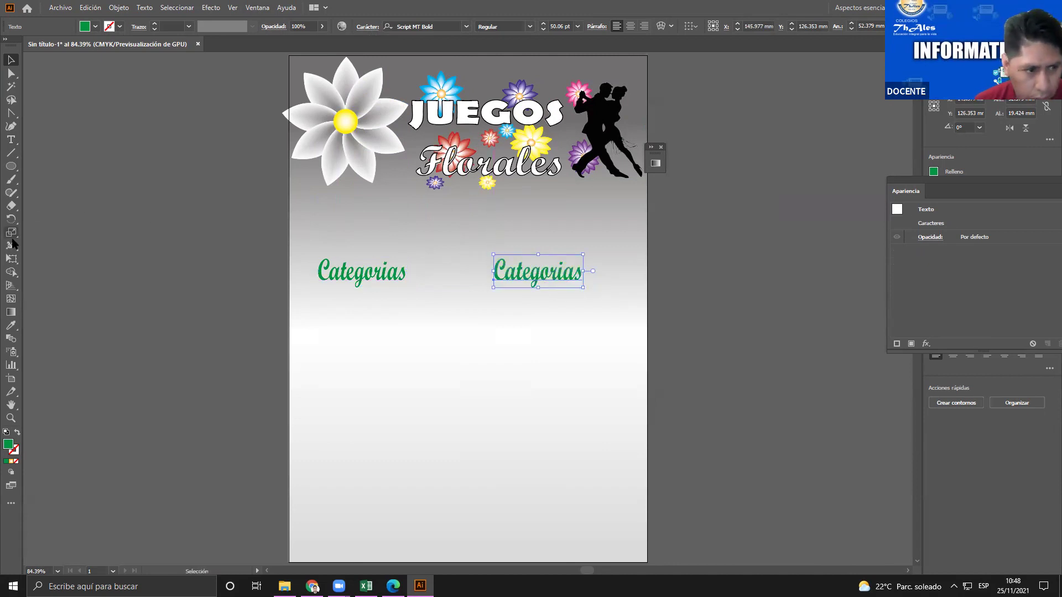
click(11, 139)
click(497, 267)
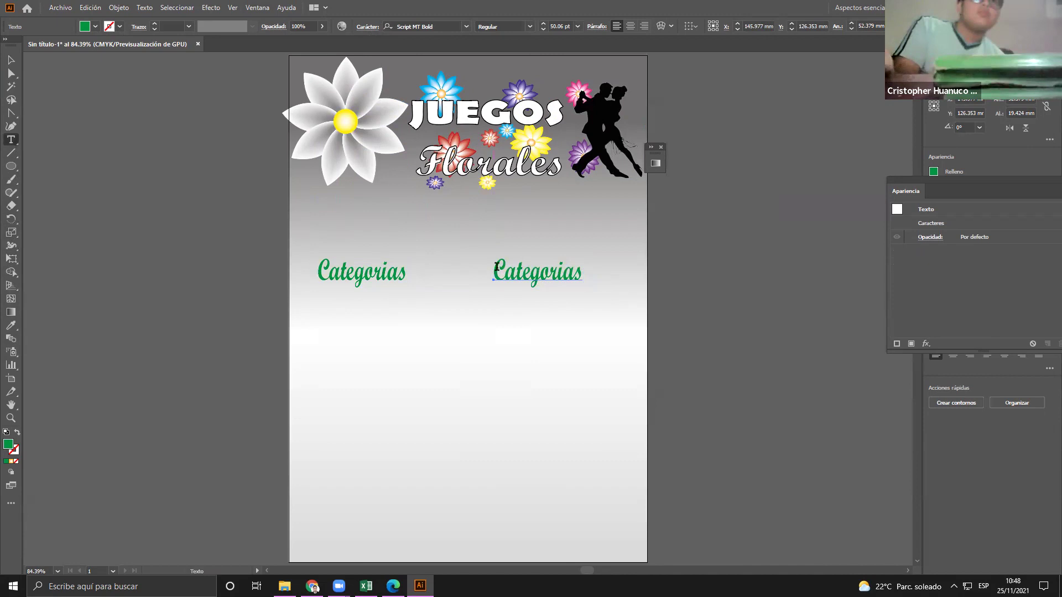
double_click(542, 268)
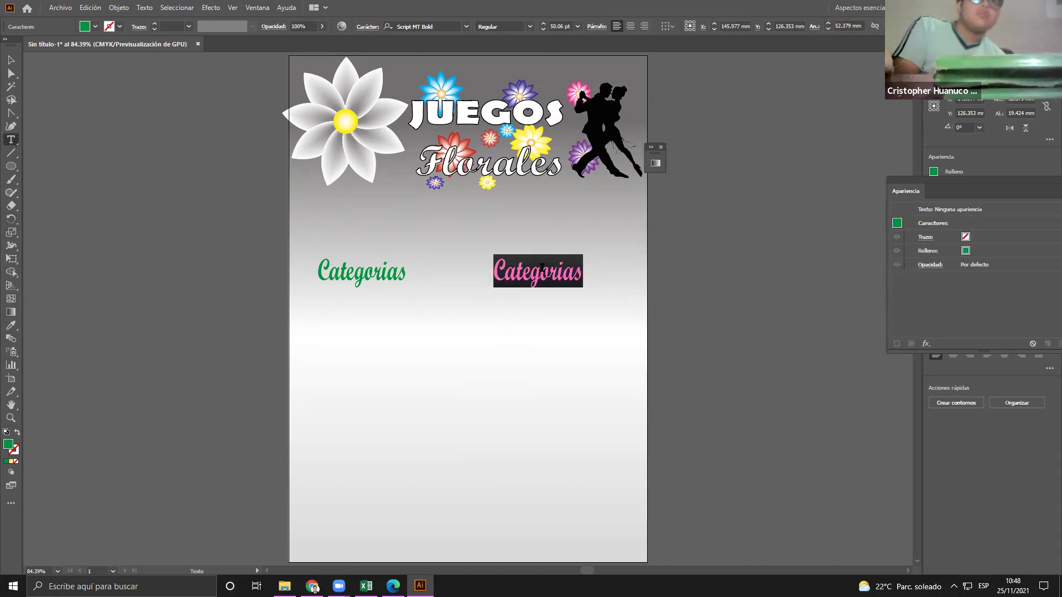
text(Prim)
key(BackSpace)
key(BackSpace)
text(emios)
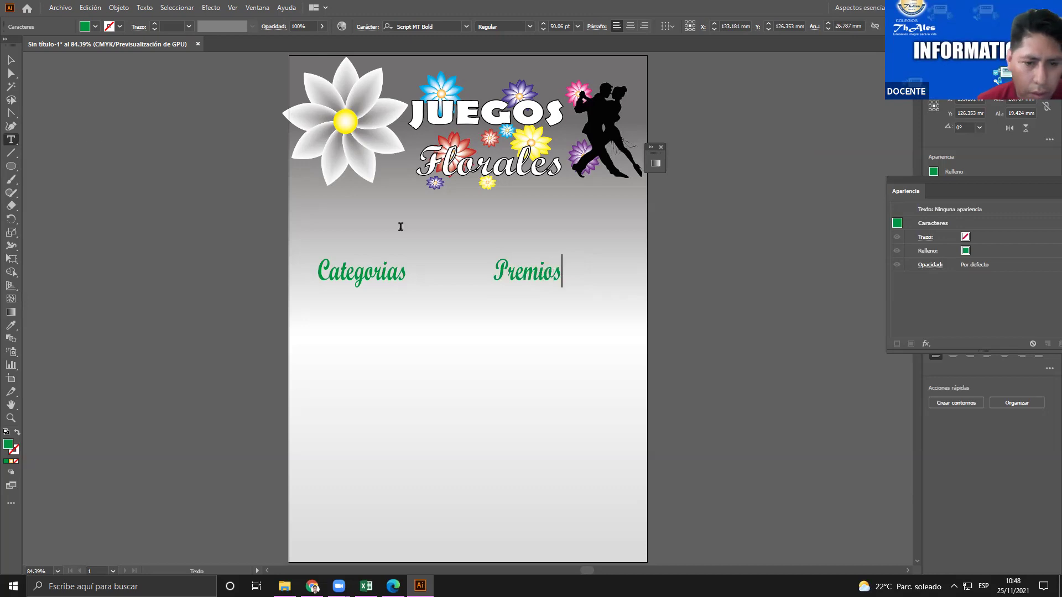
key(Escape)
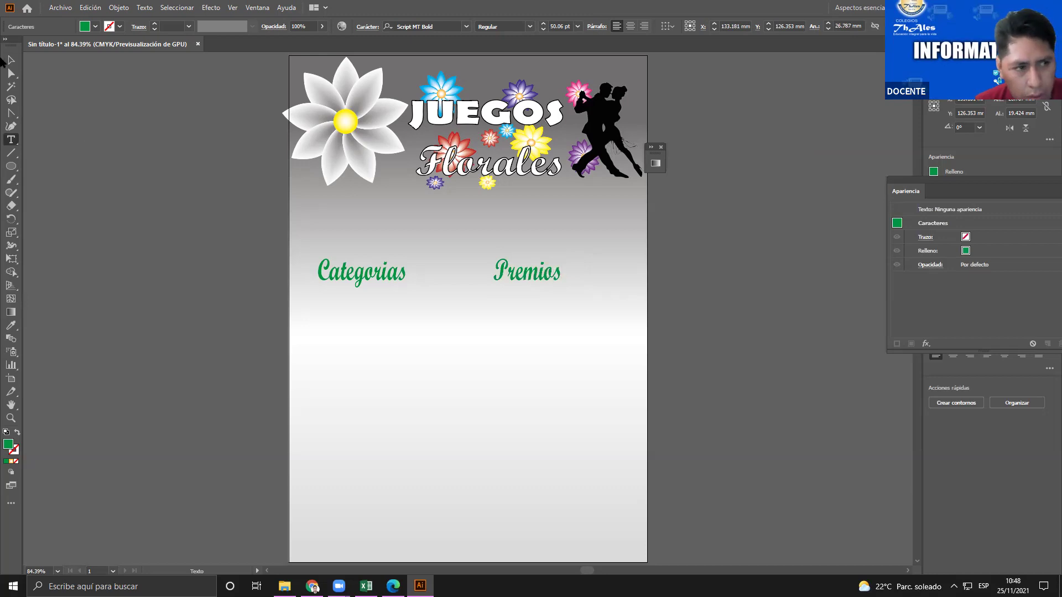
drag(541, 275, 552, 277)
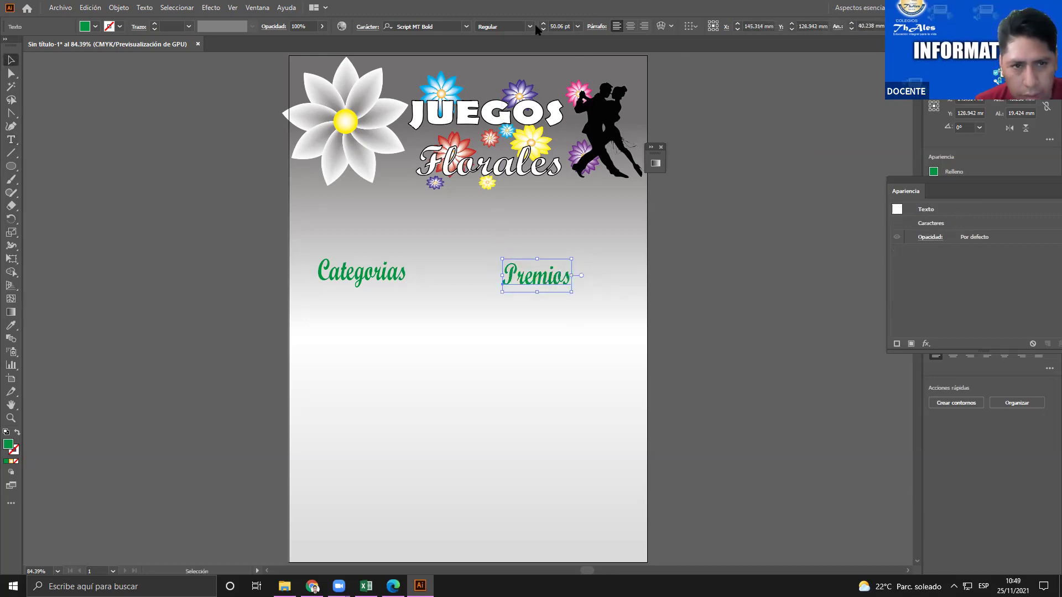
Fill the Premios heading with light blue and move it slightly right, level with the Categorias heading
click(94, 27)
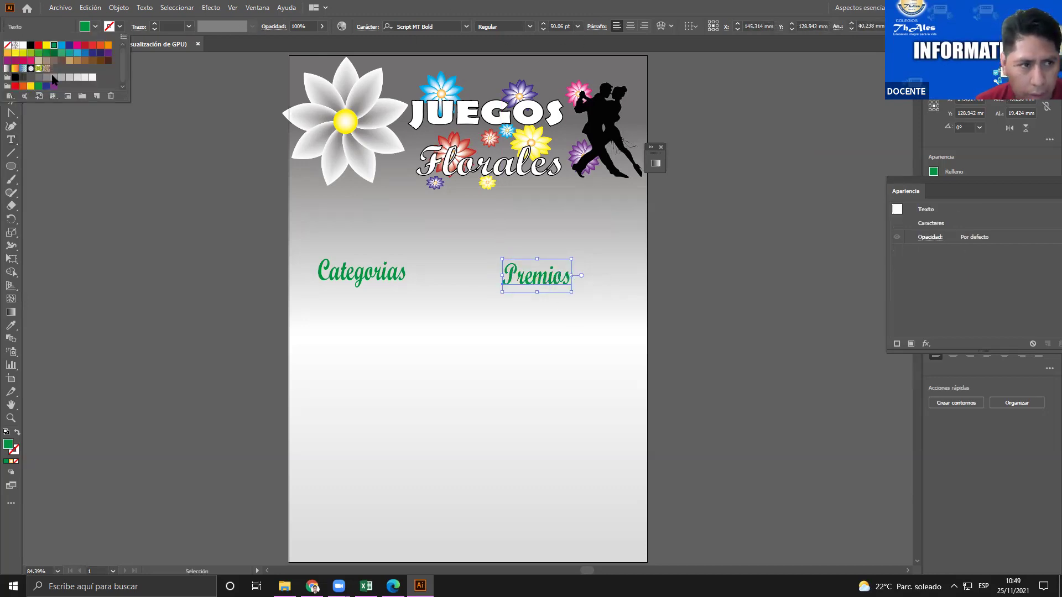
click(61, 45)
drag(566, 274, 577, 275)
click(763, 288)
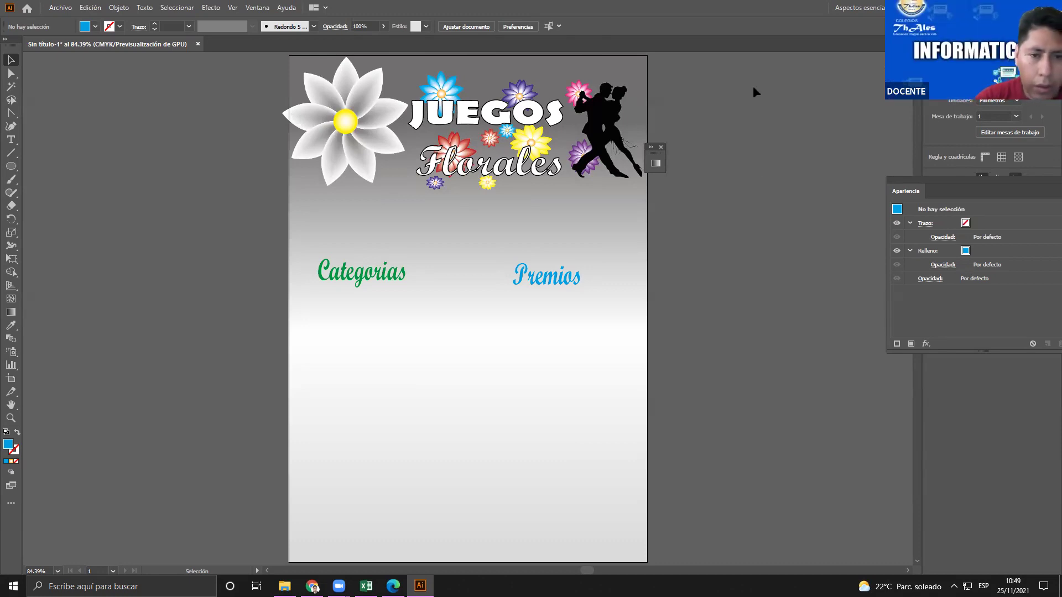
drag(565, 273, 577, 269)
click(453, 284)
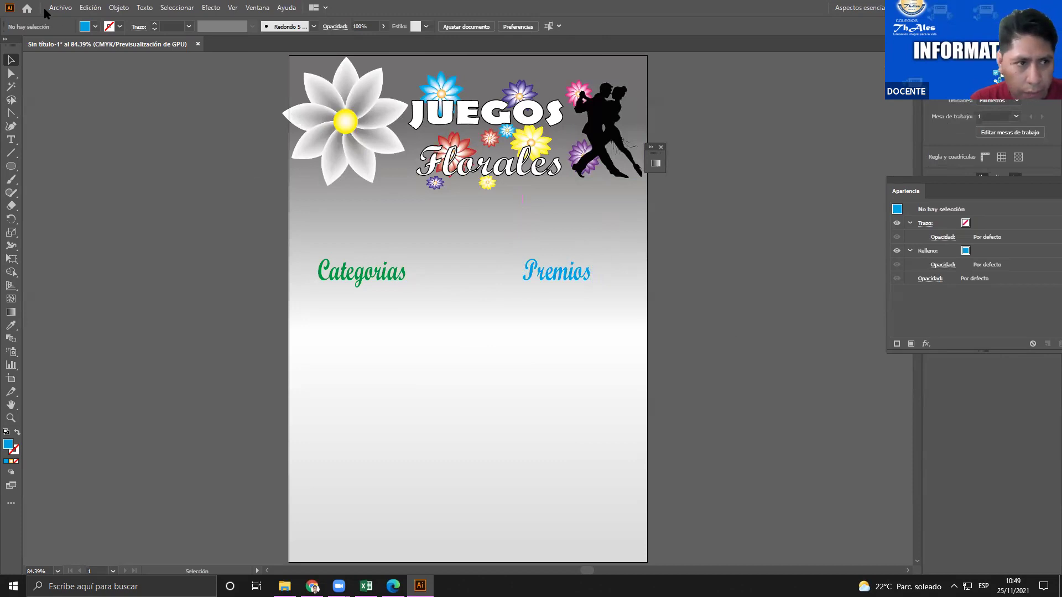
Place the image Fotografa.jpg in the middle of the artboard, about 100 mm wide and 150 mm high
click(59, 8)
click(80, 186)
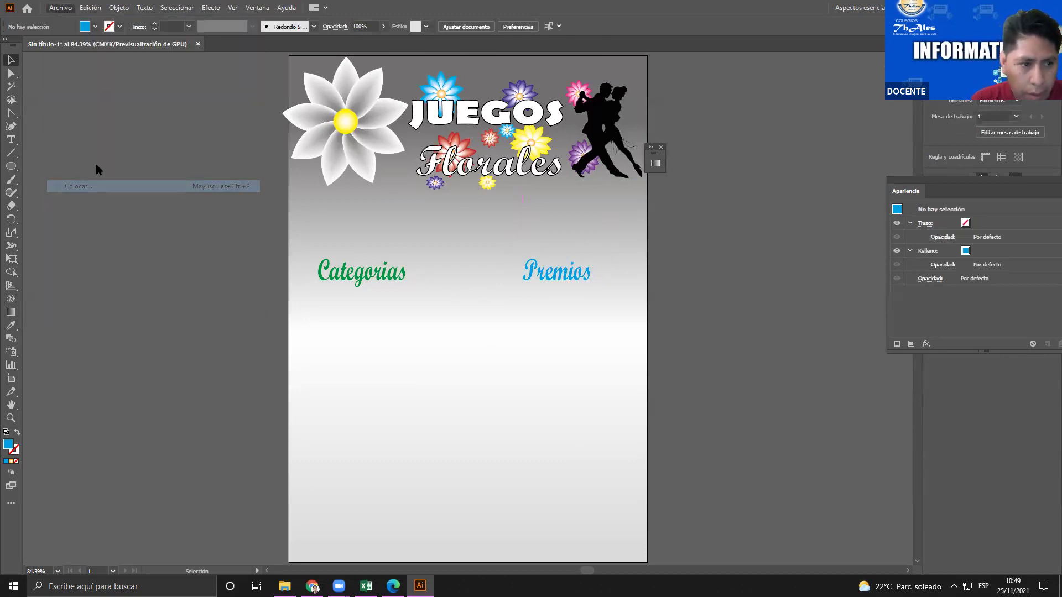
click(131, 118)
click(437, 339)
drag(399, 230, 564, 495)
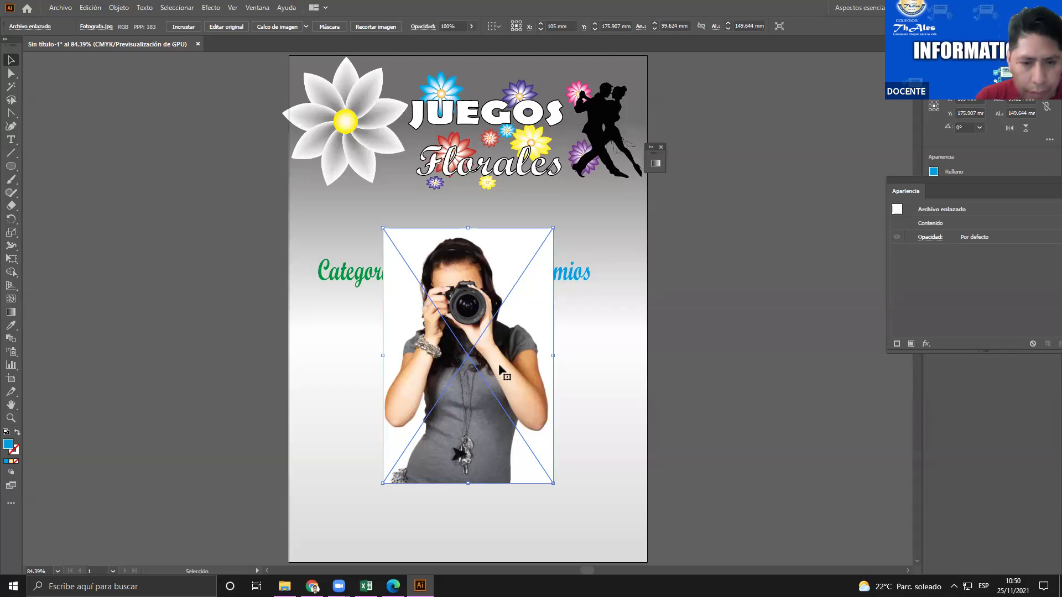
Enlarge the photographer image to about 114 by 173 mm, move it to the right half of the artboard and embed it
drag(384, 227, 365, 197)
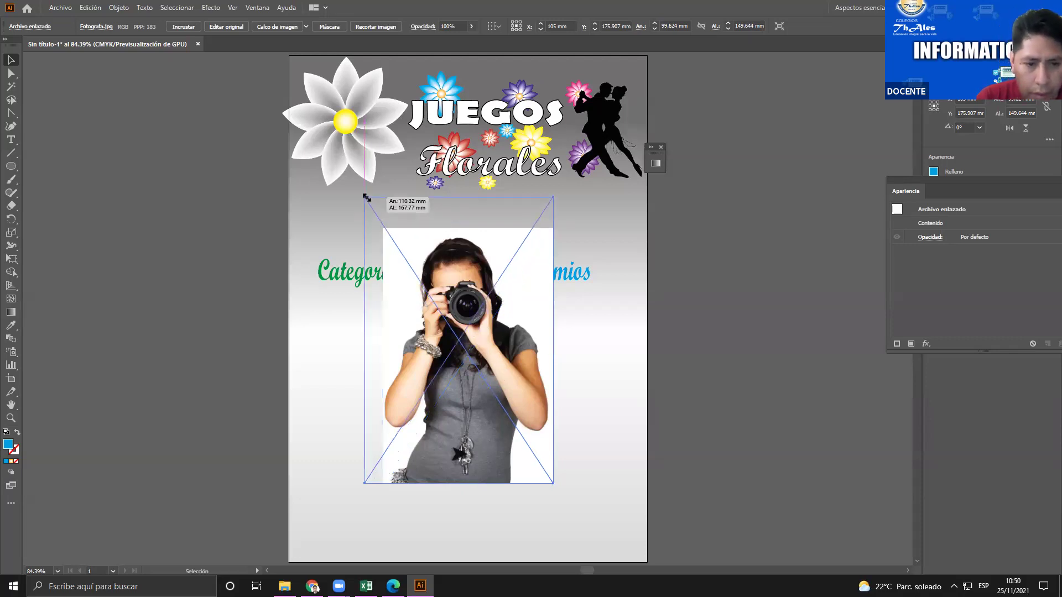
drag(553, 483, 559, 494)
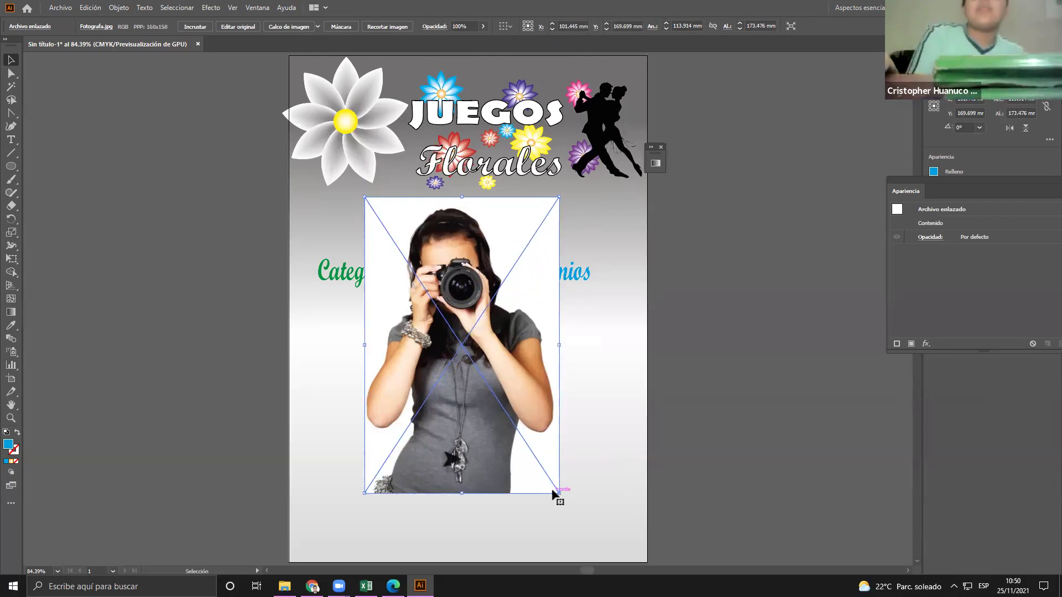
drag(553, 414, 637, 433)
drag(574, 422, 574, 422)
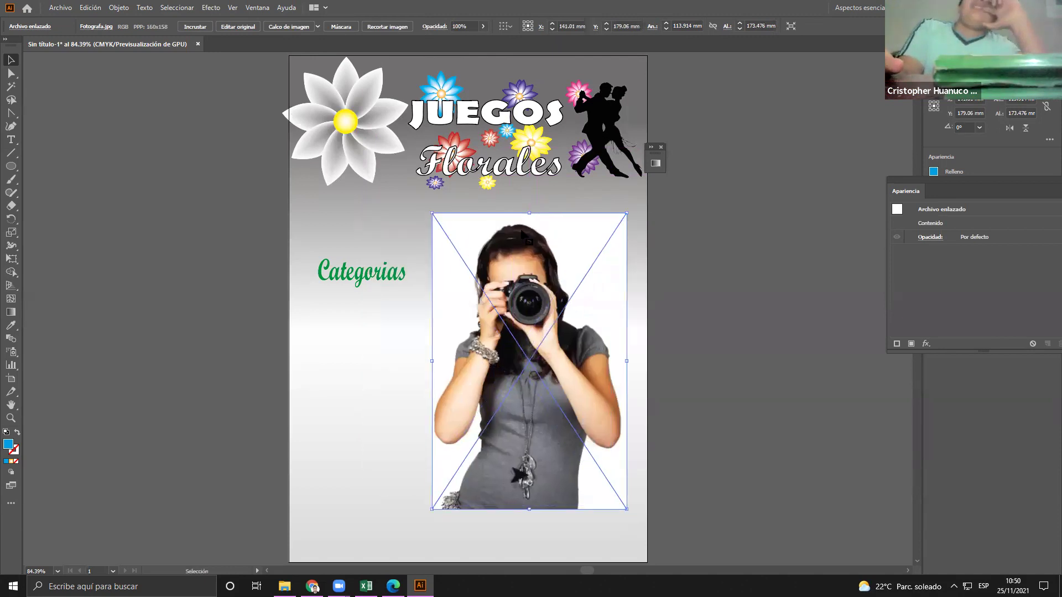
click(194, 26)
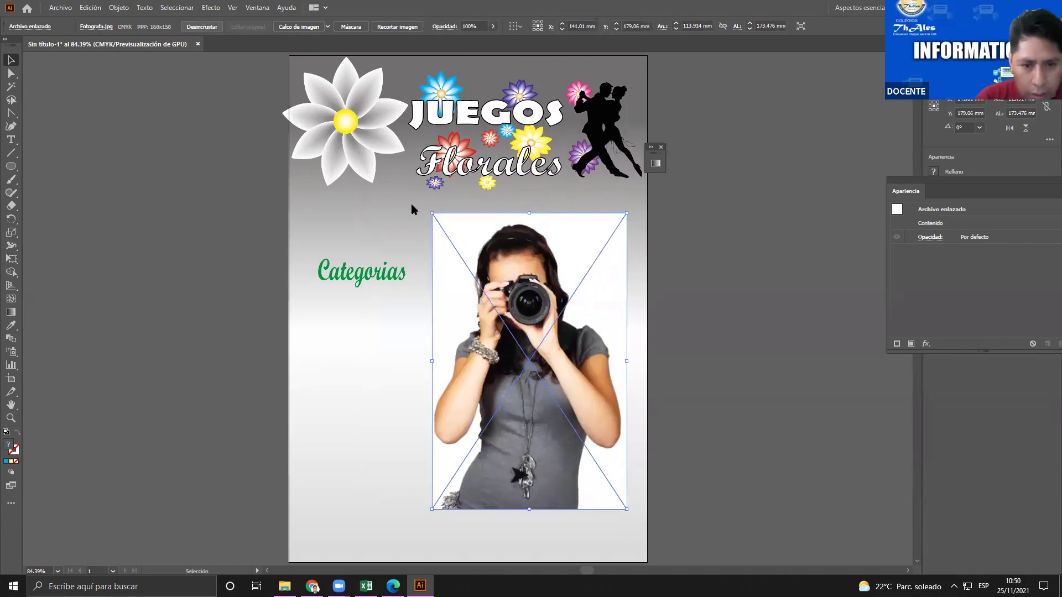
Send the photographer image one level backward, behind the Premios heading, and shift it slightly
right_click(544, 296)
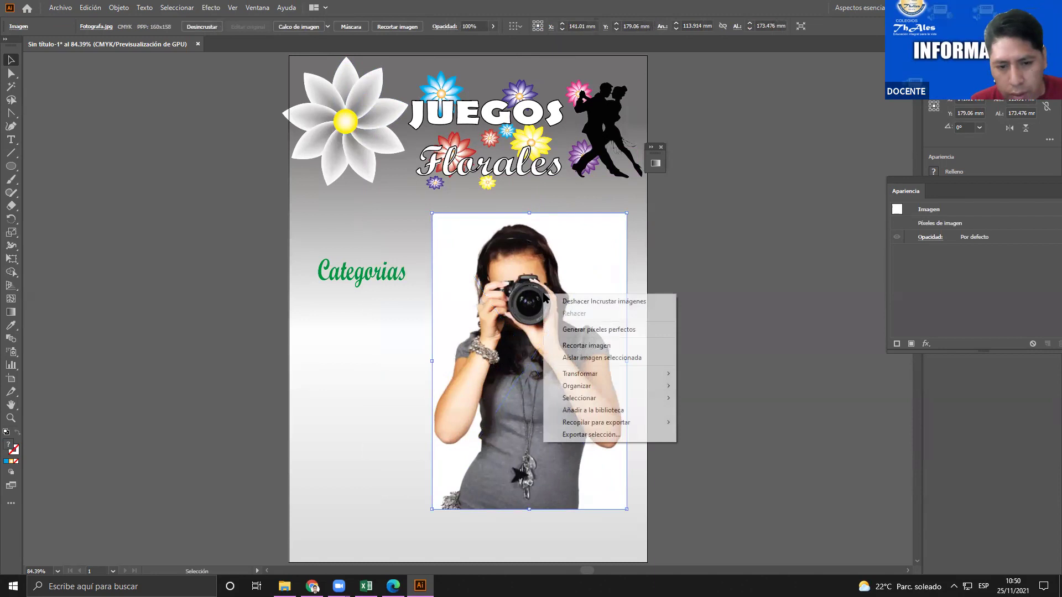
mouse_move(612, 378)
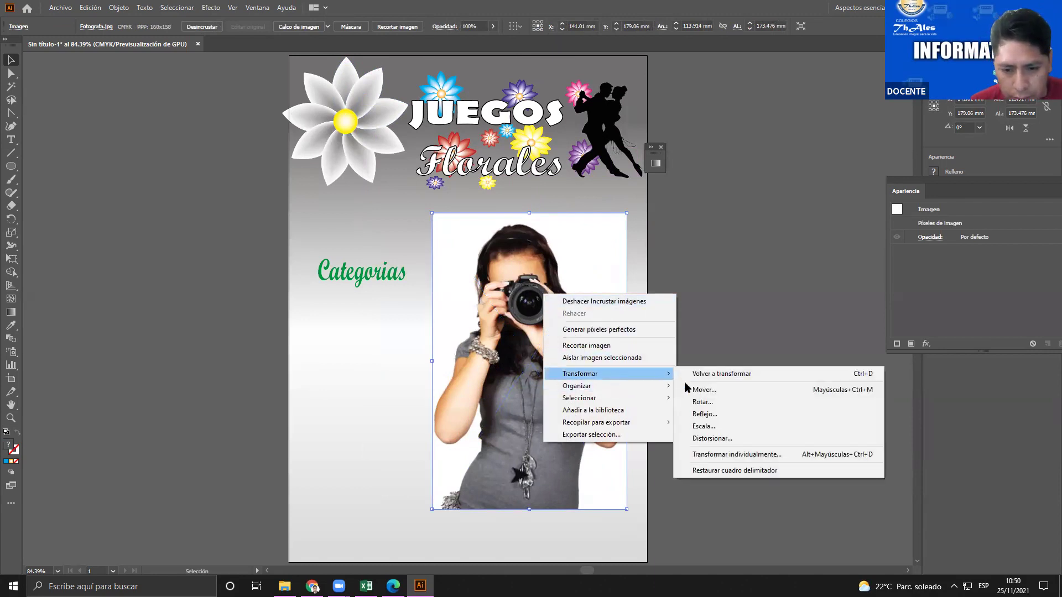
mouse_move(653, 386)
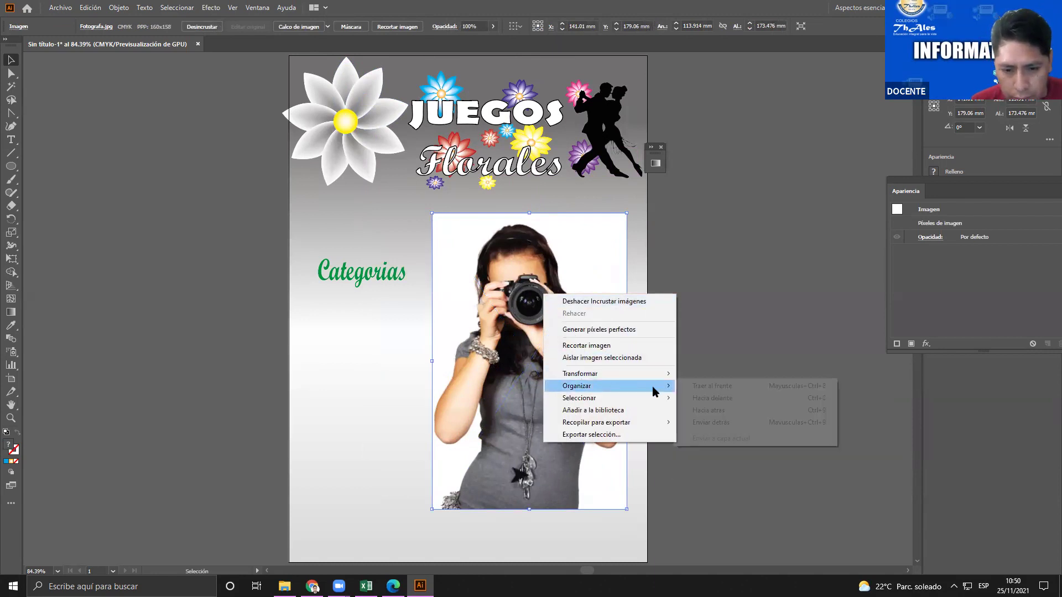
click(710, 410)
drag(572, 356, 515, 355)
Send the photographer image one more level backward and move it slightly up and left, beside the Categorias heading
right_click(506, 347)
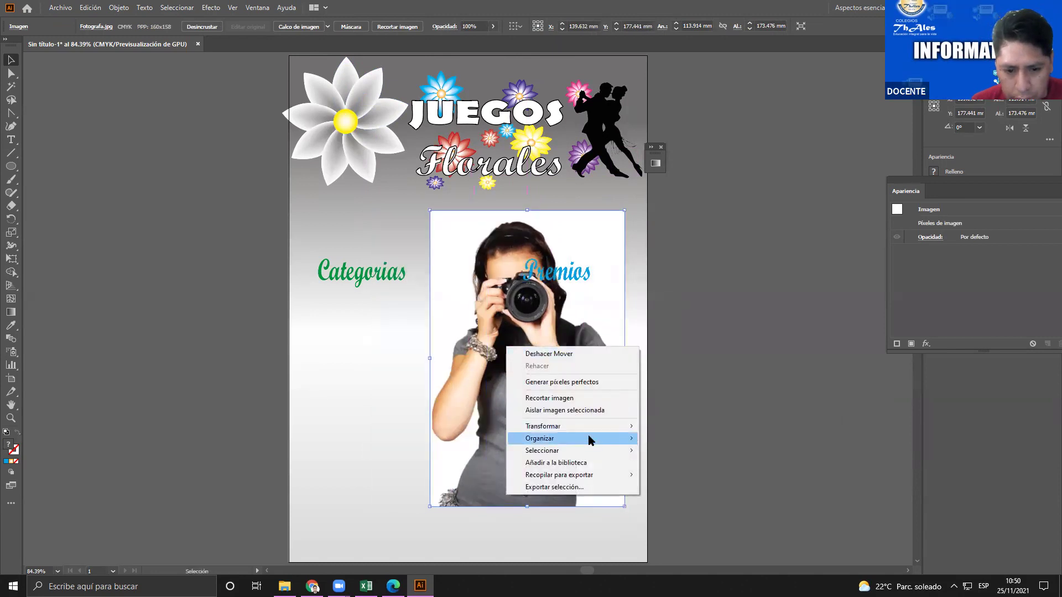
mouse_move(625, 438)
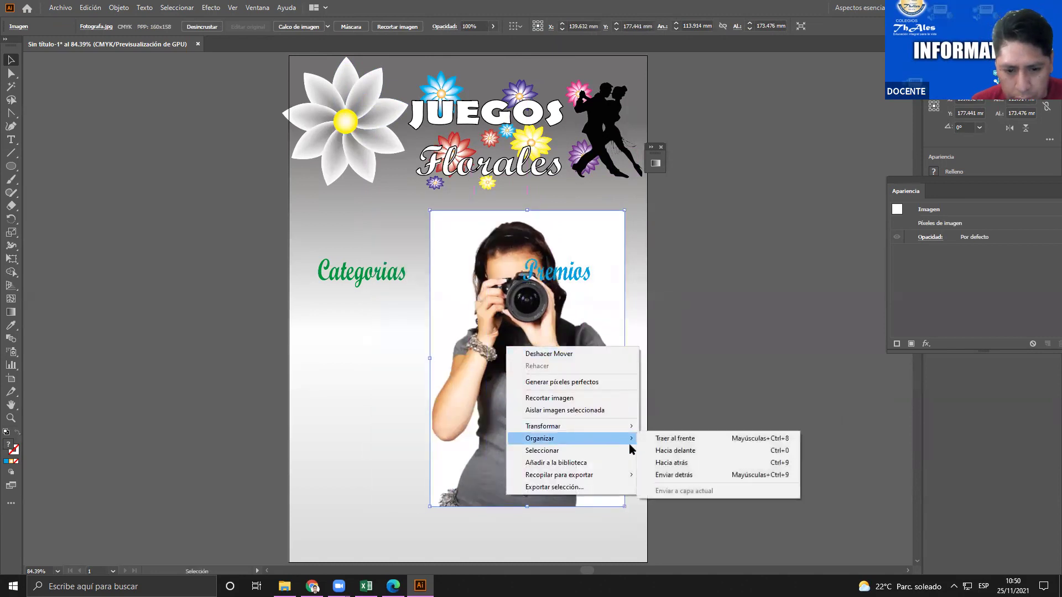
click(686, 463)
mouse_move(573, 410)
mouse_down()
mouse_move(489, 408)
mouse_move(561, 409)
mouse_move(557, 400)
mouse_up()
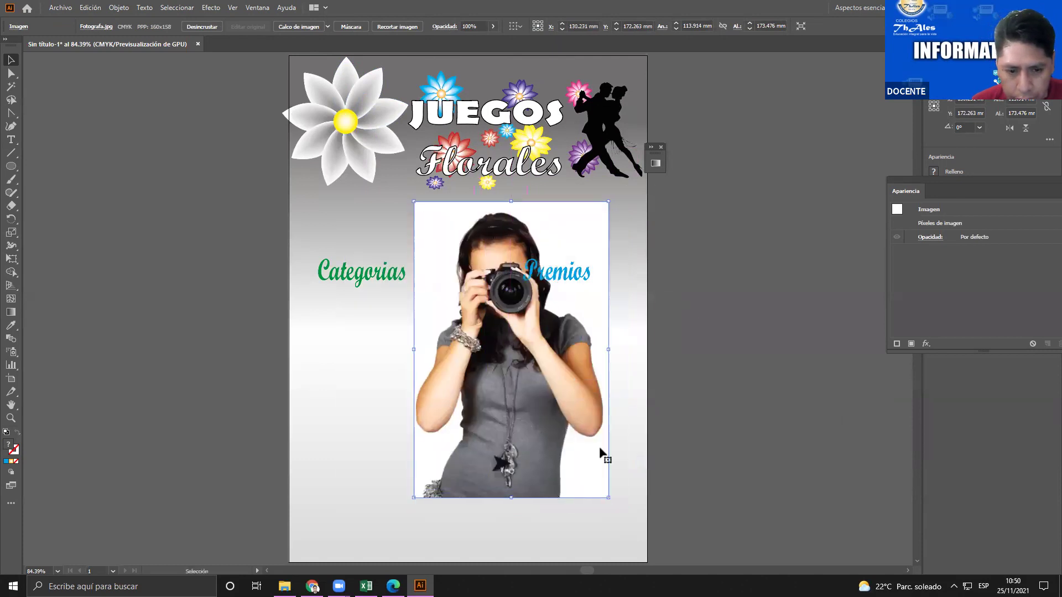
click(694, 399)
click(586, 402)
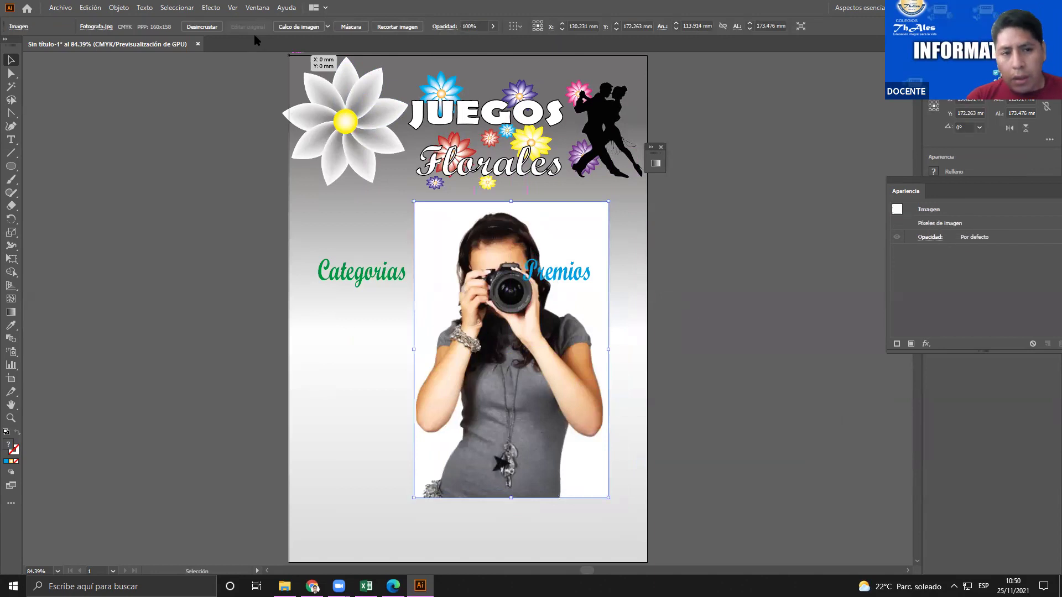
Set the photographer image's blending mode to Multiplicar and its opacity to 30%
click(257, 7)
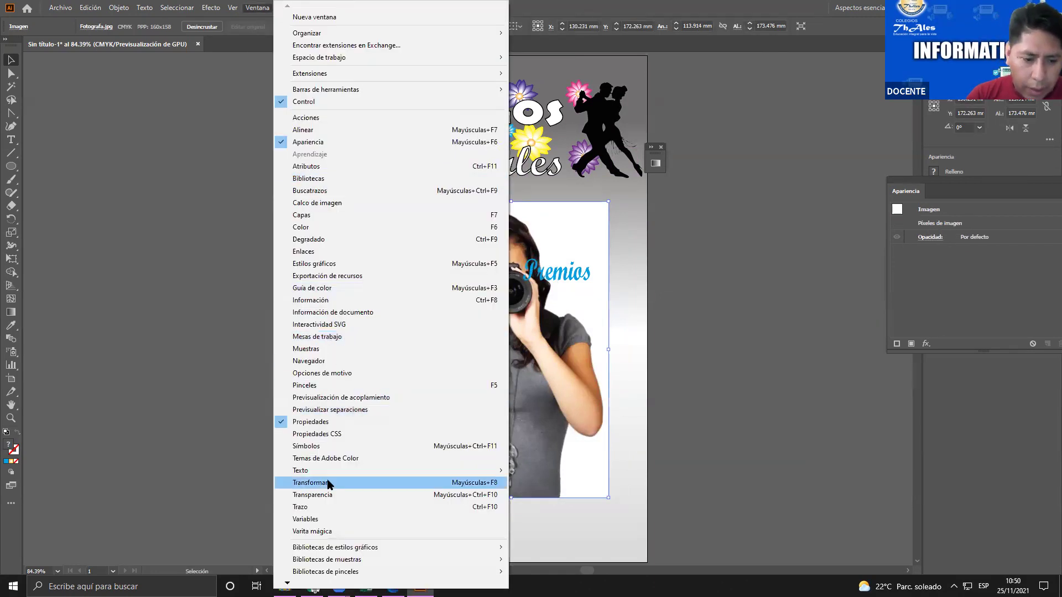
click(330, 494)
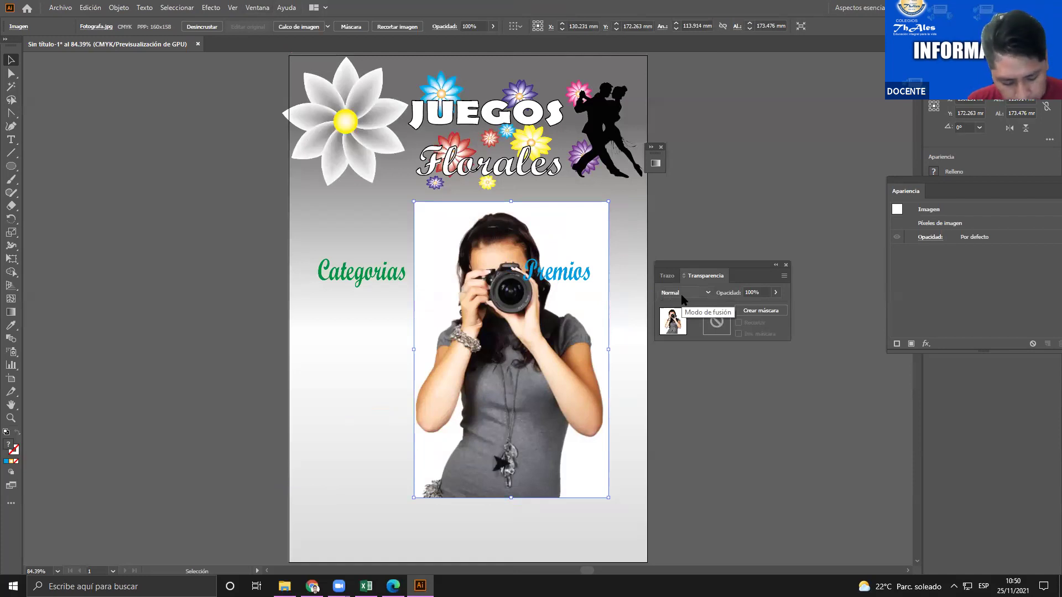
click(682, 297)
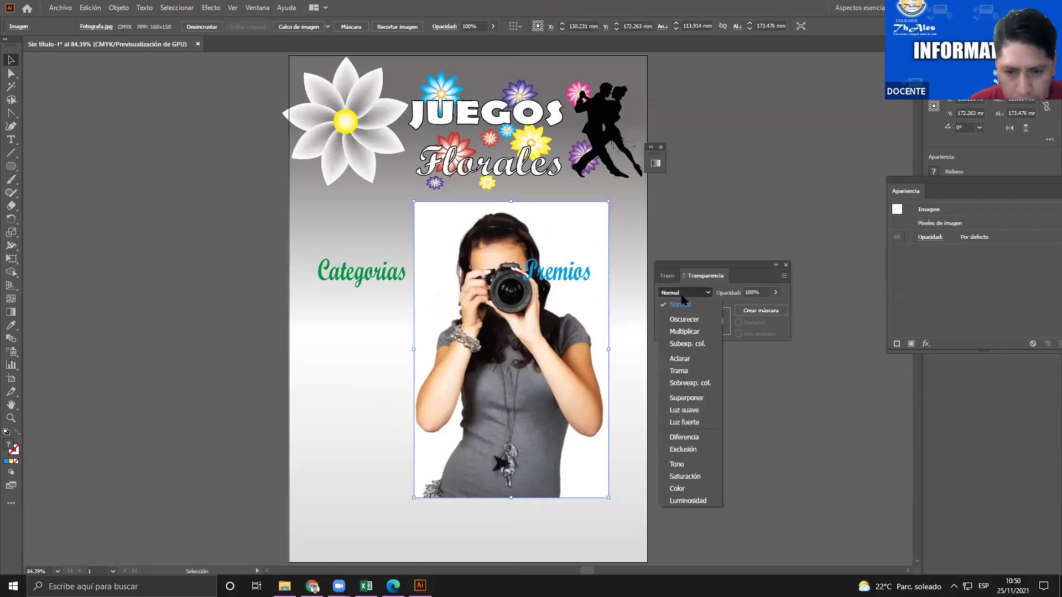
click(687, 332)
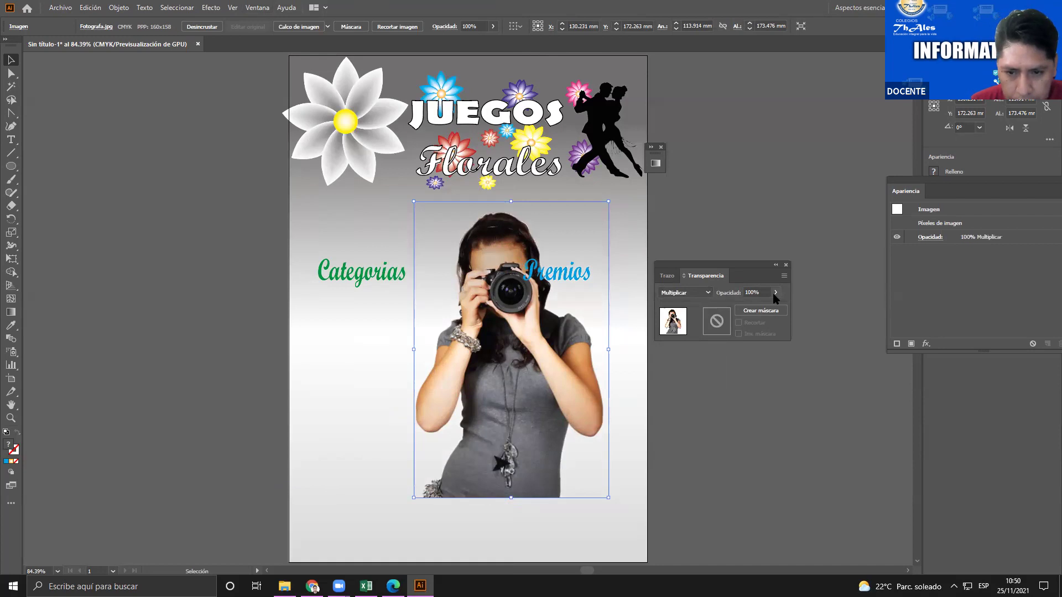
click(774, 294)
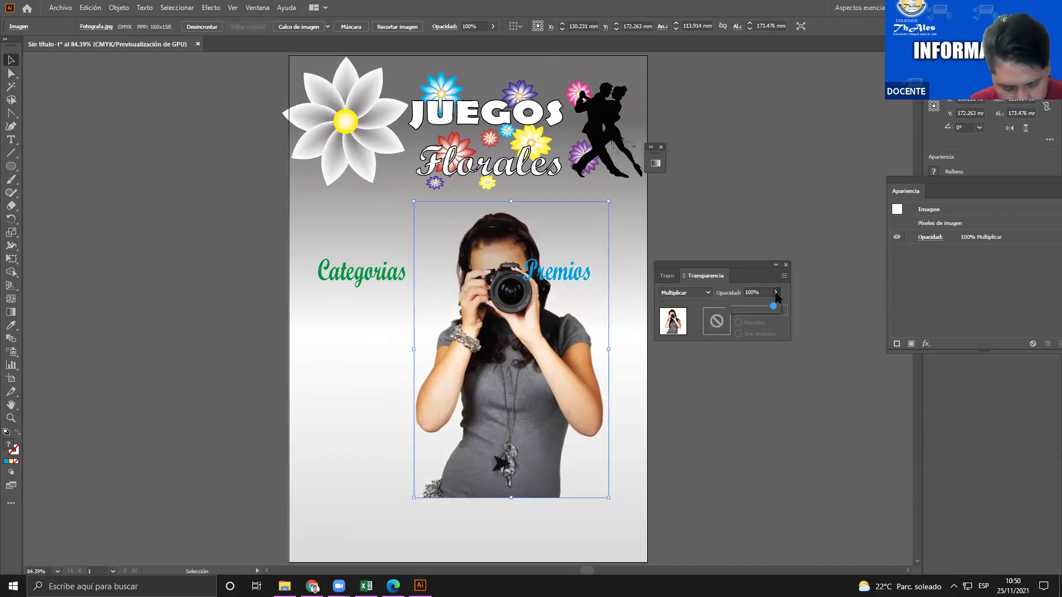
click(755, 292)
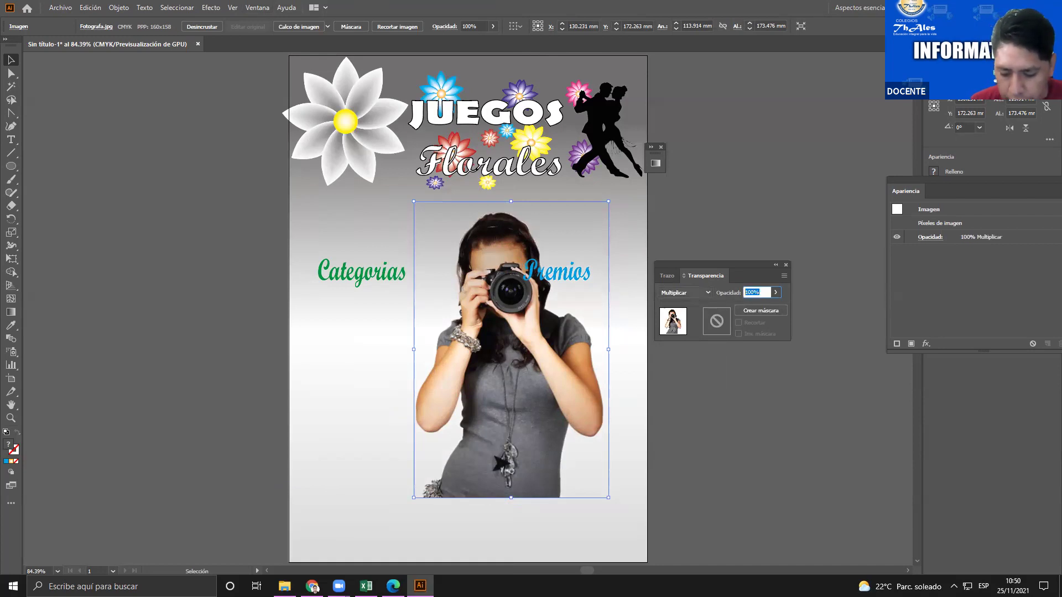
text(30)
key(Return)
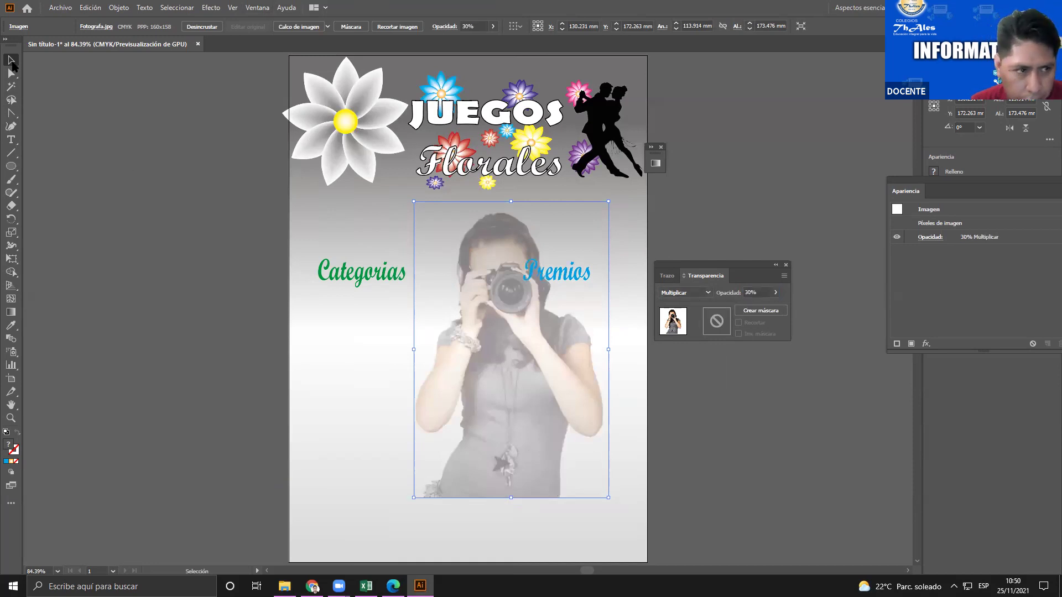
Enlarge the photographer image to about 125 by 187 mm and move it slightly up and right, just below the title
drag(413, 498, 395, 520)
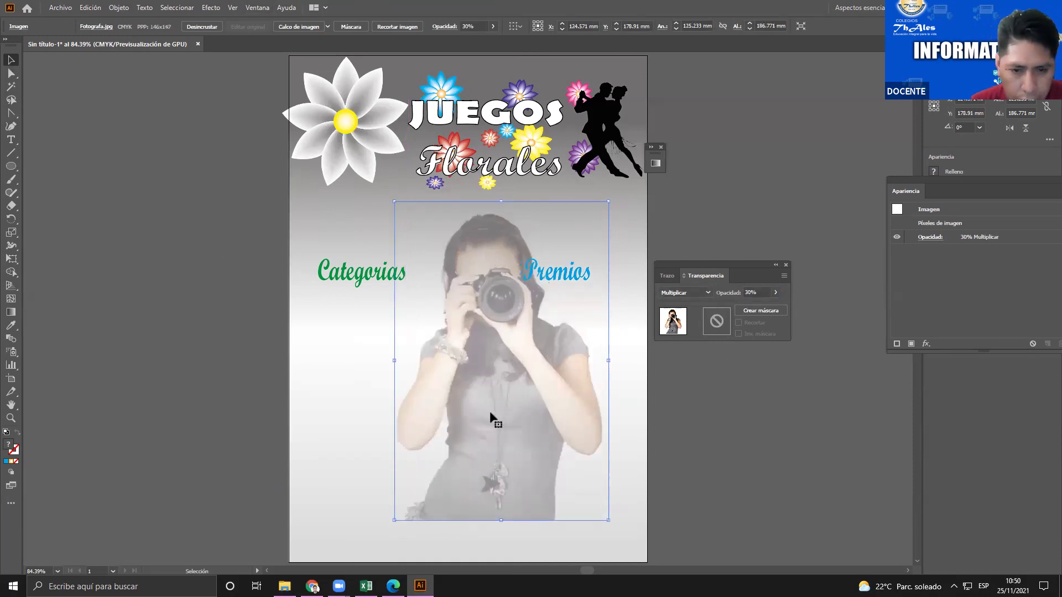
drag(490, 413, 502, 392)
scroll(504, 391, down, 2)
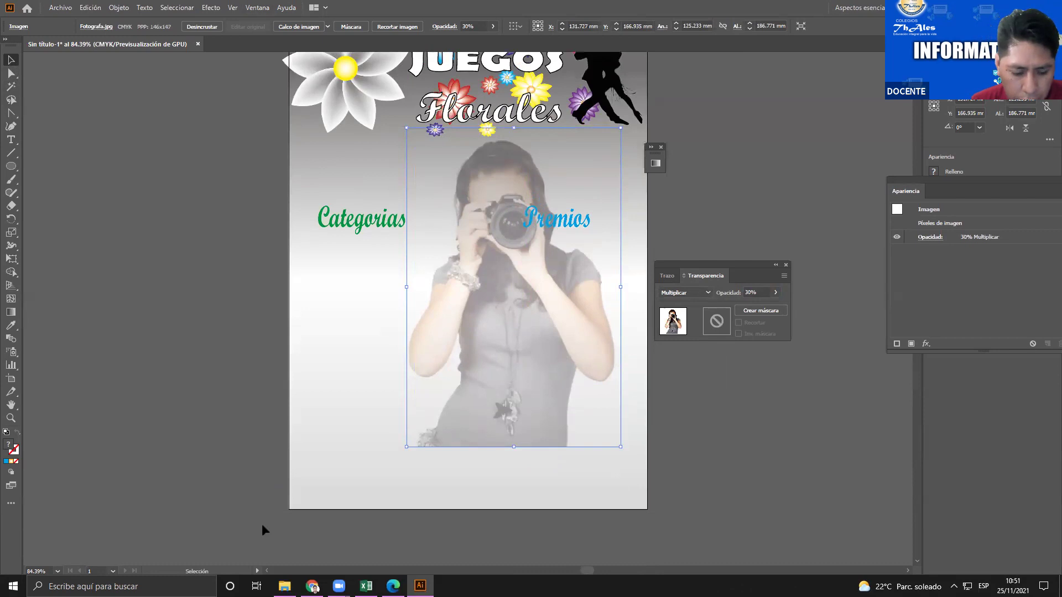
Show the Degradado panel and move it off the artboard, keeping the Transparencia settings in view beside the photo
key(period)
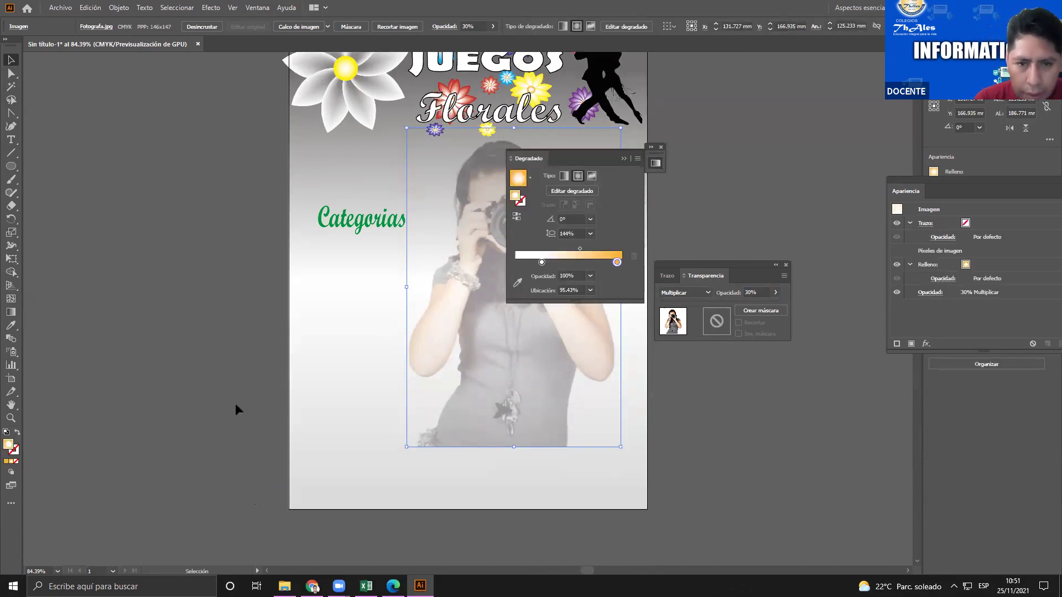
drag(567, 162, 770, 95)
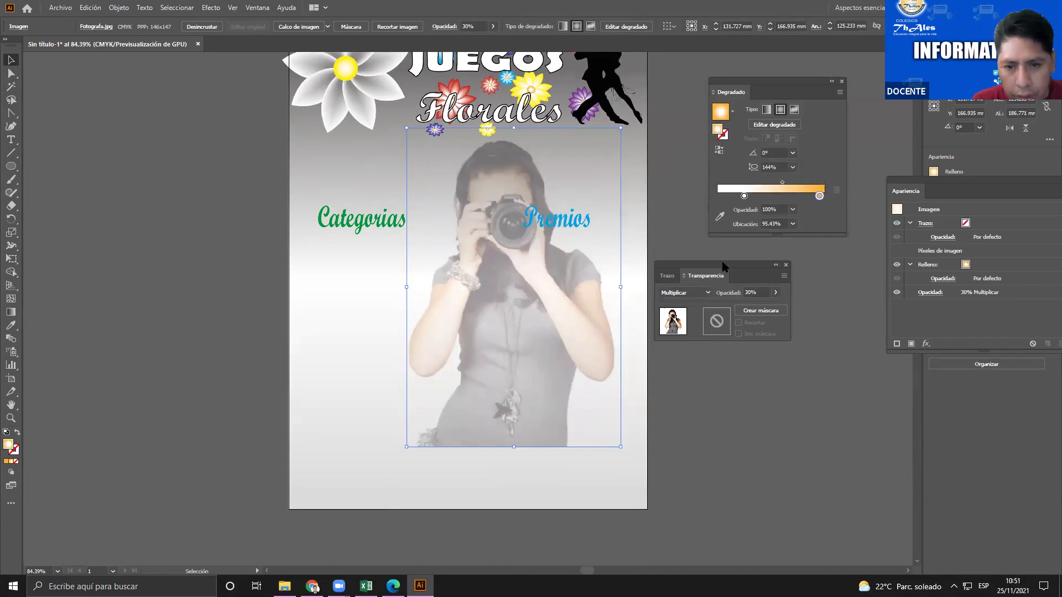
drag(721, 262, 698, 251)
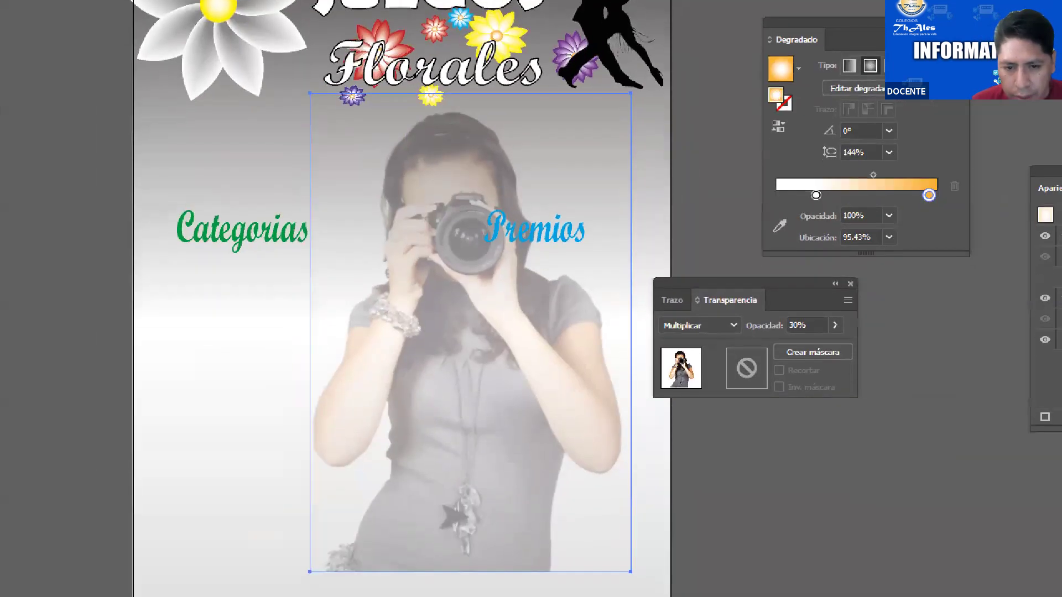
drag(599, 275, 698, 324)
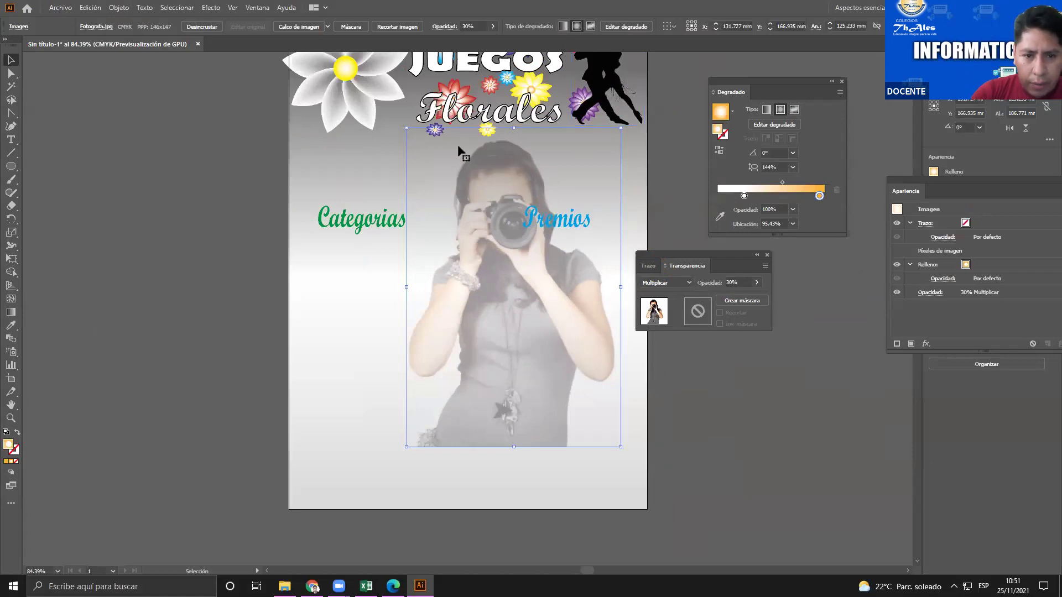
Apply the Hacia atrás arrangement to the faded photographer image
right_click(556, 296)
mouse_move(620, 383)
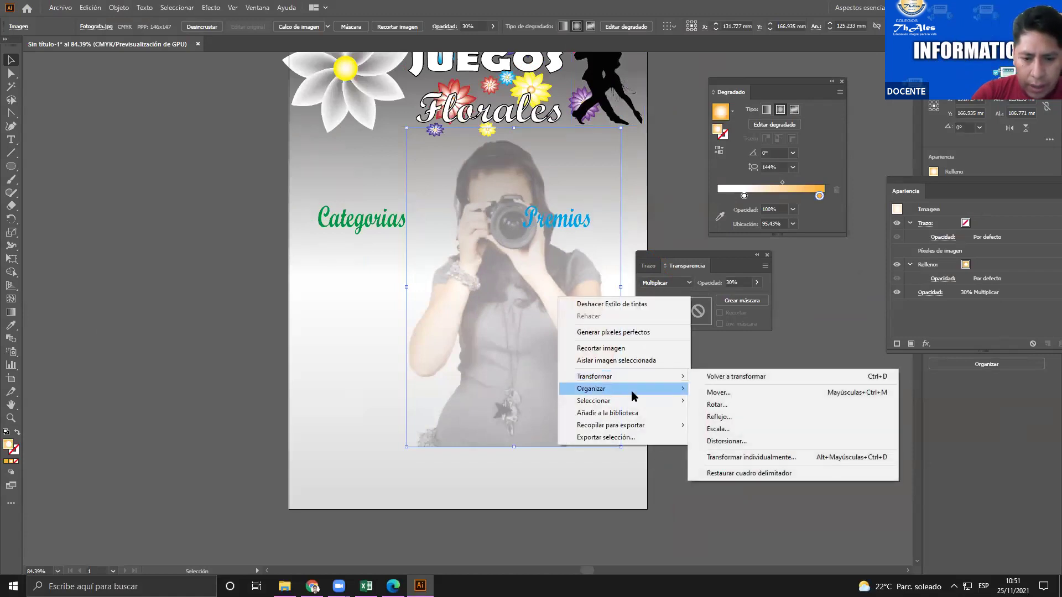
click(737, 413)
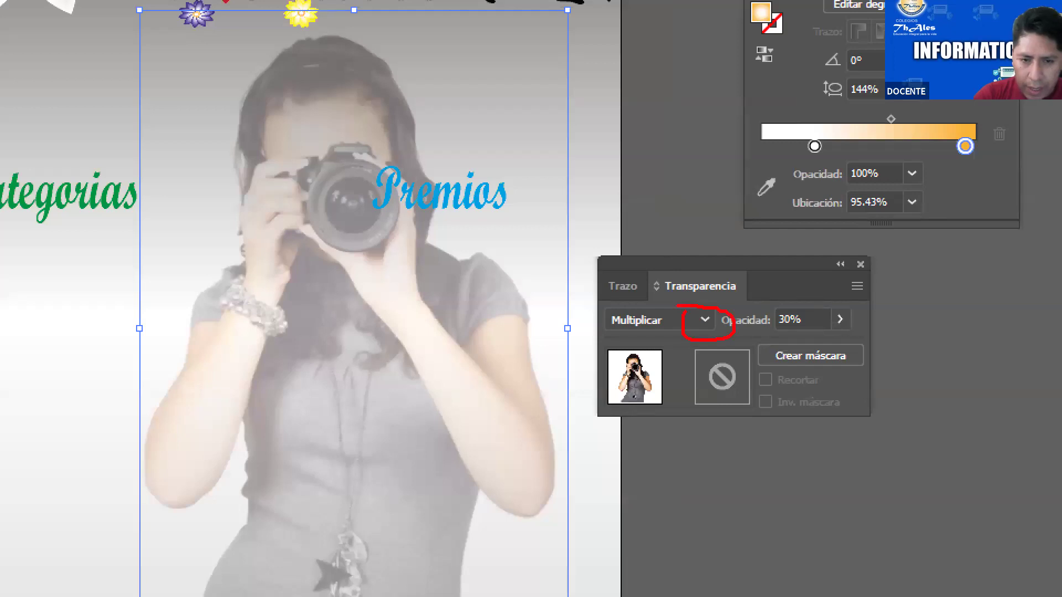
mouse_move(493, 163)
mouse_down()
mouse_move(536, 178)
mouse_move(674, 298)
mouse_up()
mouse_move(556, 190)
mouse_down()
mouse_move(684, 198)
mouse_move(817, 284)
mouse_up()
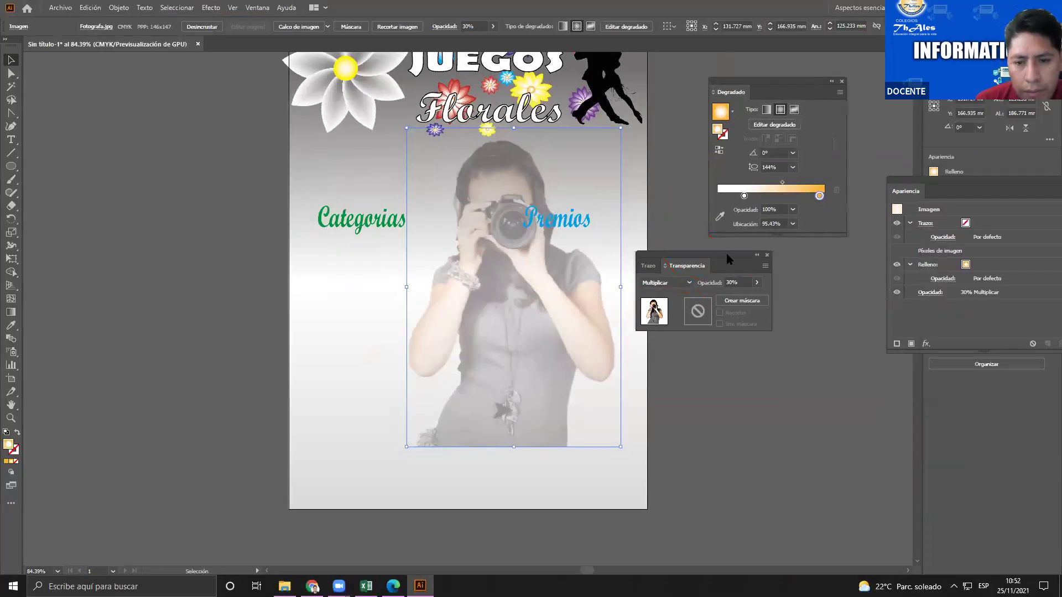
Move the Transparencia panel clear of the artboard, deselect the photo and switch to the workbook page in Chrome
drag(563, 301, 634, 363)
click(672, 390)
scroll(650, 387, up, 2)
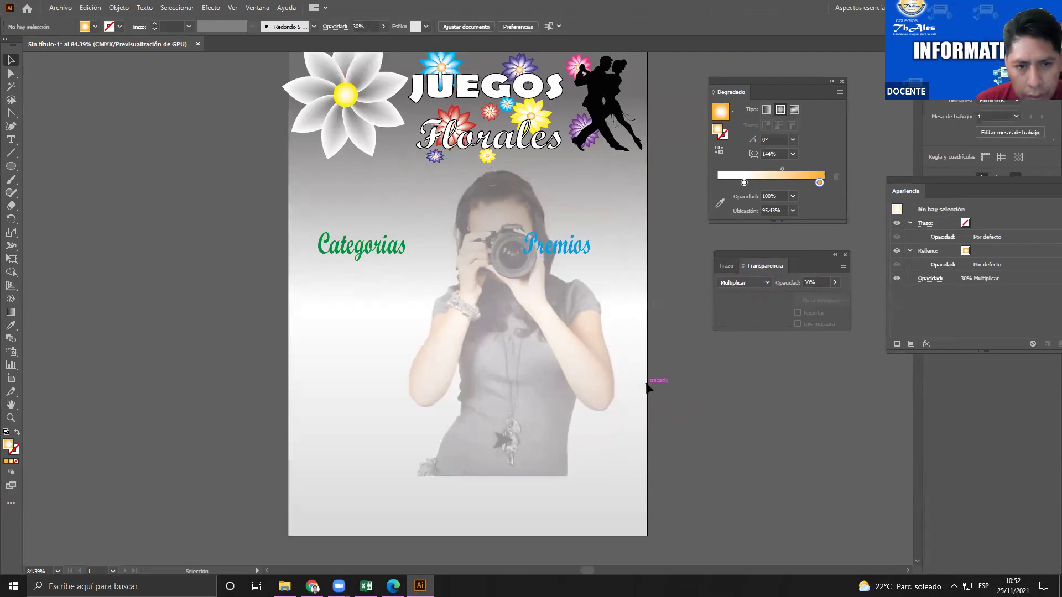
scroll(648, 388, up, 1)
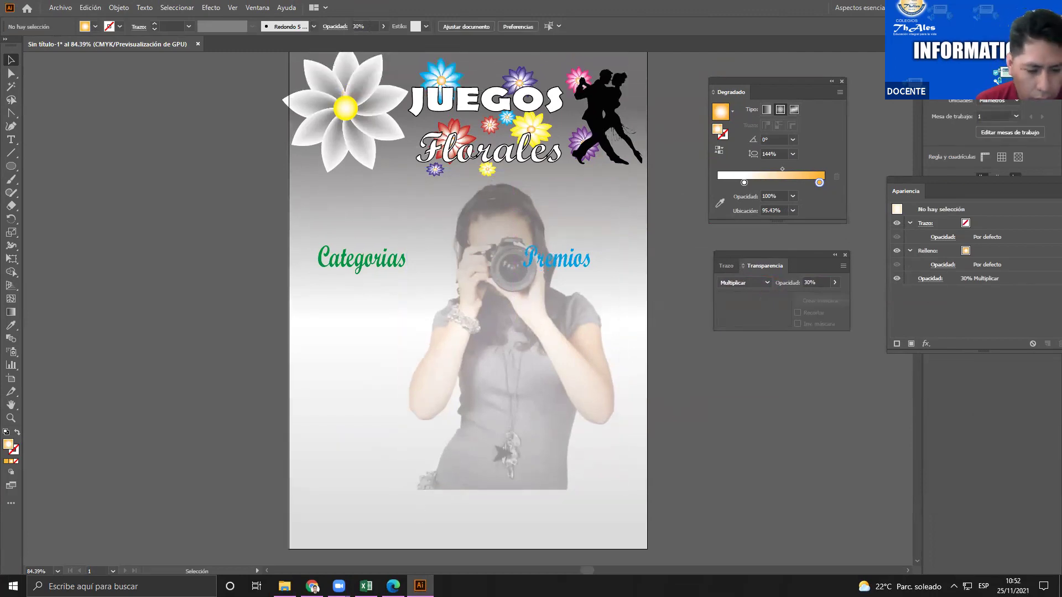
click(312, 587)
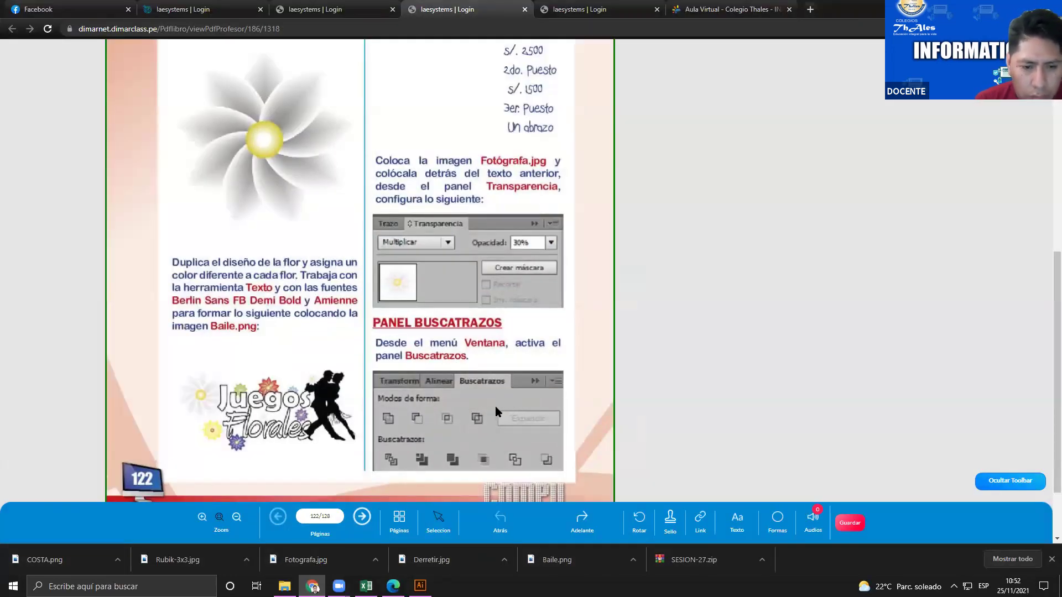
Switch back to Illustrator and draw a rectangle about 206 by 32 mm across the poster's lower edge
key(alt+Tab)
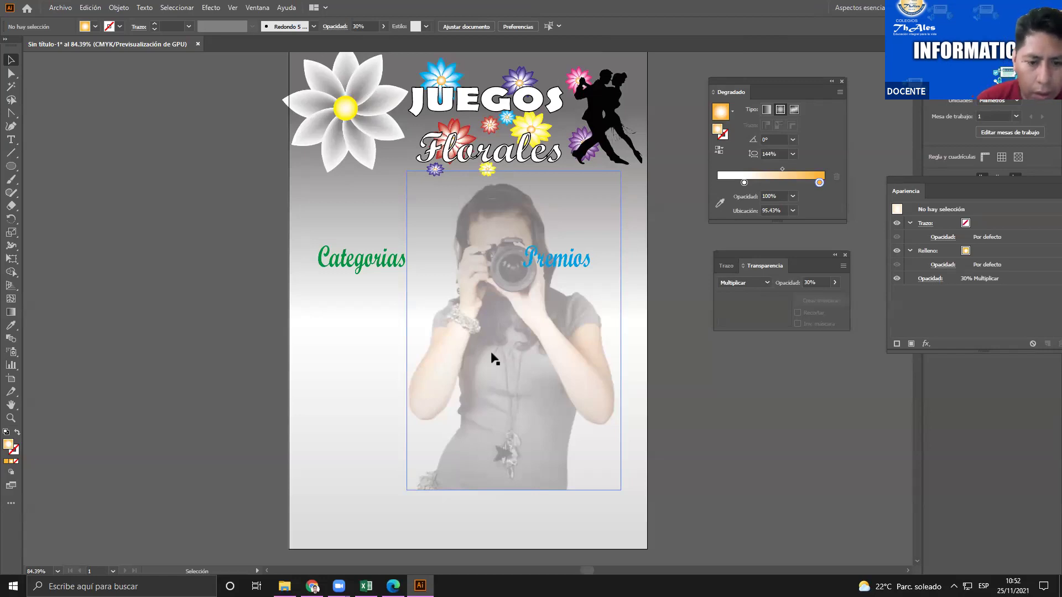
scroll(490, 351, down, 3)
click(489, 346)
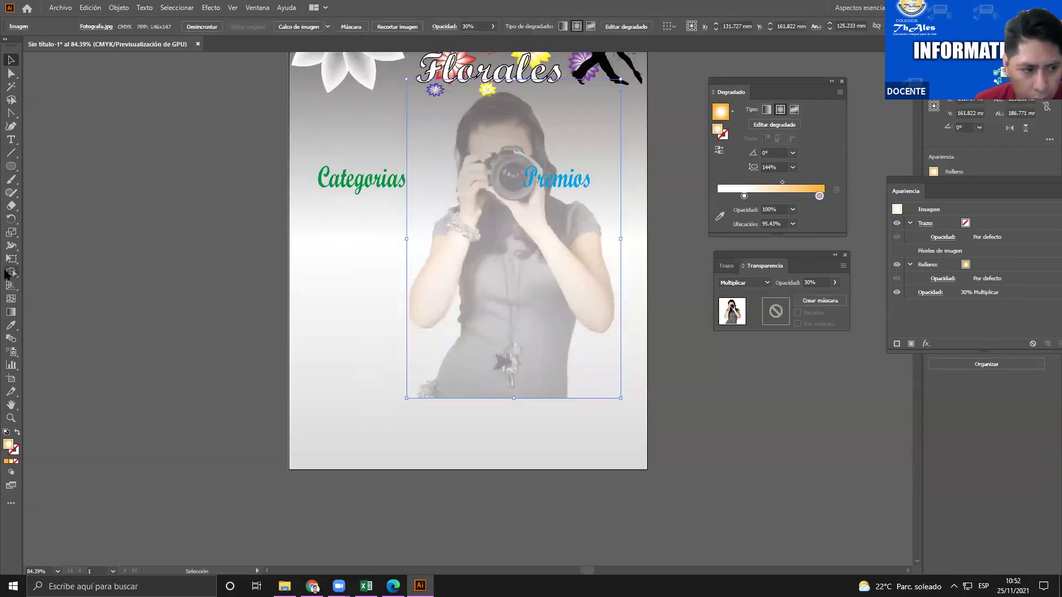
drag(11, 166, 67, 166)
drag(292, 417, 644, 471)
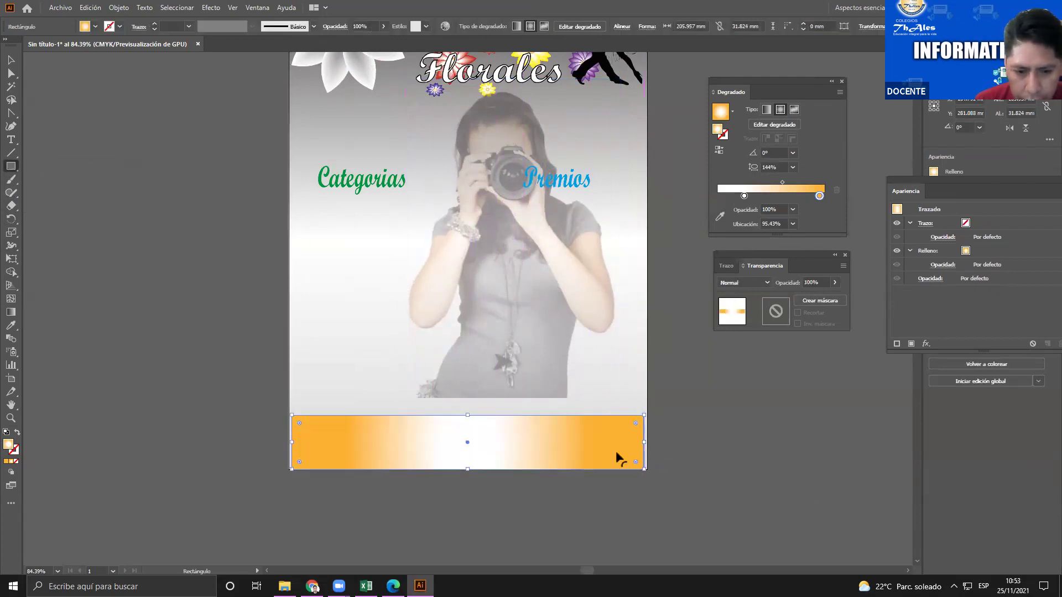
Fill the rectangle with CMYK cyan and raise its top edge to make it about 35 mm tall
click(97, 27)
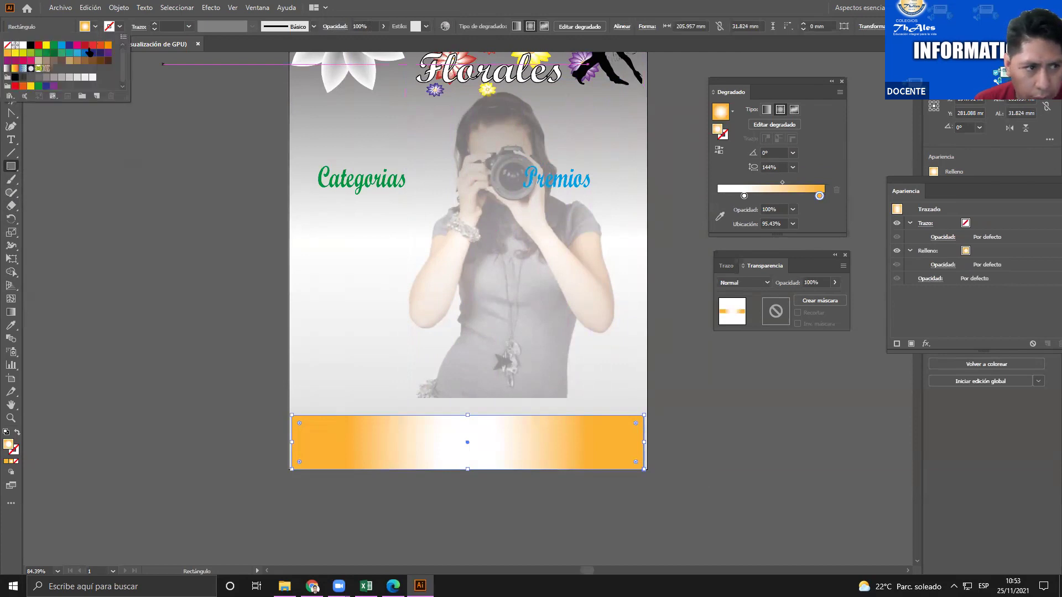
click(62, 45)
key(Escape)
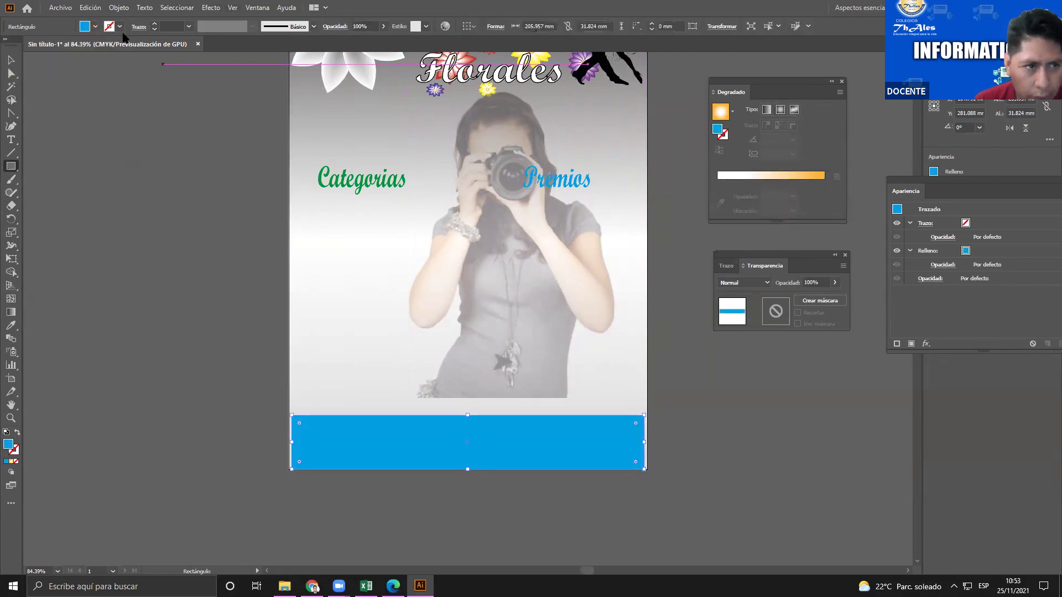
key(v)
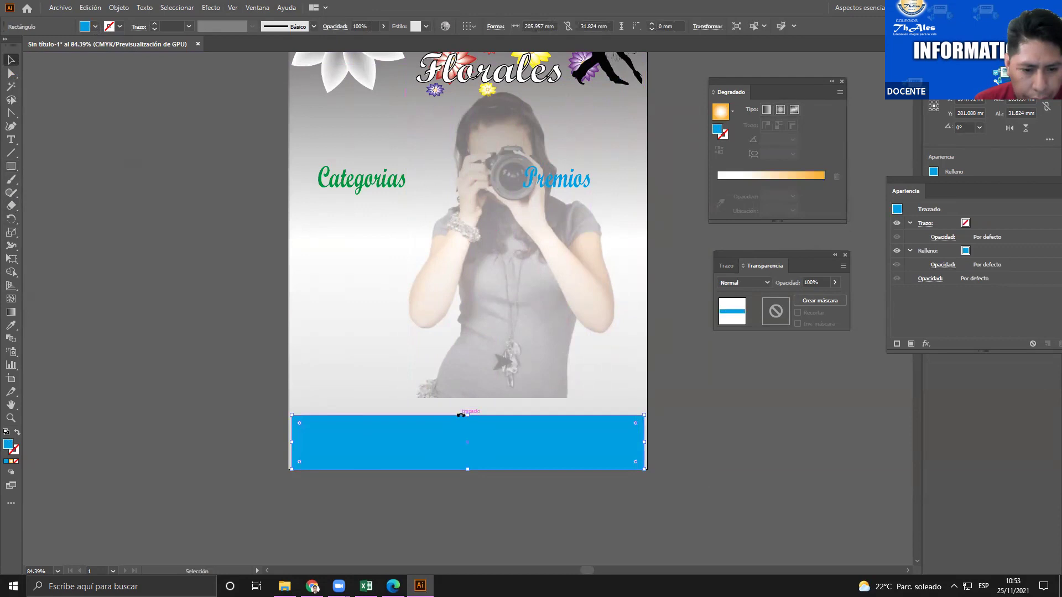
drag(467, 413, 466, 410)
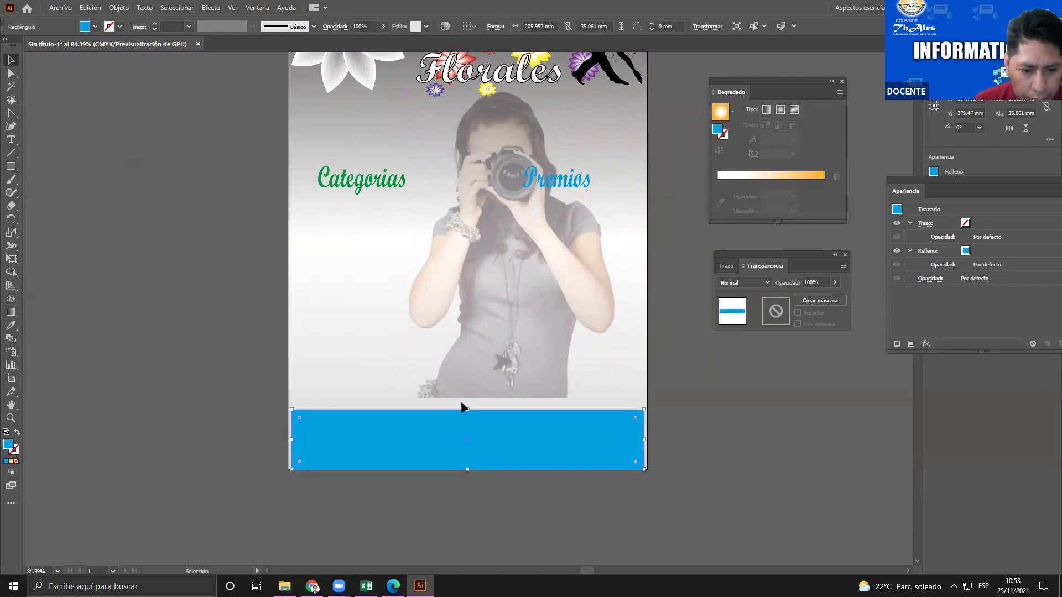
Draw an ellipse about 30 by 18 mm over the blue rectangle's upper-left corner and fill it yellow
click(13, 167)
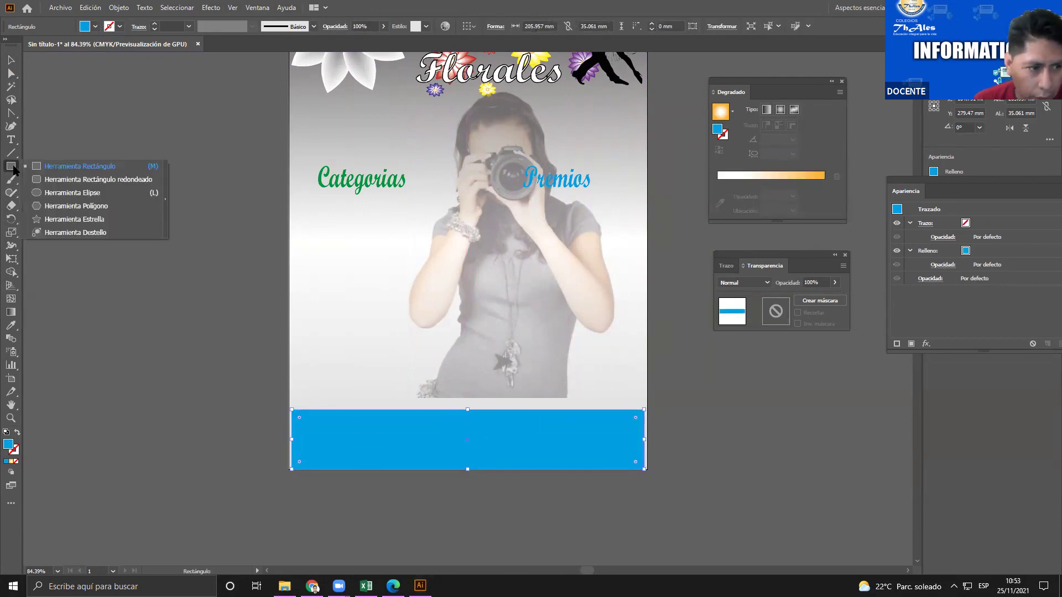
click(75, 192)
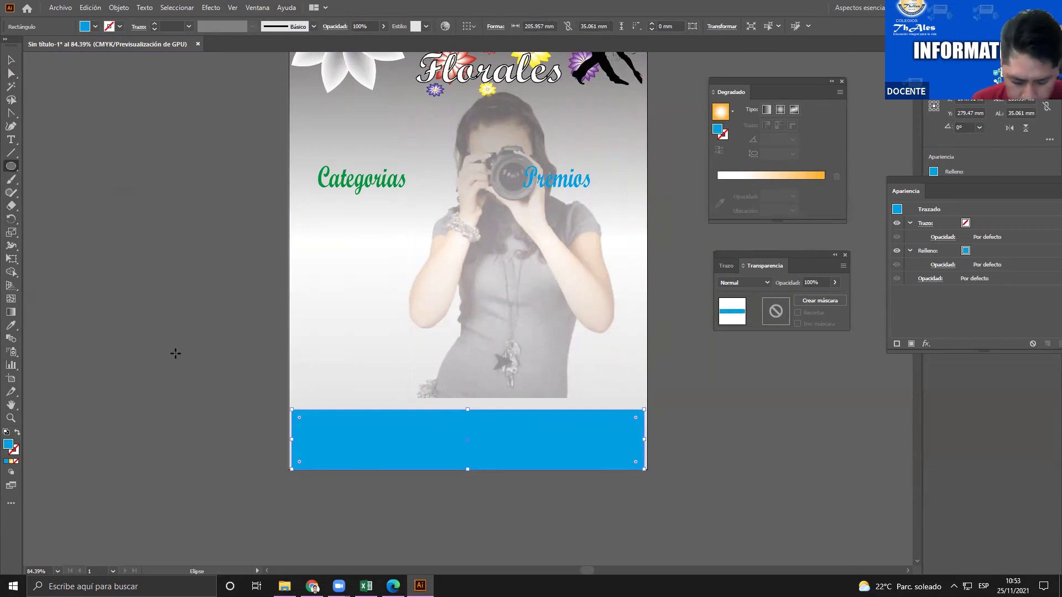
drag(287, 397, 340, 429)
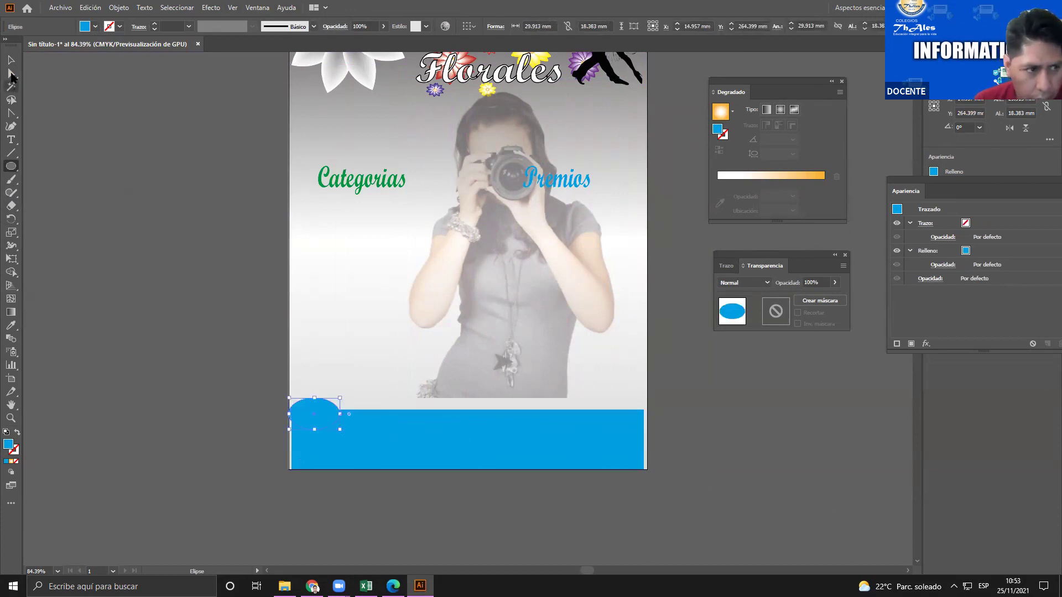
click(11, 60)
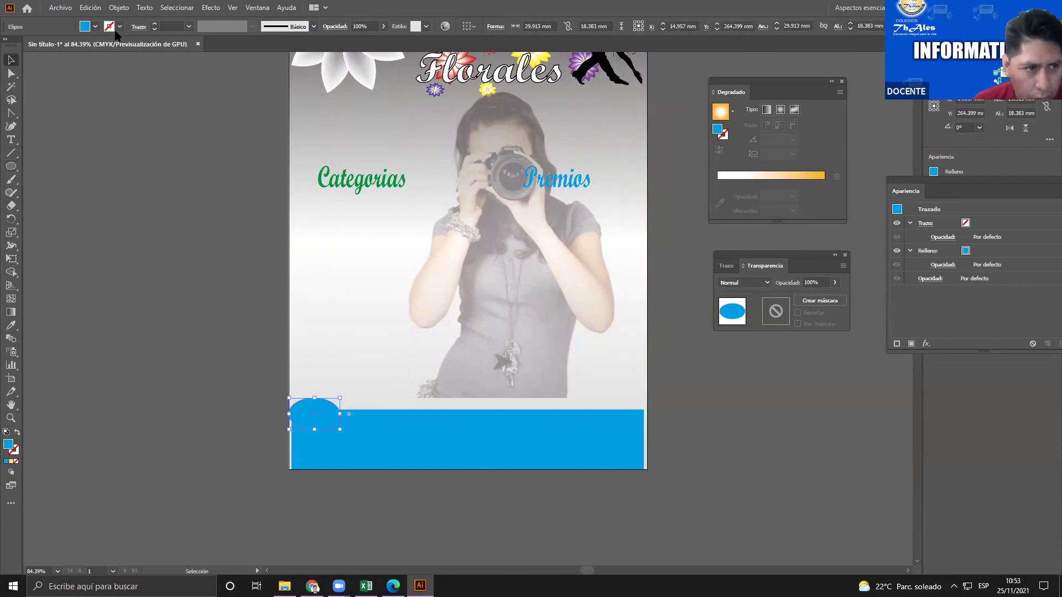
click(95, 26)
click(47, 45)
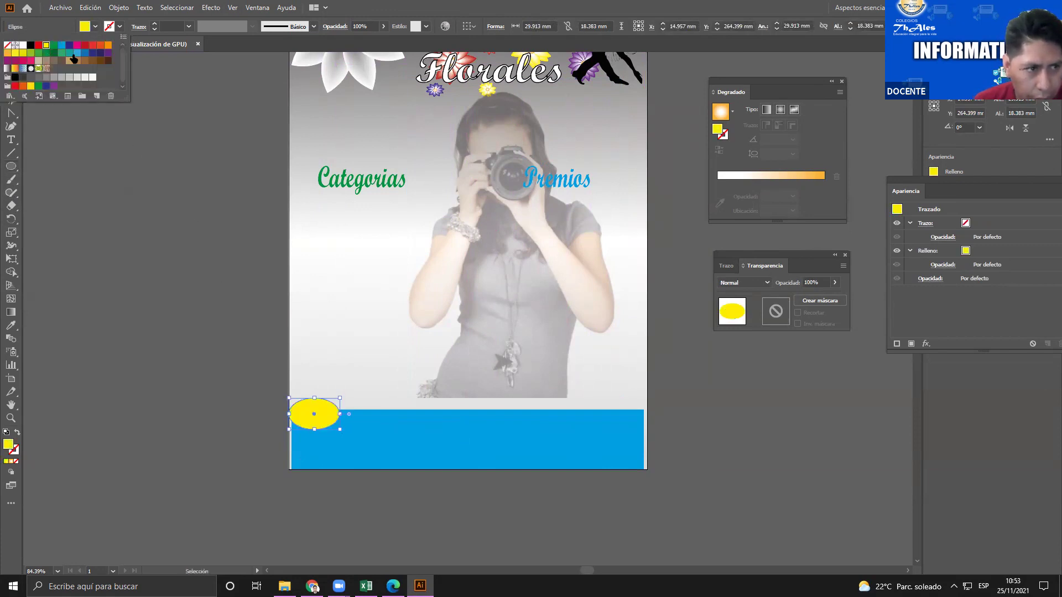
click(176, 238)
click(65, 106)
Duplicate the yellow ellipse along the blue rectangle's top edge until seven overlapping ellipses of varied sizes span its width
click(319, 422)
drag(322, 422, 424, 412)
drag(408, 410, 553, 410)
drag(567, 401, 593, 395)
drag(536, 413, 533, 409)
click(673, 420)
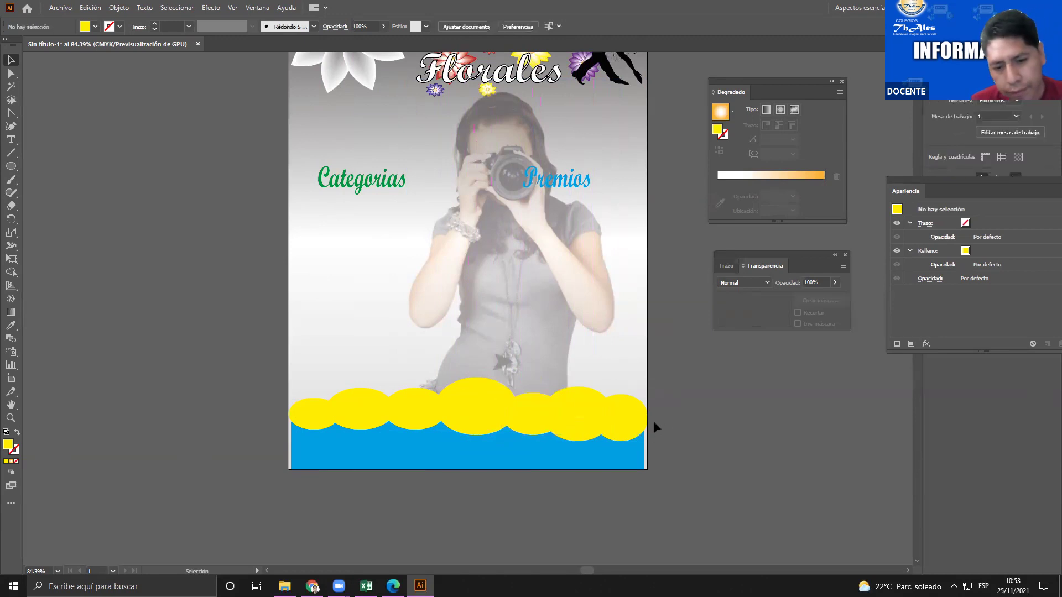
Move the faded photographer image up and slightly left, clear of the yellow ellipses
click(408, 423)
click(348, 423)
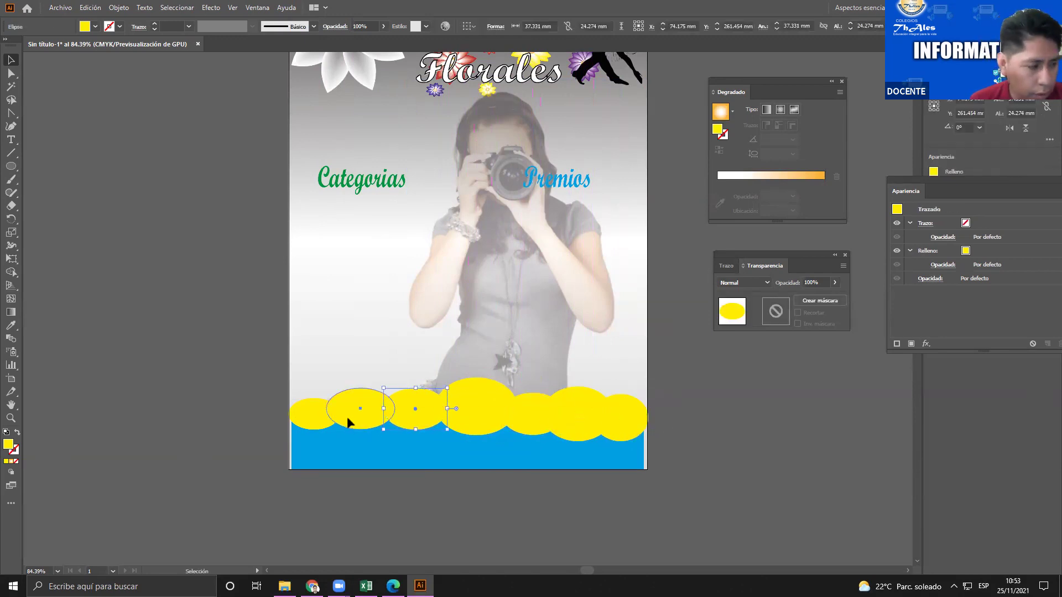
drag(231, 383, 721, 459)
click(721, 459)
drag(538, 357, 519, 279)
Select the blue rectangle with all the yellow ellipses and unite them into one shape with Buscatrazos
drag(240, 370, 582, 476)
drag(673, 475, 679, 474)
click(679, 474)
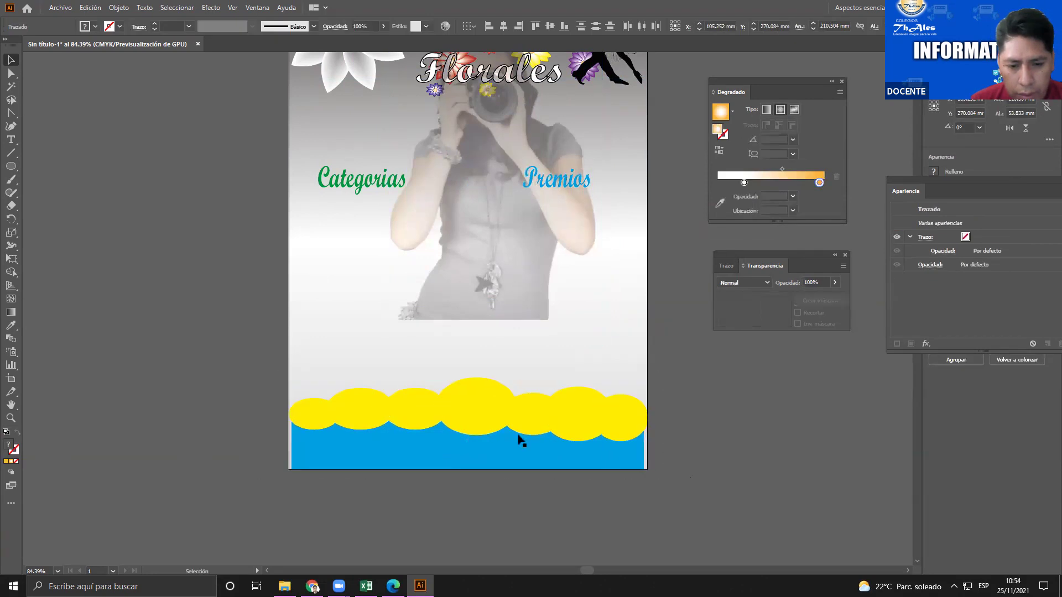
drag(271, 381, 481, 431)
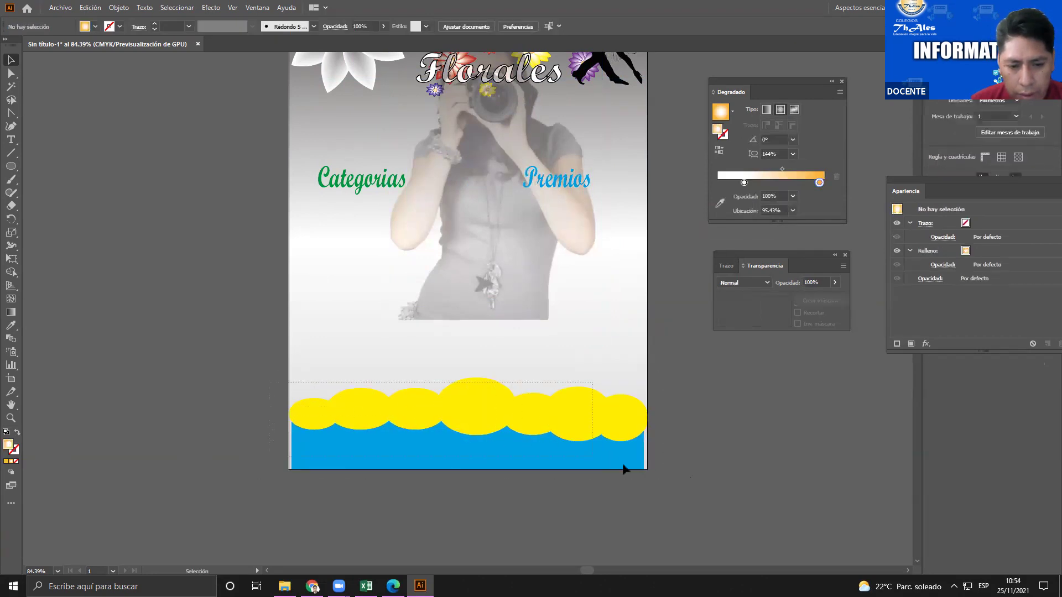
drag(623, 469, 628, 472)
drag(224, 350, 678, 483)
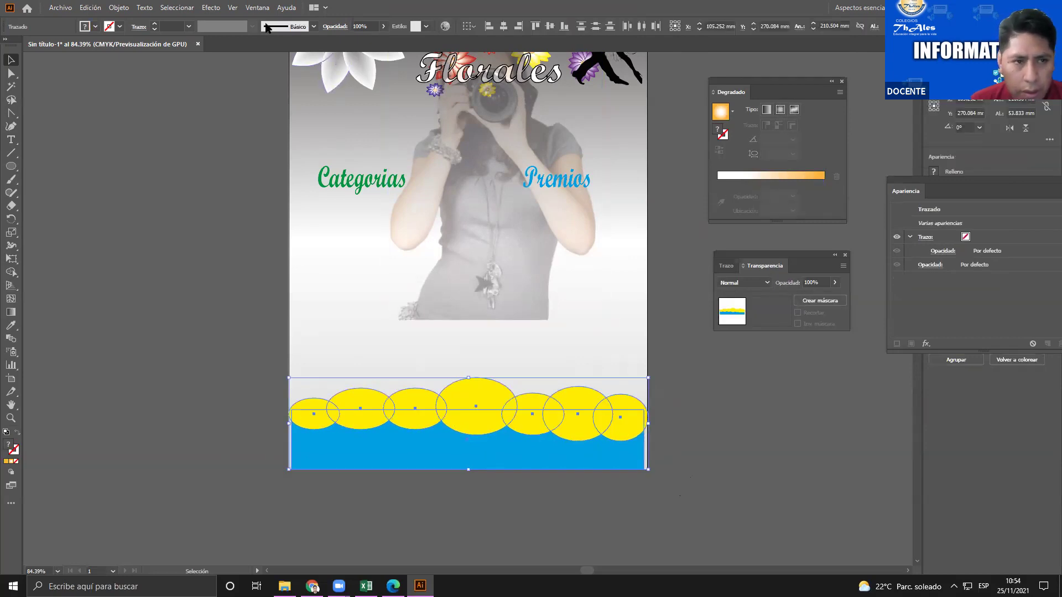
click(258, 8)
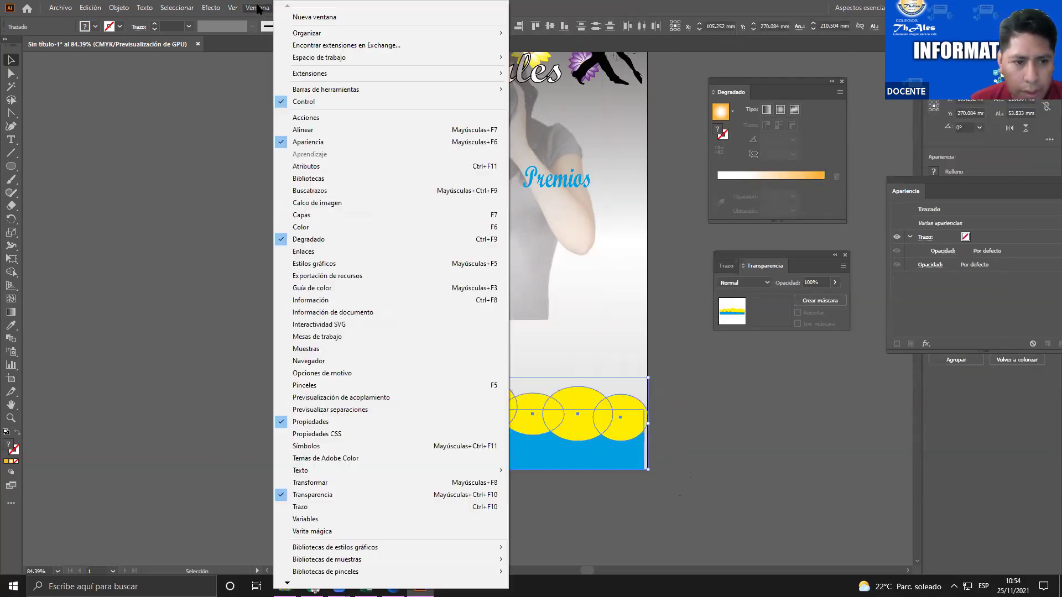
click(306, 190)
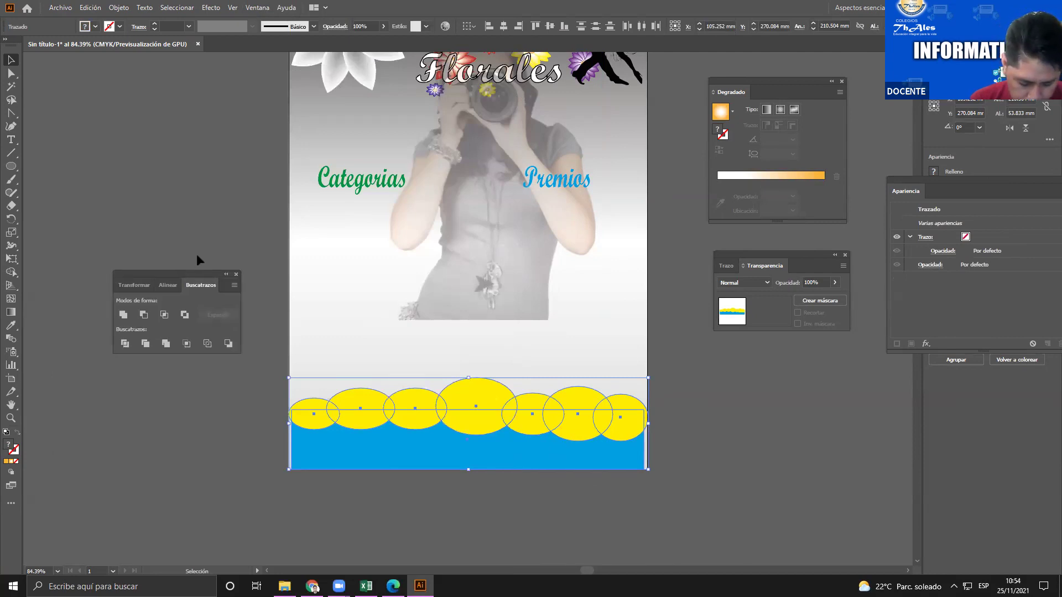
click(123, 320)
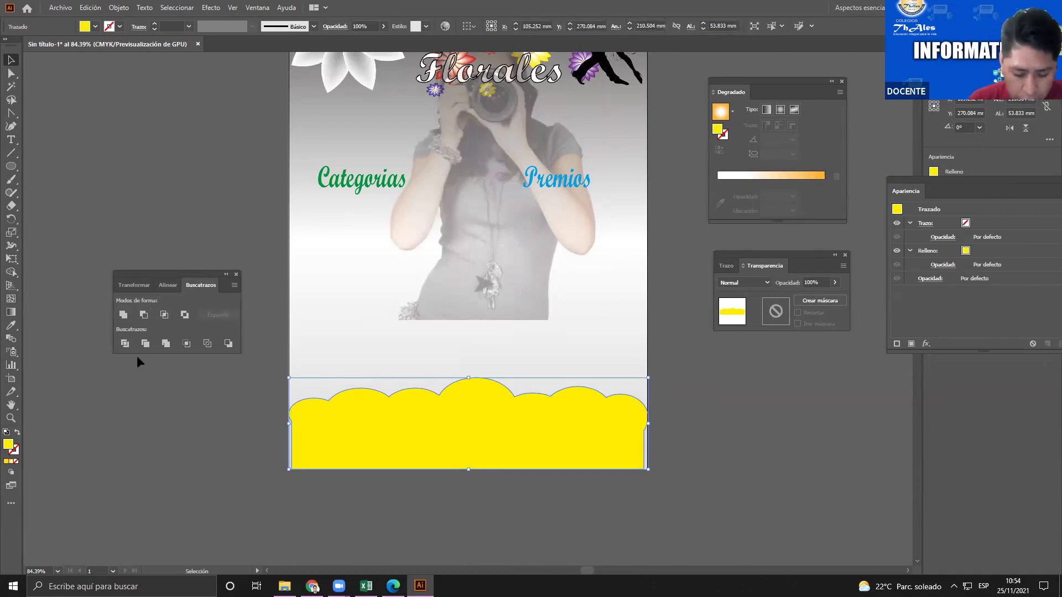
Fill the united cloud shape with CMYK cyan and widen it to about 212 mm to span the artboard
click(96, 26)
click(61, 46)
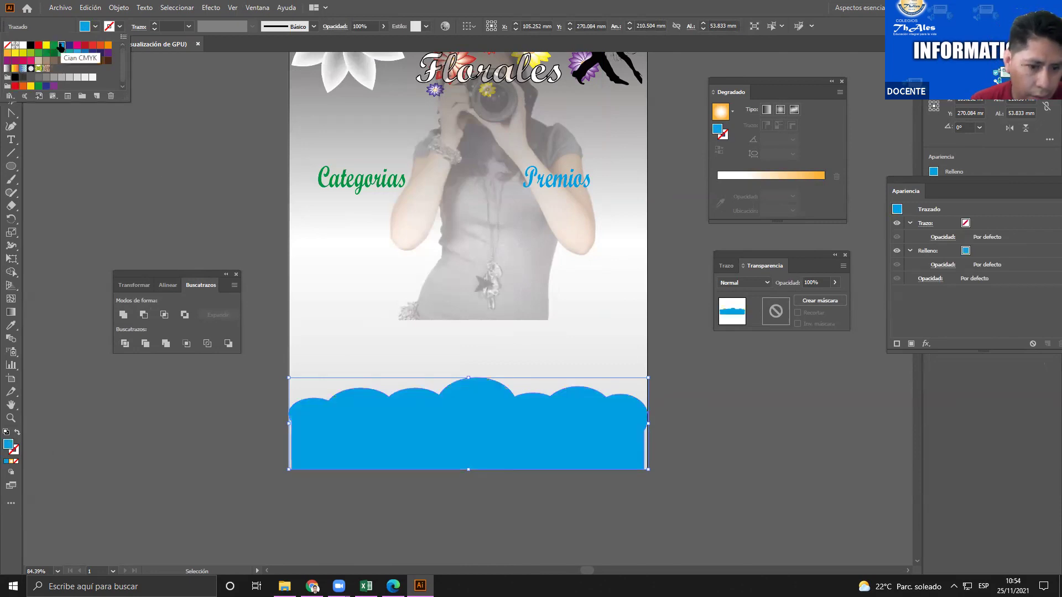
click(649, 425)
drag(653, 426, 651, 426)
drag(565, 431, 563, 432)
click(672, 451)
click(575, 441)
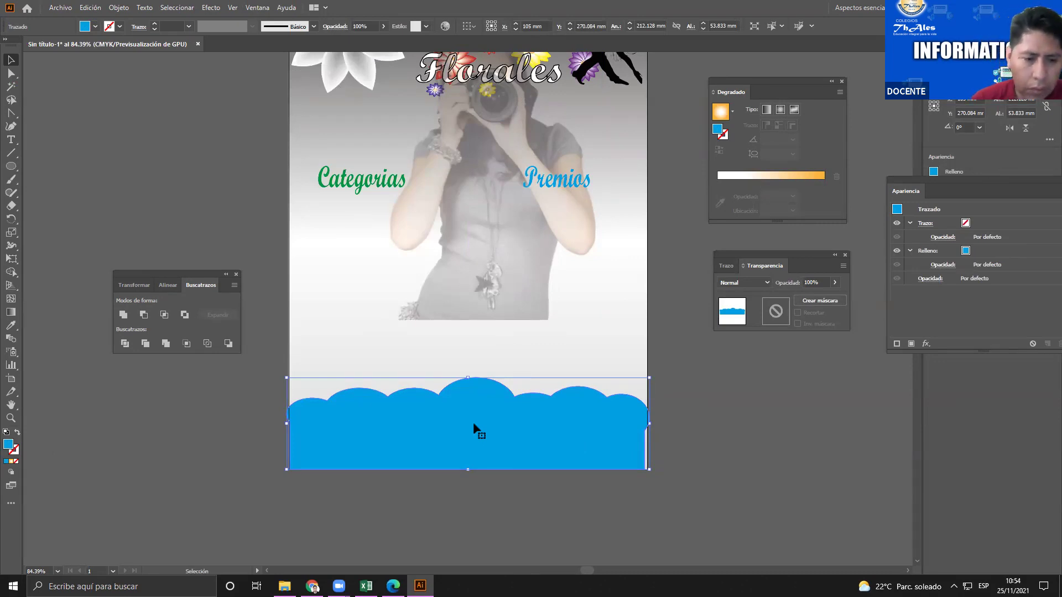
Give the cloud shape a white fill and a black stroke
click(94, 27)
click(27, 42)
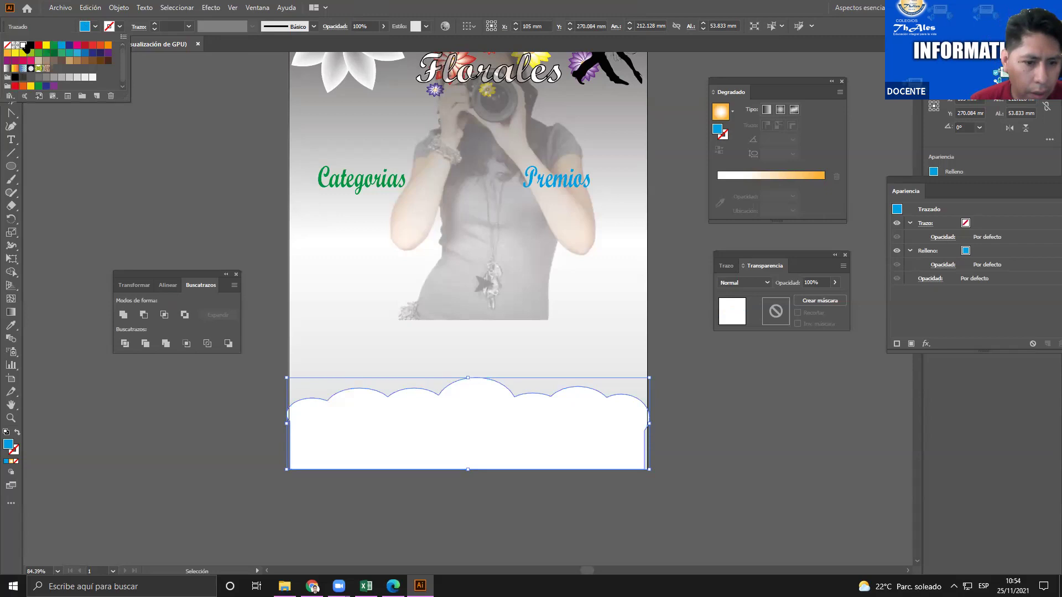
click(119, 27)
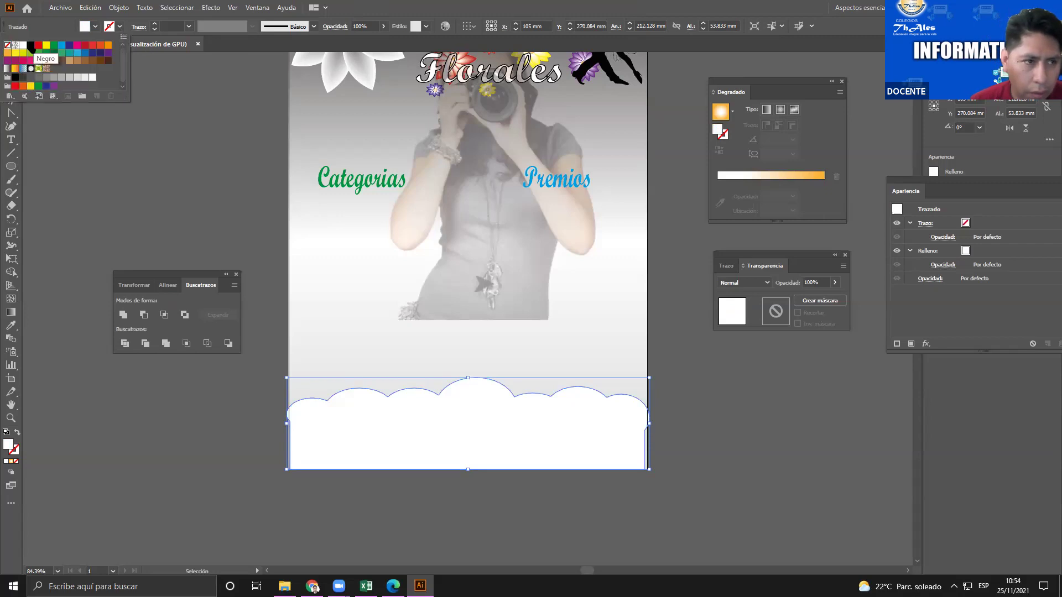
click(31, 44)
click(446, 418)
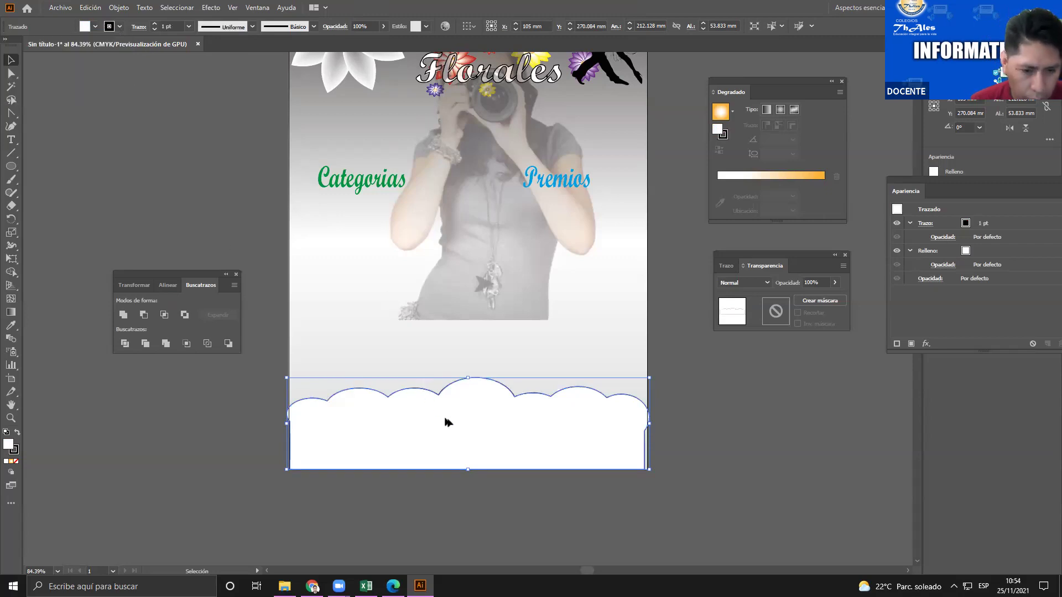
Duplicate the white cloud shape in place and lower the copy's top edge to a height of about 50 mm
drag(447, 416, 475, 421)
drag(468, 380, 469, 385)
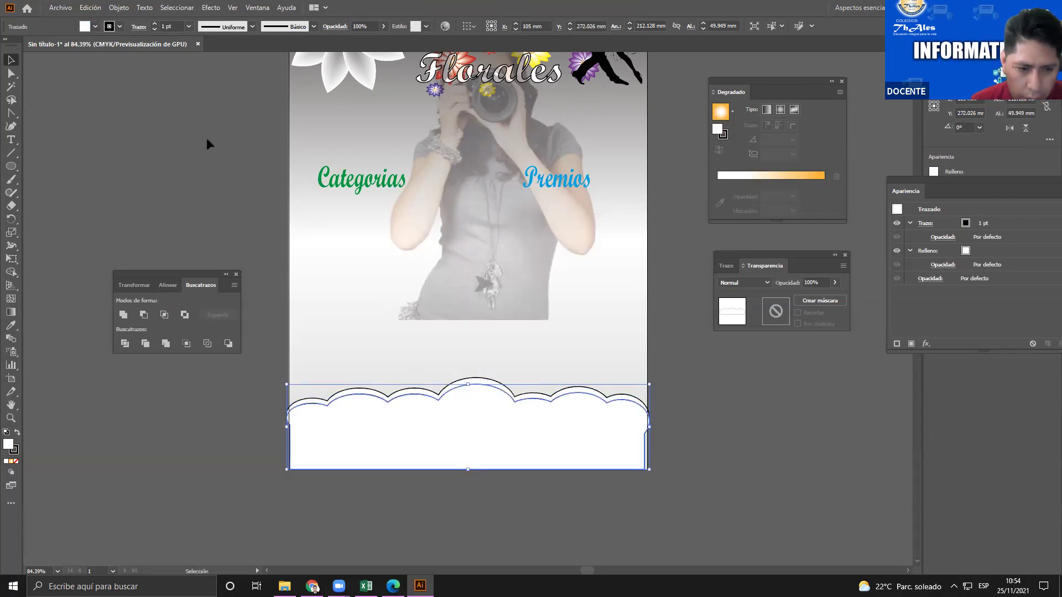
Fill the front cloud copy with CMYK cyan, remove its stroke and deselect it
click(95, 26)
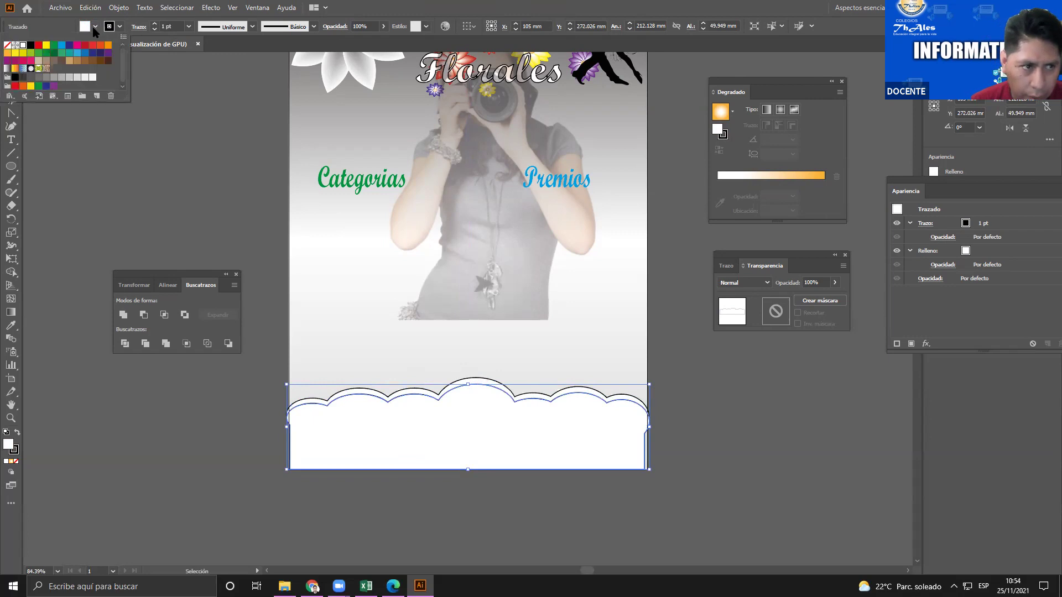
click(61, 47)
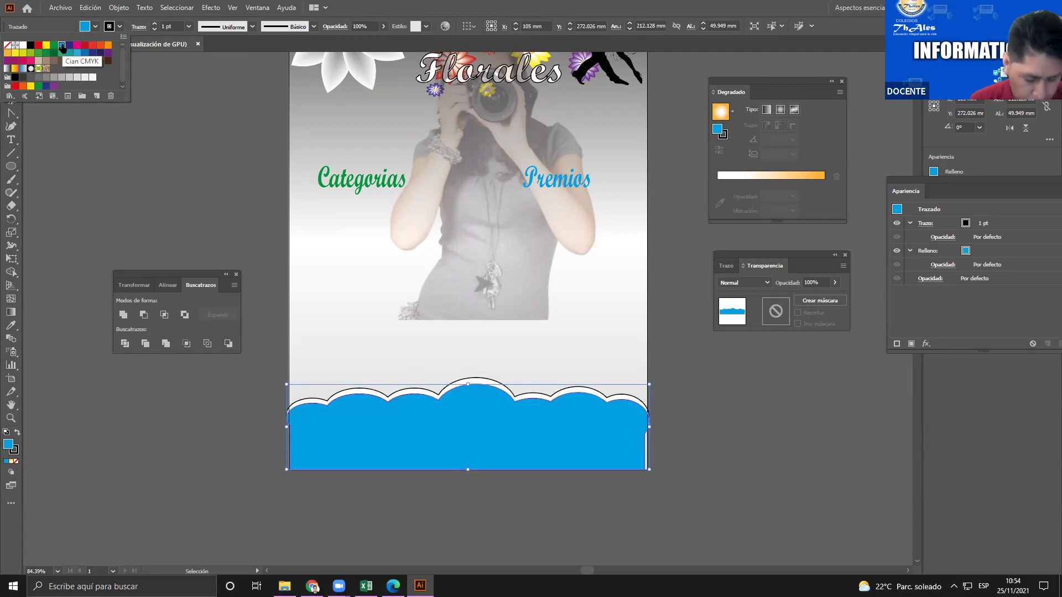
click(120, 26)
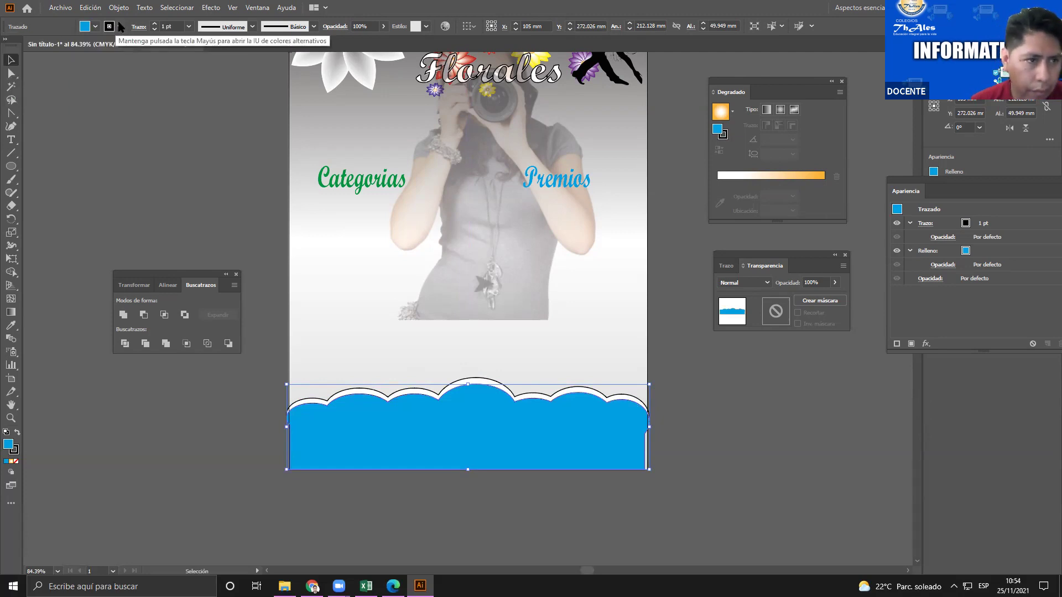
click(120, 26)
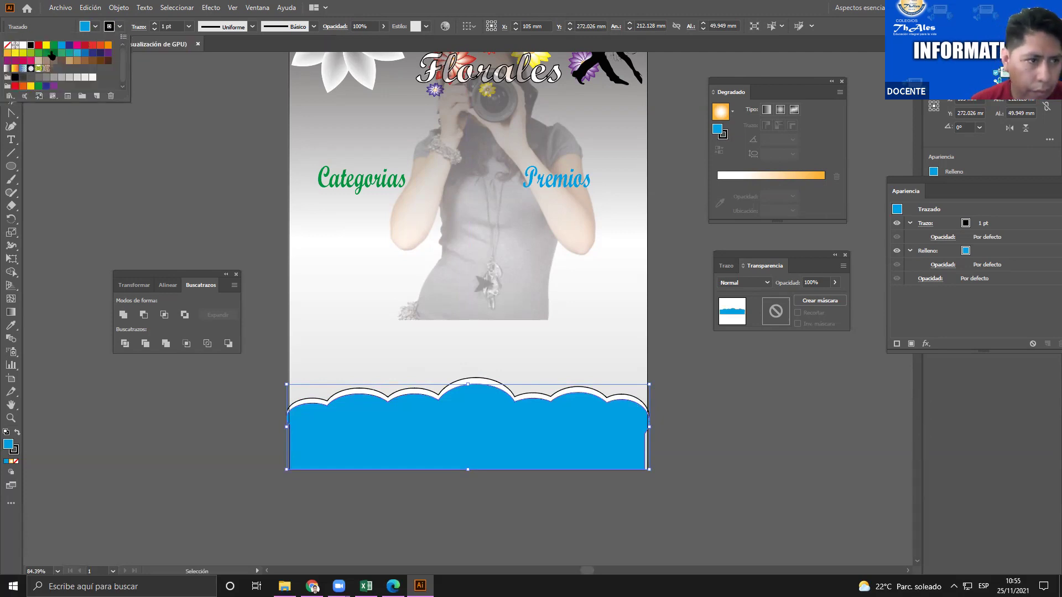
click(7, 45)
click(716, 468)
click(678, 450)
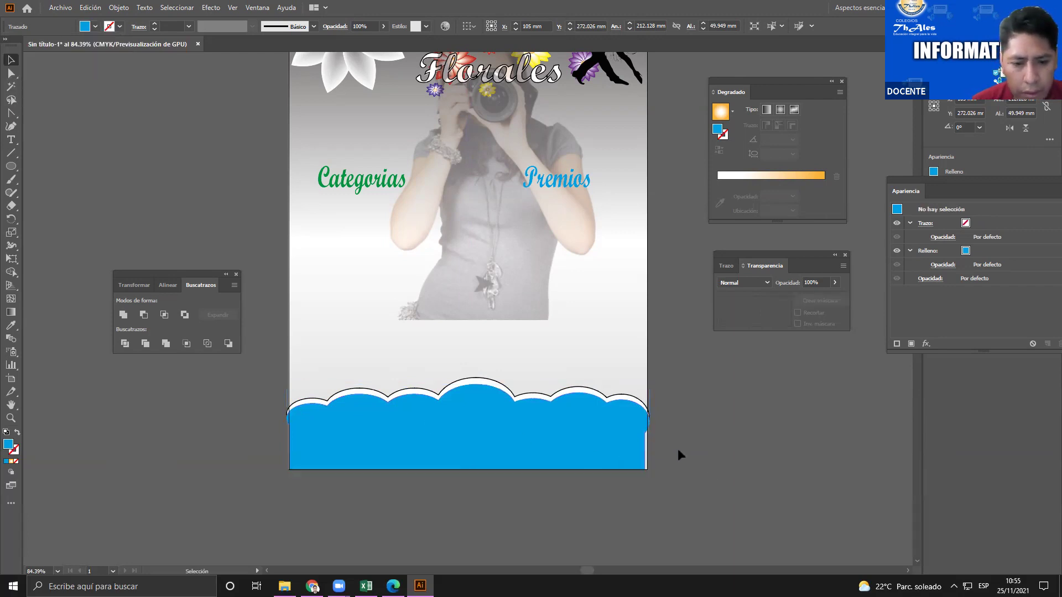
Move the blue cloud shape aside to expose the white one, select the white outline and return the blue shape over it
drag(515, 450, 696, 489)
drag(565, 444, 565, 443)
mouse_move(344, 413)
mouse_down()
mouse_move(344, 401)
mouse_move(344, 412)
mouse_up()
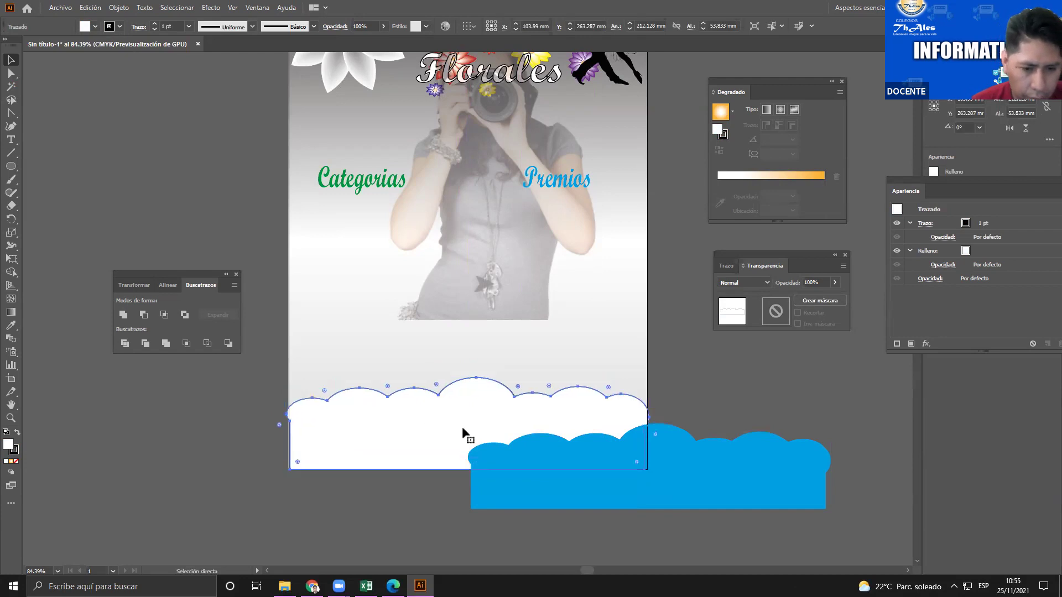
drag(725, 472, 522, 433)
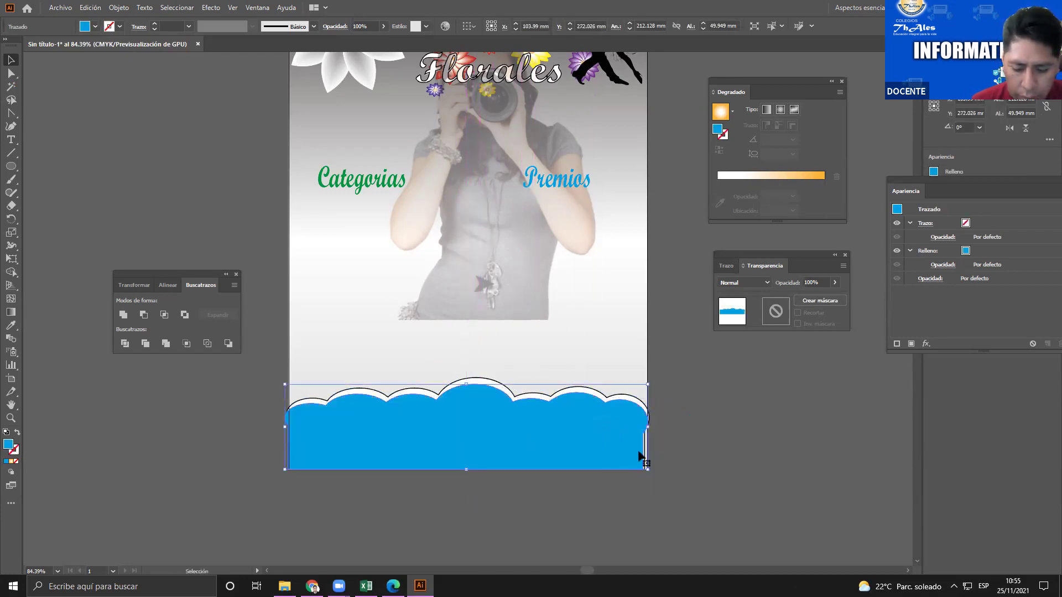
click(699, 456)
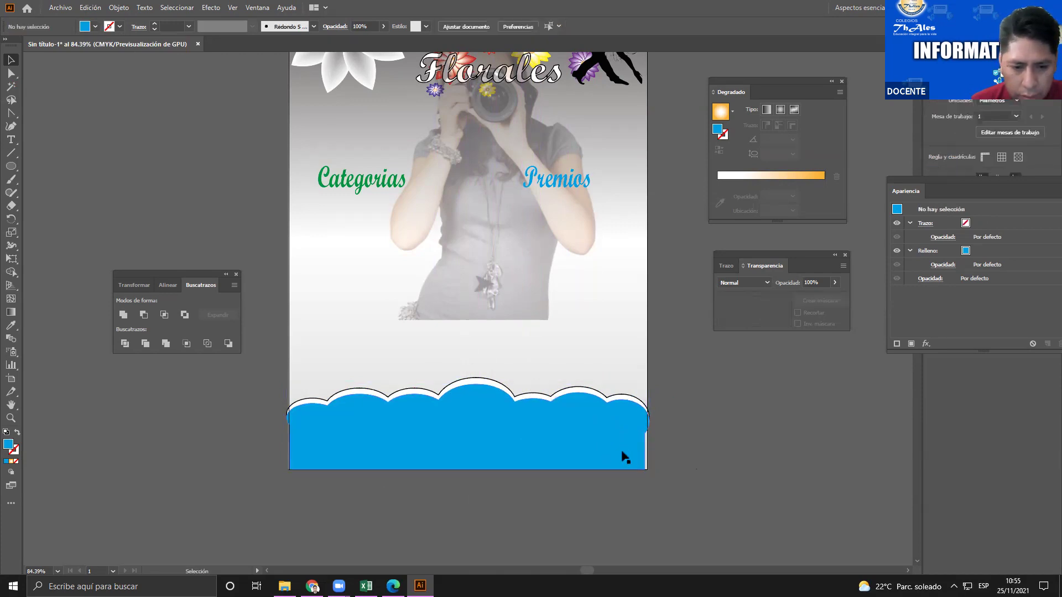
Nudge the blue cloud shape slightly right and up over the white one
click(622, 457)
key(Right)
key(Right)
key(Up)
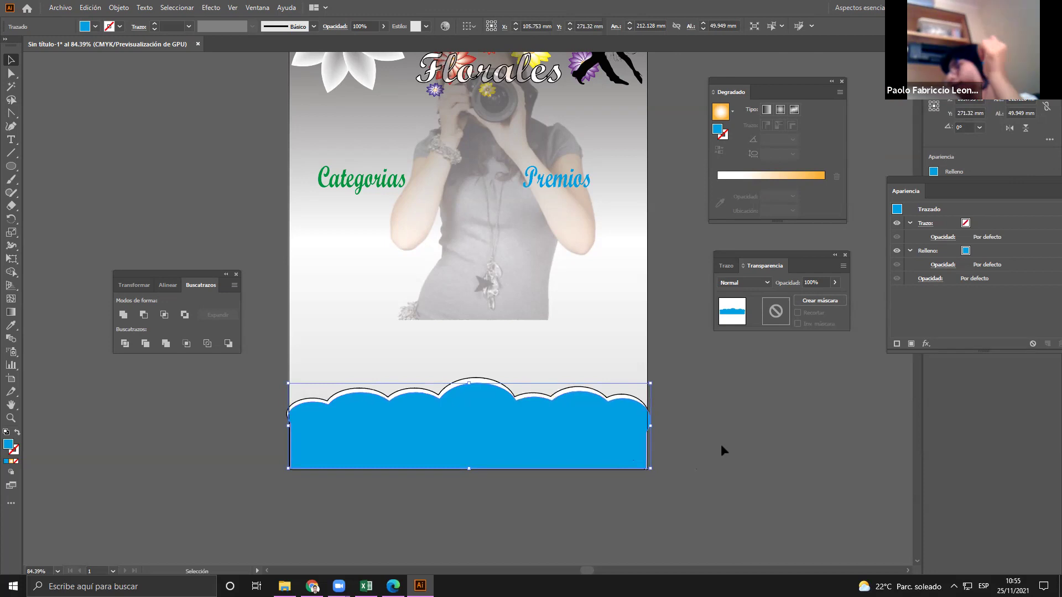
Move the blue cloud shape off to the side and select the white cloud shape underneath
drag(628, 445, 816, 457)
click(333, 404)
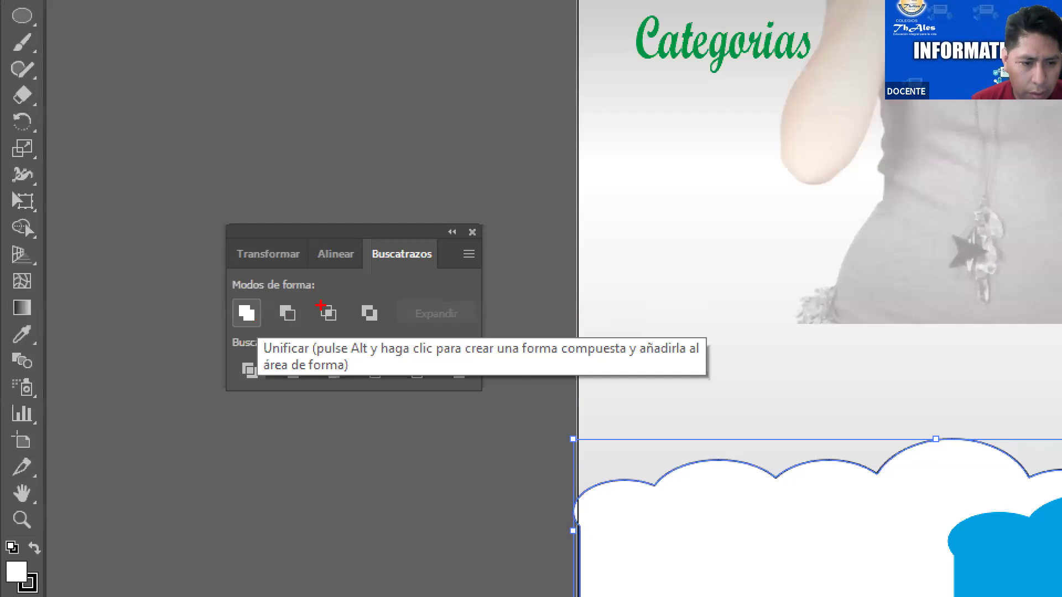
drag(216, 290, 128, 319)
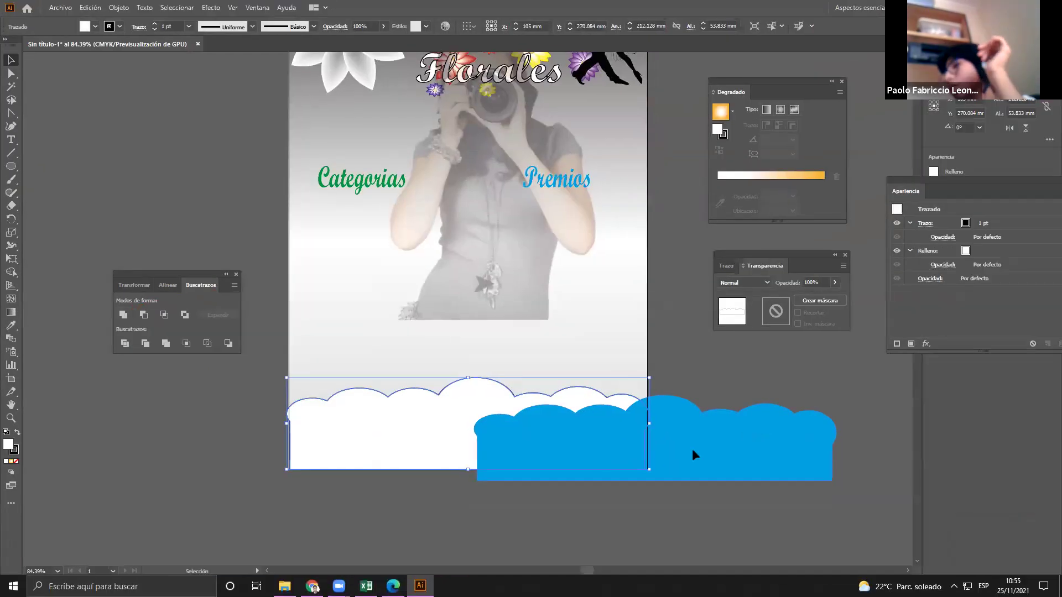
Return the blue cloud shape over the white one, nudge it slightly down and to the right, and deselect it
drag(718, 446, 515, 429)
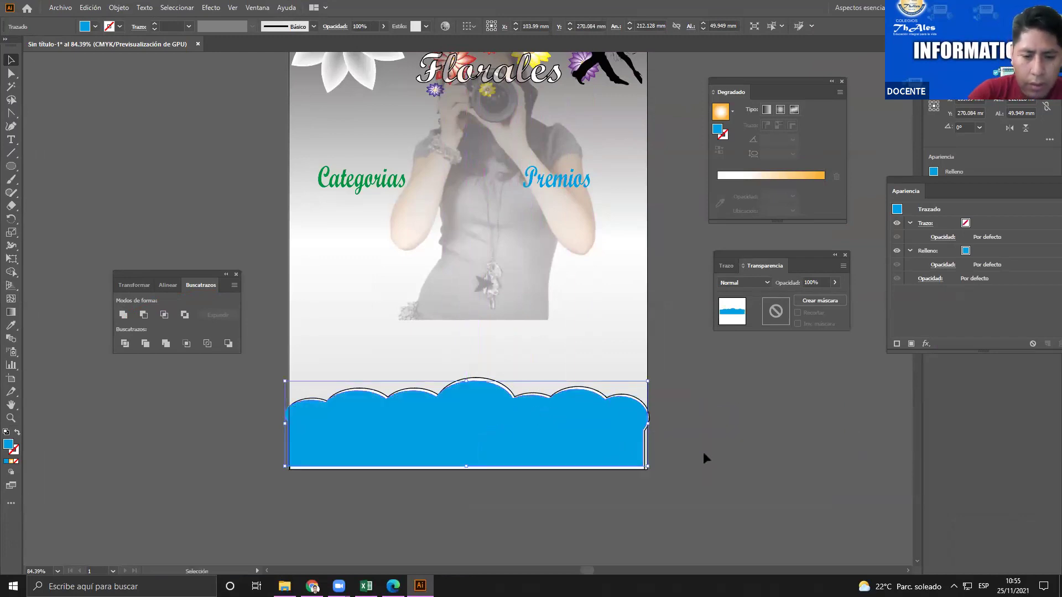
key(Down)
key(Down)
key(Down)
key(Right)
key(Right)
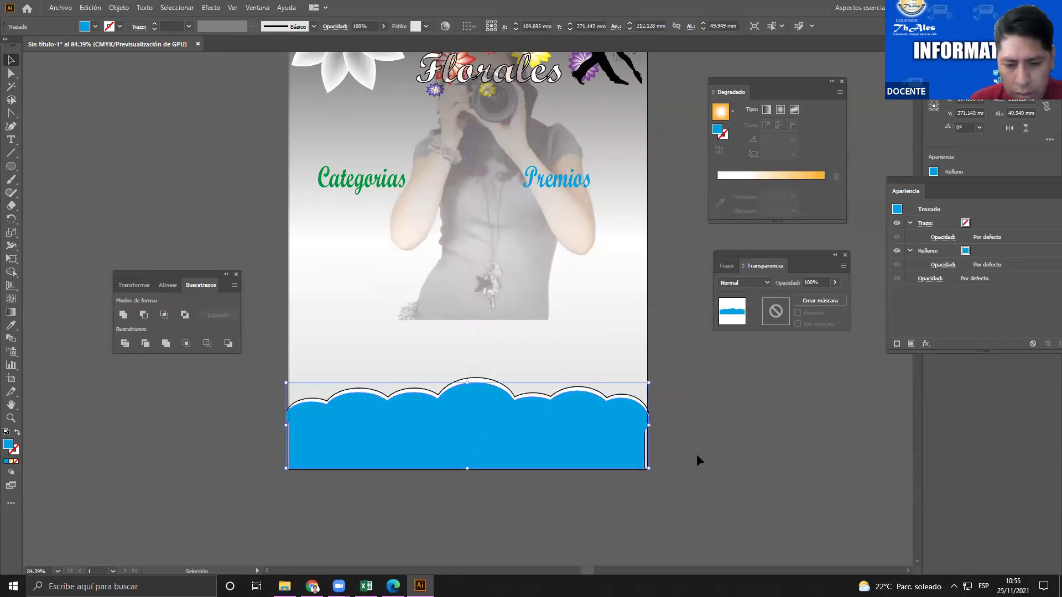
click(695, 453)
Move the faded photographer image down and to the right so its base sits behind the cloud footer
scroll(669, 437, up, 3)
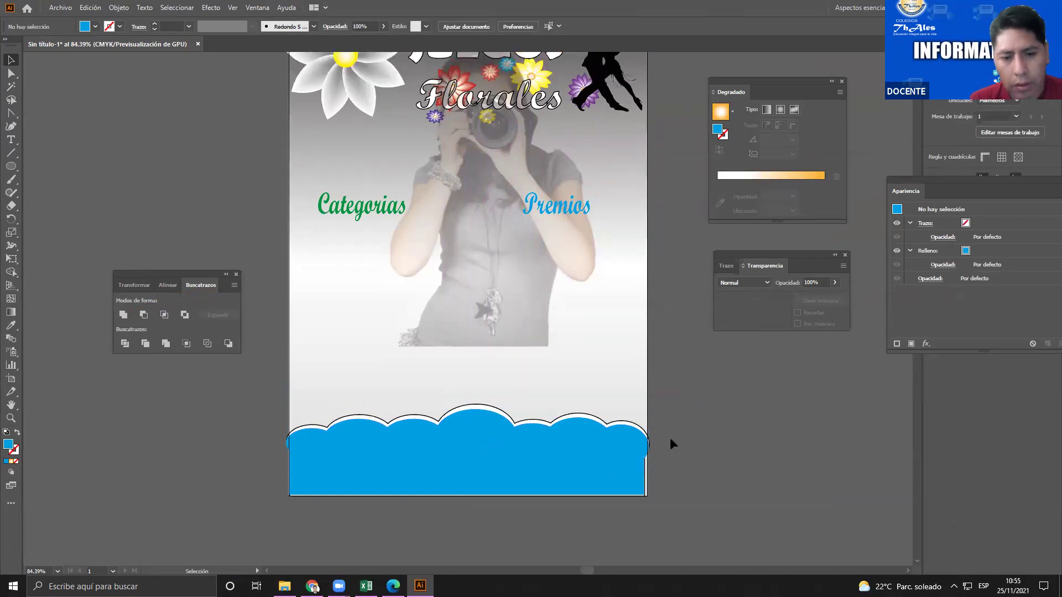
drag(533, 343, 572, 420)
click(660, 423)
scroll(656, 424, down, 1)
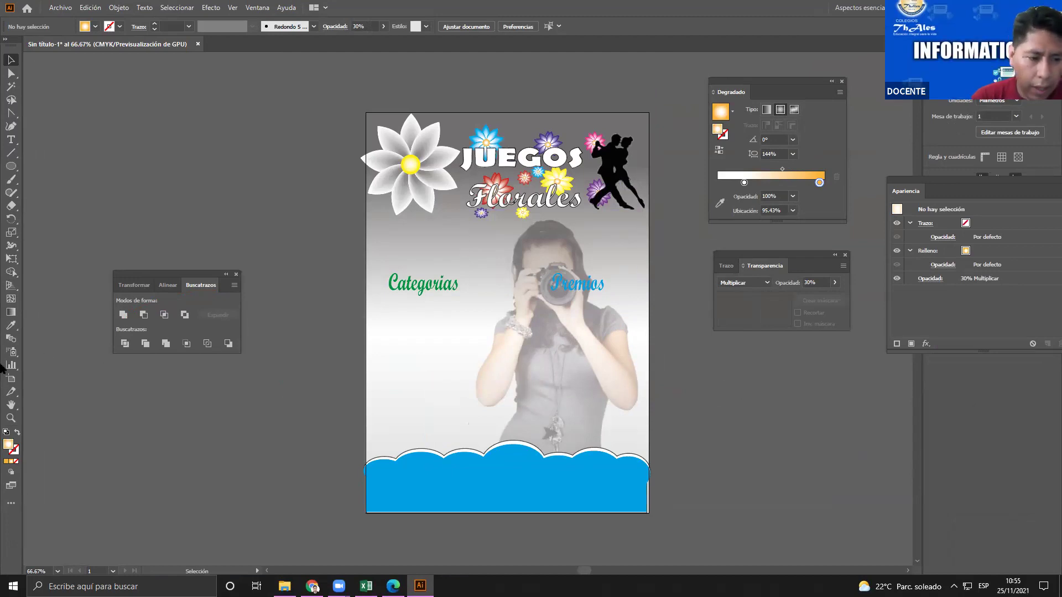
Look up Buscatrazos among the available windows and locate its Unificar shape mode
click(257, 8)
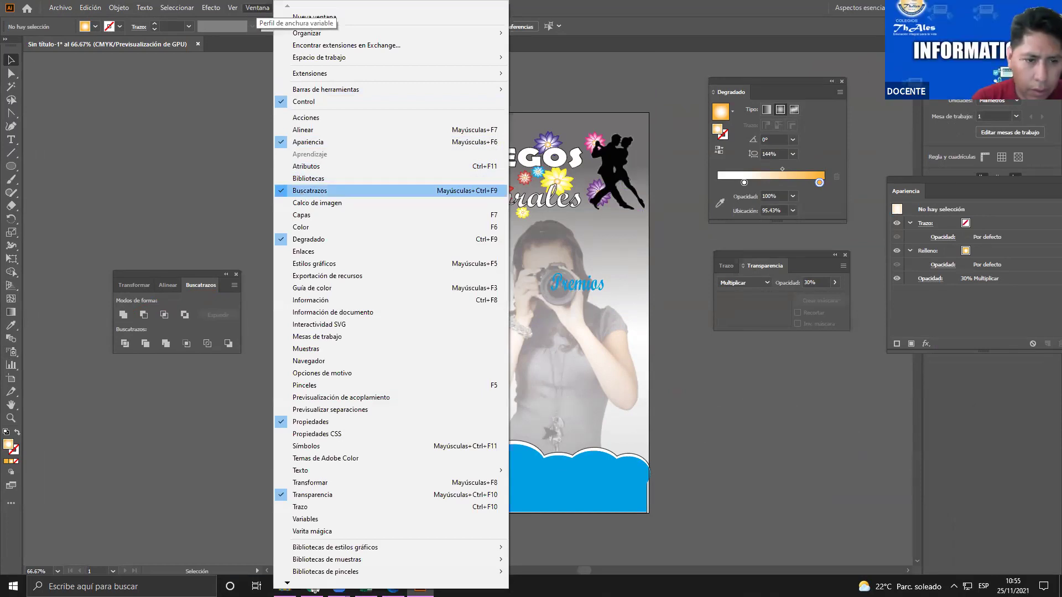
key(ctrl+1)
drag(374, 145, 199, 289)
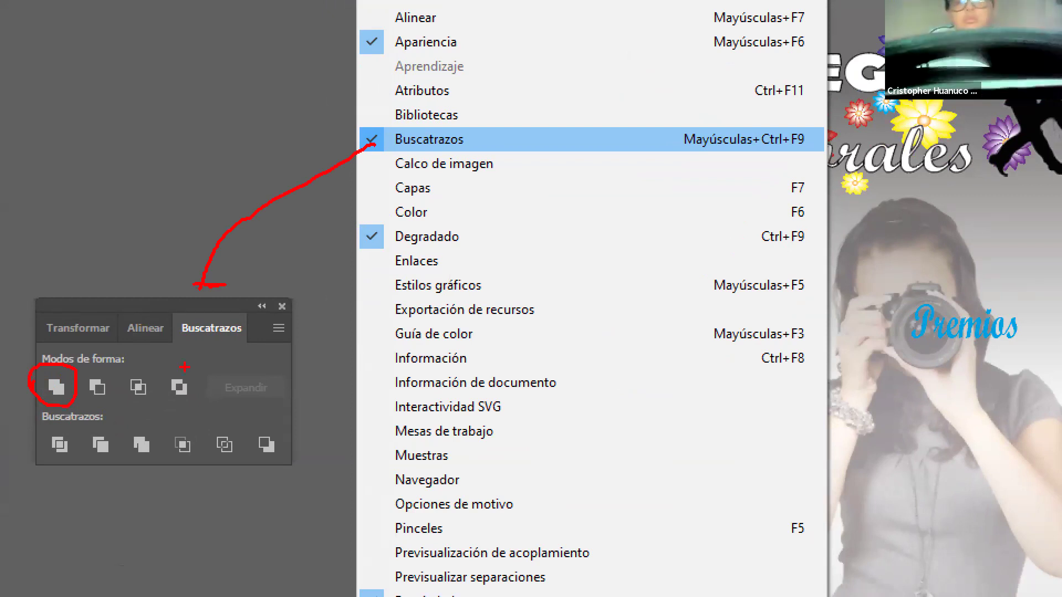
mouse_move(217, 239)
mouse_down()
mouse_move(50, 311)
mouse_move(43, 334)
mouse_up()
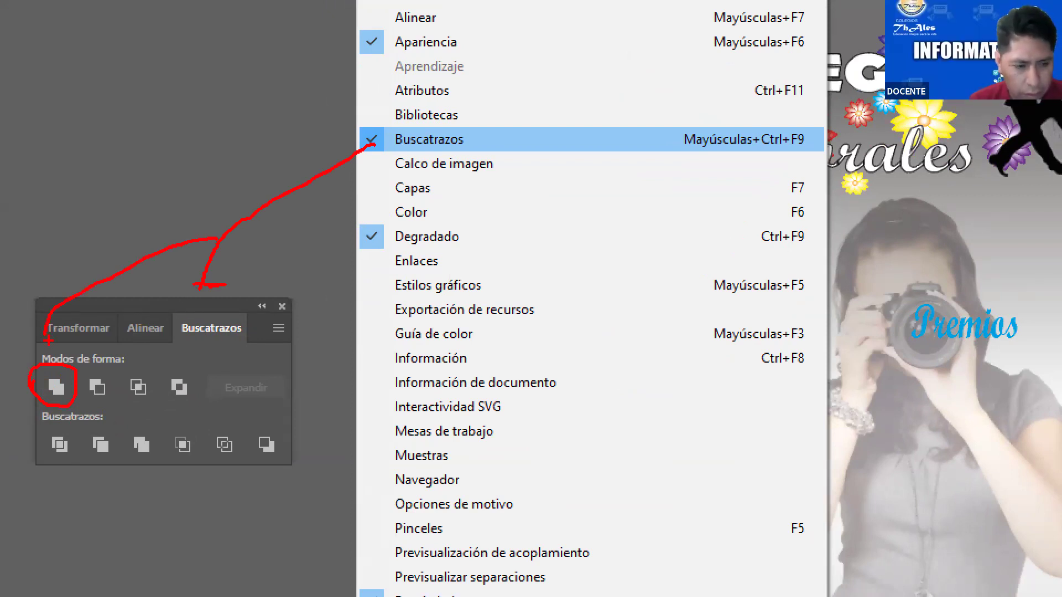
key(Escape)
click(632, 483)
click(717, 465)
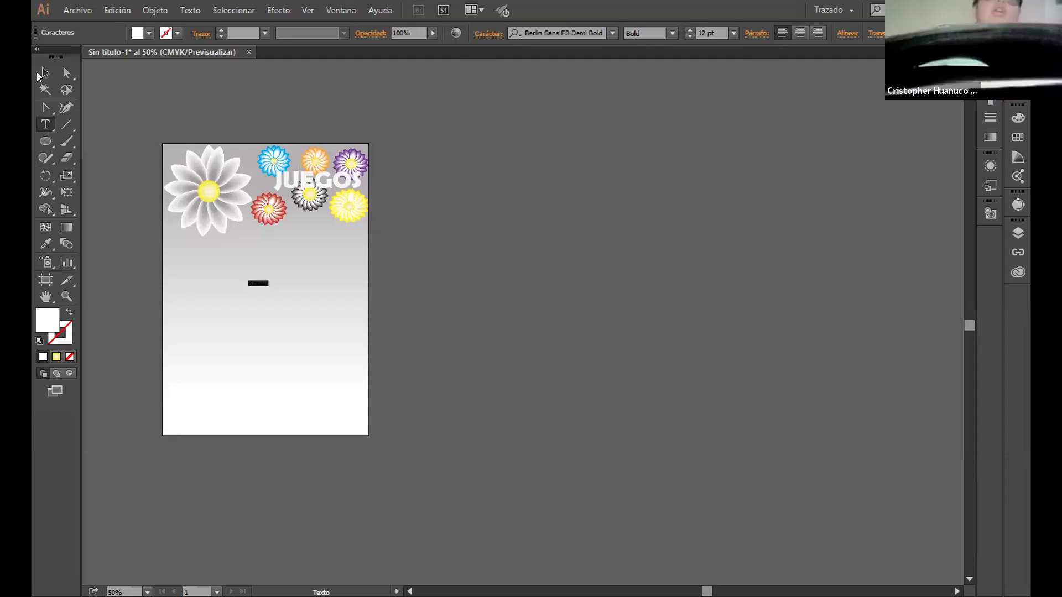
Enlarge the small FLORALES text to 83.12 pt and set its font to Berlin Sans FB
click(40, 74)
mouse_move(269, 286)
mouse_down()
mouse_move(296, 289)
mouse_move(337, 324)
mouse_move(358, 323)
mouse_up()
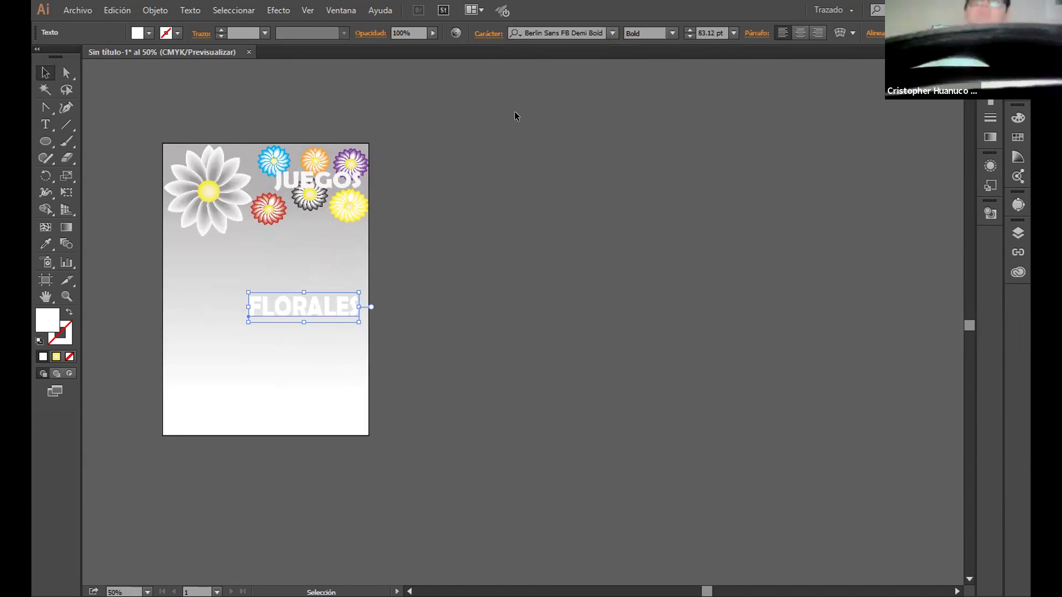
click(553, 33)
key(BackSpace)
key(Return)
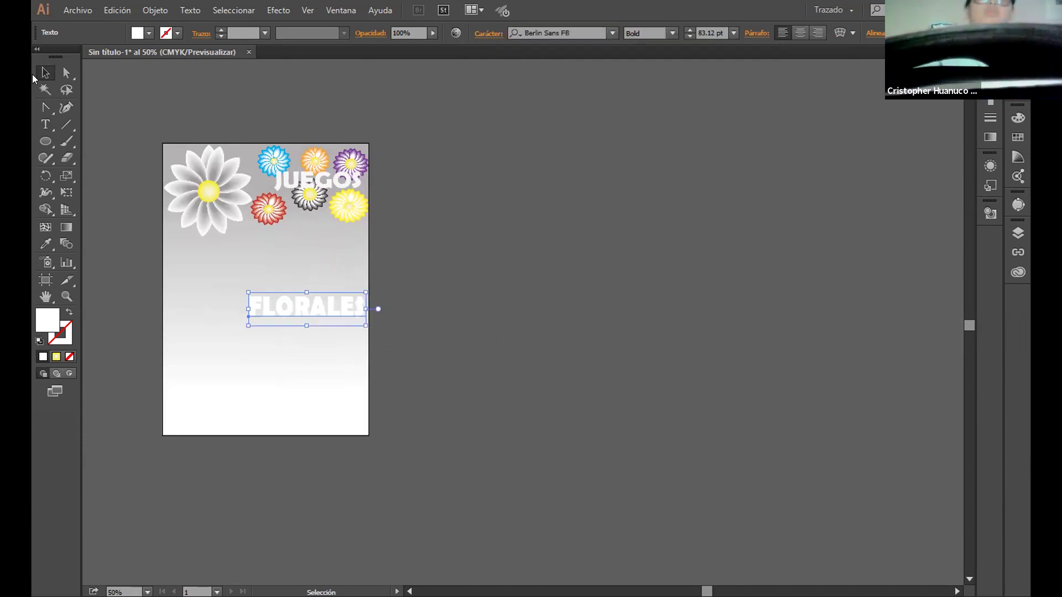
Filter the fonts by "scr" and set the FLORALES text to Script MT Bold
click(612, 29)
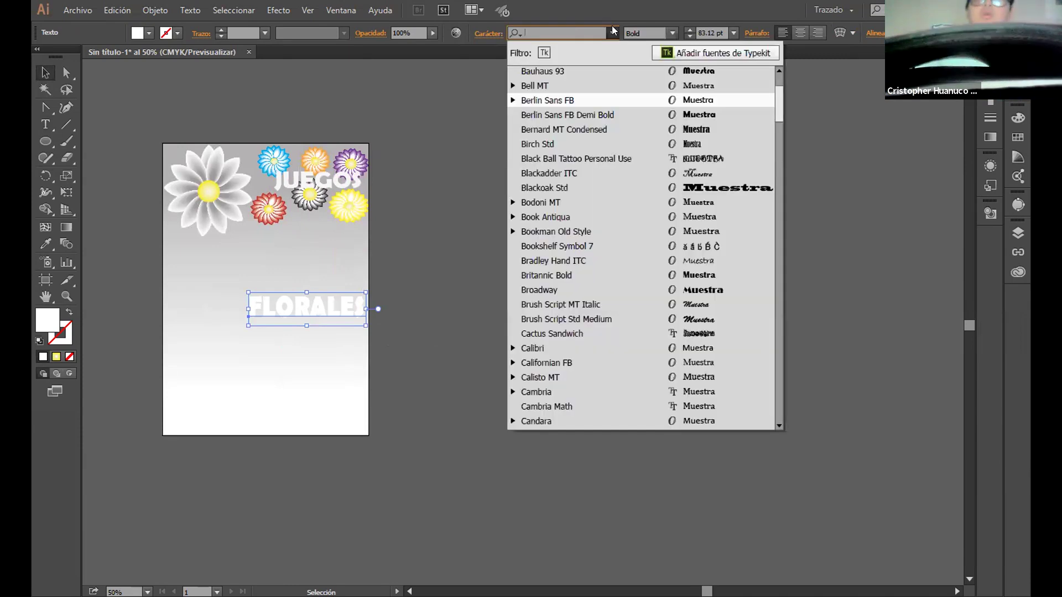
click(613, 29)
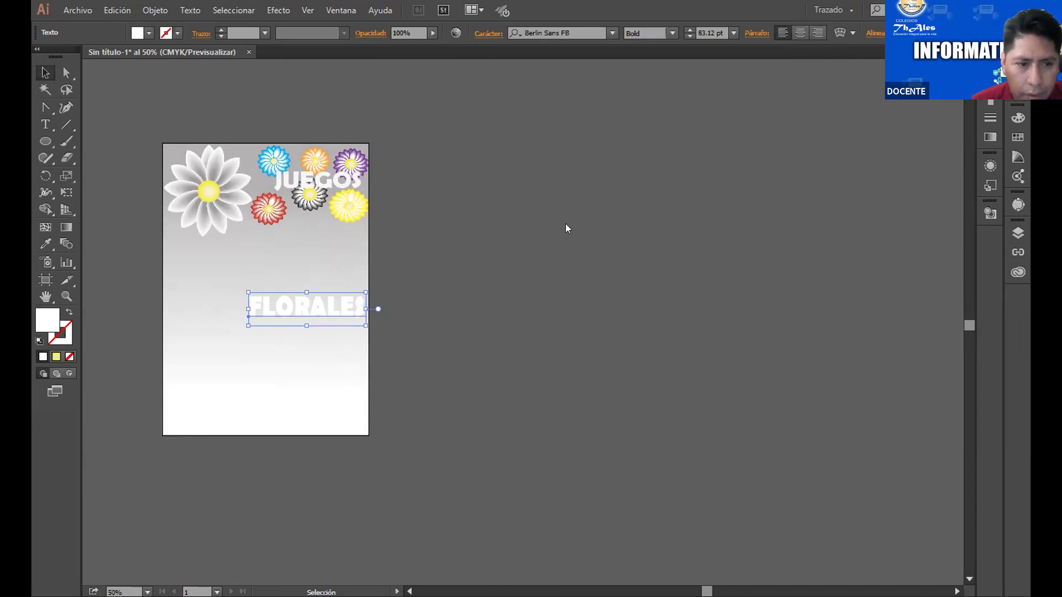
scroll(566, 223, down, 10)
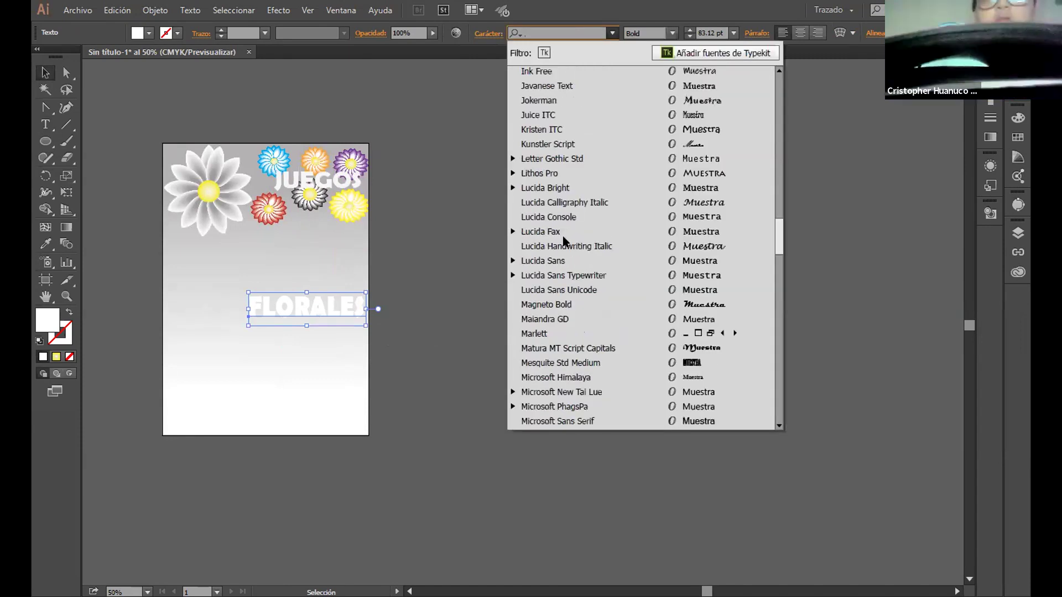
scroll(564, 238, down, 10)
scroll(561, 236, down, 15)
scroll(560, 236, up, 3)
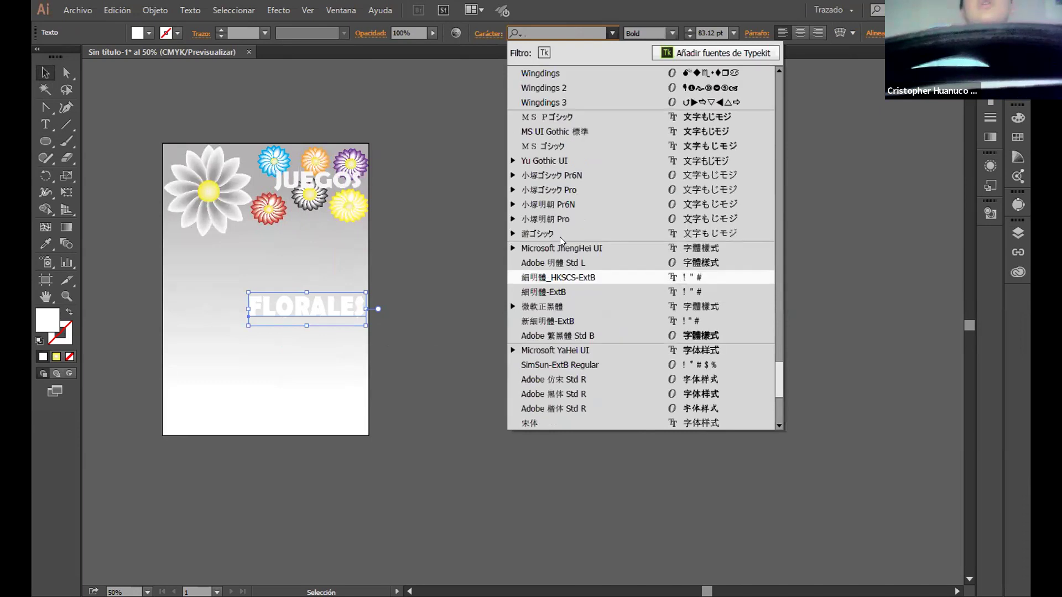
scroll(555, 256, up, 3)
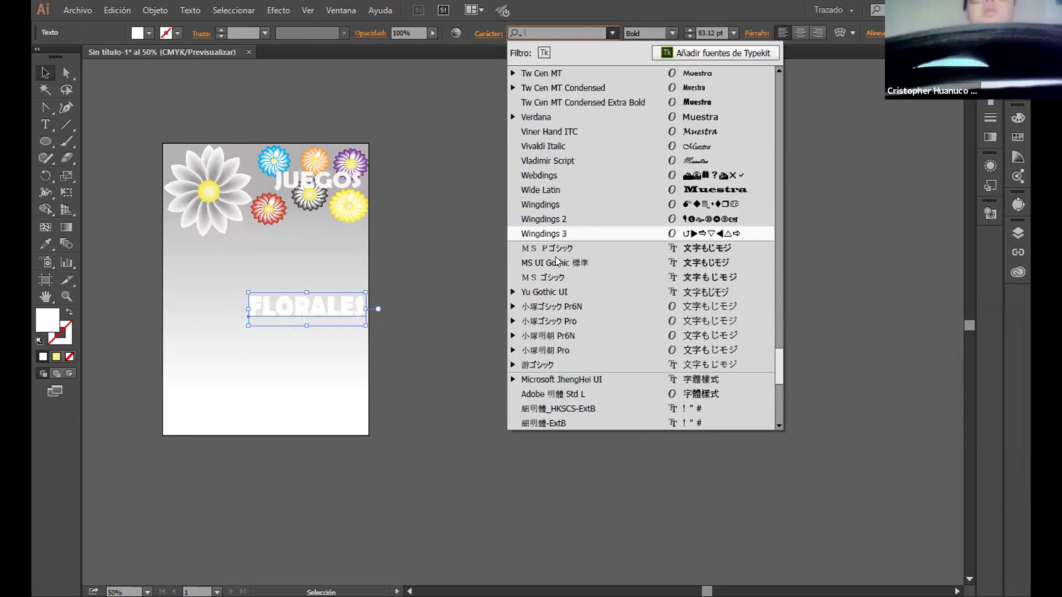
scroll(556, 256, down, 12)
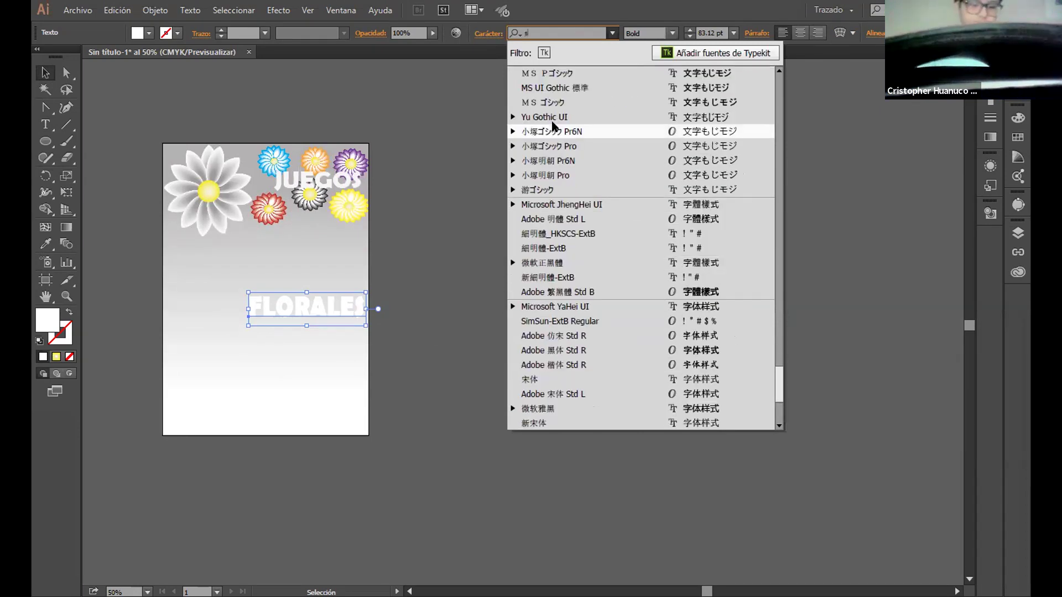
text(scr)
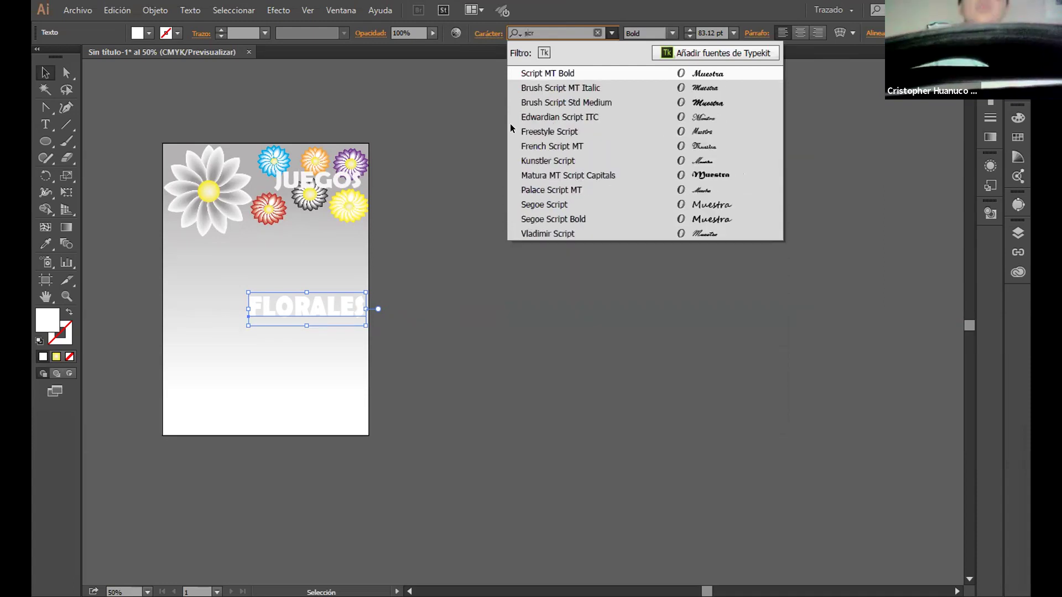
key(Return)
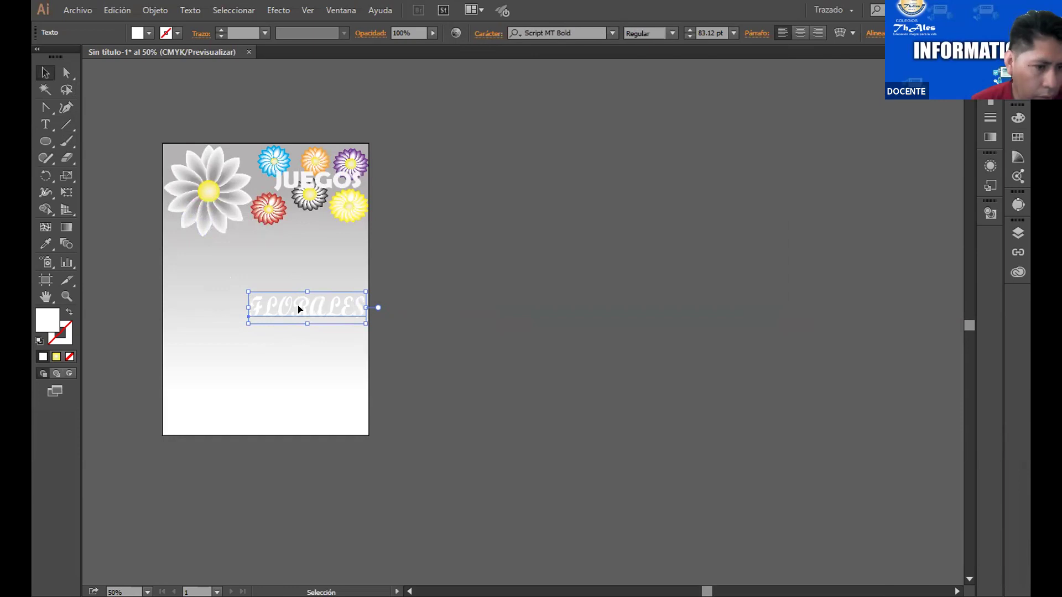
Give the FLORALES text a 1 pt black stroke and place it below JUEGOS over the lower row of flowers
click(165, 27)
click(69, 56)
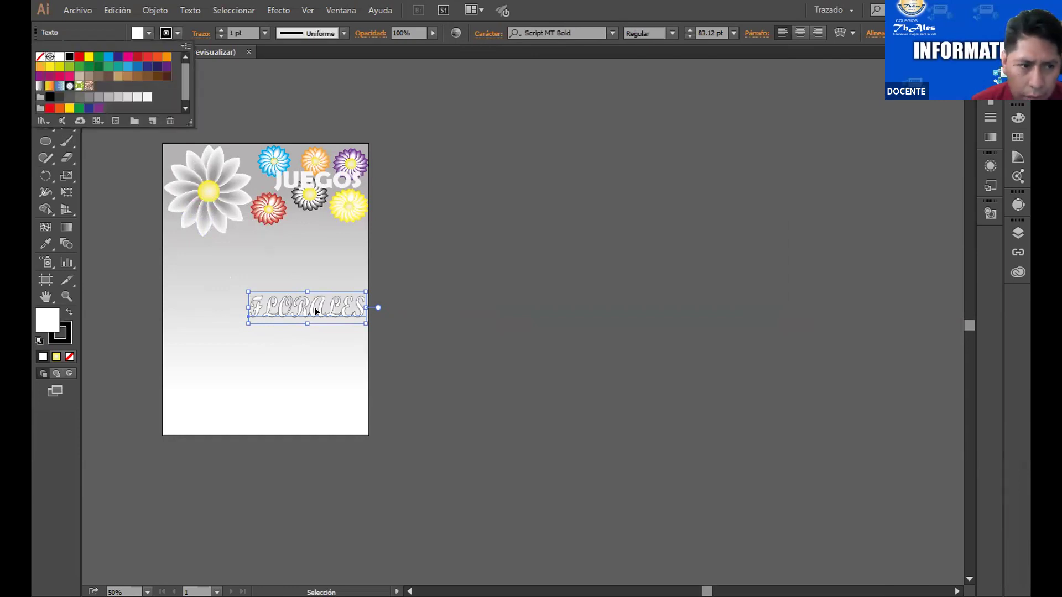
drag(315, 308, 325, 211)
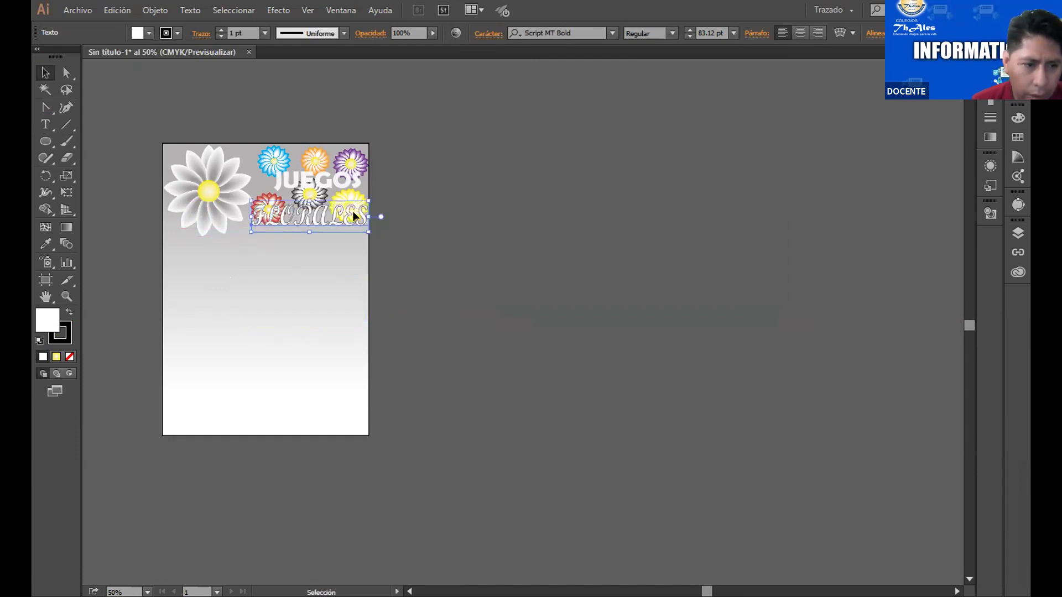
click(401, 238)
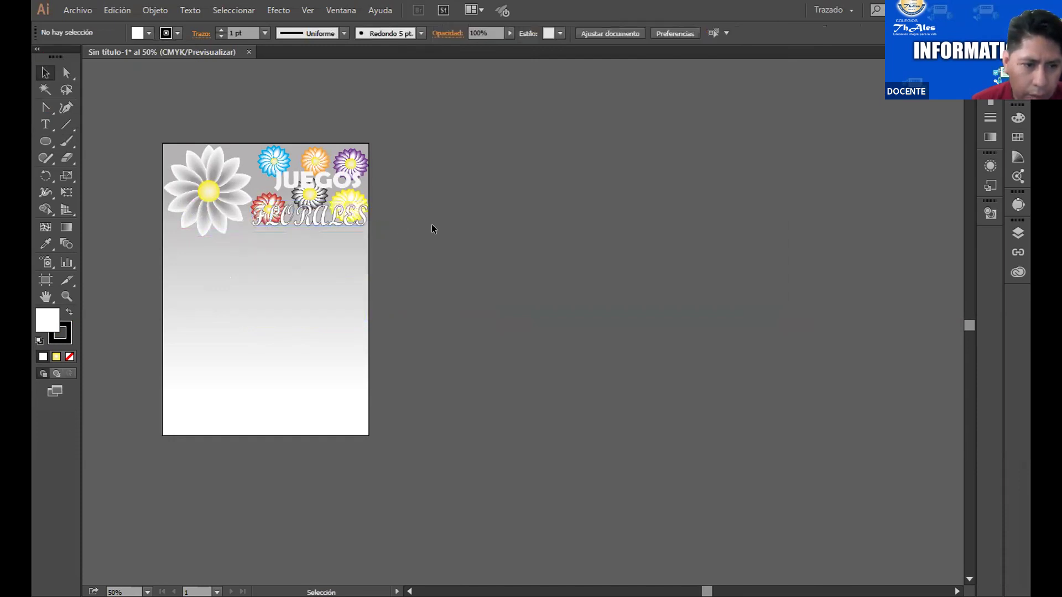
Select the large white flower and scale it down slightly towards the poster's upper-left corner
click(227, 184)
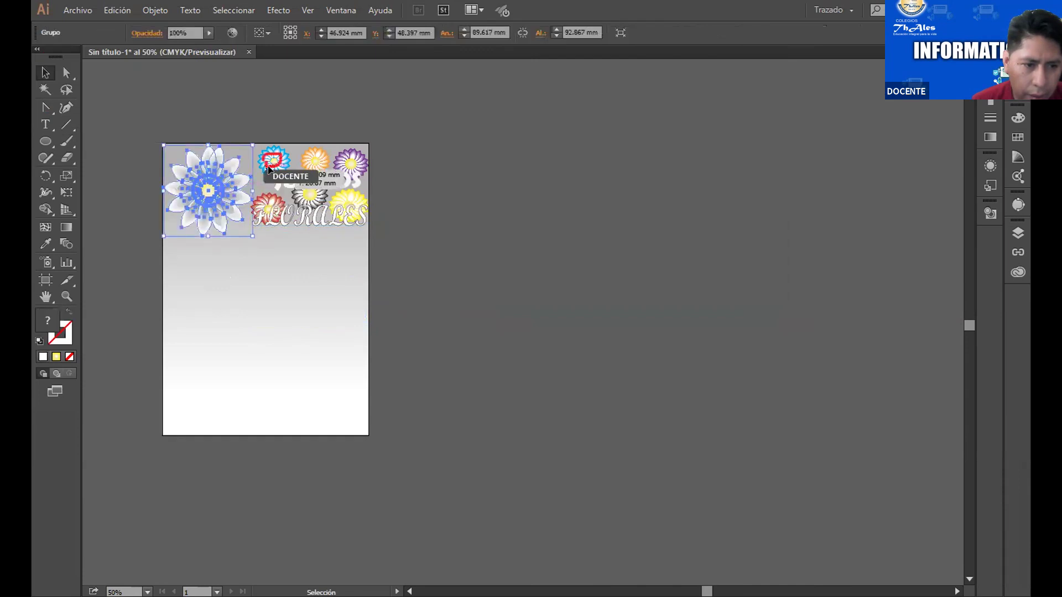
click(270, 161)
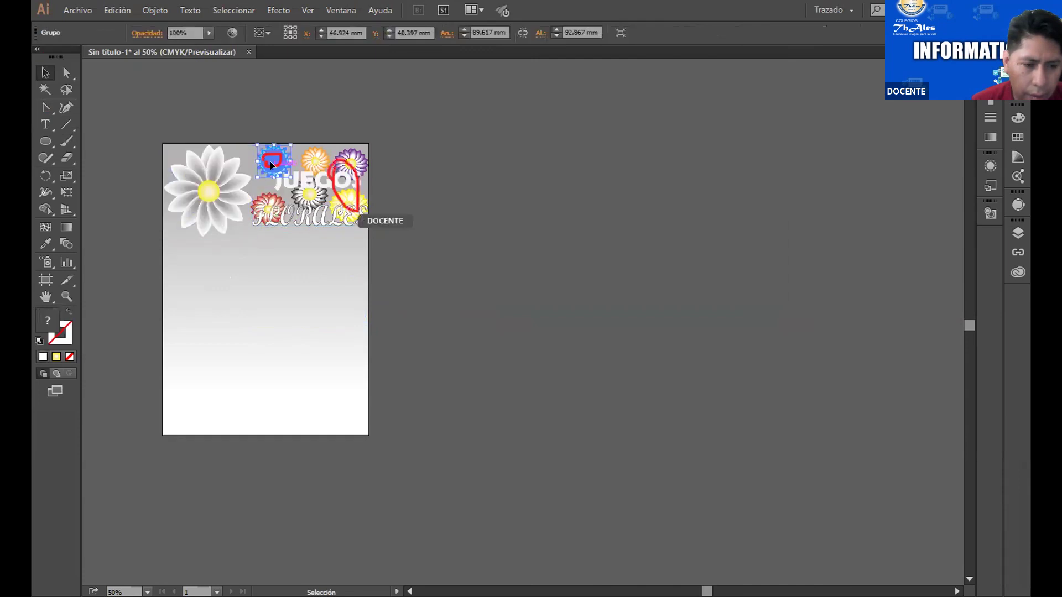
click(231, 234)
drag(250, 233, 243, 227)
Select the small coloured flowers with the JUEGOS and FLORALES texts, scale them down together and deselect them
drag(397, 242, 261, 159)
drag(362, 220, 308, 185)
click(427, 193)
key(ctrl+z)
click(353, 148)
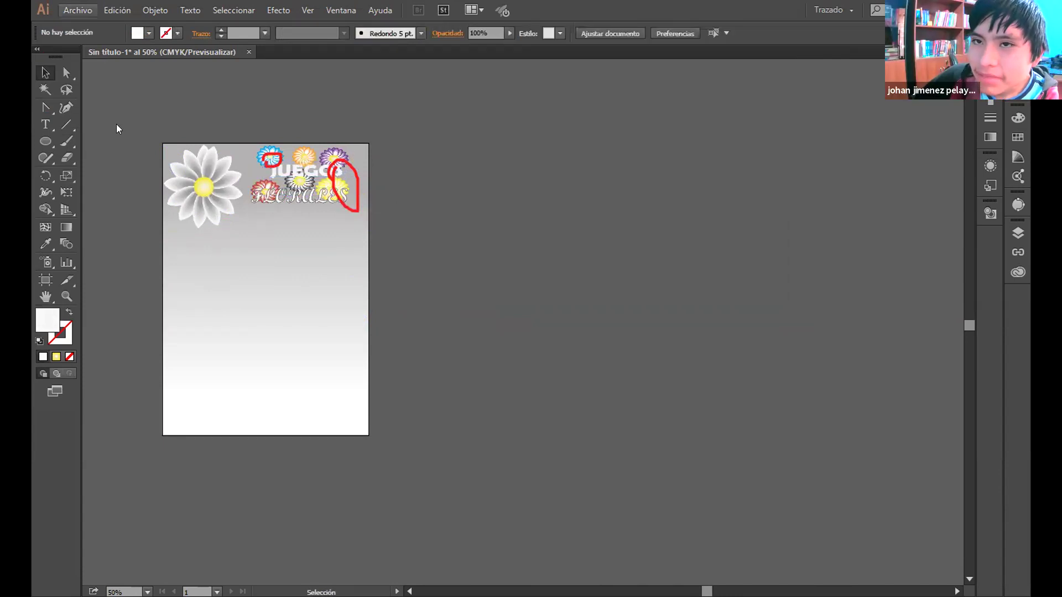
Place the Baile PNG image from the Descargas folder over the poster's upper-right area
click(78, 10)
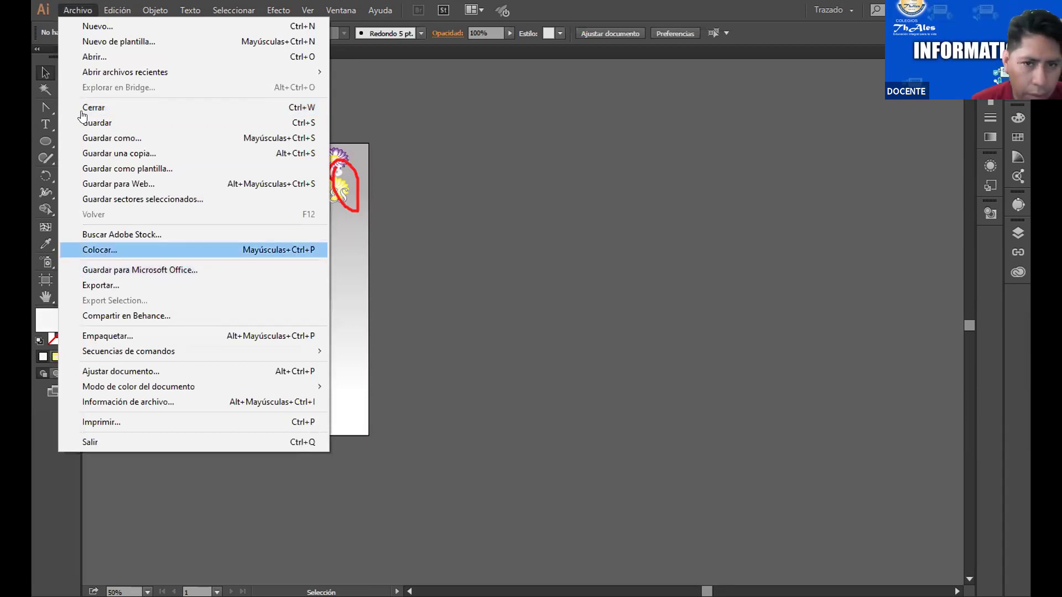
key(Return)
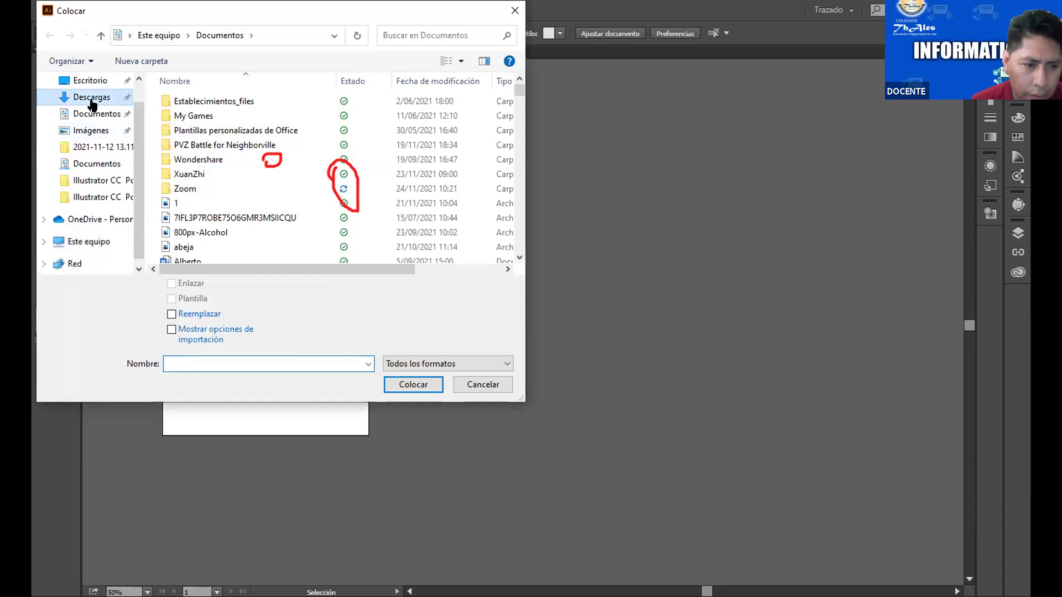
click(92, 99)
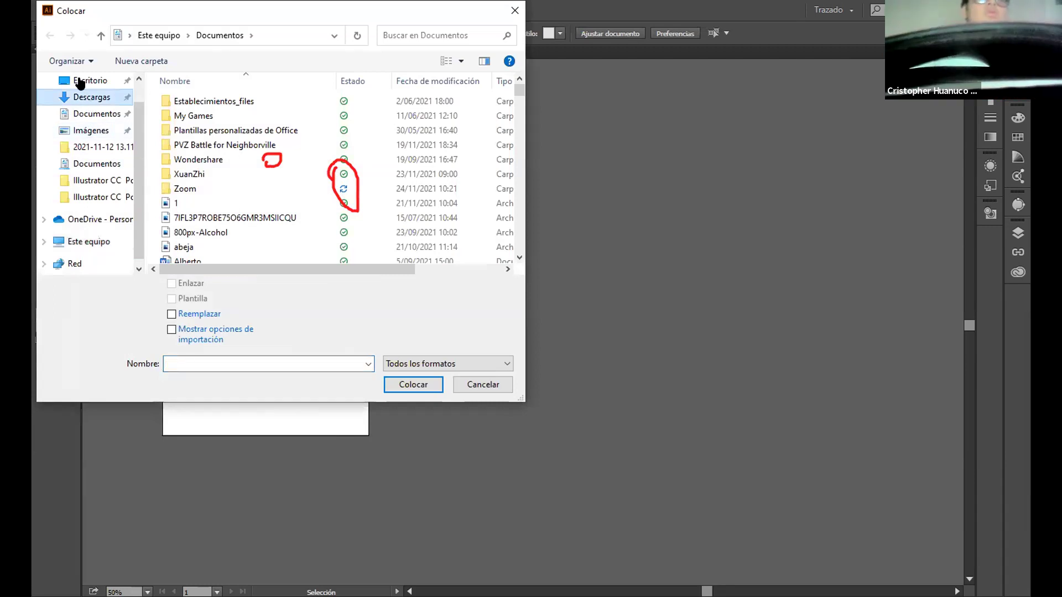
click(80, 81)
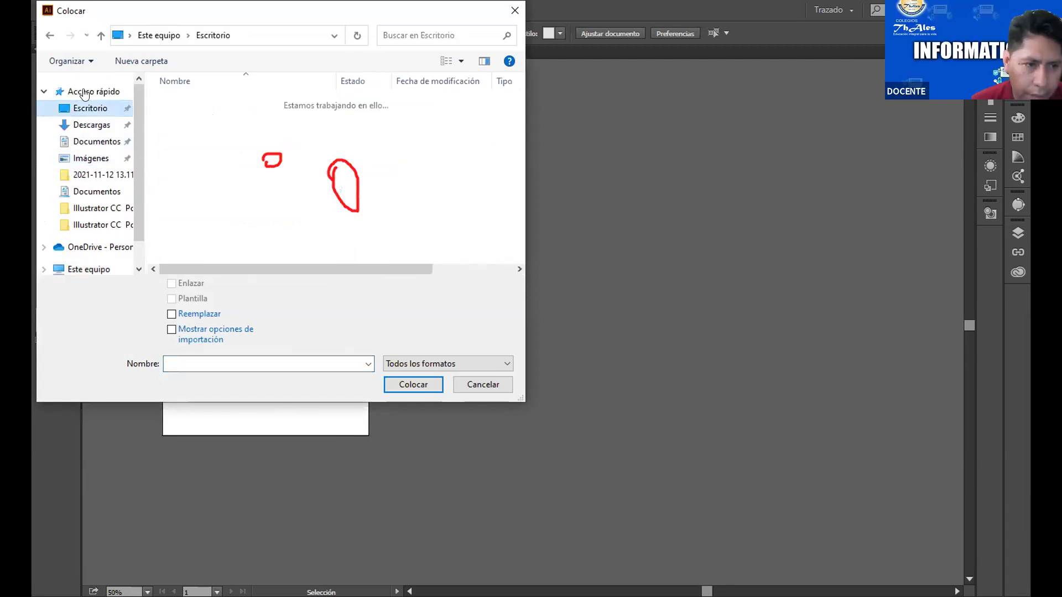
click(84, 93)
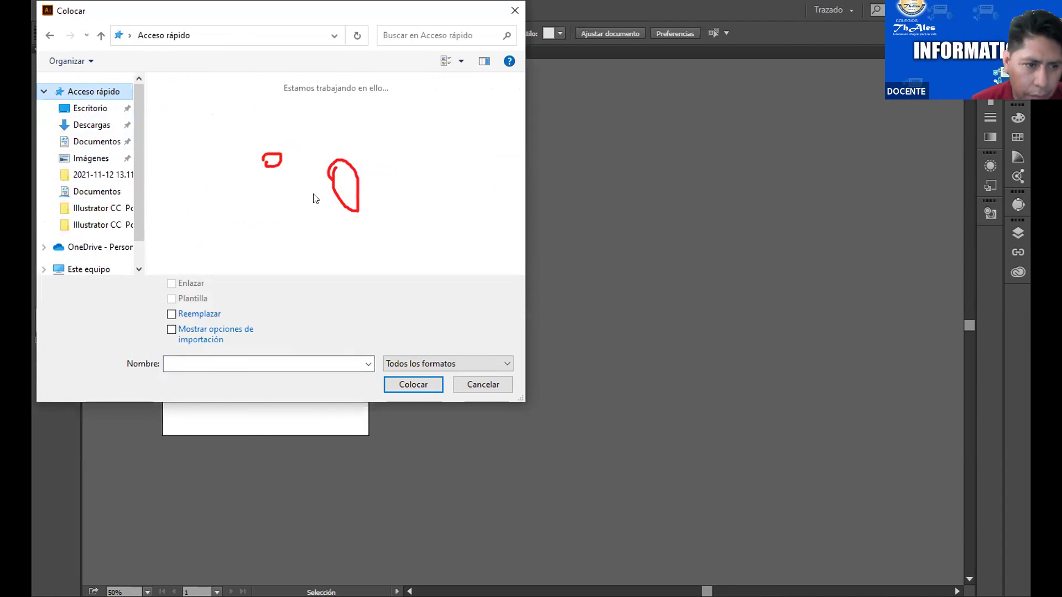
scroll(305, 167, down, 5)
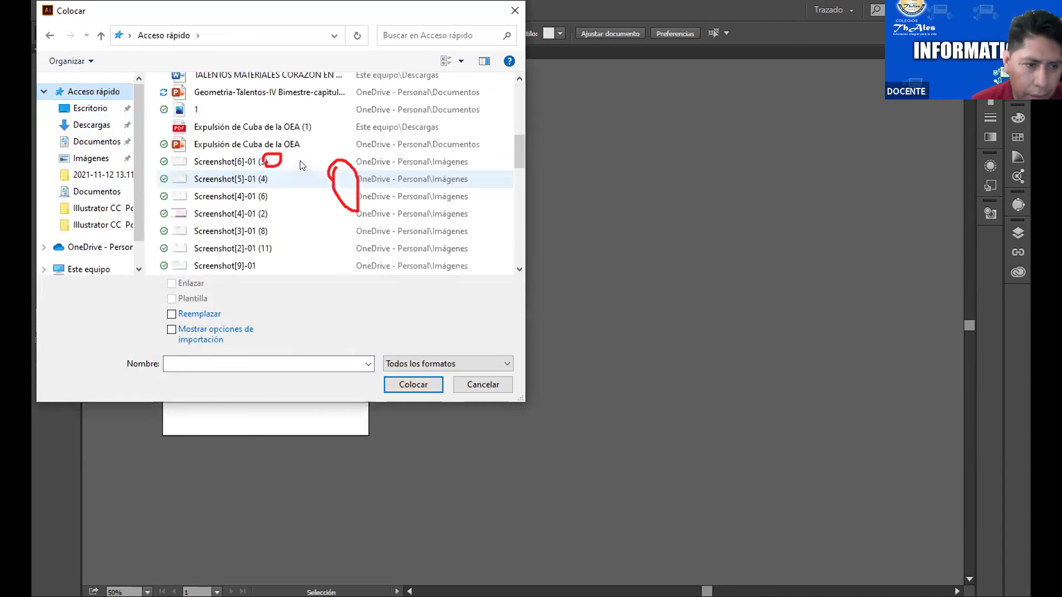
scroll(292, 185, up, 1)
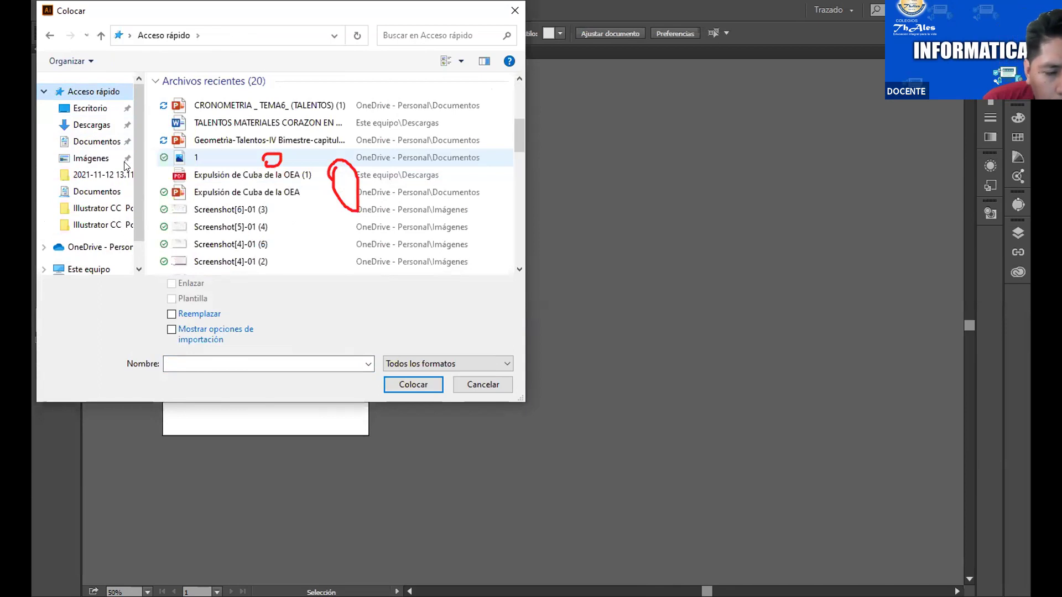
scroll(292, 185, up, 3)
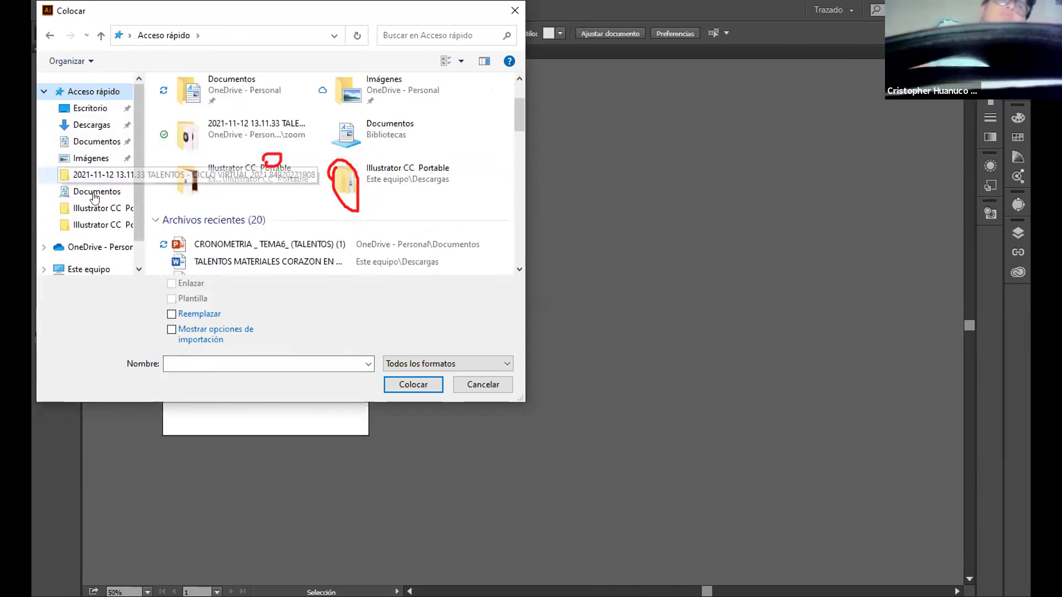
click(115, 127)
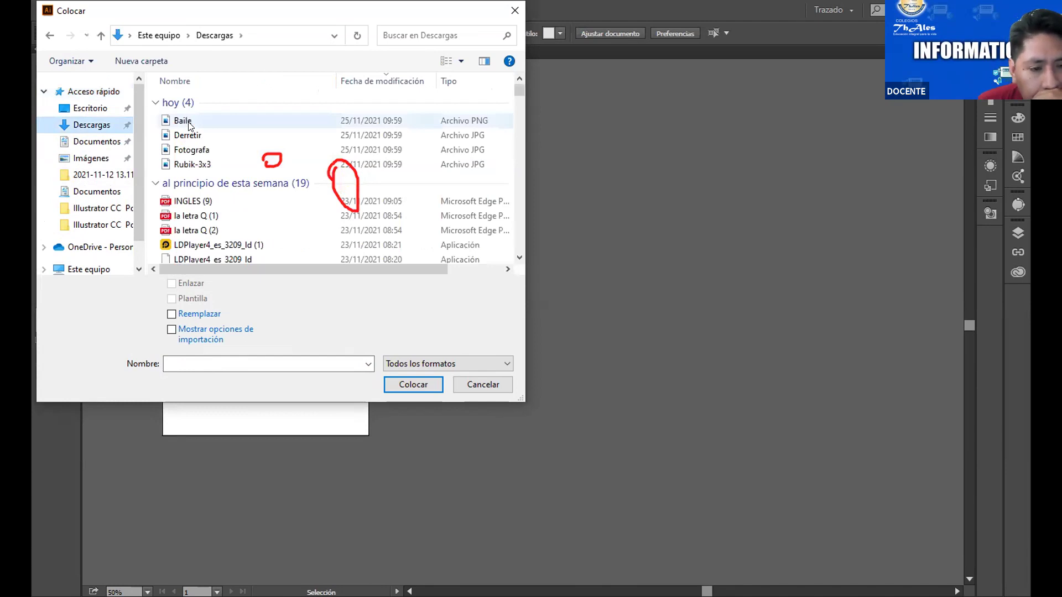
double_click(183, 120)
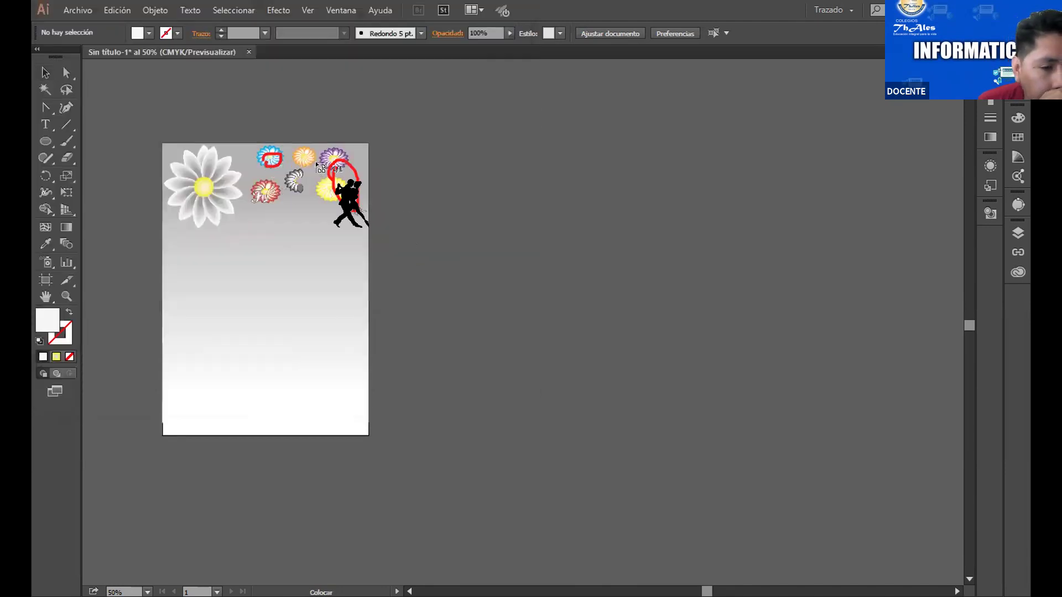
click(304, 123)
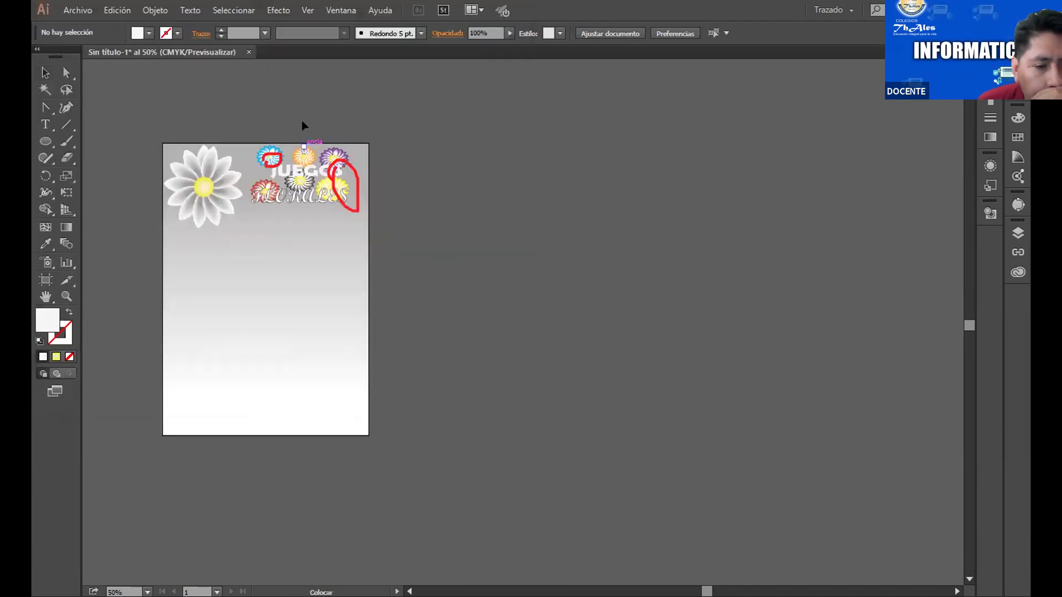
Embed the dancing couple image, scale it down and move it below the JUEGOS FLORALES title, leaving it deselected
drag(432, 205, 518, 132)
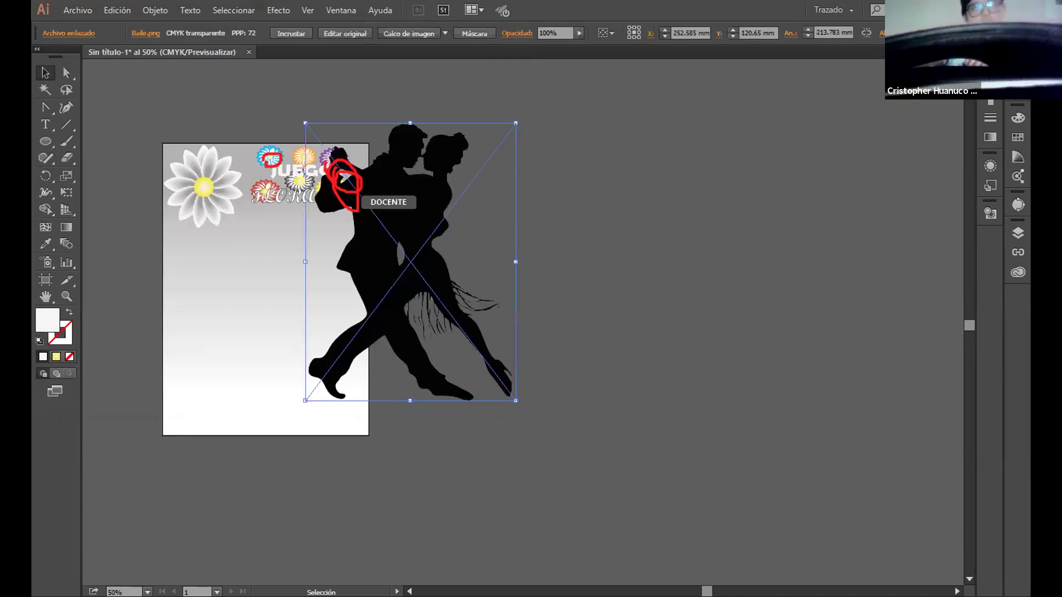
drag(515, 400, 410, 269)
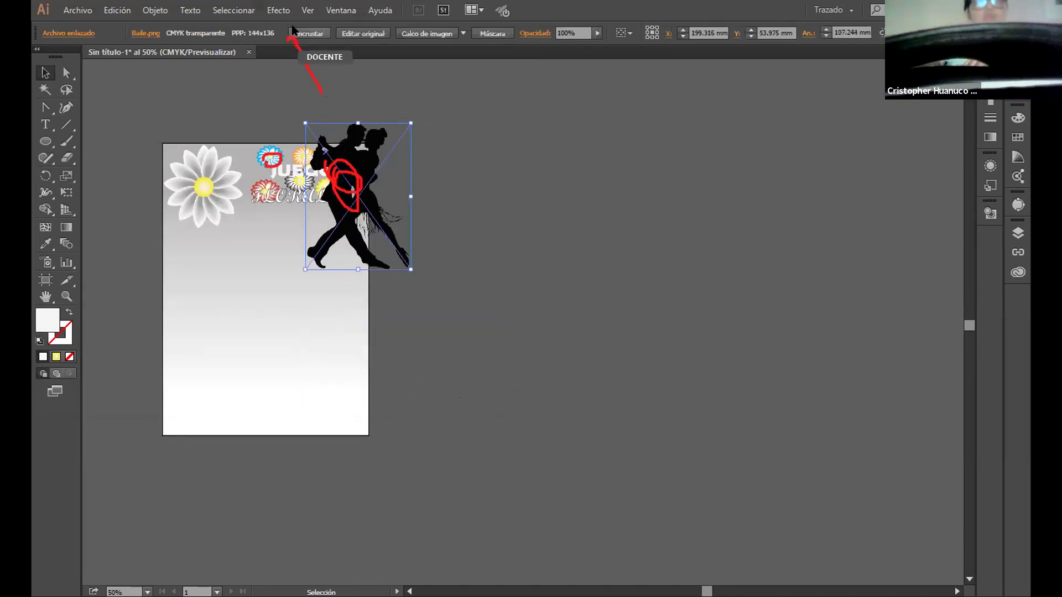
drag(378, 185, 333, 285)
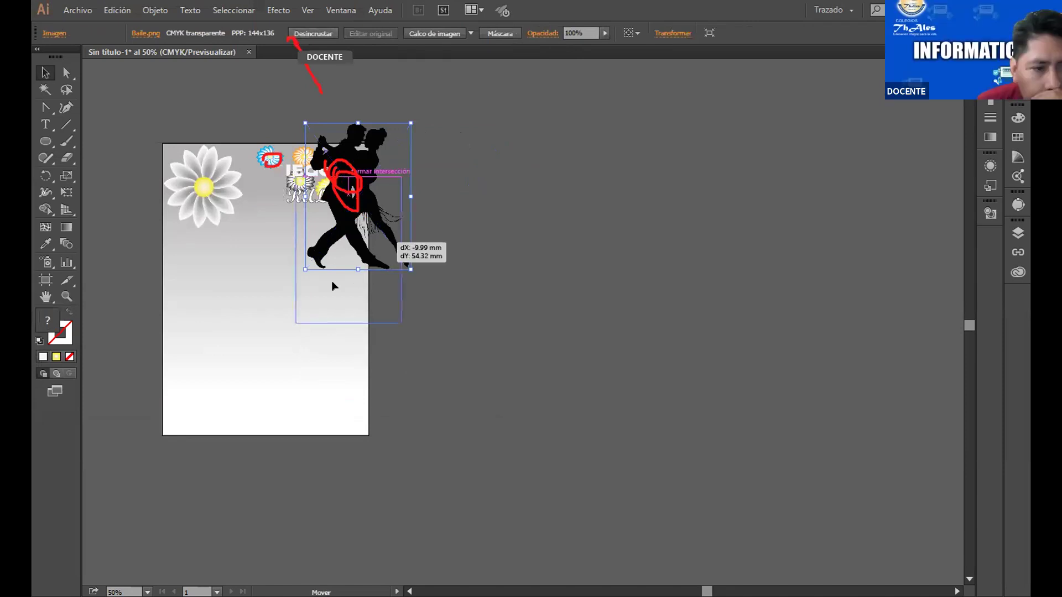
drag(356, 356, 318, 313)
click(370, 190)
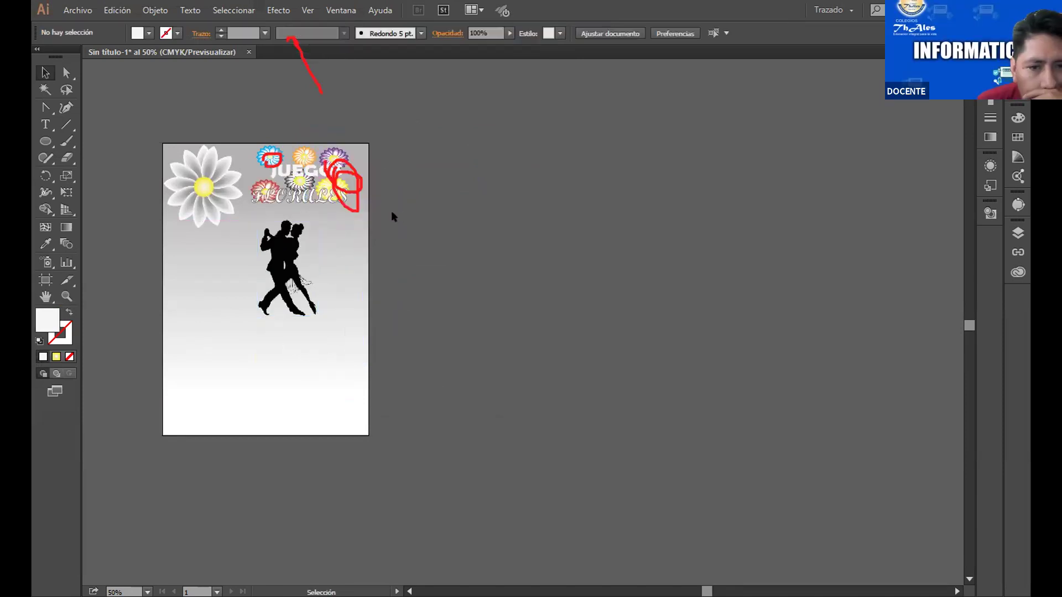
Group the small flowers with the JUEGOS and FLORALES texts and narrow the group to about 70.5 mm wide
drag(247, 148, 347, 187)
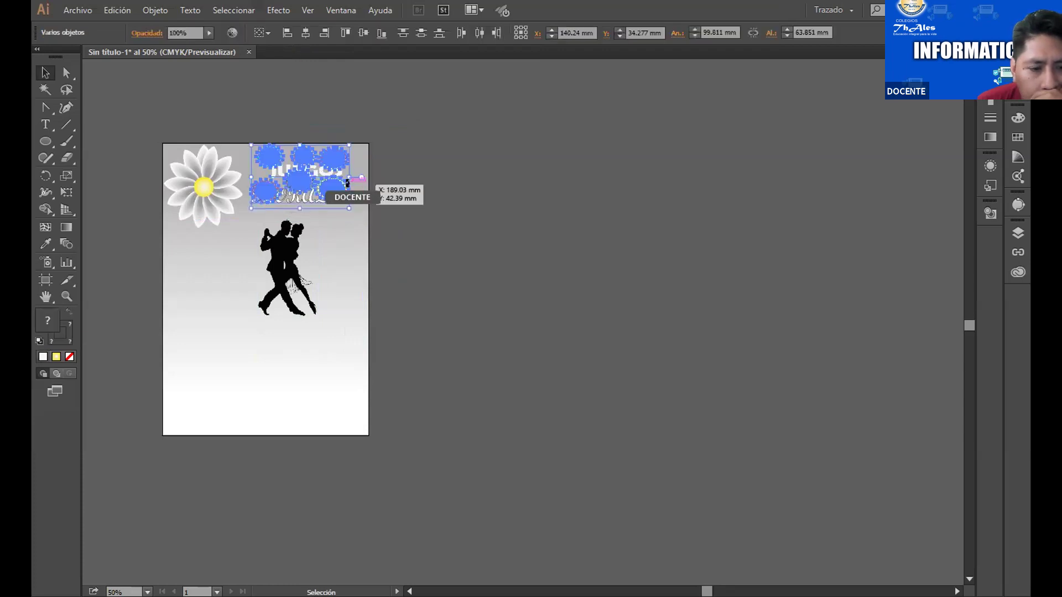
key(ctrl)
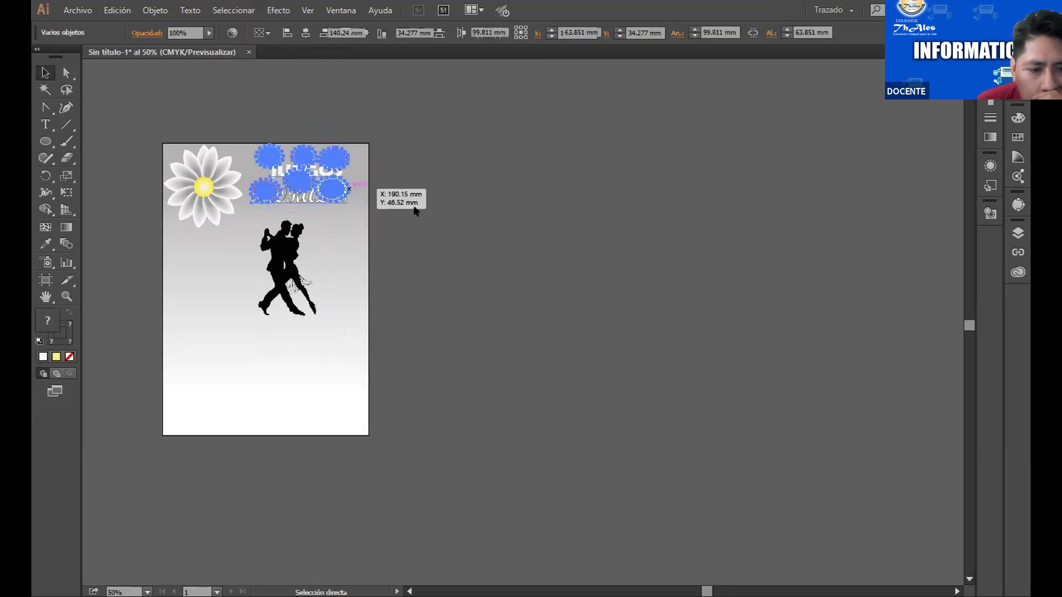
click(344, 170)
click(342, 175)
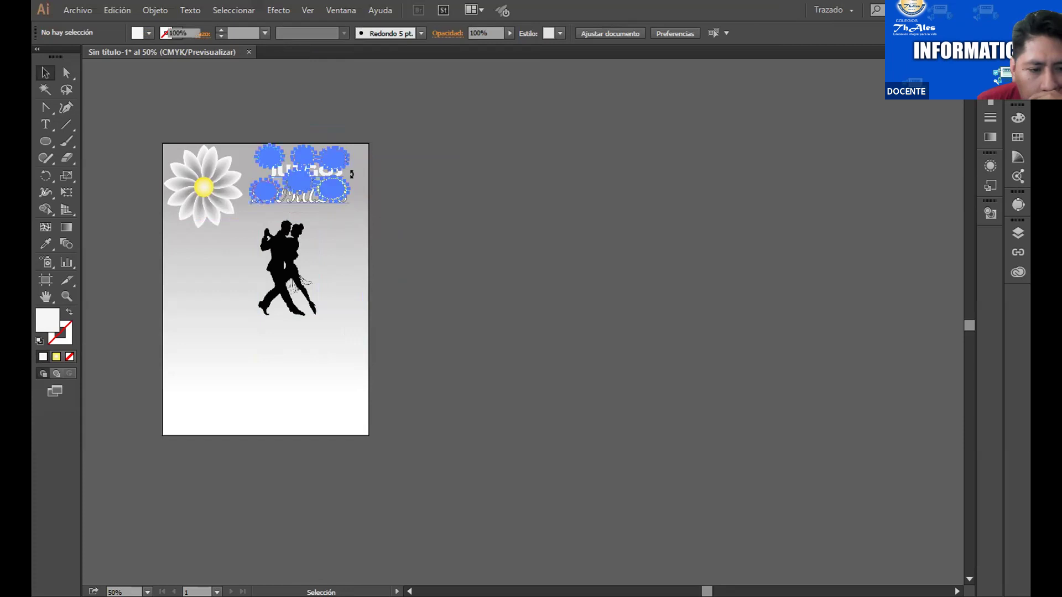
click(350, 175)
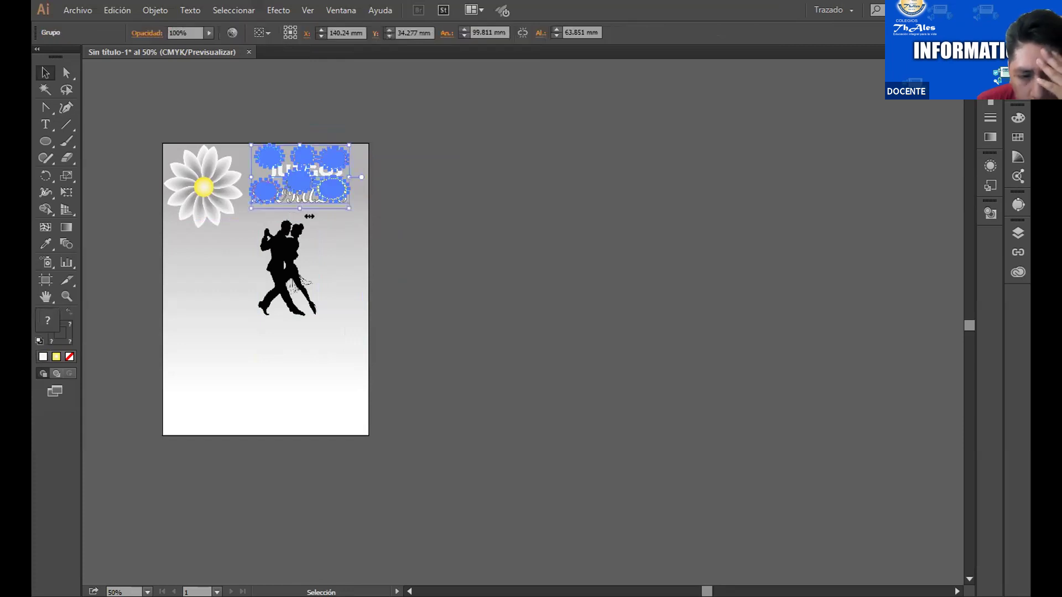
drag(350, 175, 322, 171)
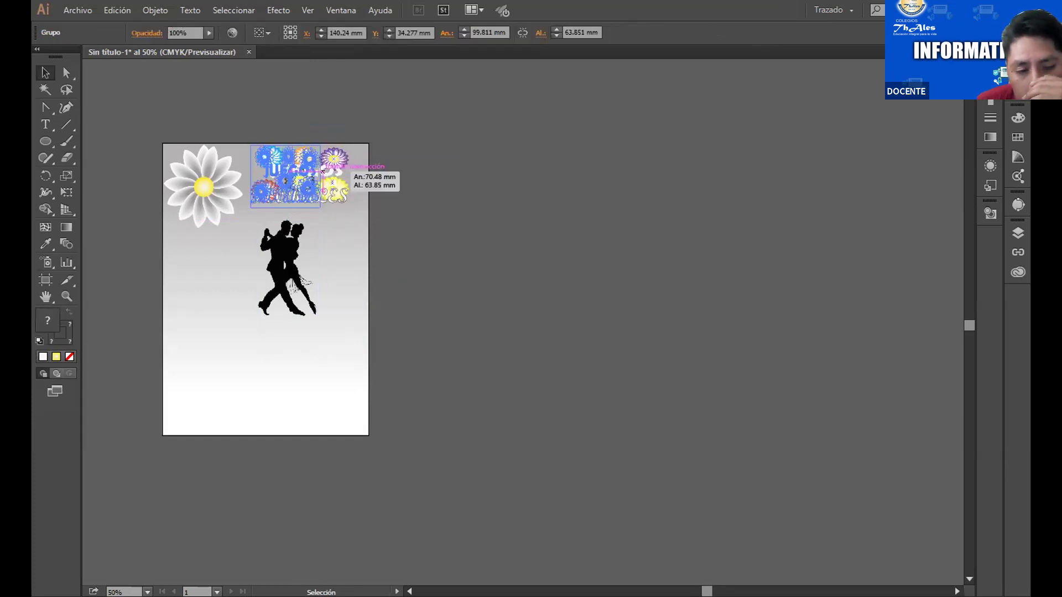
Move the dancing couple beside the title group and scale it to fit the poster's upper-right corner
drag(296, 246, 356, 194)
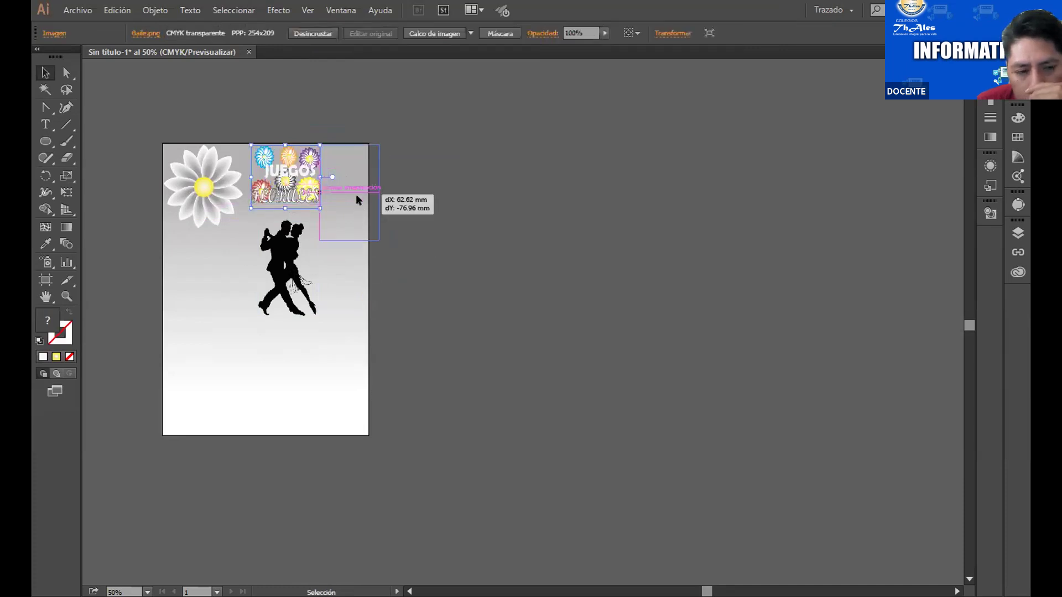
drag(380, 233, 369, 227)
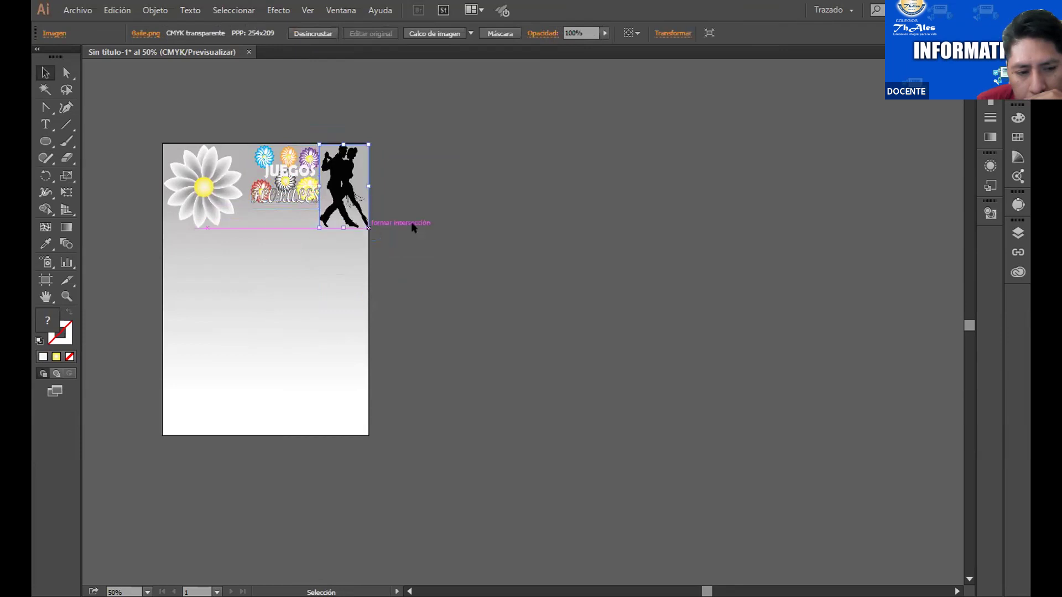
click(371, 204)
Stretch the title group downward to about 82.6 mm high, level with the dancers' feet, and deselect it
click(281, 198)
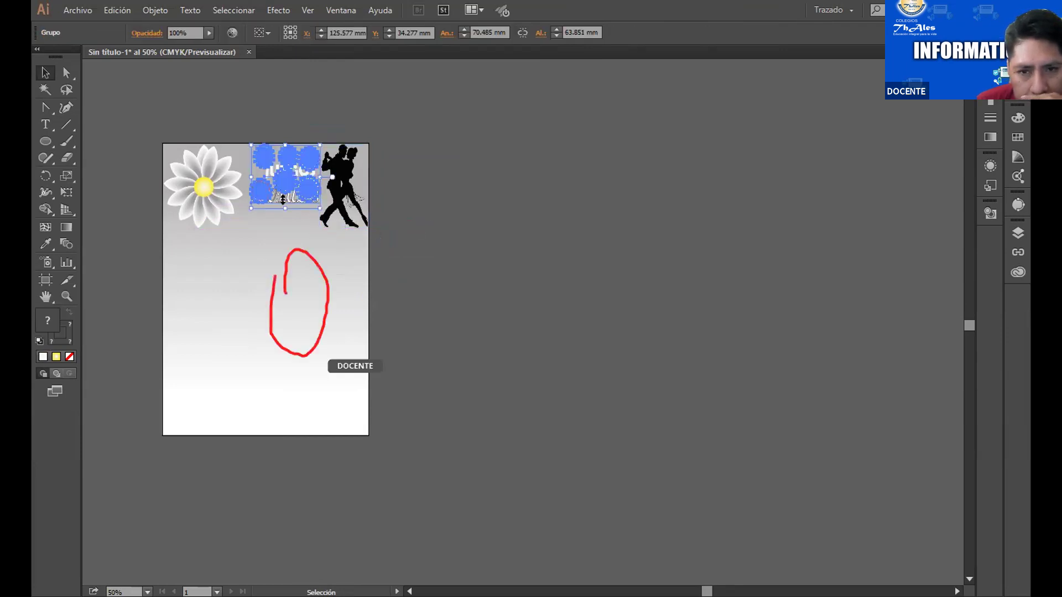
drag(285, 217, 290, 227)
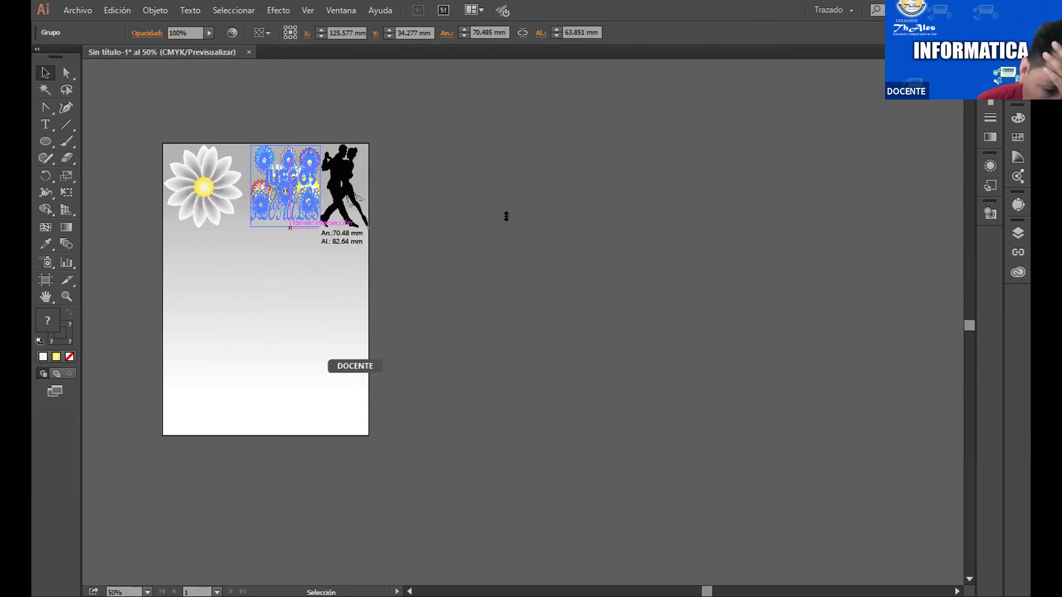
click(257, 104)
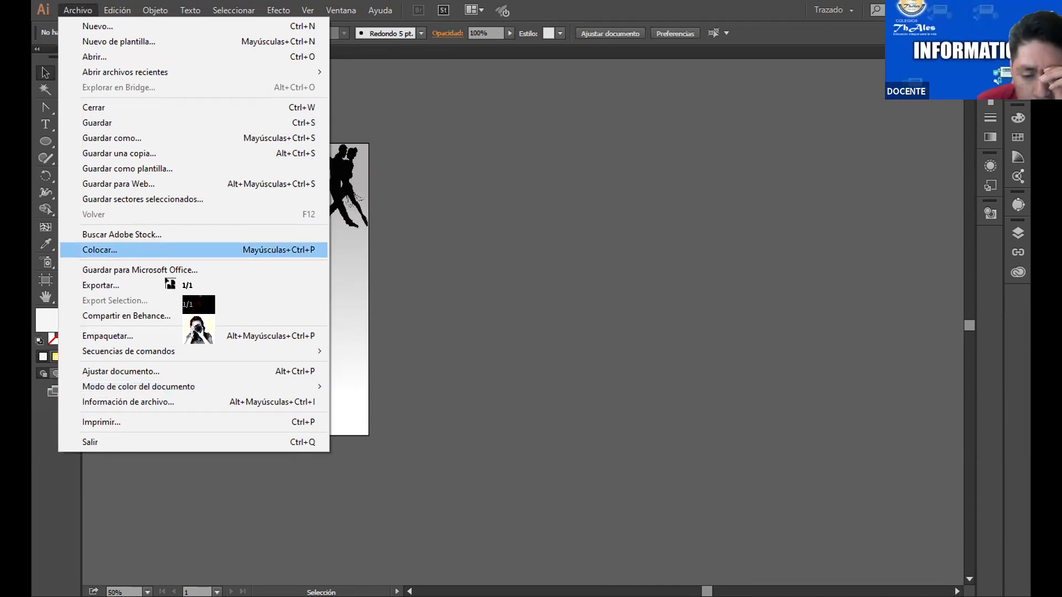
Place the Fotografa JPG image and move it onto the empty canvas beside the poster, keeping its original size
click(163, 277)
drag(633, 258, 665, 244)
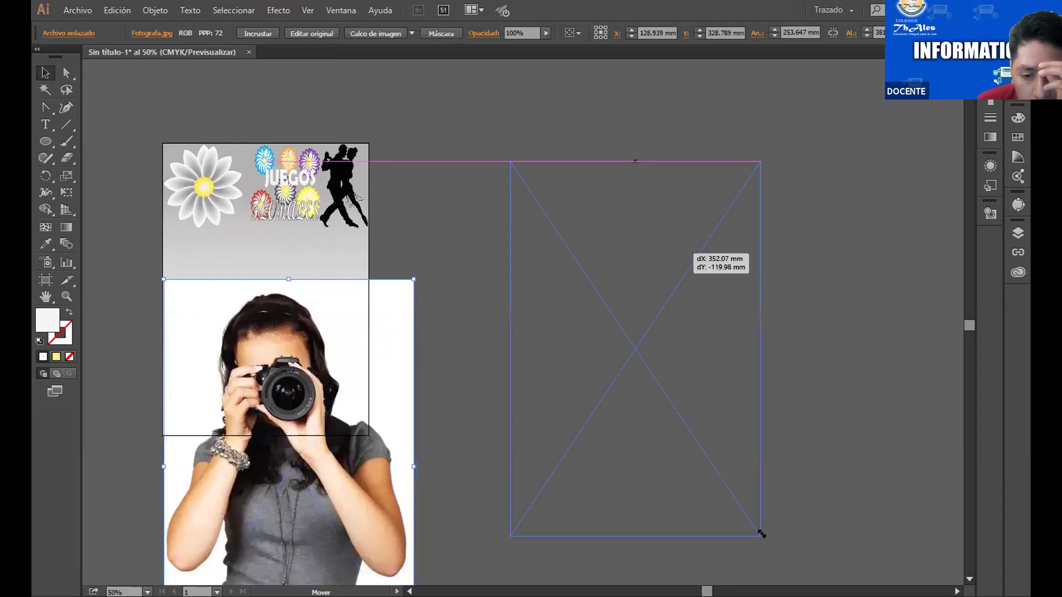
drag(761, 534, 760, 535)
drag(712, 449, 761, 526)
key(ctrl+z)
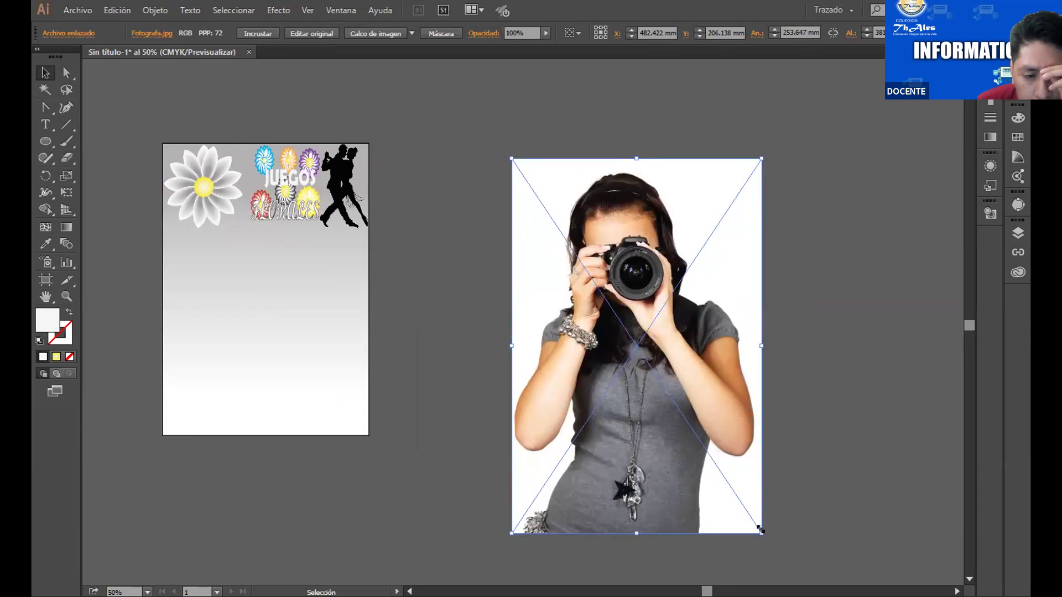
Scale the photographer image to about 132 mm wide, fit it into the poster's lower-right corner and embed it
drag(670, 419, 650, 372)
mouse_move(597, 290)
mouse_down()
mouse_move(311, 363)
mouse_move(324, 363)
mouse_up()
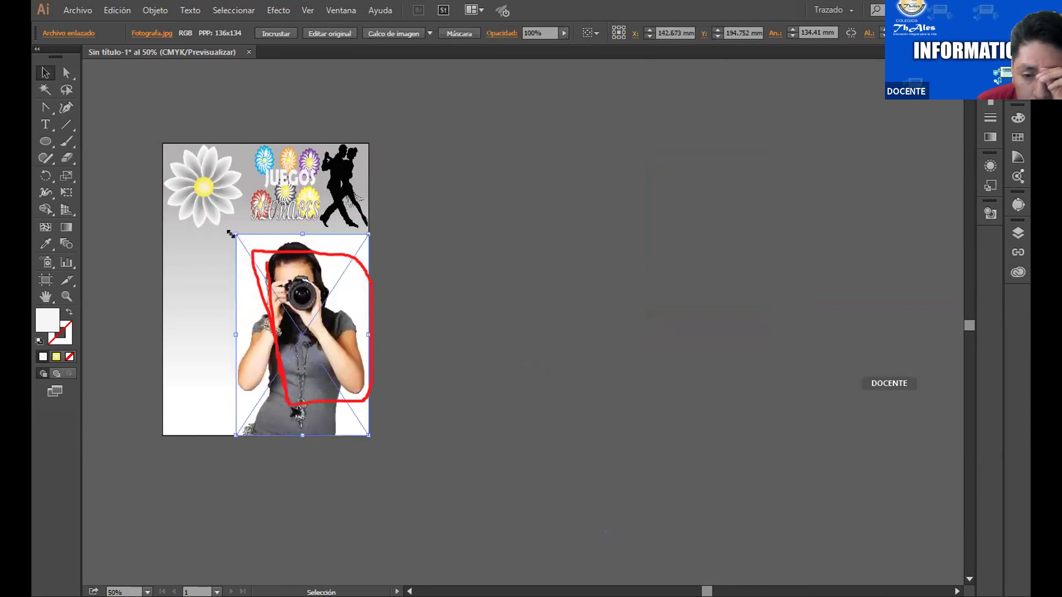
drag(232, 244, 232, 247)
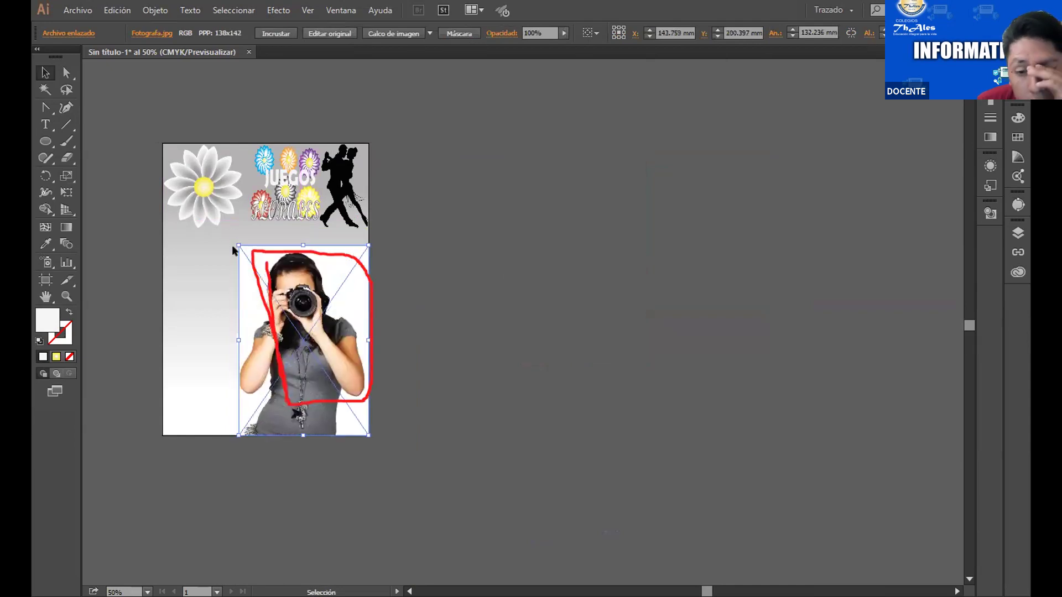
click(275, 33)
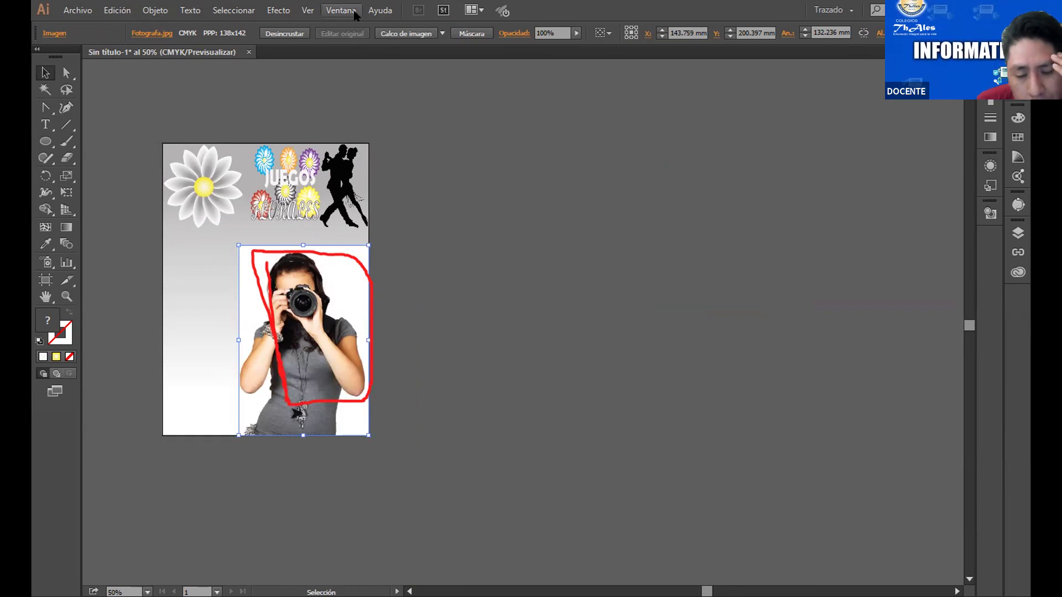
Show the Transparencia settings and set the photographer image's blending mode to Multiplicar after trying Subexp. col
click(432, 225)
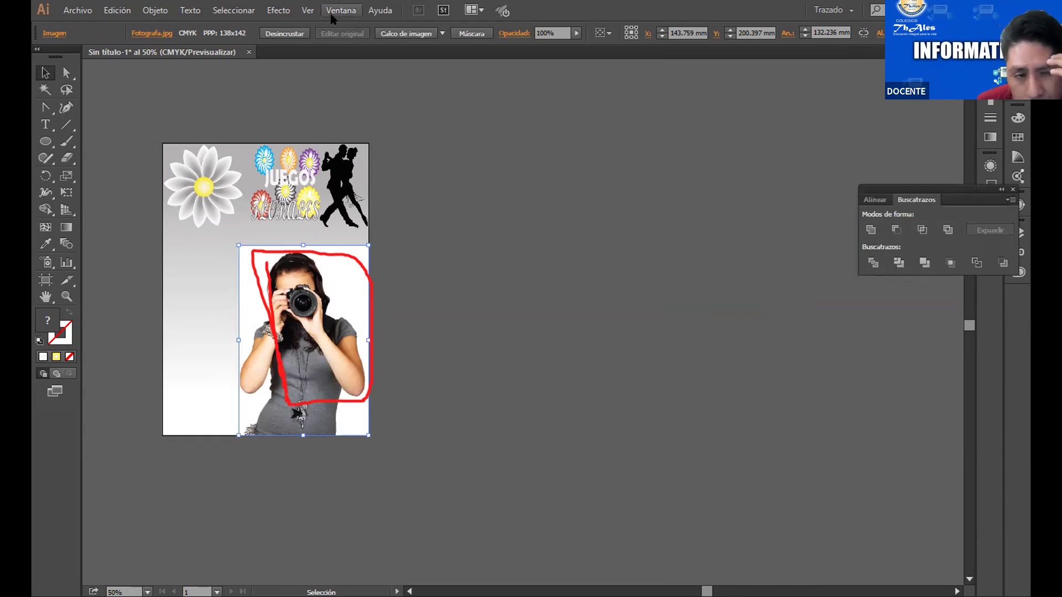
click(420, 574)
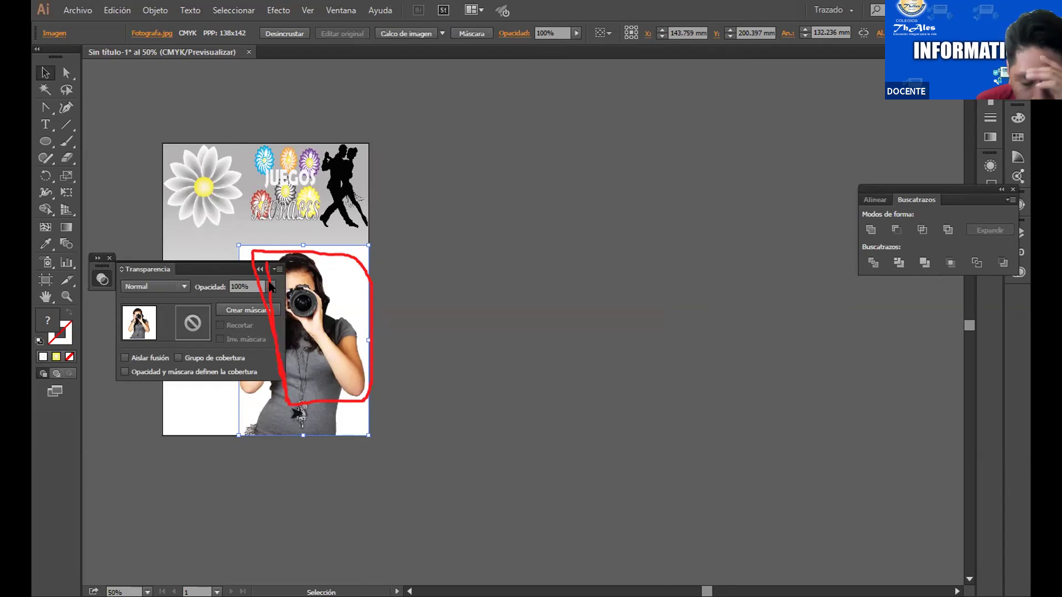
click(173, 287)
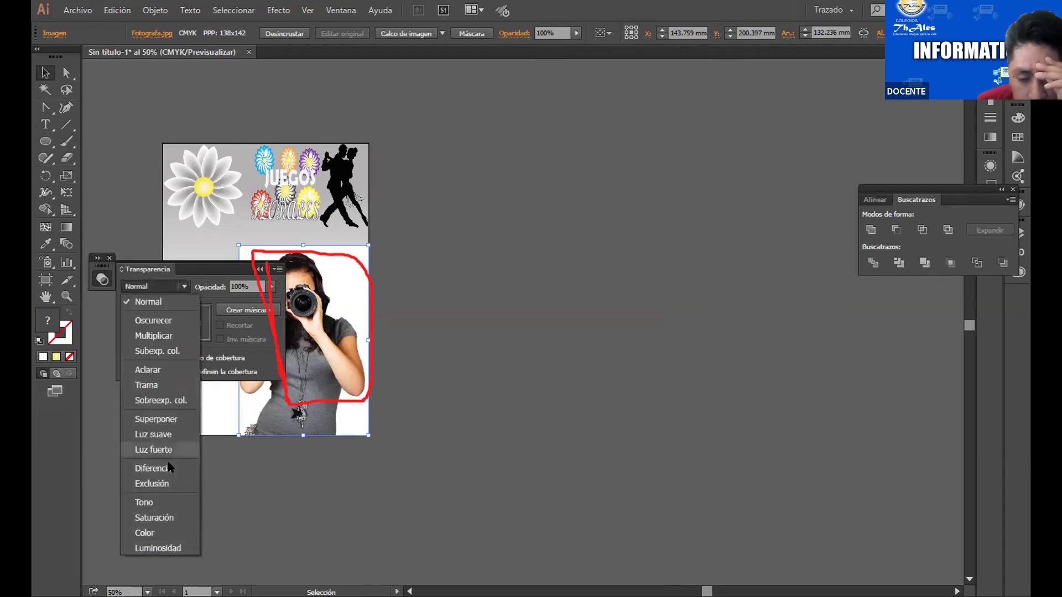
click(166, 352)
click(160, 286)
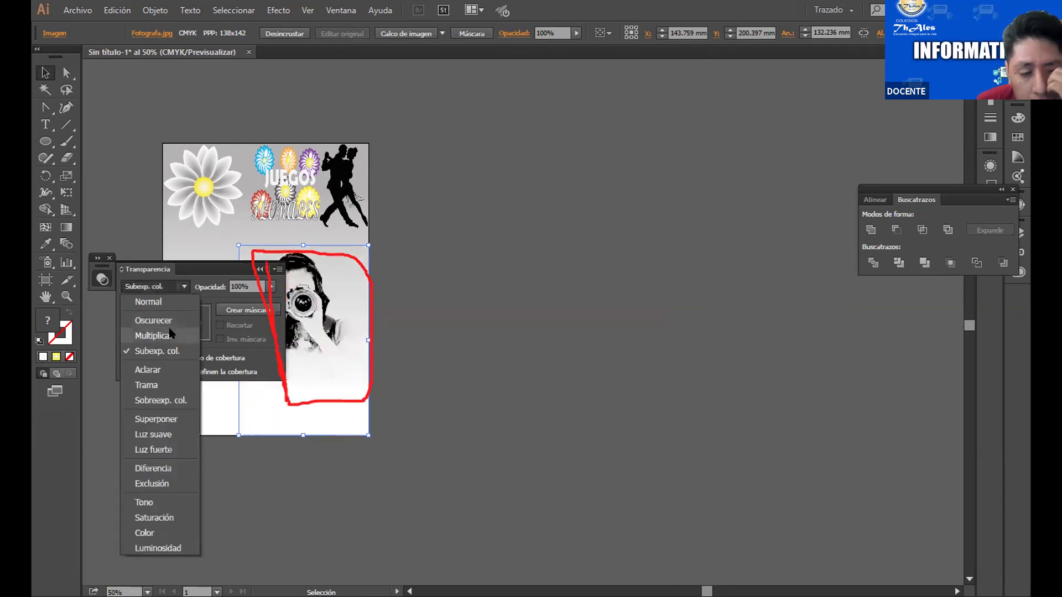
click(270, 293)
click(239, 289)
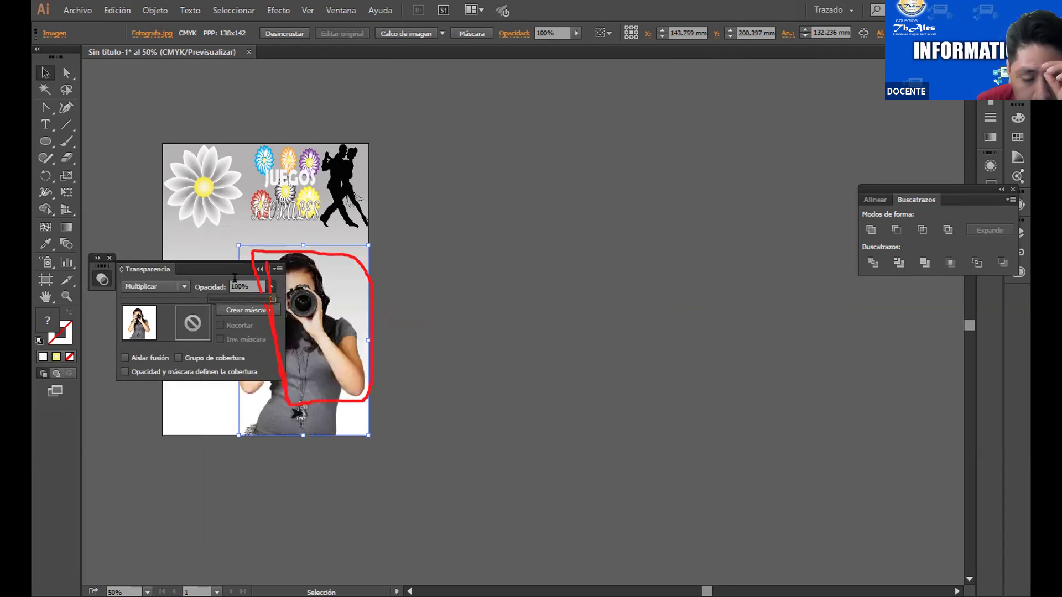
Set the photographer image's opacity to 30 %
click(274, 288)
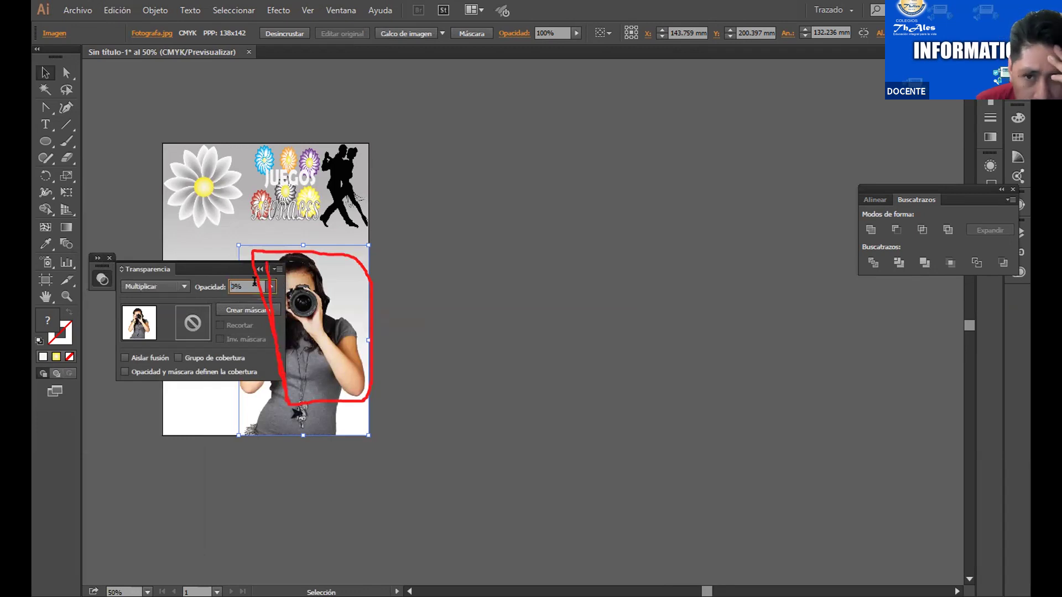
key(Return)
text(3)
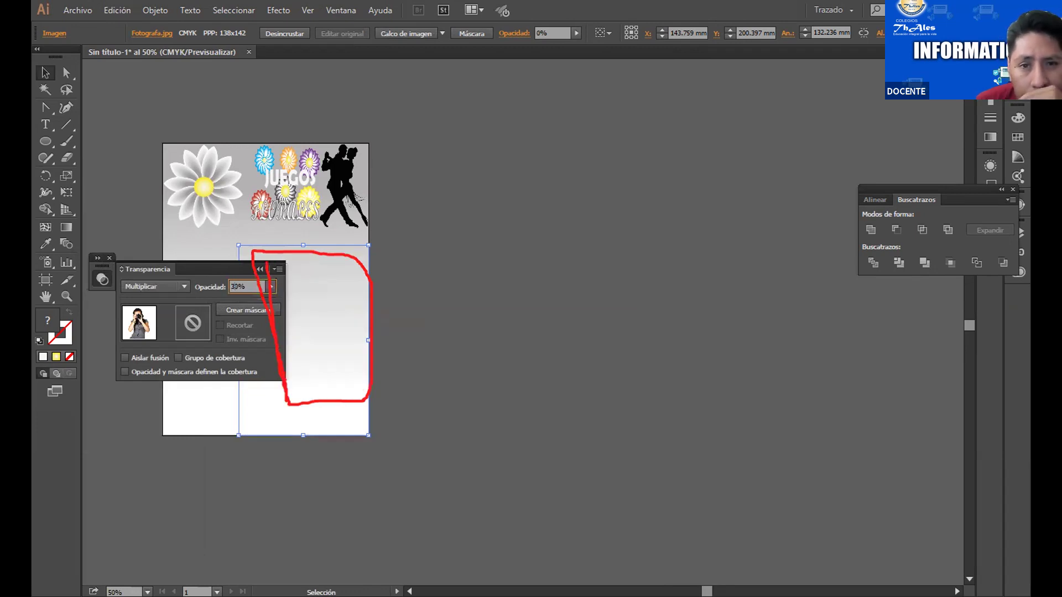
key(Return)
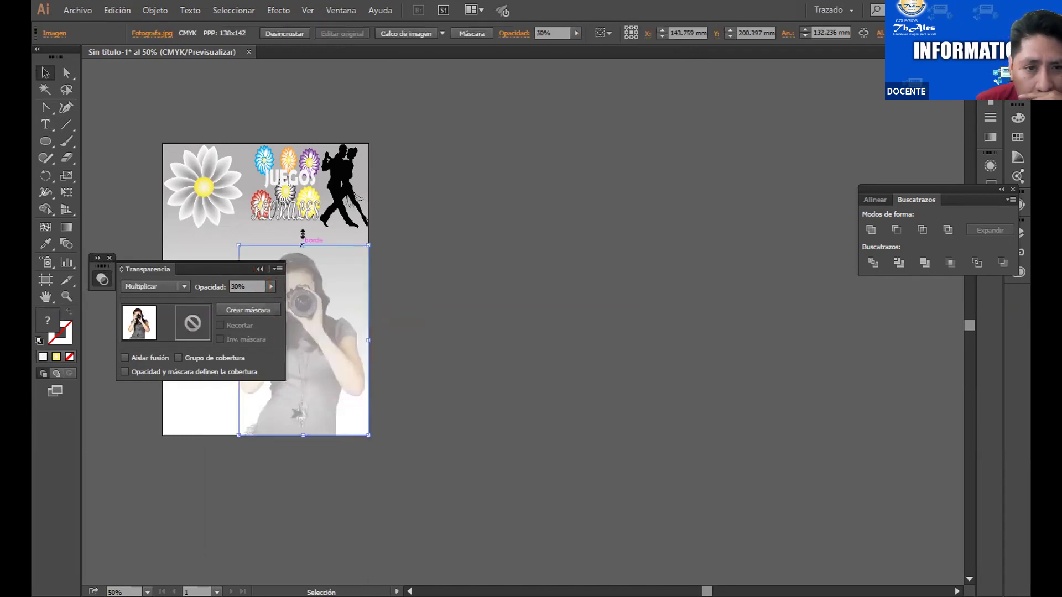
Stretch the photographer image's top edge slightly upward, deselect it and hide the Transparencia settings
drag(303, 233, 303, 237)
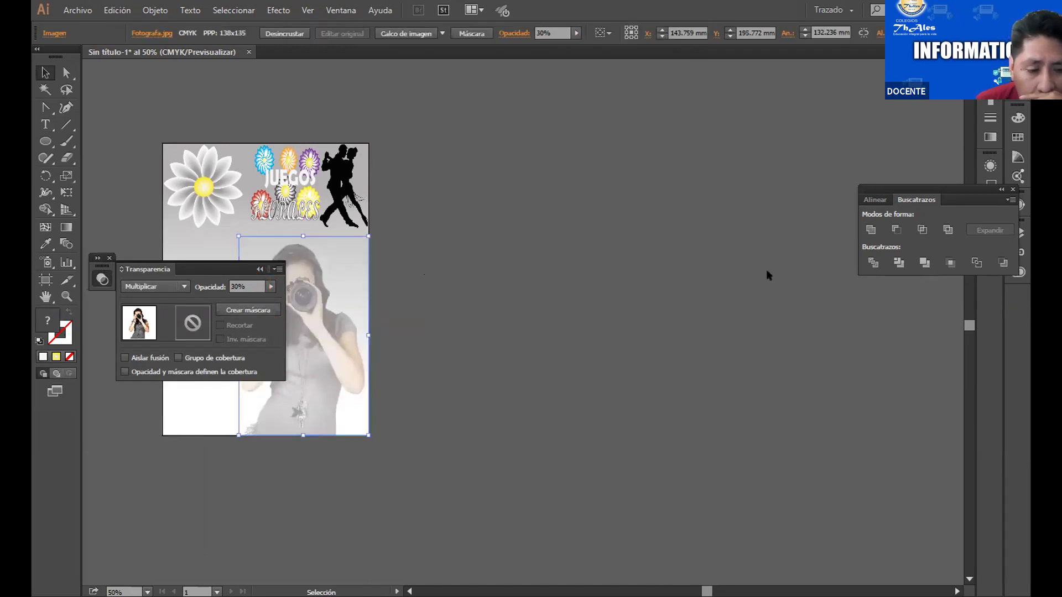
click(838, 253)
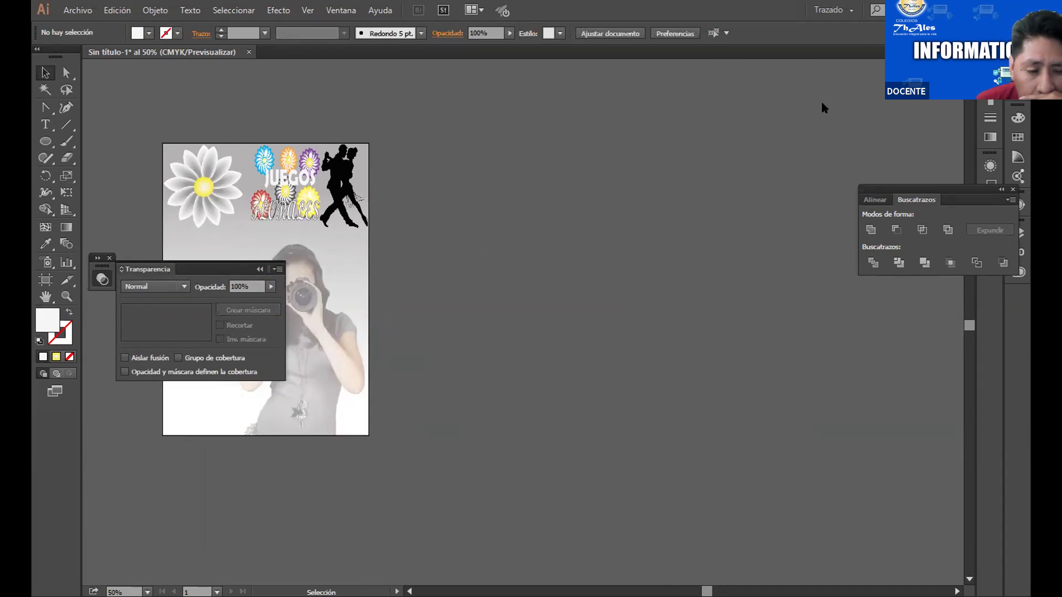
key(ctrl+shift+F10)
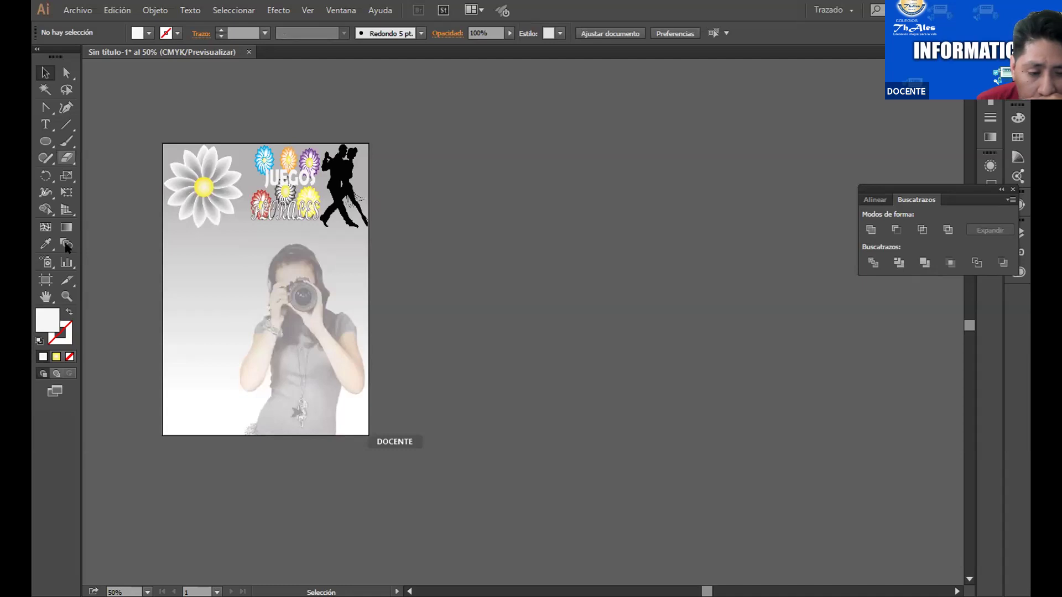
Draw a blue rectangle without stroke, about 207.8 mm by 41.6 mm, across the poster's bottom edge
click(46, 141)
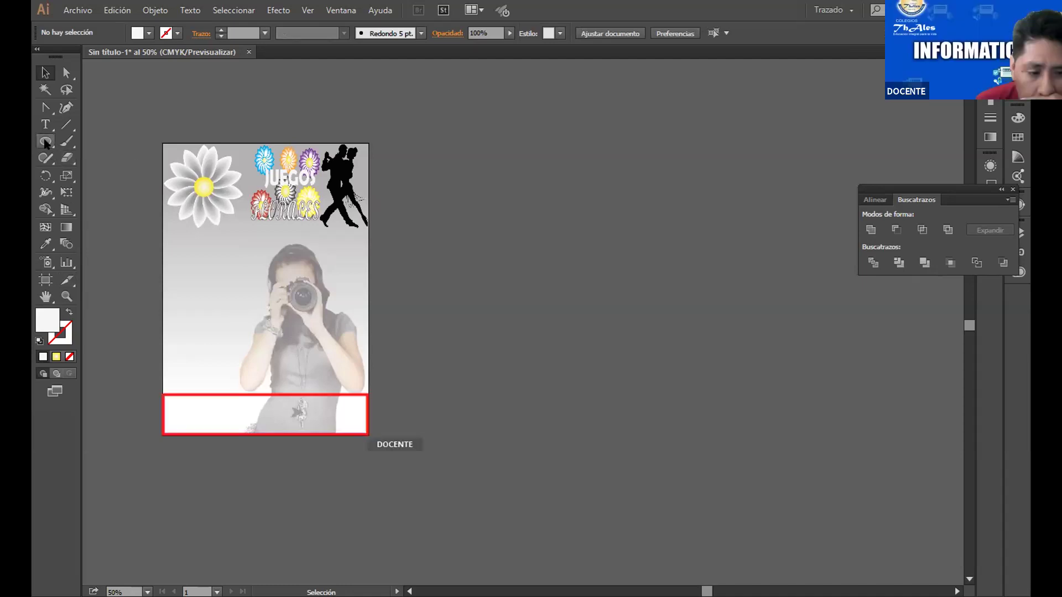
drag(45, 142, 122, 134)
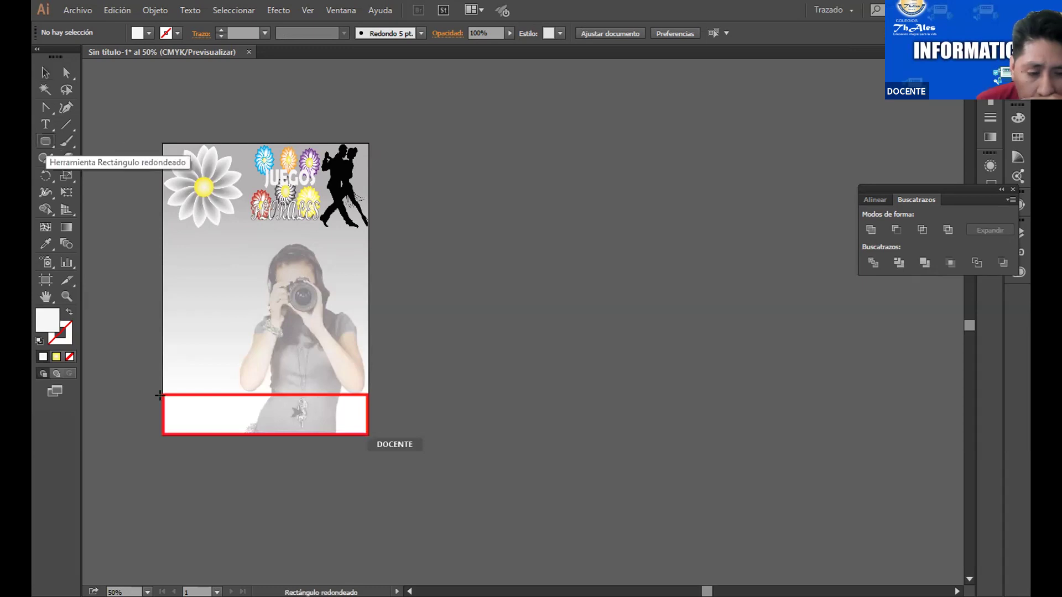
key(m)
drag(191, 393, 367, 433)
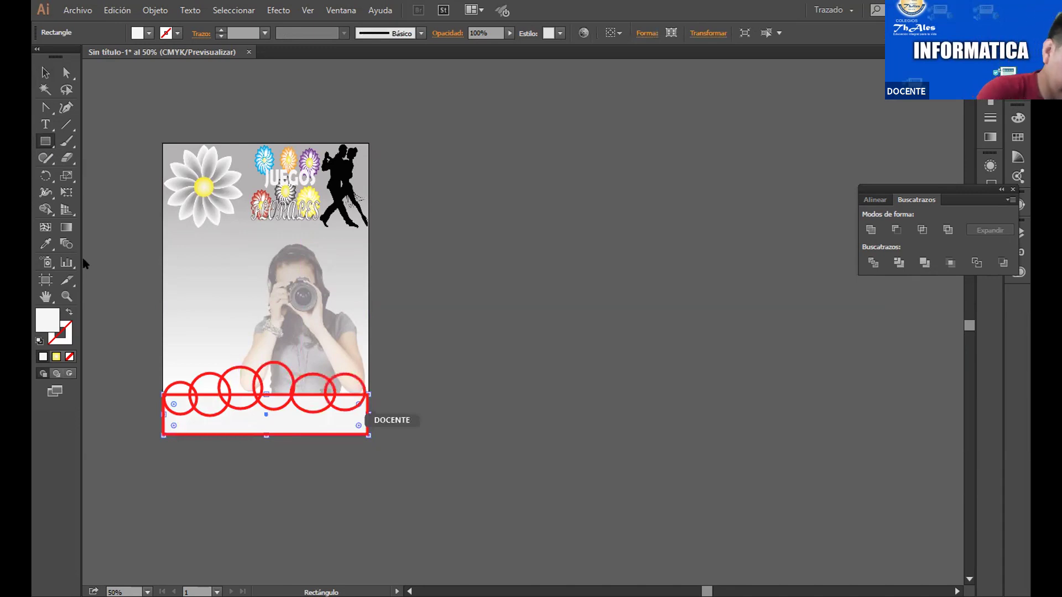
key(comma)
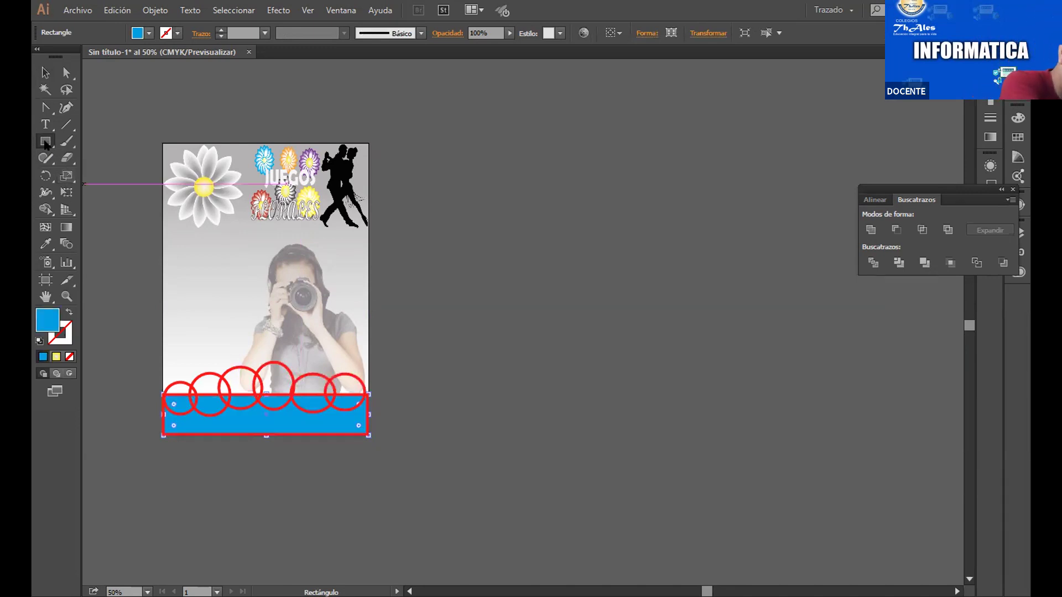
Draw blue ellipses of varied sizes along the rectangle's upper edge, including one about 22.6 mm by 36.7 mm near the middle
click(111, 170)
drag(176, 400, 256, 422)
drag(284, 375, 325, 417)
drag(347, 376, 363, 410)
drag(264, 372, 287, 409)
click(46, 72)
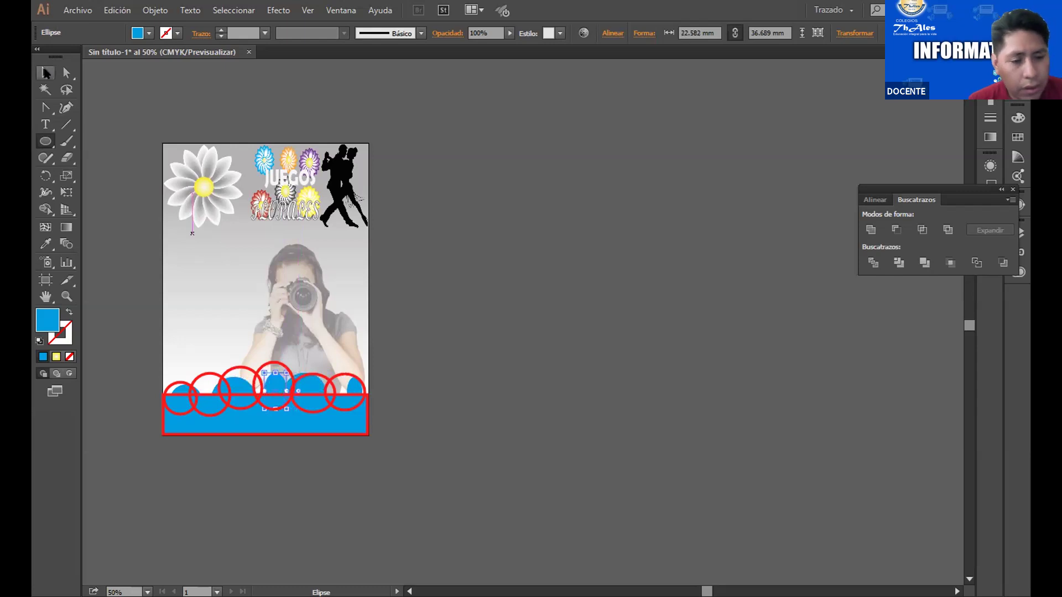
Shift the ellipses leftward along the rectangle's upper edge and extend the rectangle to the poster's left edge, about 209.9 mm wide
click(489, 370)
drag(269, 387, 265, 387)
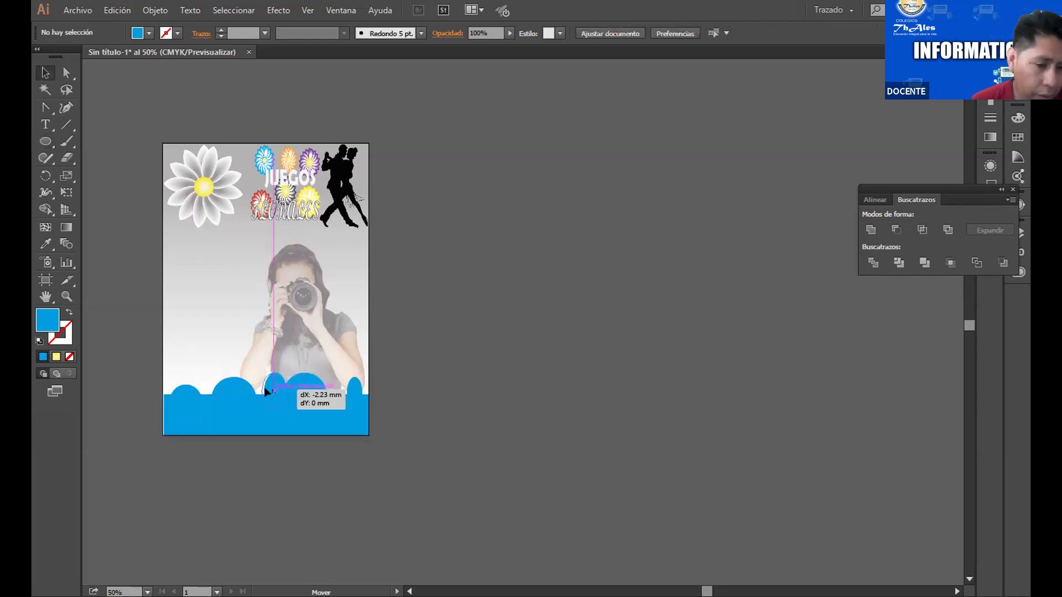
click(415, 435)
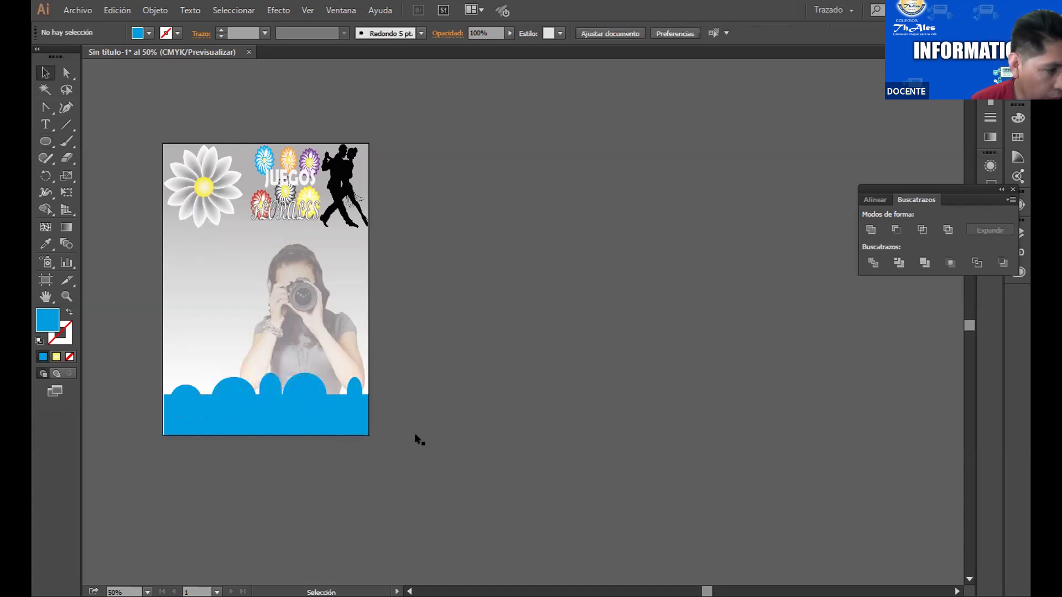
drag(323, 396, 225, 393)
drag(159, 417, 185, 408)
click(178, 392)
drag(198, 397, 193, 394)
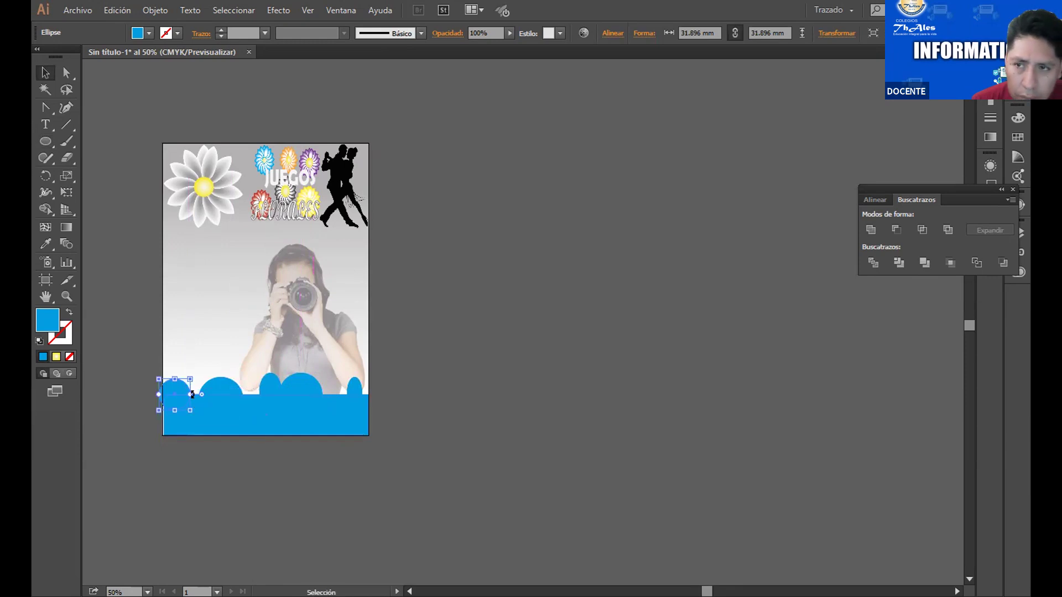
click(171, 423)
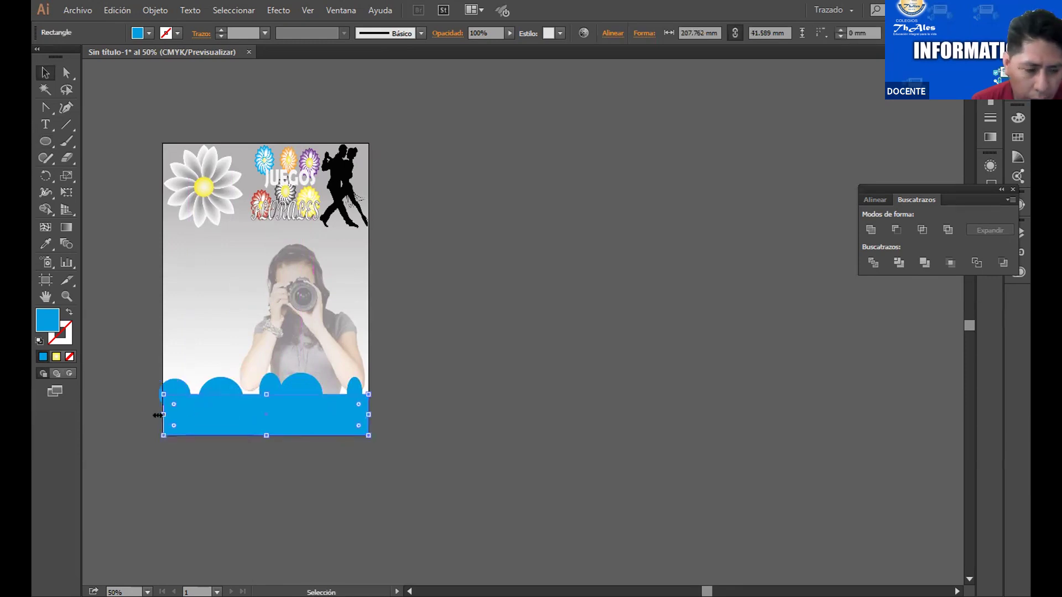
drag(158, 414, 162, 412)
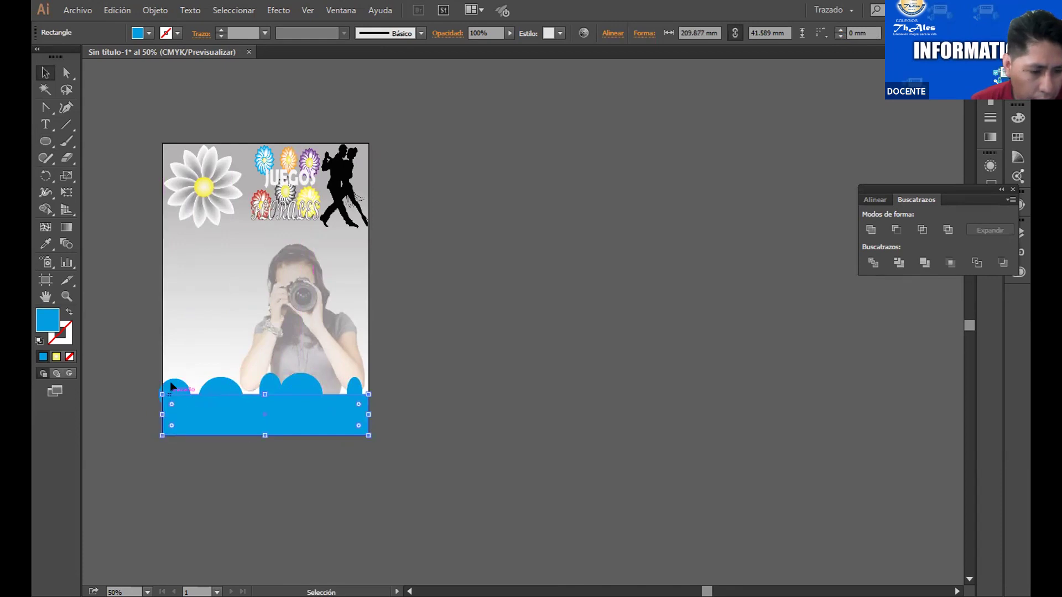
Space and resize the ellipses and add another so overlapping cloud bumps cover the rectangle's whole upper edge
click(191, 396)
drag(196, 395, 248, 385)
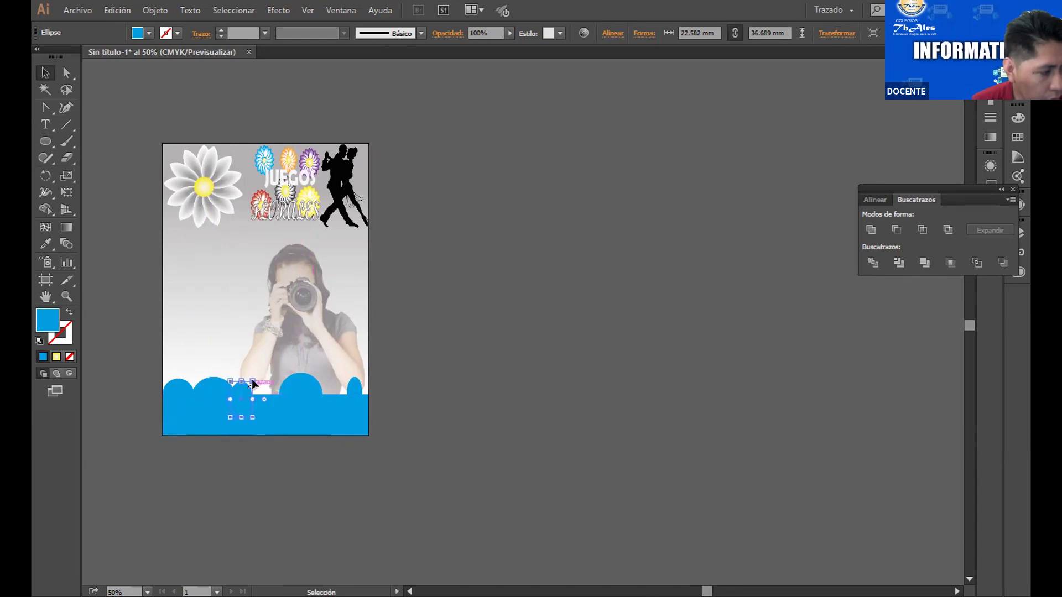
click(253, 385)
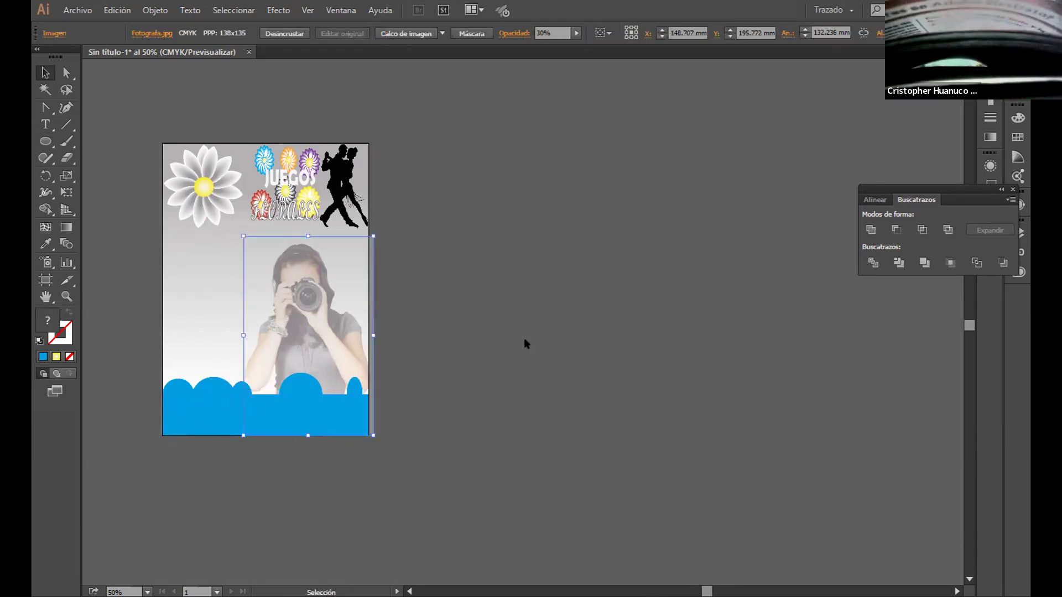
click(234, 386)
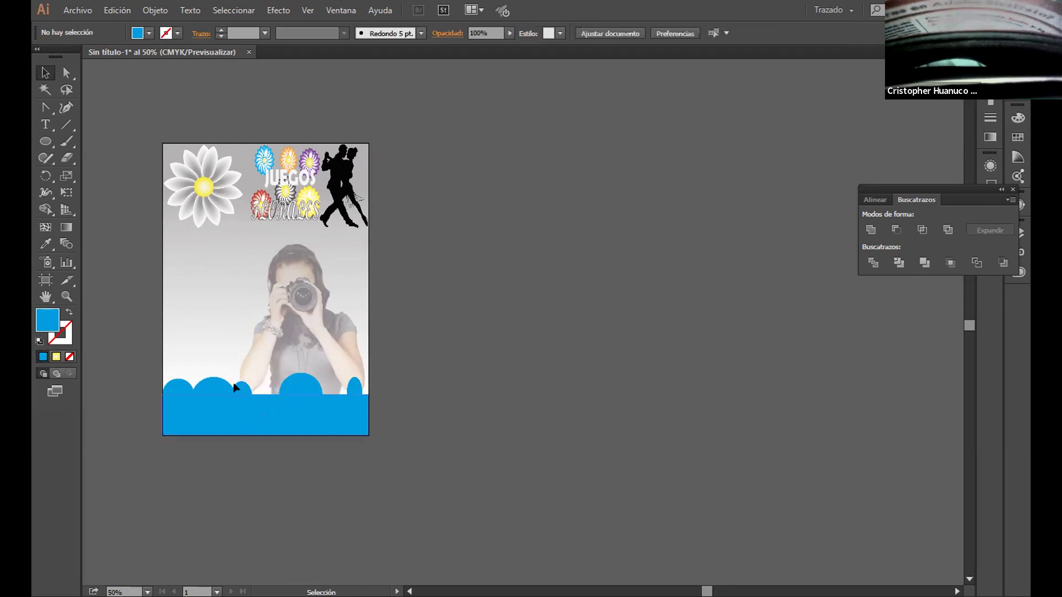
click(244, 383)
drag(252, 381, 383, 389)
click(383, 389)
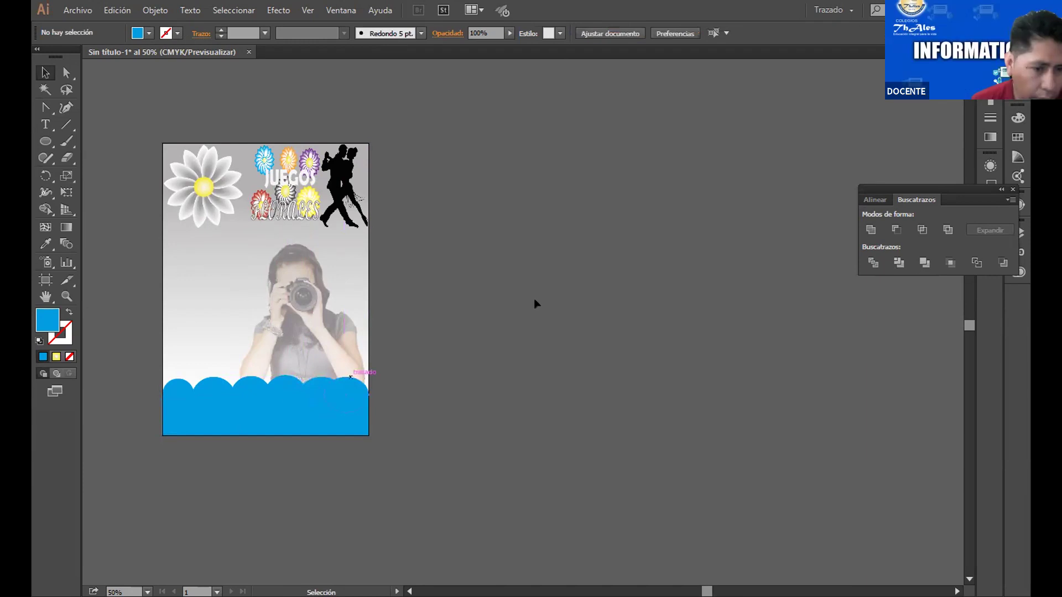
Move the photographer image off the poster and merge the blue rectangle and ellipses into one shape with Unificar
drag(294, 306, 649, 296)
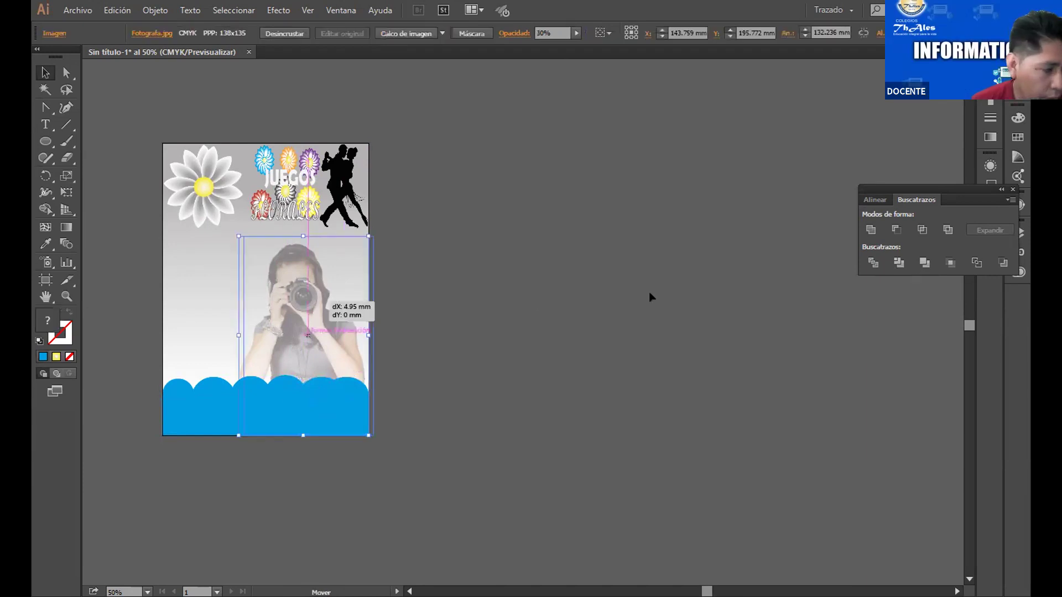
click(519, 304)
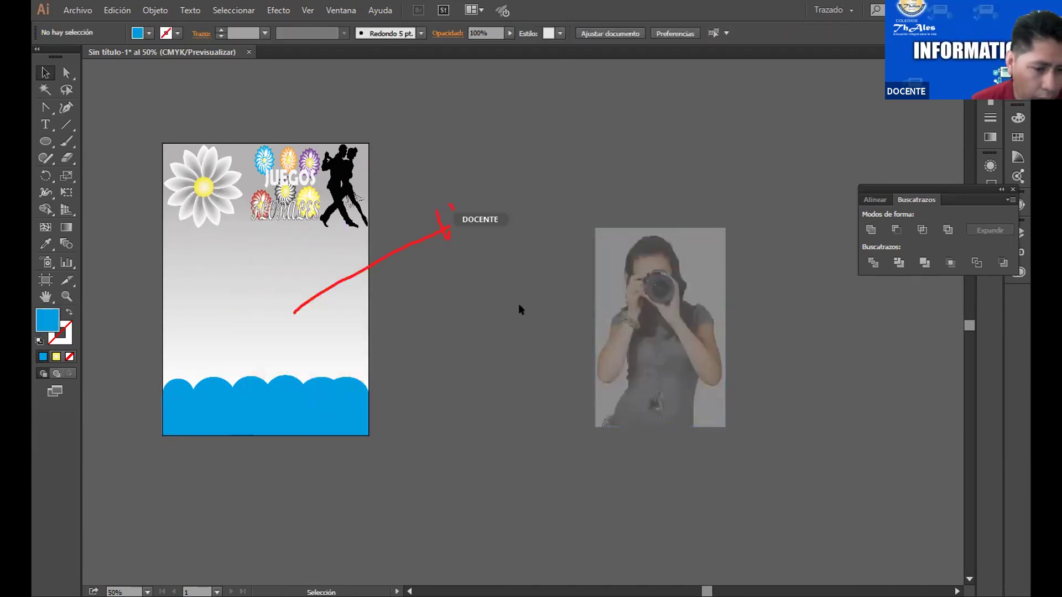
drag(449, 486, 126, 390)
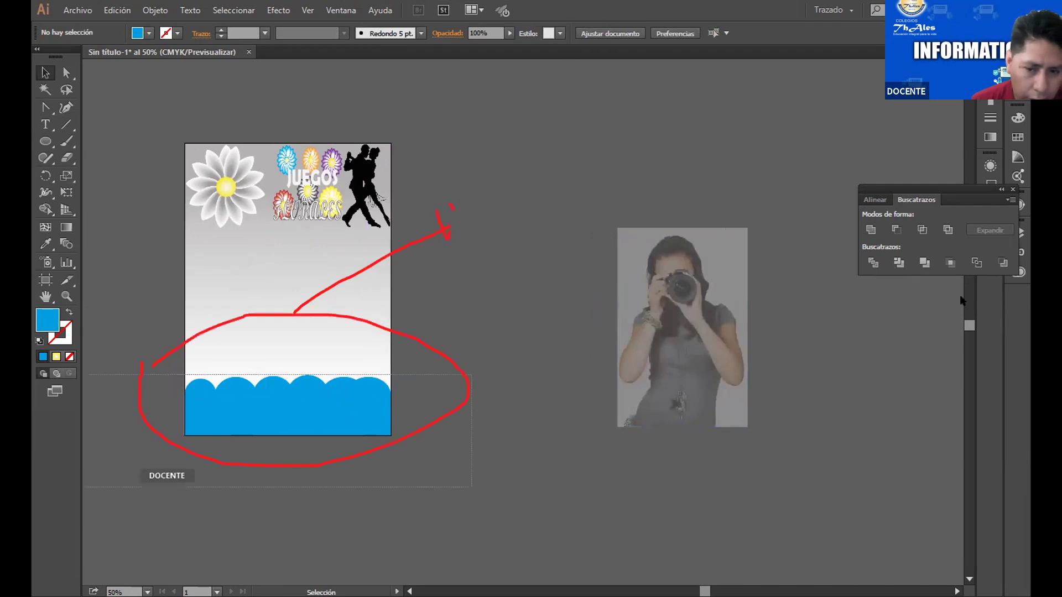
click(873, 229)
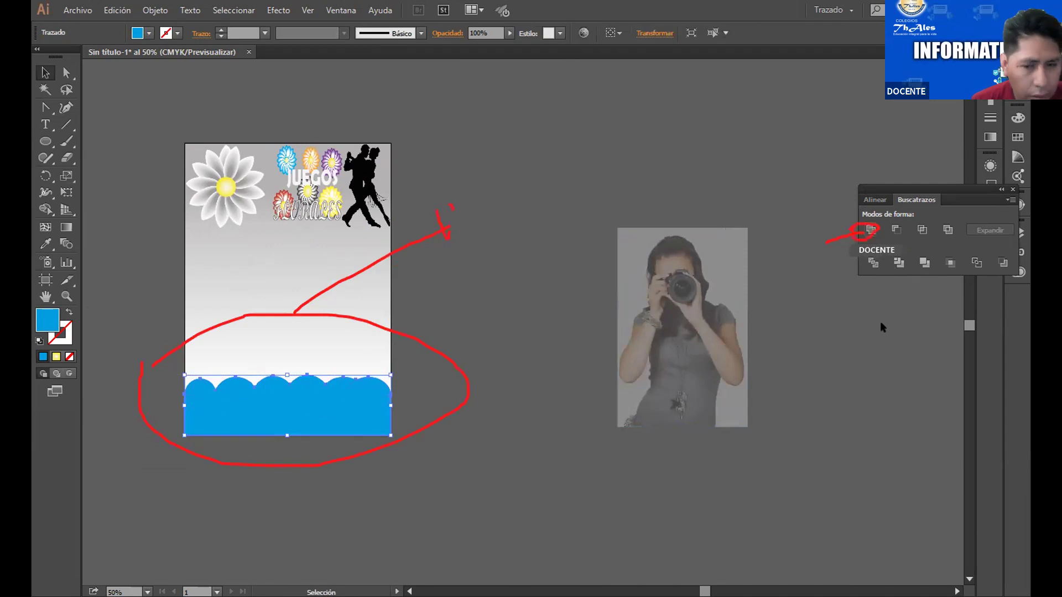
click(893, 352)
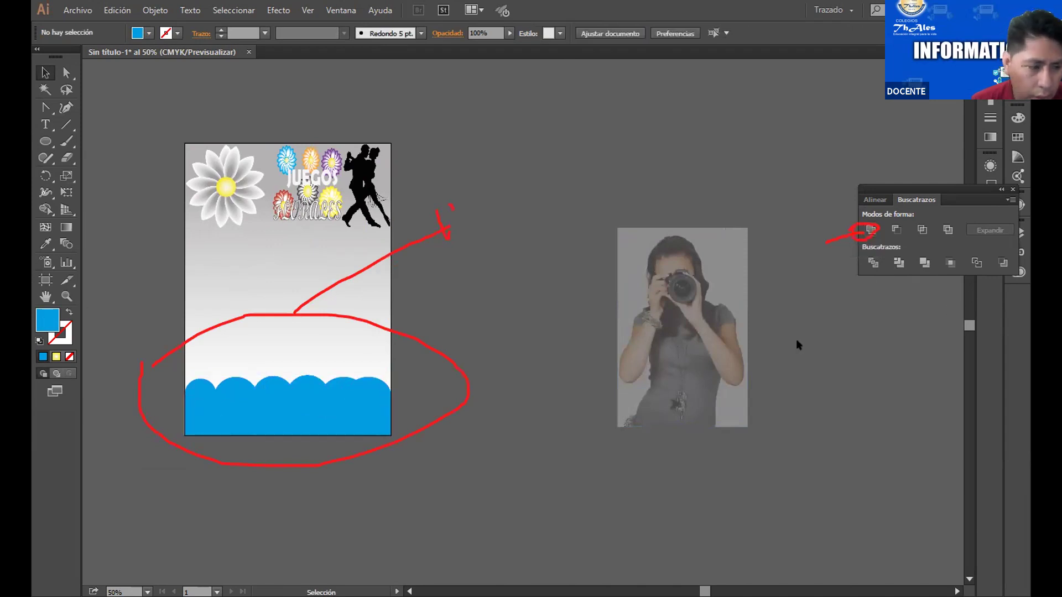
Move the photographer image closer to the poster and give the cloud shape a white fill with a 1 pt black stroke
drag(384, 334, 610, 314)
click(294, 403)
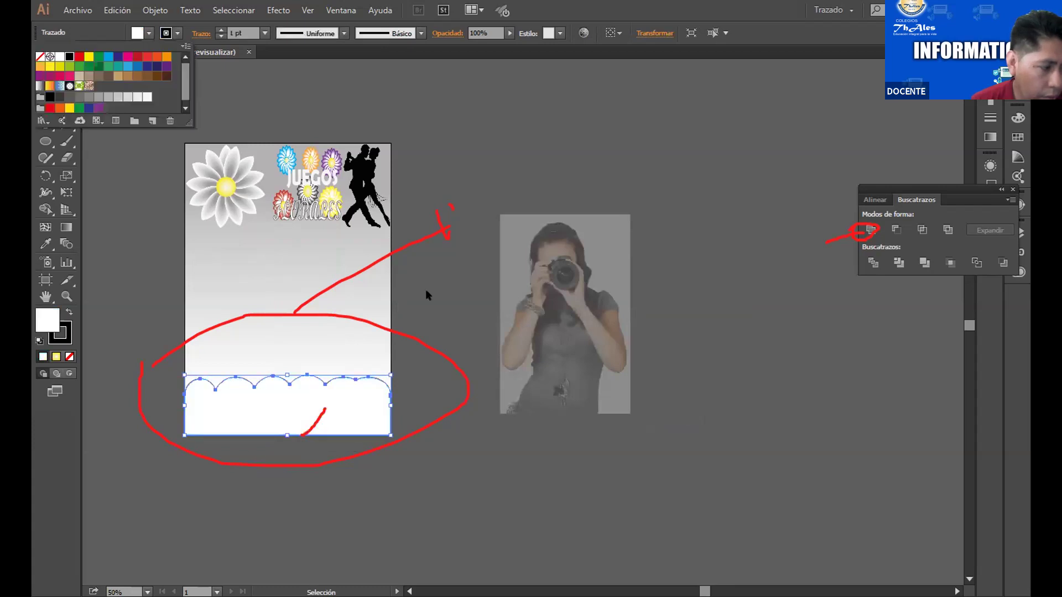
click(610, 366)
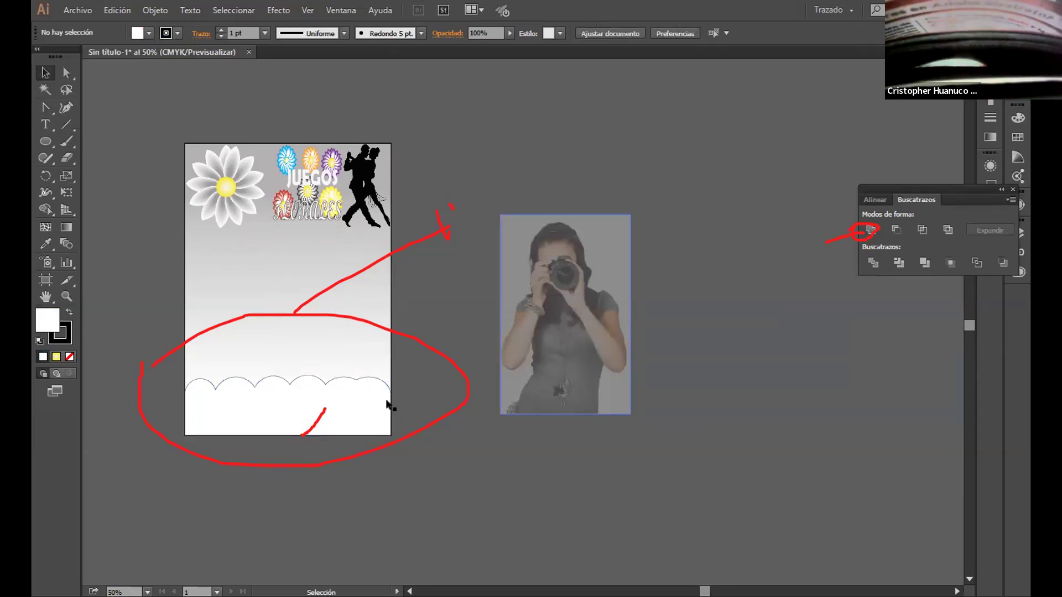
Duplicate the cloud shape as a shorter copy in front, and give the copy a blue fill without stroke
drag(357, 407, 388, 429)
click(436, 426)
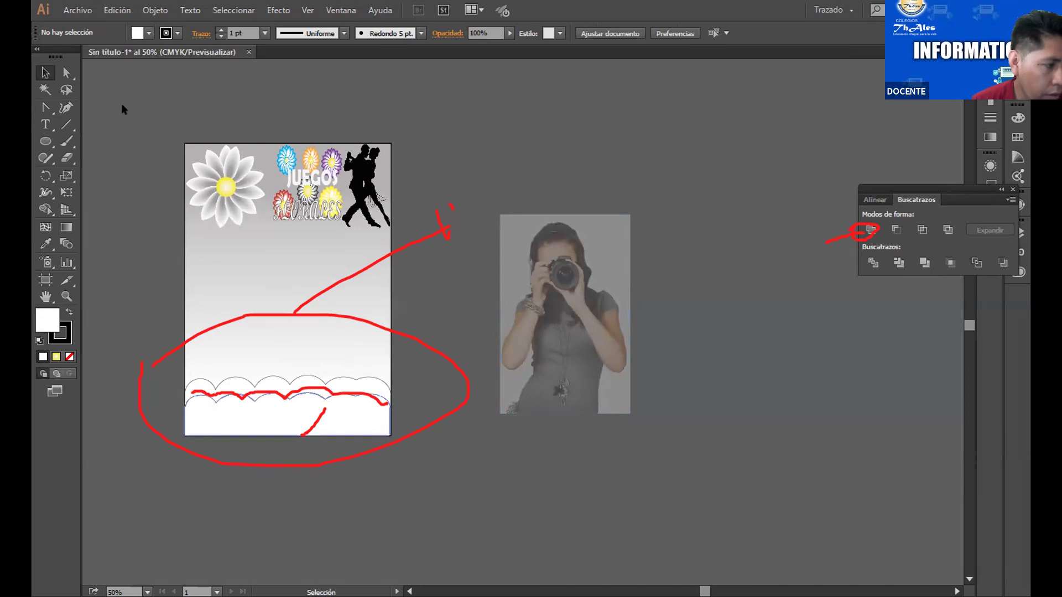
click(287, 398)
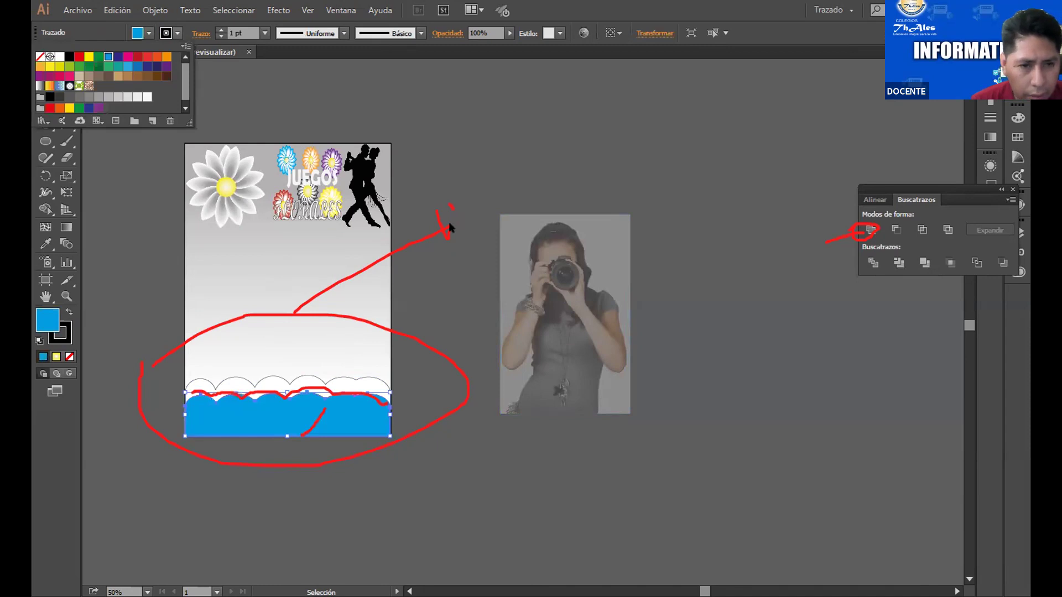
click(466, 275)
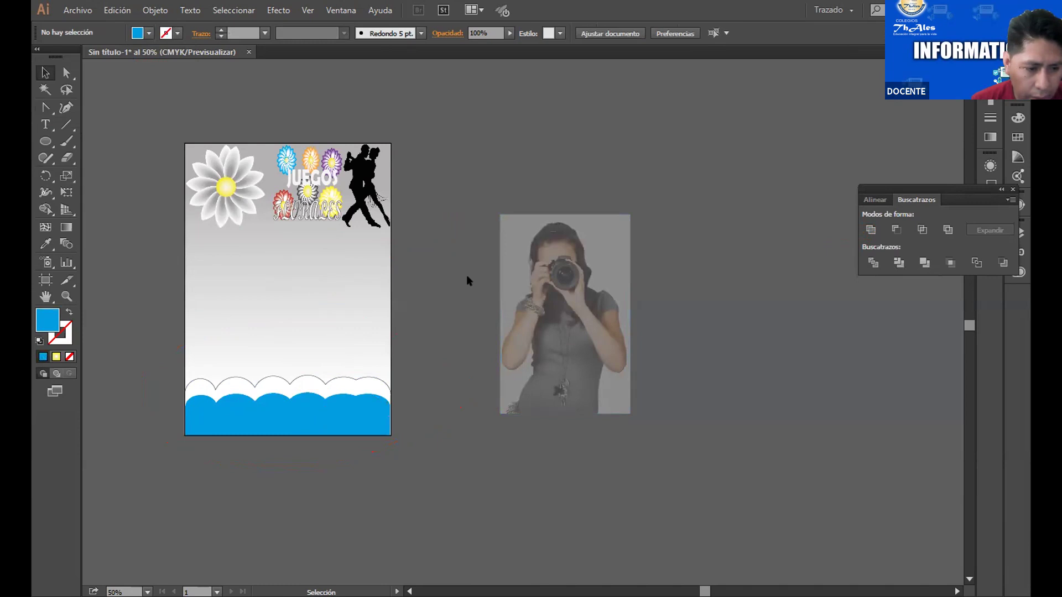
Stretch the blue cloud copy upward toward the white cloud's scalloped edge and deselect it
click(294, 396)
drag(287, 392, 291, 376)
click(414, 334)
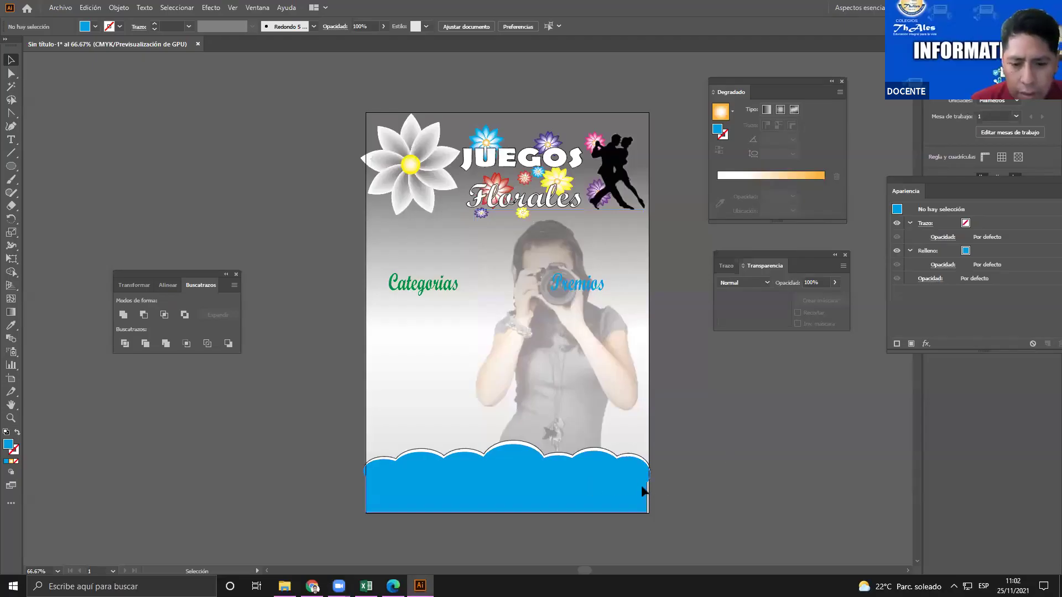
click(645, 491)
click(738, 479)
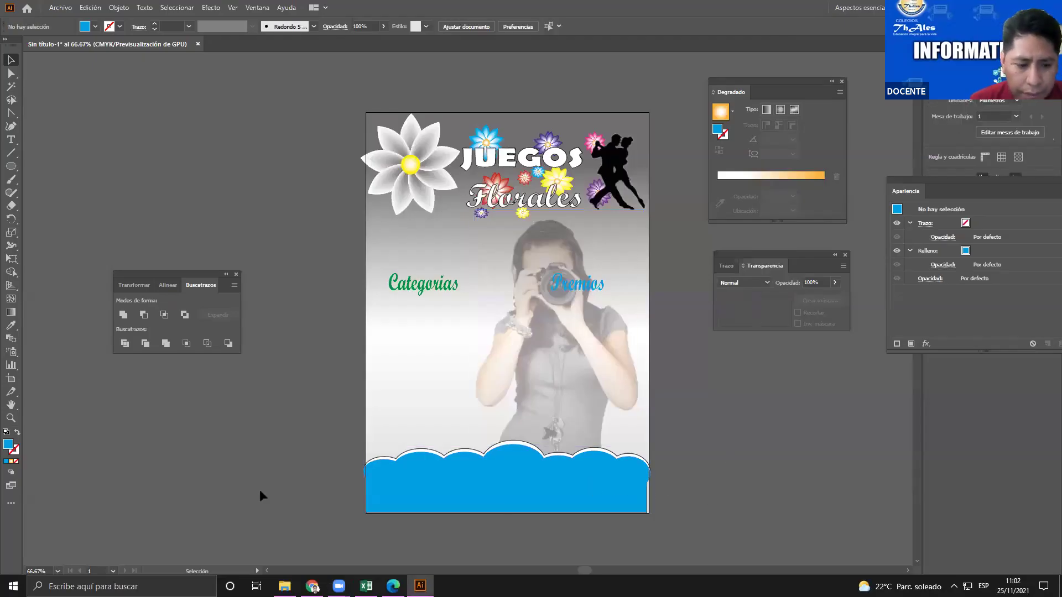
Switch to Chrome and read the workbook's instructions for the cloud footer and the flower made with Elipse and Unificar
click(312, 585)
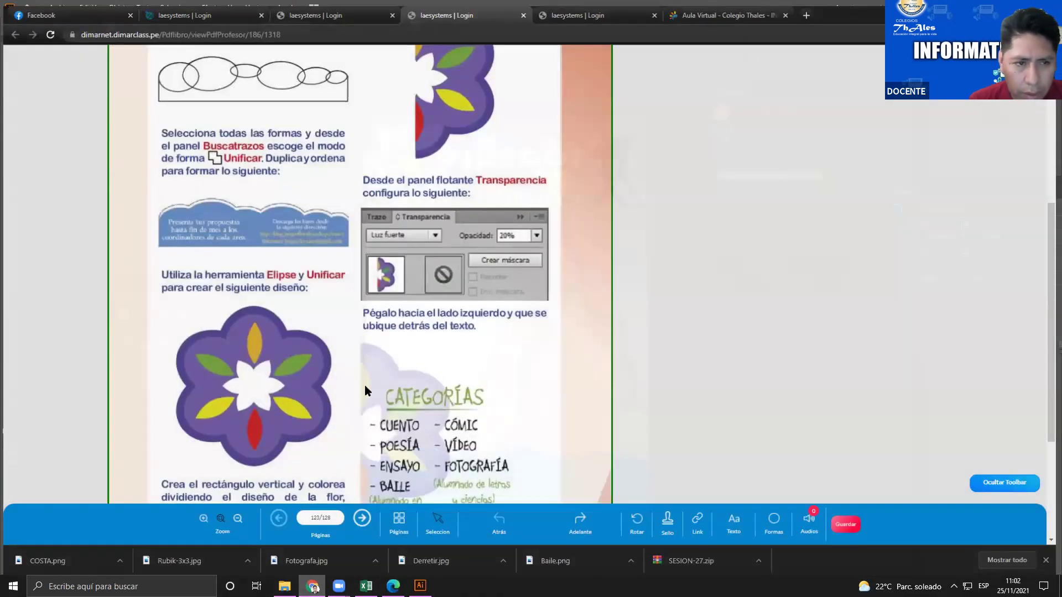
scroll(364, 386, up, 1)
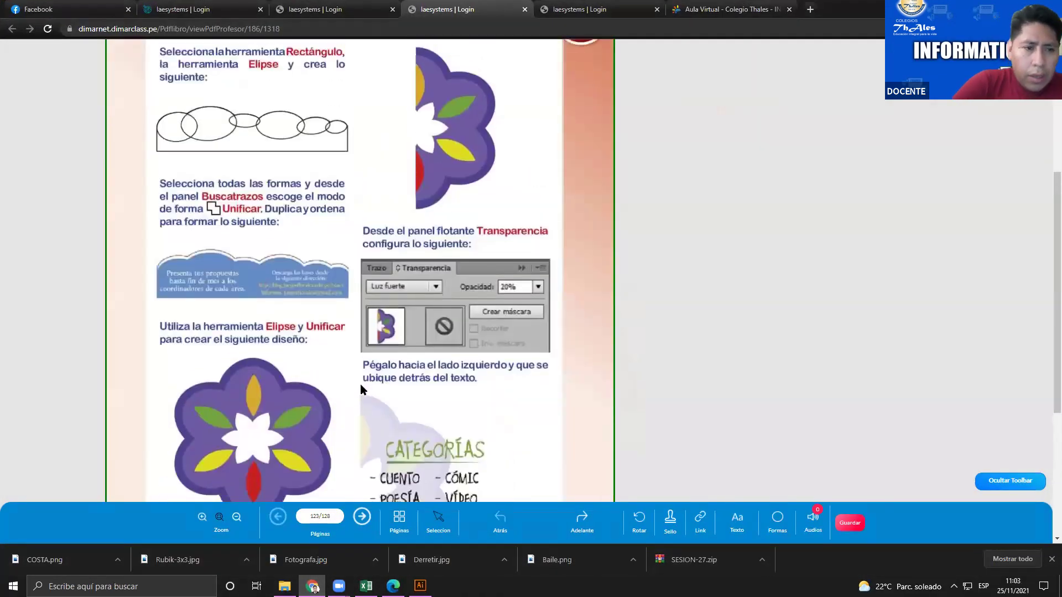
scroll(282, 346, down, 2)
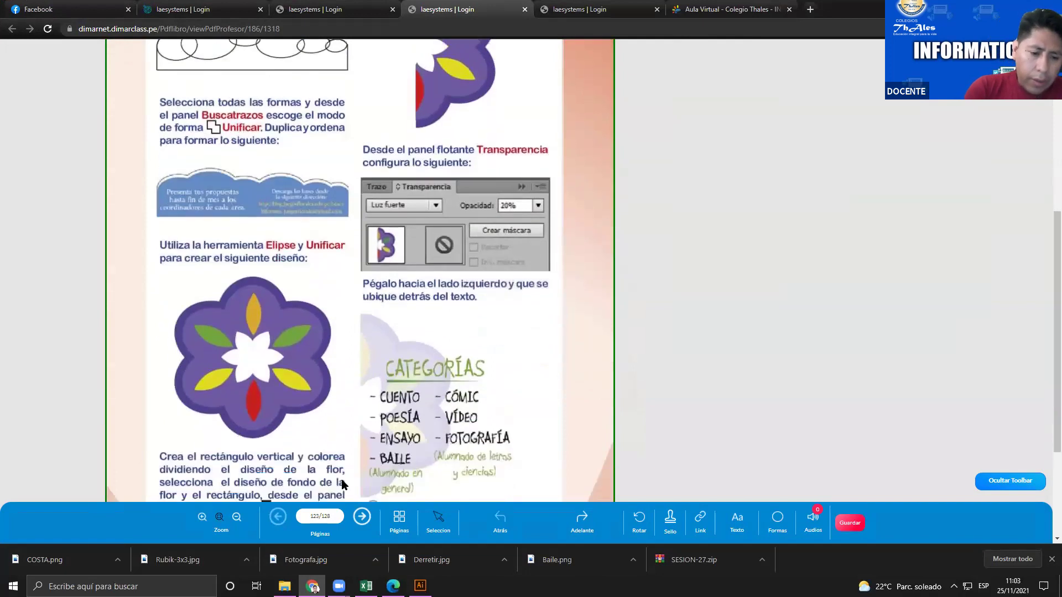
click(420, 585)
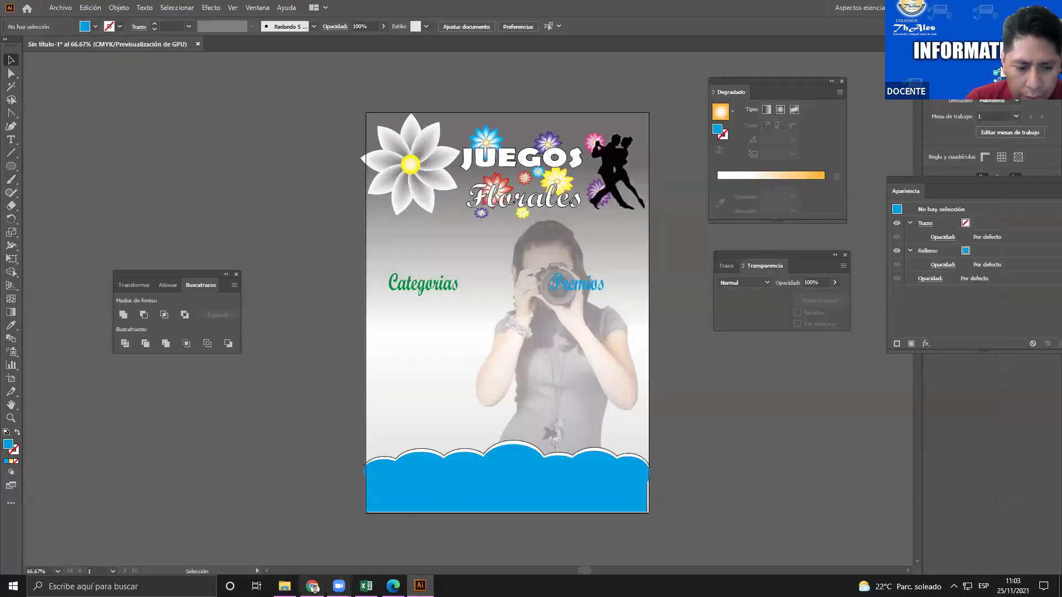
click(313, 585)
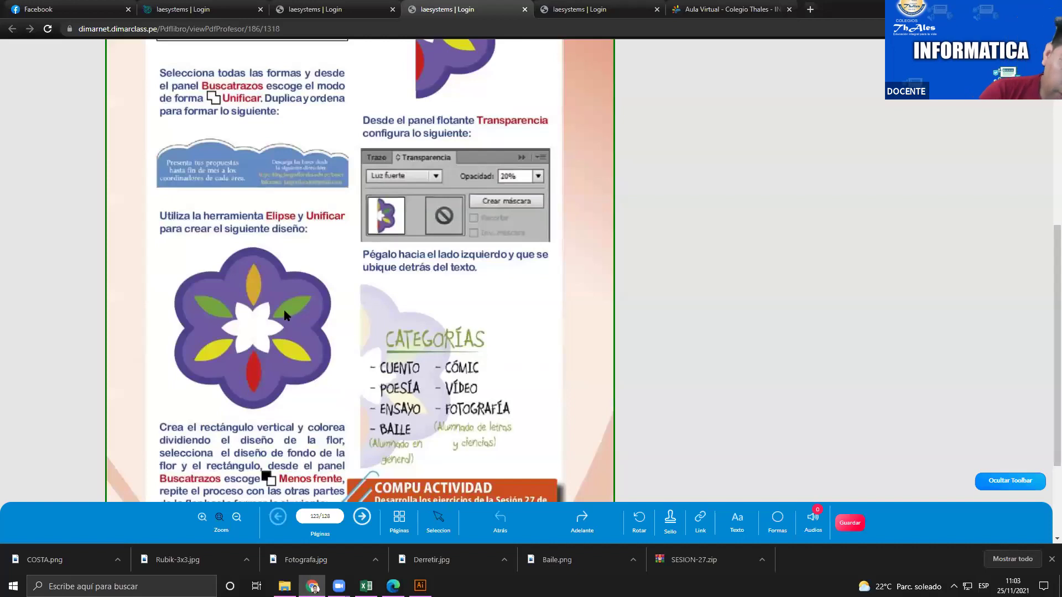
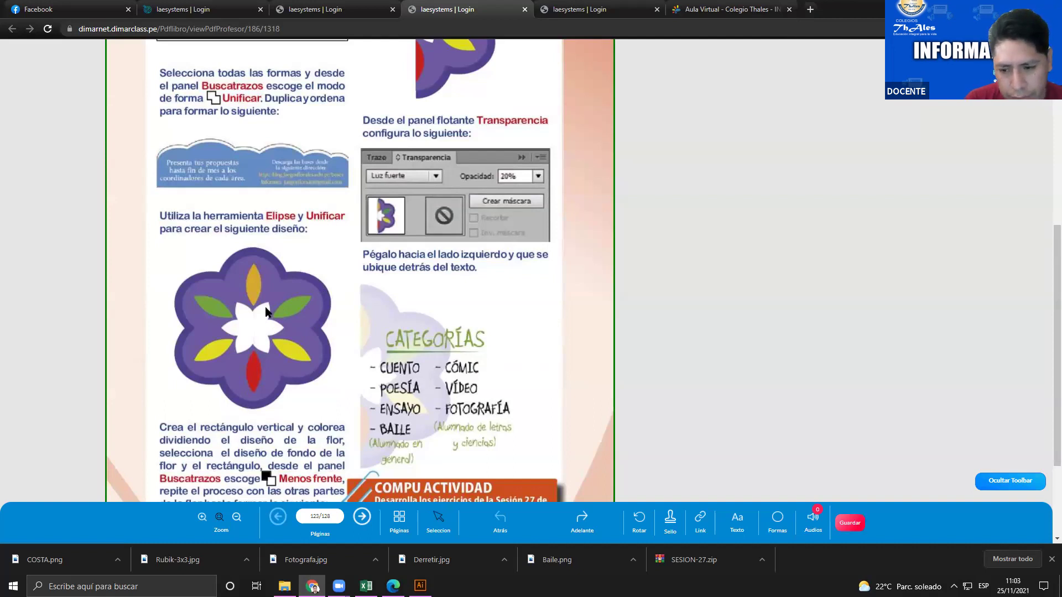
Switch to Illustrator, draw a tall blue ellipse beside the poster, and delete the stray small ellipse below it
scroll(507, 278, up, 2)
scroll(489, 271, down, 5)
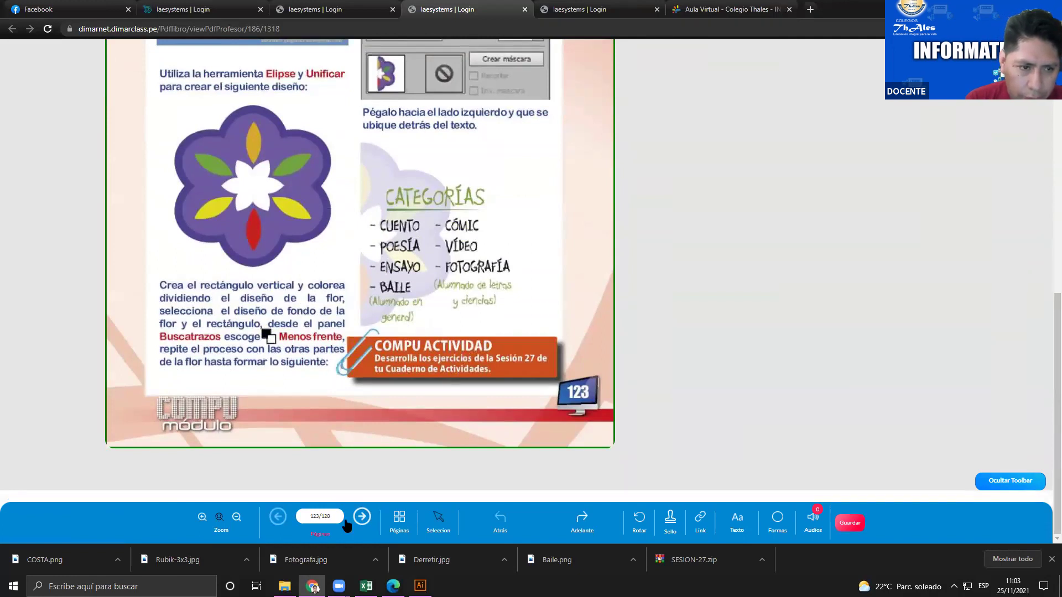
click(421, 585)
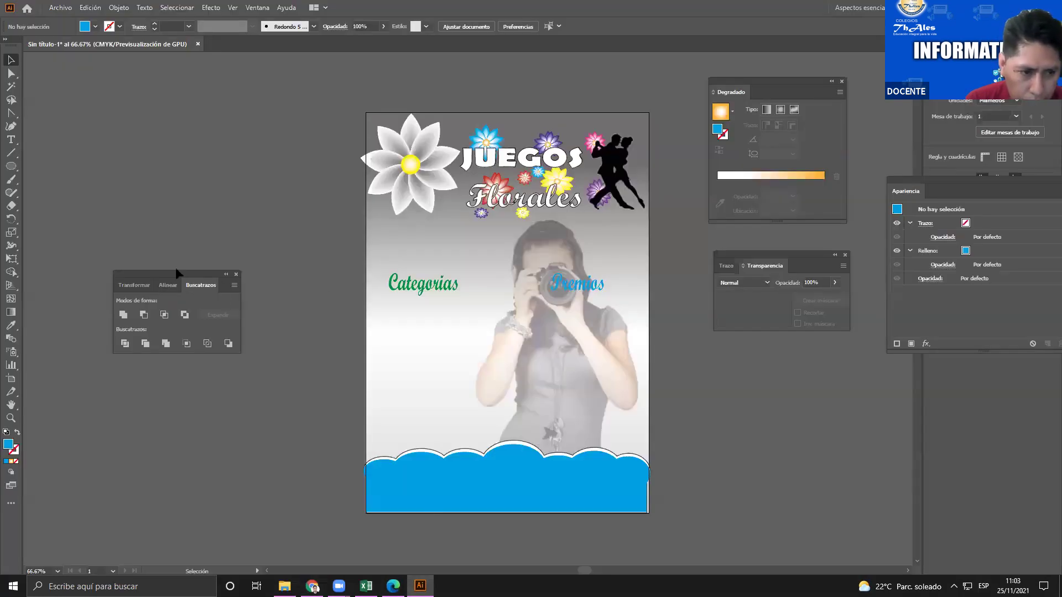
click(235, 274)
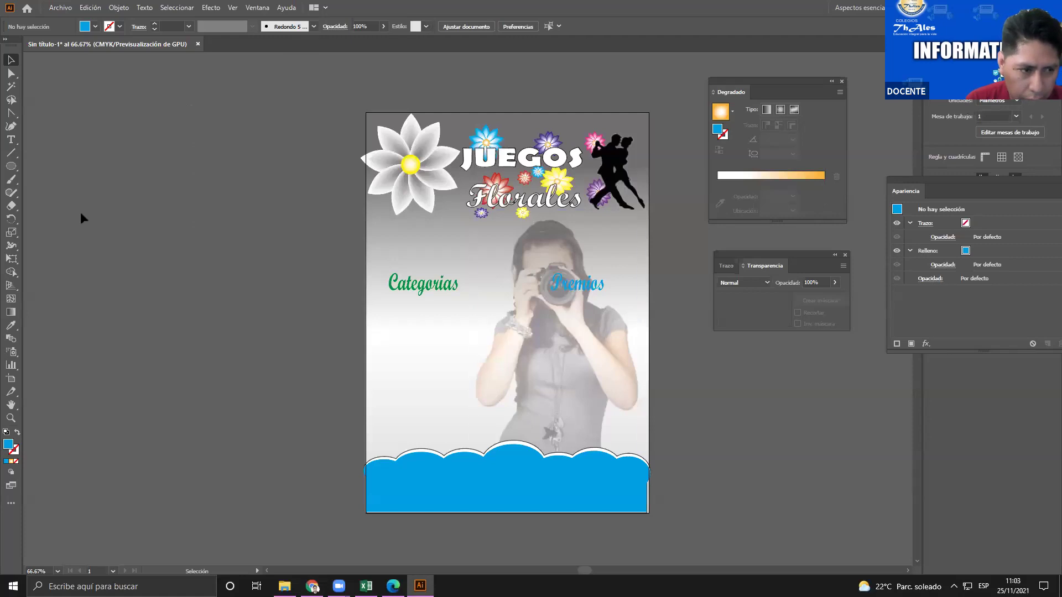
click(7, 168)
mouse_move(200, 194)
mouse_down()
mouse_move(291, 343)
mouse_move(247, 354)
mouse_move(245, 375)
mouse_up()
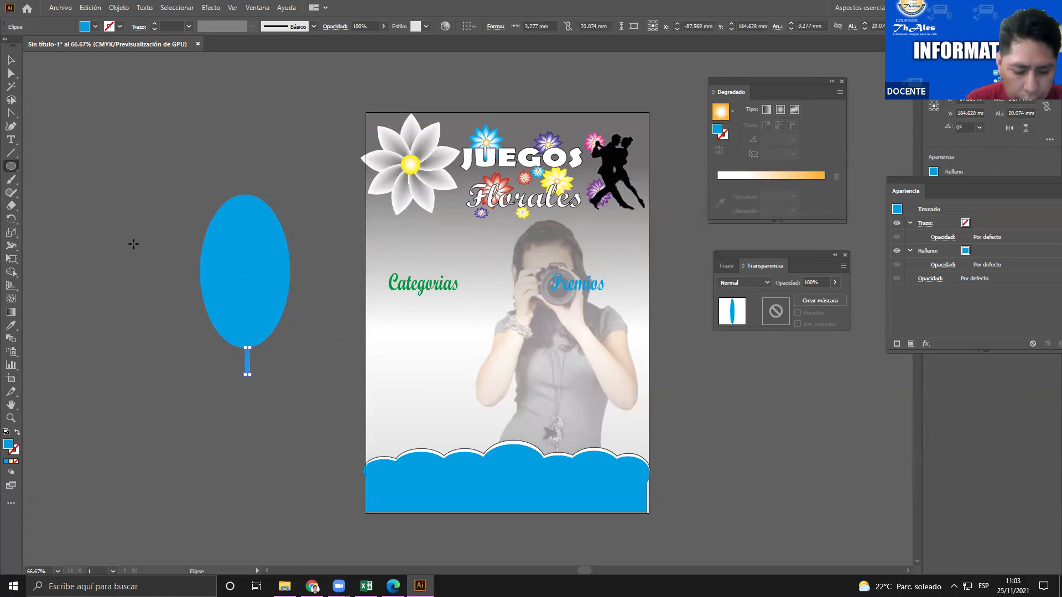
key(Delete)
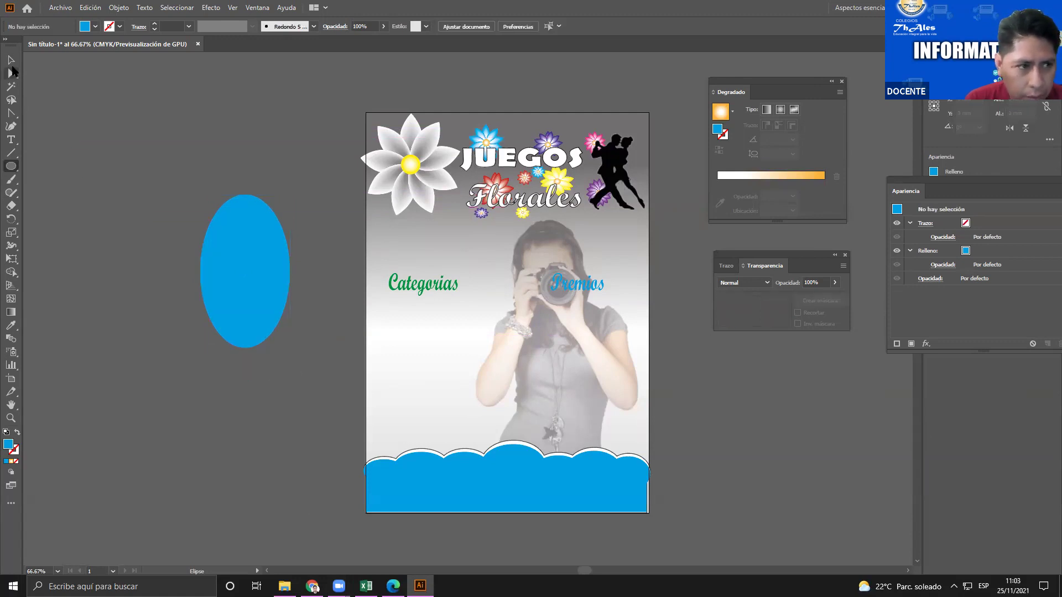
Move the blue ellipse farther from the poster and stretch it to about 137.5 mm tall
click(11, 59)
drag(227, 260, 193, 252)
drag(210, 347, 211, 371)
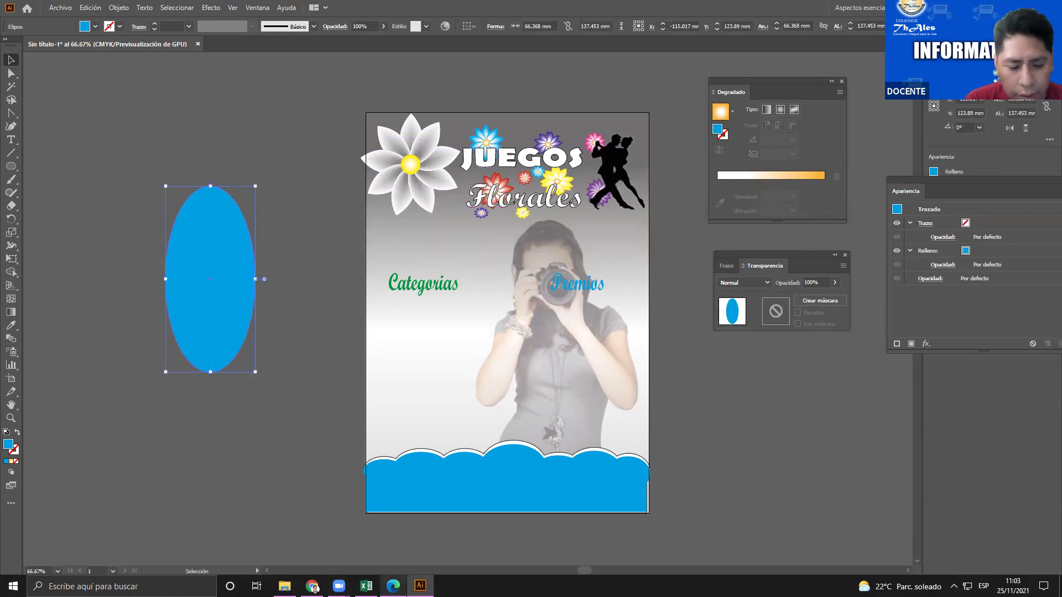
click(393, 586)
click(393, 585)
click(312, 585)
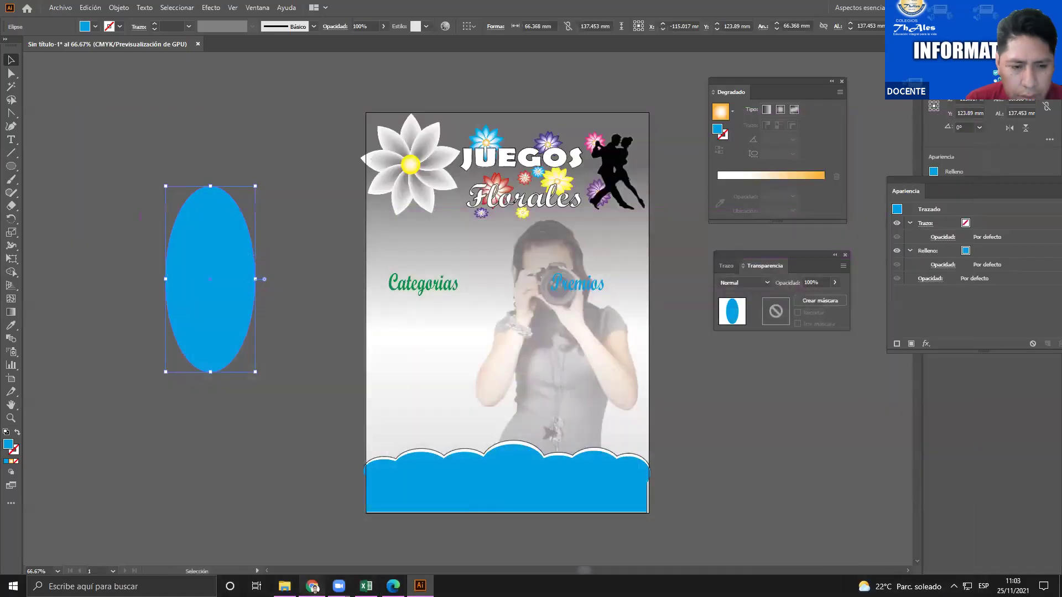
click(313, 585)
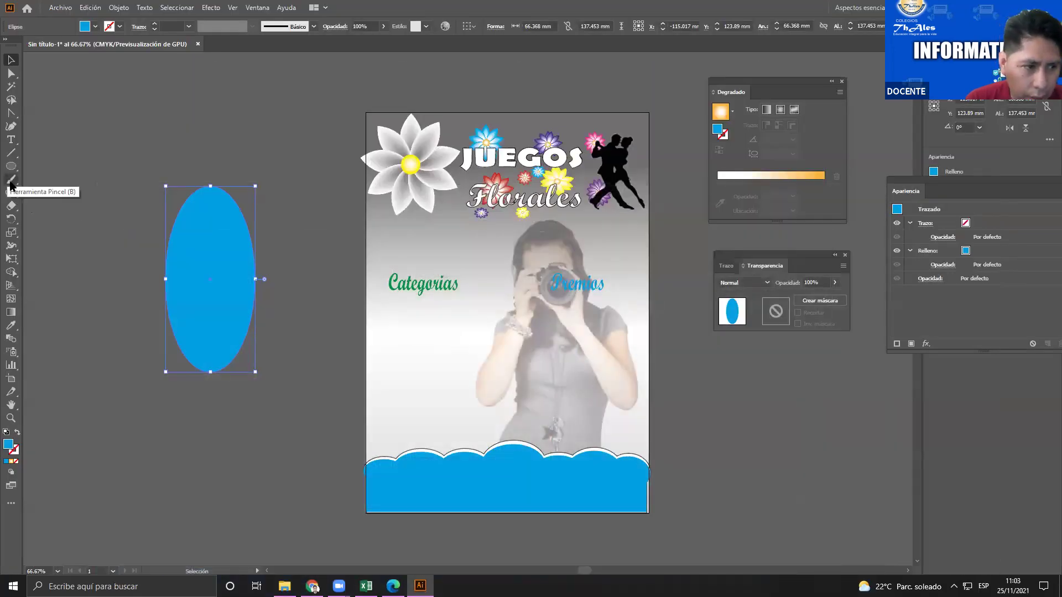
Try to form a flower by rotating a copy of the ellipse about its centre and repeating the rotation twice
click(12, 220)
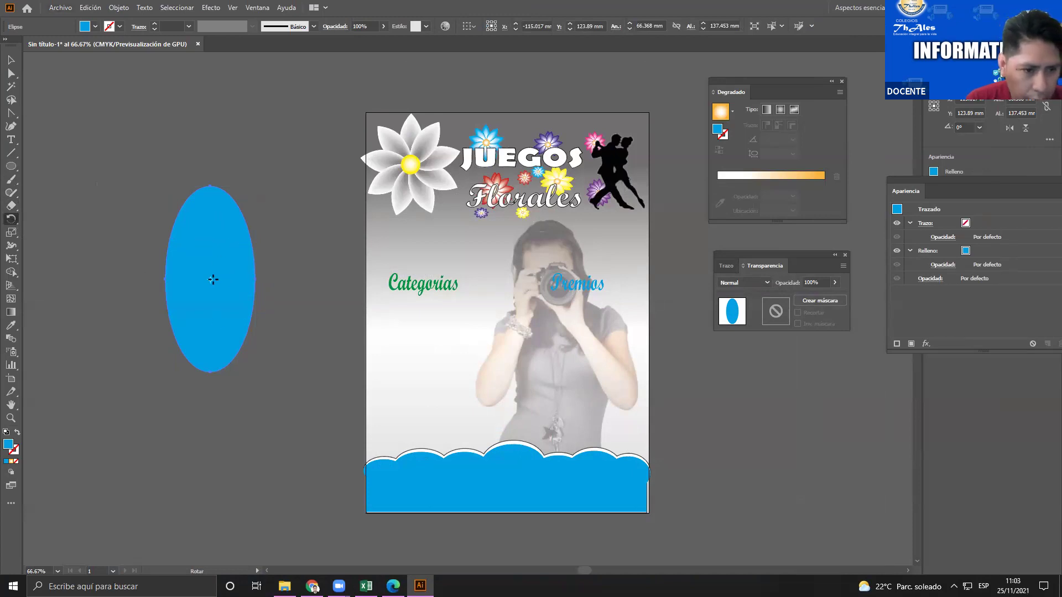
drag(238, 260, 215, 253)
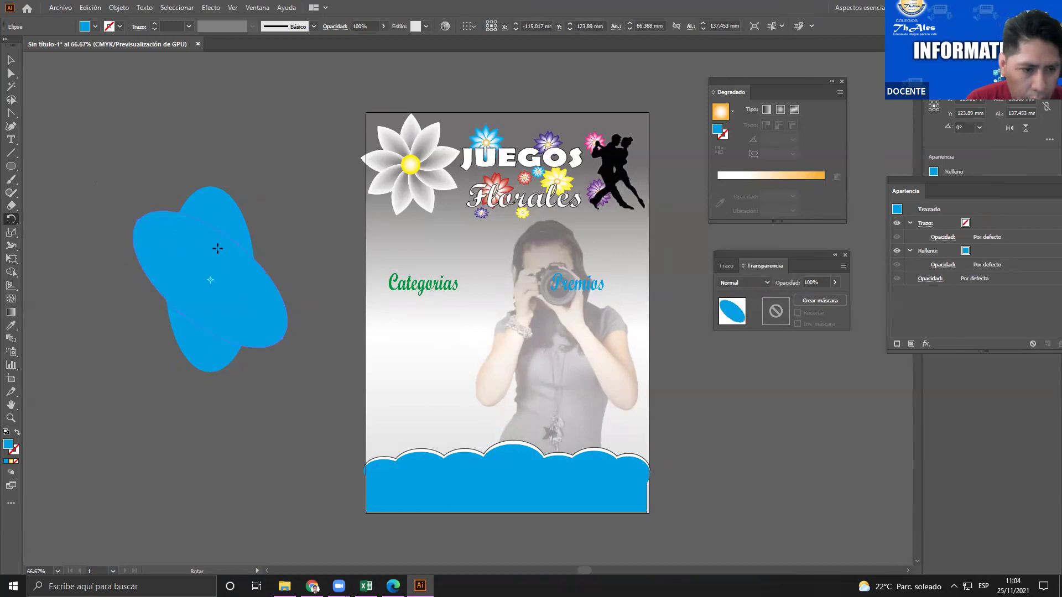
key(ctrl+d)
key(ctrl+d)
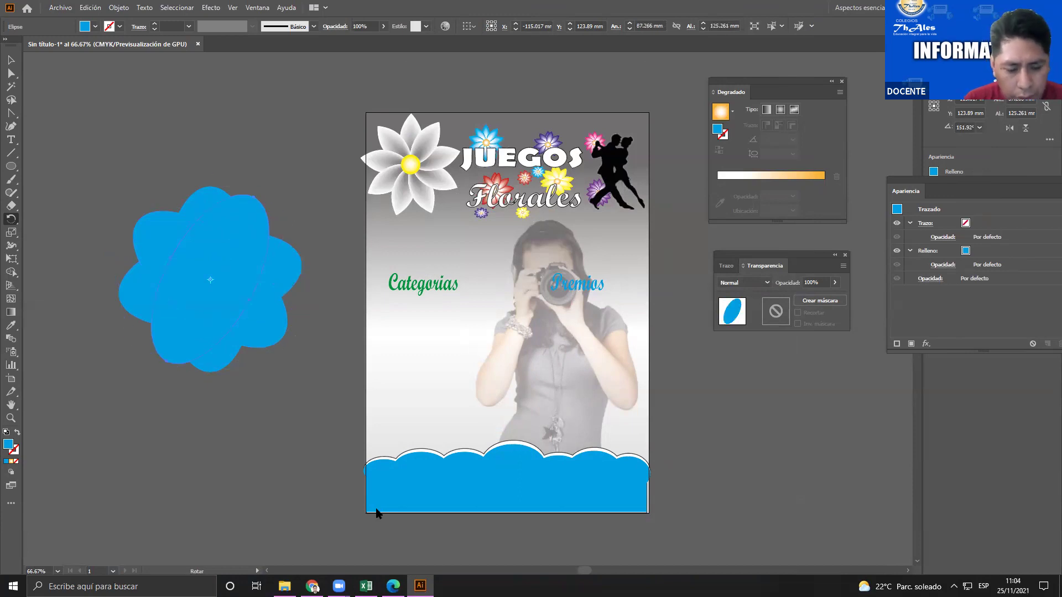
Switch to Chrome to check the workbook's flower design, then return to Illustrator
click(393, 586)
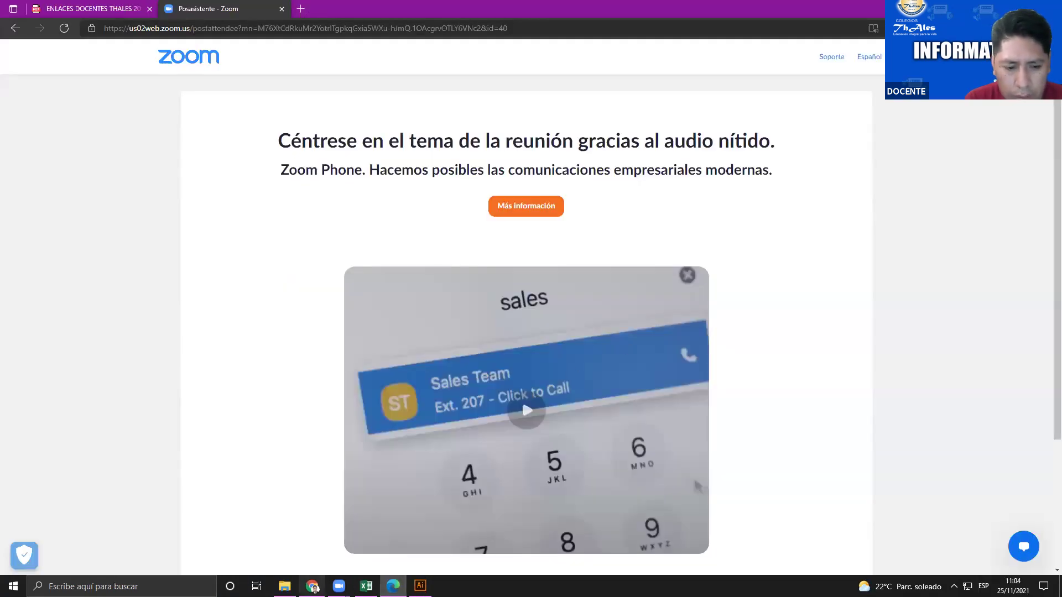
click(313, 586)
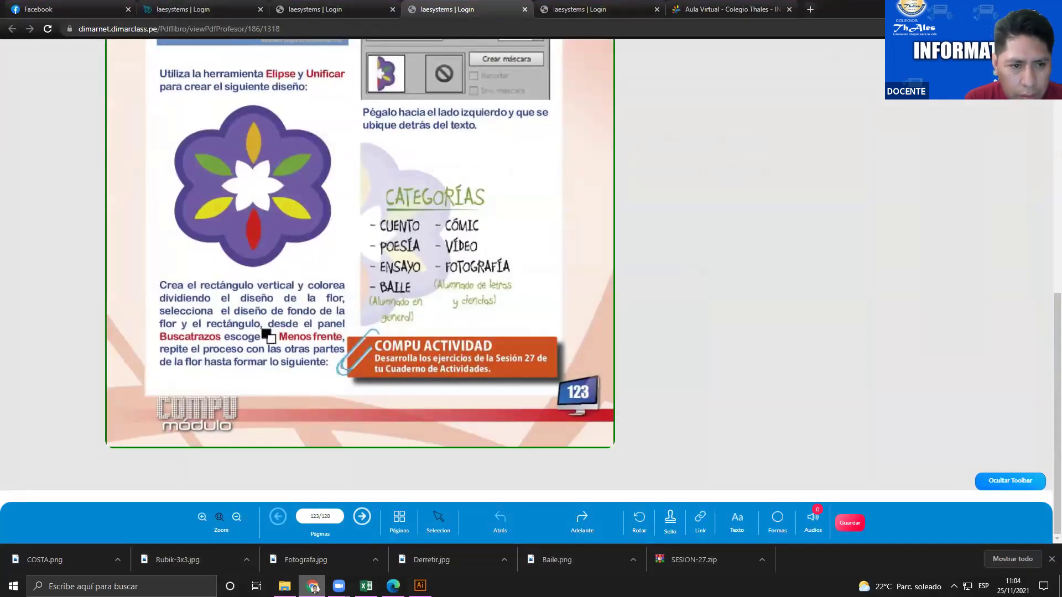
click(313, 588)
click(421, 586)
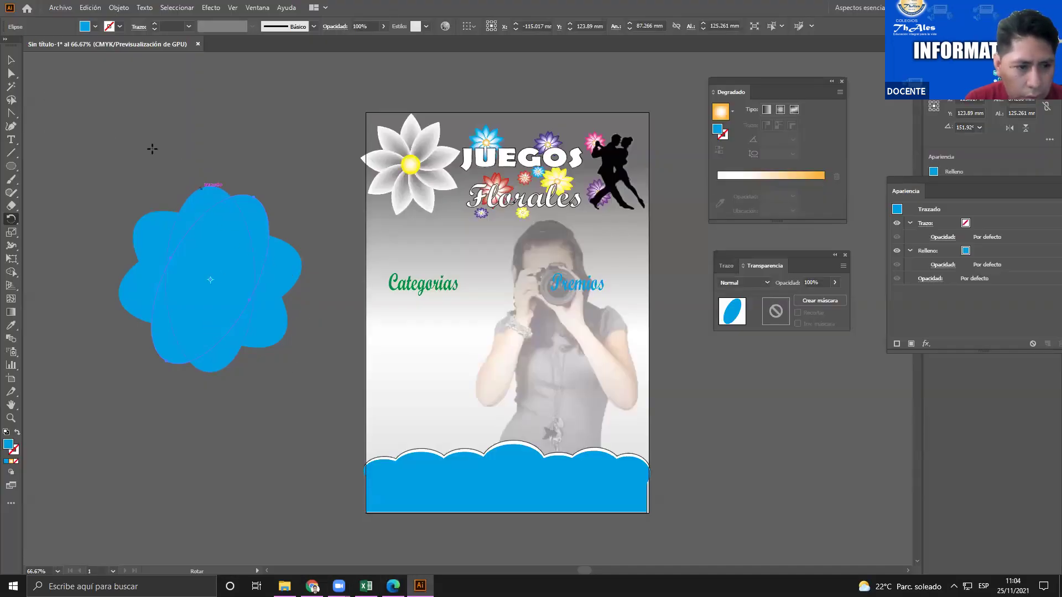
Remove the rotated ellipse copies so that only the original vertical ellipse is kept
click(11, 59)
drag(197, 320, 223, 269)
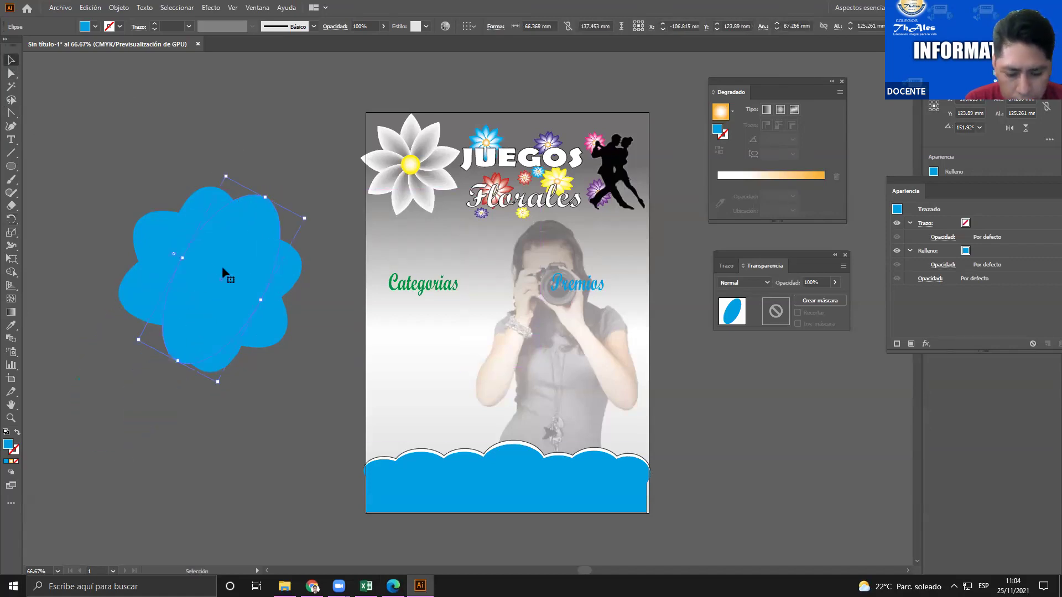
key(Delete)
click(260, 301)
key(Delete)
key(ctrl+z)
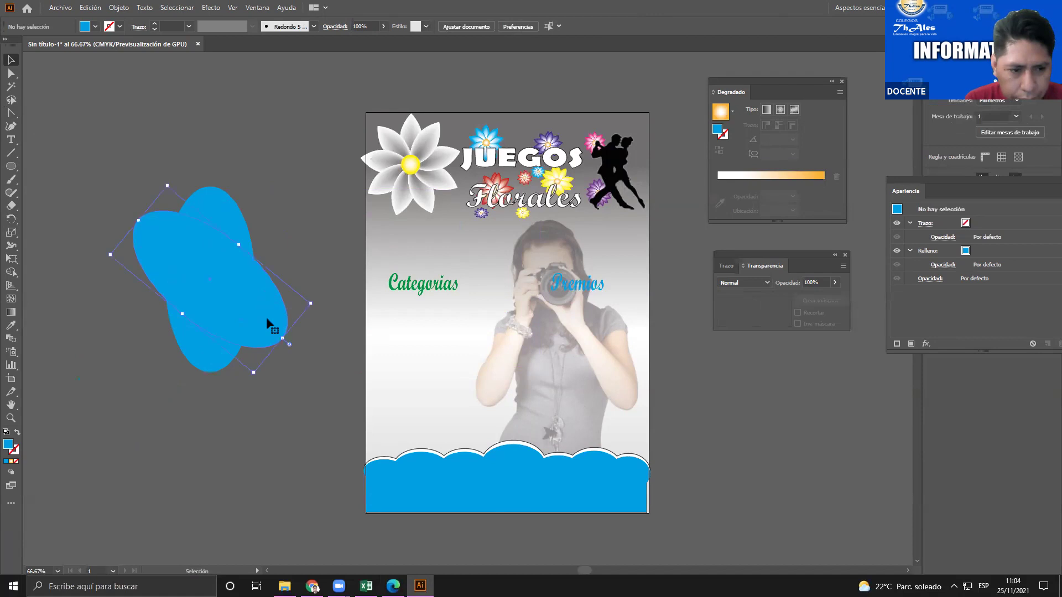
key(ctrl+z)
Rotate a copy of the ellipse about 46° around its centre and repeat it twice to form an eight-petal flower
click(210, 267)
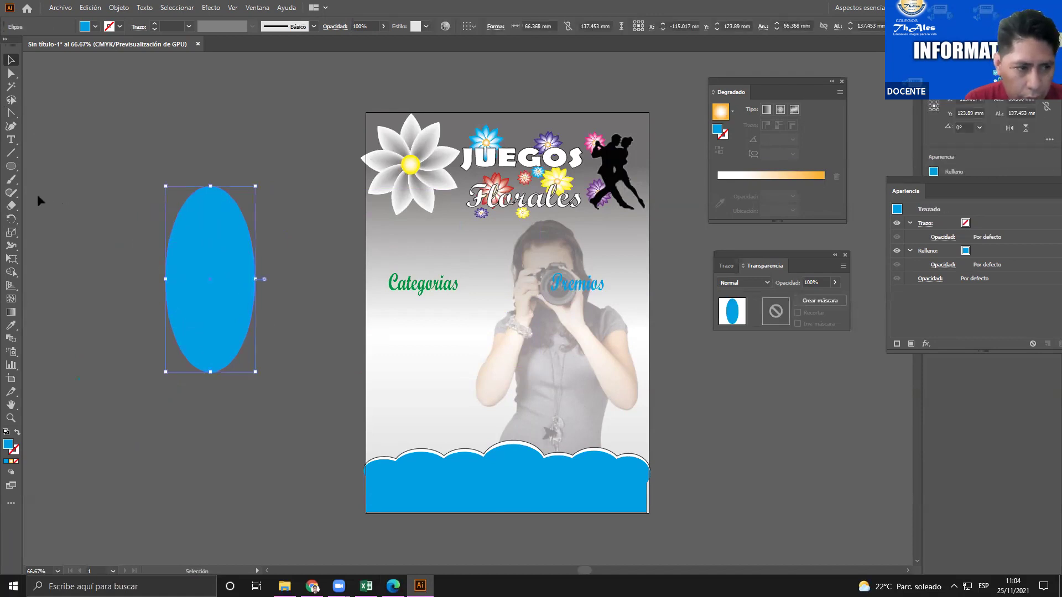
click(11, 219)
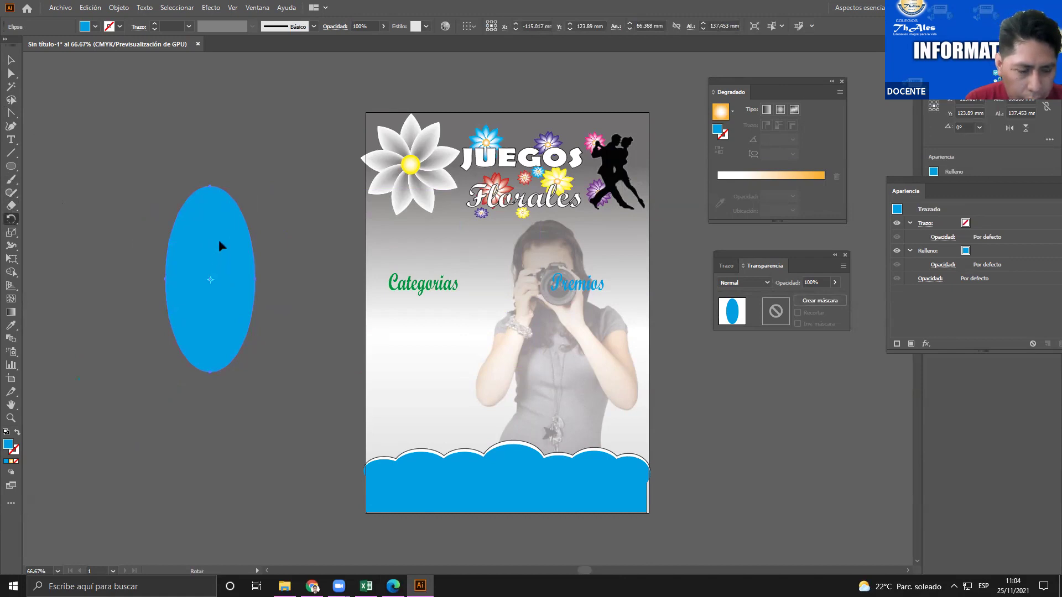
drag(220, 245, 187, 241)
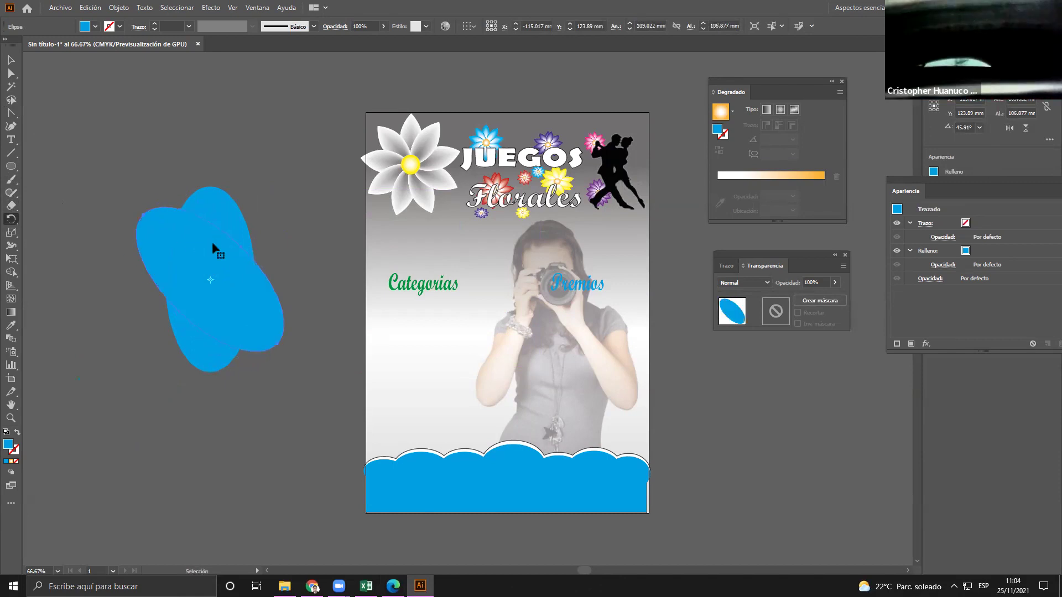
key(ctrl+d)
key(ctrl+d)
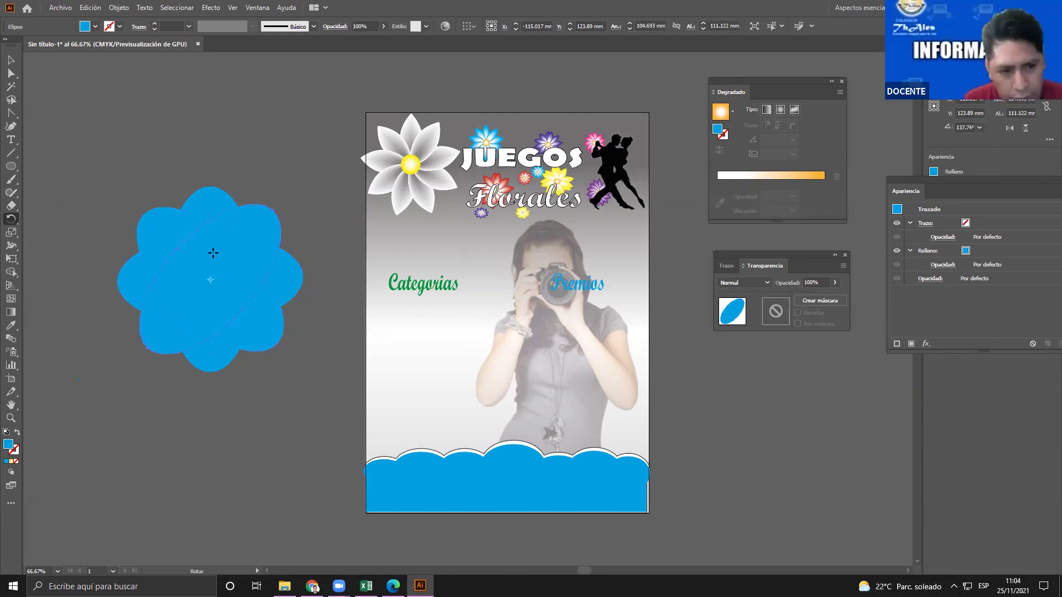
click(11, 60)
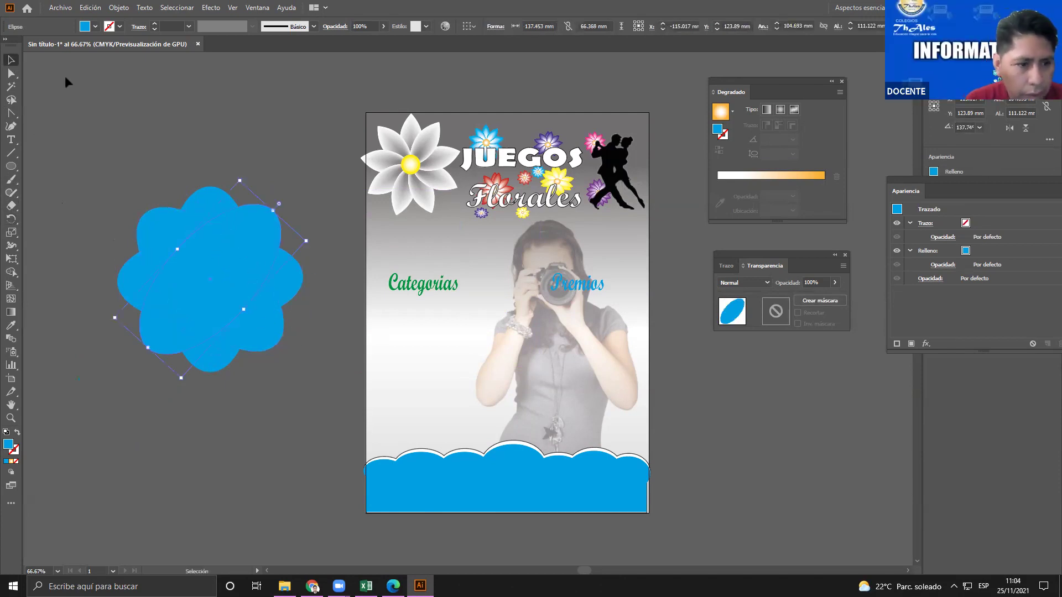
click(307, 411)
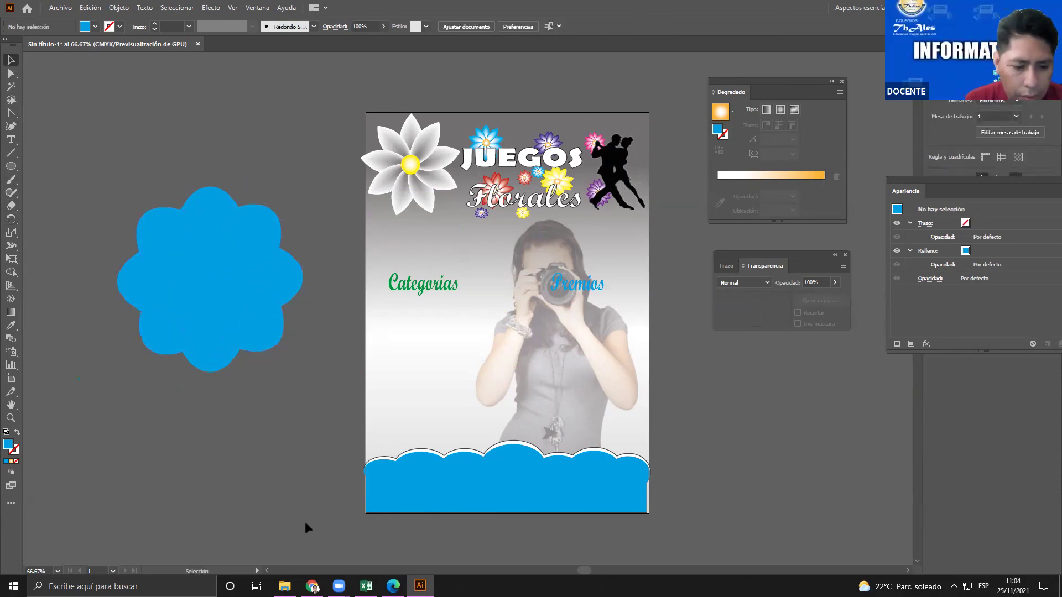
Compare with the workbook in Chrome, then select the overlapping ellipses and merge them with Unificar from Buscatrazos
click(313, 586)
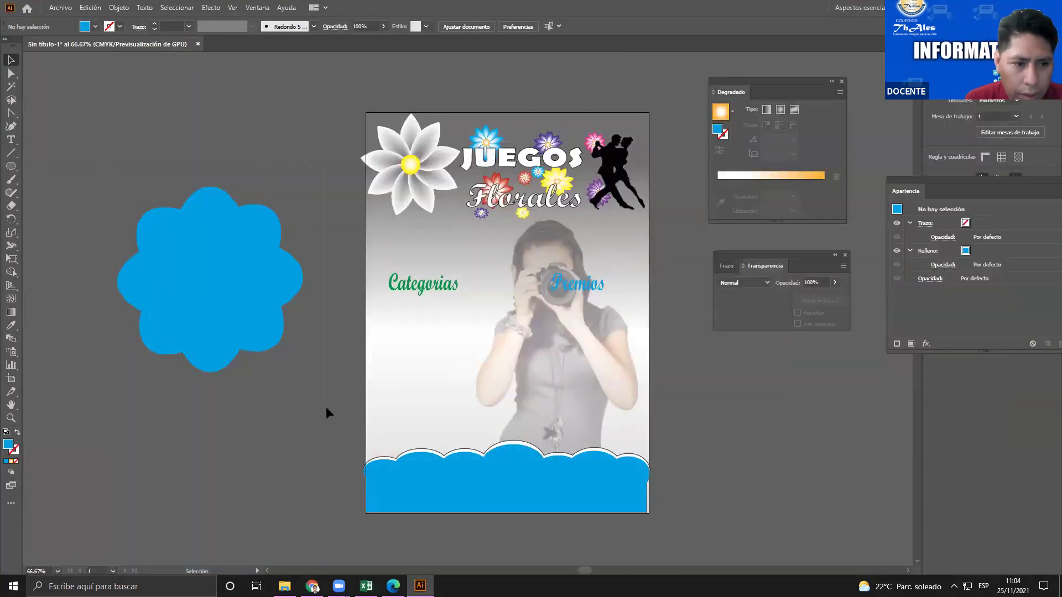
drag(326, 408, 326, 407)
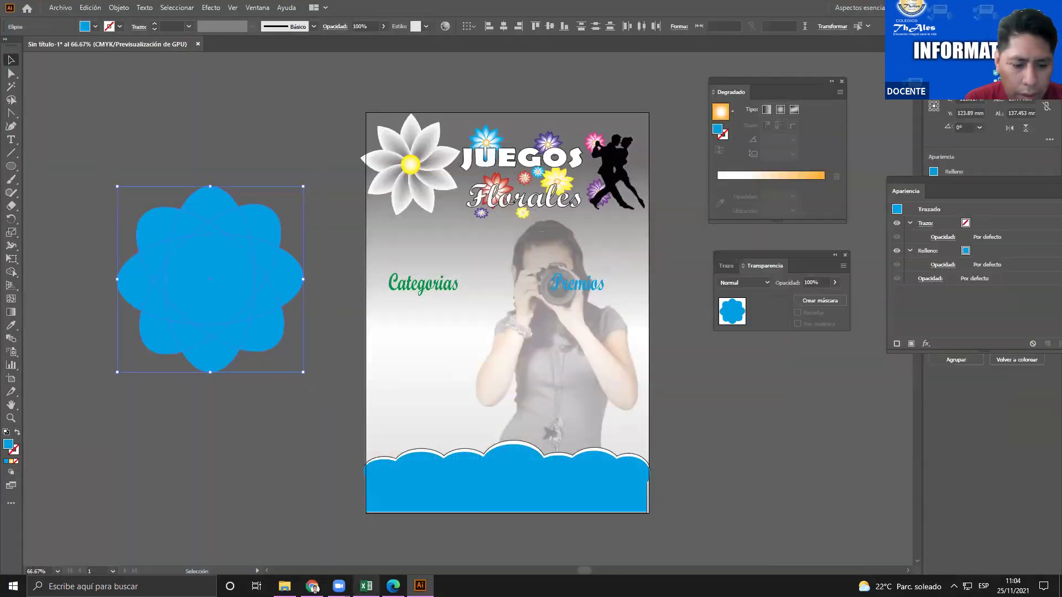
click(312, 586)
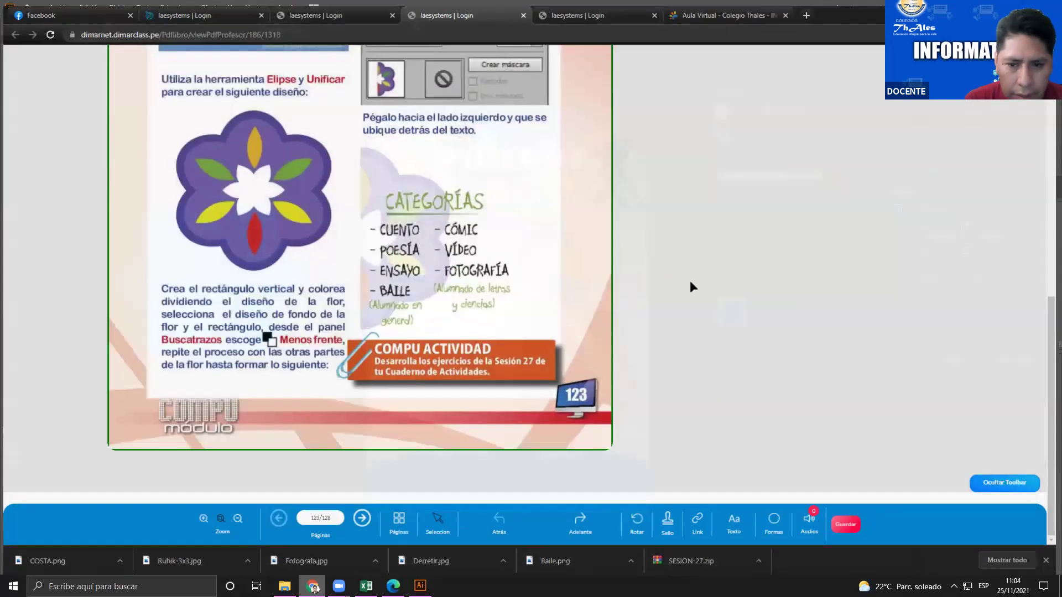
key(alt+Tab)
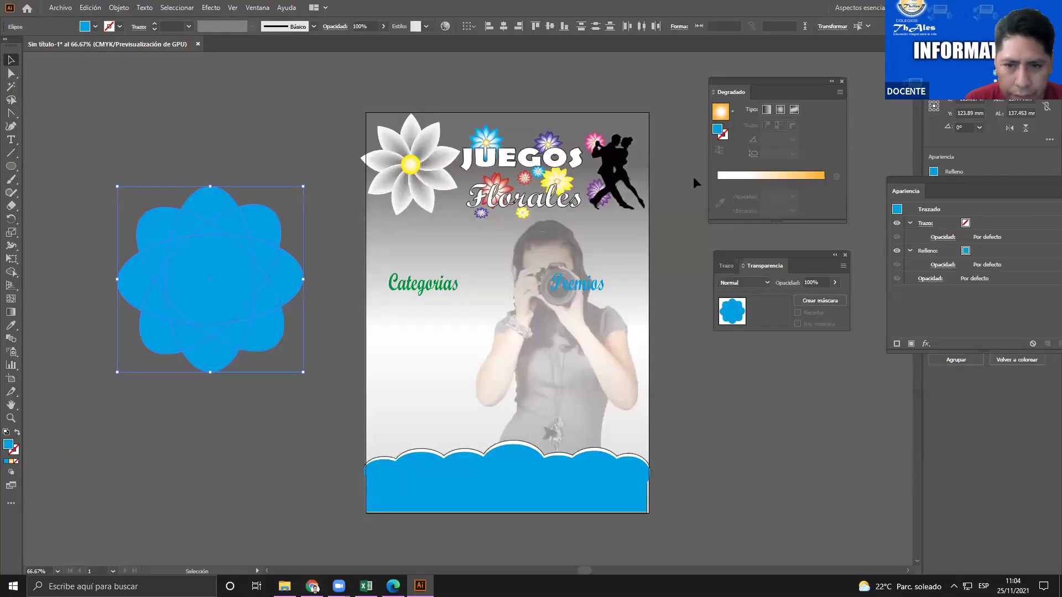
click(266, 10)
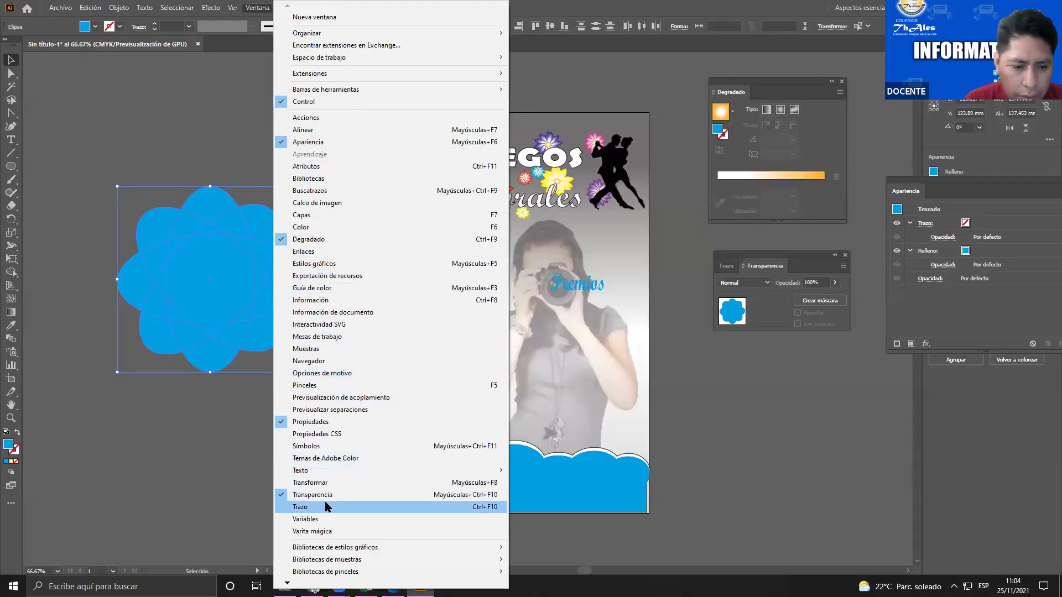
click(318, 193)
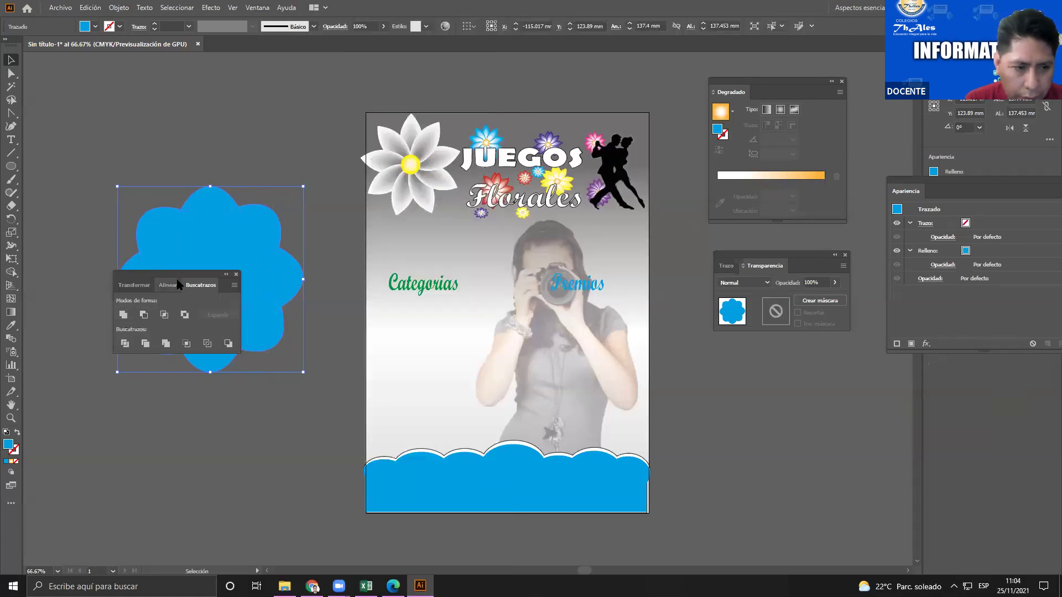
drag(210, 274, 803, 351)
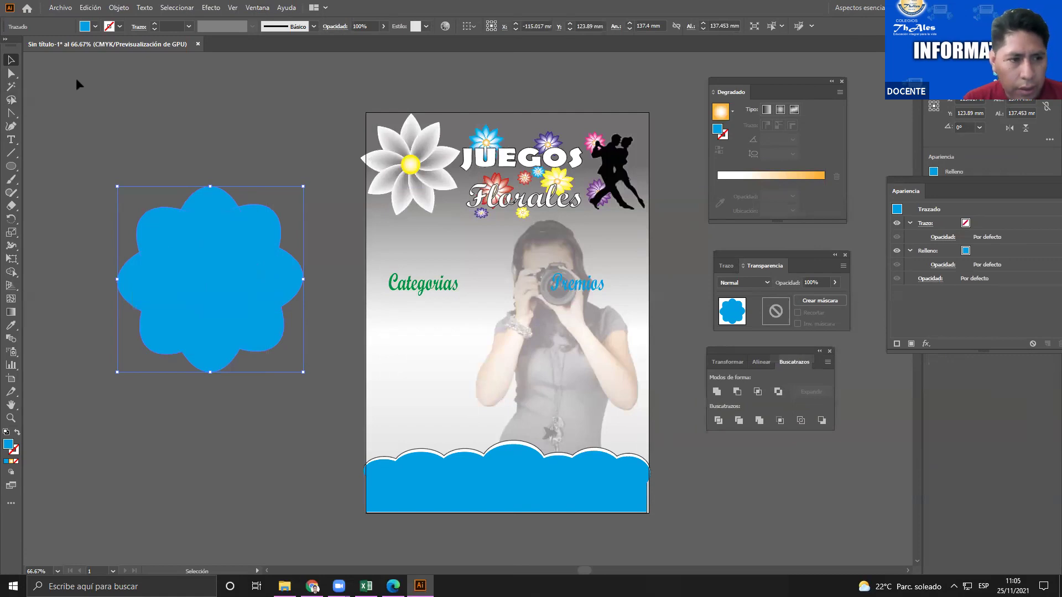
Move the merged flower slightly toward the poster and give it a dark purple fill and a purple stroke
drag(182, 291, 205, 282)
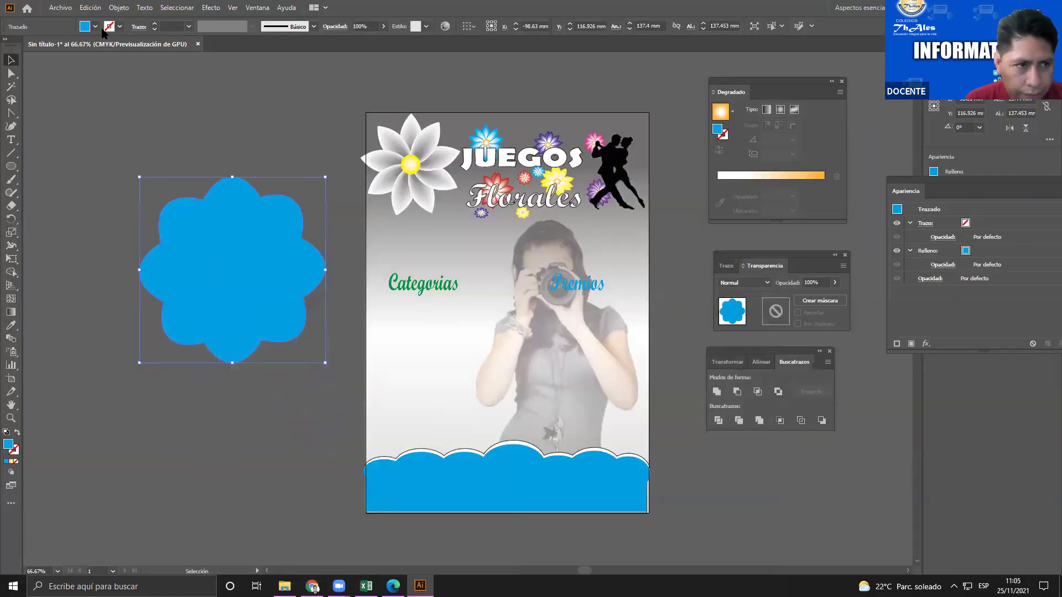
click(95, 26)
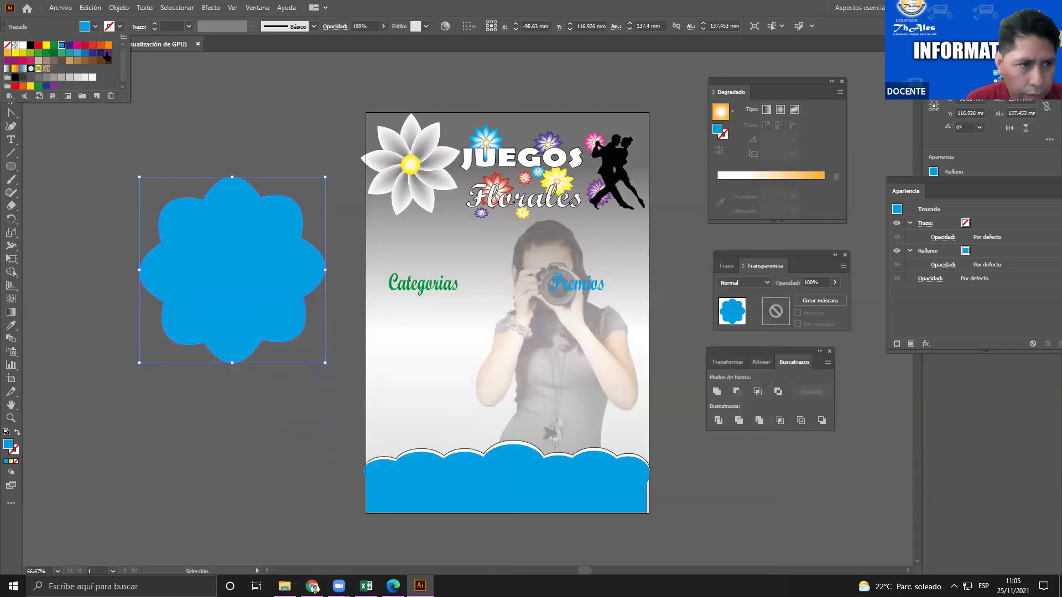
click(107, 54)
click(119, 26)
click(118, 26)
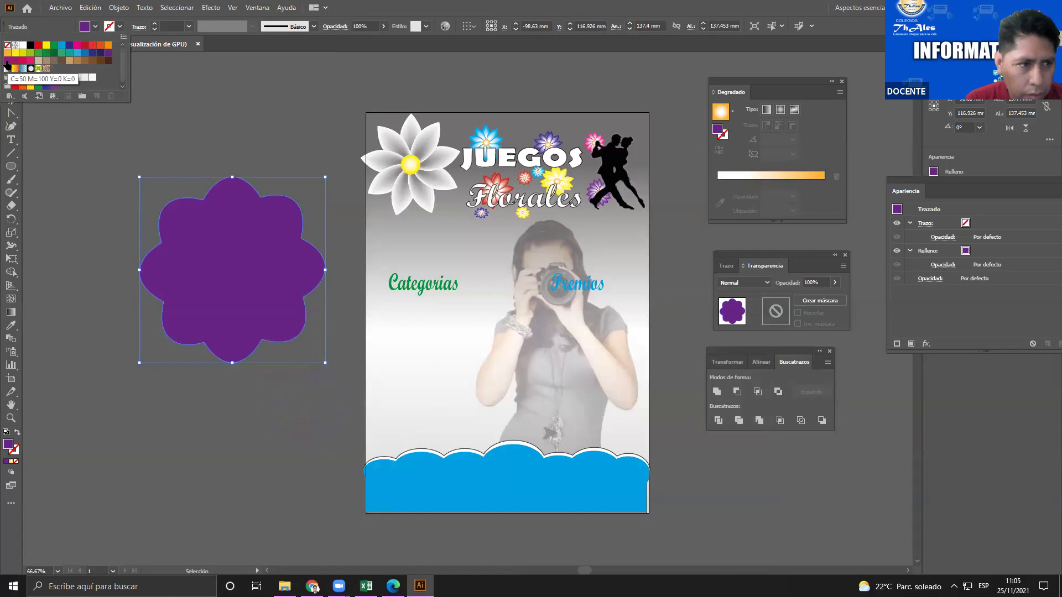
click(54, 86)
Change the flower's fill to light purple AF5DDB and thicken its stroke to 17 pt
click(86, 27)
click(86, 27)
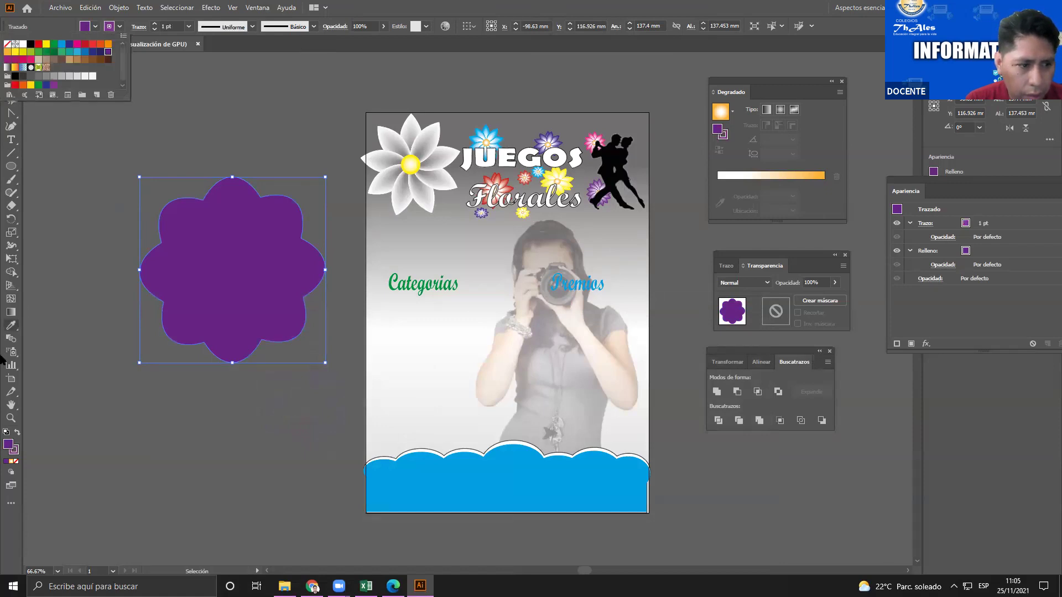
double_click(8, 444)
click(668, 258)
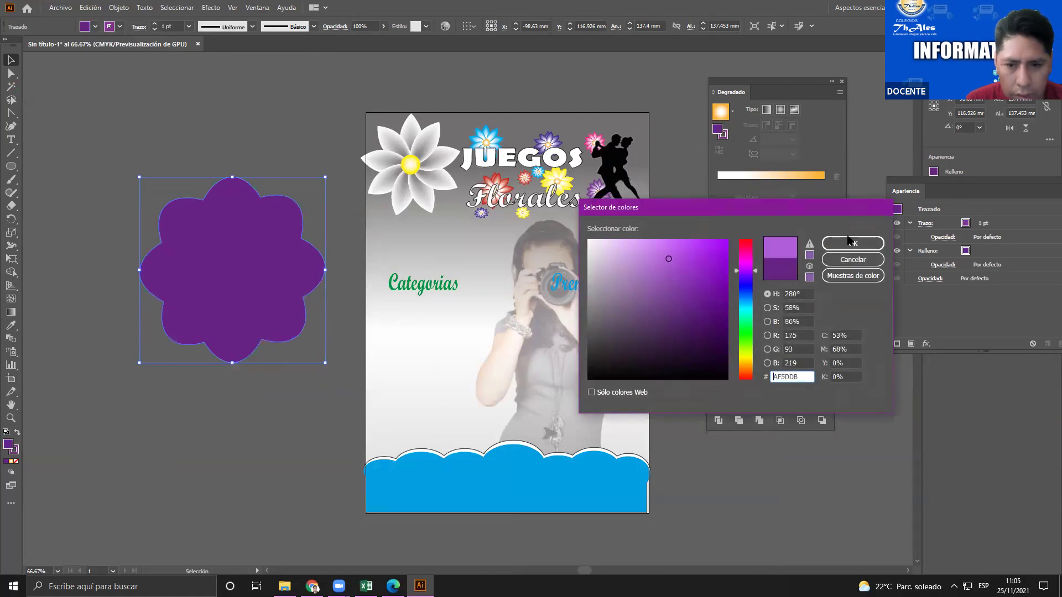
click(852, 243)
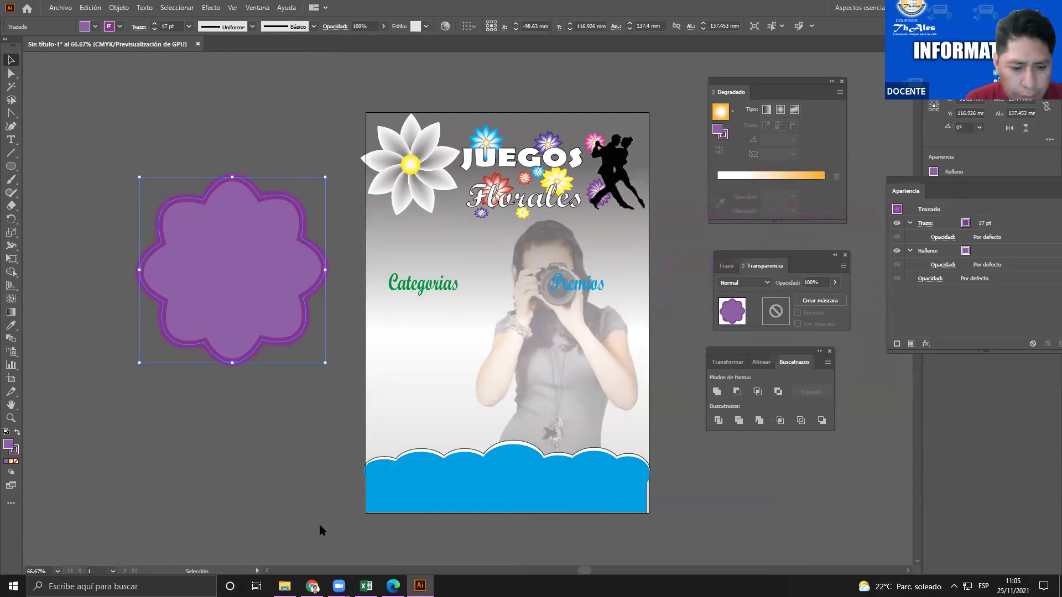
Check the flower design in the Chrome workbook, then give the purple flower a dark blue stroke and move it up and away from the poster
click(419, 586)
click(284, 586)
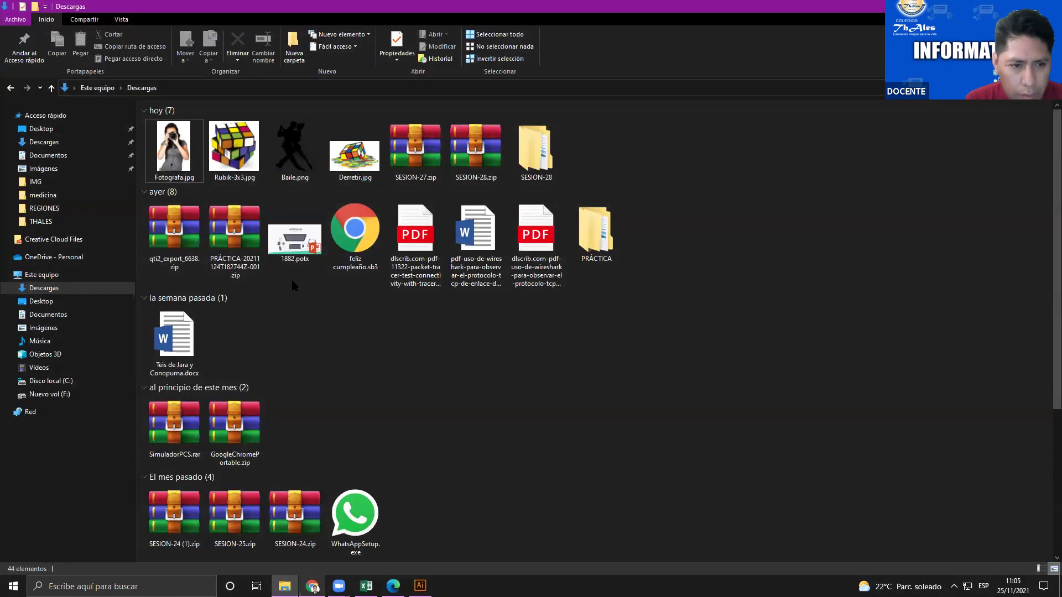
key(alt+Tab)
click(421, 586)
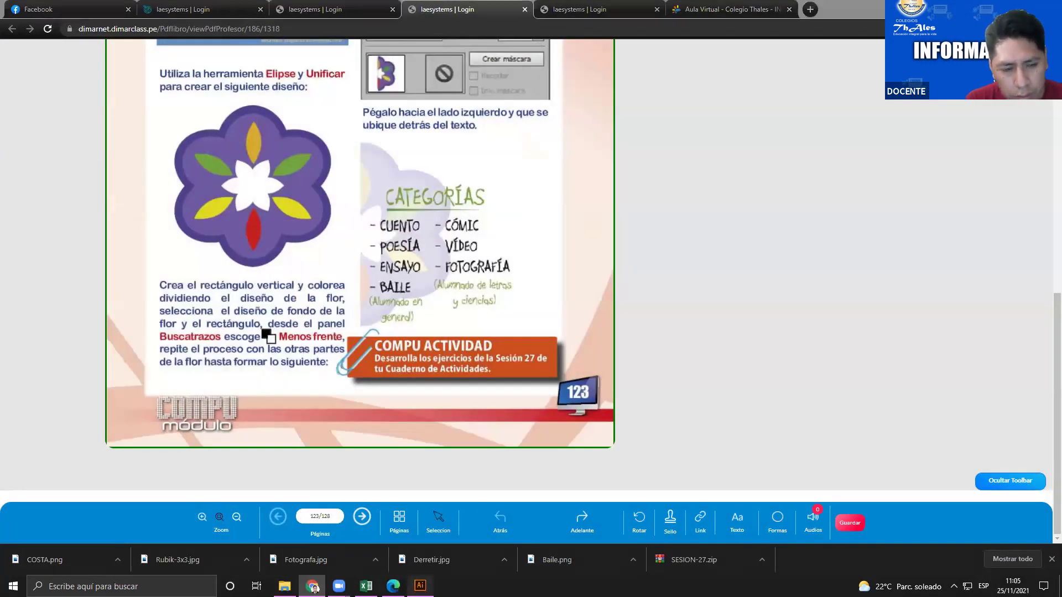
click(119, 26)
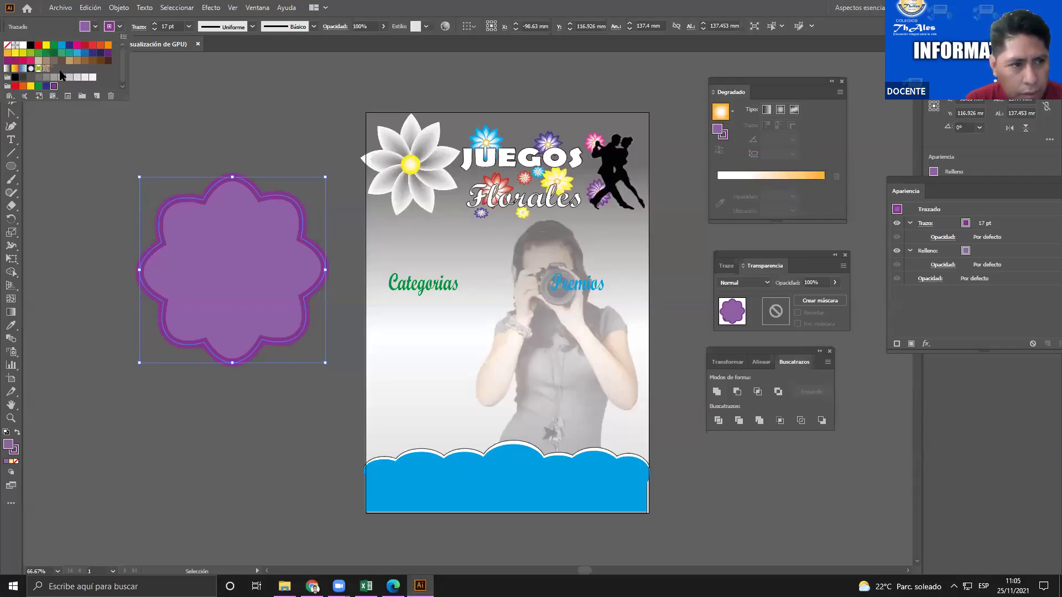
click(94, 54)
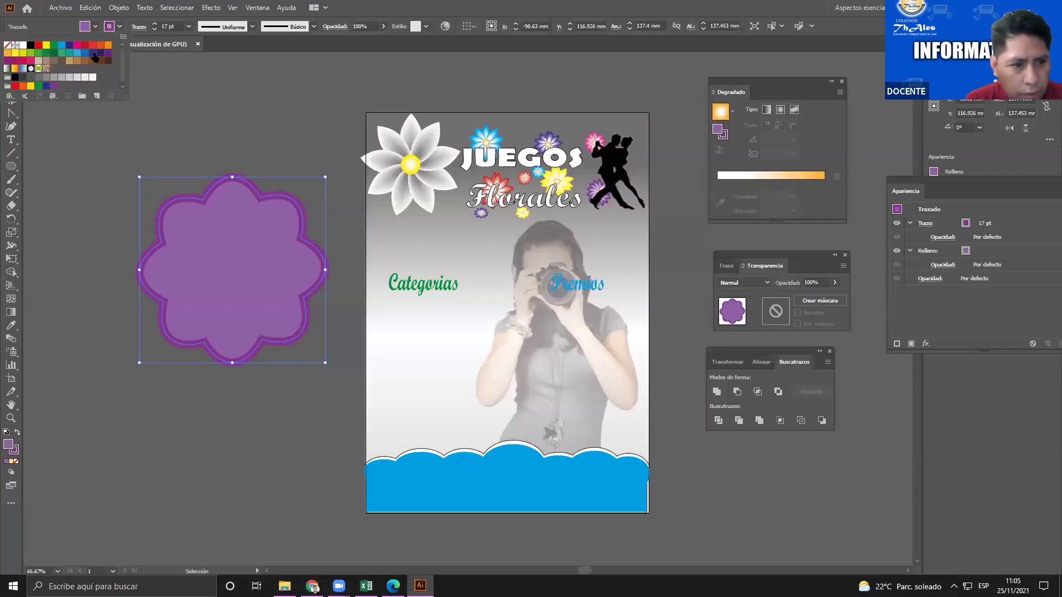
click(184, 99)
drag(267, 281, 237, 264)
click(337, 91)
click(258, 327)
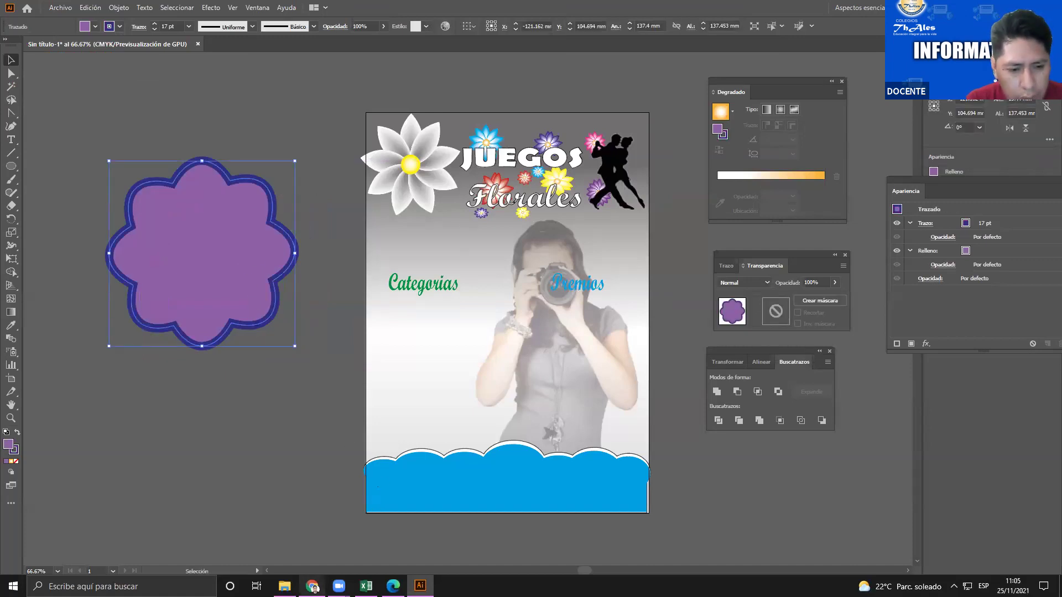
Compare with the workbook again and draw an upright ellipse about 31 by 50 mm below the purple flower
click(312, 586)
click(313, 586)
click(11, 166)
drag(199, 343, 241, 411)
Set the small ellipse's stroke to 0 and its fill to white
click(164, 24)
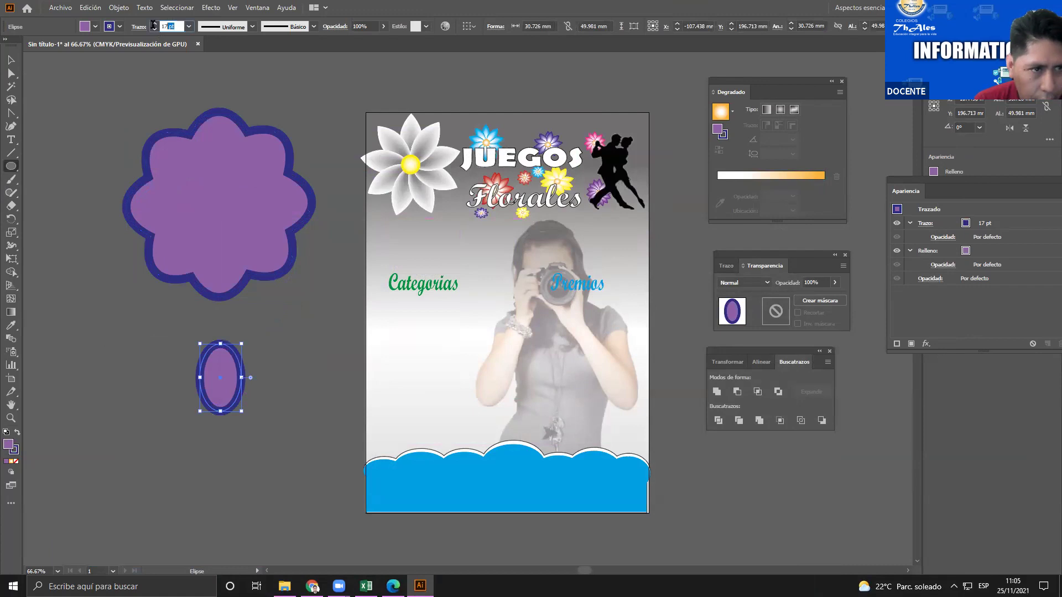
text(0)
key(Return)
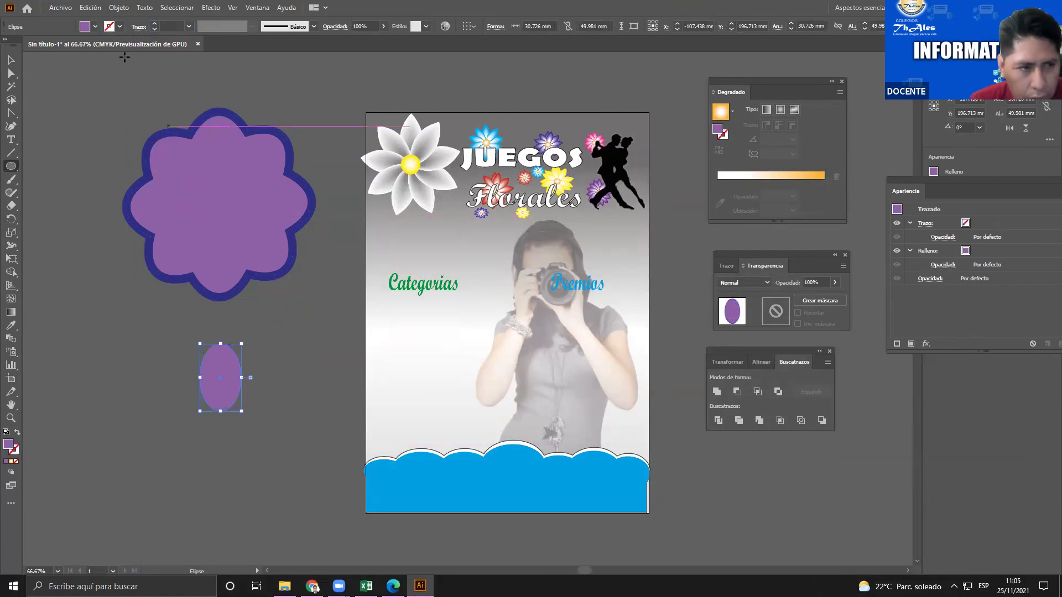
click(97, 26)
click(24, 46)
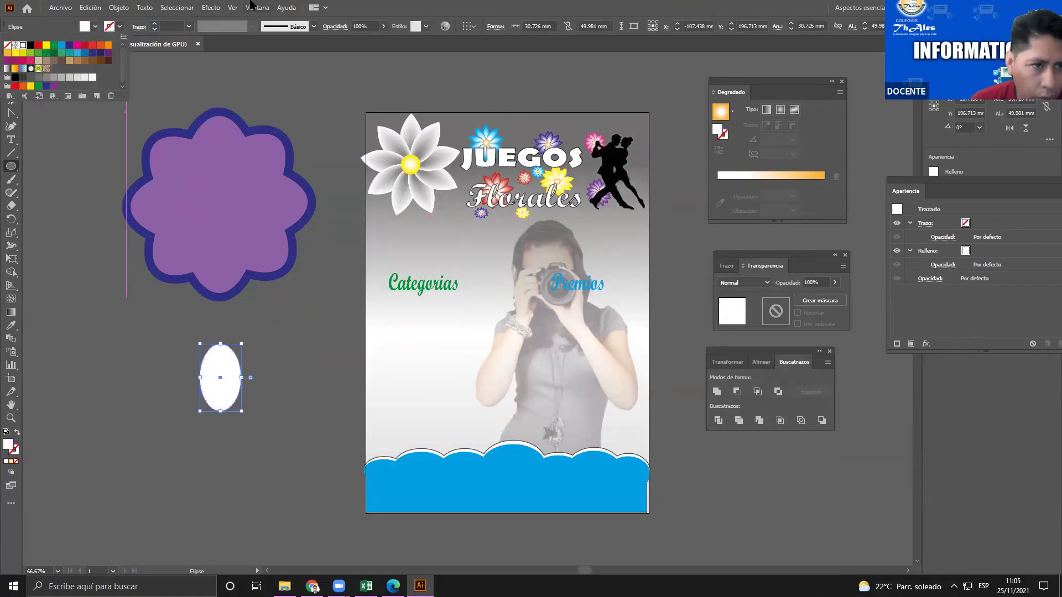
Convert the white ellipse's top anchor to a sharp corner and move the petal slightly upward
click(11, 114)
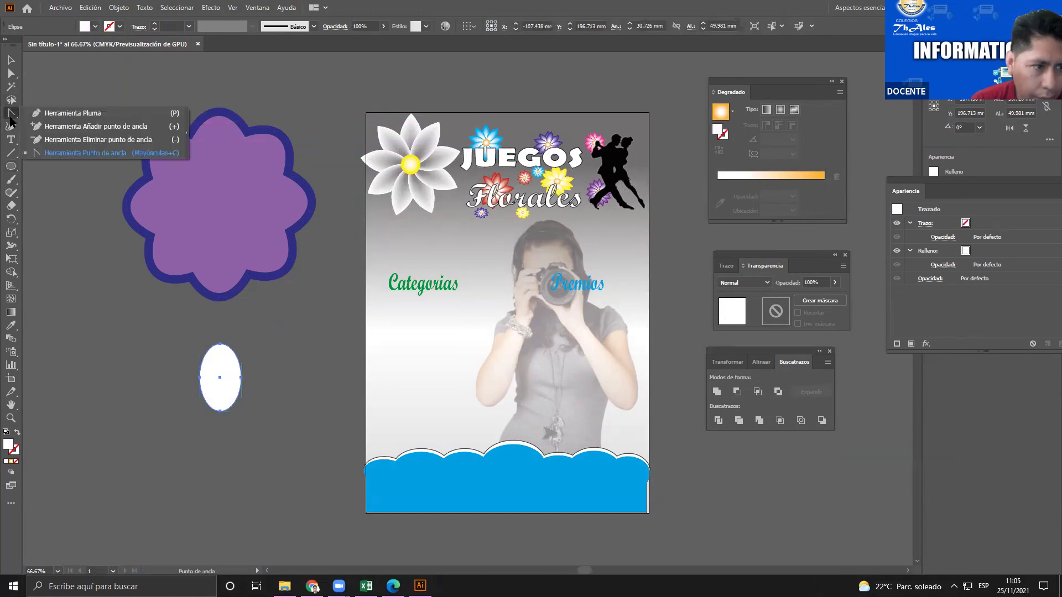
click(83, 148)
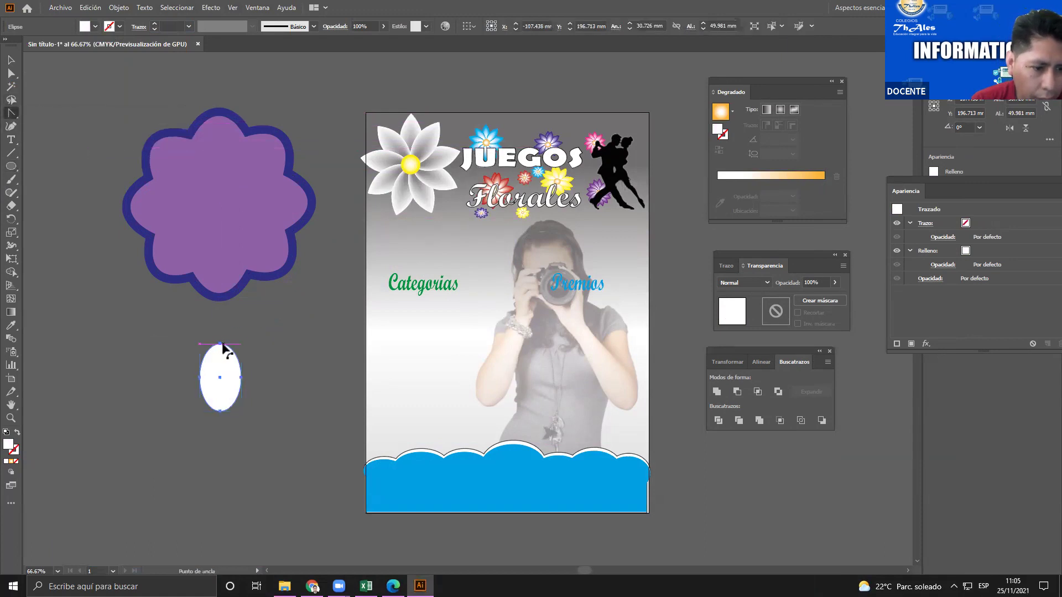
click(220, 344)
click(11, 60)
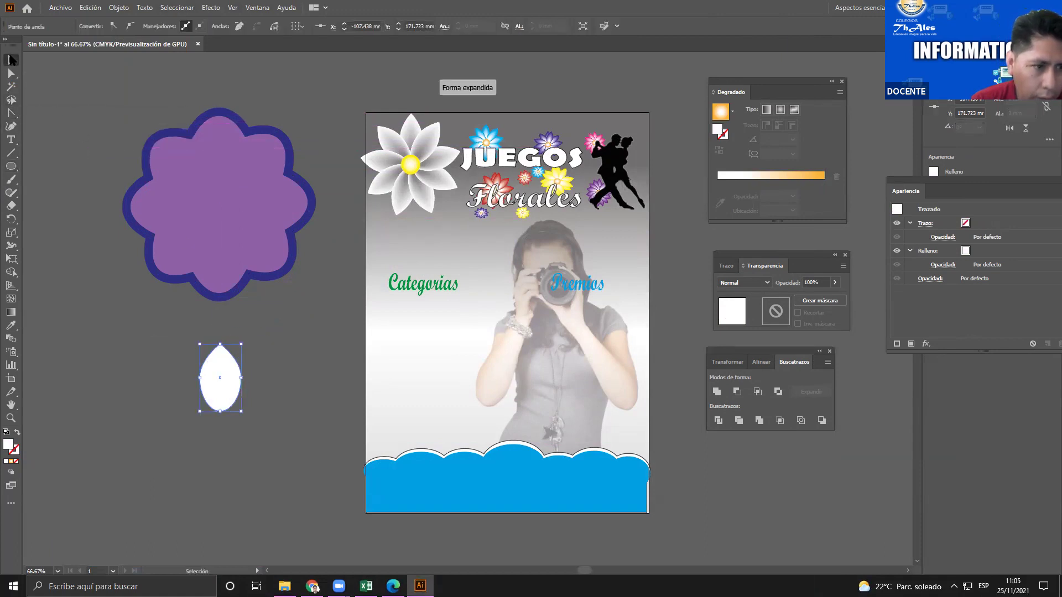
click(219, 365)
Rotate a copy of the white petal about 43° around its bottom anchor and repeat it to form an eight-petal flower
click(11, 218)
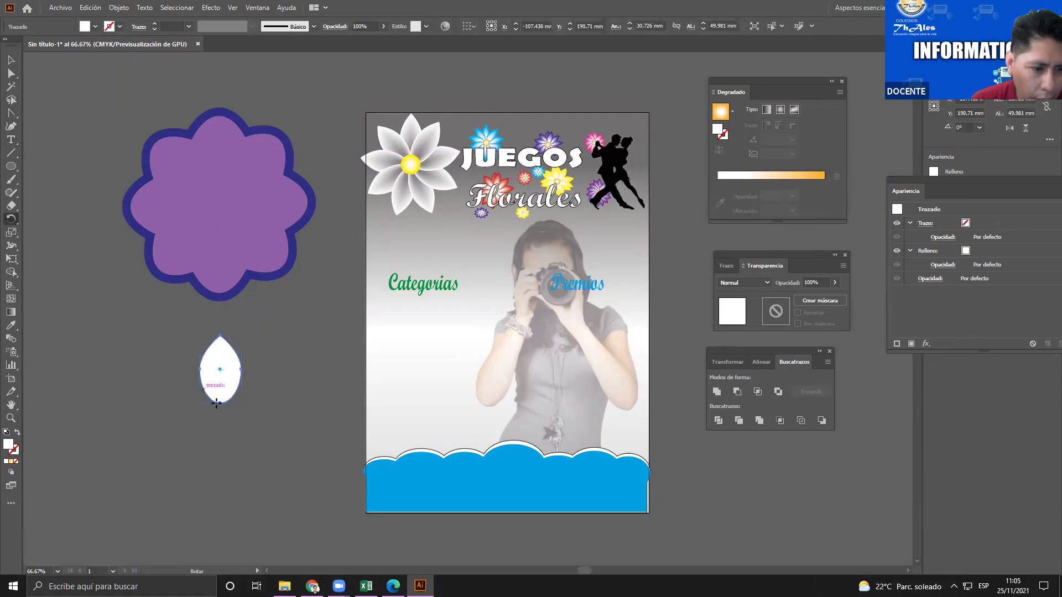
key(alt+Tab)
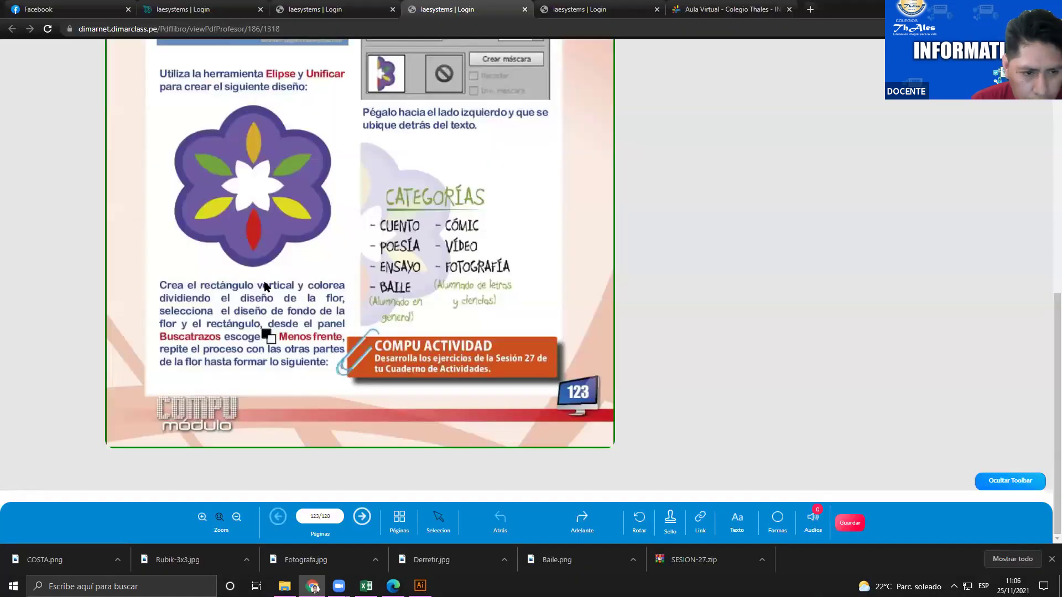
key(alt+Tab)
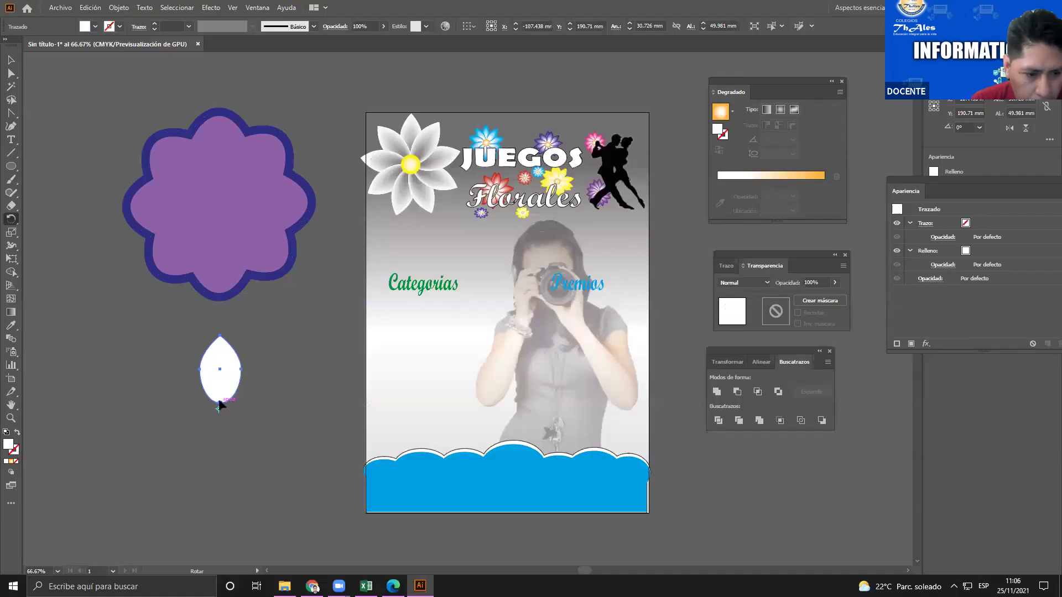
drag(229, 368, 202, 370)
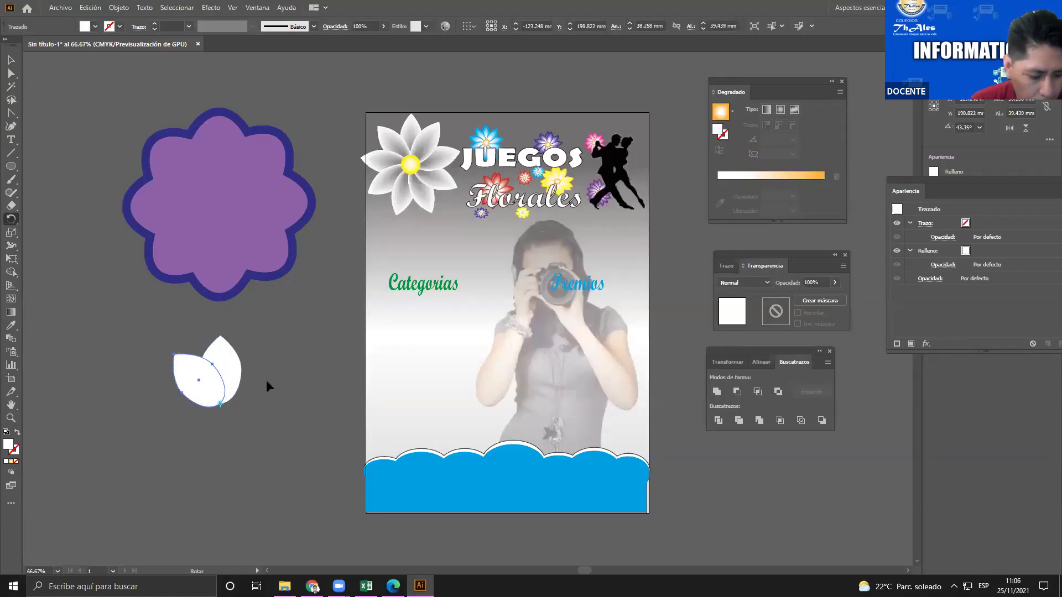
key(ctrl+d)
key(ctrl+d)
key(ctrl+d)
key(ctrl+d)
key(ctrl+d)
key(ctrl+d)
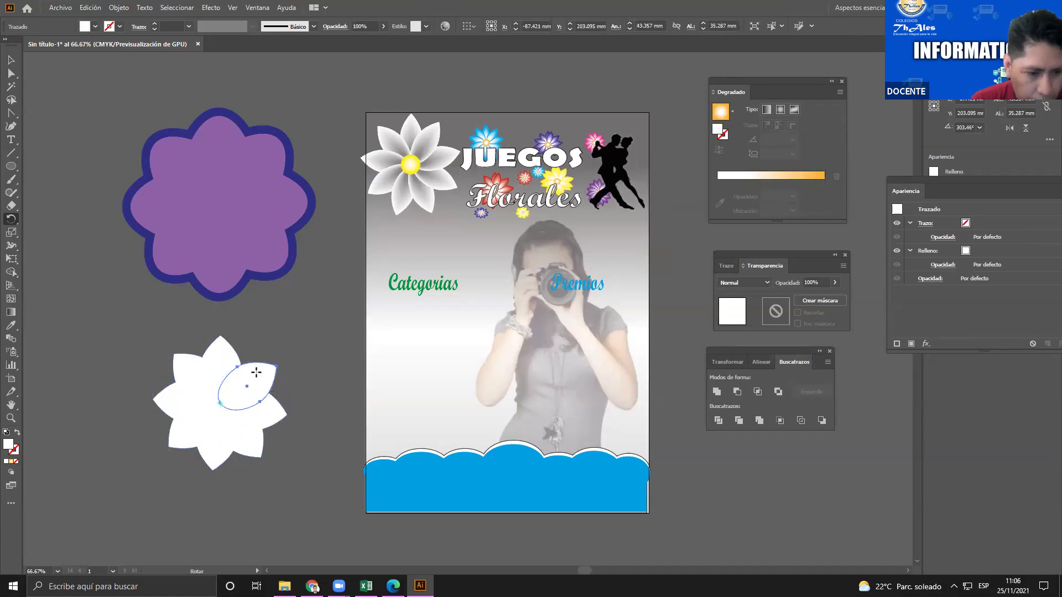
Group the white petals, place the group at the centre of the purple flower and scale it down to about 77 mm
click(12, 60)
click(130, 338)
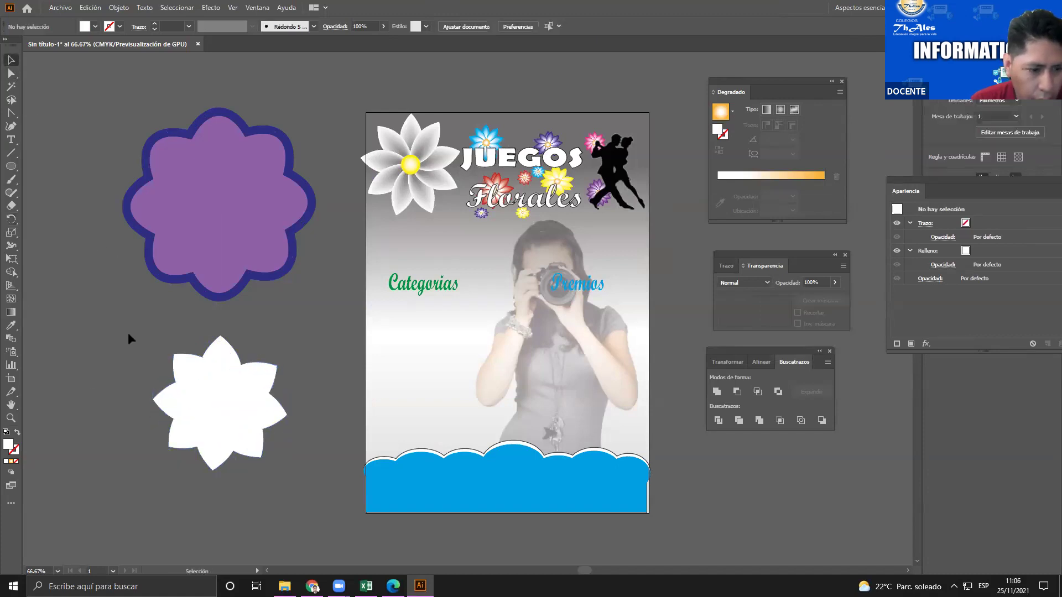
drag(295, 474, 331, 504)
key(ctrl+g)
drag(238, 391, 231, 211)
drag(281, 286, 250, 255)
drag(211, 224, 237, 220)
click(320, 353)
Compare the design with the workbook in Chrome and draw a narrow white ellipse about 22 by 58 mm below the flower
key(alt+Tab)
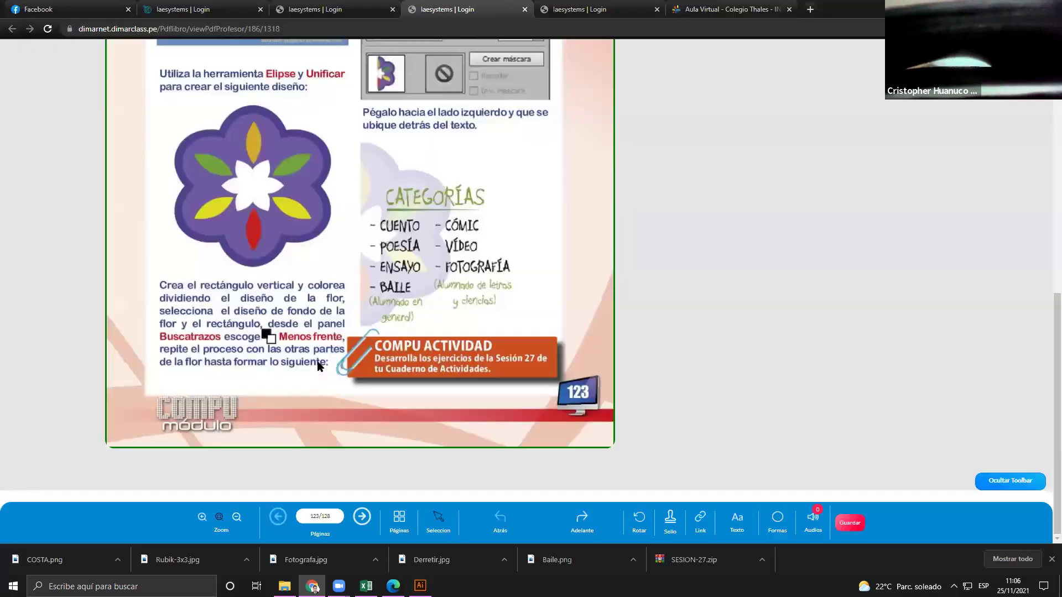
key(alt+Tab)
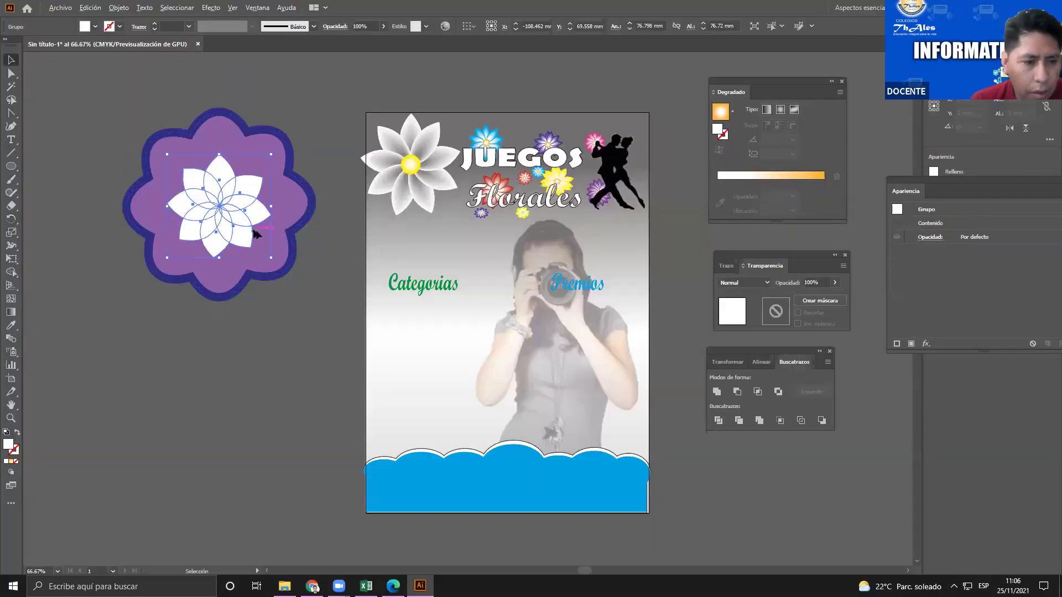
key(alt+Tab)
key(alt+Tab)
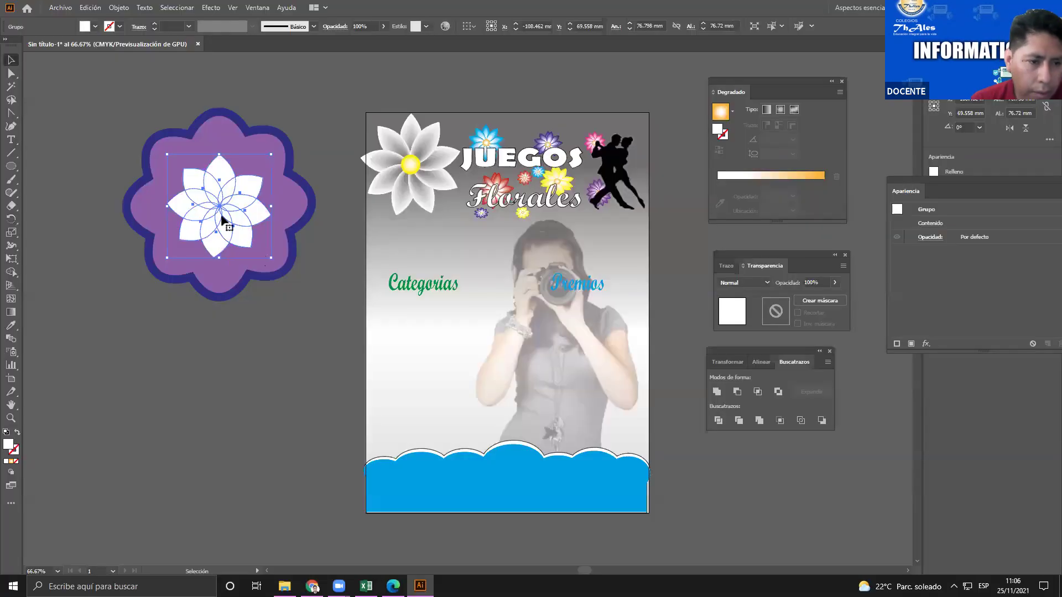
click(272, 370)
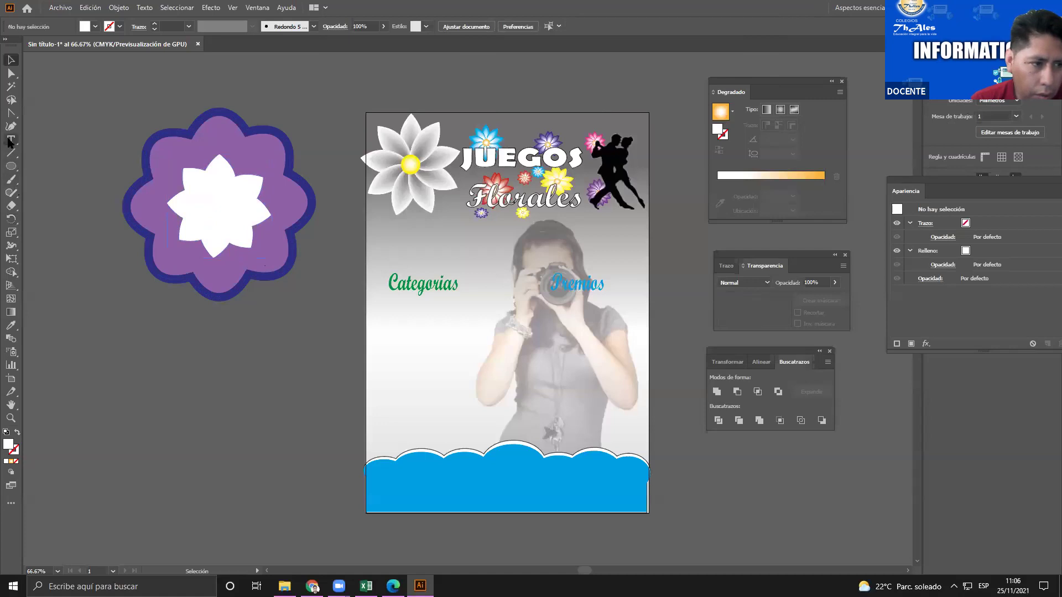
click(11, 166)
drag(215, 341, 244, 419)
key(alt+Tab)
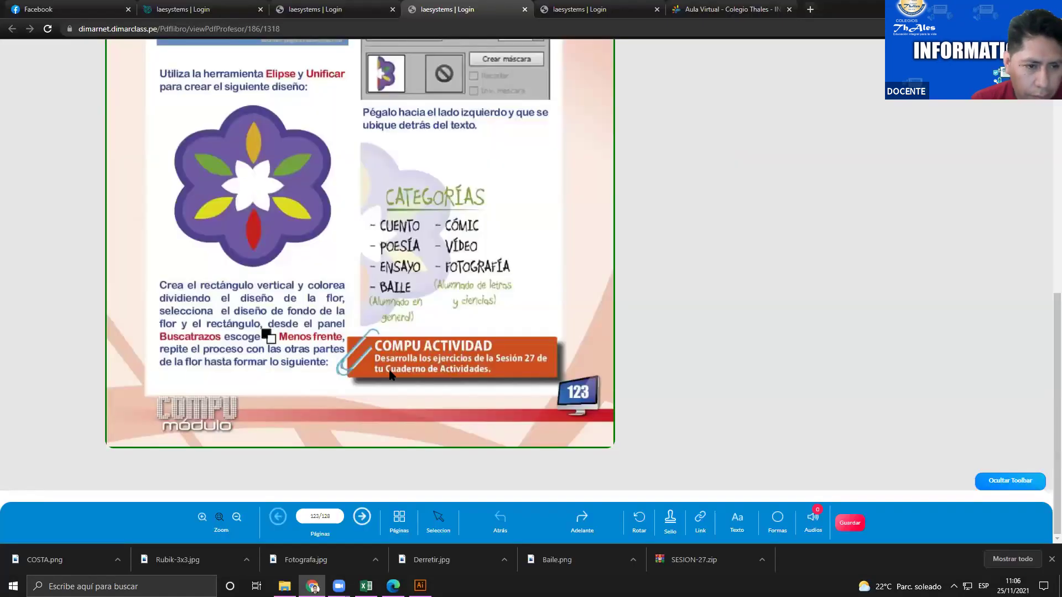
key(alt+Tab)
Convert the narrow ellipse's top and bottom anchors to sharp corners and move the leaf shape slightly up
click(11, 112)
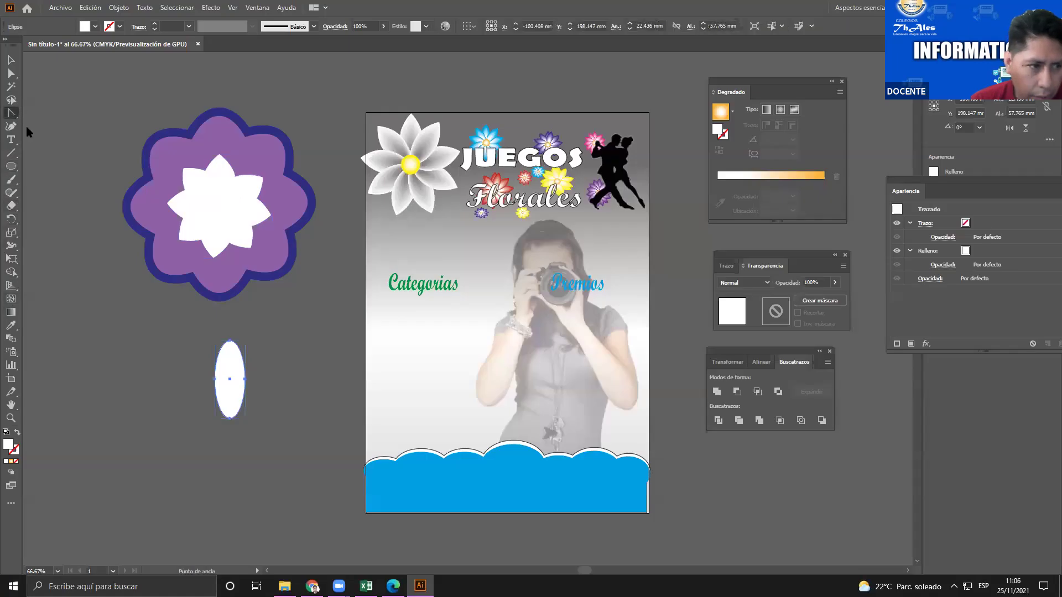
click(230, 342)
click(232, 419)
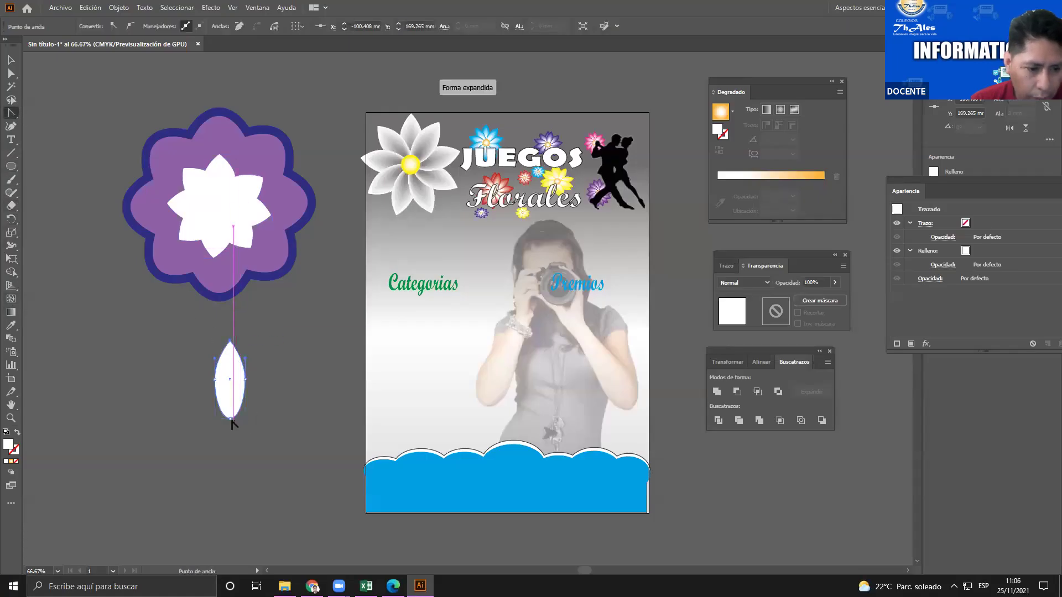
key(v)
mouse_move(237, 381)
mouse_down()
mouse_move(248, 368)
mouse_move(230, 366)
mouse_up()
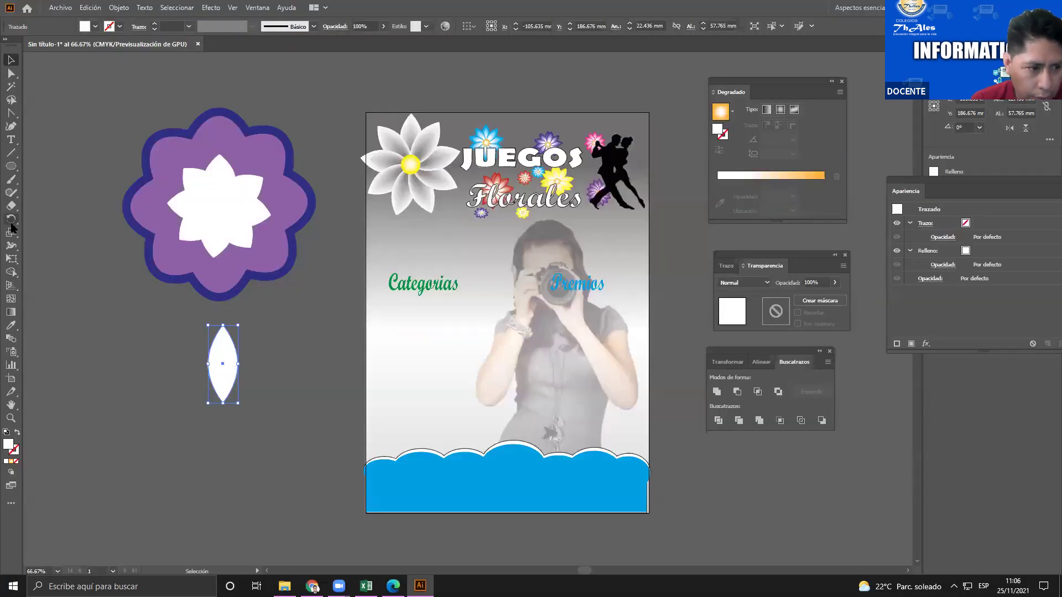
Rotate a copy of the leaf shape about 48° around a point below it and repeat it to form a ring of seven
click(12, 223)
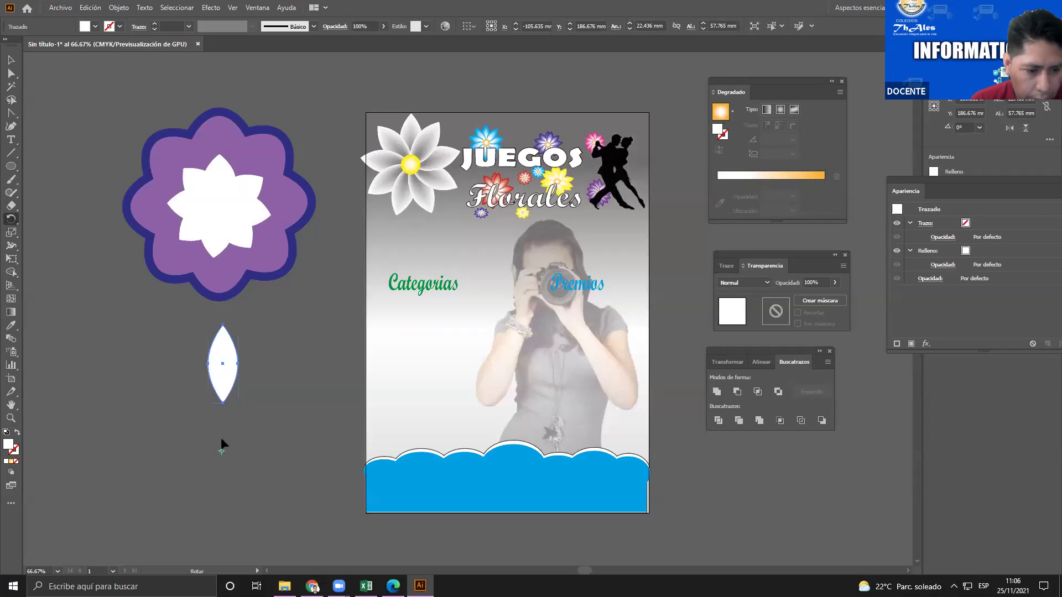
drag(228, 382, 162, 390)
key(ctrl+d)
key(ctrl+d)
key(ctrl+d)
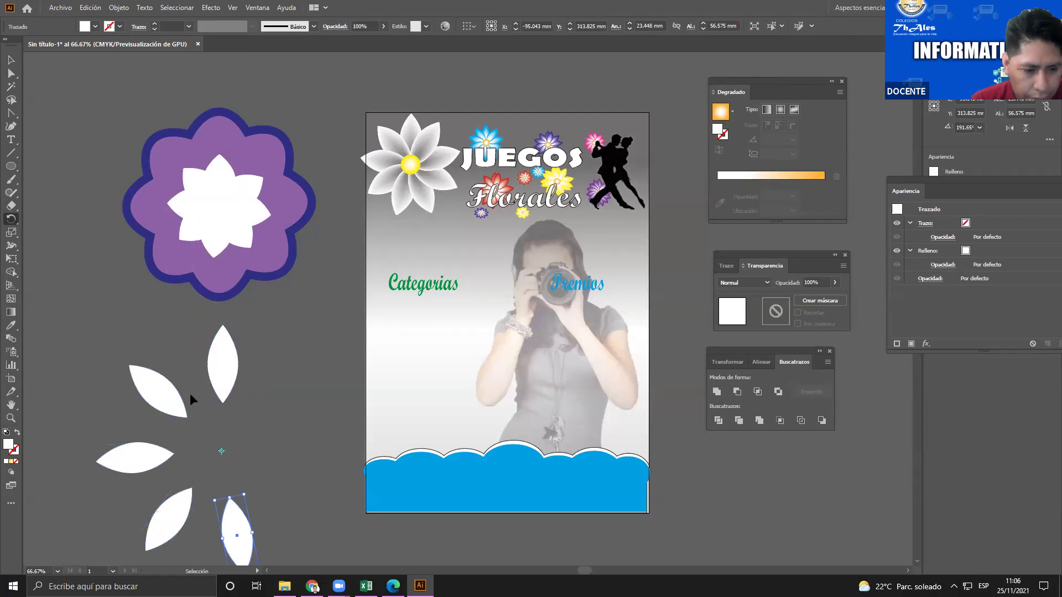
key(ctrl+d)
key(ctrl+d)
Fill the ring's upper-left leaf shape with yellow and the one beside it on the far left with magenta
click(11, 60)
scroll(115, 324, down, 1)
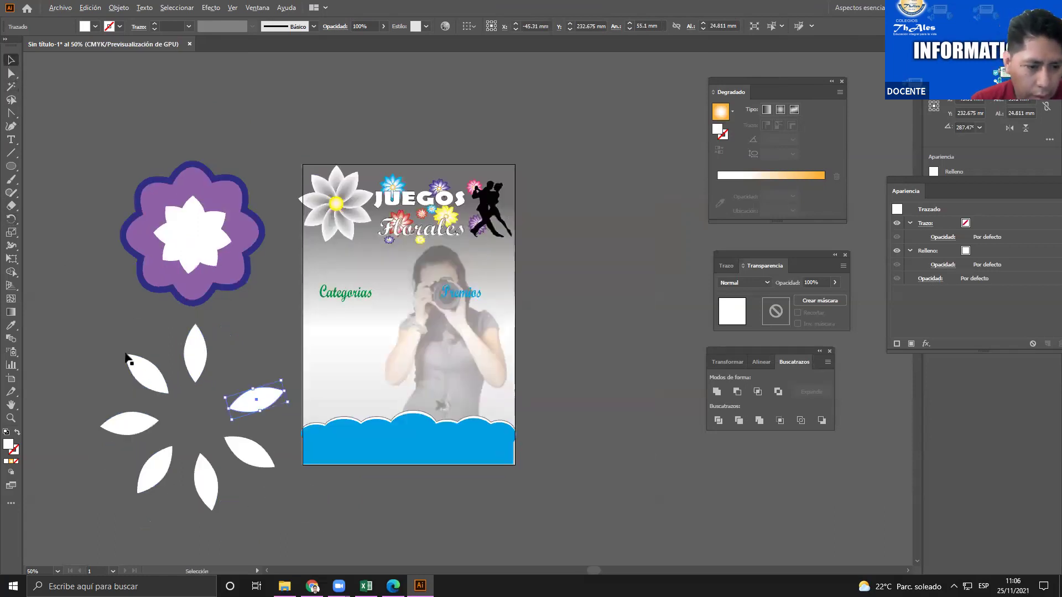
click(149, 375)
click(95, 27)
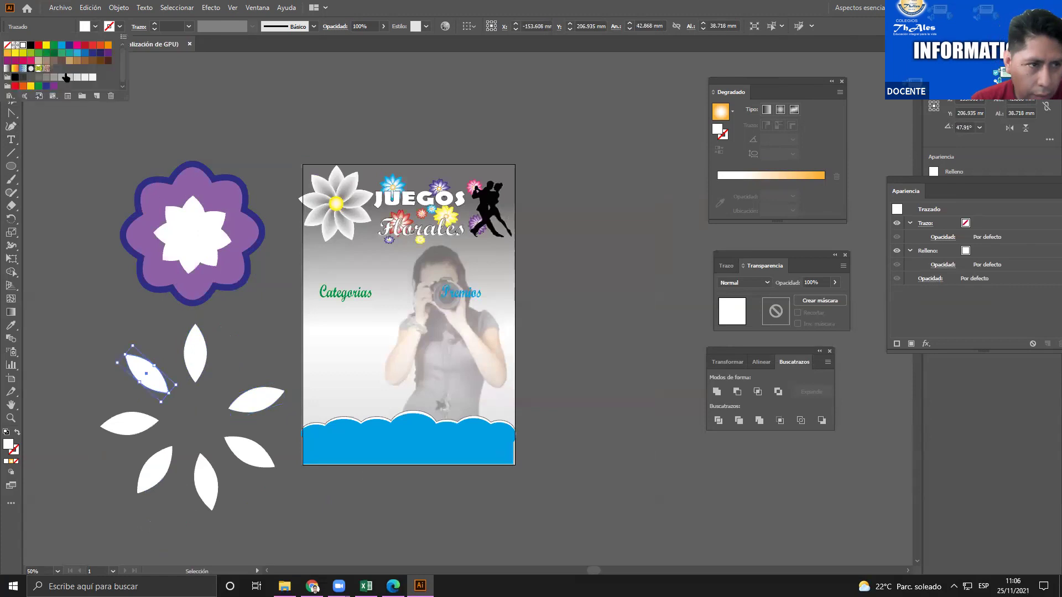
click(46, 49)
click(131, 425)
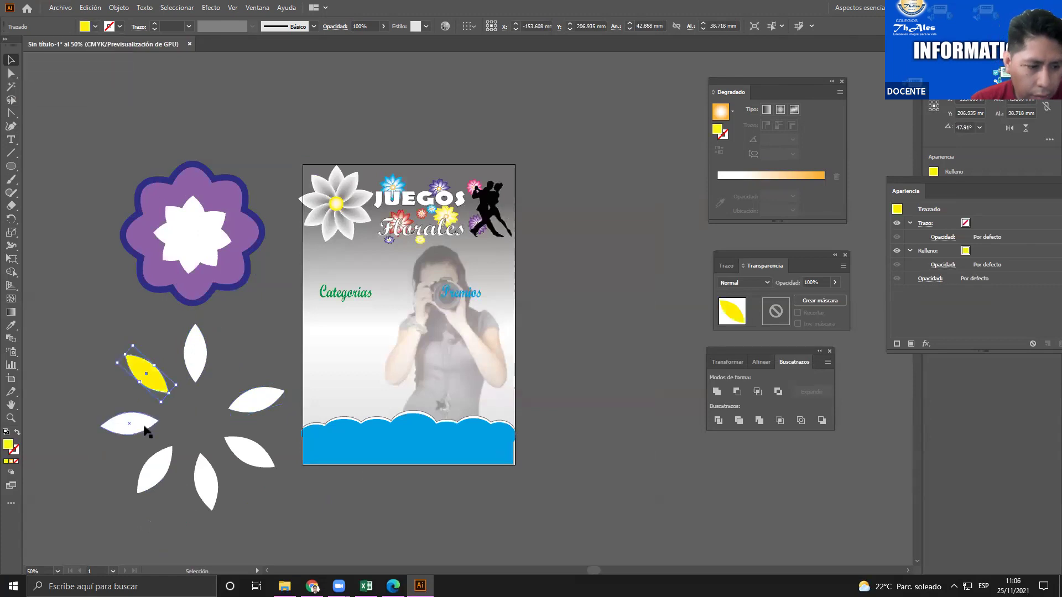
click(95, 26)
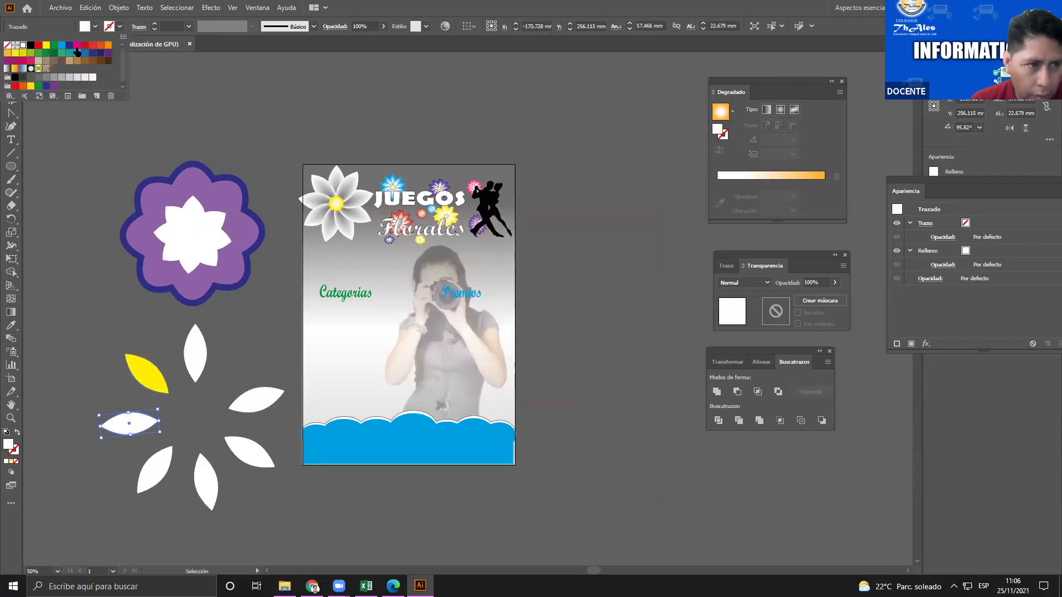
click(77, 47)
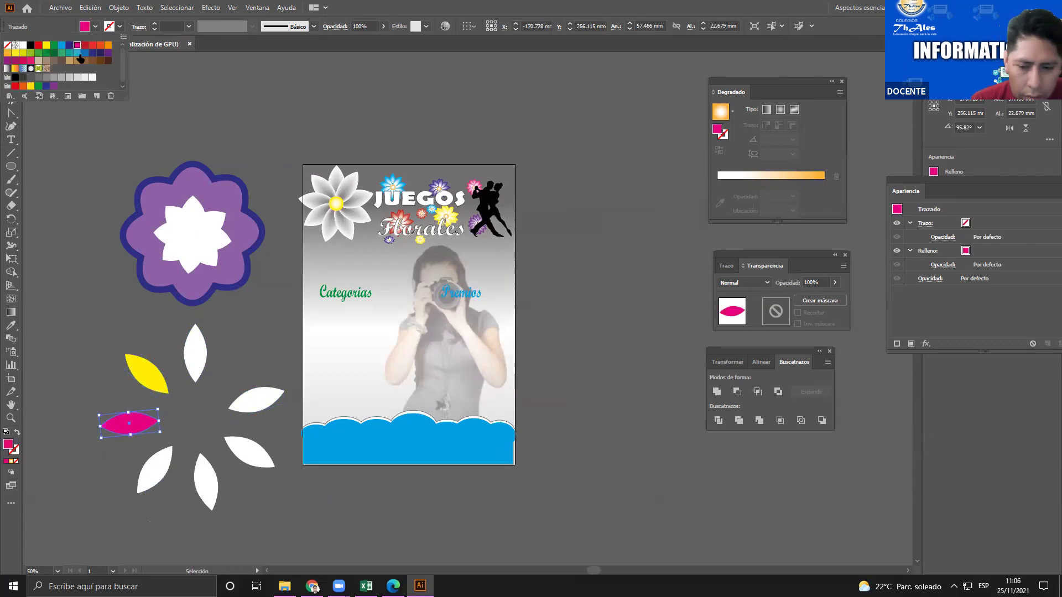
Fill the ring's lower-left leaf shape with green and the bottom one with red
click(159, 472)
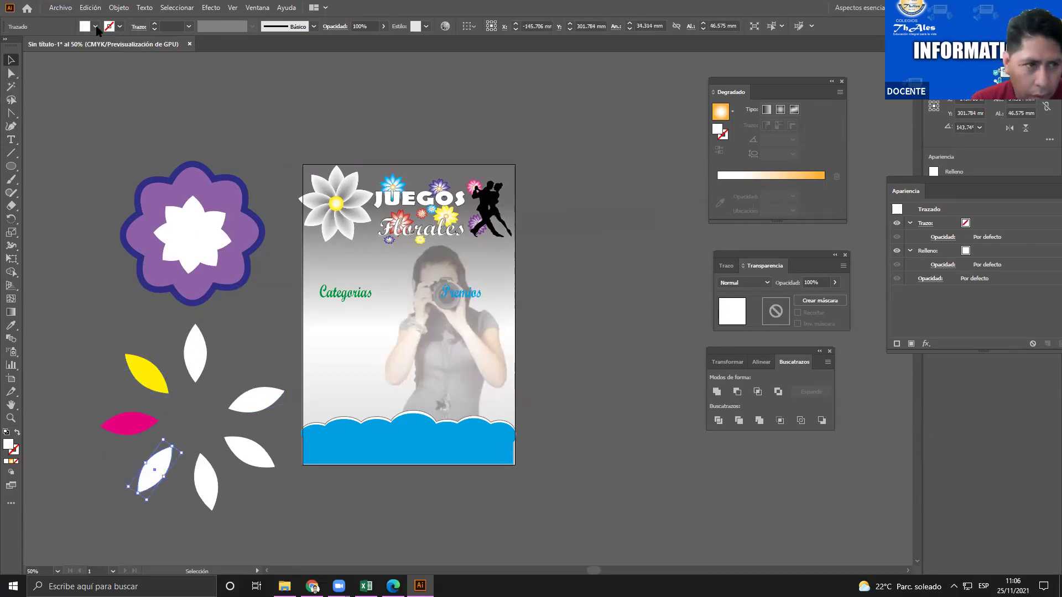
click(96, 27)
click(54, 47)
click(199, 487)
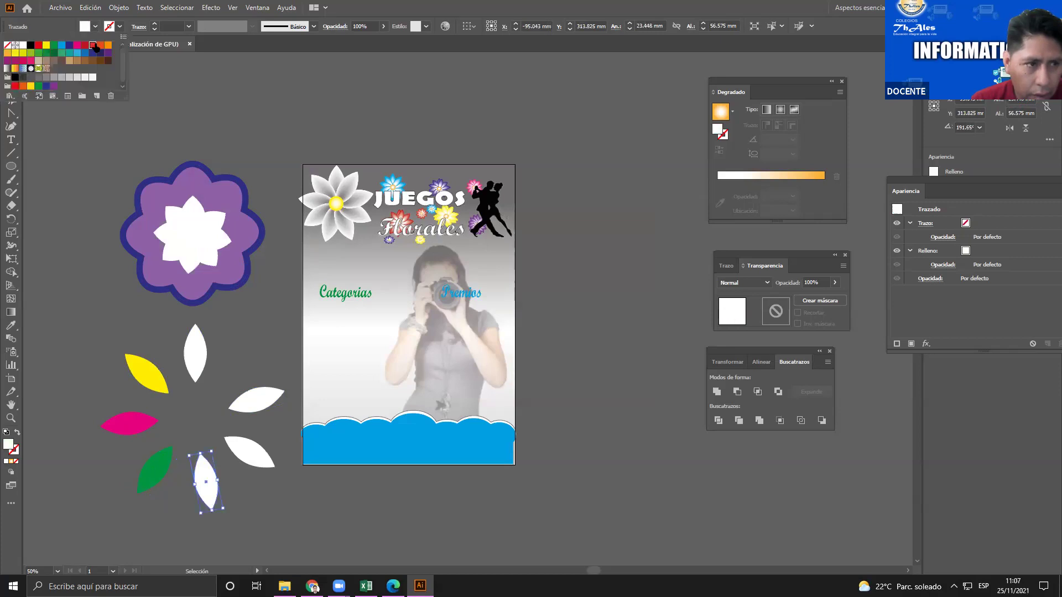
click(97, 48)
Fill the ring's lower-right leaf shape with blue and the upper-right one with green
click(243, 462)
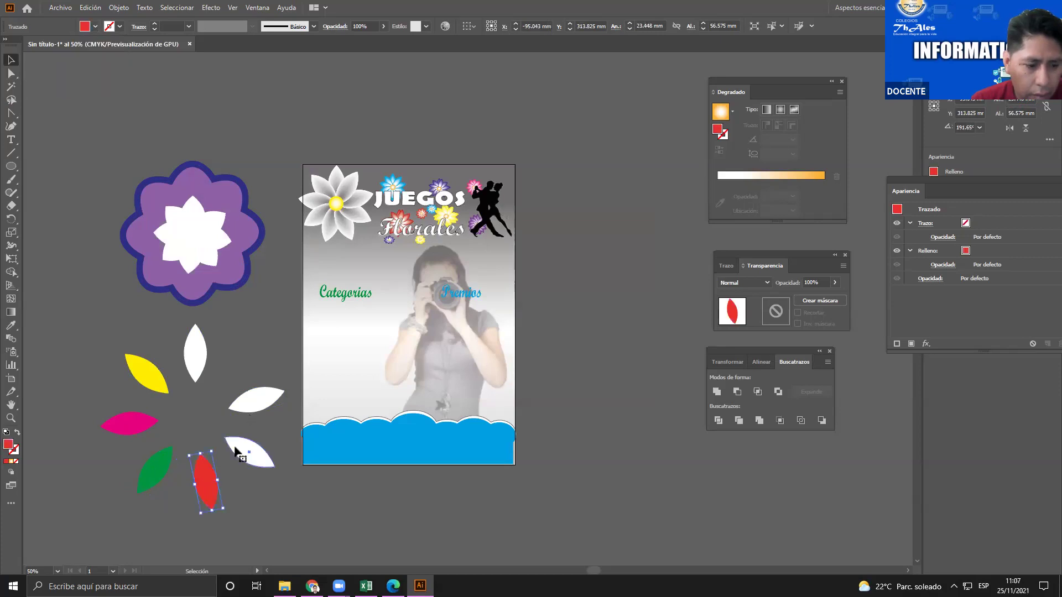
click(95, 26)
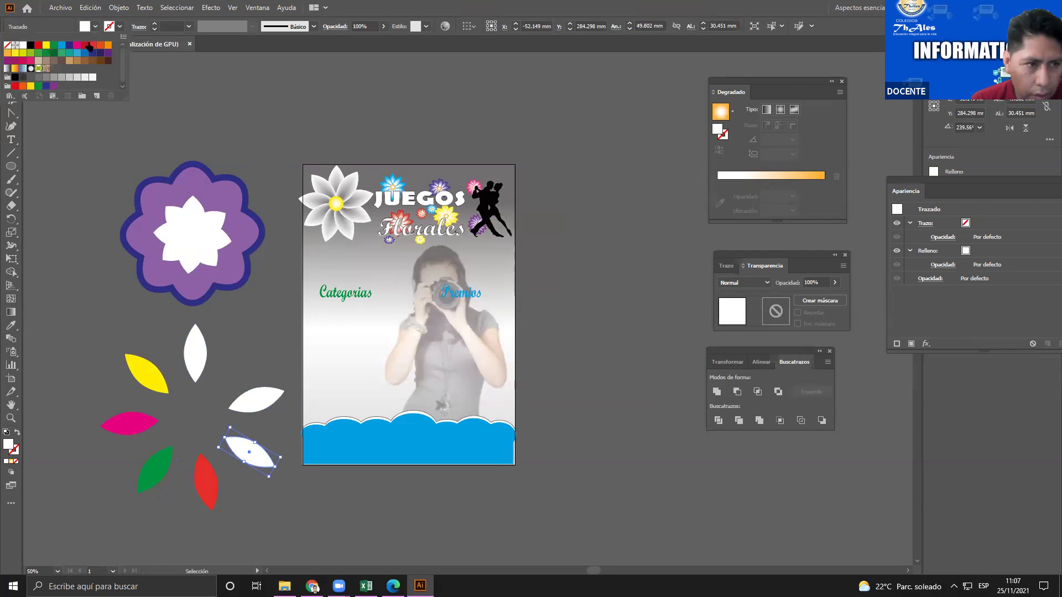
click(85, 53)
click(256, 398)
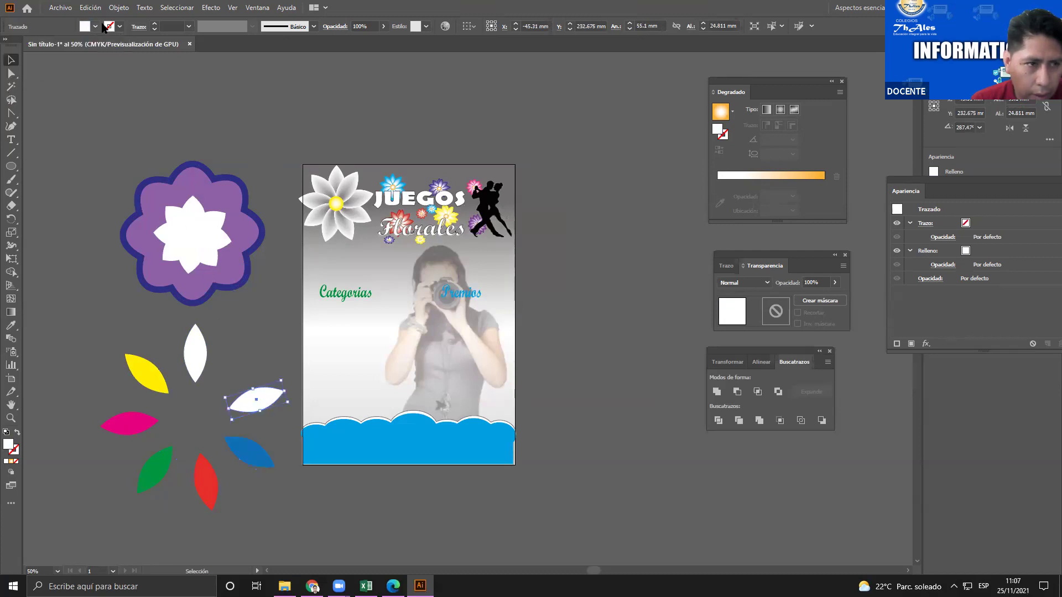
click(95, 27)
click(54, 46)
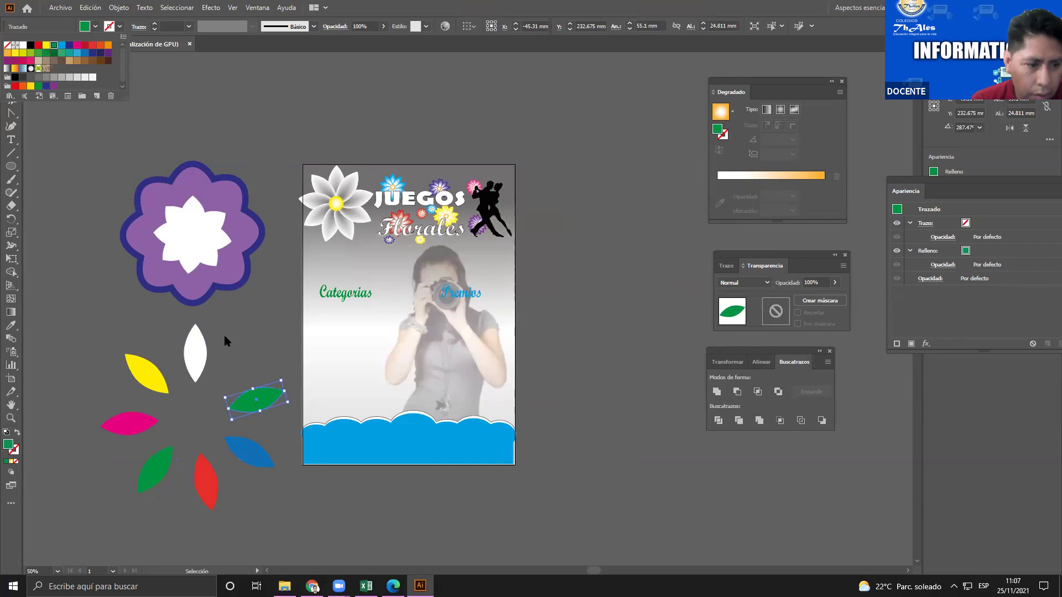
Fill the ring's top leaf shape with green and leave isolation mode
double_click(190, 347)
click(96, 26)
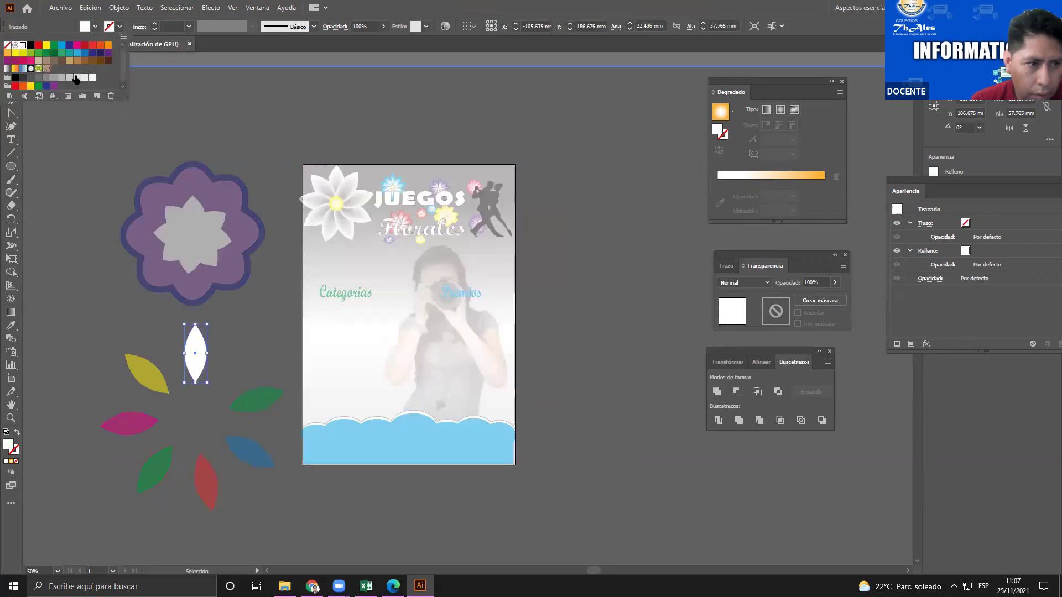
click(46, 54)
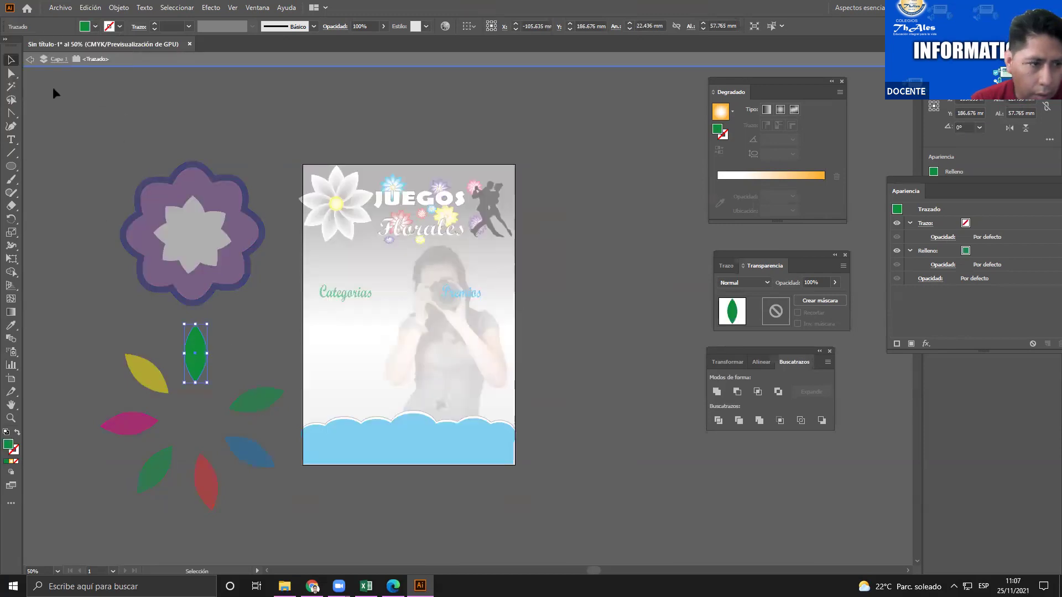
click(29, 59)
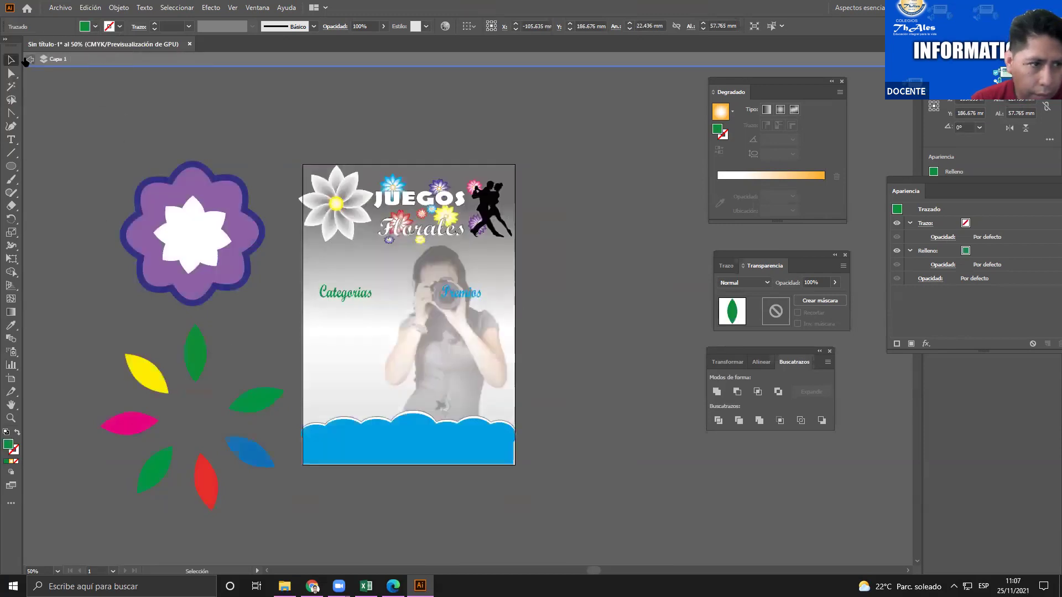
Shift the upper-right green leaf shape slightly up and inward to even out the ring
click(255, 403)
mouse_move(290, 398)
mouse_down()
mouse_move(283, 385)
mouse_move(273, 390)
mouse_up()
key(ctrl+z)
click(227, 393)
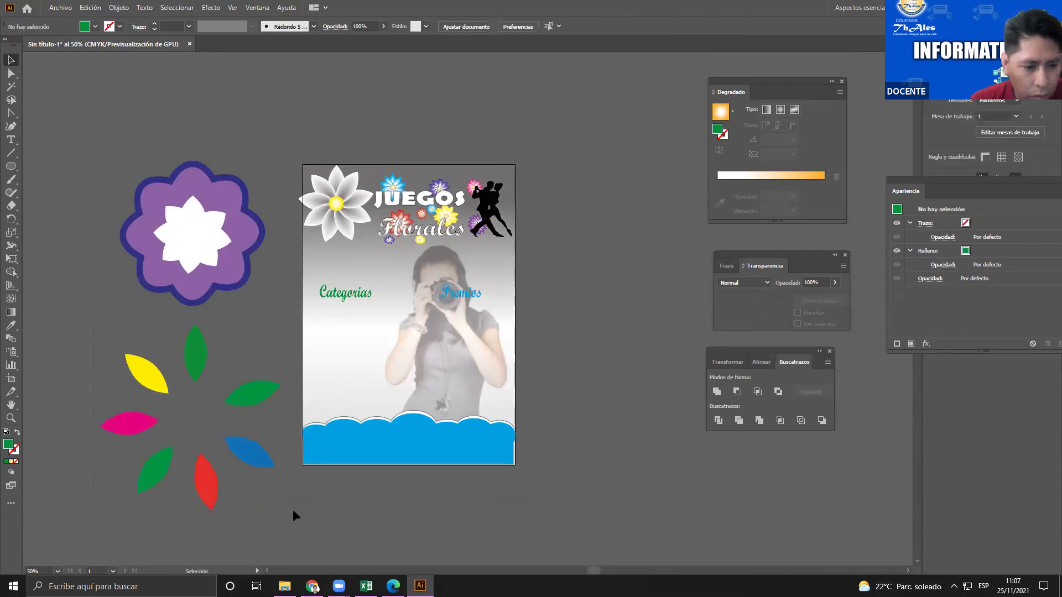
Group the seven coloured leaf shapes, move them onto the purple flower and shrink the ring to fit inside it
drag(293, 510, 294, 508)
key(ctrl+g)
drag(241, 388, 248, 234)
drag(285, 340, 226, 275)
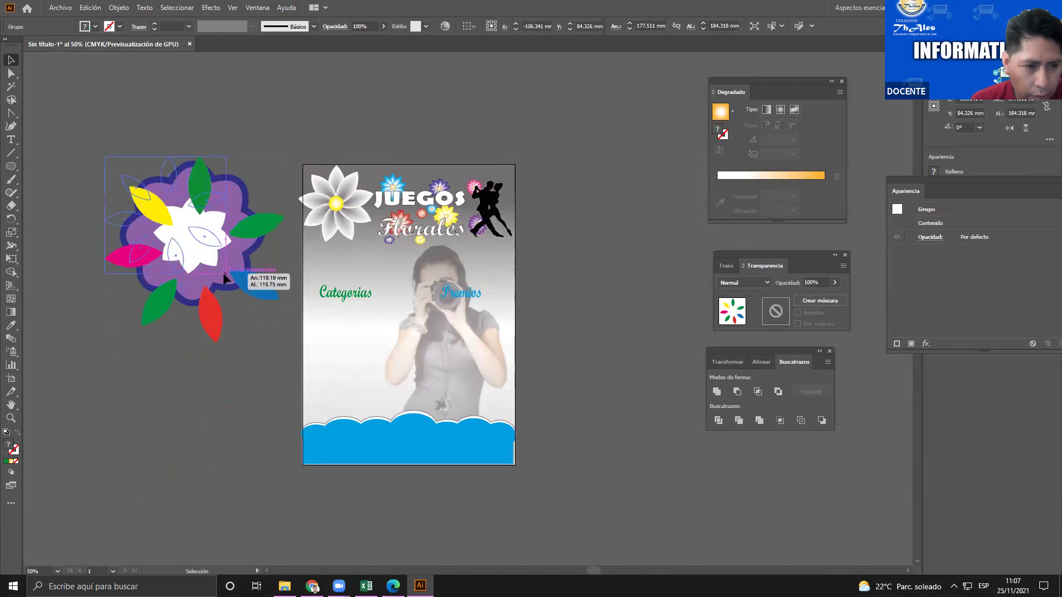
mouse_move(205, 240)
mouse_down()
mouse_move(229, 258)
mouse_move(220, 251)
mouse_up()
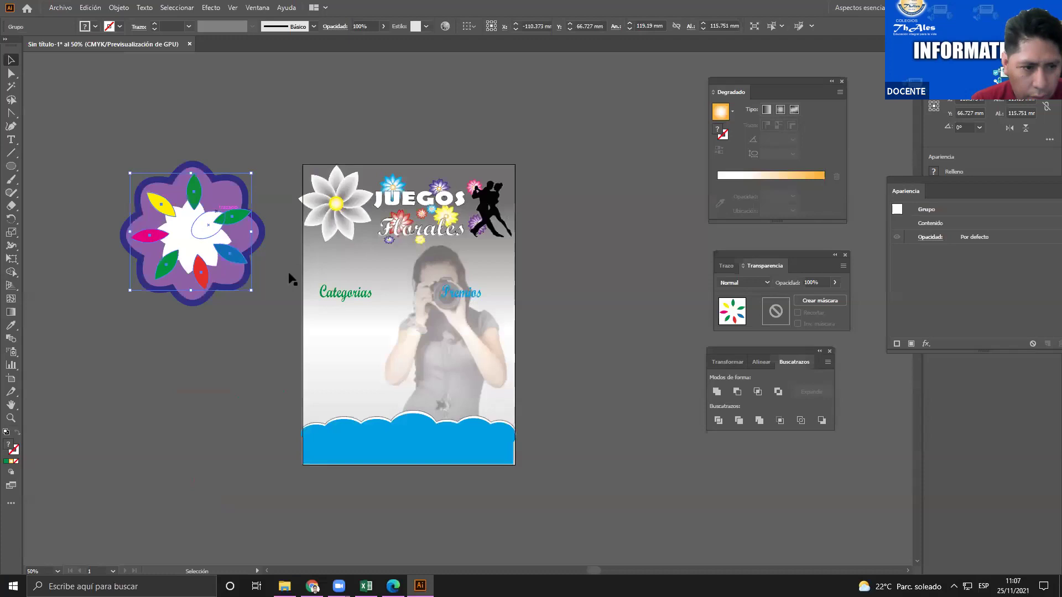
Shrink the white centre flower to about 46 by 45 mm and centre it inside the leaf ring
click(218, 256)
drag(231, 274, 170, 234)
scroll(228, 250, up, 2)
mouse_move(211, 271)
mouse_down()
mouse_move(208, 254)
mouse_move(195, 262)
mouse_up()
drag(164, 212, 172, 217)
click(285, 315)
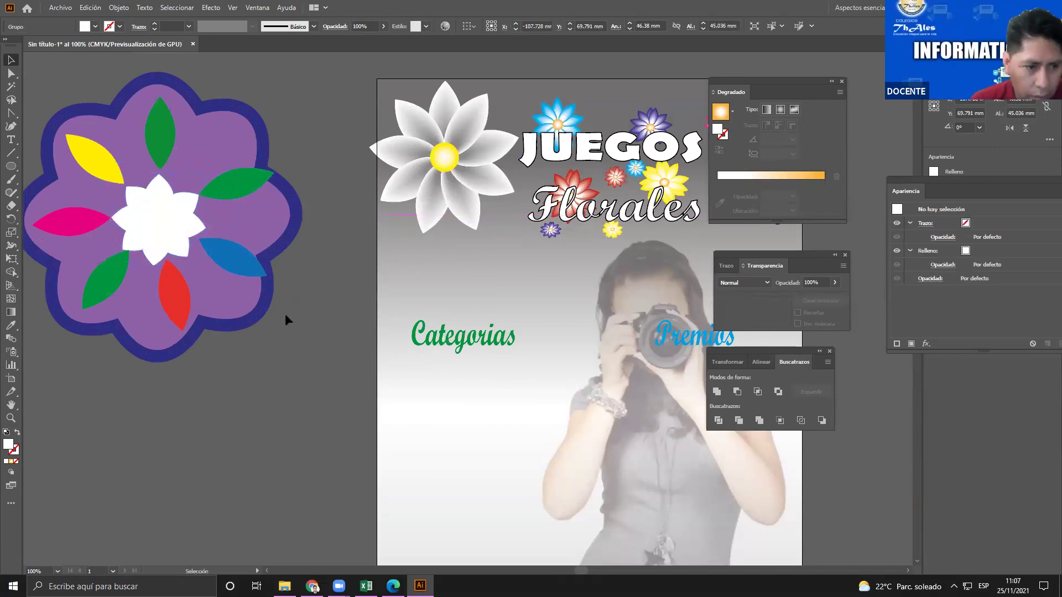
Compare the flower with the workbook in Chrome and enlarge the purple background flower to about 143 by 143 mm
scroll(284, 314, down, 3)
key(alt+Tab)
key(alt+Tab)
click(282, 281)
drag(289, 333, 298, 341)
click(294, 360)
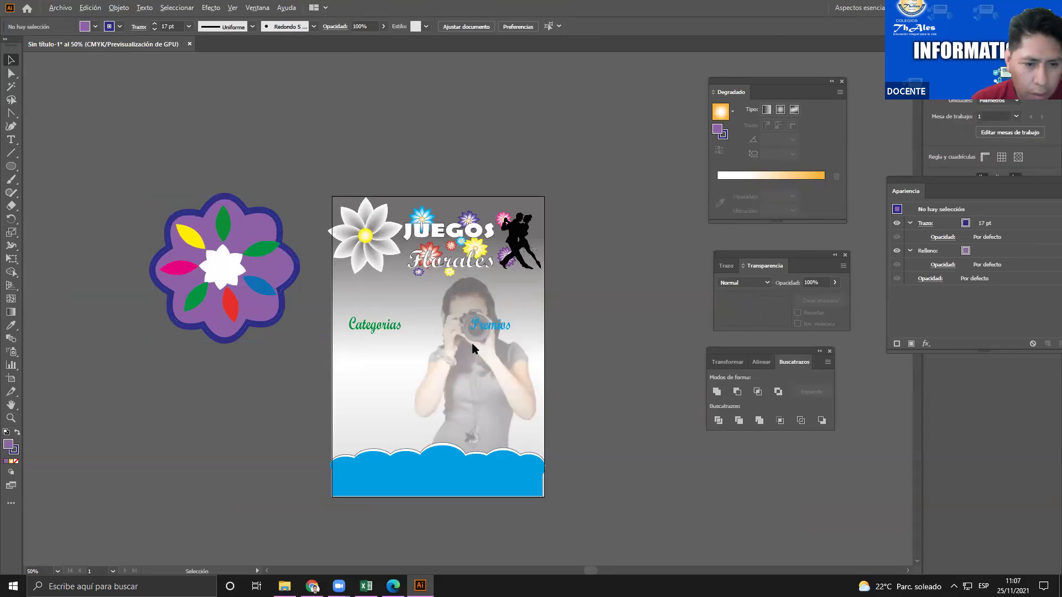
Examine the flower, Menos frente and Transparencia instructions on workbook page 123 in Chrome
key(alt+Tab)
scroll(277, 275, up, 1)
scroll(277, 275, down, 1)
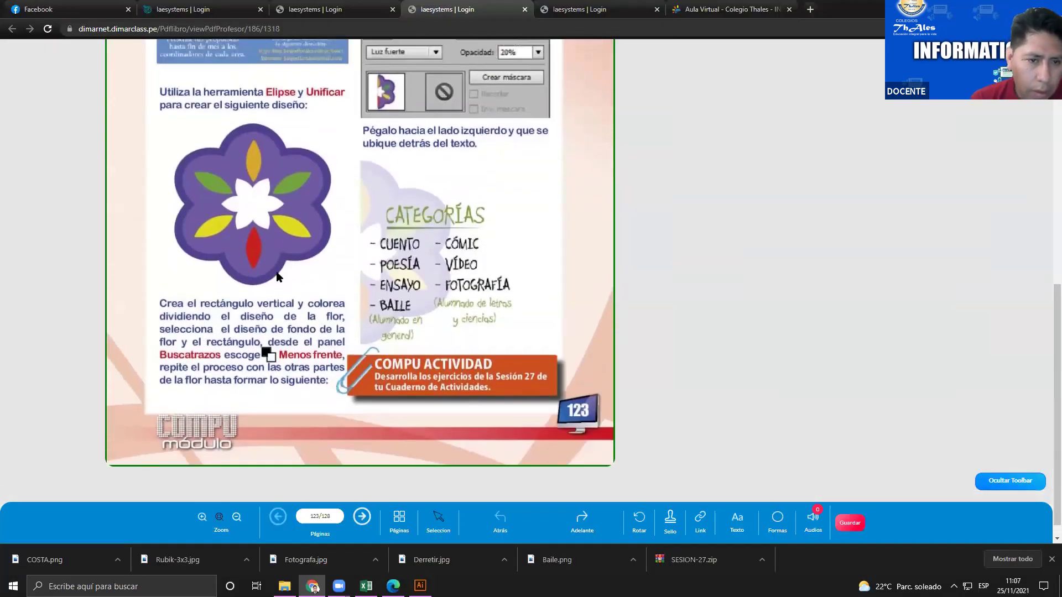
scroll(276, 276, up, 2)
scroll(277, 275, down, 1)
scroll(374, 284, up, 3)
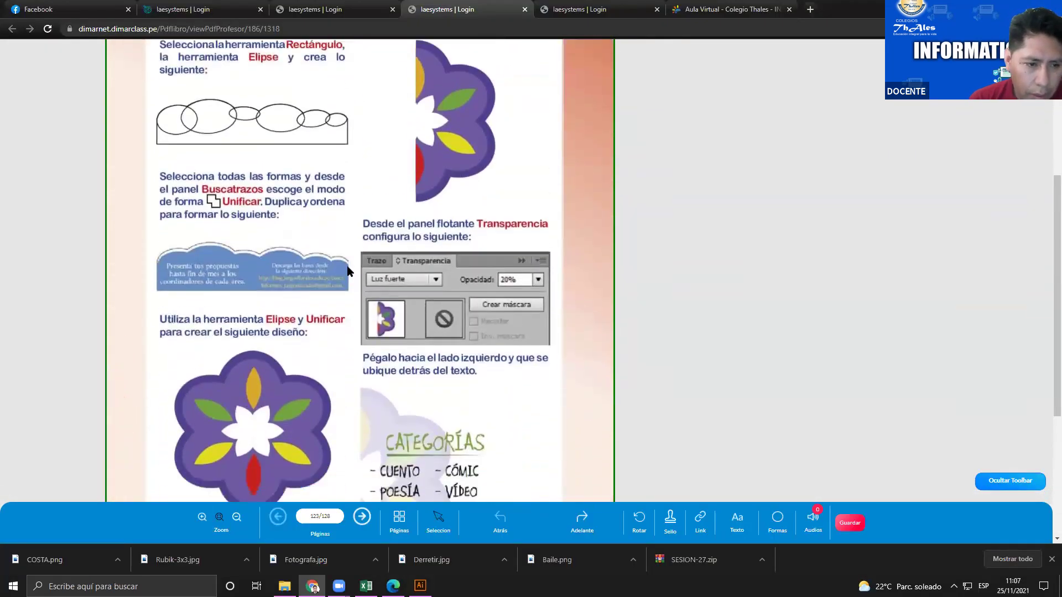
scroll(273, 262, down, 4)
scroll(271, 260, up, 1)
Return to Illustrator, group the purple flower with its leaves and white centre, and move the group left
key(alt+Tab)
key(ctrl+a)
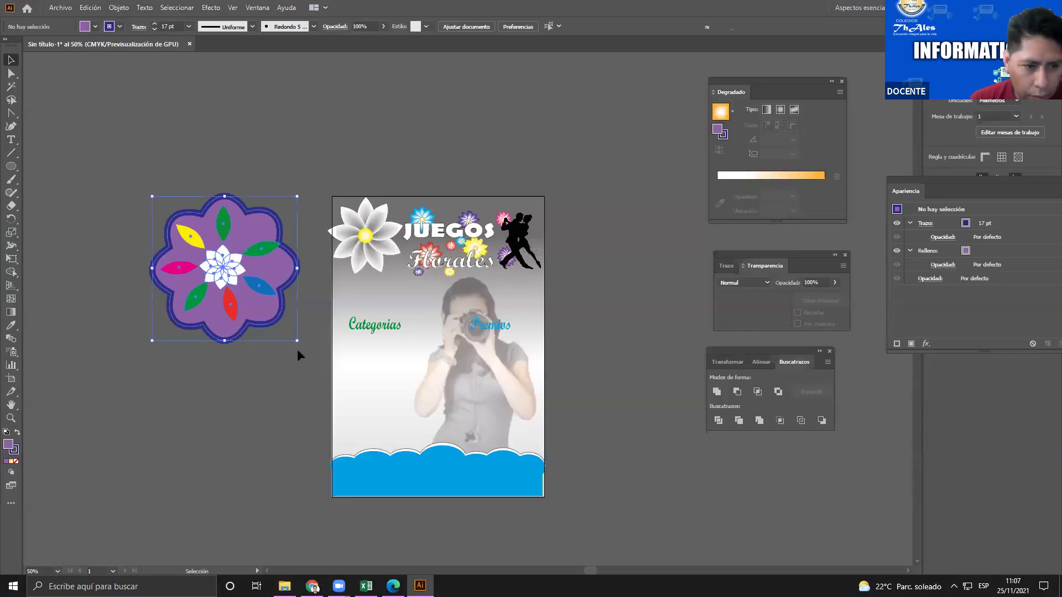
key(ctrl+g)
Check the workbook's flower in Chrome and draw a vertical rectangle about 115 by 222 mm over the flower's left half
key(alt+Tab)
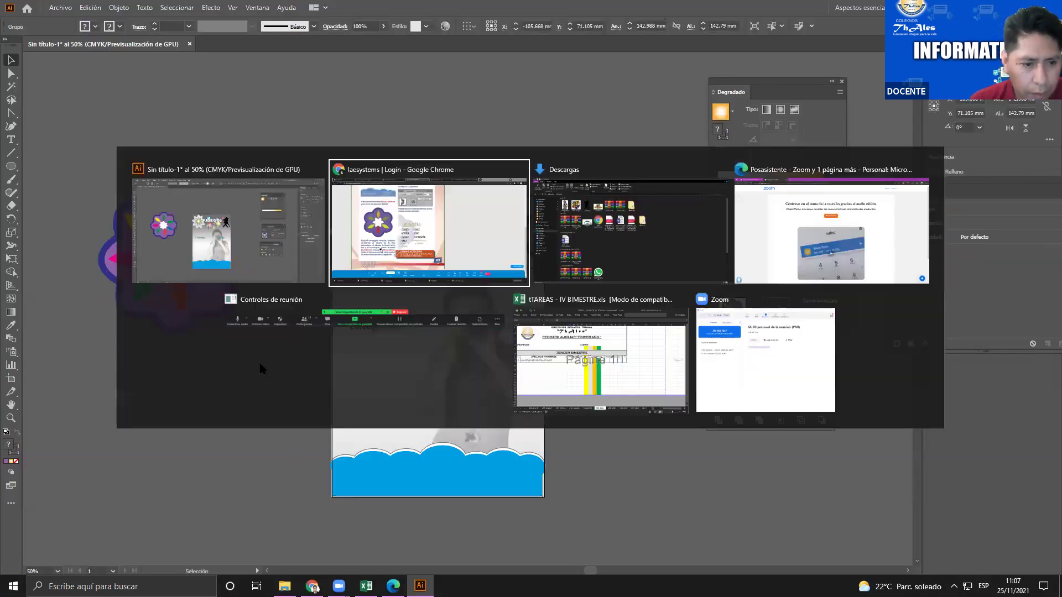
scroll(261, 366, up, 3)
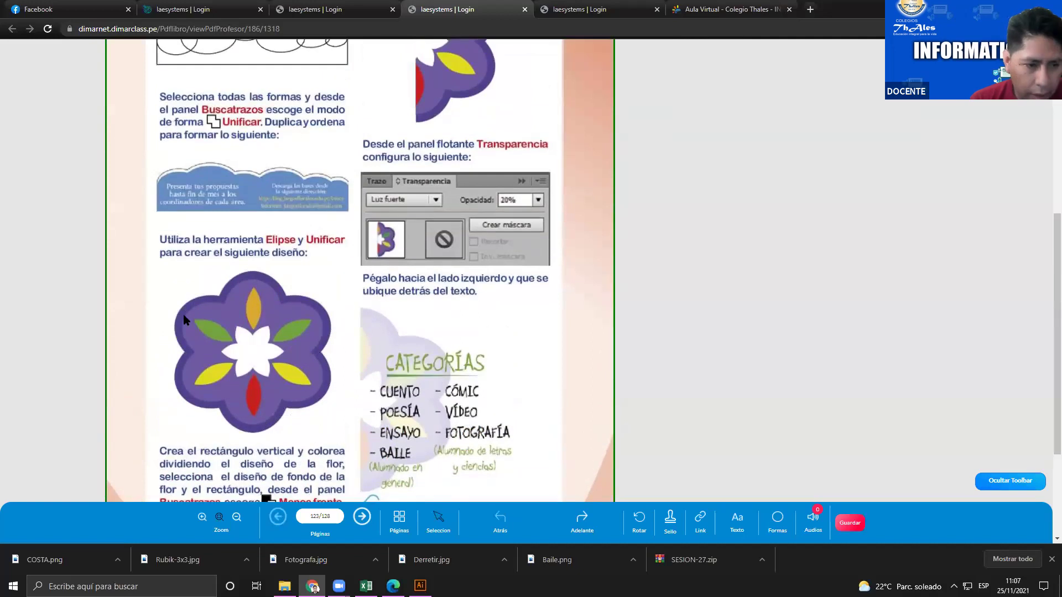
key(alt+Tab)
mouse_move(11, 166)
mouse_down()
mouse_move(55, 163)
mouse_move(181, 369)
mouse_up()
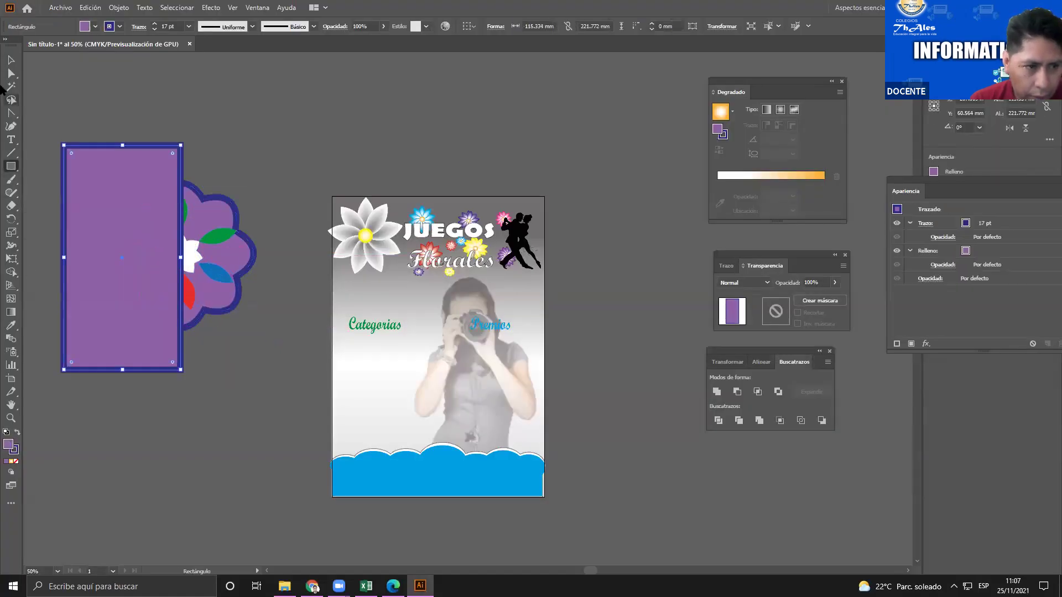
Give the rectangle a white fill and no stroke
click(90, 27)
click(23, 46)
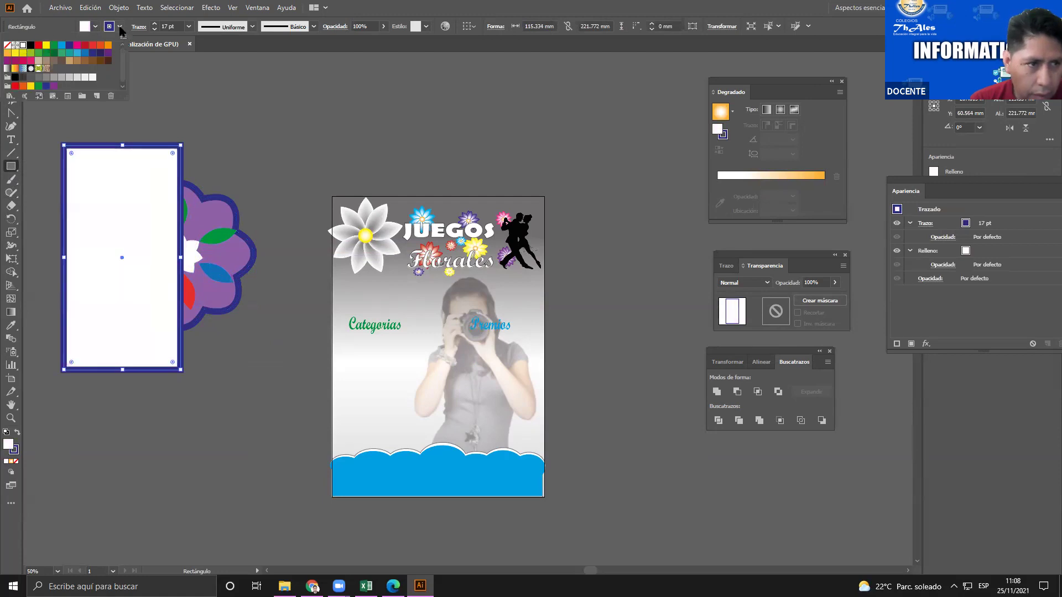
click(113, 30)
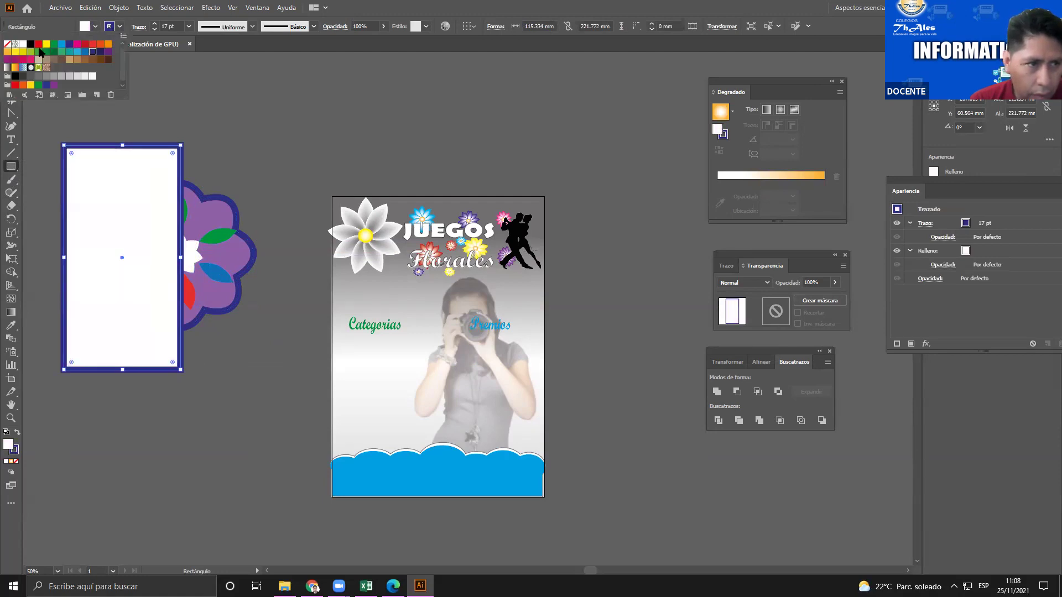
click(7, 44)
key(v)
click(55, 105)
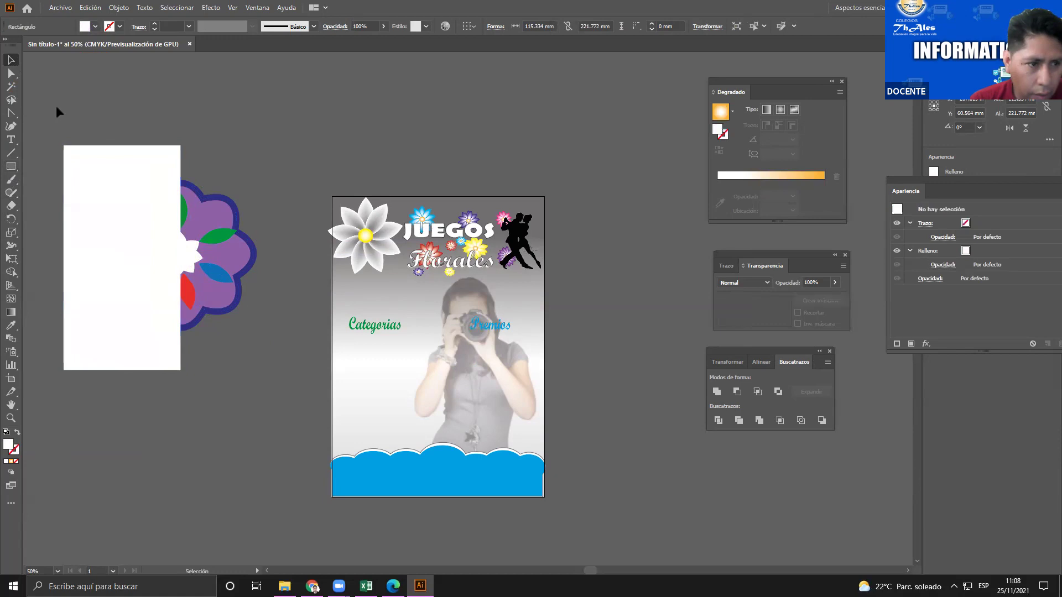
Select the rectangle and flower group, check the workbook's instructions in Chrome, and try cutting the flower with Menos frente
drag(263, 463, 262, 460)
key(alt+Tab)
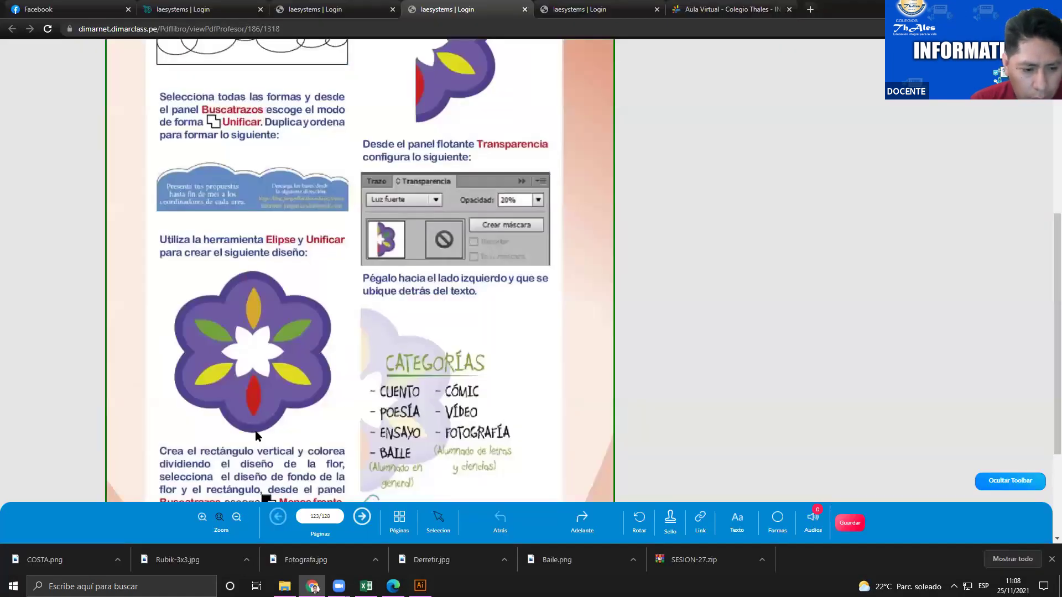
scroll(260, 437, down, 1)
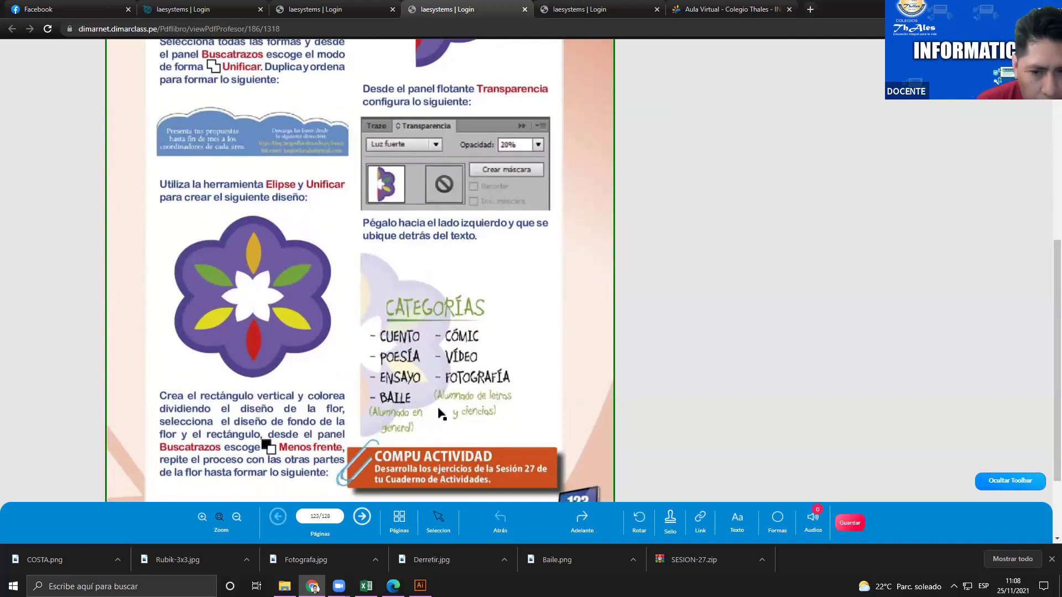
key(alt+Tab)
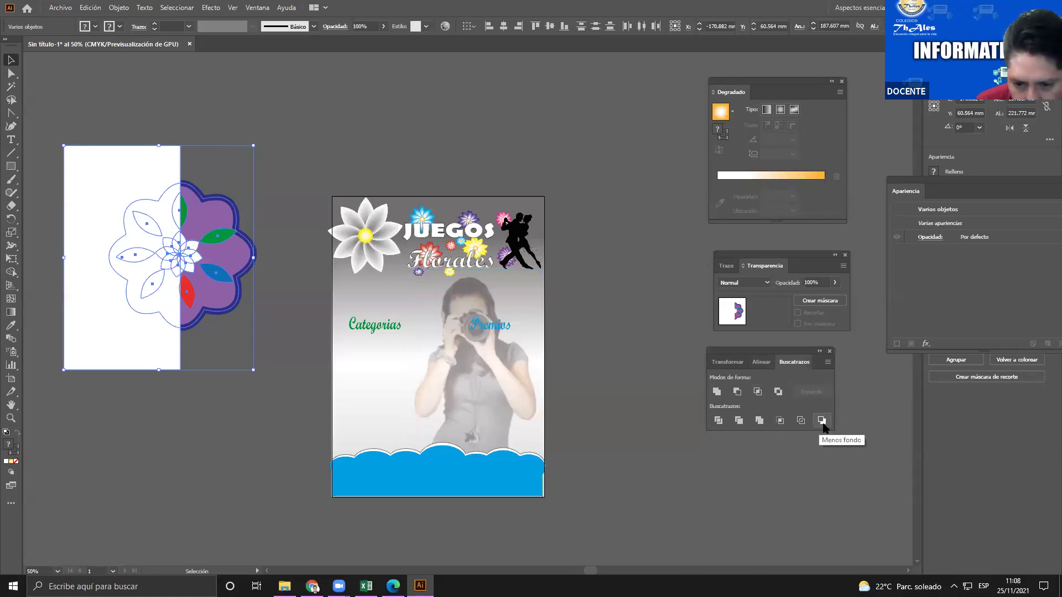
click(738, 392)
key(ctrl+z)
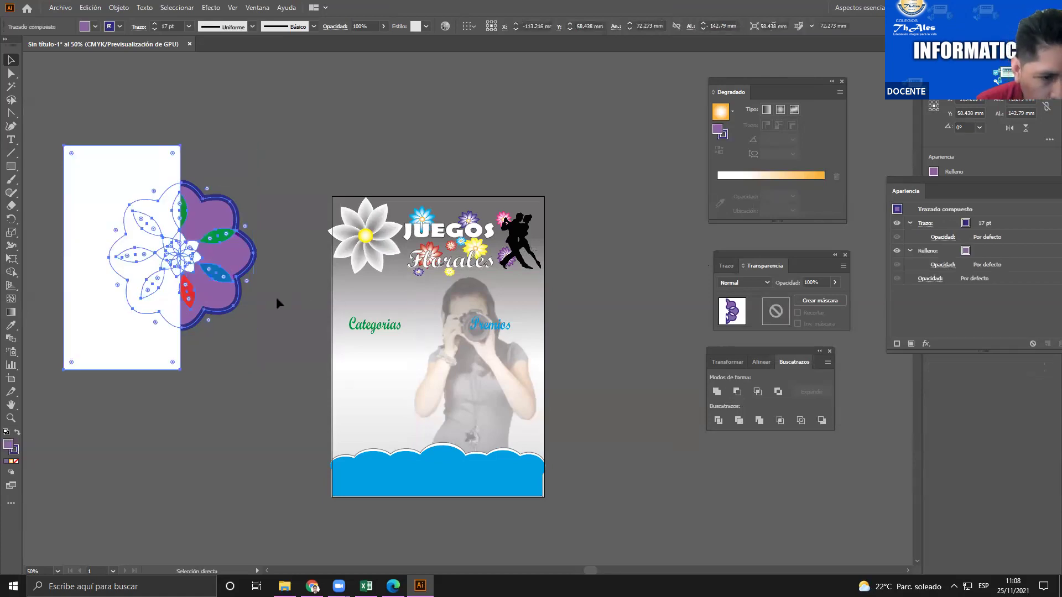
Reread the workbook's Menos frente paragraph in Chrome and retry subtracting the rectangle from the flower's parts
key(alt+Tab)
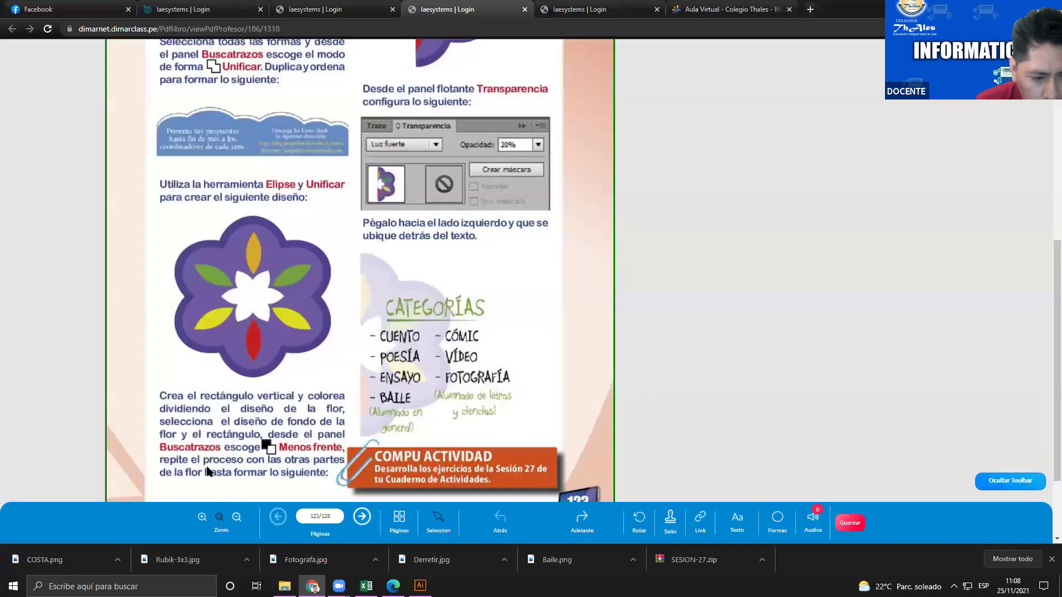
key(alt+Tab)
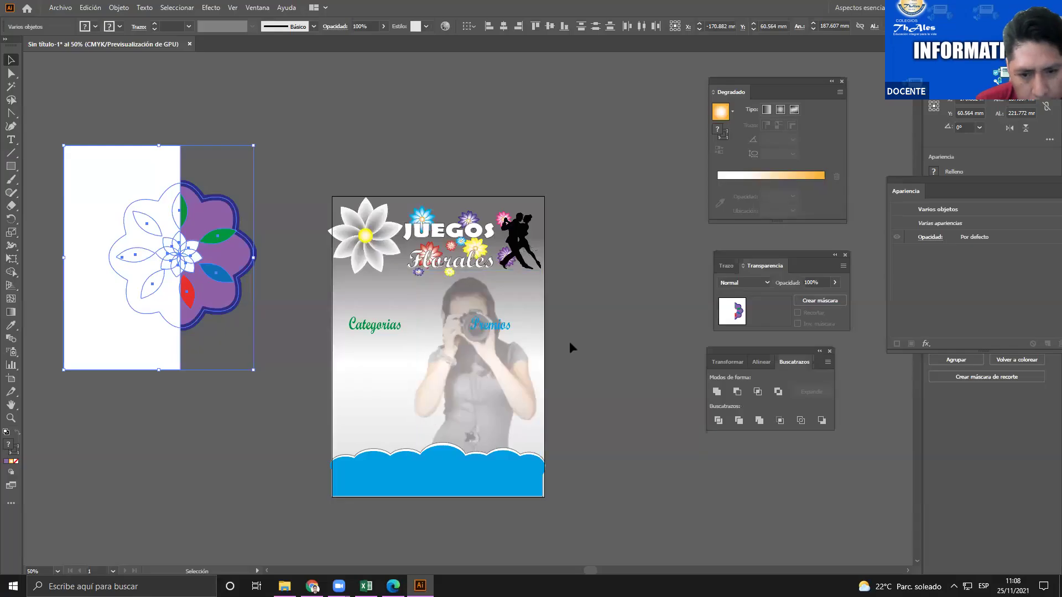
click(737, 392)
click(284, 334)
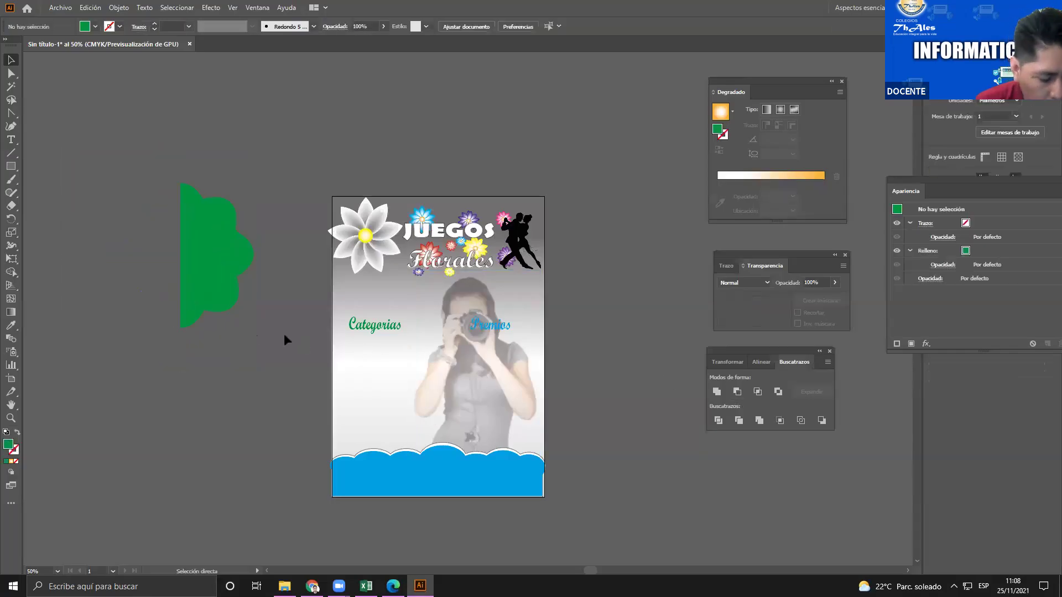
key(ctrl+z)
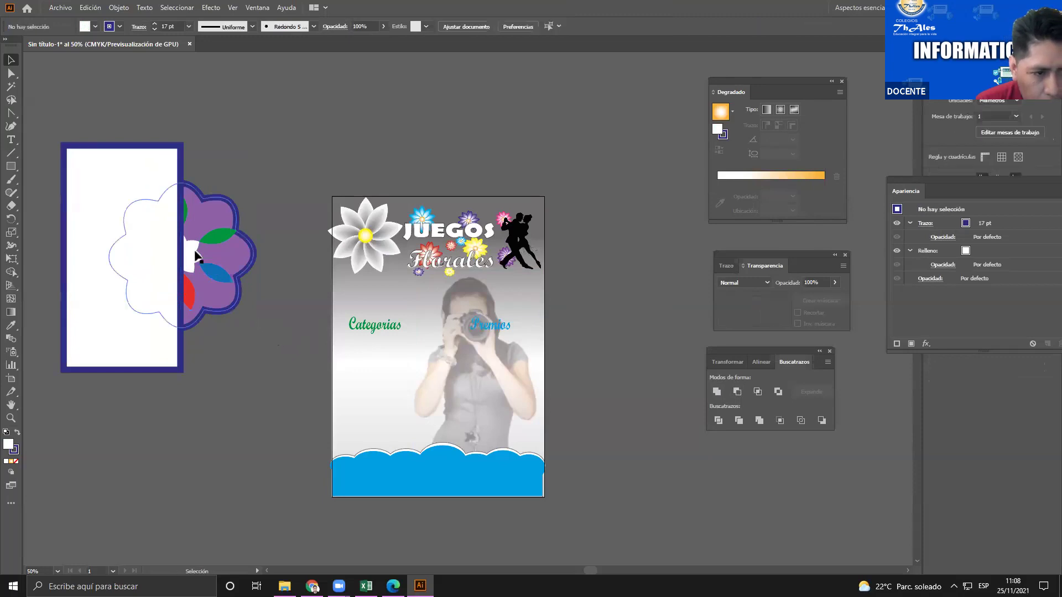
Remove the dark blue stroke from the white rectangle again
click(120, 26)
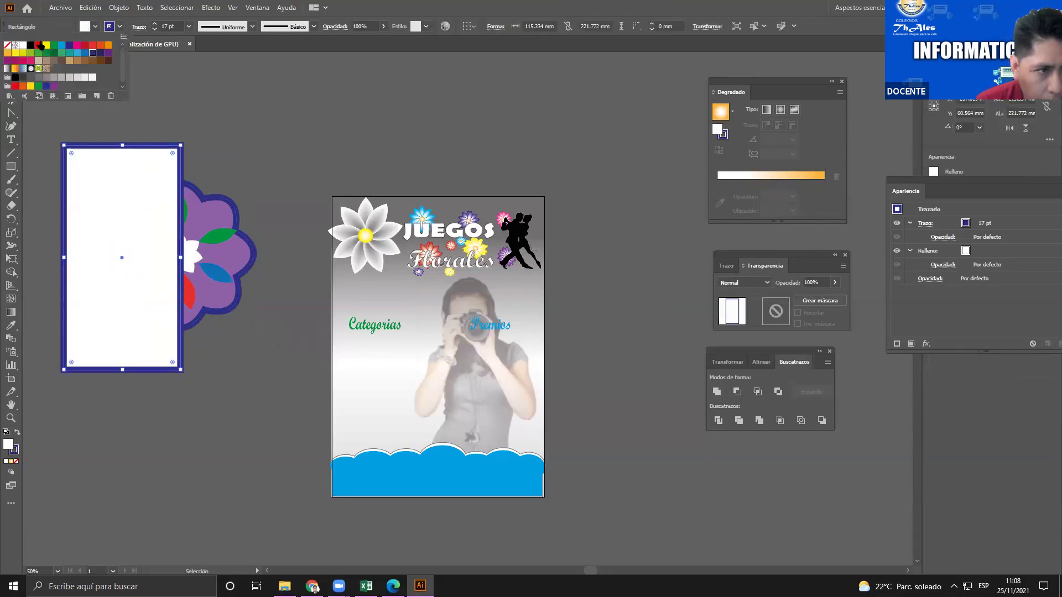
click(8, 44)
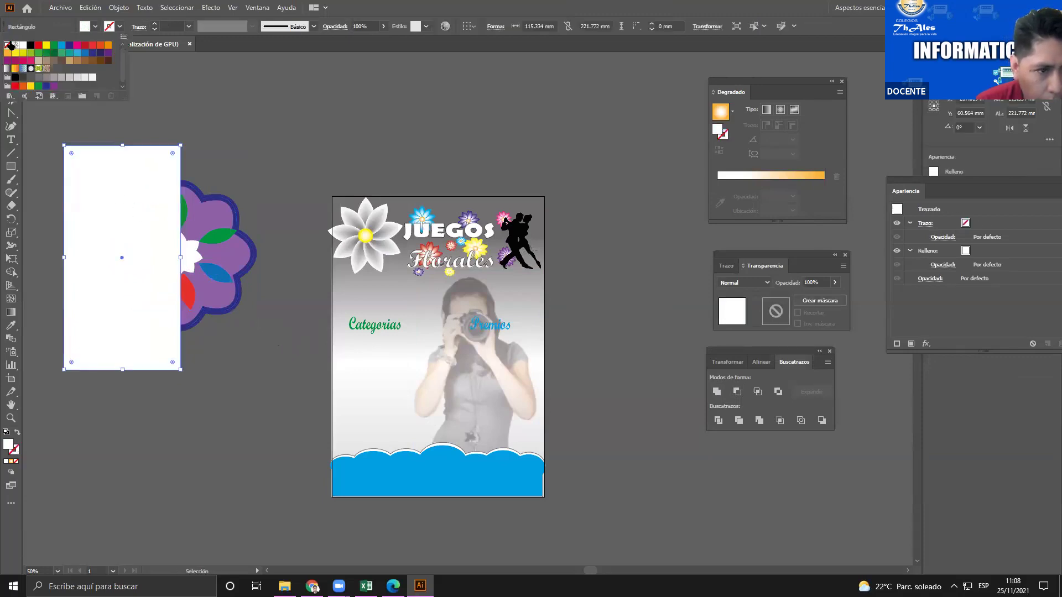
click(194, 88)
Try Menos frente once more on the strokeless rectangle and the flower group, and undo the subtraction
drag(54, 115, 280, 427)
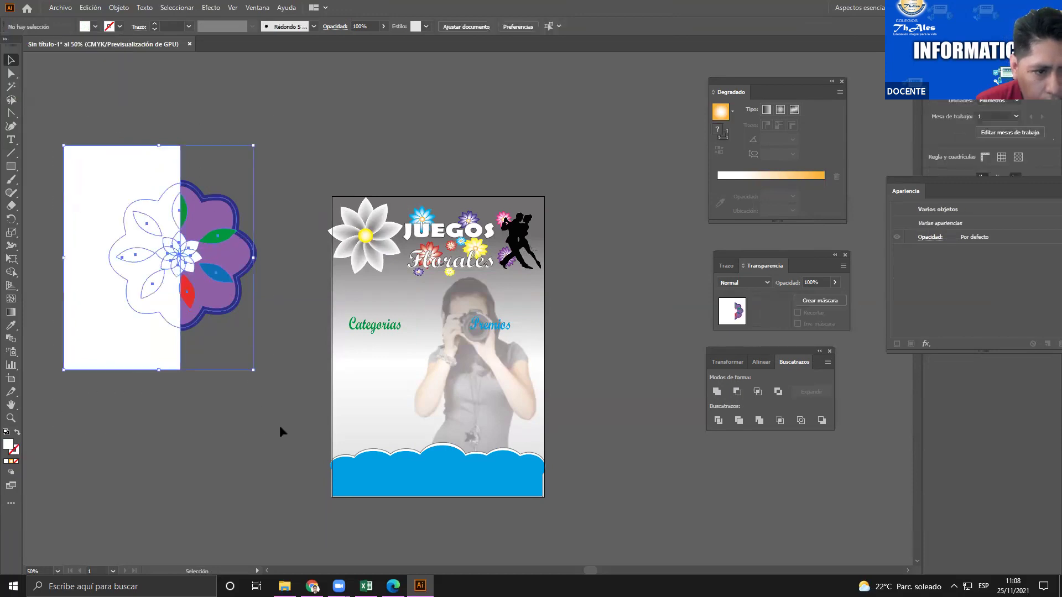
click(737, 392)
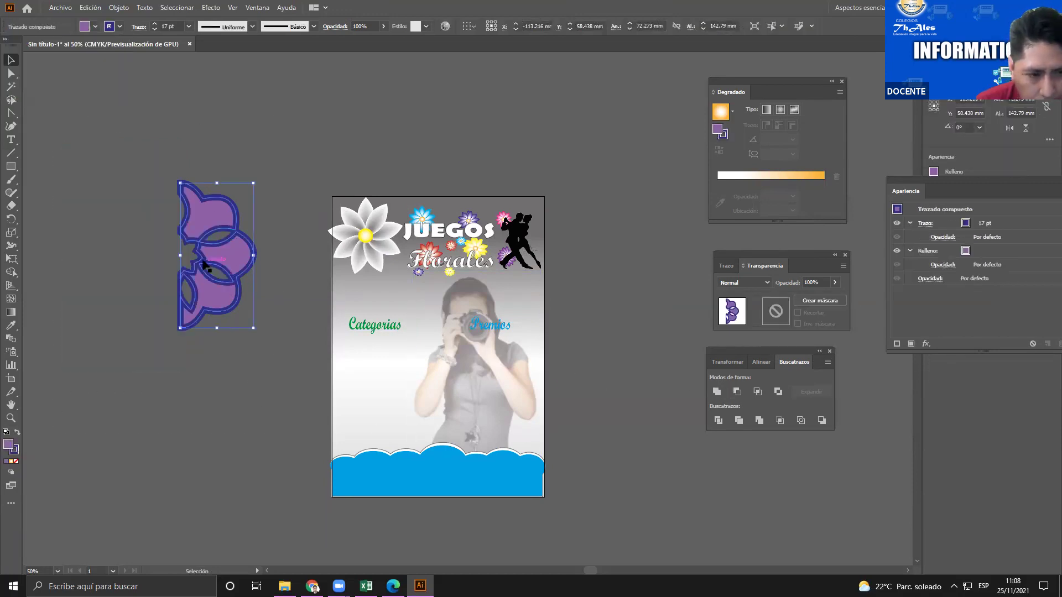
key(ctrl+z)
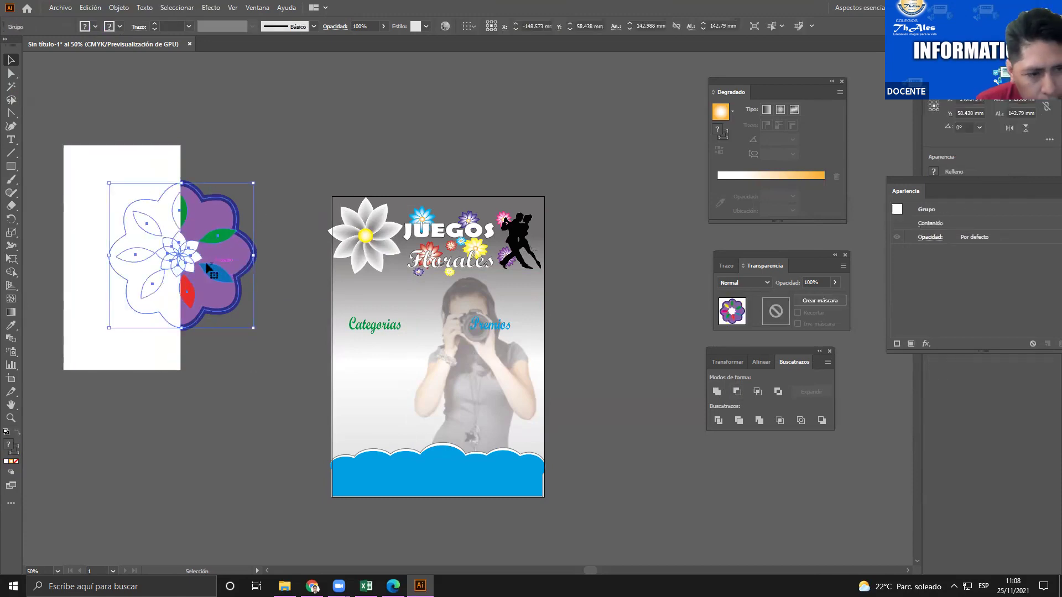
Cut the purple flower base in half with the white rectangle using Menos frente, and move the half flower away from the petals
key(ctrl)
key(ctrl)
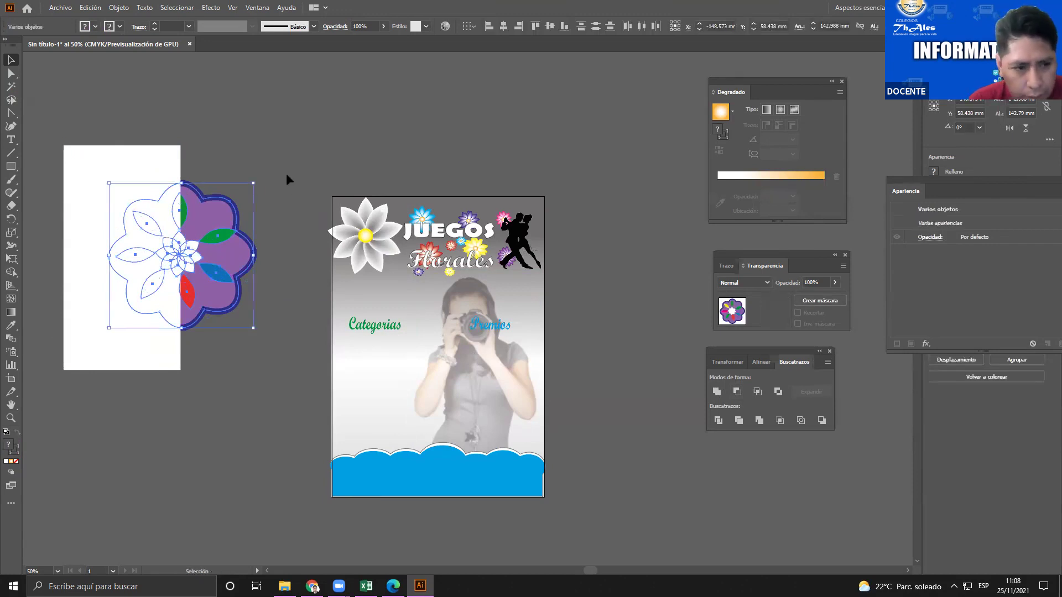
click(287, 174)
click(221, 236)
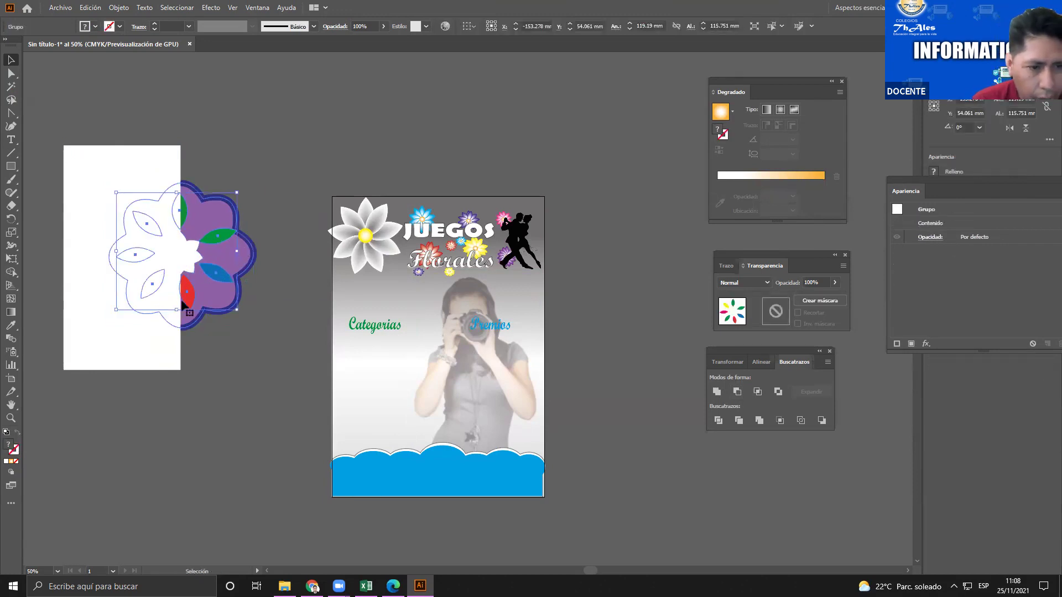
click(224, 326)
click(191, 325)
click(161, 342)
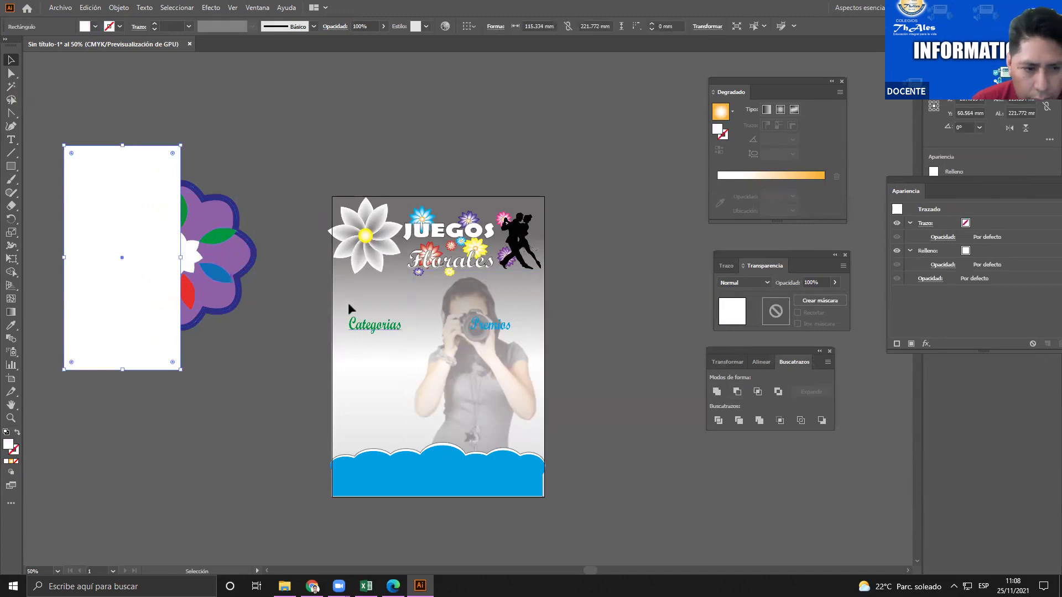
click(250, 265)
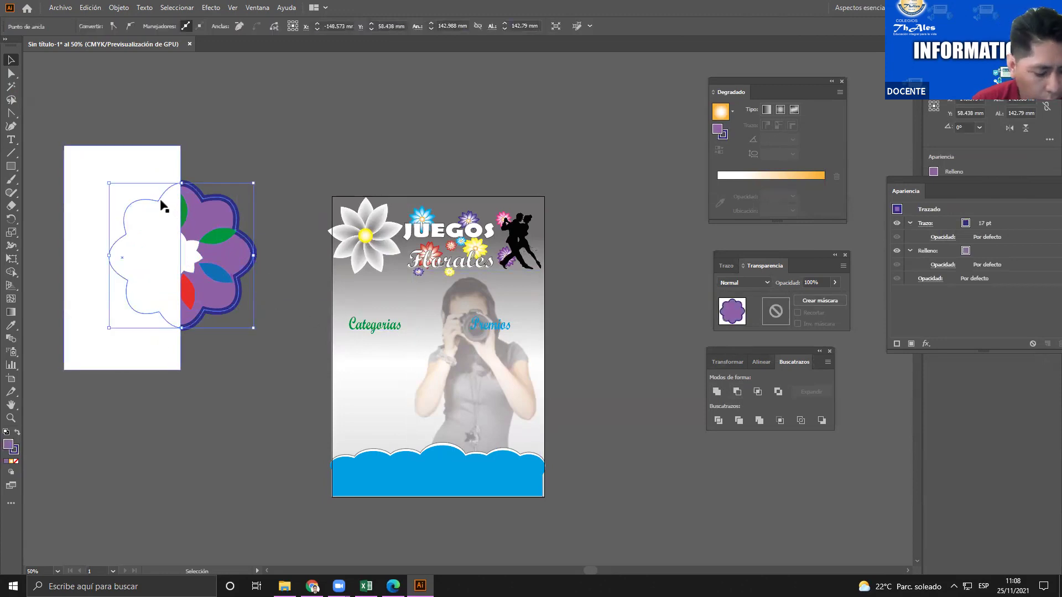
click(736, 391)
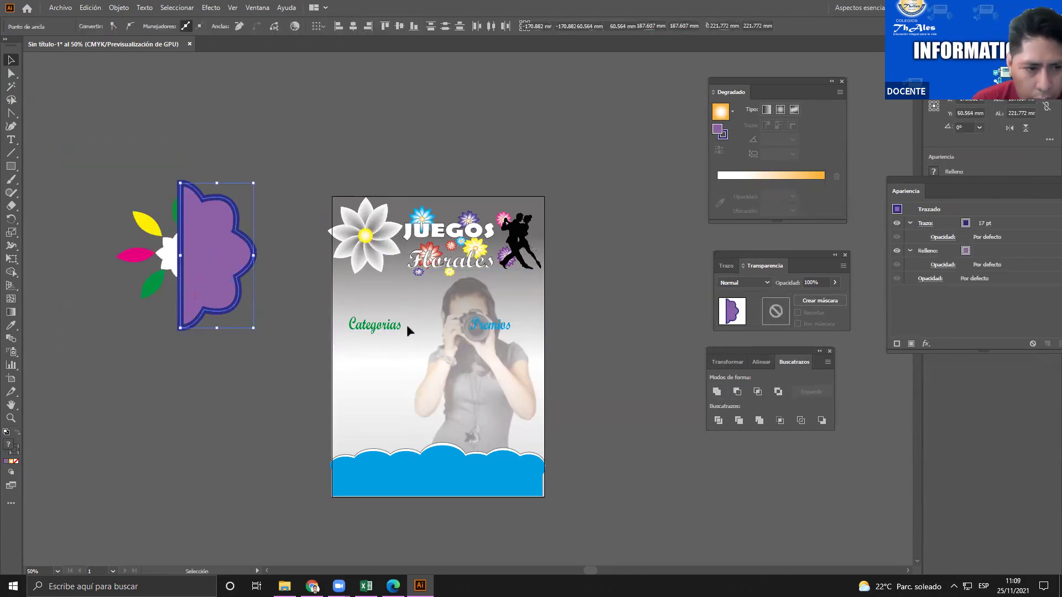
drag(233, 275, 250, 334)
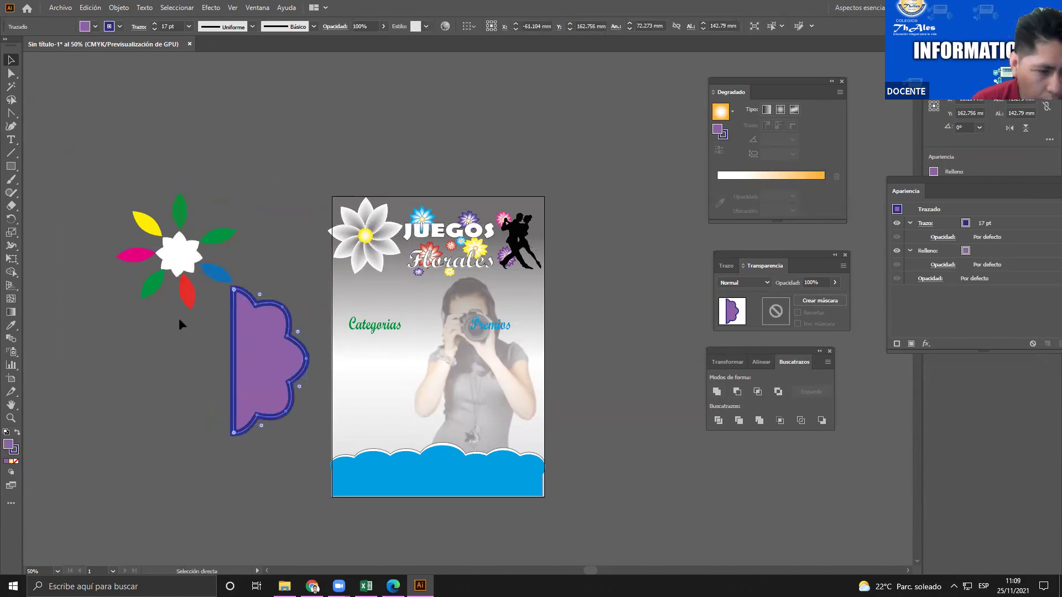
Draw a vertical rectangle about 76 by 154 mm over half of the petals and try subtracting it from the petal group
click(10, 166)
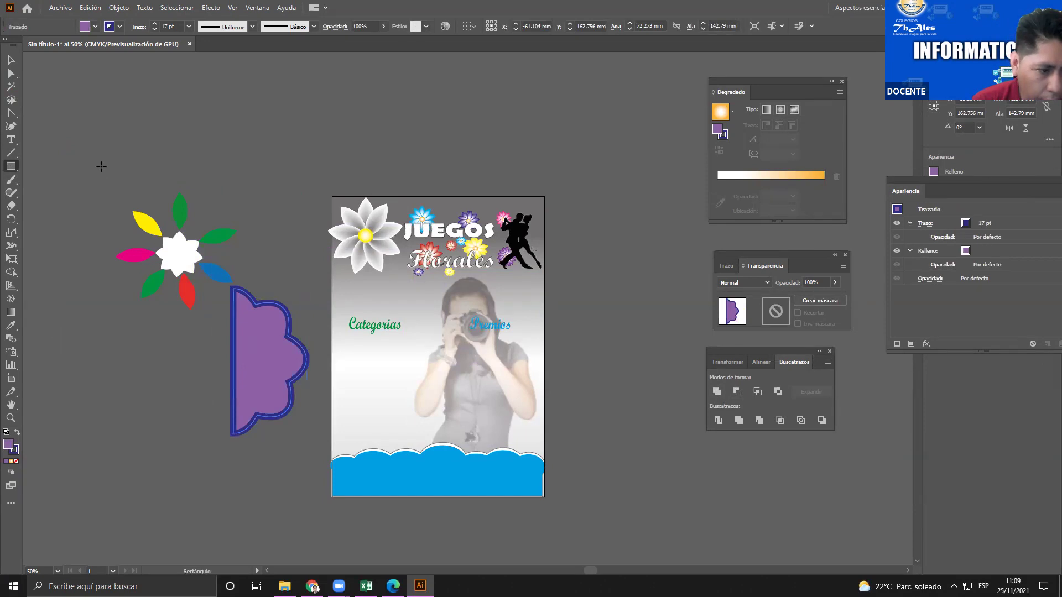
drag(101, 167, 178, 323)
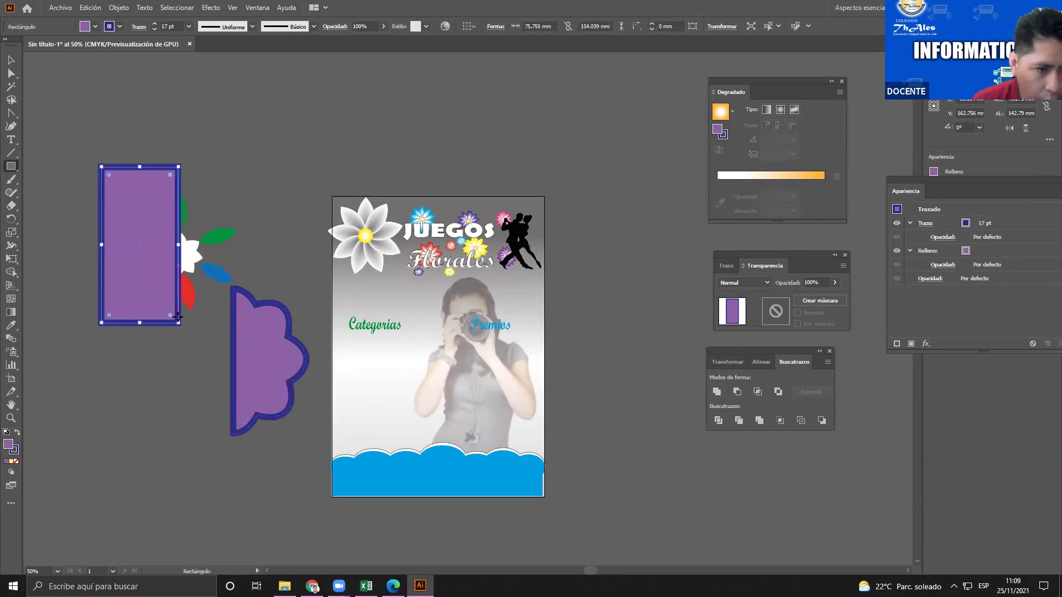
click(11, 60)
shift+click(217, 236)
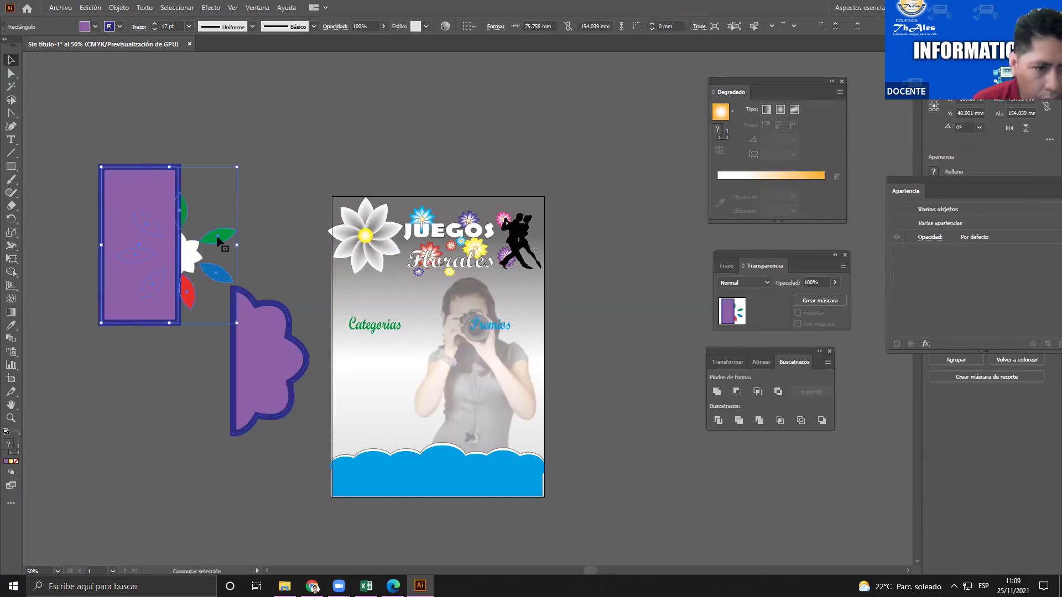
click(736, 392)
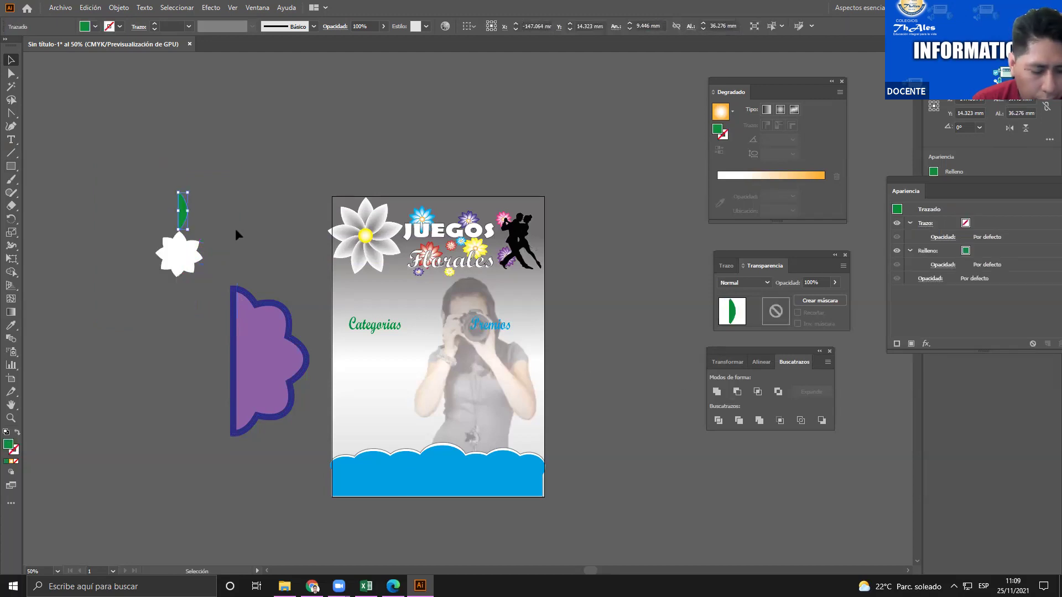
key(ctrl+z)
Shift the petal group slightly away from the rectangle, retry Menos frente on both, and undo the subtraction
click(256, 229)
drag(218, 237, 227, 236)
click(133, 211)
ctrl+click(229, 241)
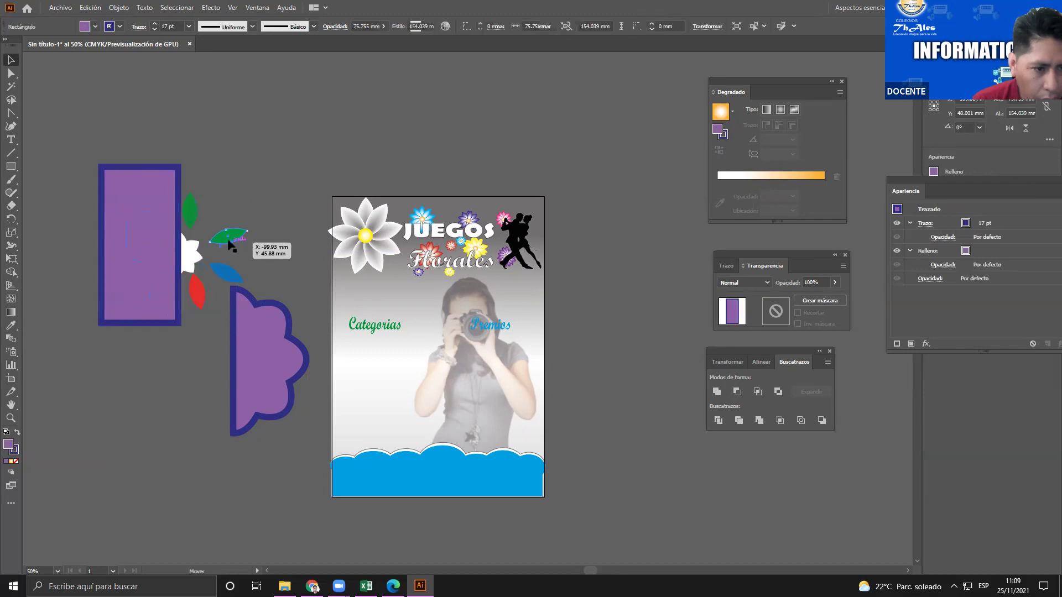
click(141, 223)
shift+click(236, 240)
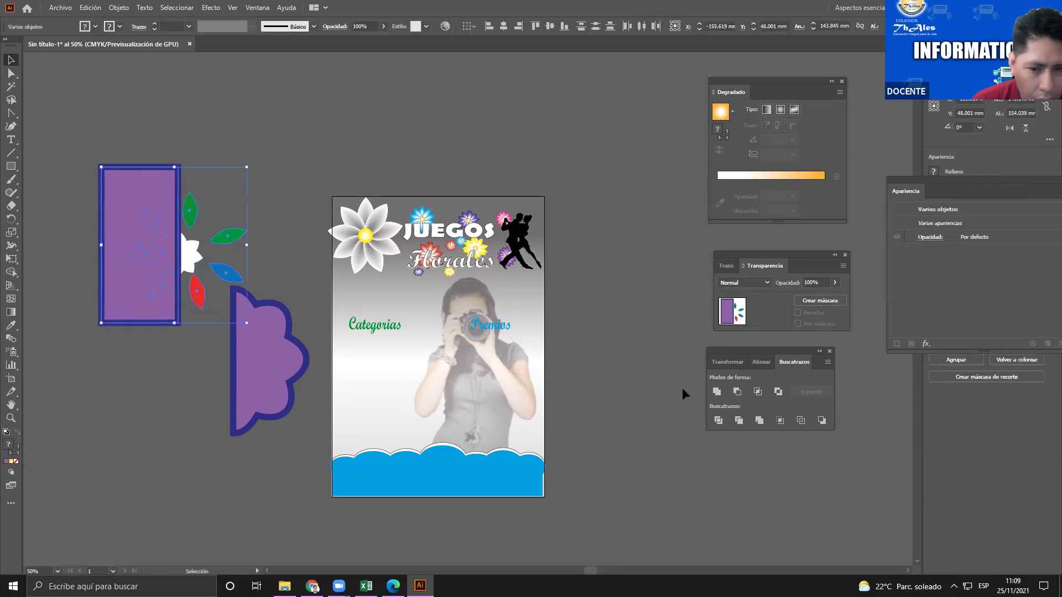
click(733, 394)
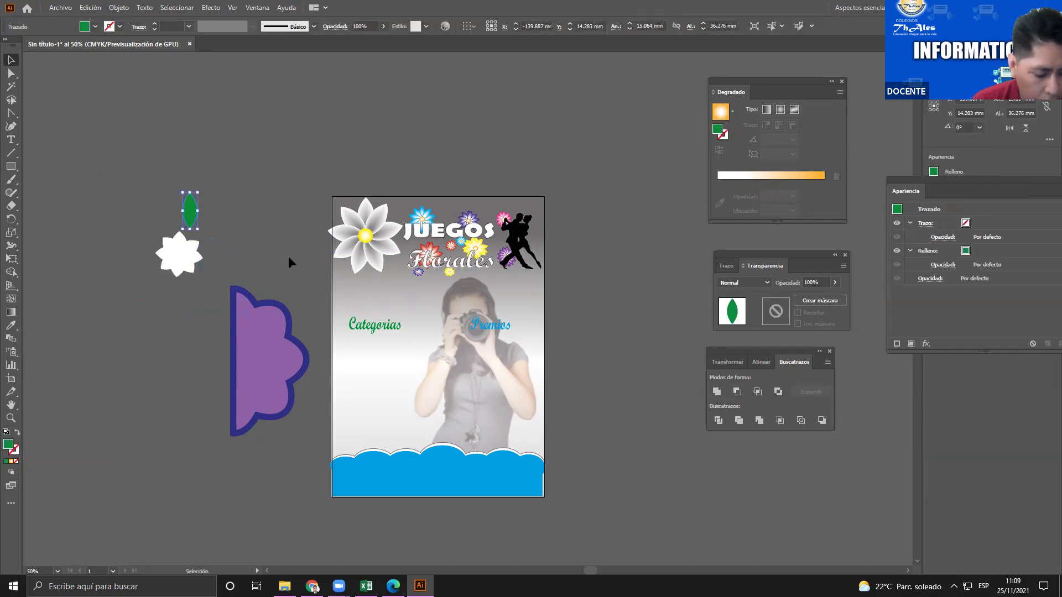
key(ctrl+z)
Check the workbook's Menos frente instructions in Chrome and try Simplificar on the rectangle and petals in Illustrator
key(alt+Tab)
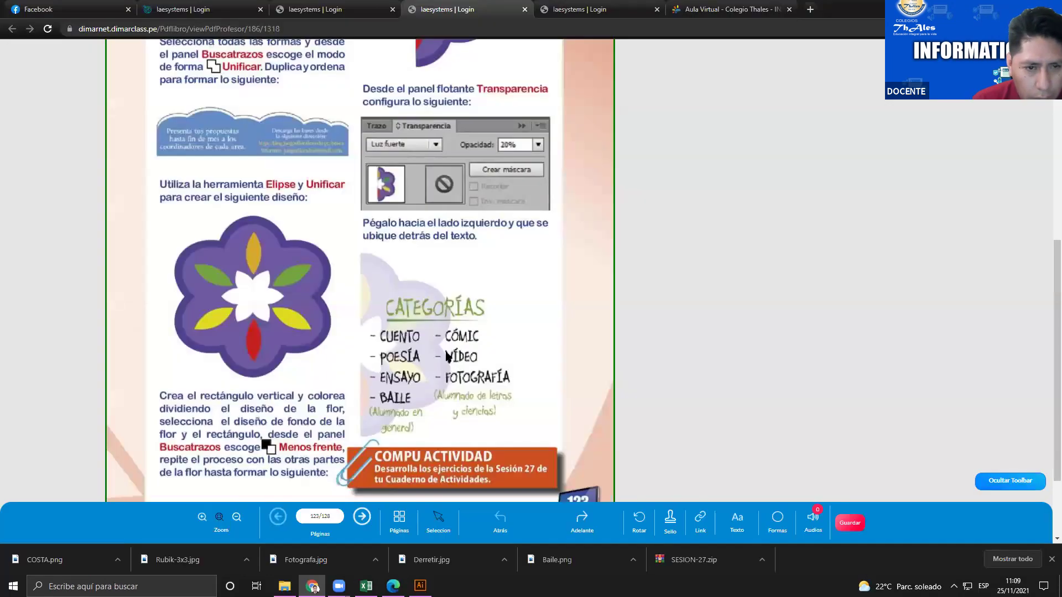
scroll(447, 357, up, 3)
key(alt+Tab)
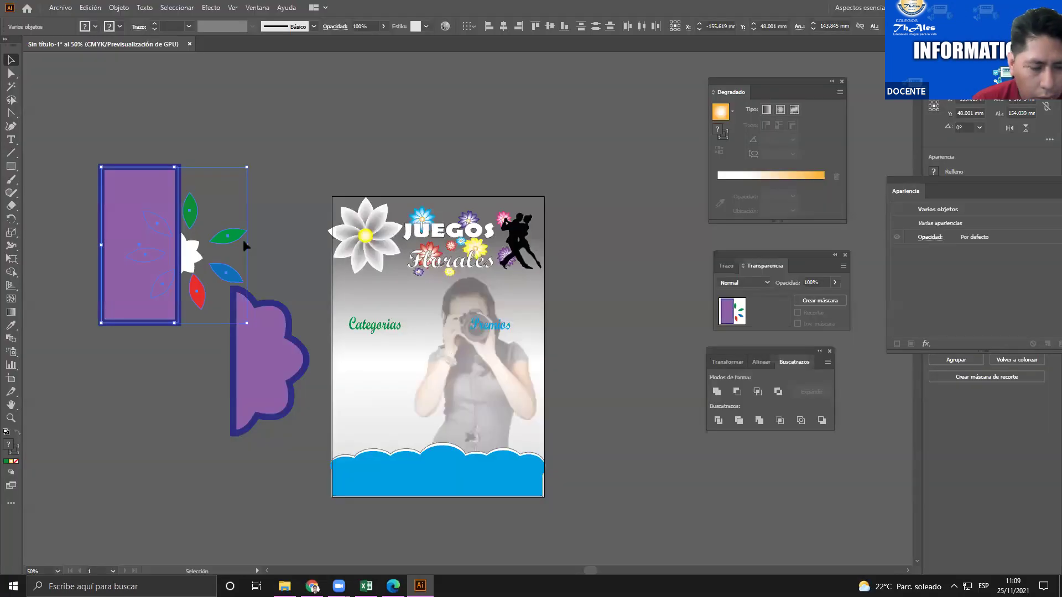
right_click(235, 238)
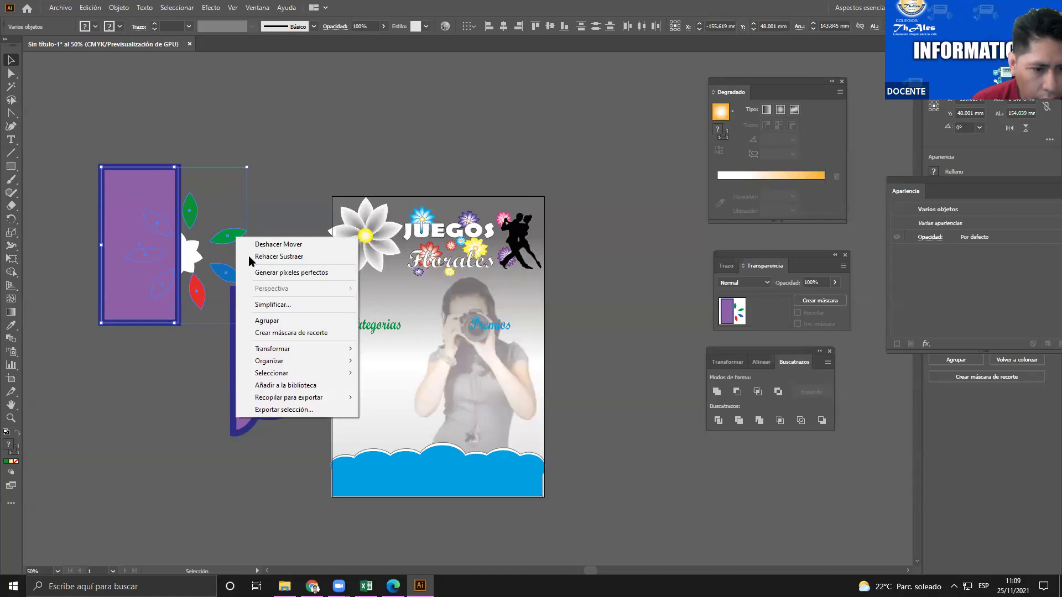
click(274, 305)
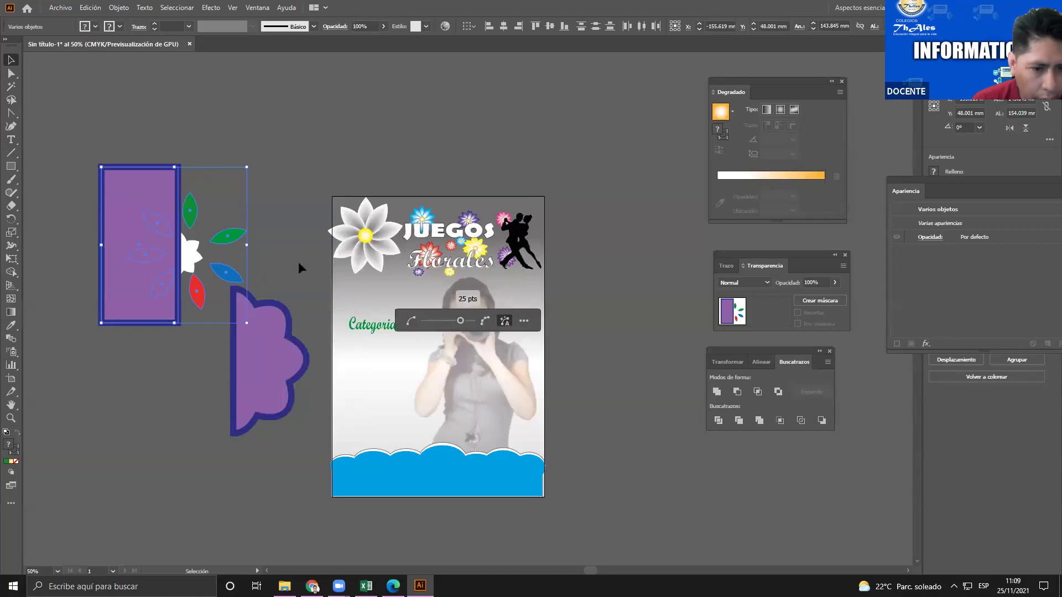
click(260, 220)
Try Menos frente again on the reselected rectangle and petals, and undo the result
click(233, 238)
shift+click(133, 178)
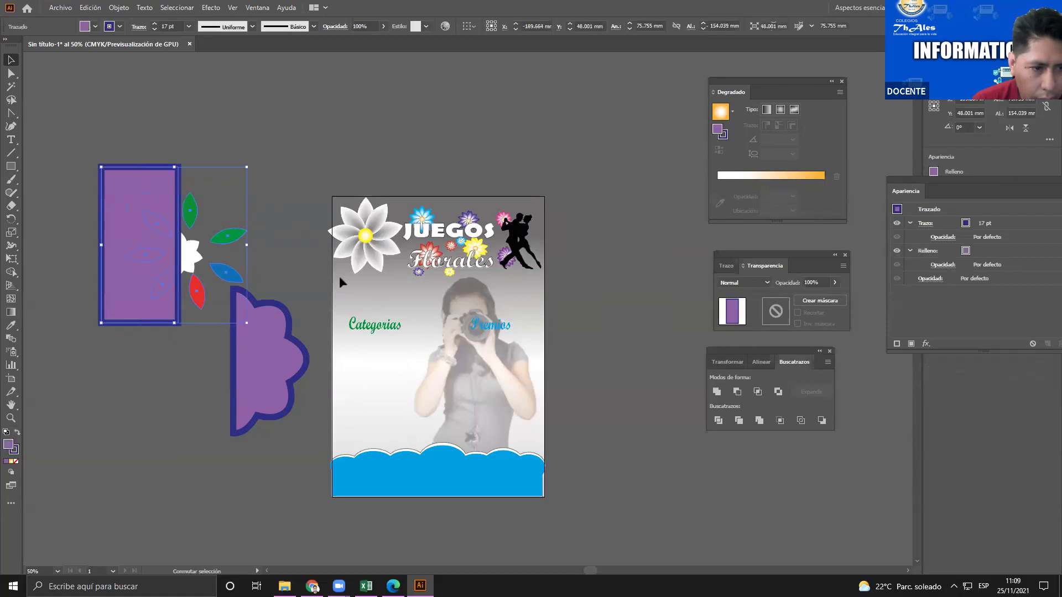
click(736, 392)
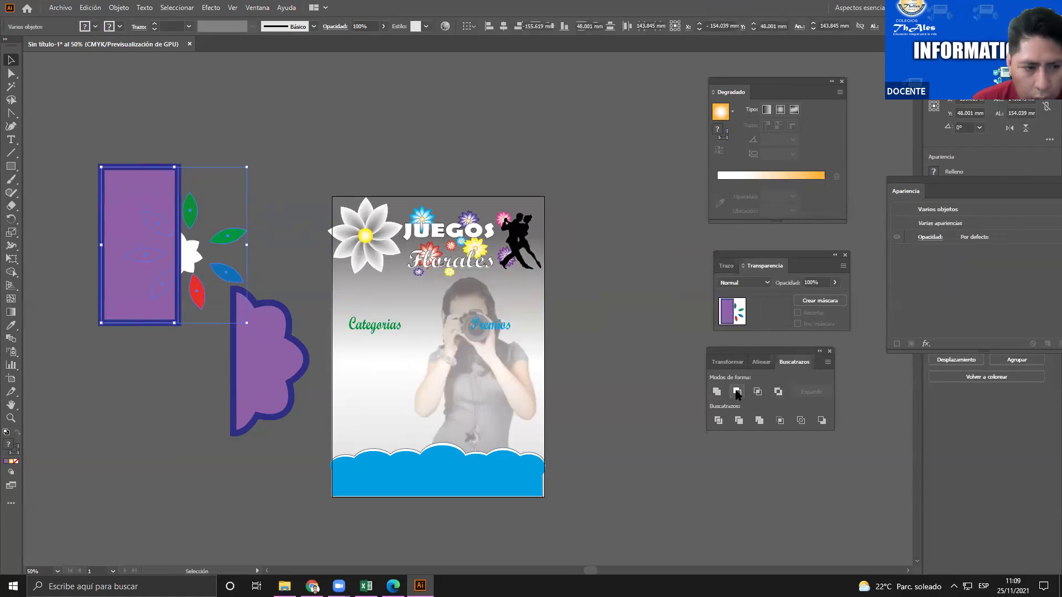
key(Delete)
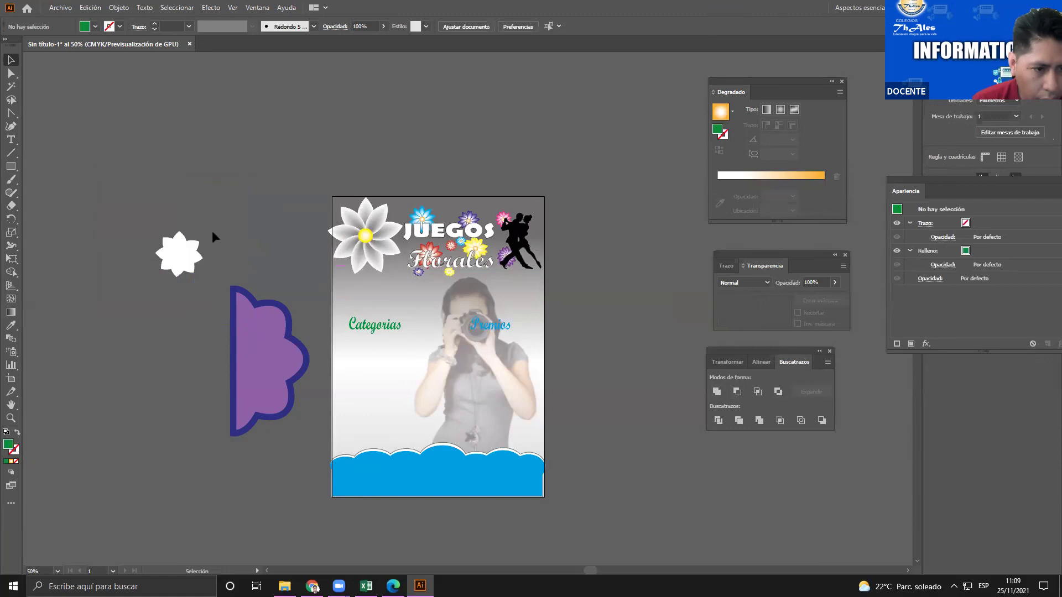
key(ctrl+z)
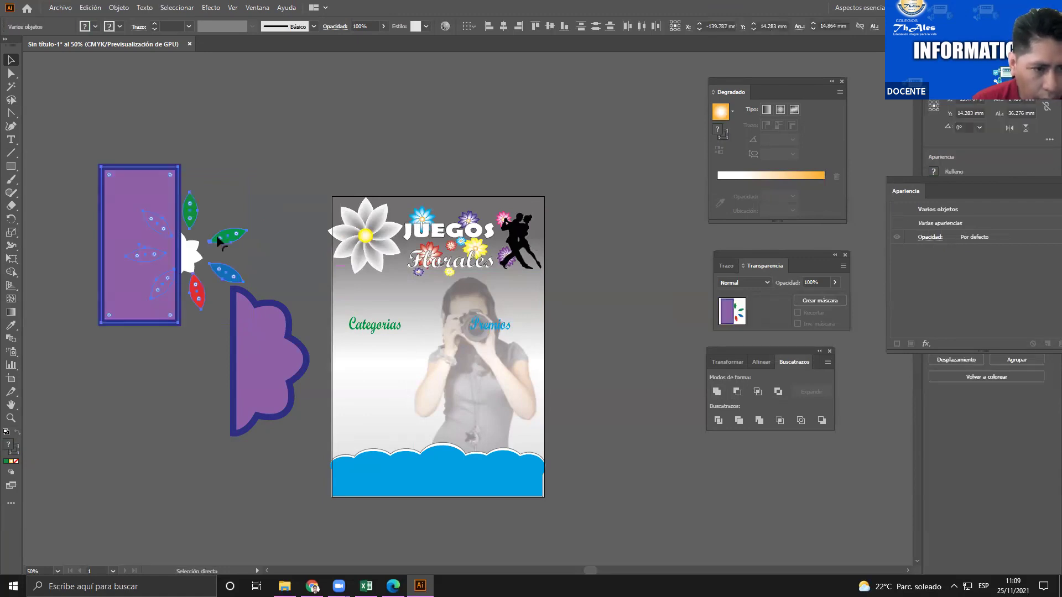
Move the colored petals clear of the rectangle and try cutting the white flower center with it, undoing the cut
click(234, 210)
drag(195, 217, 320, 137)
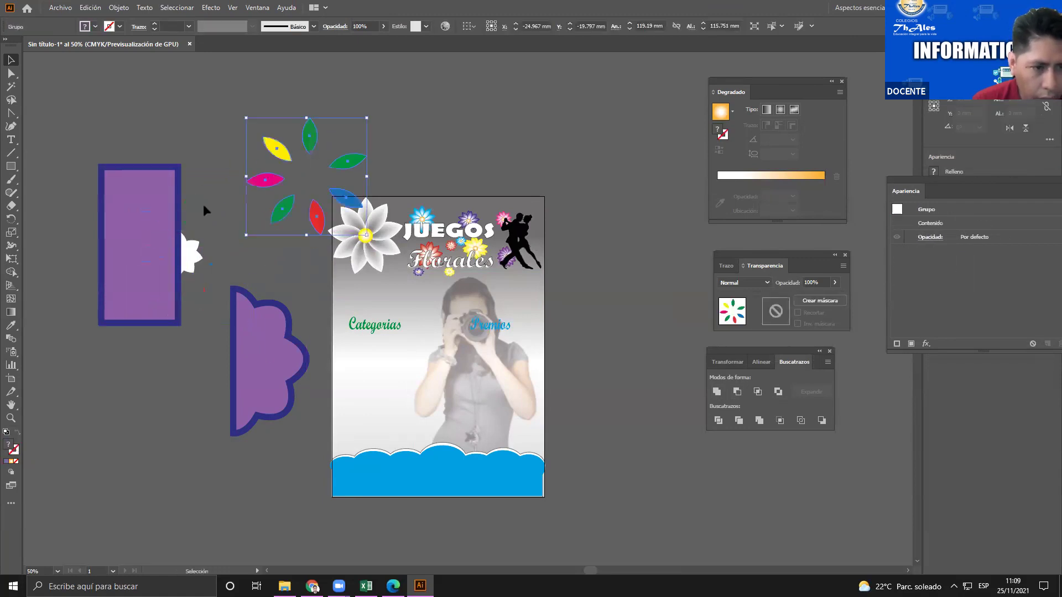
click(178, 244)
shift+click(190, 257)
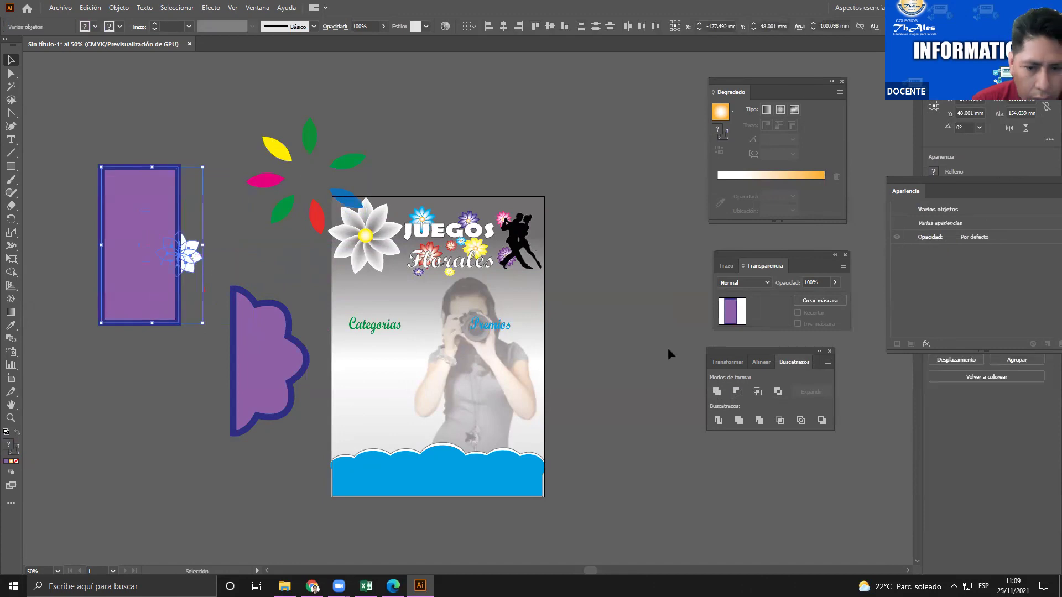
click(757, 392)
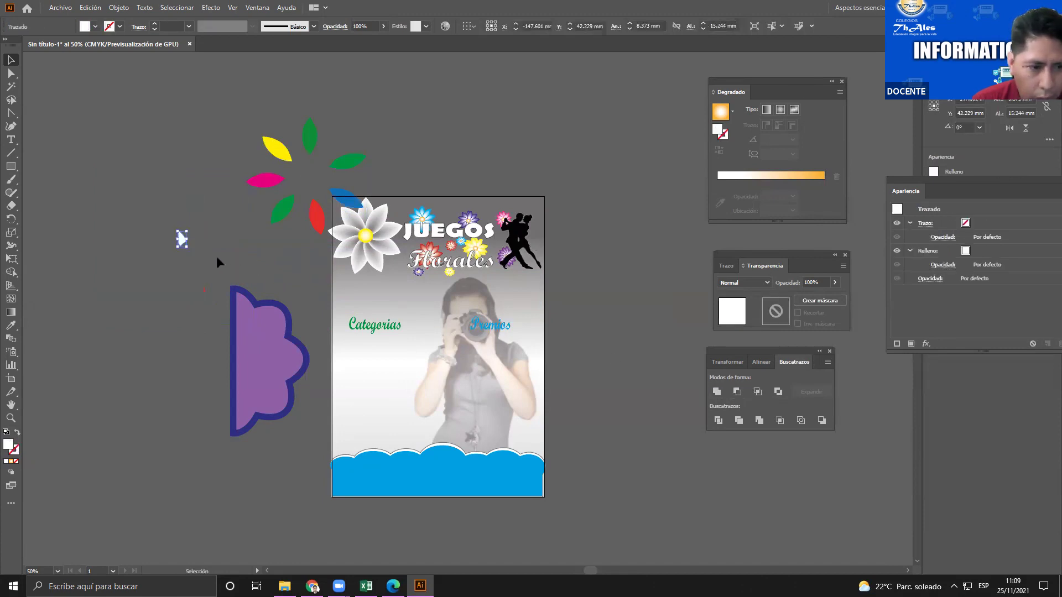
key(ctrl+z)
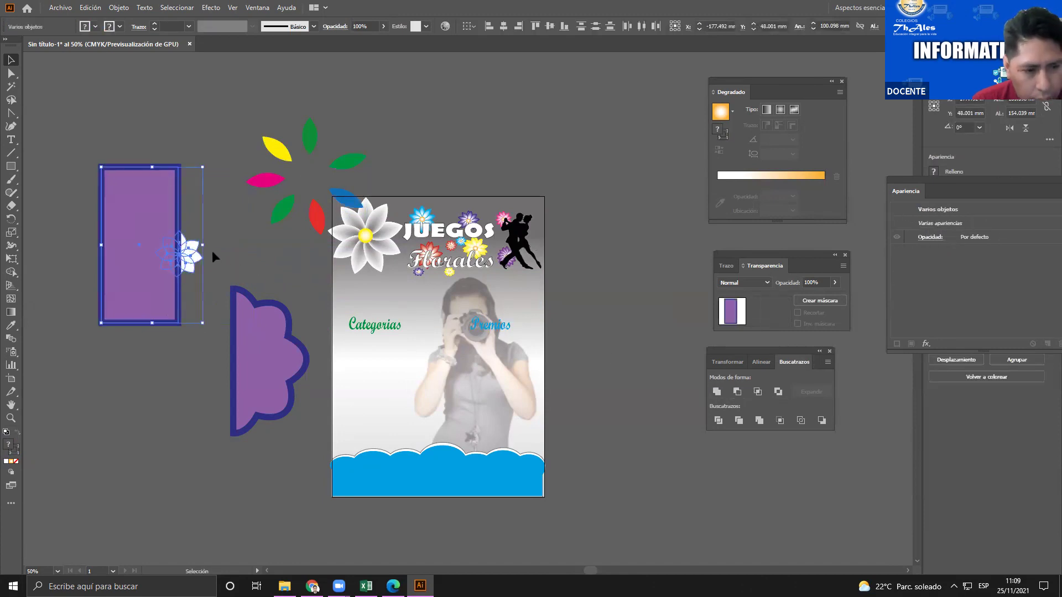
Merge the white flower center's petals with Unificar and cut the merged shape in half with the rectangle using Menos frente
click(211, 251)
drag(149, 245, 216, 292)
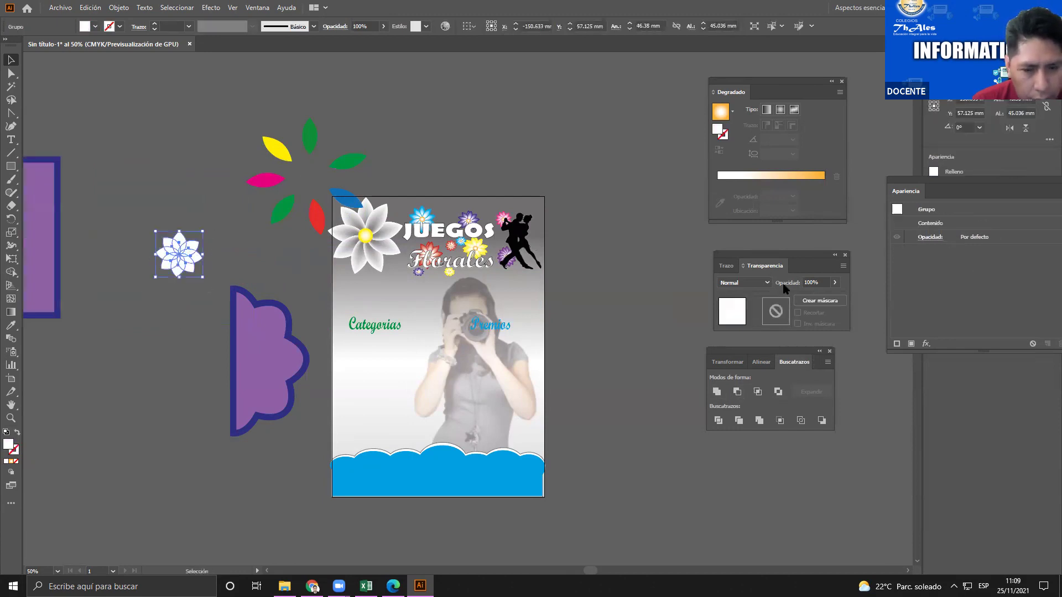
click(716, 392)
drag(59, 250, 176, 258)
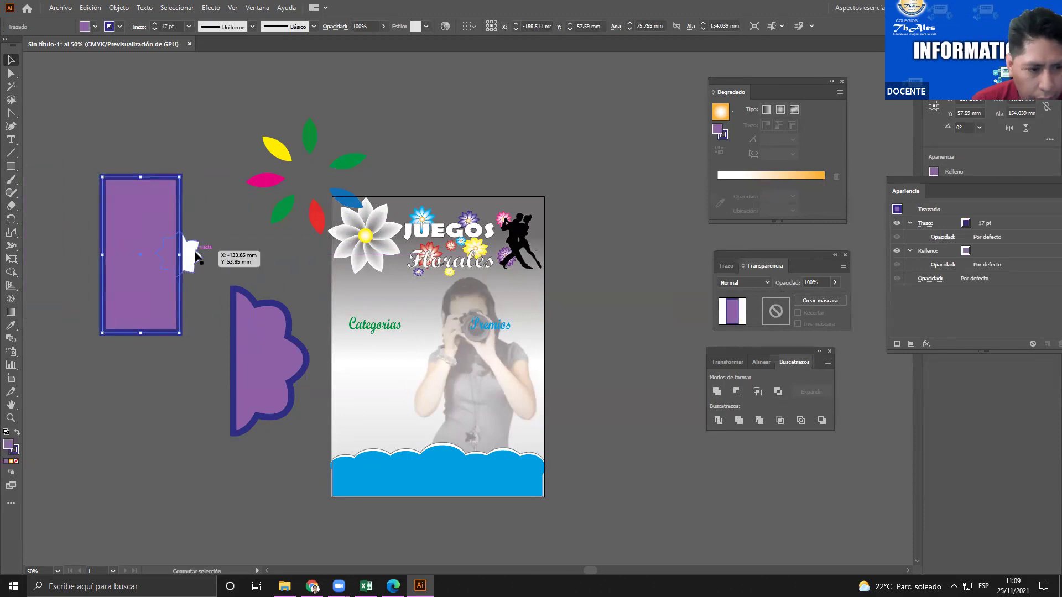
shift+click(198, 255)
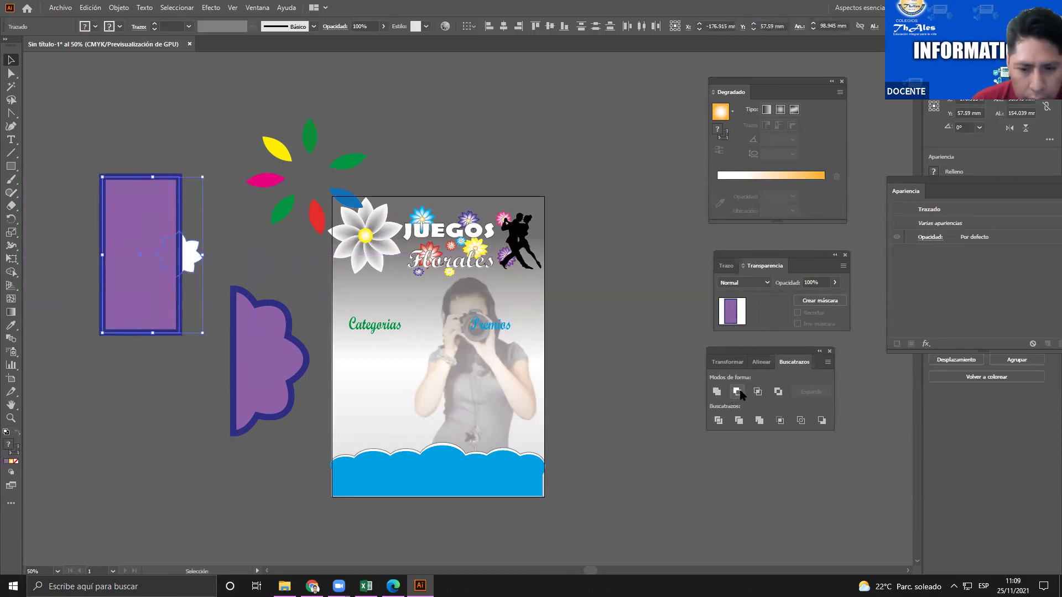
click(738, 392)
Place the halved white center against the middle of the purple half flower's straight edge
click(214, 257)
drag(185, 254, 241, 357)
click(273, 347)
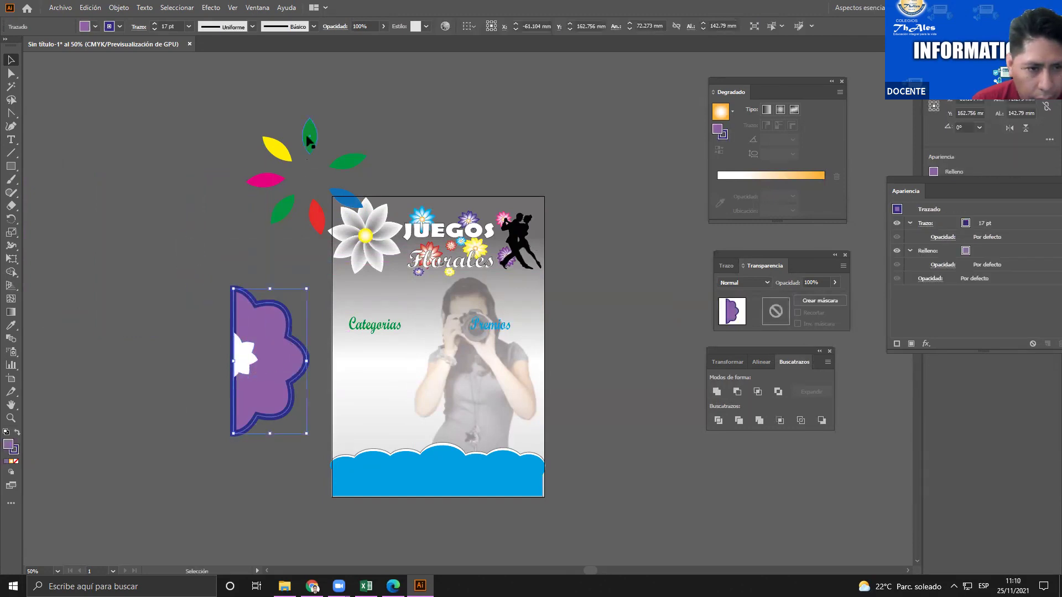
Move the colored petal group above the half flower, try merging it with Unificar, and undo the merge
drag(310, 141, 183, 156)
click(717, 391)
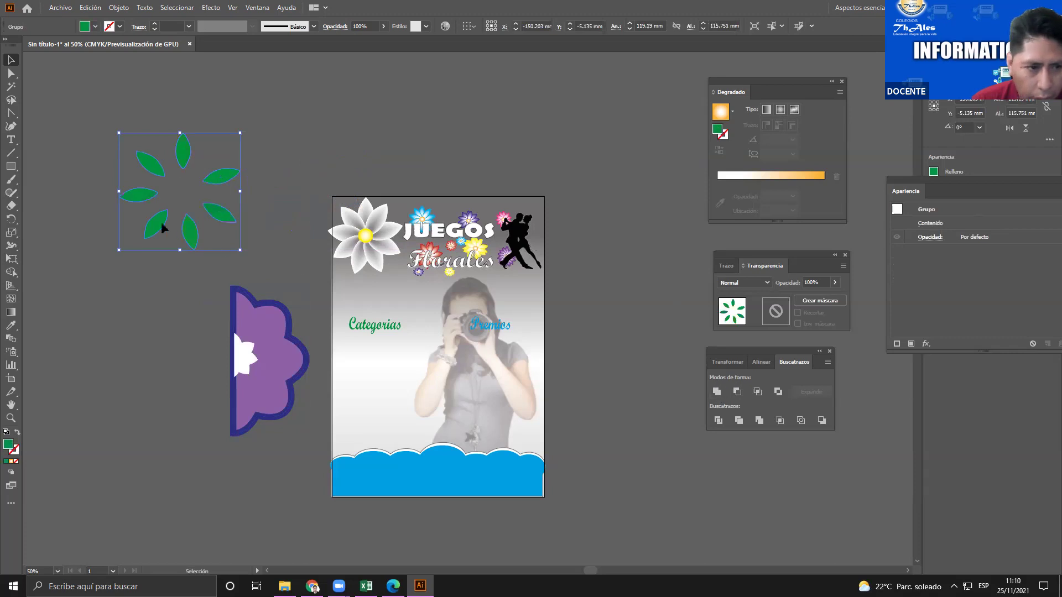
key(ctrl+z)
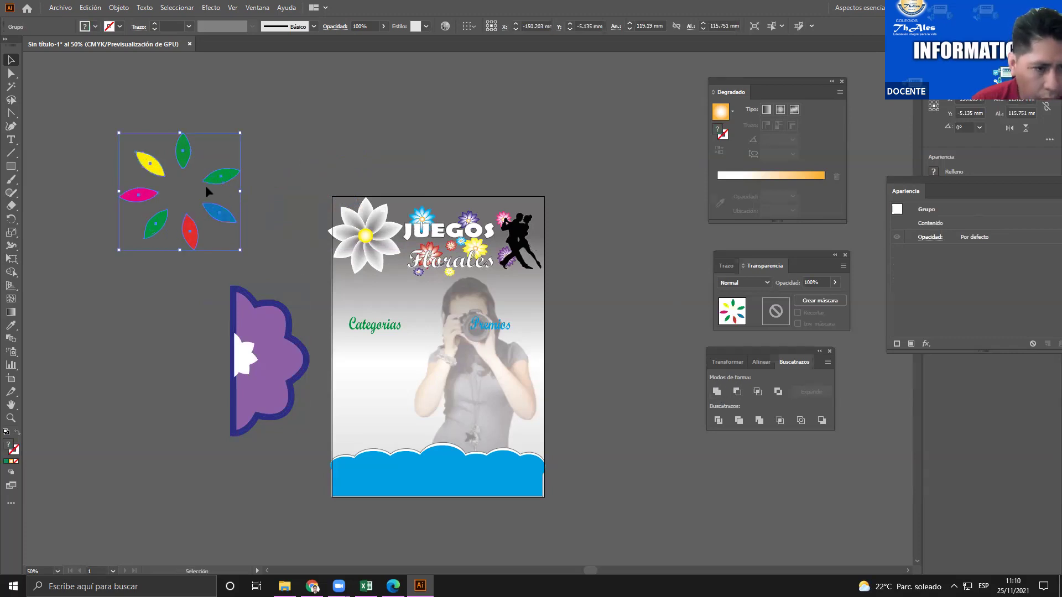
Delete the yellow, pink and adjacent green petals from the colored petals and group the remaining four
right_click(194, 154)
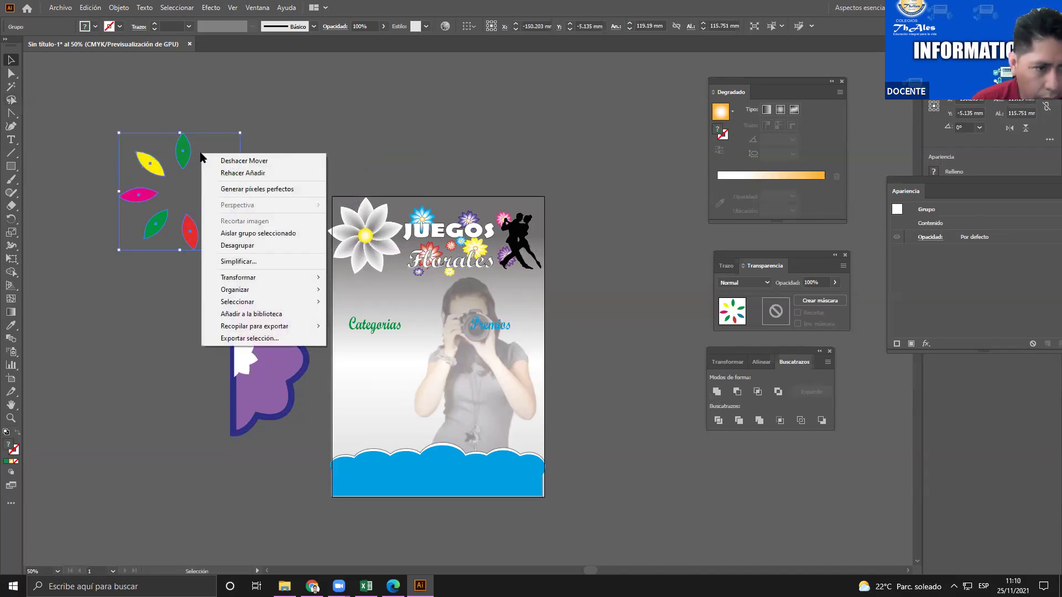
click(301, 232)
click(271, 141)
click(156, 168)
key(Delete)
click(148, 193)
shift+click(157, 223)
key(Delete)
drag(157, 133, 254, 263)
key(ctrl+g)
Place the four-petal group over the purple half flower, send the half flower backward, and nudge the petals around the white center
drag(220, 216, 283, 376)
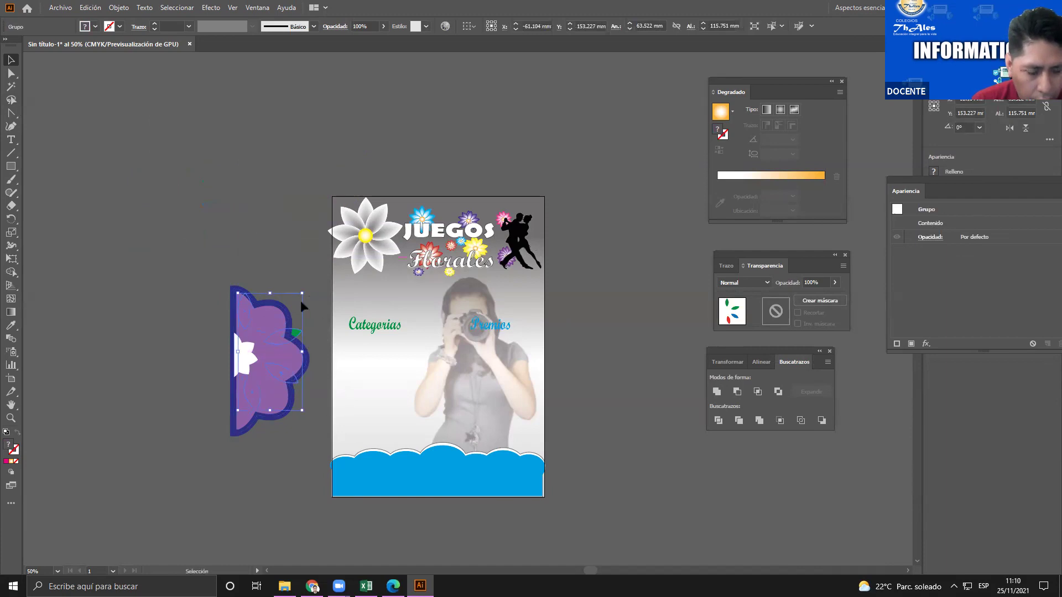
right_click(306, 377)
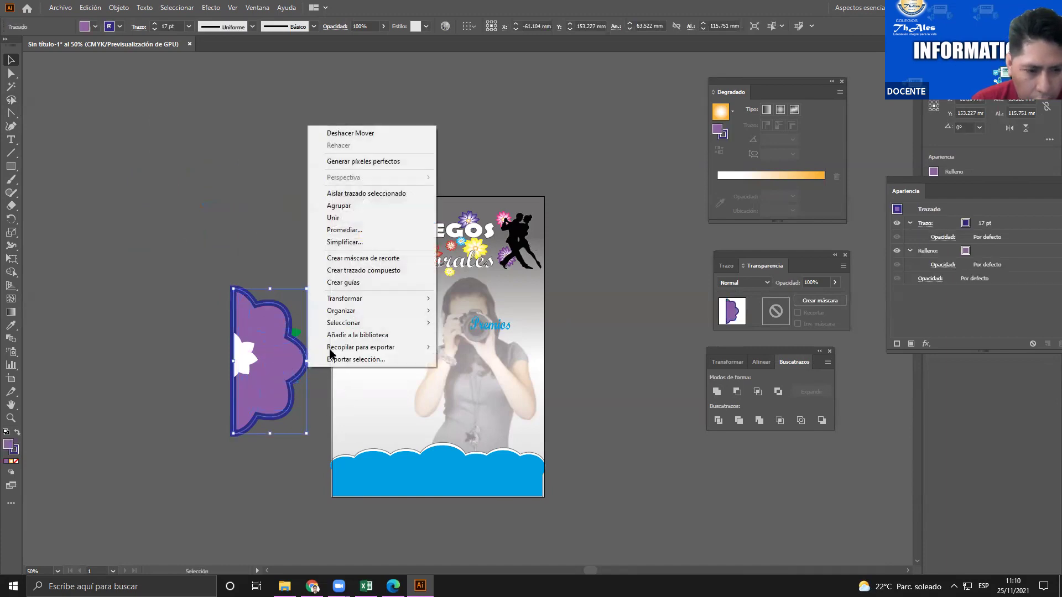
mouse_move(371, 316)
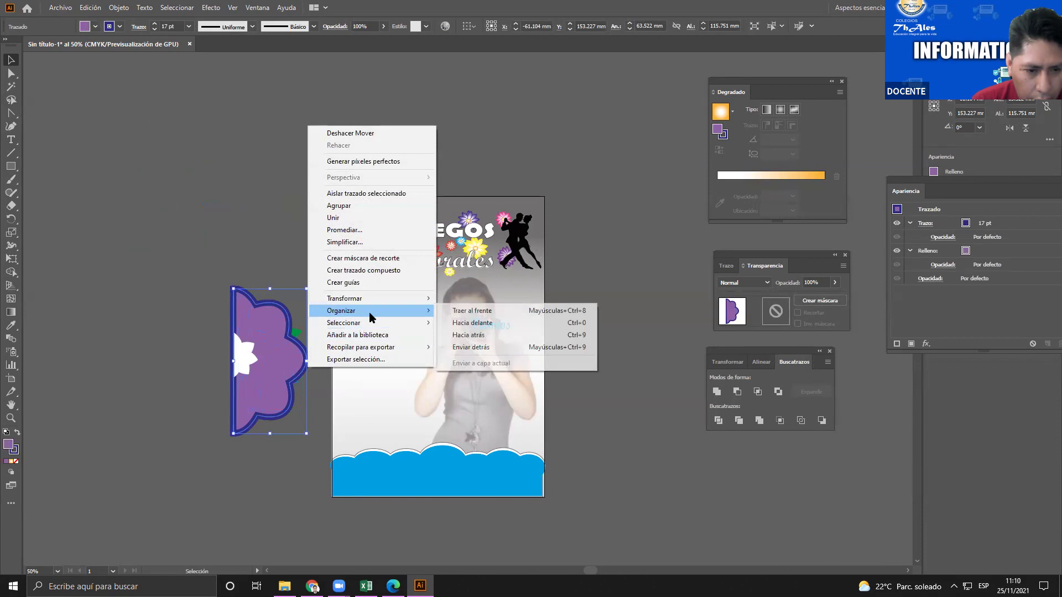
click(479, 335)
scroll(290, 354, up, 2)
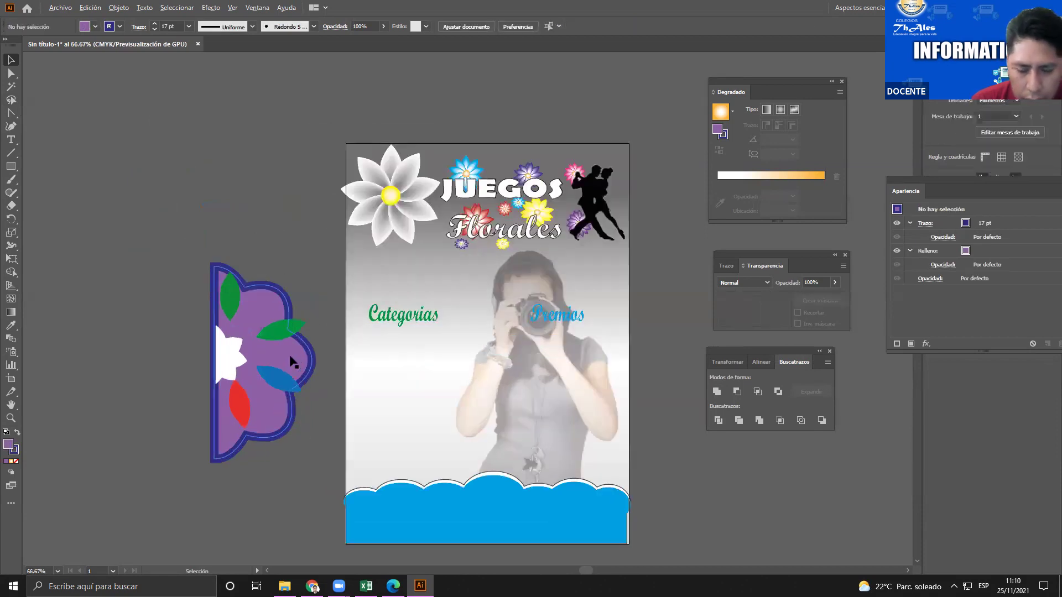
click(277, 330)
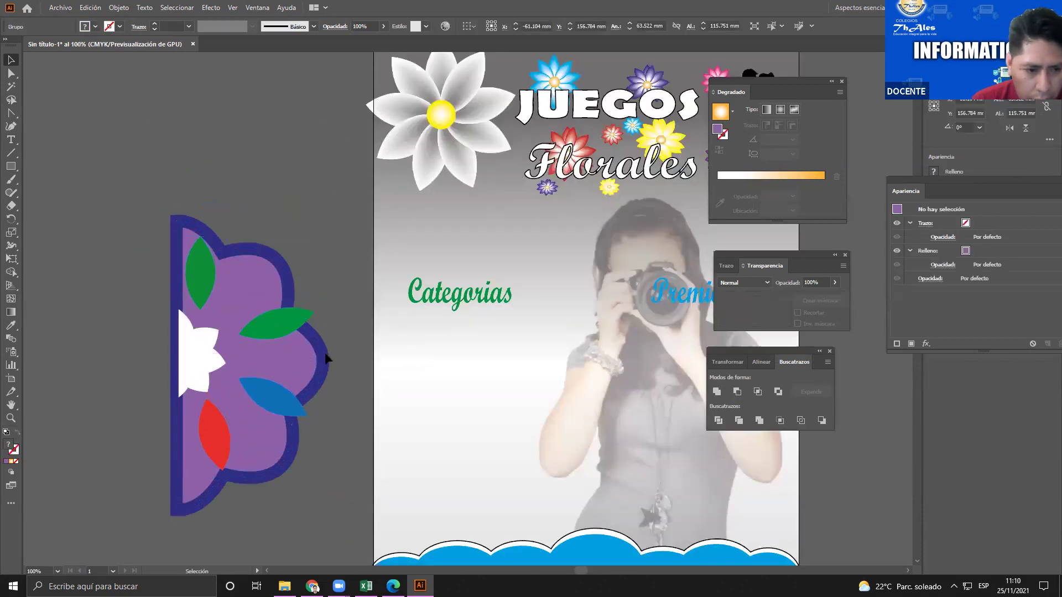
drag(286, 327, 277, 333)
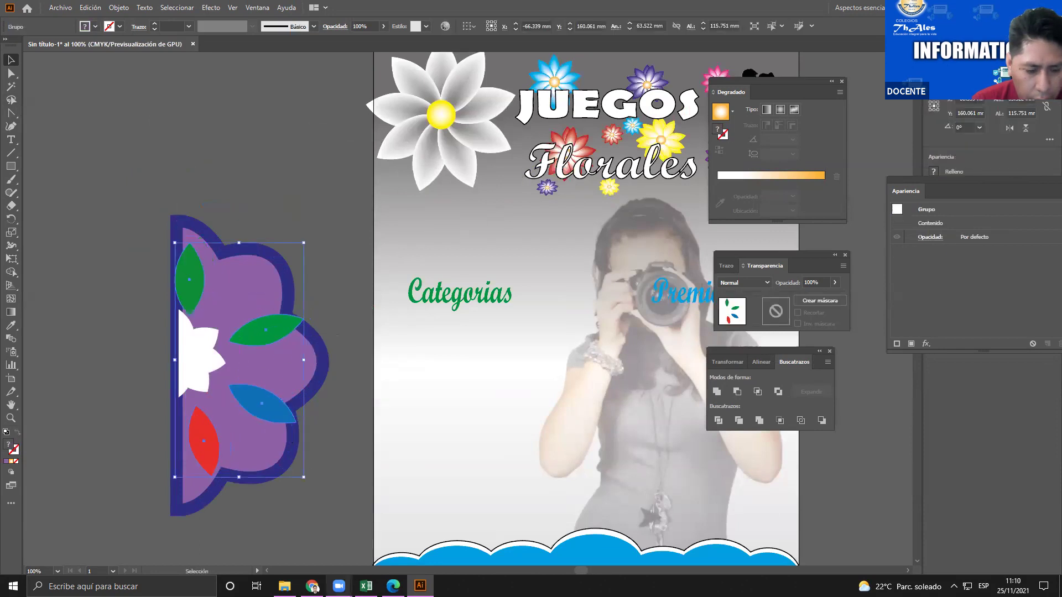
click(393, 586)
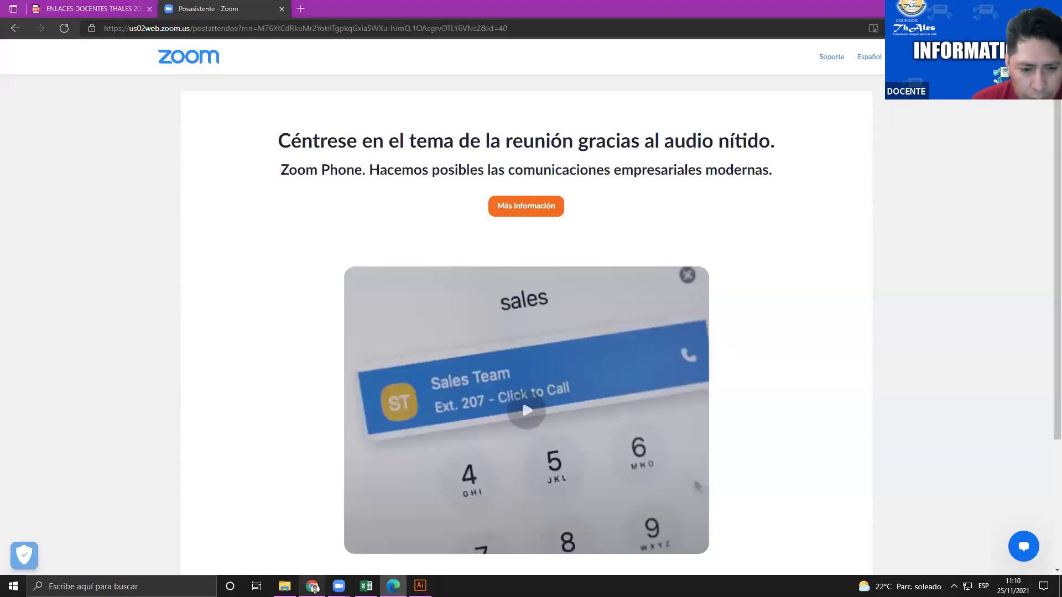
key(alt+Tab)
scroll(386, 419, down, 1)
key(alt+Tab)
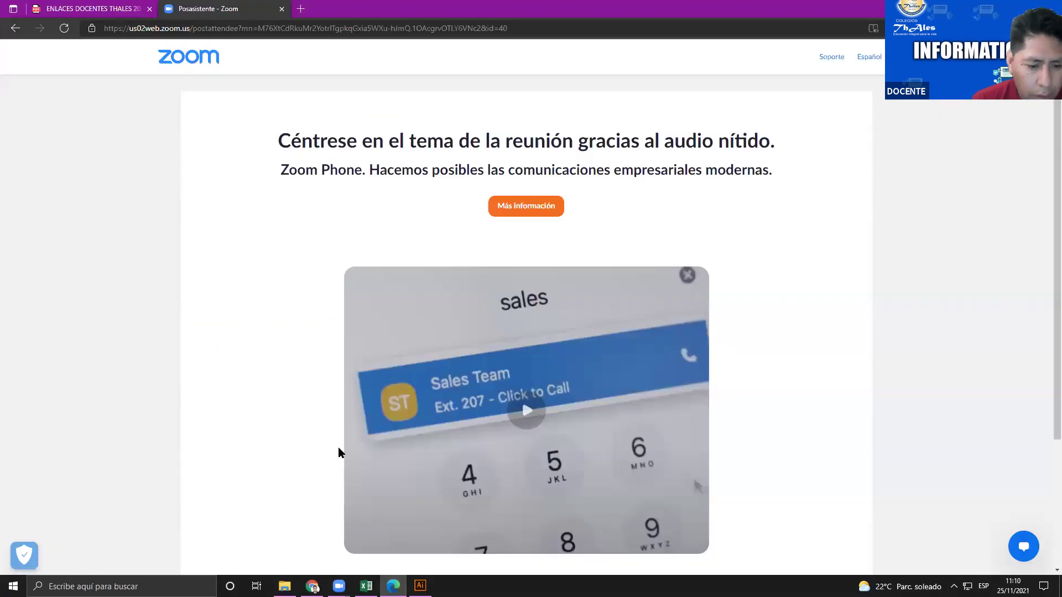
key(alt+Tab)
key(alt+Tab)
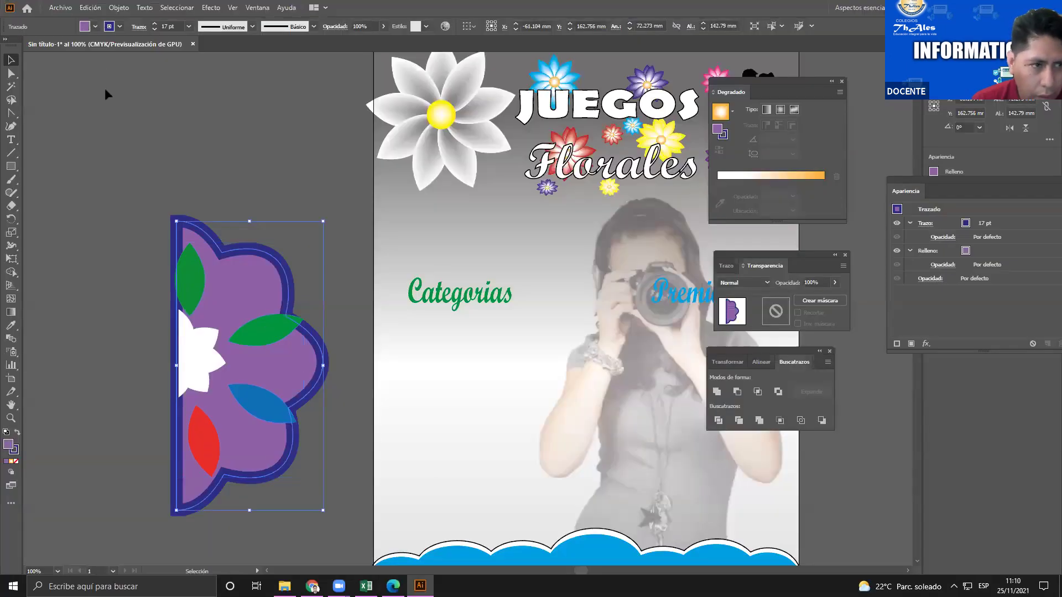
Nudge the halved white center slightly so its cut edge meets the inside of the half flower's dark blue border
drag(206, 337, 210, 343)
click(258, 335)
click(333, 354)
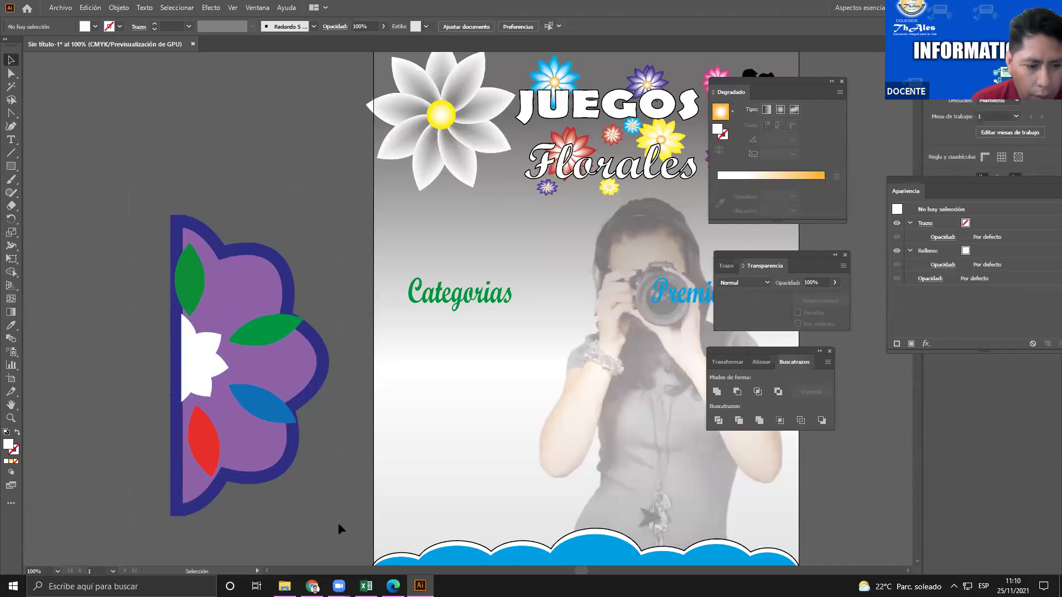
Group the half flower with its center and petals, and place it at the poster's left edge over the Categorías text
drag(338, 523, 339, 524)
key(ctrl+g)
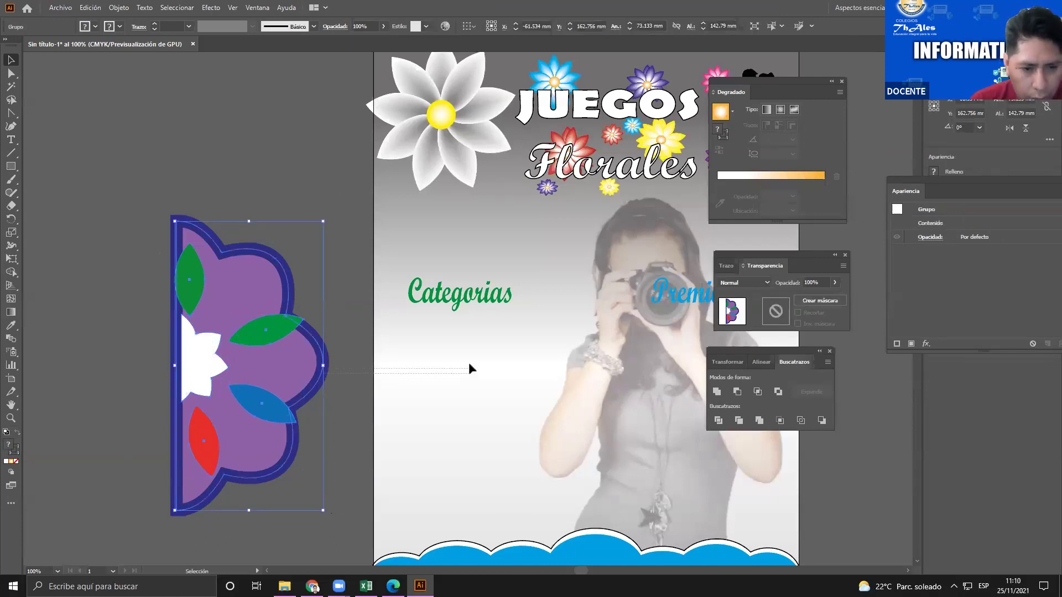
drag(269, 321, 465, 301)
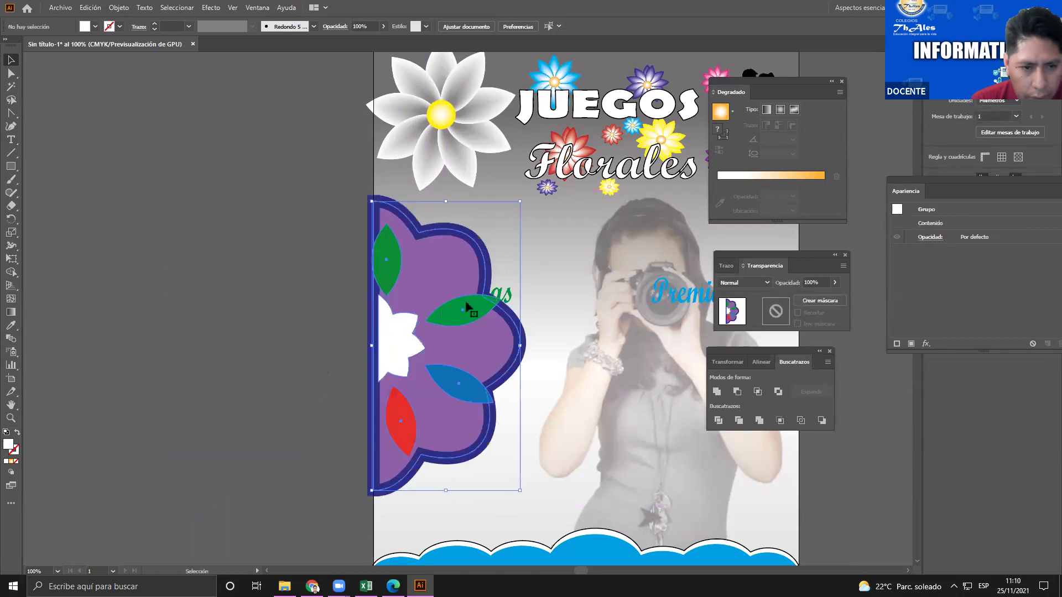
key(ctrl+minus)
key(ctrl+minus)
key(ctrl+minus)
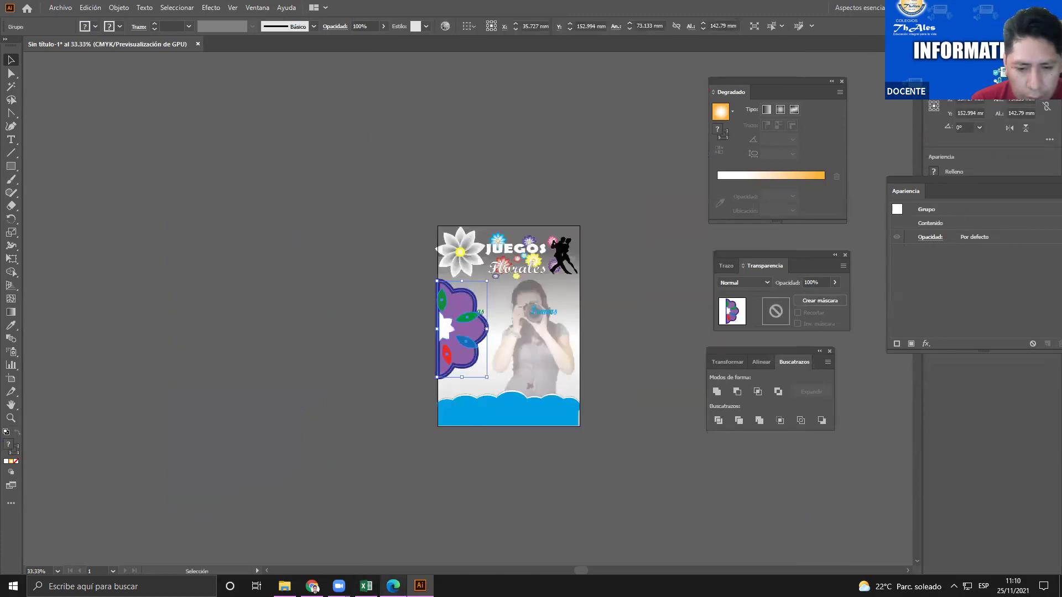
Check the workbook's Transparencia settings in Chrome, and in Illustrator give the half flower group the Luz fuerte blend mode and 49% opacity
click(394, 586)
click(313, 587)
scroll(496, 316, down, 2)
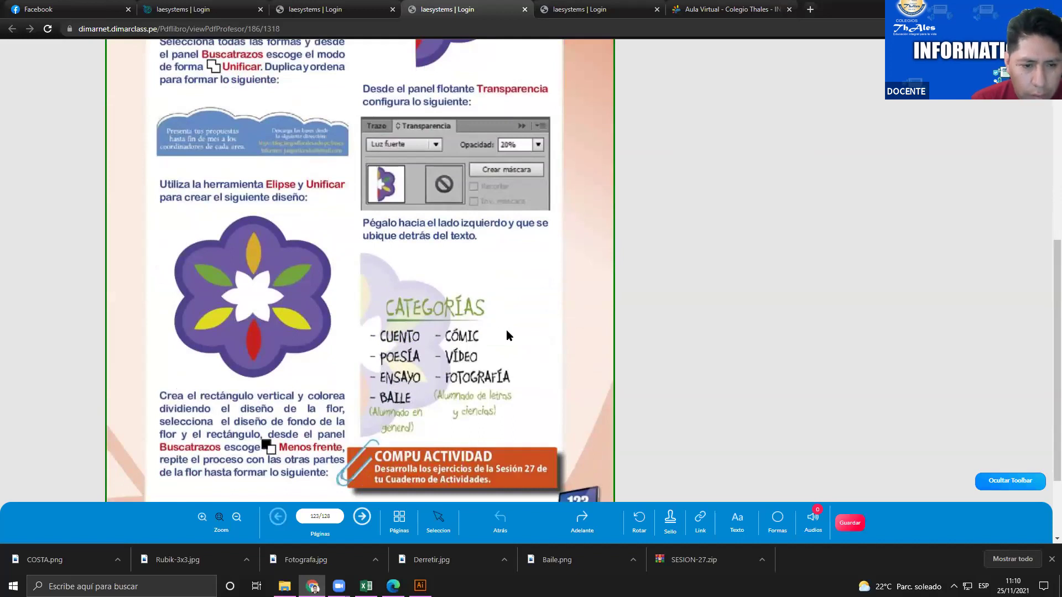
key(alt+Tab)
key(alt+Tab+Tab)
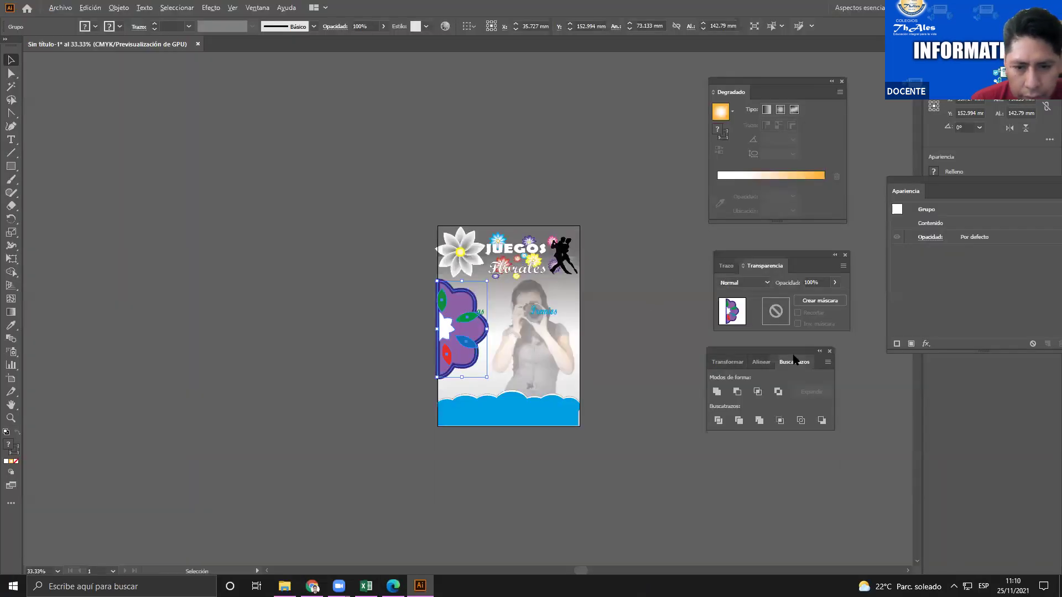
click(760, 283)
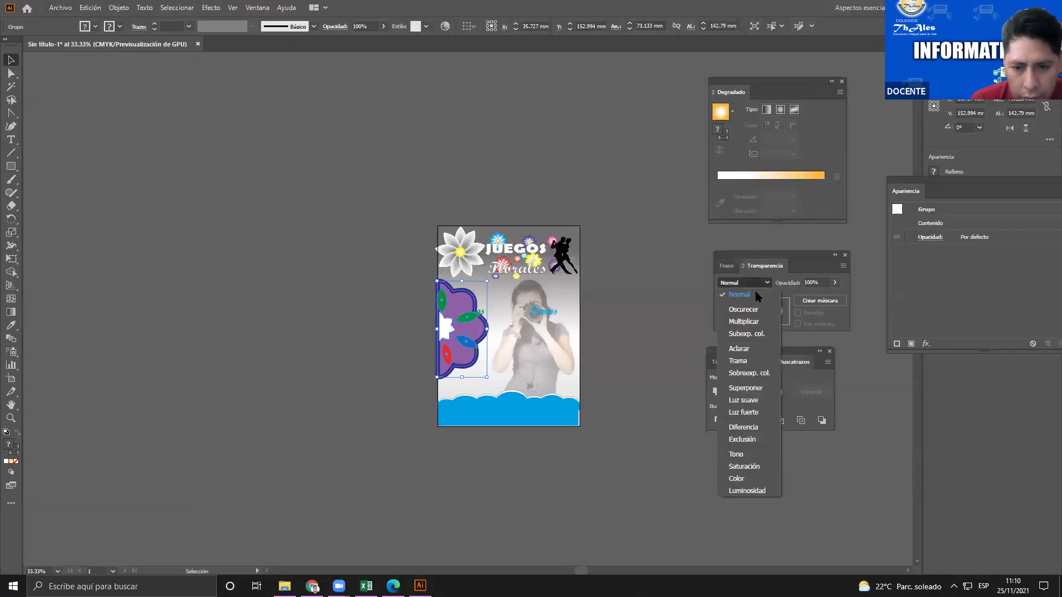
click(741, 400)
click(835, 284)
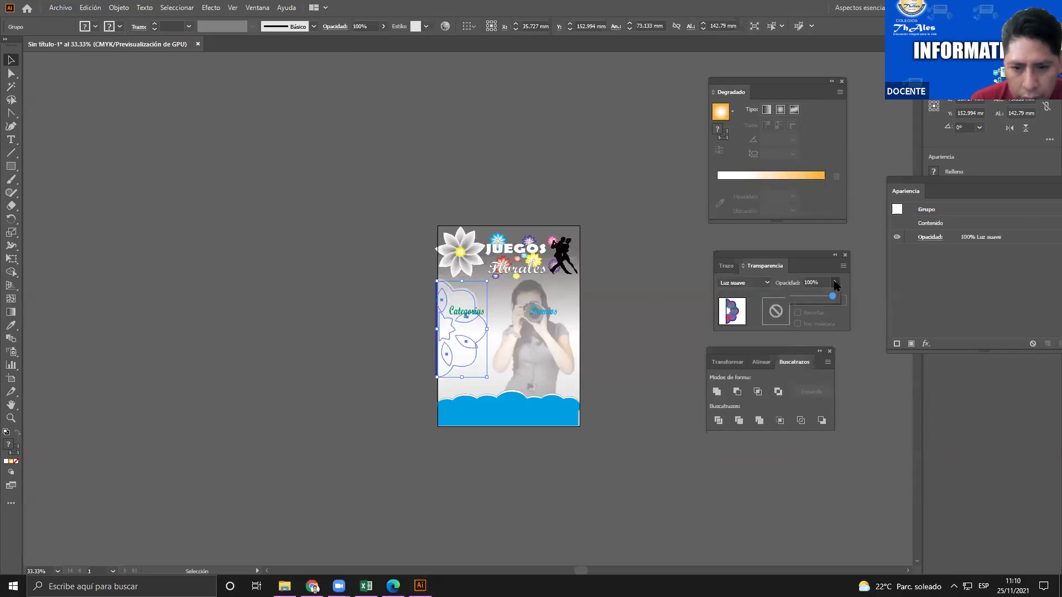
click(762, 287)
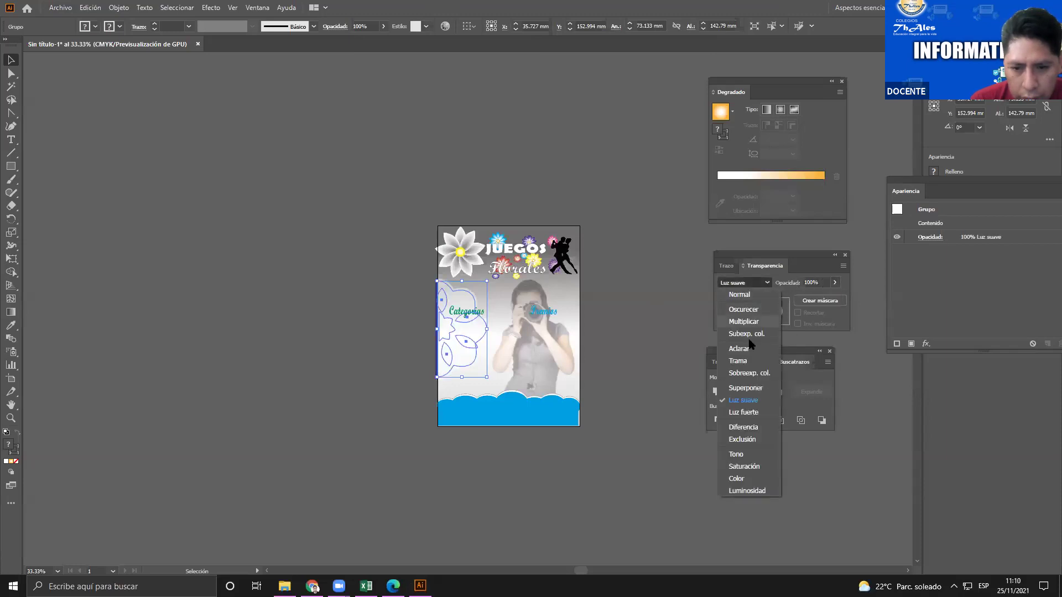
click(744, 414)
click(835, 283)
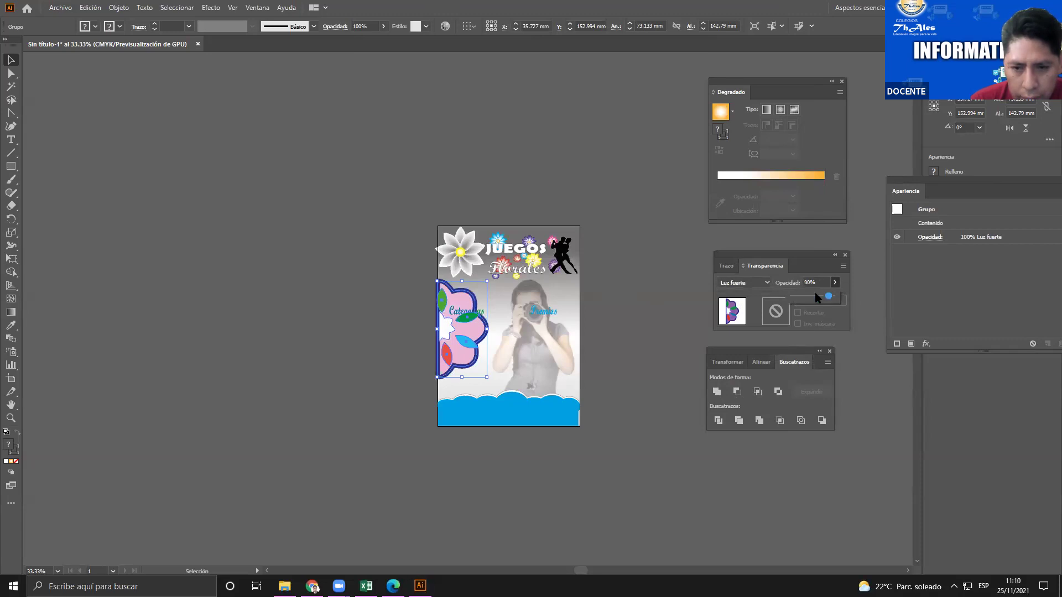
drag(815, 296, 812, 296)
scroll(535, 338, up, 3)
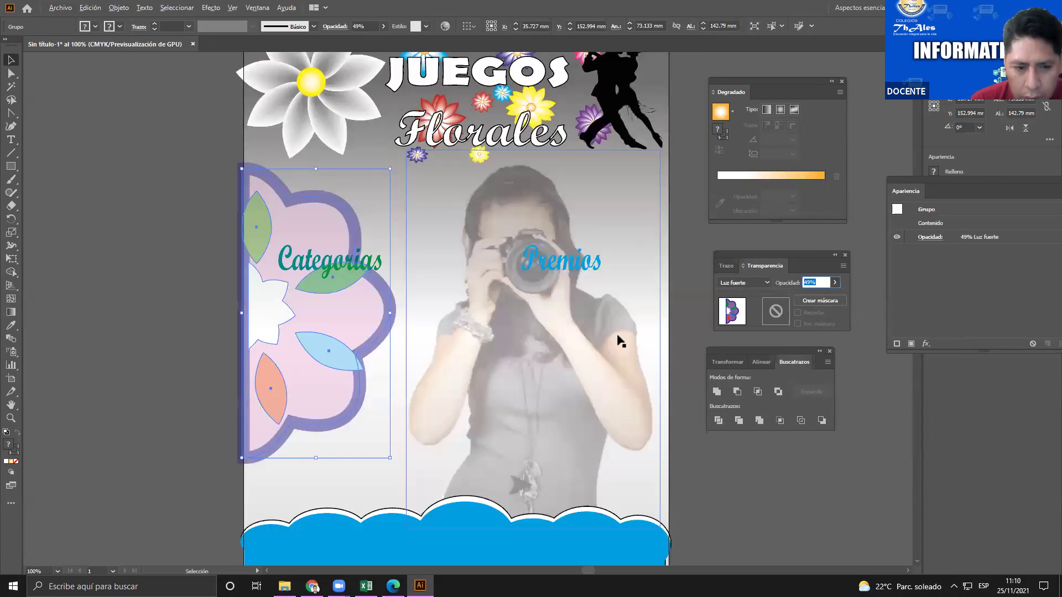
click(678, 275)
Shift the half flower group slightly inward so its straight edge lines up with the poster's left edge
scroll(409, 286, down, 1)
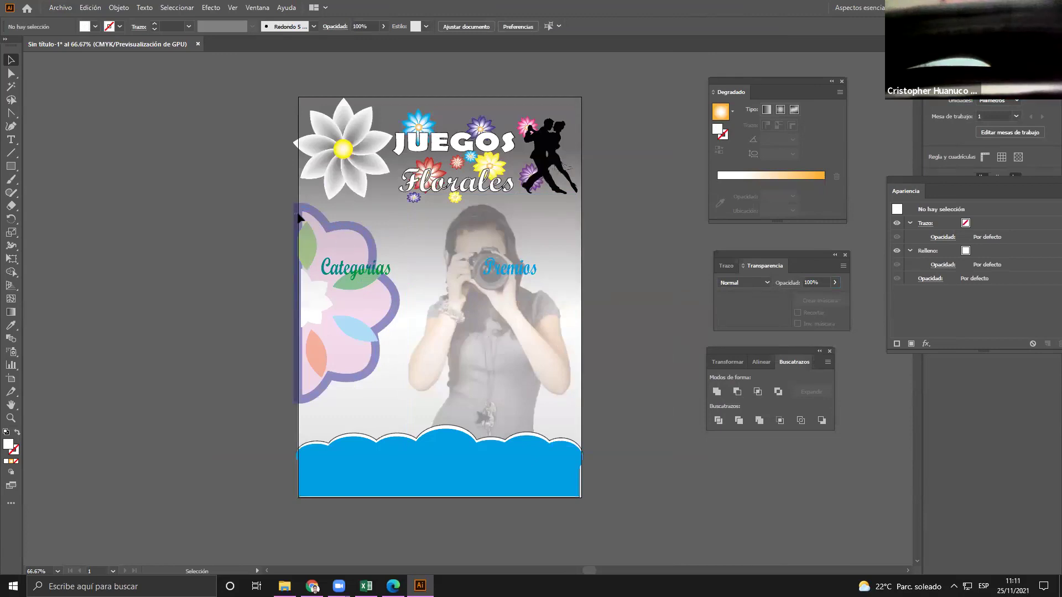
click(335, 228)
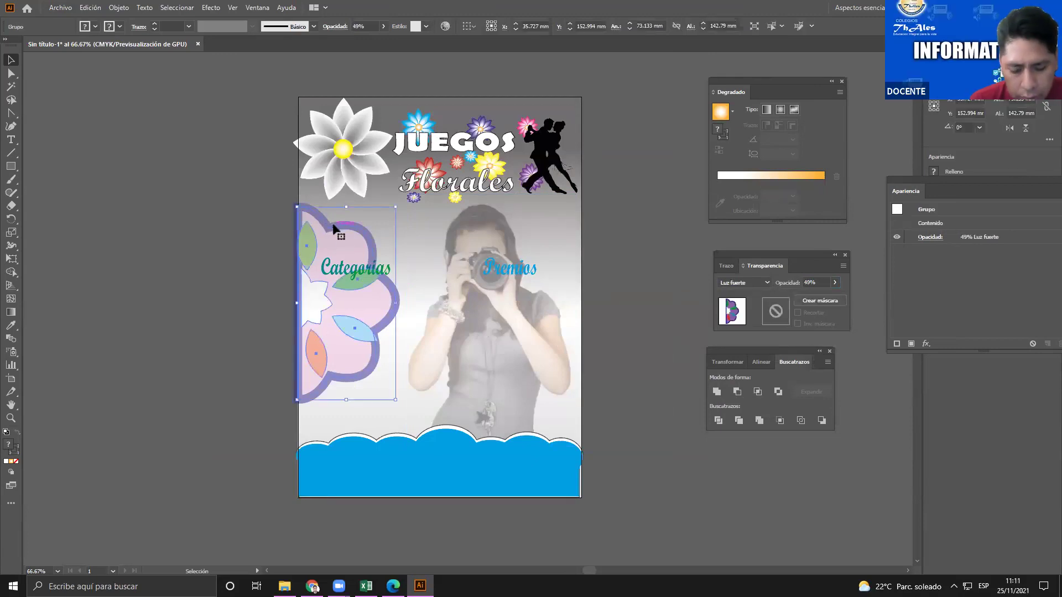
click(643, 347)
Switch to Chrome, look at workbook page 124, and examine the Rubik's Show poster exercise on page 81, rotated upright
click(313, 586)
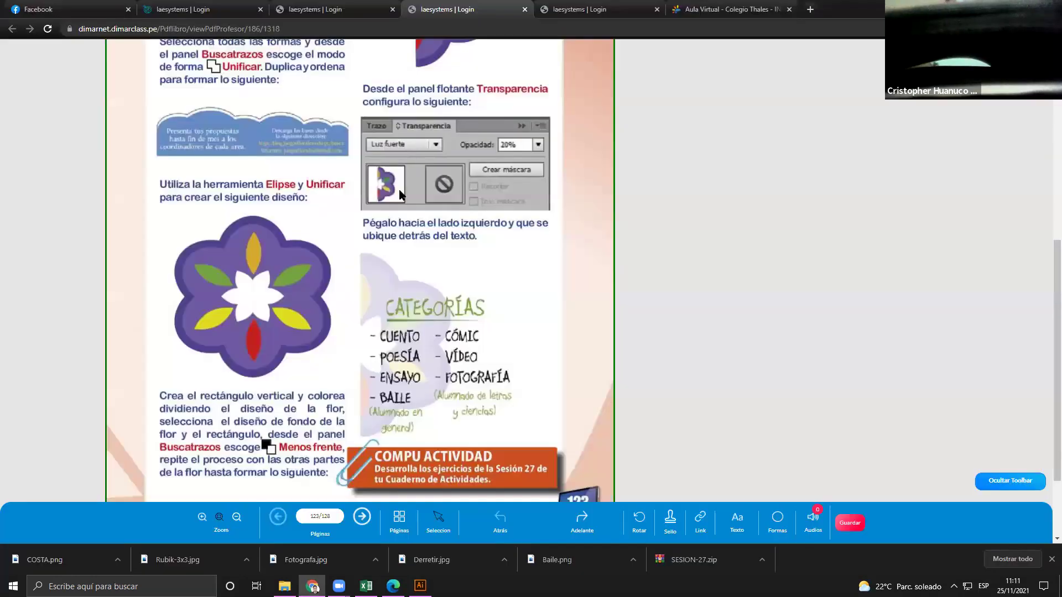
click(374, 516)
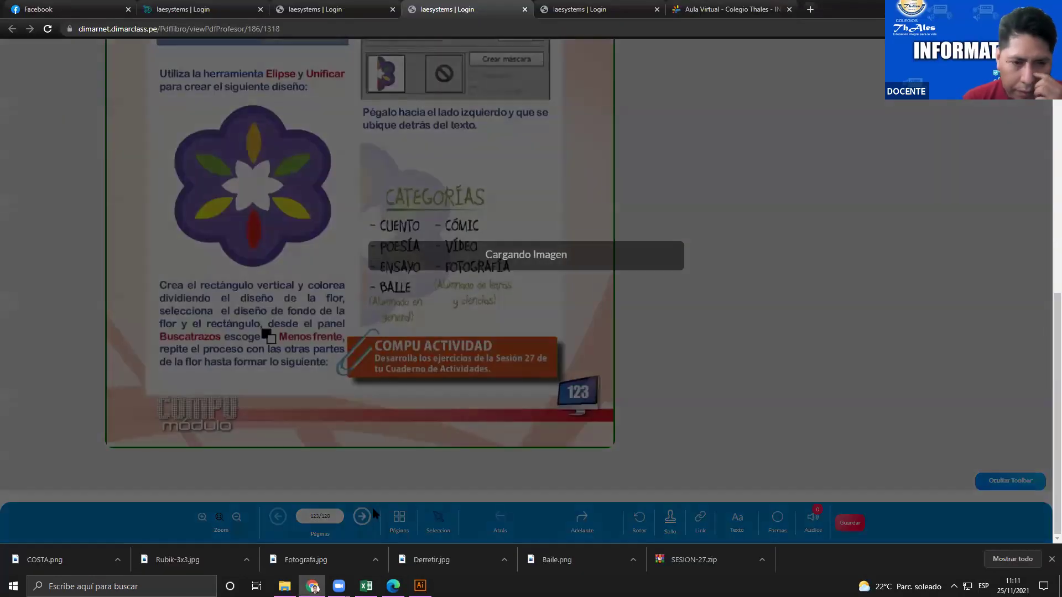
scroll(369, 85, up, 3)
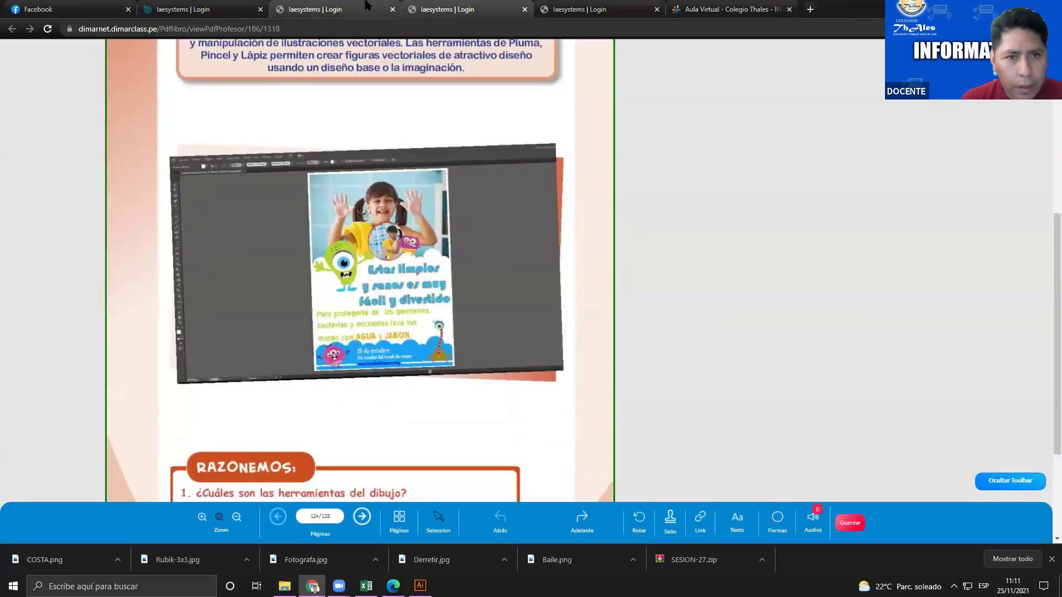
click(563, 6)
scroll(507, 59, down, 3)
click(360, 517)
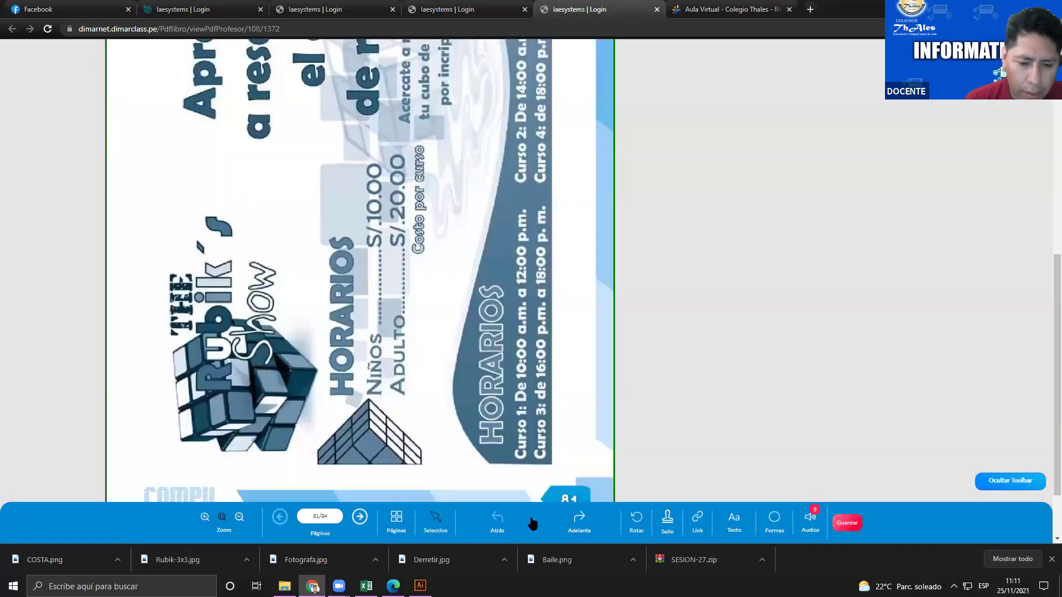
click(630, 518)
scroll(529, 385, up, 2)
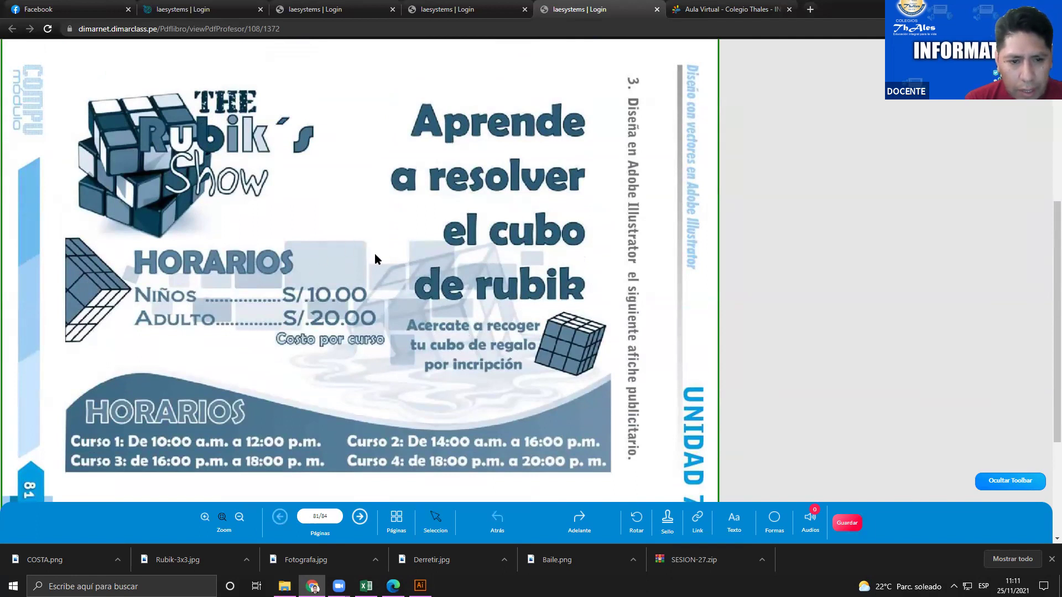
View Derretir.jpg from the Descargas folder in File Explorer and return to the Rubik's Show exercise in Chrome
click(285, 586)
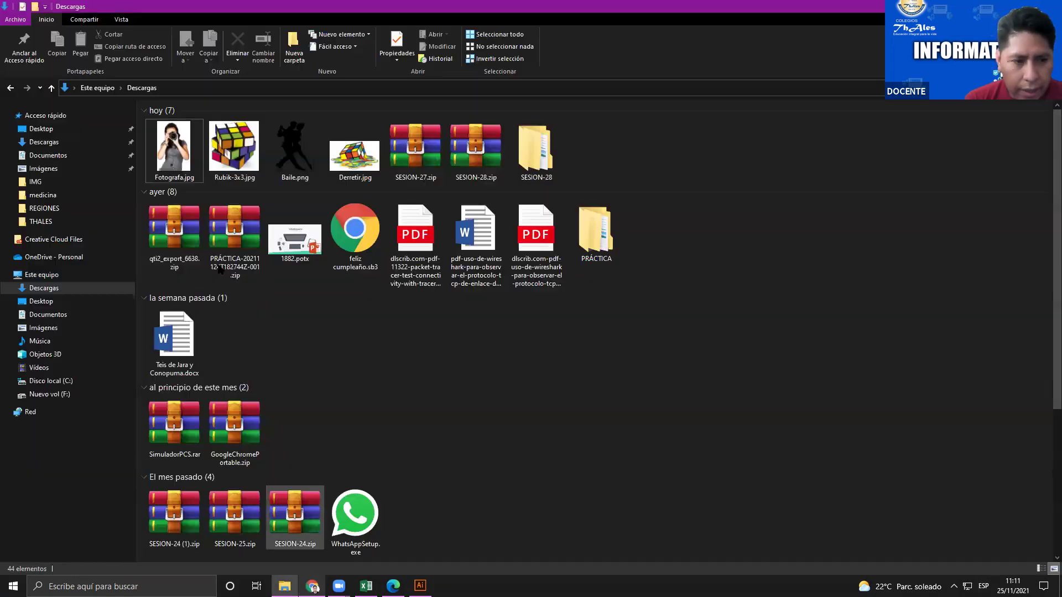
double_click(346, 161)
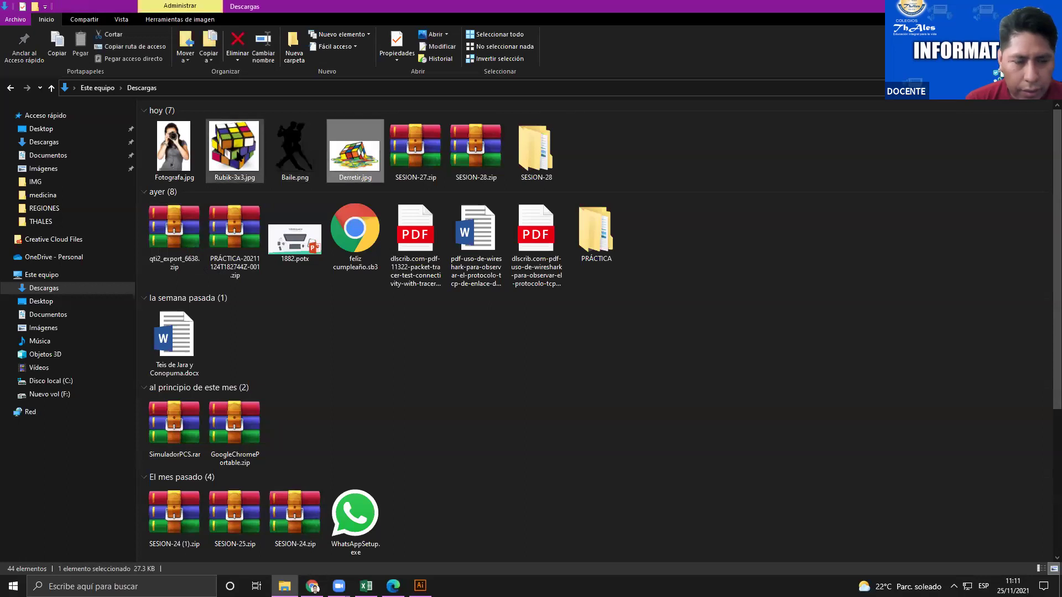
key(alt+Tab)
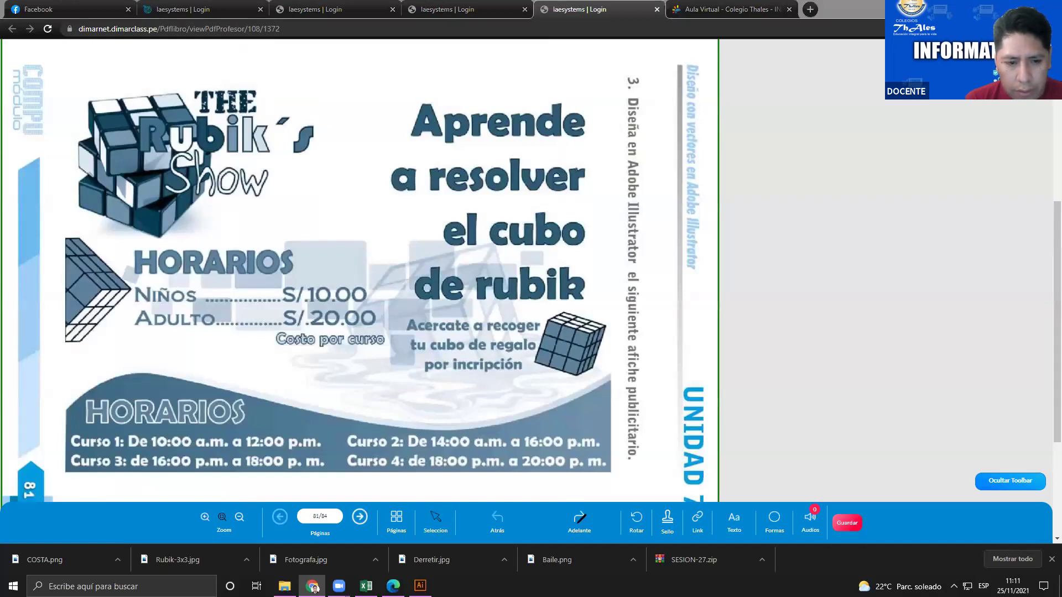
Mark the Rubik's Show poster's wavy lower band and two small cubes with red freehand strokes, and switch to File Explorer
mouse_move(592, 381)
mouse_down()
mouse_move(461, 424)
mouse_move(159, 375)
mouse_up()
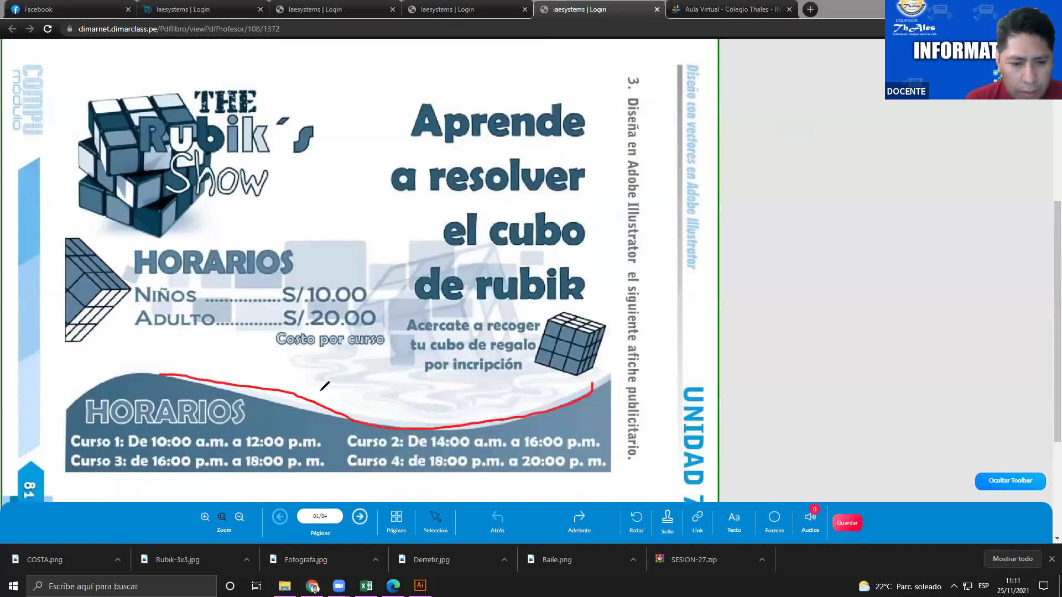
drag(625, 364, 564, 309)
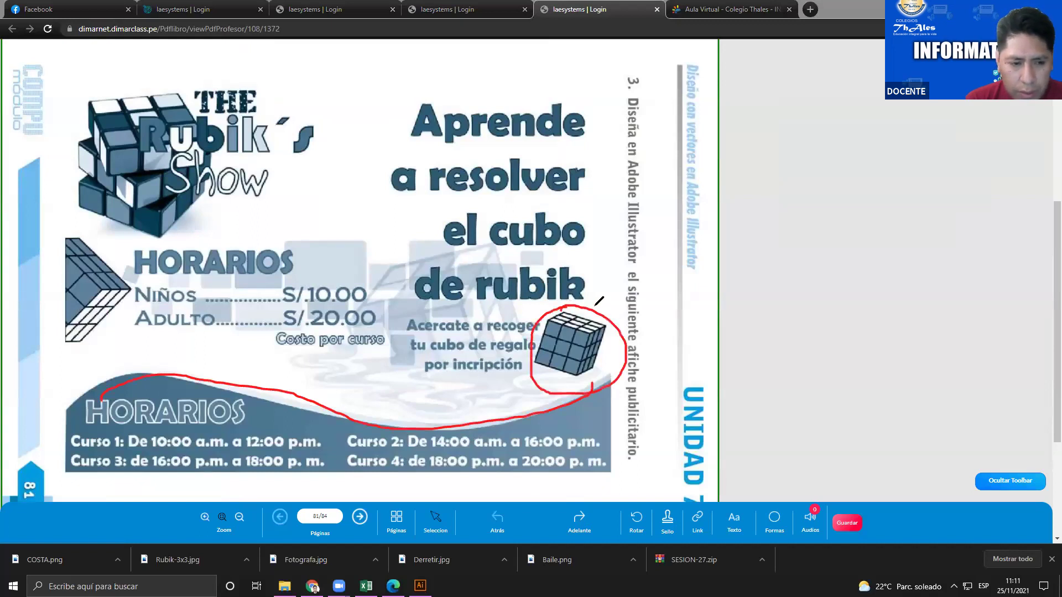
drag(127, 255, 47, 271)
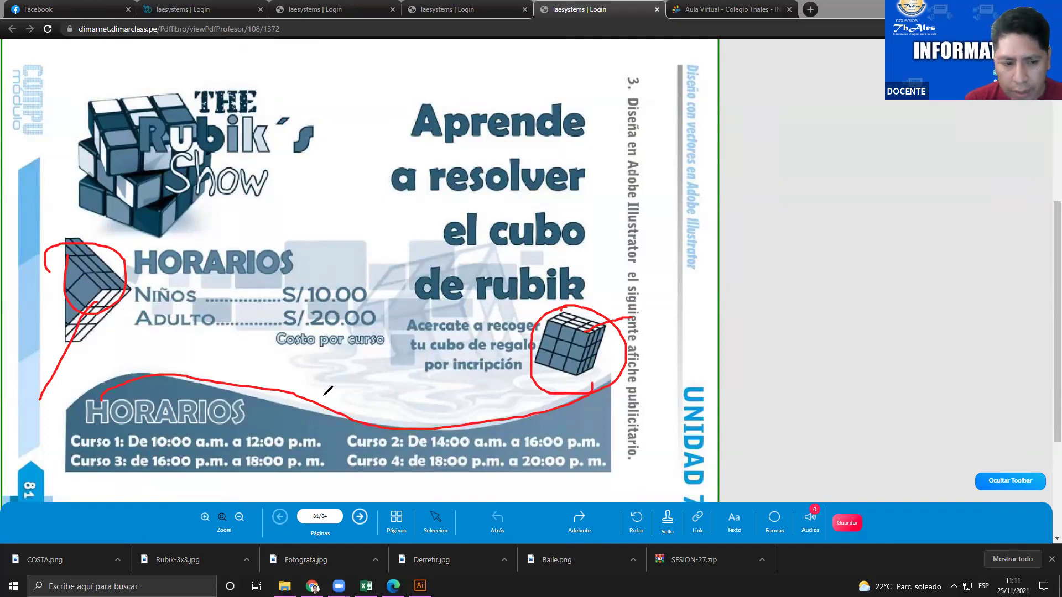
mouse_move(81, 402)
mouse_down()
mouse_move(284, 328)
mouse_move(452, 386)
mouse_move(586, 369)
mouse_move(335, 475)
mouse_move(166, 476)
mouse_up()
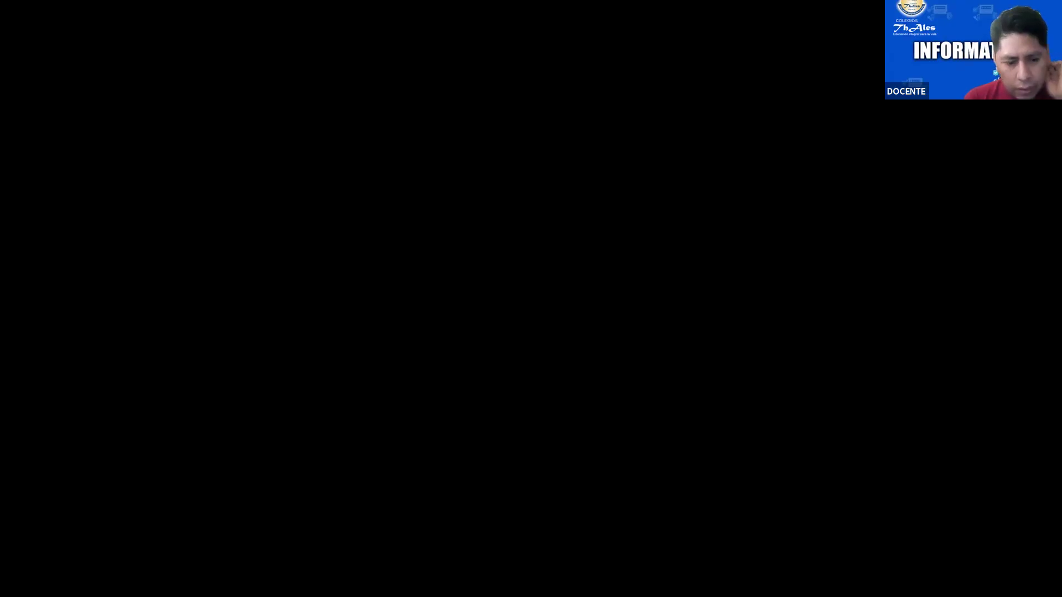
key(alt+Tab)
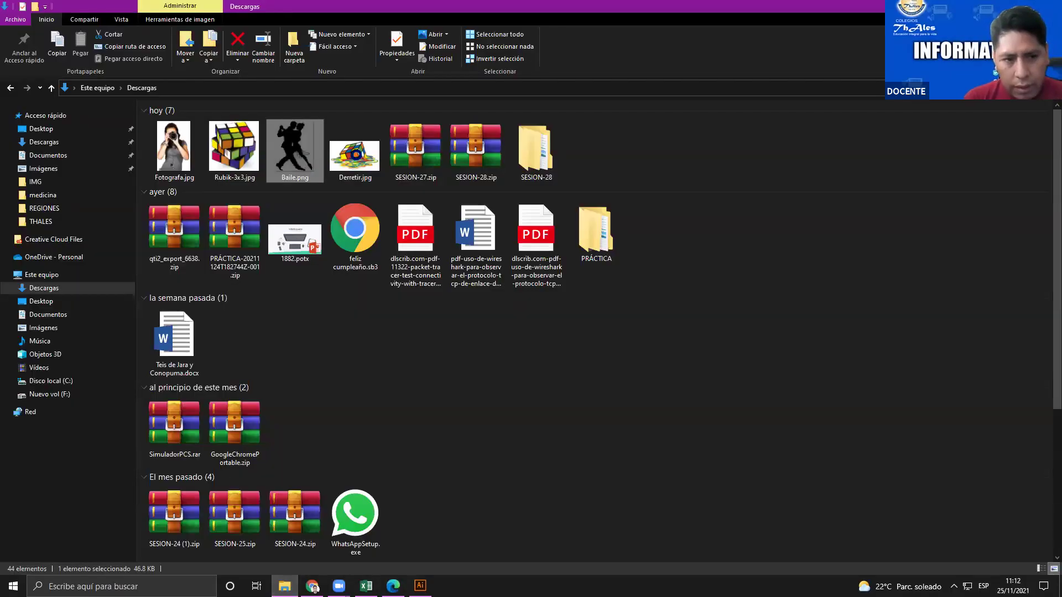
Circle the Rubik-3x3.jpg, Baile.png and Derretir.jpg thumbnails in the Descargas folder with red freehand strokes, then clear the annotations
key(ctrl+1)
mouse_move(368, 140)
mouse_down()
mouse_move(131, 62)
mouse_move(261, 215)
mouse_up()
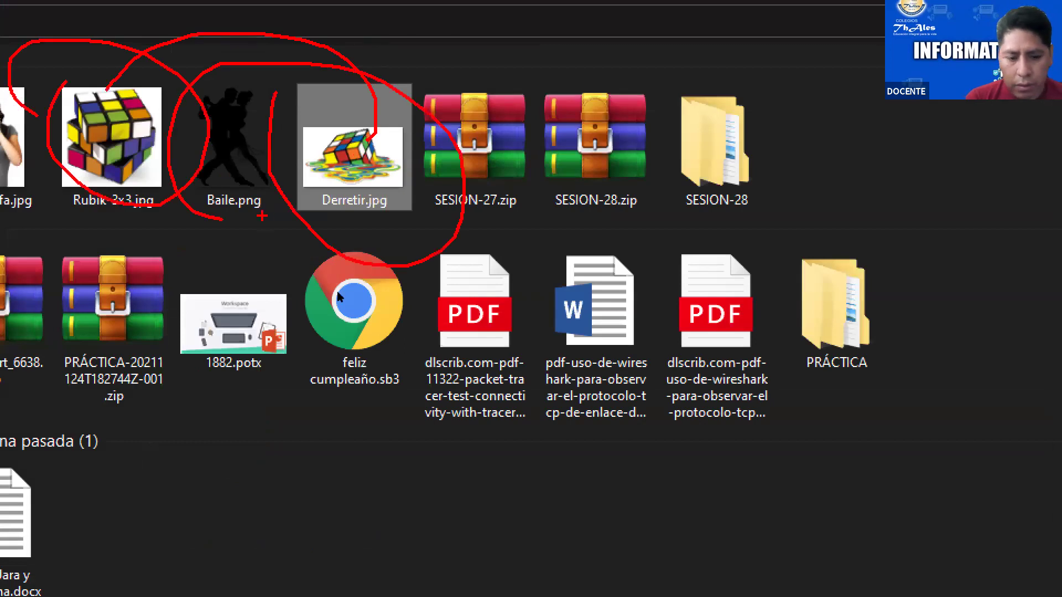
key(Escape)
Switch to Chrome and circle the faded melting cube in the Rubik's Show poster's background with a red freehand stroke
click(312, 586)
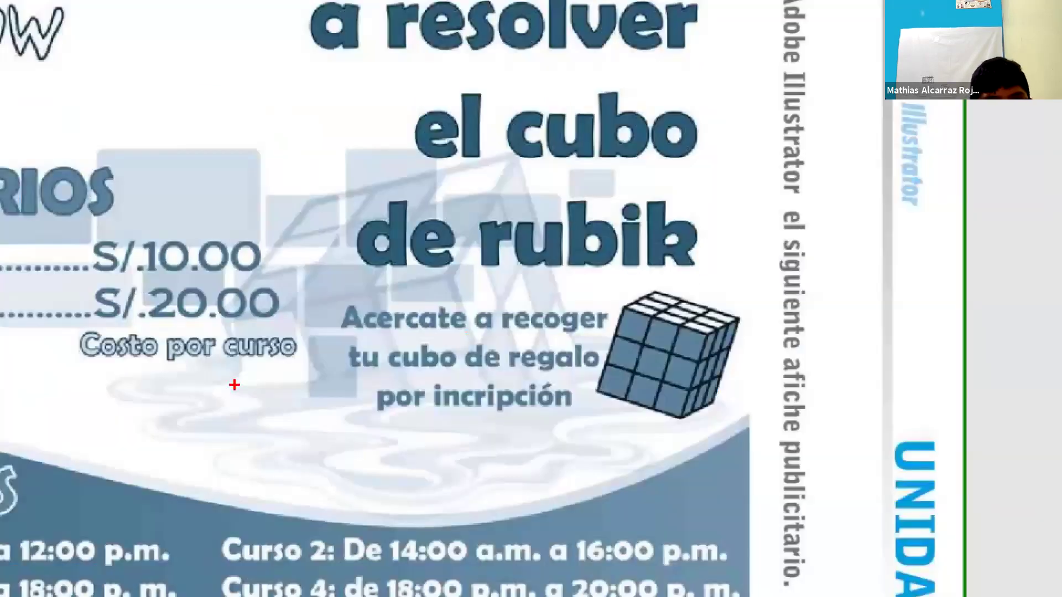
drag(321, 351, 317, 336)
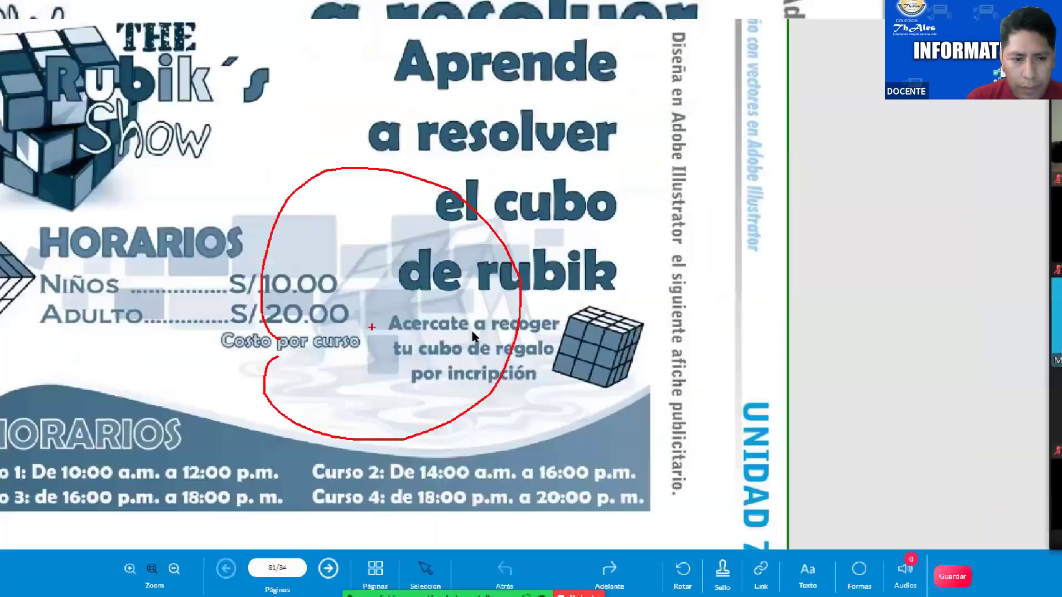
Revisit the cube images in File Explorer, return to Chrome, and circle the poster's cropped cube beside the Horarios prices in red
click(285, 587)
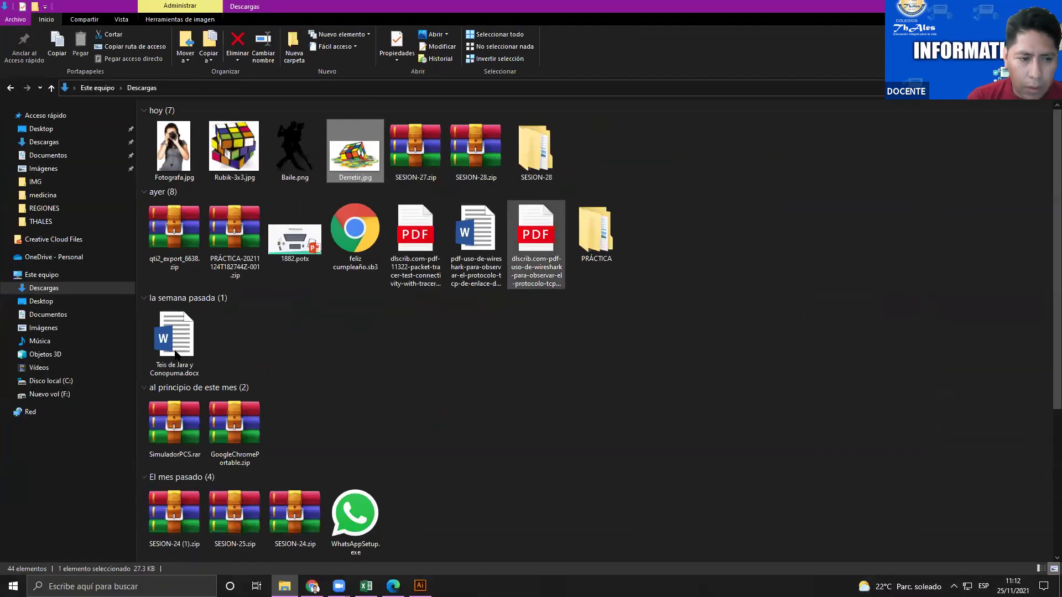
click(313, 586)
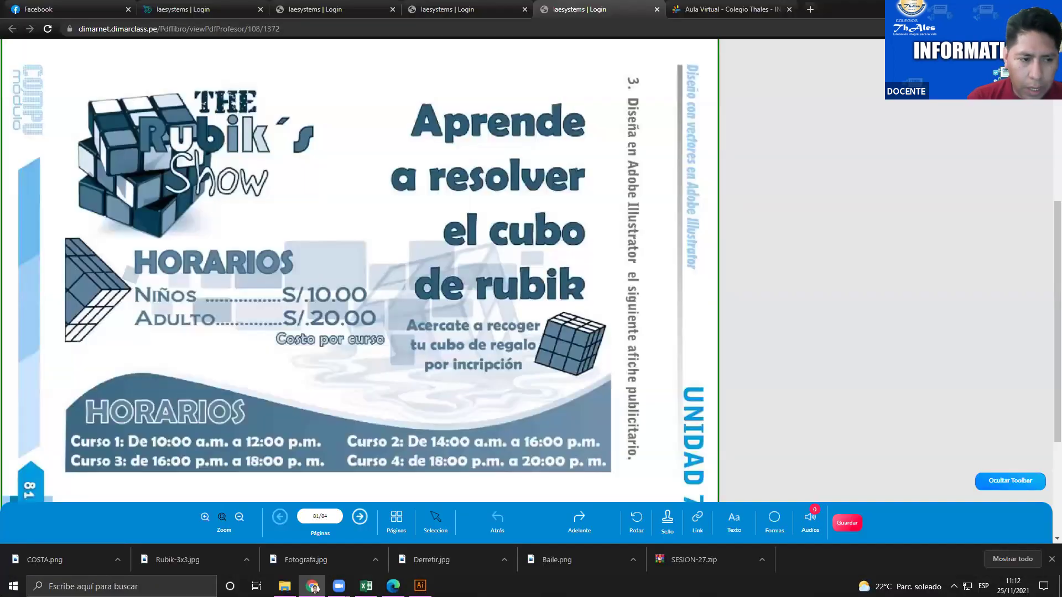
drag(102, 243, 114, 323)
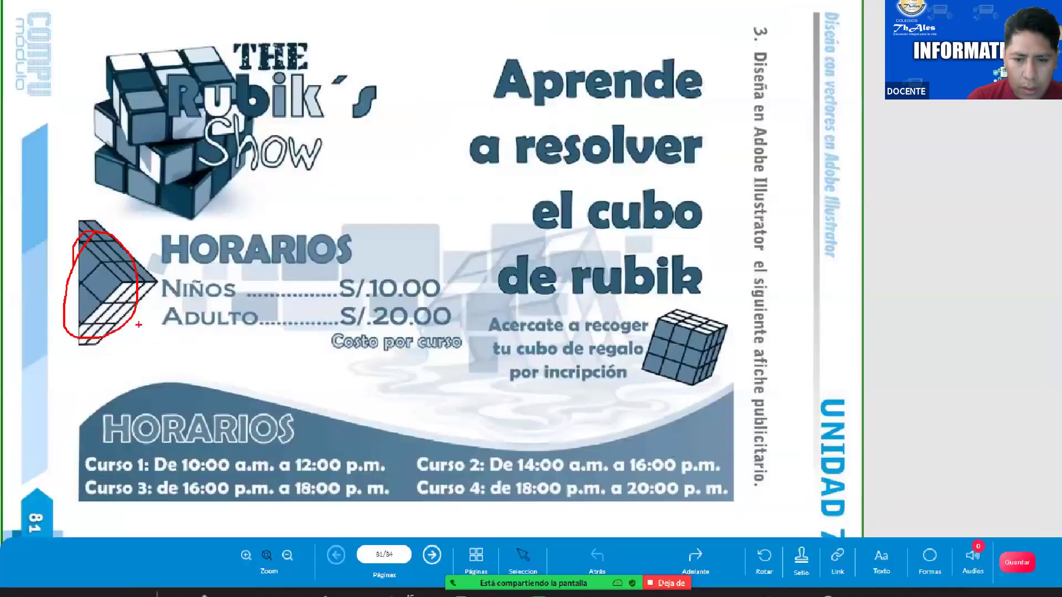